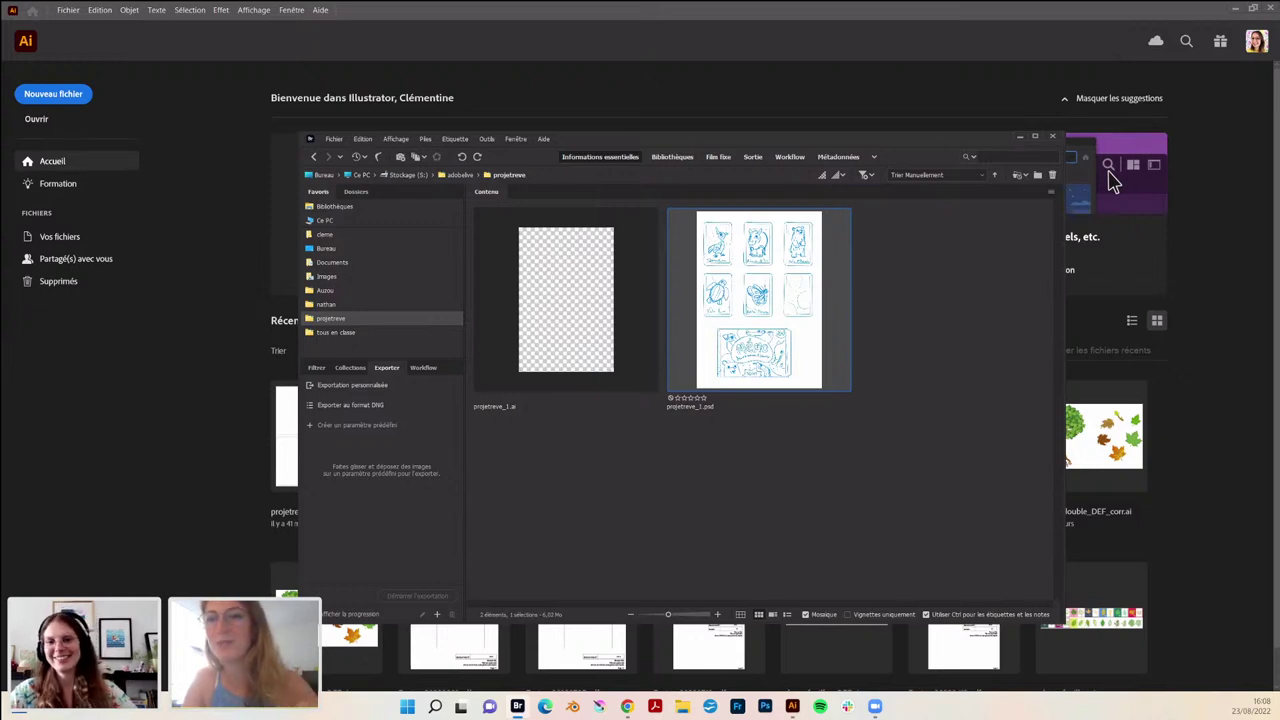
# - In Bridge, preview the projetreve_1.psd sketch sheet full screen, then select projetreve_1.ai
pyautogui.click(724, 474)
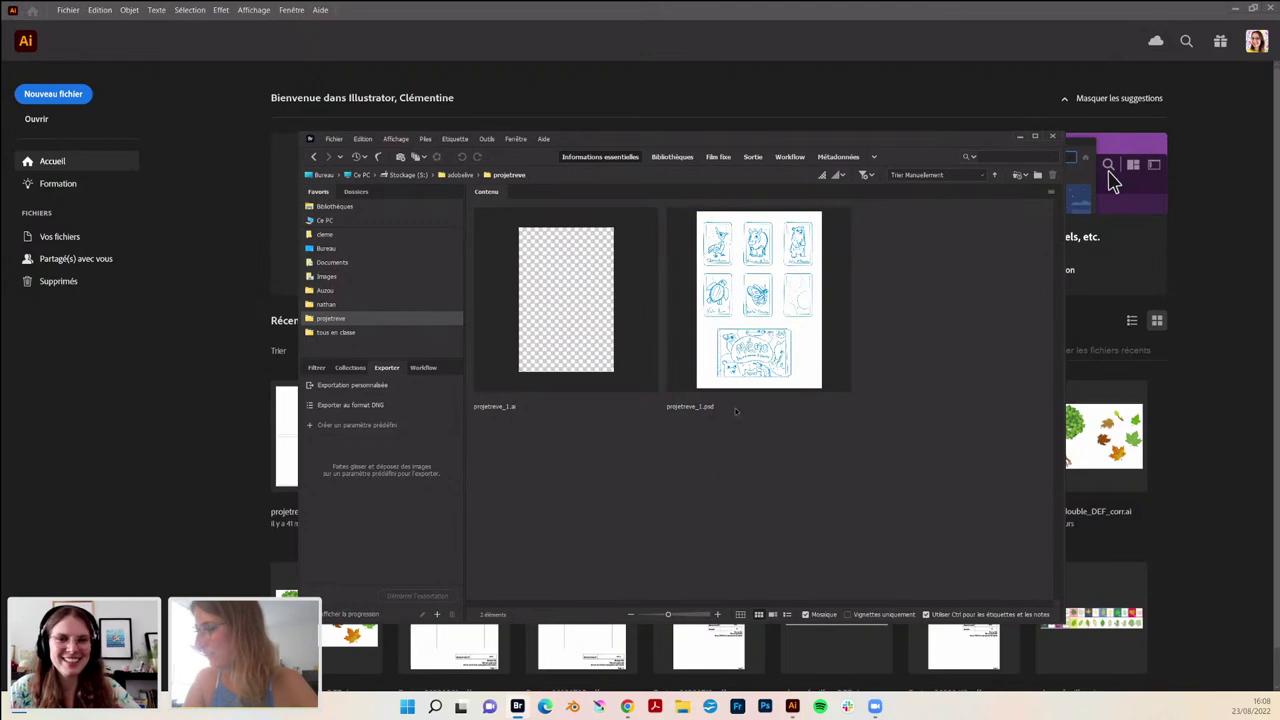
pyautogui.click(742, 328)
pyautogui.press('space')
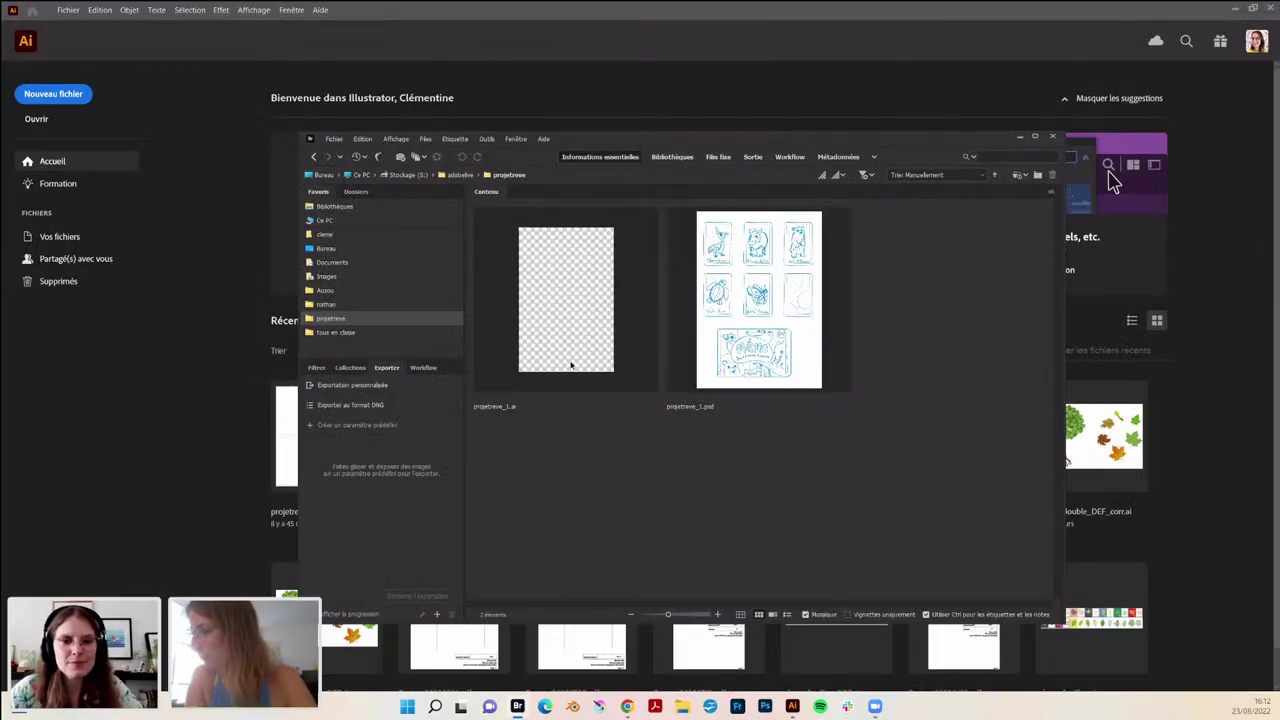
pyautogui.click(567, 360)
pyautogui.doubleClick(567, 360)
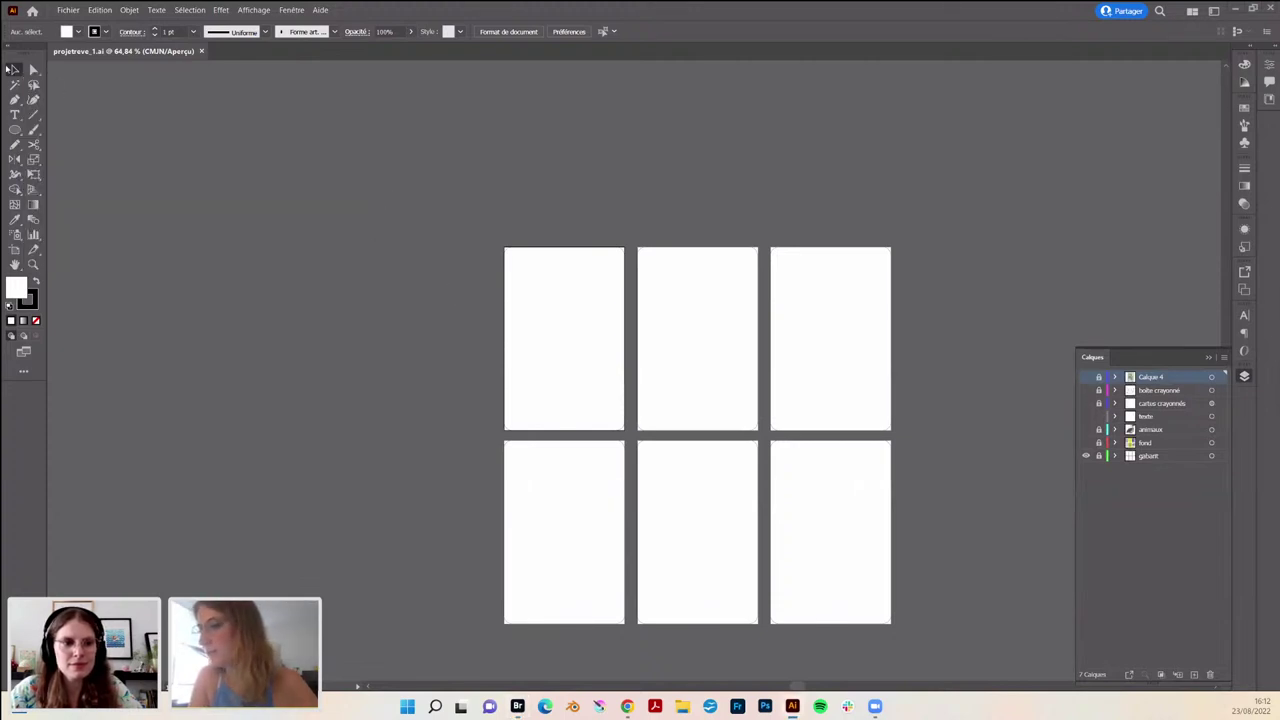
pyautogui.click(12, 69)
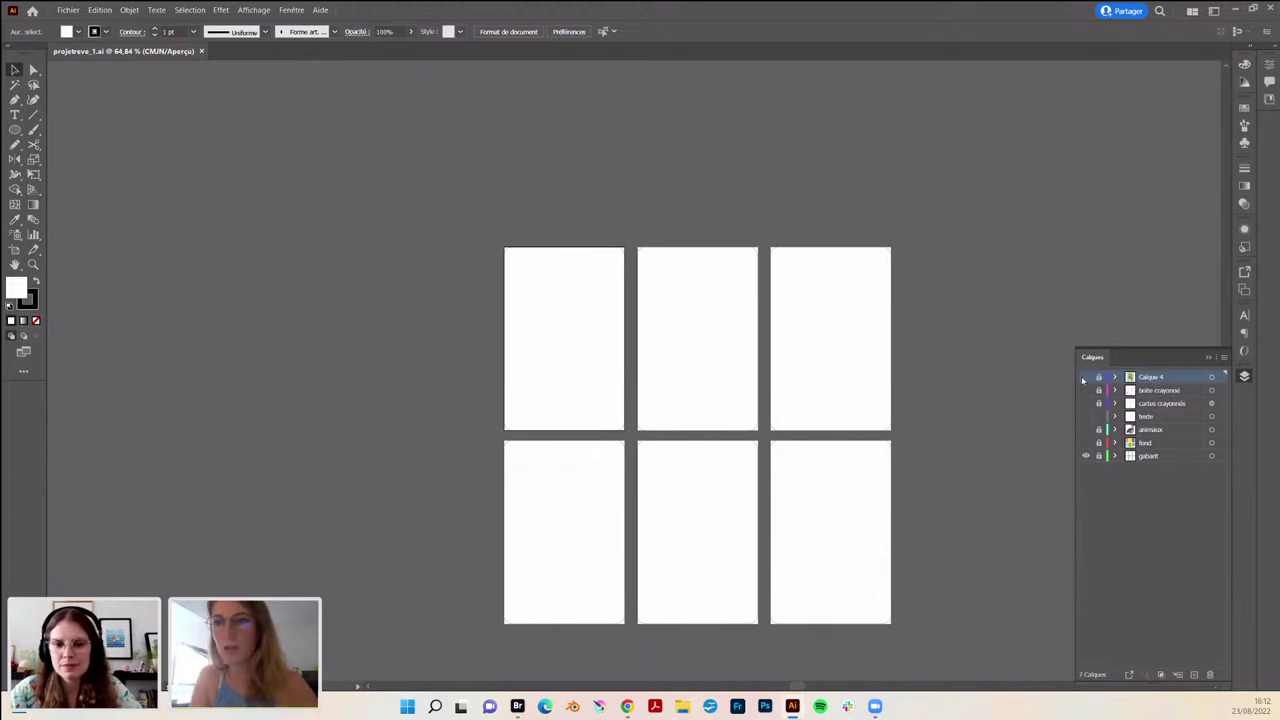
pyautogui.click(1086, 377)
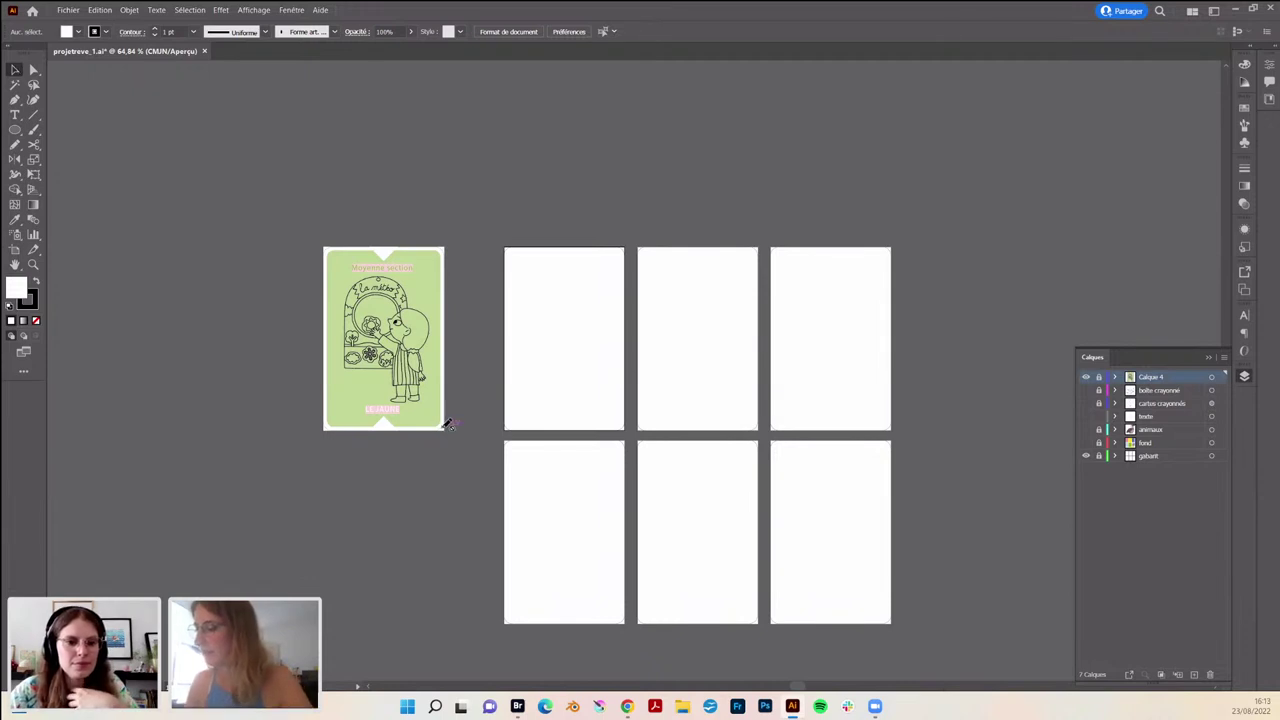
pyautogui.click(1086, 377)
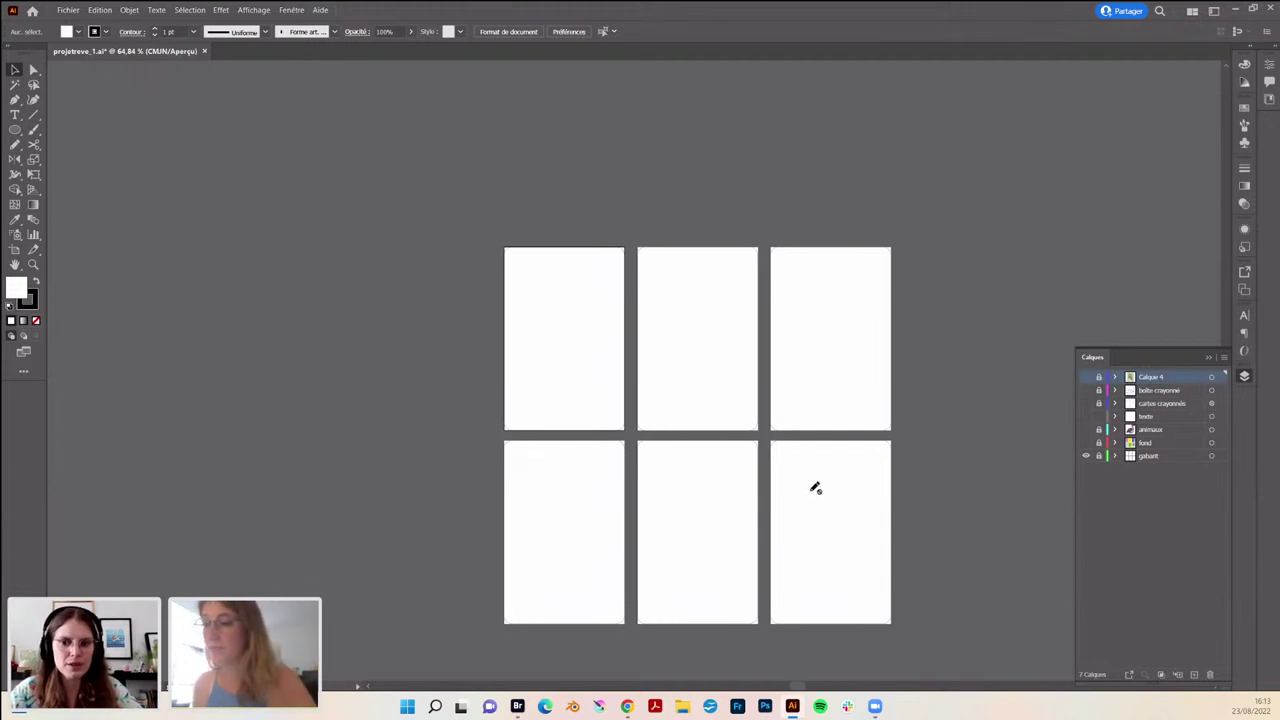
pyautogui.click(745, 421)
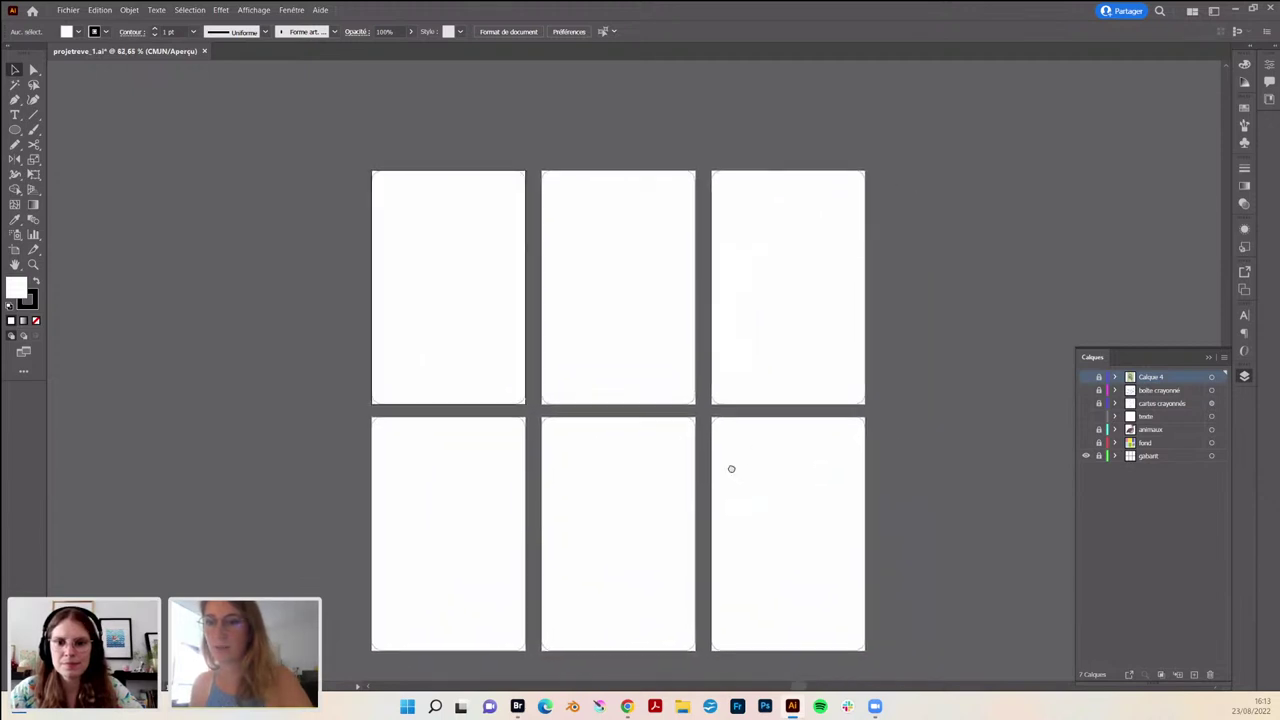
pyautogui.hscroll(3, 728, 466)
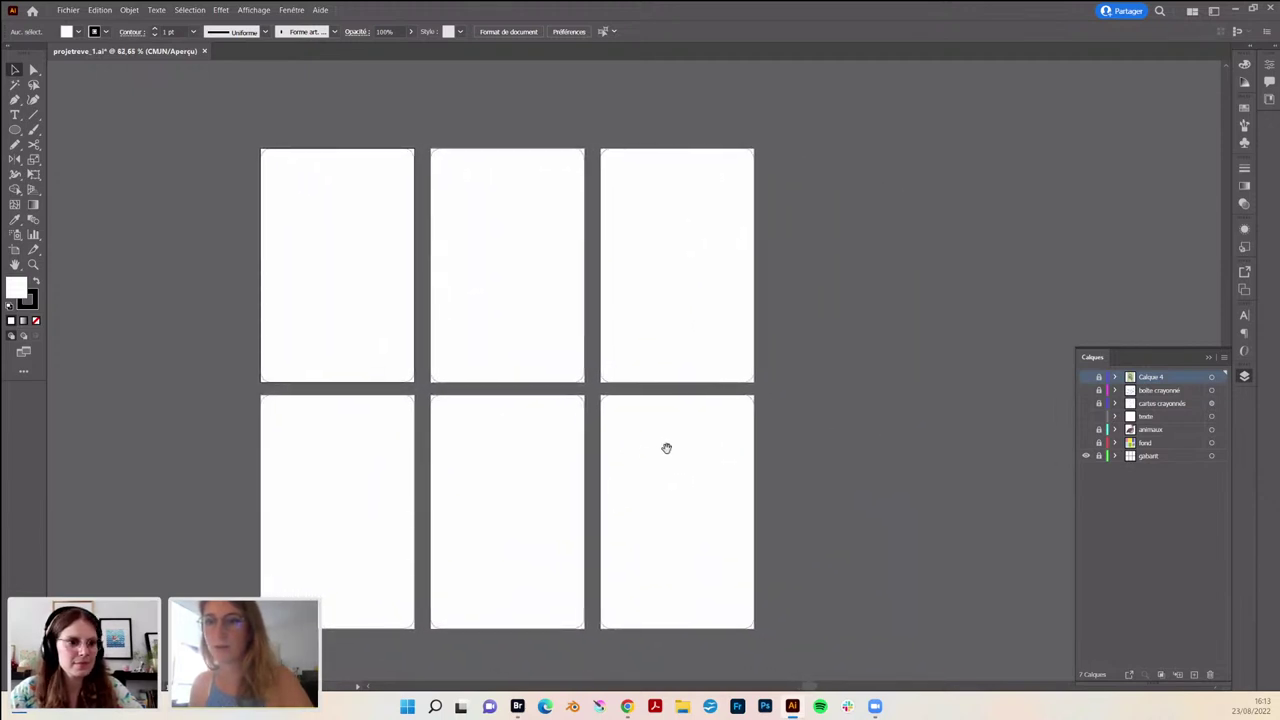
pyautogui.keyDown('alt'); pyautogui.click(666, 446); pyautogui.keyUp('alt')
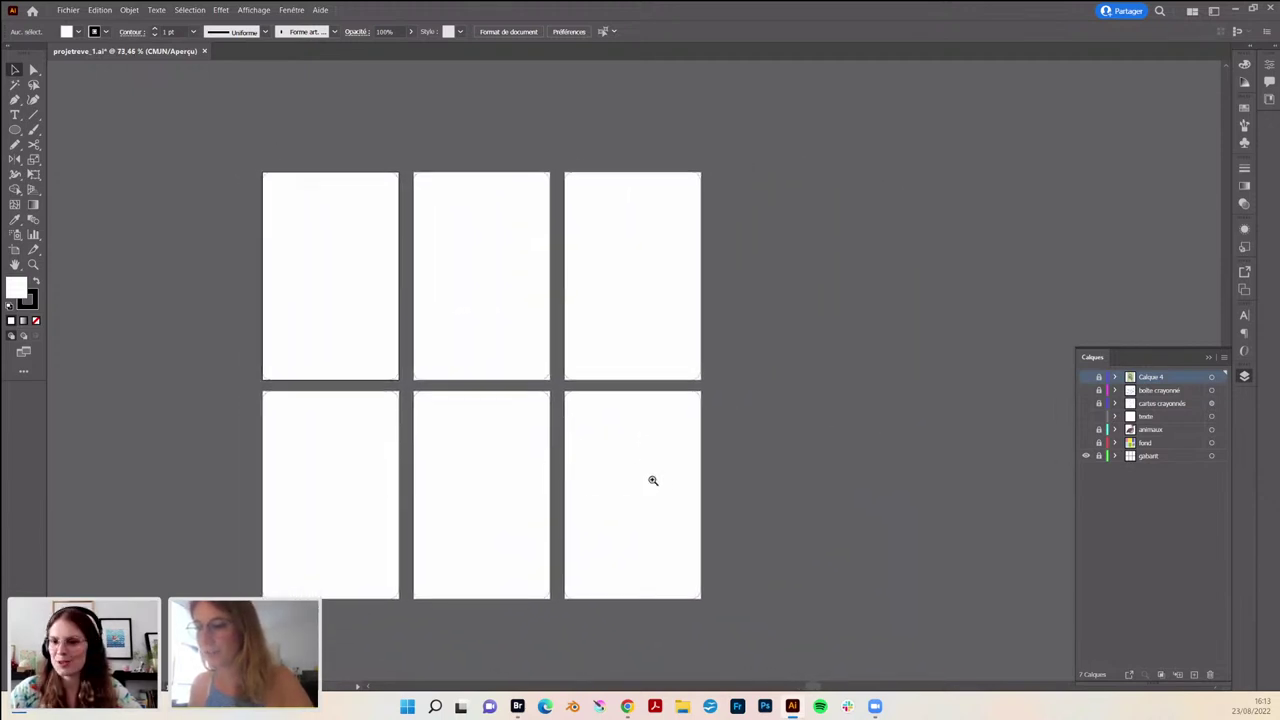
pyautogui.scroll(1, 651, 480)
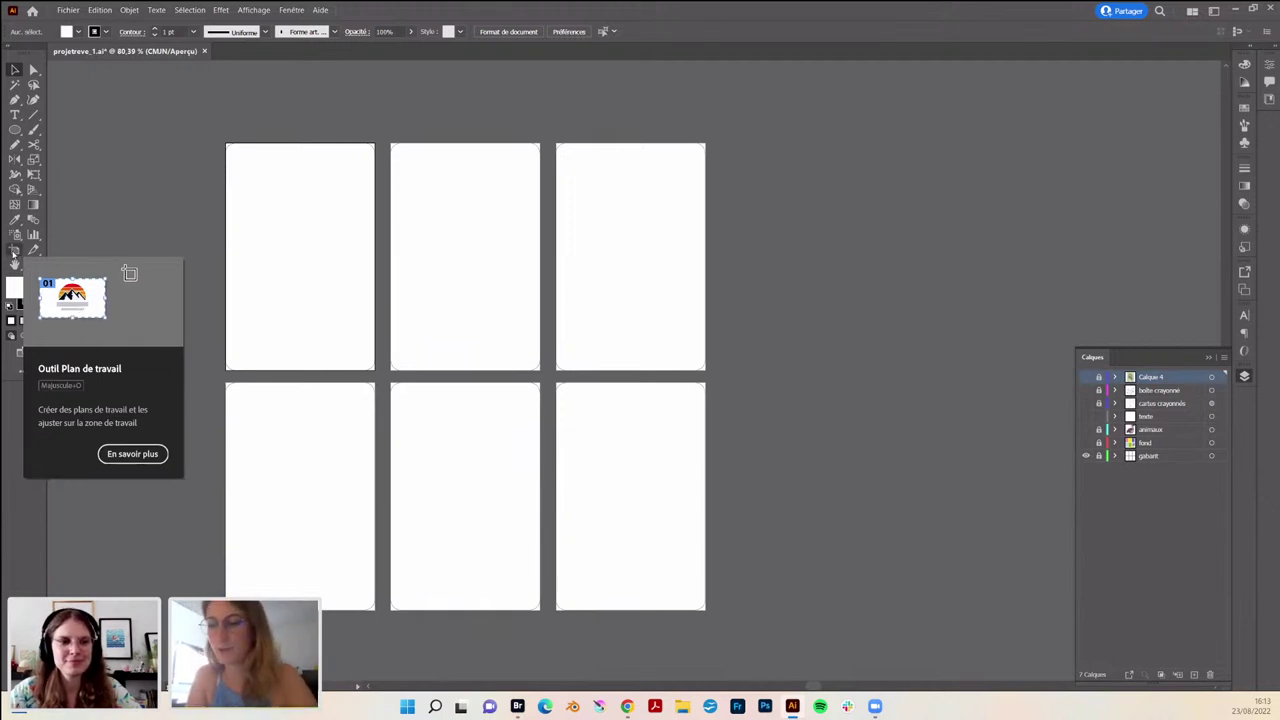
pyautogui.click(15, 251)
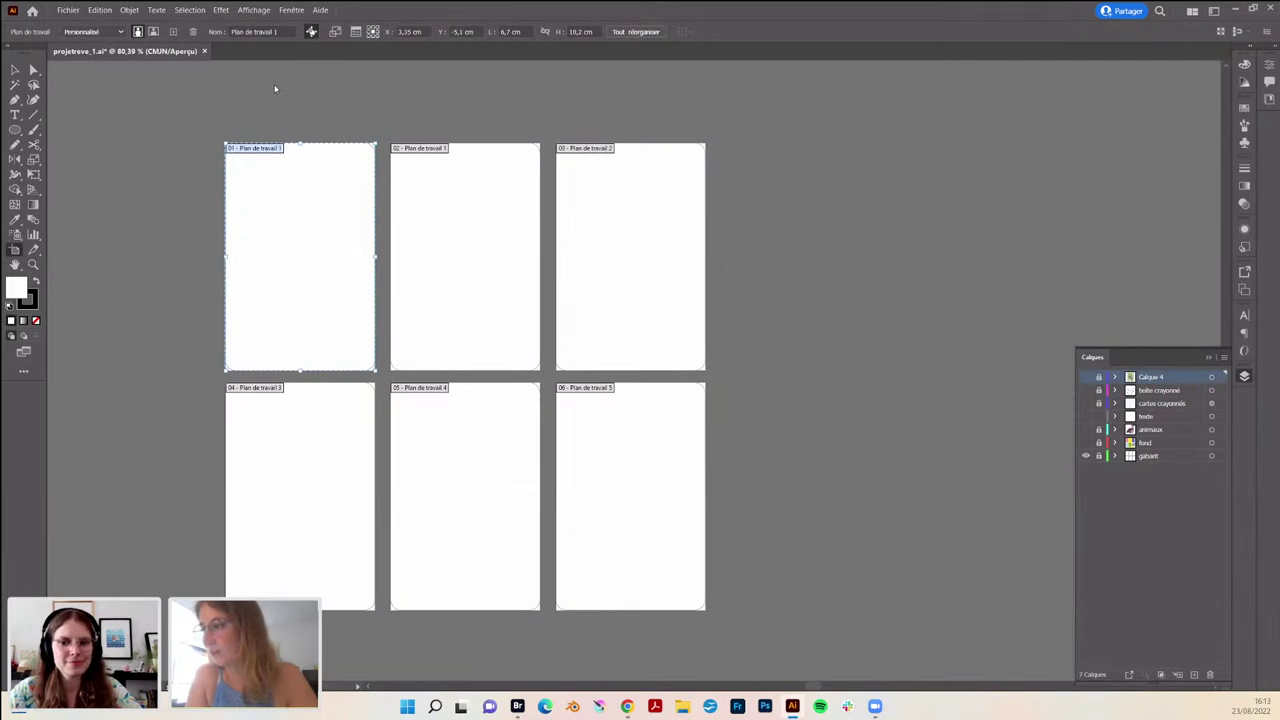
pyautogui.moveTo(734, 143); pyautogui.dragTo(823, 262)
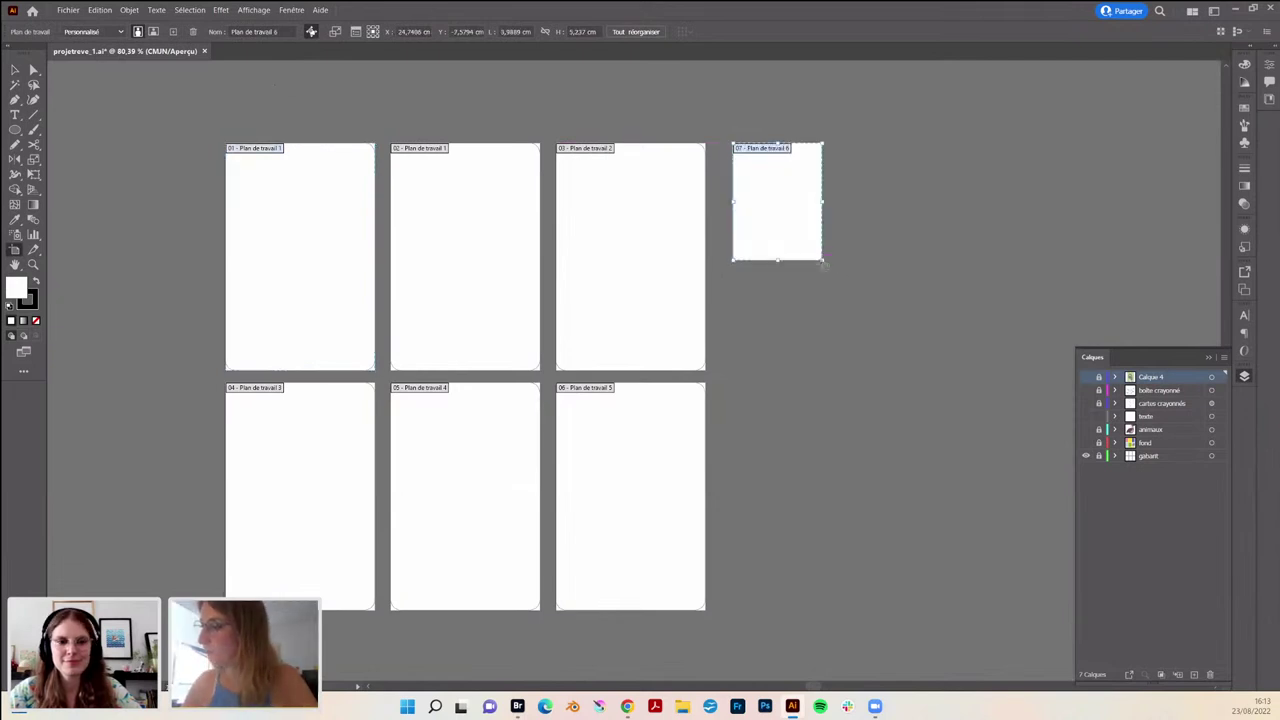
pyautogui.press('Delete')
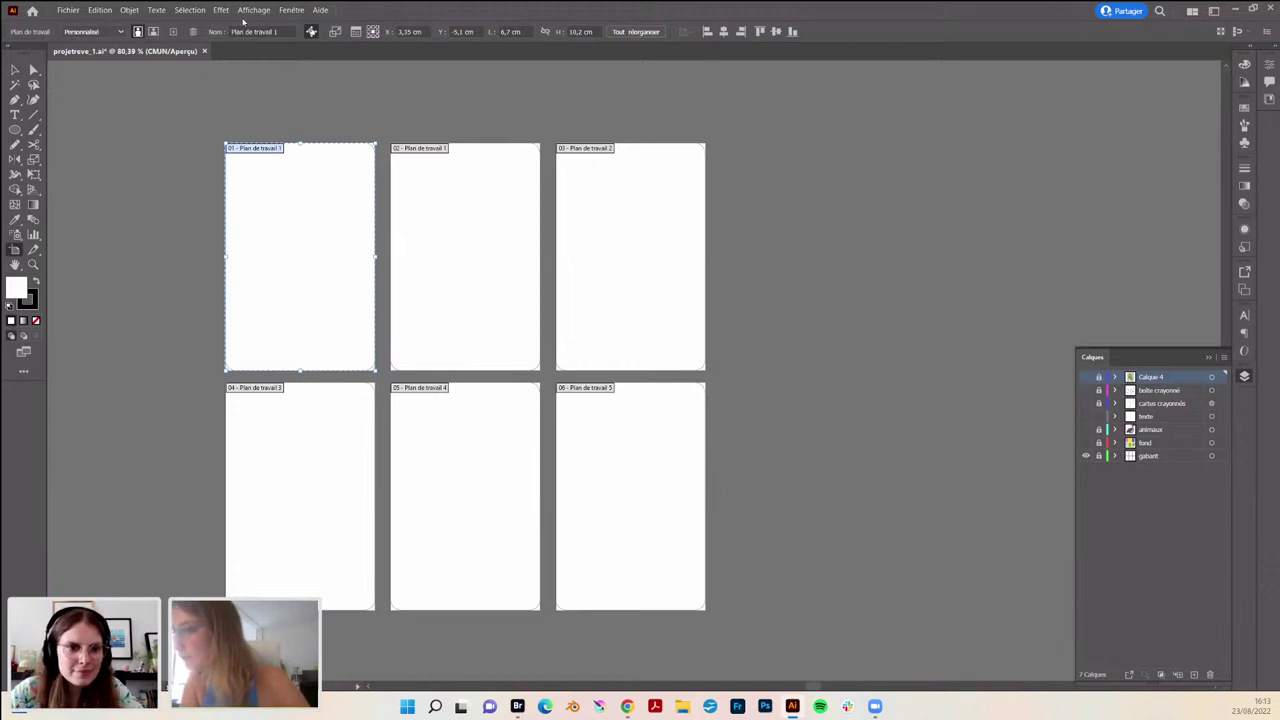
pyautogui.click(175, 31)
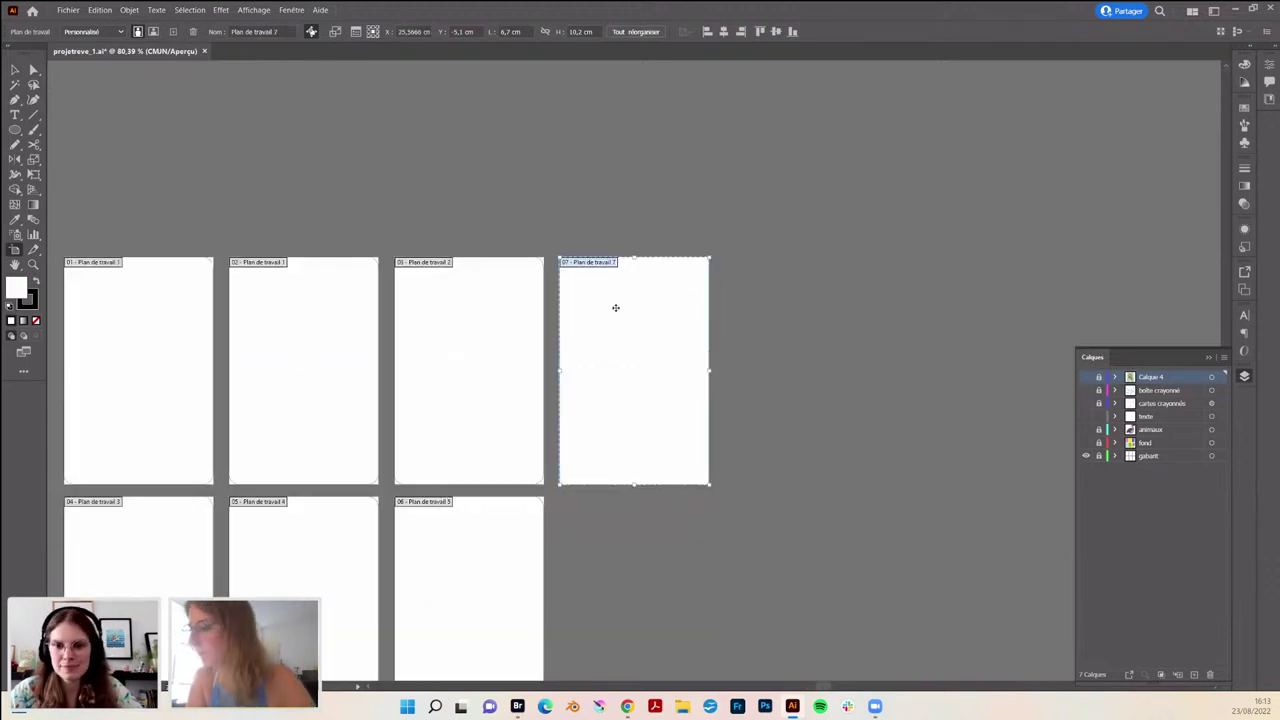
pyautogui.scroll(-3, 603, 374)
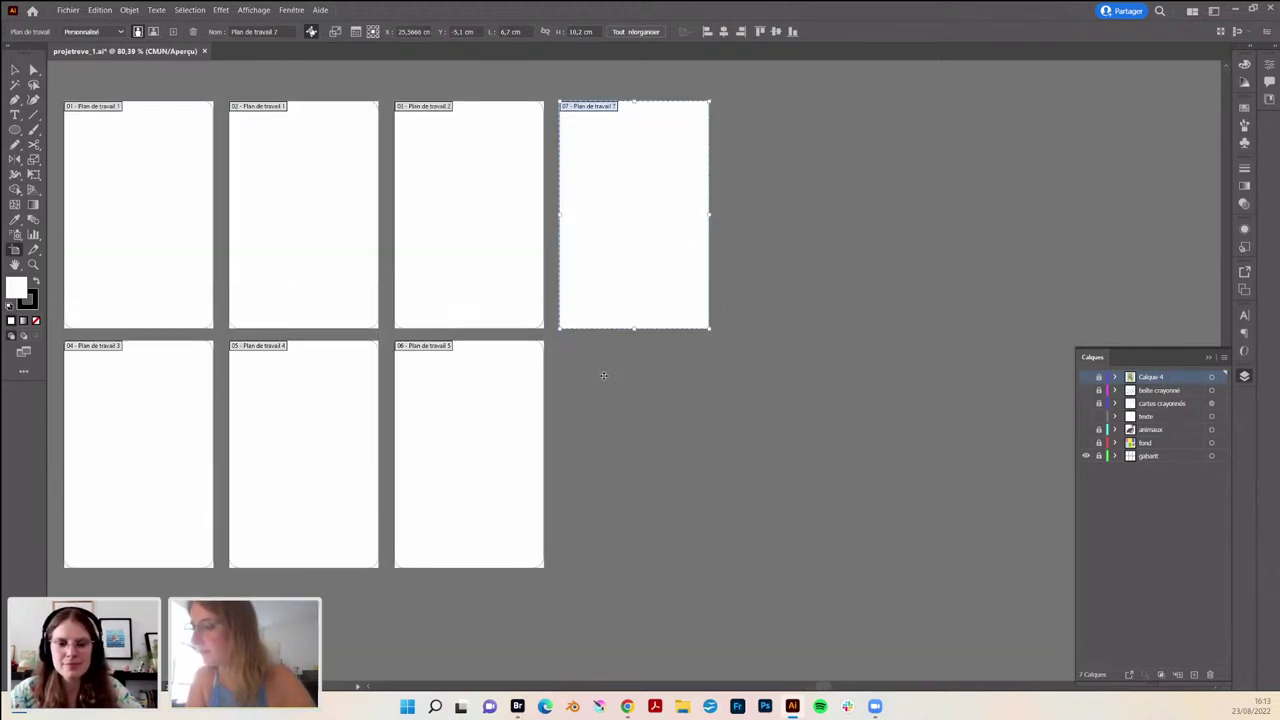
pyautogui.moveTo(678, 223)
pyautogui.mouseDown()
pyautogui.moveTo(626, 525)
pyautogui.moveTo(674, 513)
pyautogui.mouseUp()
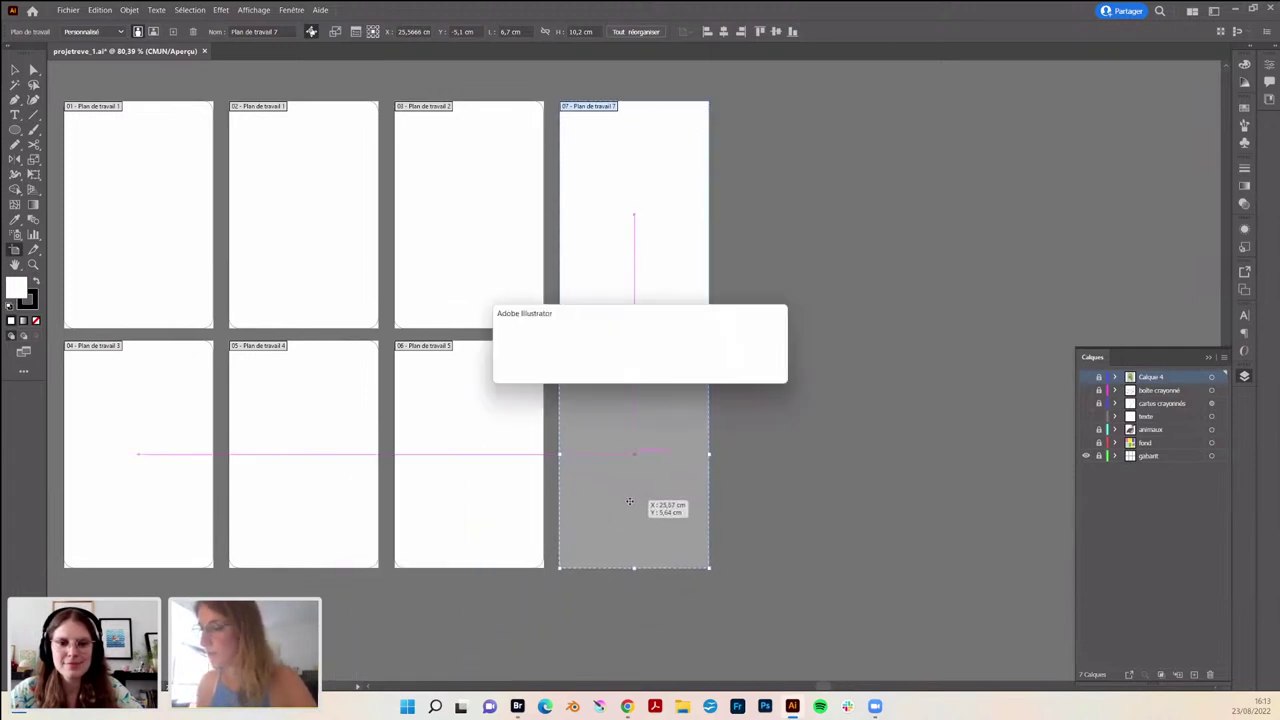
pyautogui.click(757, 369)
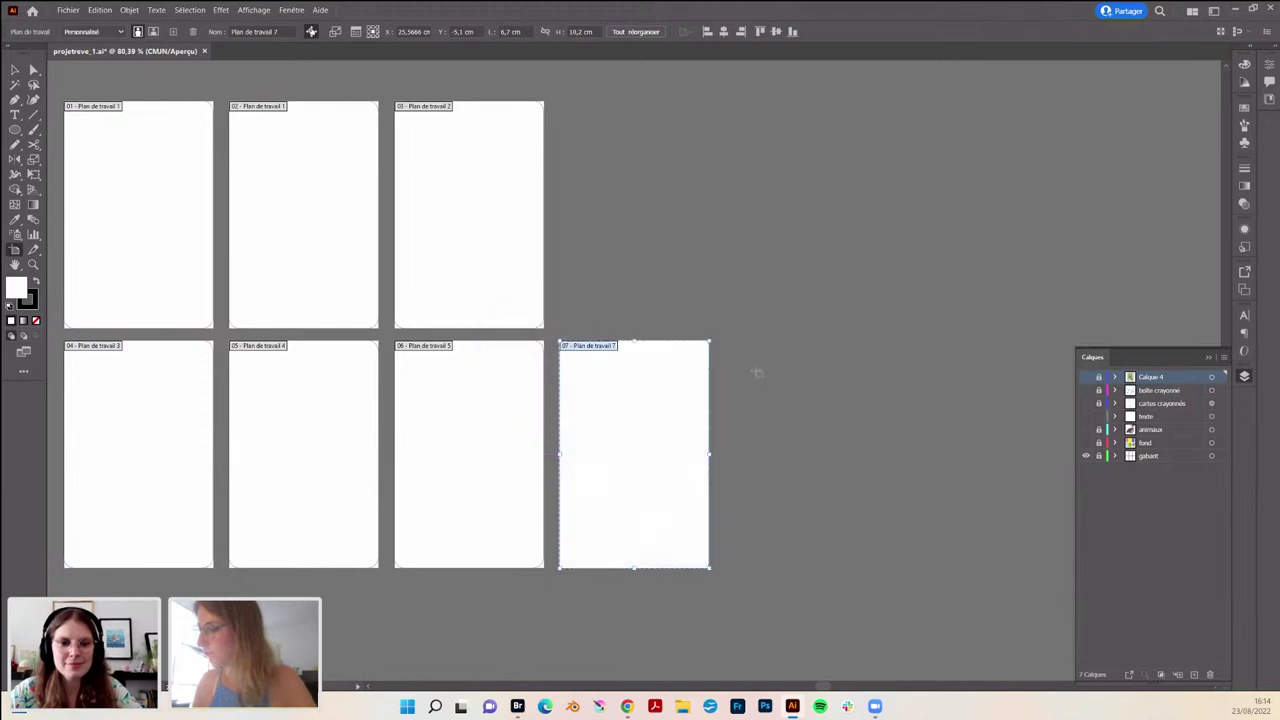
pyautogui.hotkey('ctrl', 'z')
pyautogui.hotkey('ctrl', 'z')
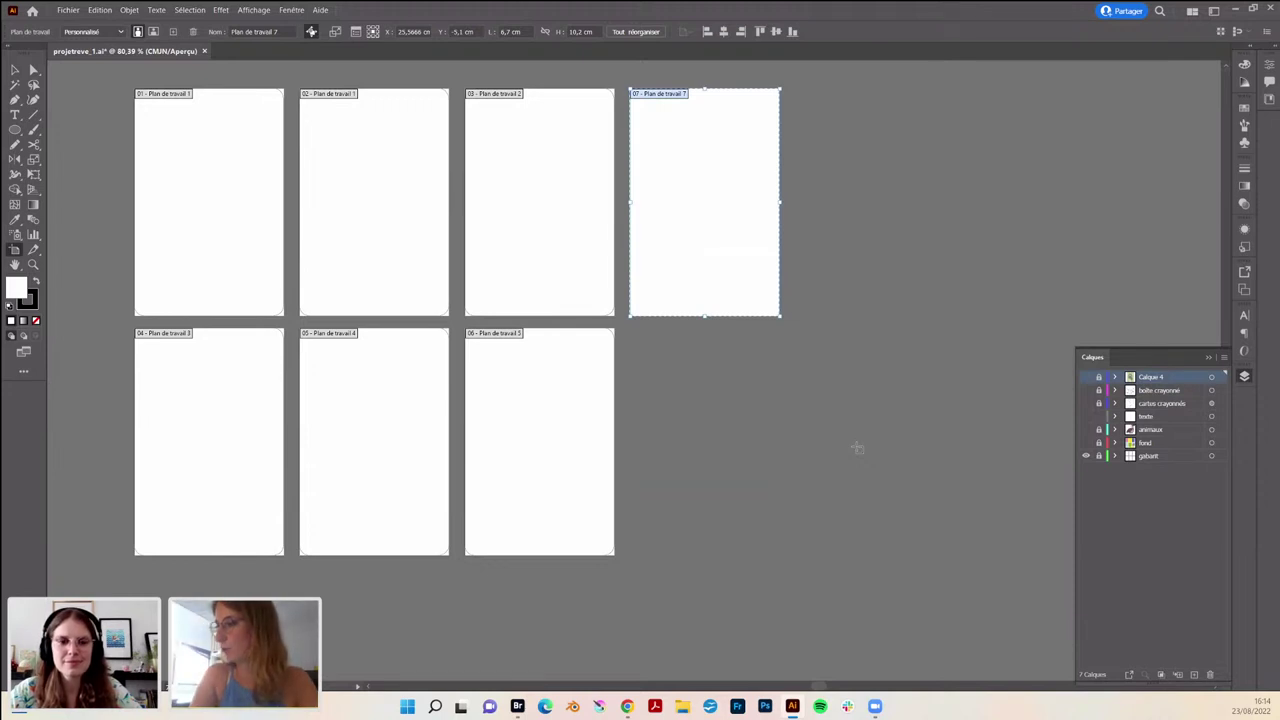
pyautogui.hotkey('ctrl', 'z')
pyautogui.press('v')
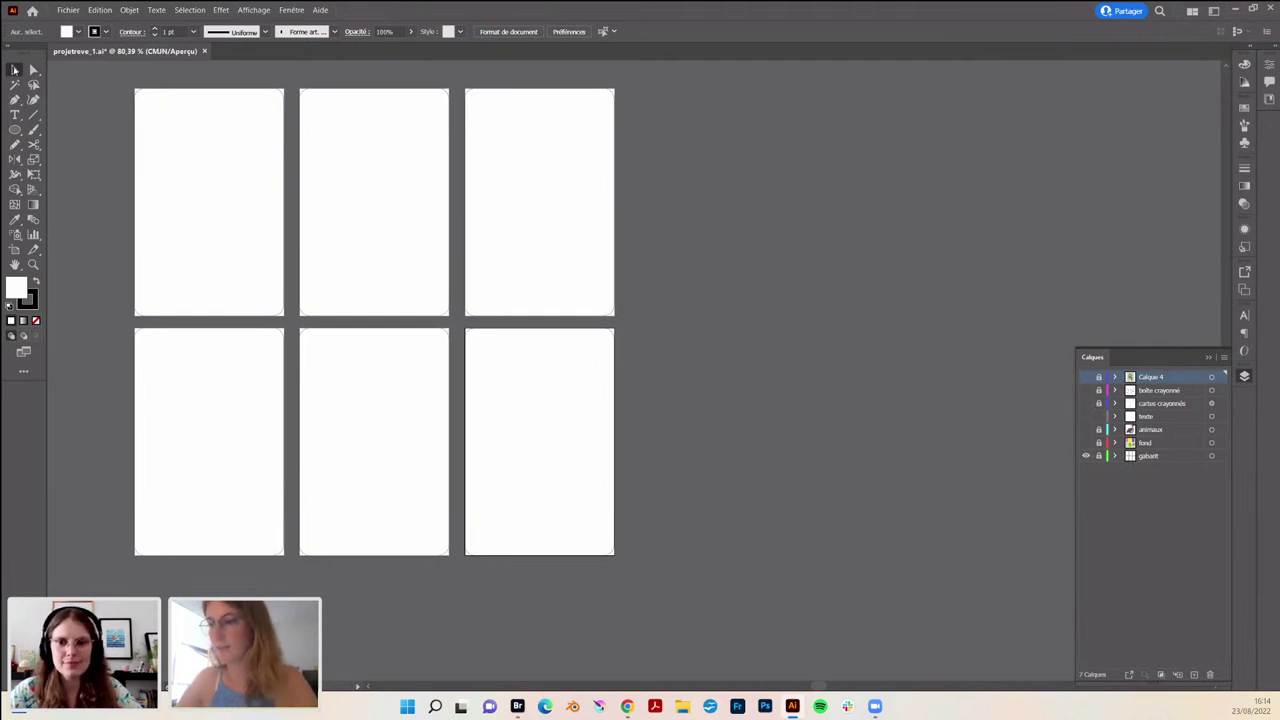
# - Recentre the cards and make the 'cartes crayonnés' layer visible to show the animal sketches
pyautogui.moveTo(484, 385); pyautogui.dragTo(594, 437)
pyautogui.scroll(2, 600, 436)
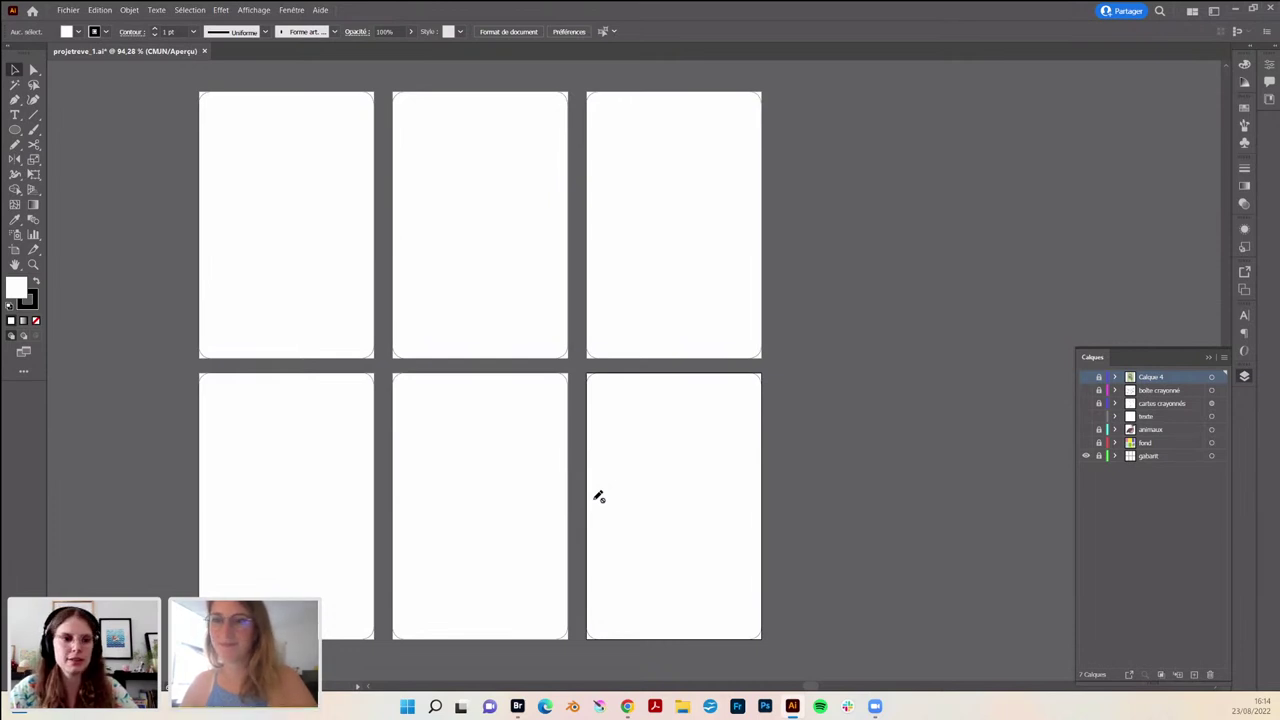
pyautogui.hscroll(-1, 523, 449)
pyautogui.hscroll(-2, 537, 457)
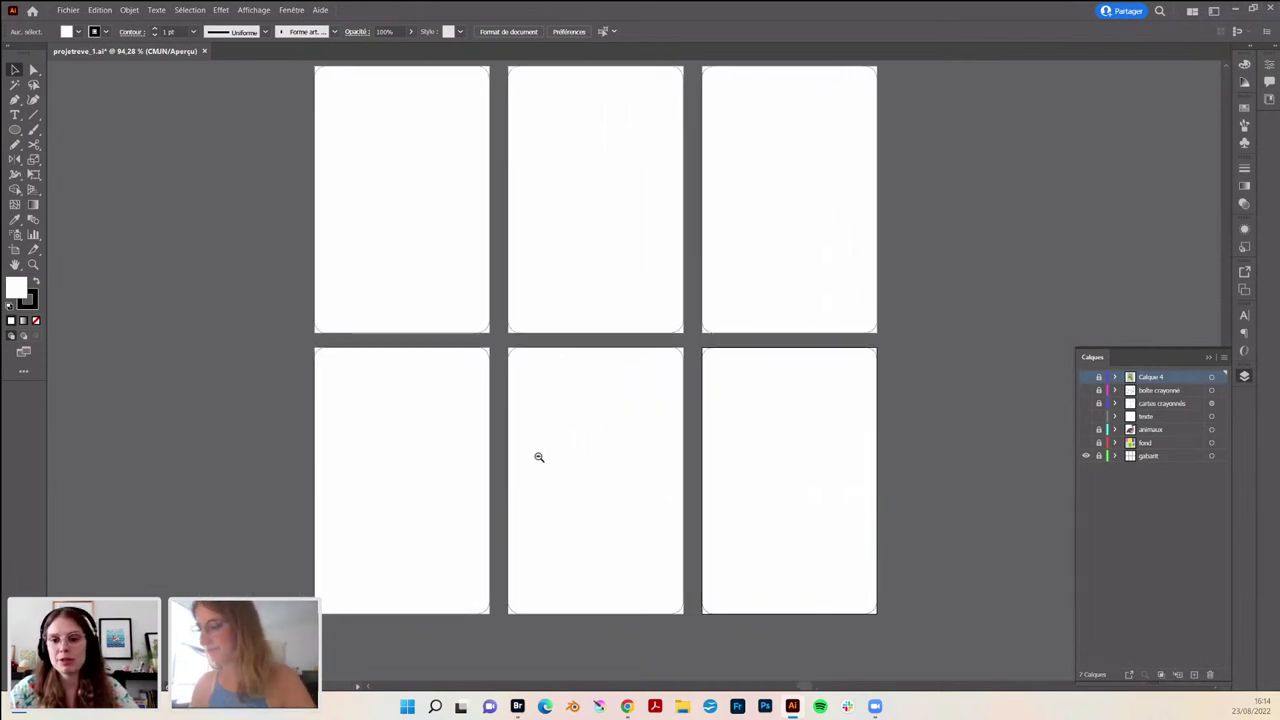
pyautogui.scroll(-1, 555, 463)
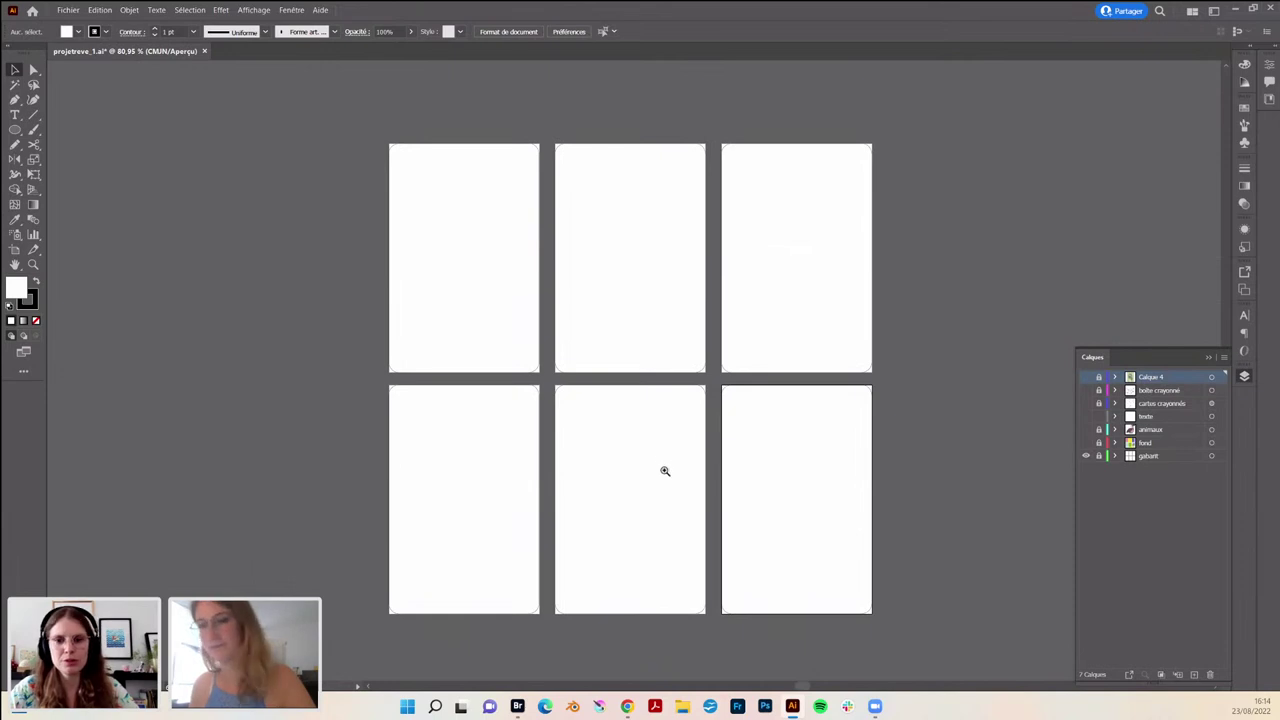
pyautogui.scroll(1, 670, 470)
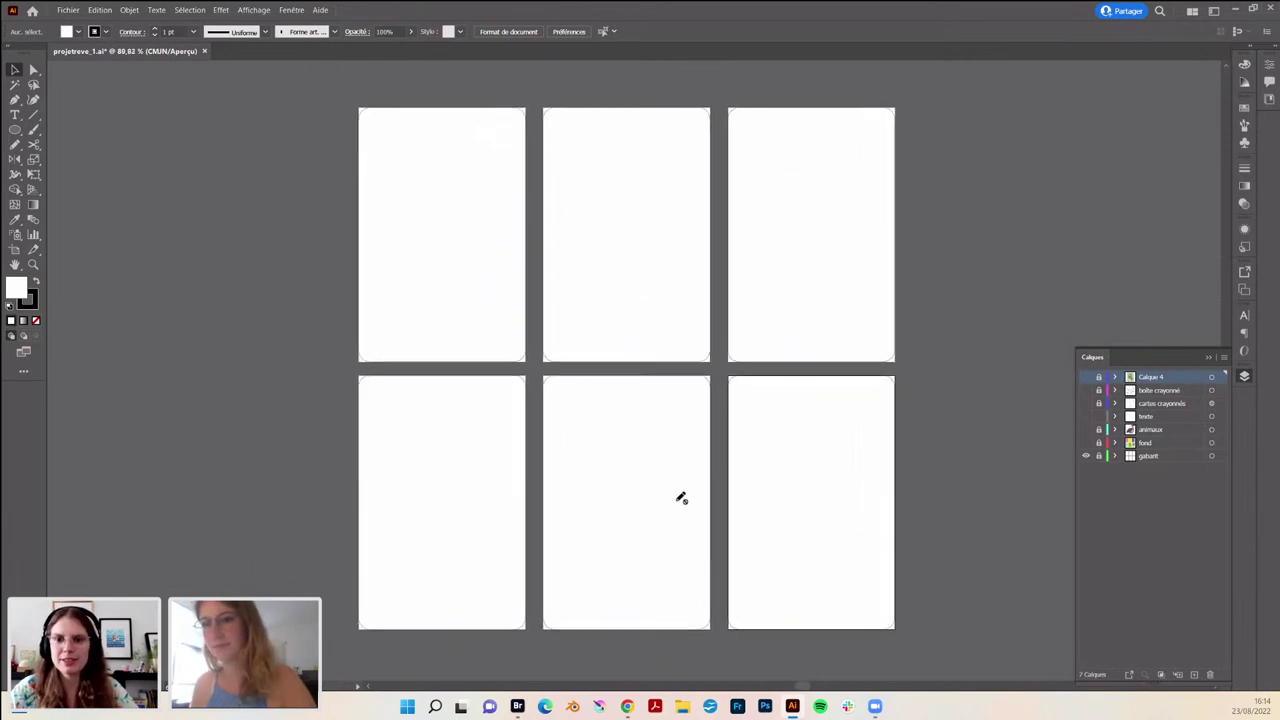
pyautogui.click(1086, 403)
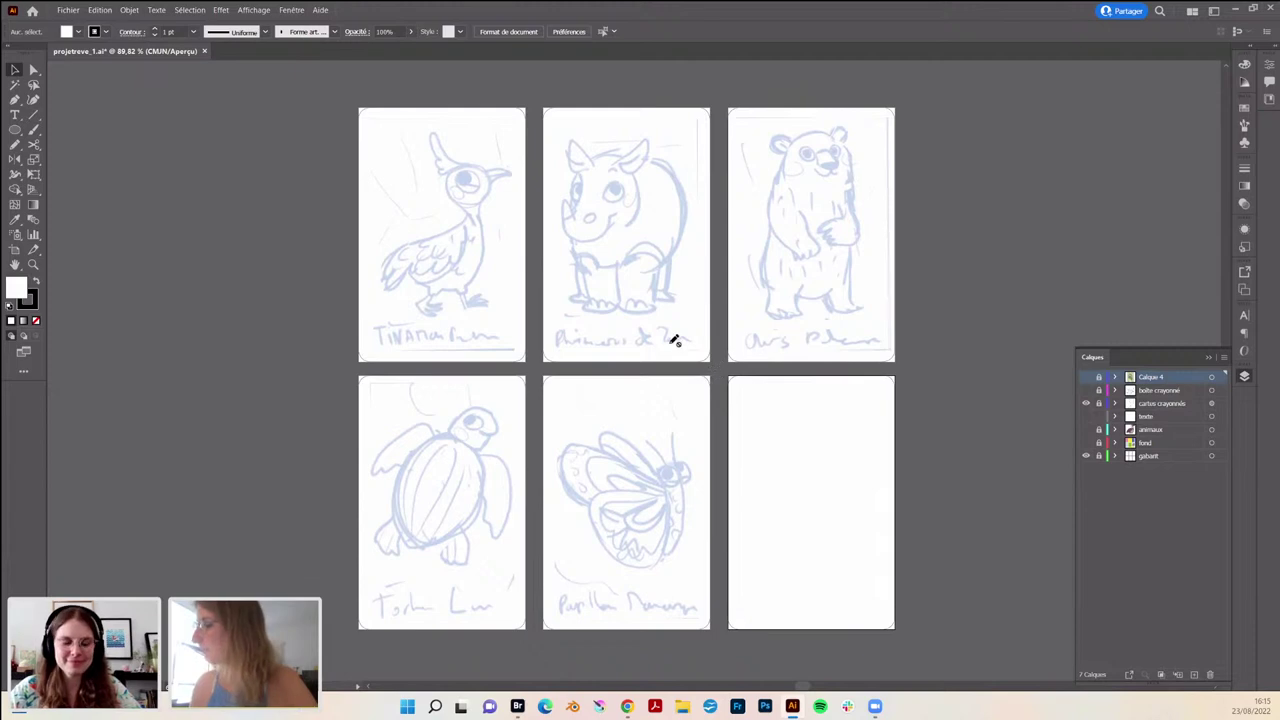
# - Keep the 'cartes crayonnés' sketches at Multiply and 39% opacity, then lock that layer
pyautogui.click(1166, 404)
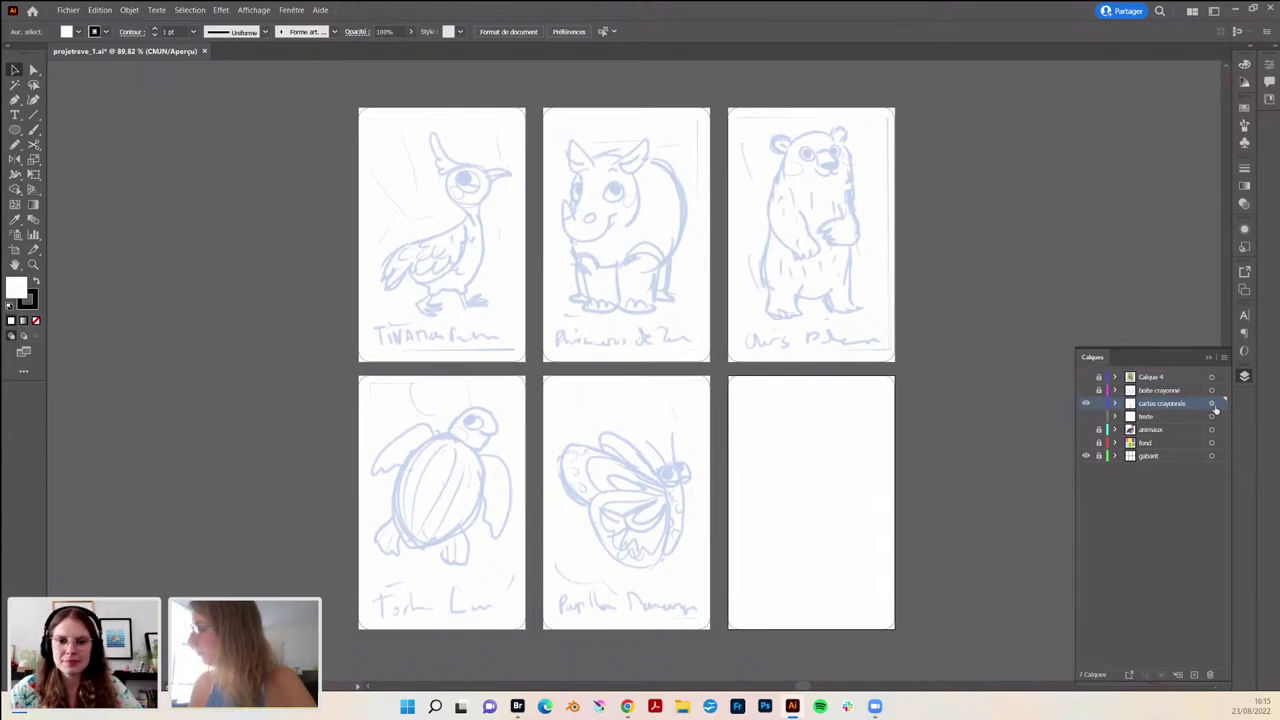
pyautogui.click(1212, 404)
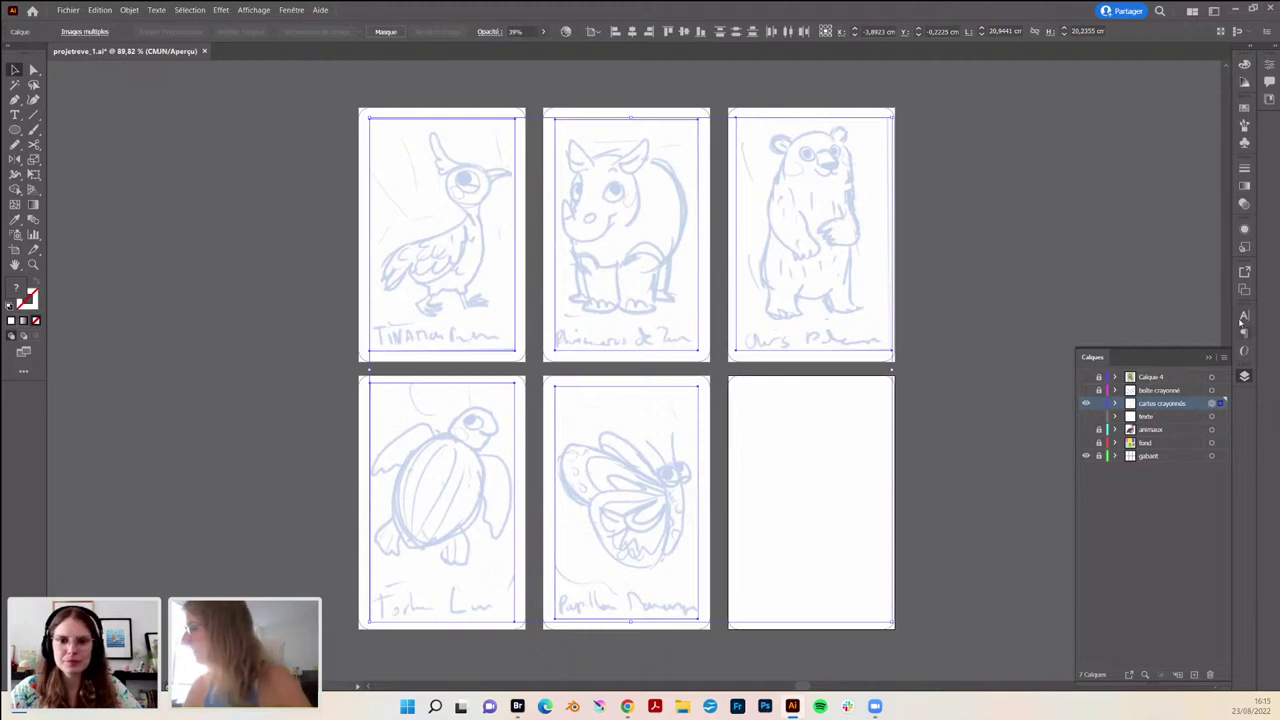
pyautogui.click(1244, 204)
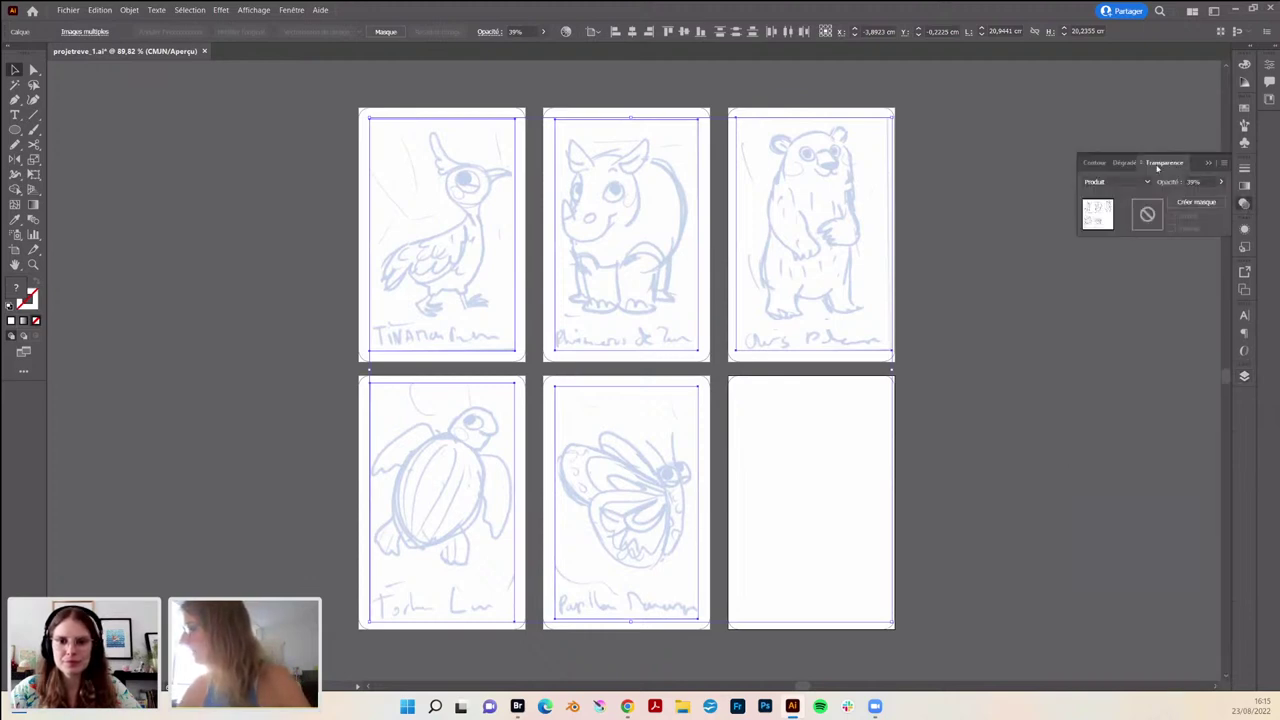
pyautogui.click(1125, 182)
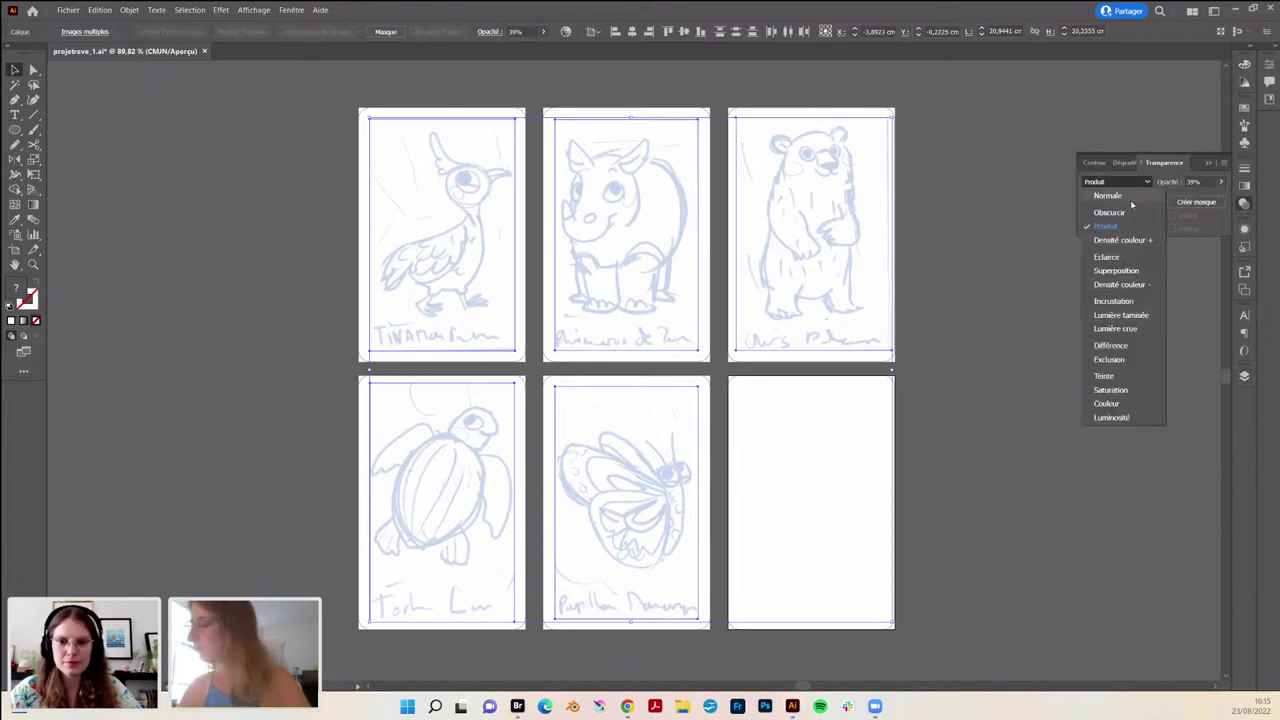
pyautogui.click(1122, 227)
pyautogui.click(1219, 184)
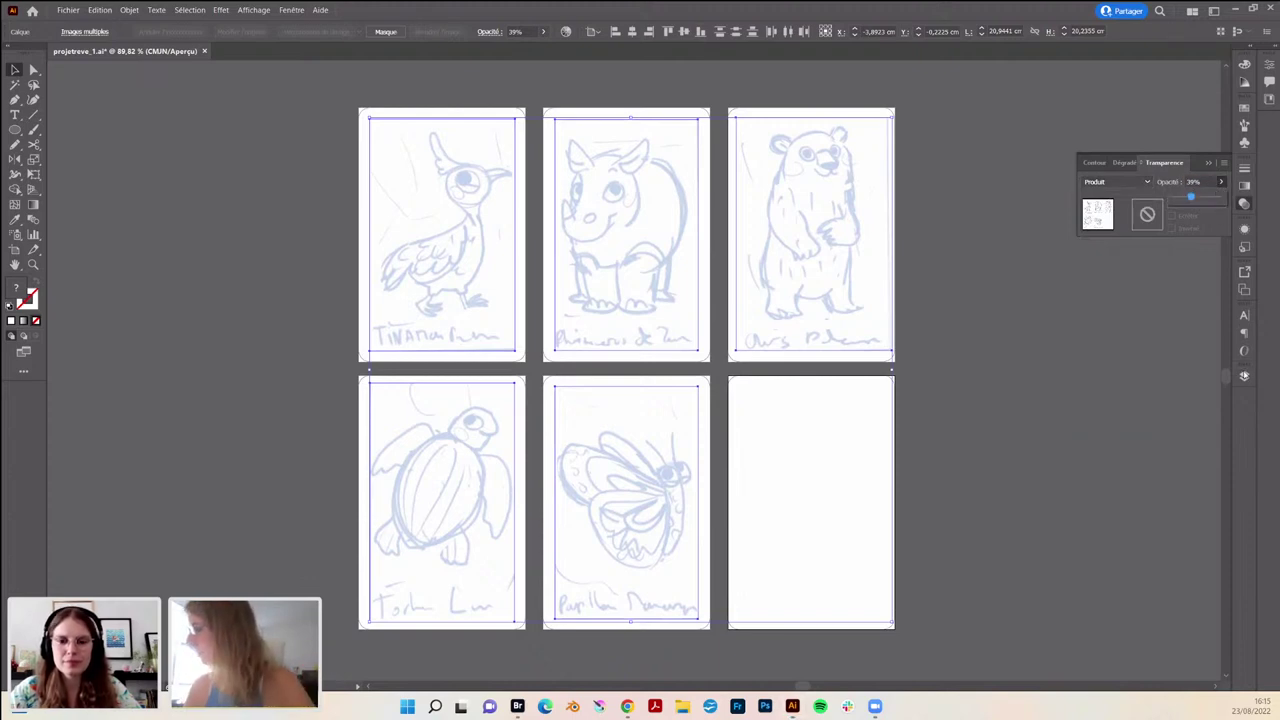
pyautogui.click(1232, 392)
pyautogui.click(1244, 376)
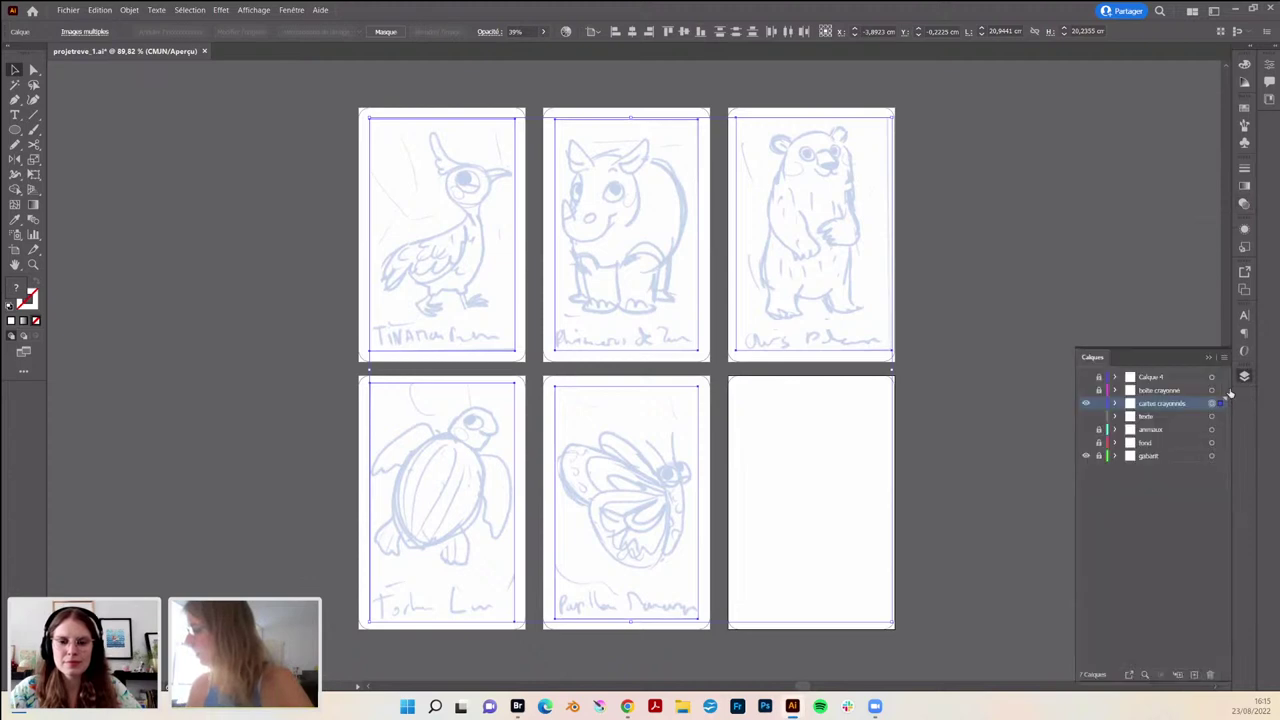
pyautogui.click(1100, 403)
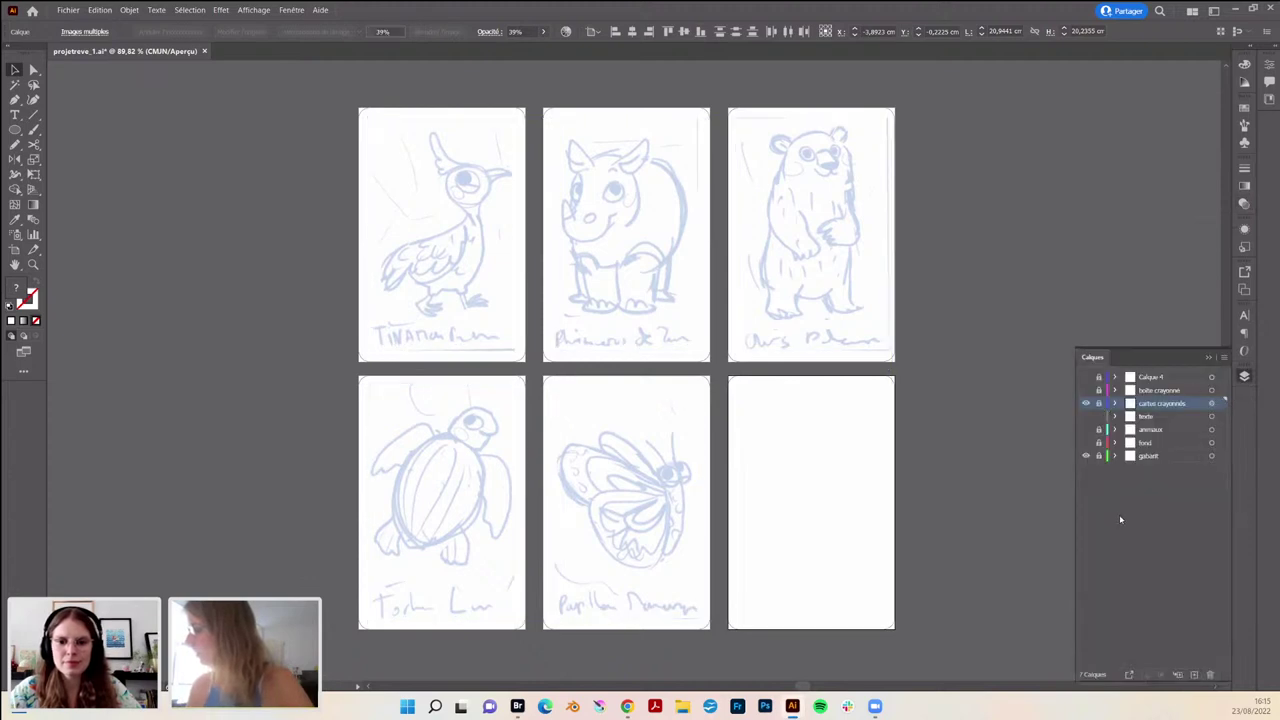
# - Show the 'boite crayonnée' layer and pan until the memo box sketch is fully visible
pyautogui.click(1086, 390)
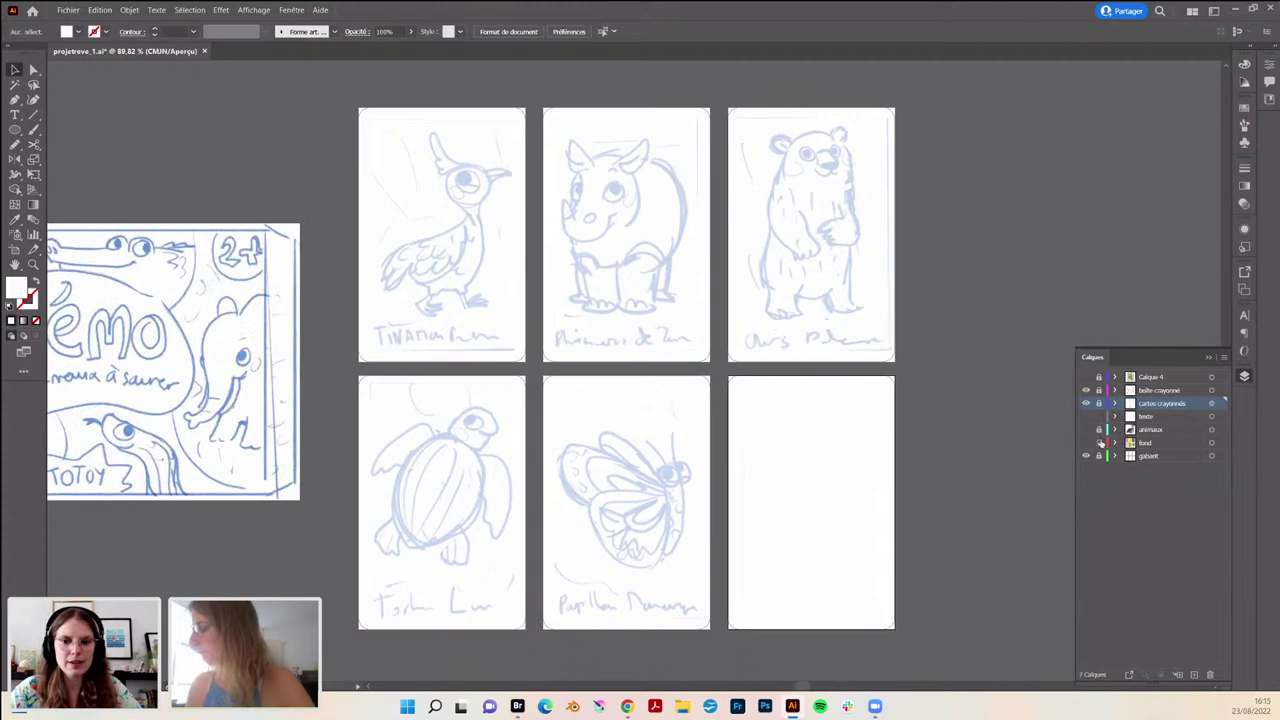
pyautogui.moveTo(771, 423); pyautogui.dragTo(906, 406)
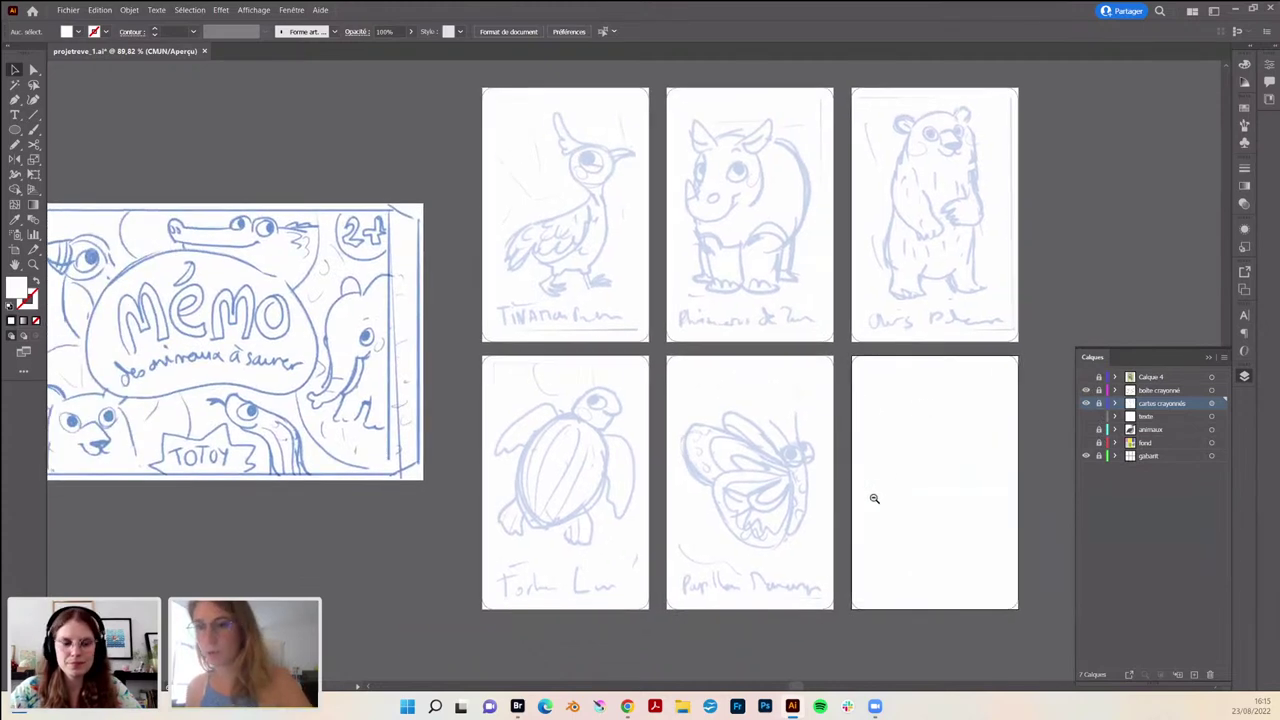
pyautogui.scroll(-2, 871, 500)
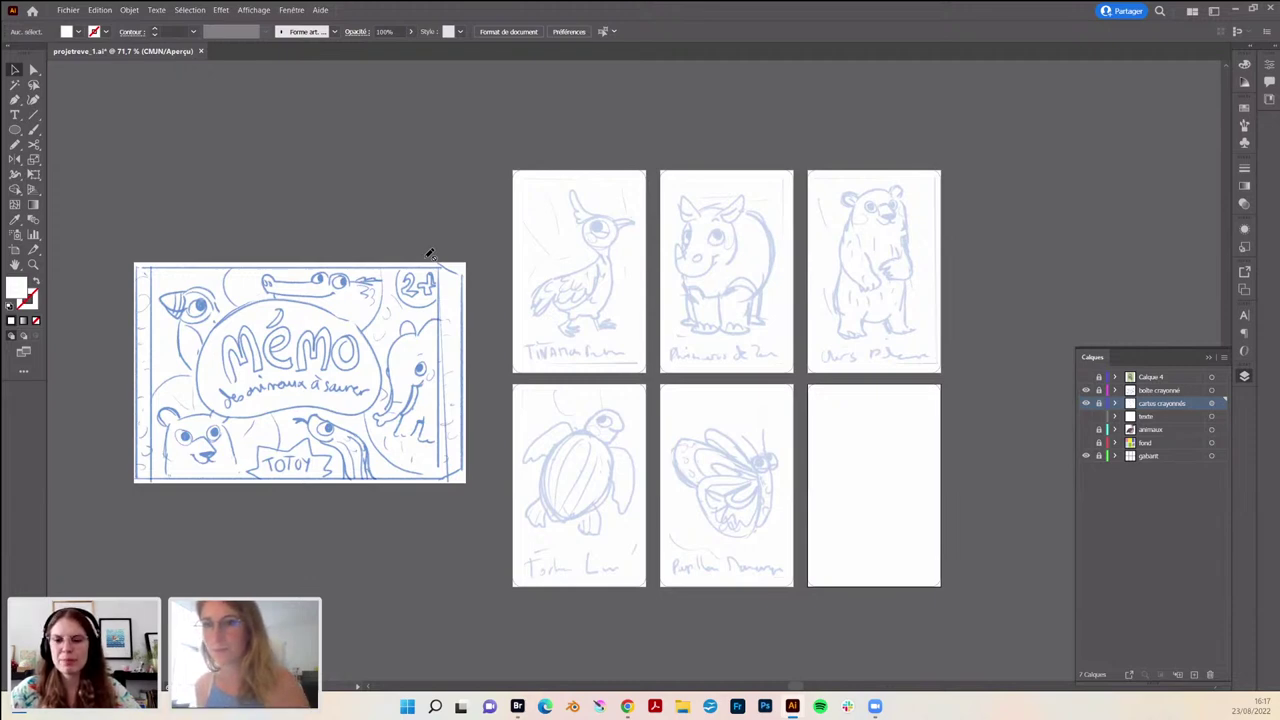
# - Make the 'fond' layer visible to show the coloured card backgrounds
pyautogui.click(1086, 442)
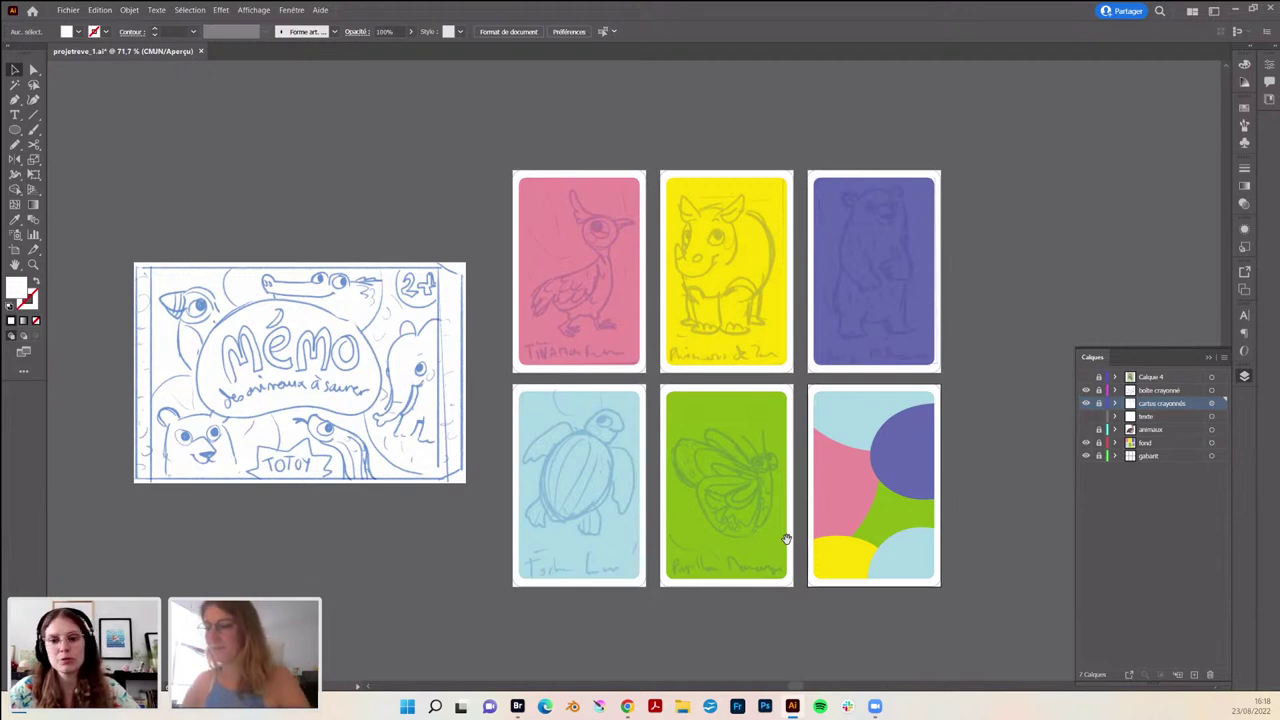
# - Turn on the 'animaux' layer to reveal the finished coloured bird on the pink card
pyautogui.hscroll(2, 737, 490)
pyautogui.hscroll(2, 737, 490)
pyautogui.hscroll(1, 710, 500)
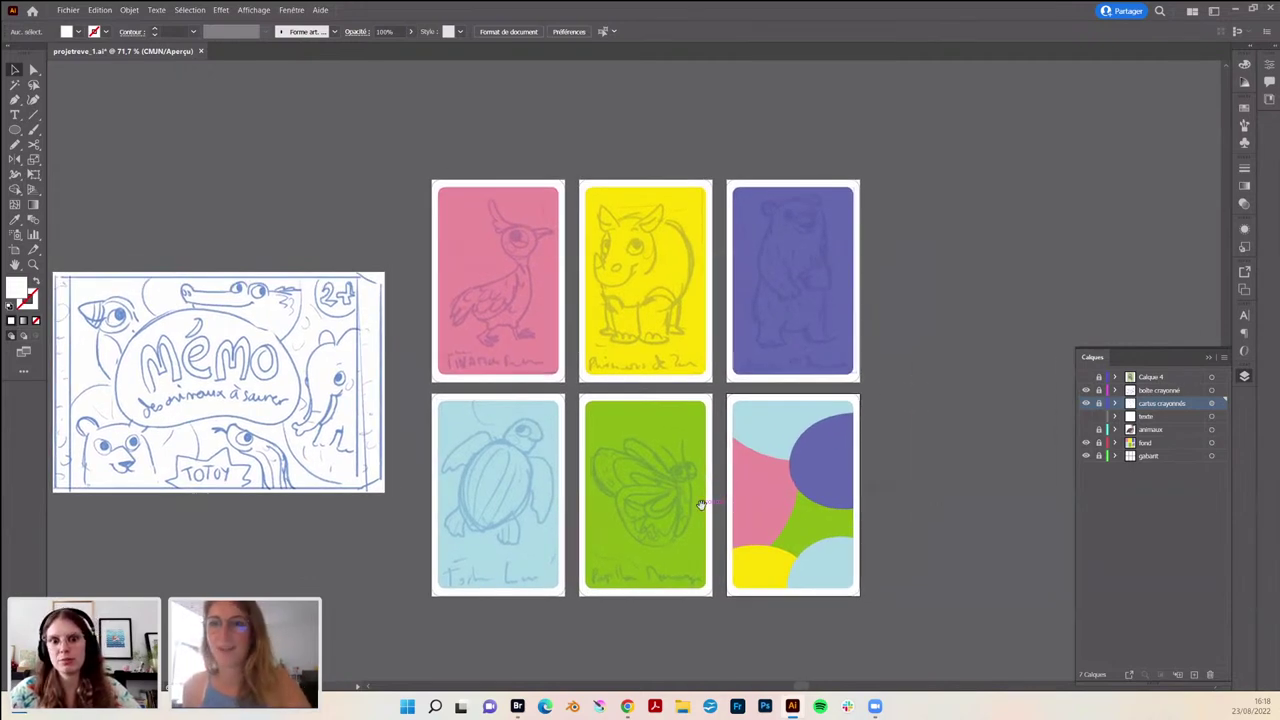
pyautogui.hscroll(-2, 640, 495)
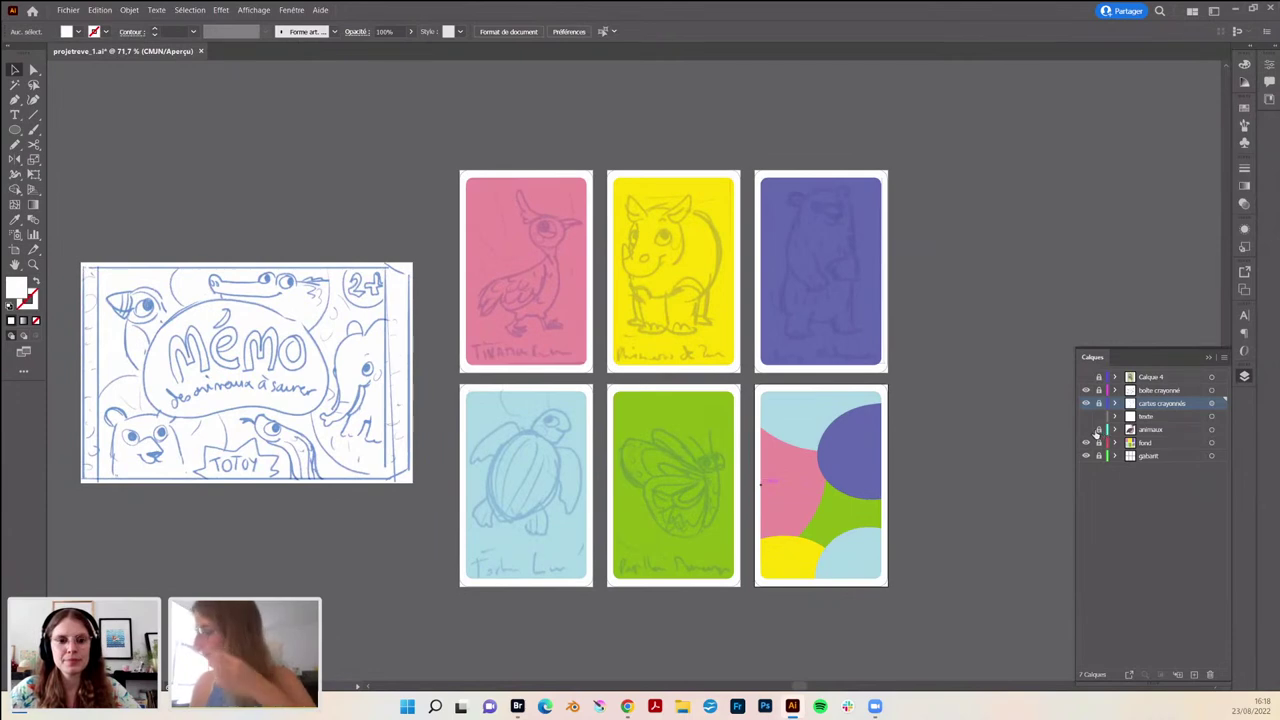
pyautogui.click(1087, 430)
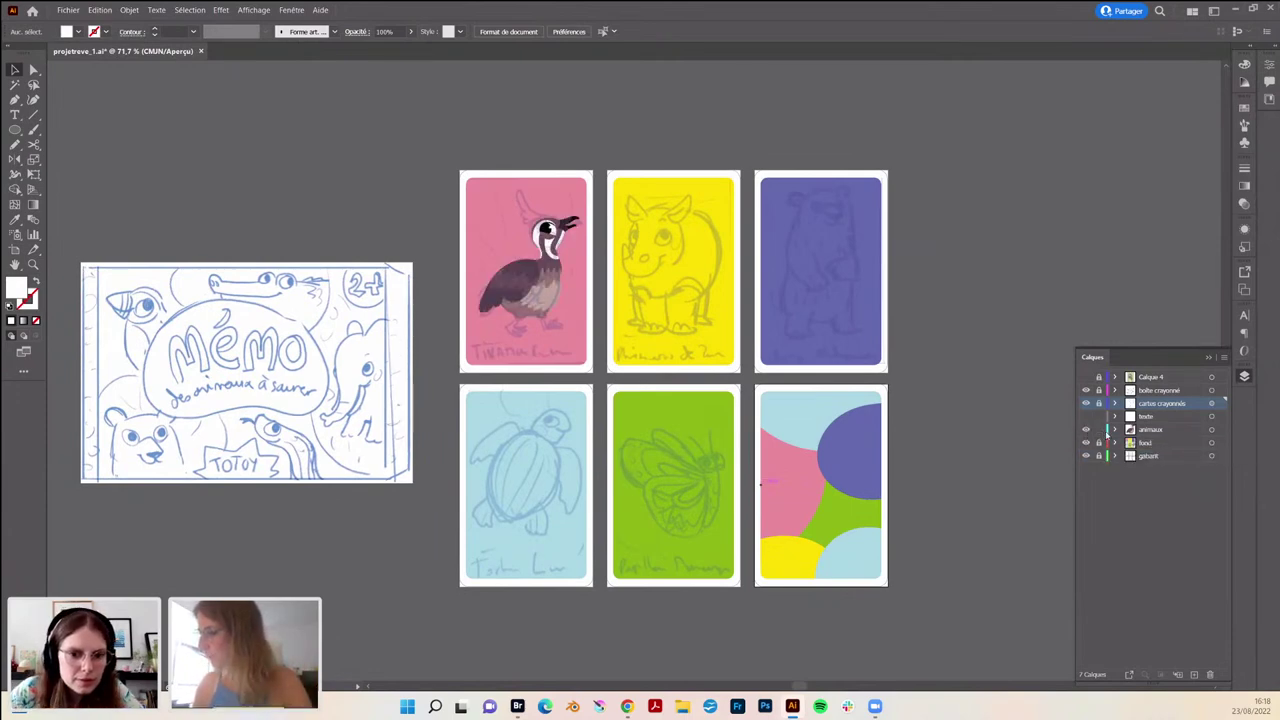
# - Hide and restore the pencil card sketches, then zoom in on the top row of cards
pyautogui.click(1086, 403)
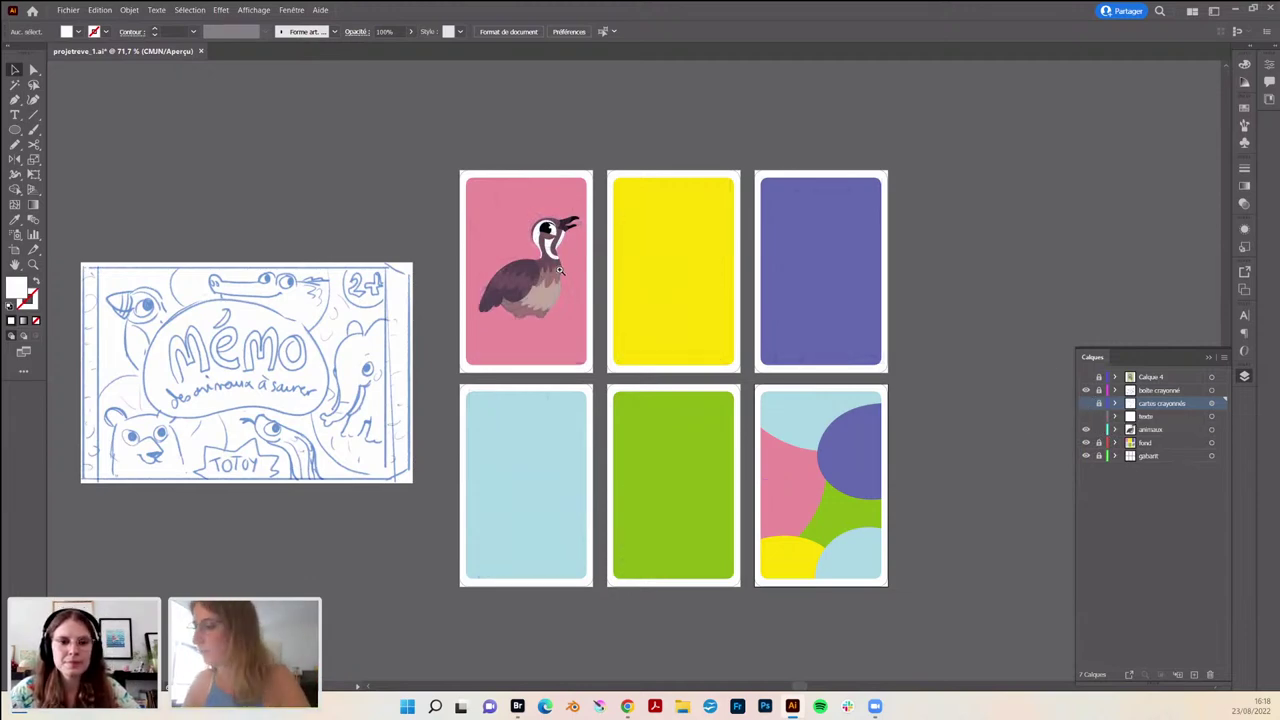
pyautogui.scroll(2, 671, 234)
pyautogui.scroll(2, 600, 318)
pyautogui.scroll(3, 600, 318)
pyautogui.scroll(2, 617, 386)
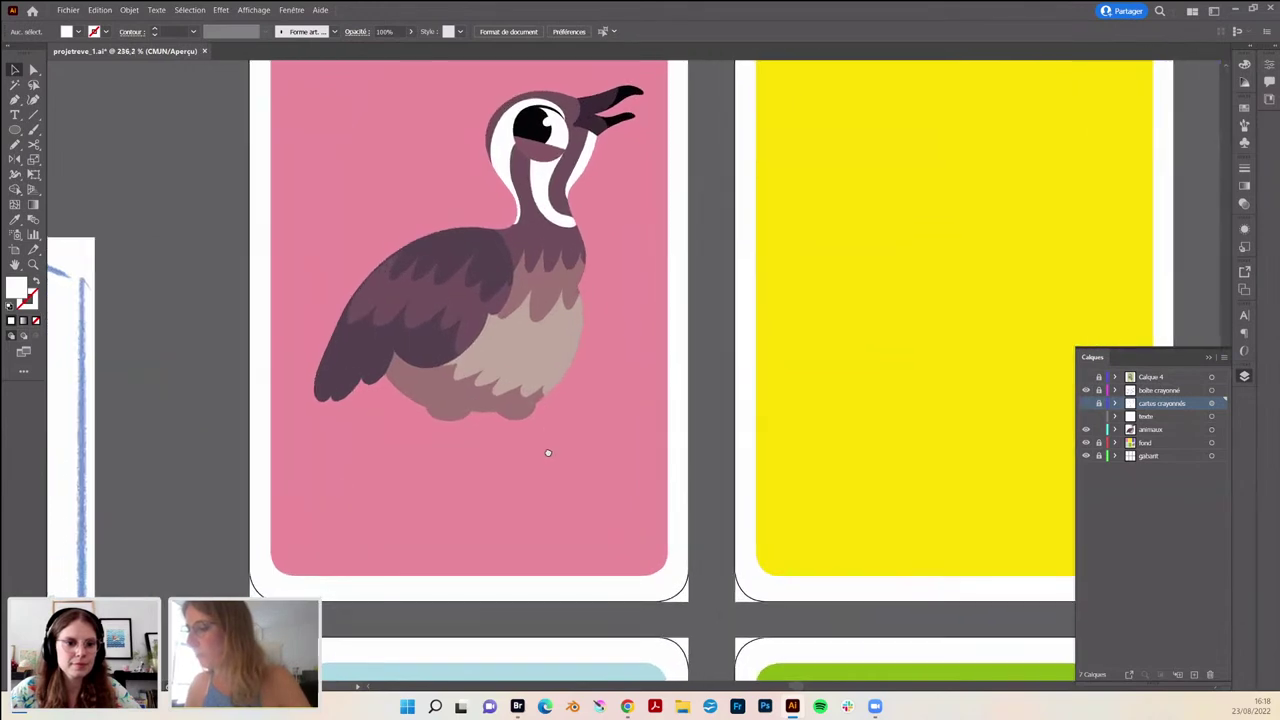
pyautogui.scroll(2, 543, 449)
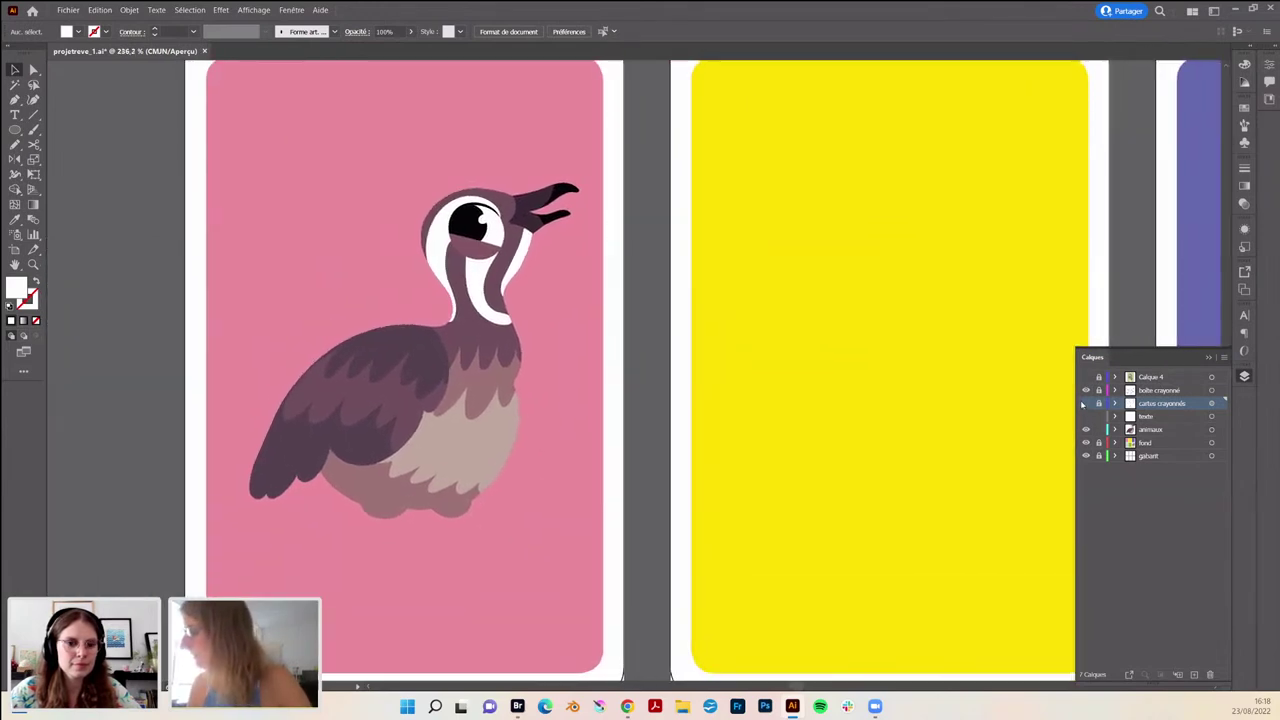
pyautogui.click(1086, 403)
pyautogui.scroll(-1, 822, 546)
pyautogui.scroll(-2, 822, 546)
pyautogui.scroll(-2, 822, 546)
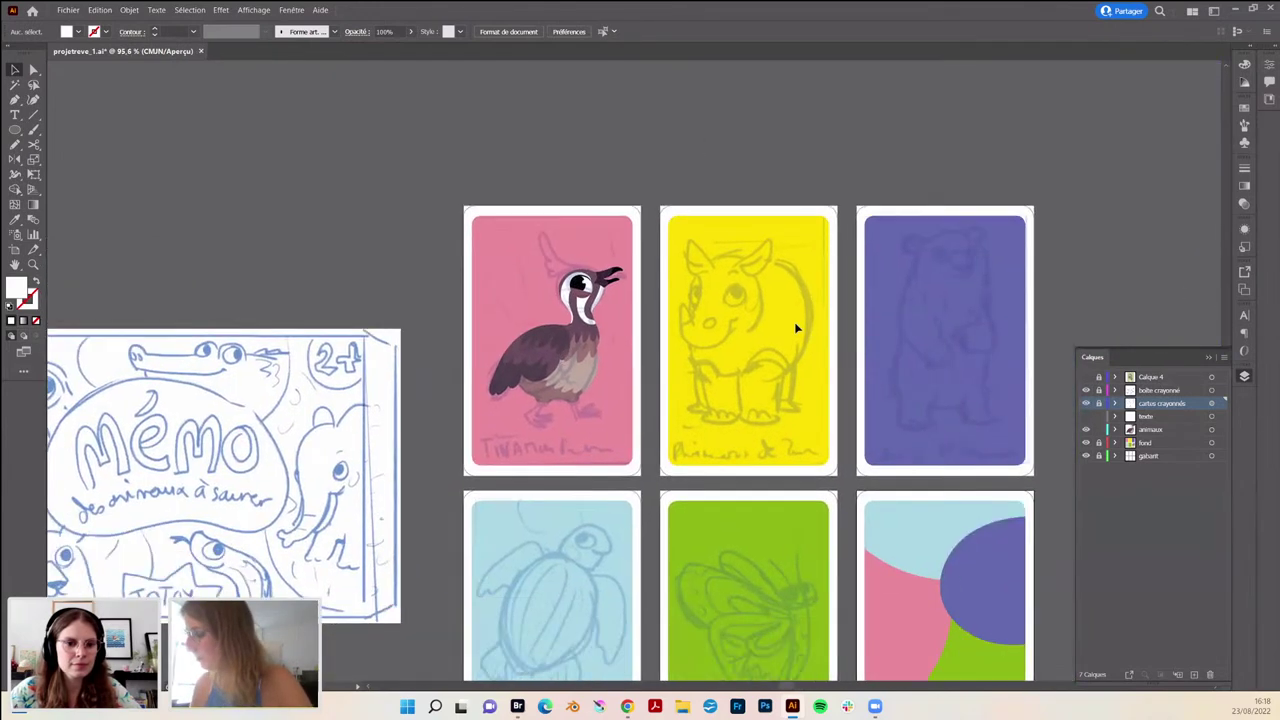
pyautogui.scroll(-2, 748, 545)
pyautogui.scroll(1, 590, 608)
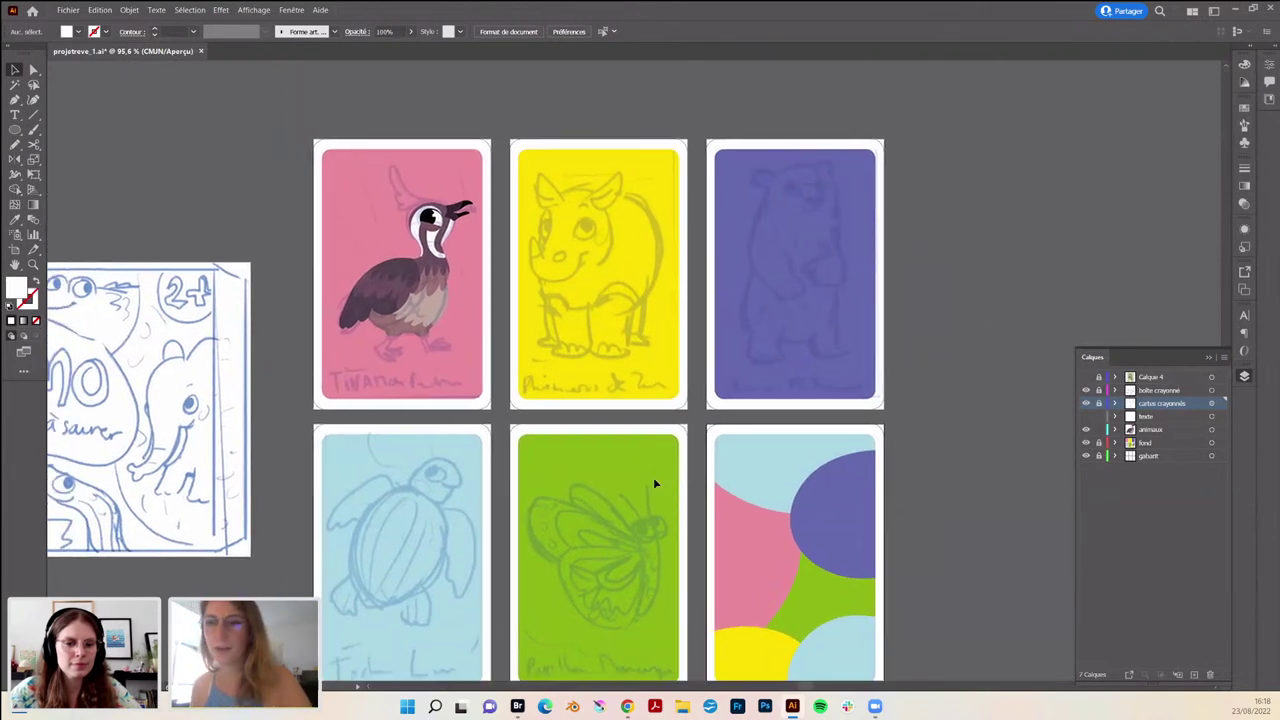
pyautogui.moveTo(612, 503); pyautogui.dragTo(712, 597)
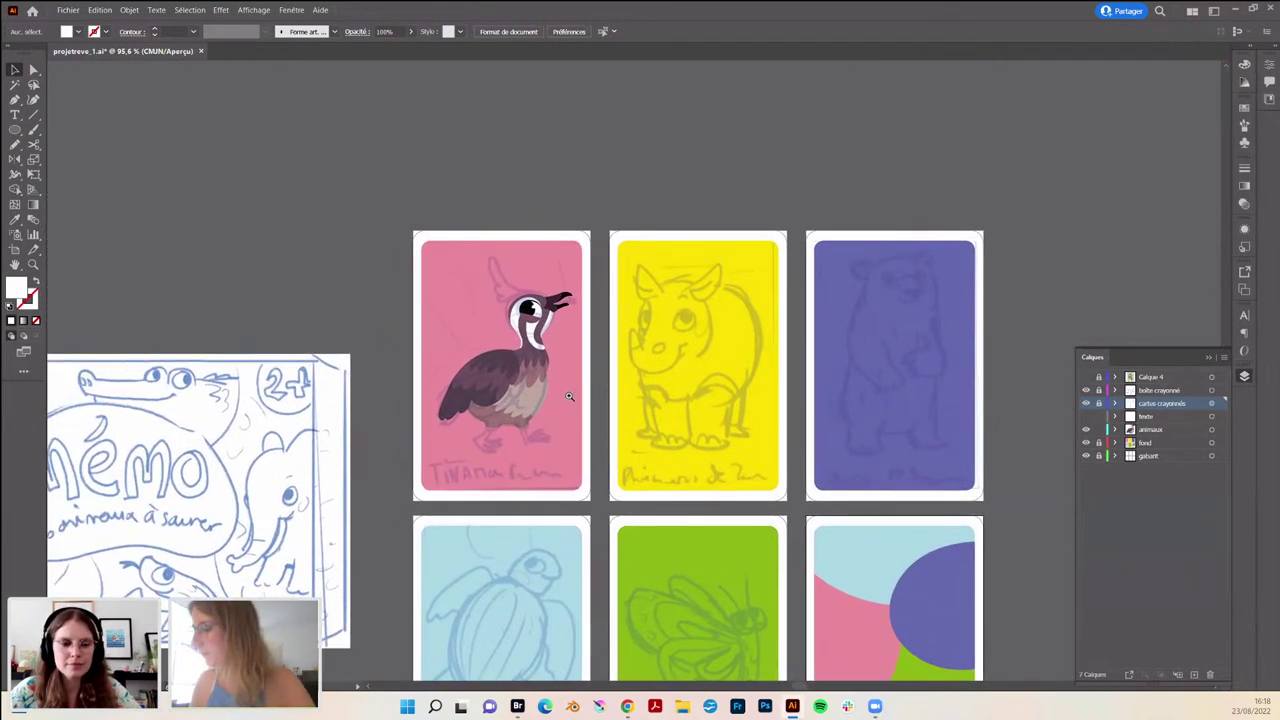
pyautogui.scroll(2, 633, 385)
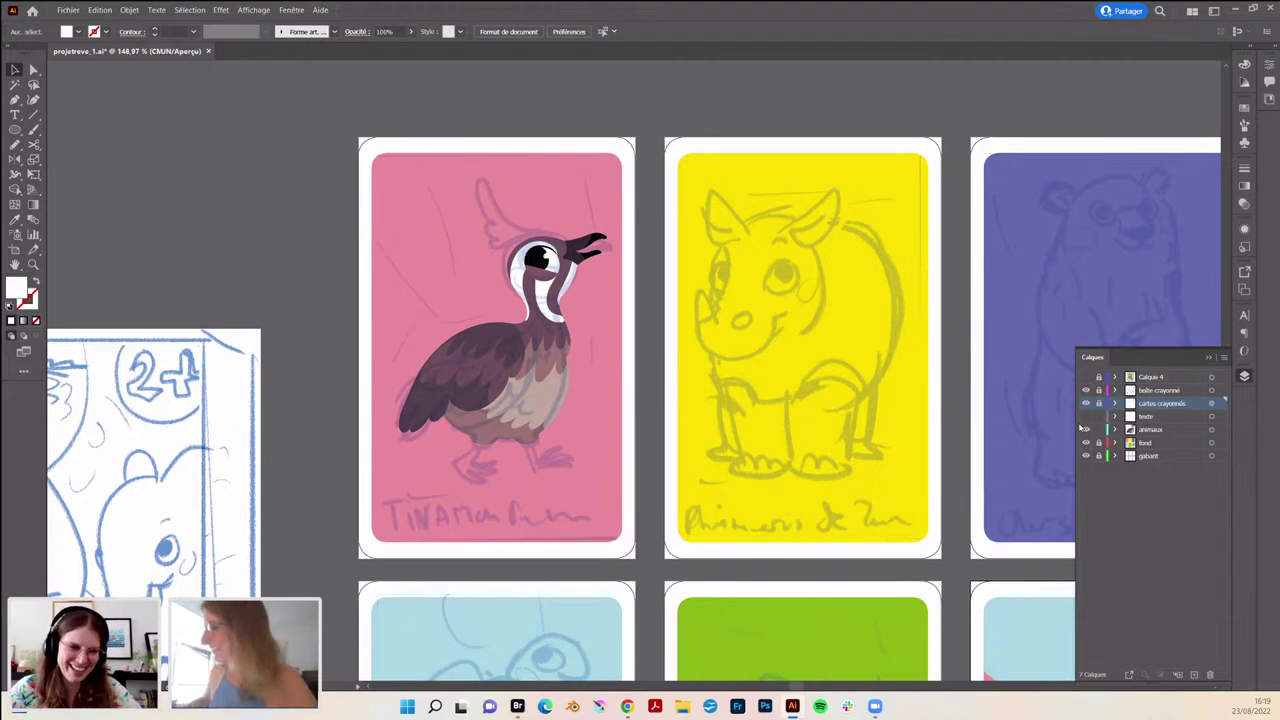
# - Target the 'animaux' layer and zoom in on the bird's sketched legs
pyautogui.click(1150, 429)
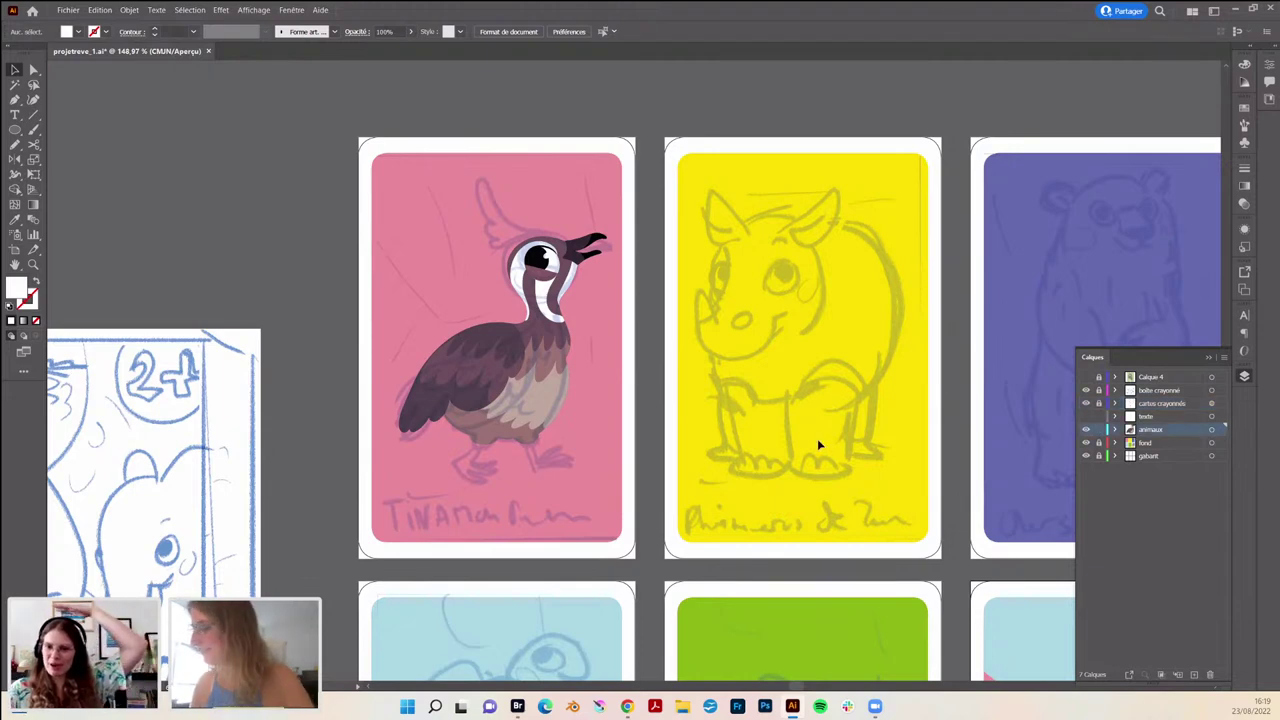
pyautogui.scroll(2, 498, 401)
pyautogui.scroll(2, 498, 401)
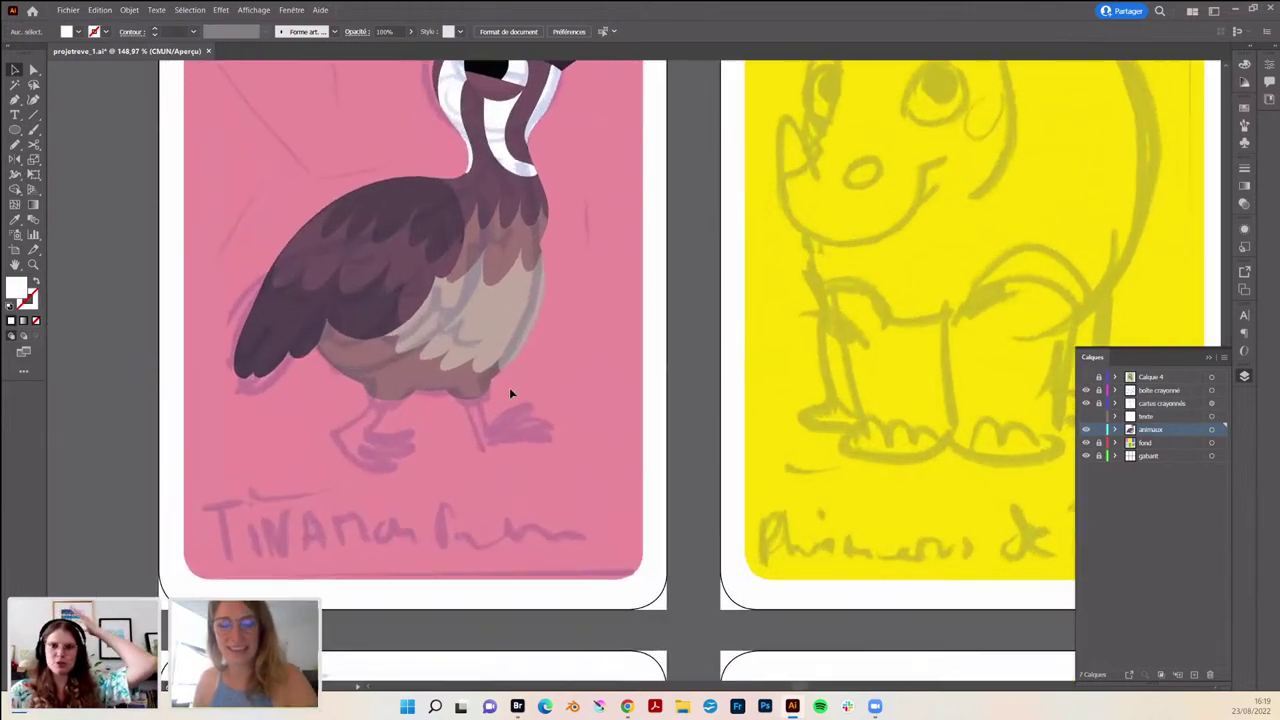
pyautogui.scroll(2, 415, 413)
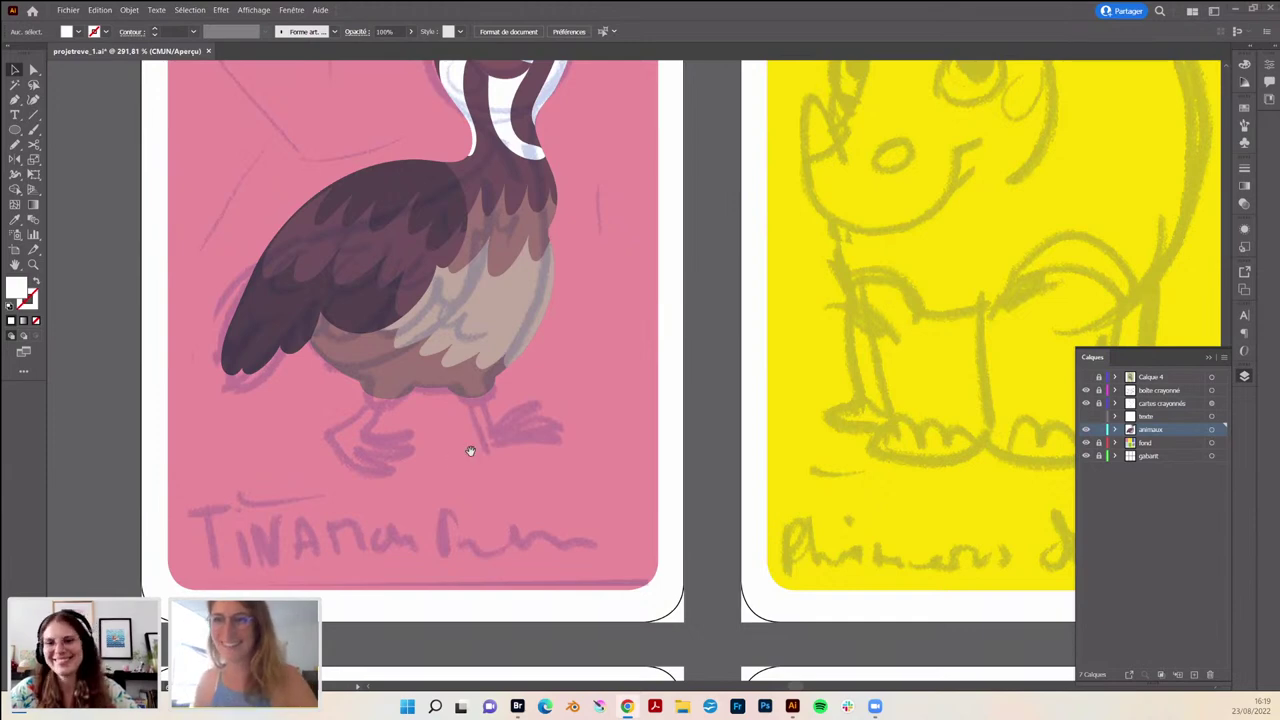
# - Pencil-trace a closed outline of the bird's left leg and toes over the sketch, showing the Color panel
pyautogui.moveTo(382, 425)
pyautogui.mouseDown()
pyautogui.moveTo(366, 457)
pyautogui.moveTo(400, 472)
pyautogui.mouseUp()
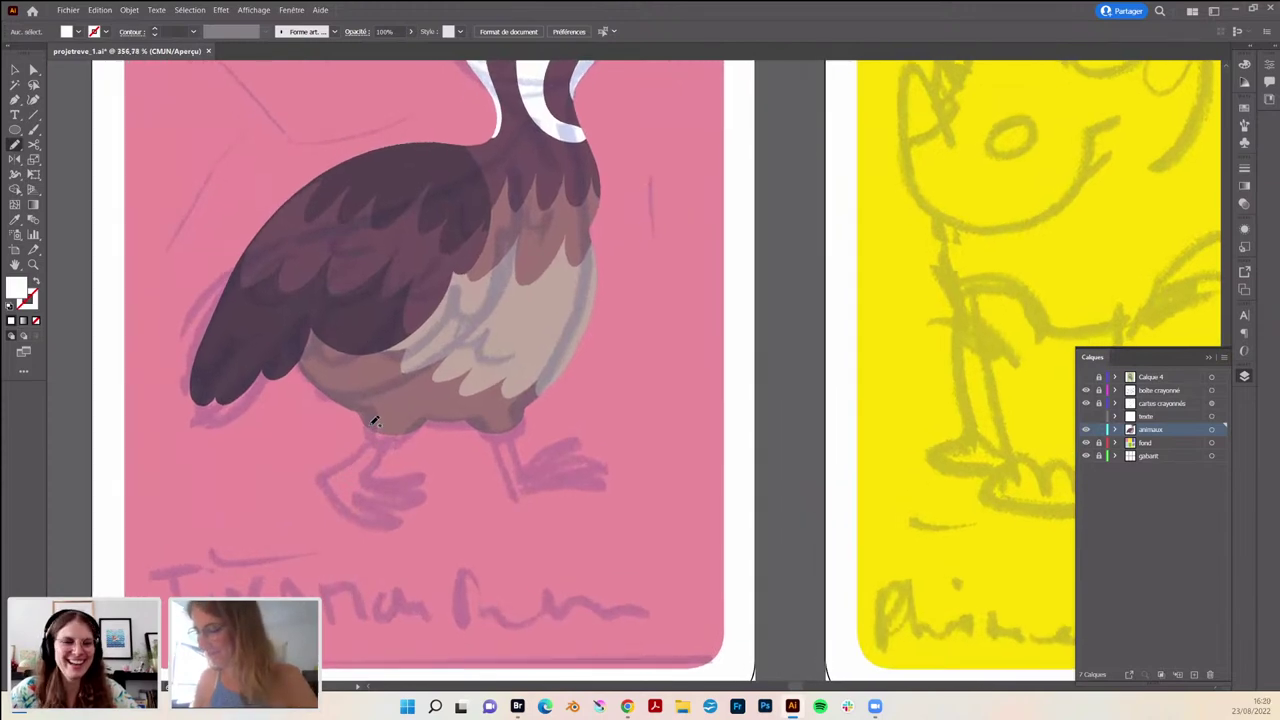
pyautogui.moveTo(368, 425)
pyautogui.mouseDown()
pyautogui.moveTo(330, 490)
pyautogui.moveTo(405, 512)
pyautogui.mouseUp()
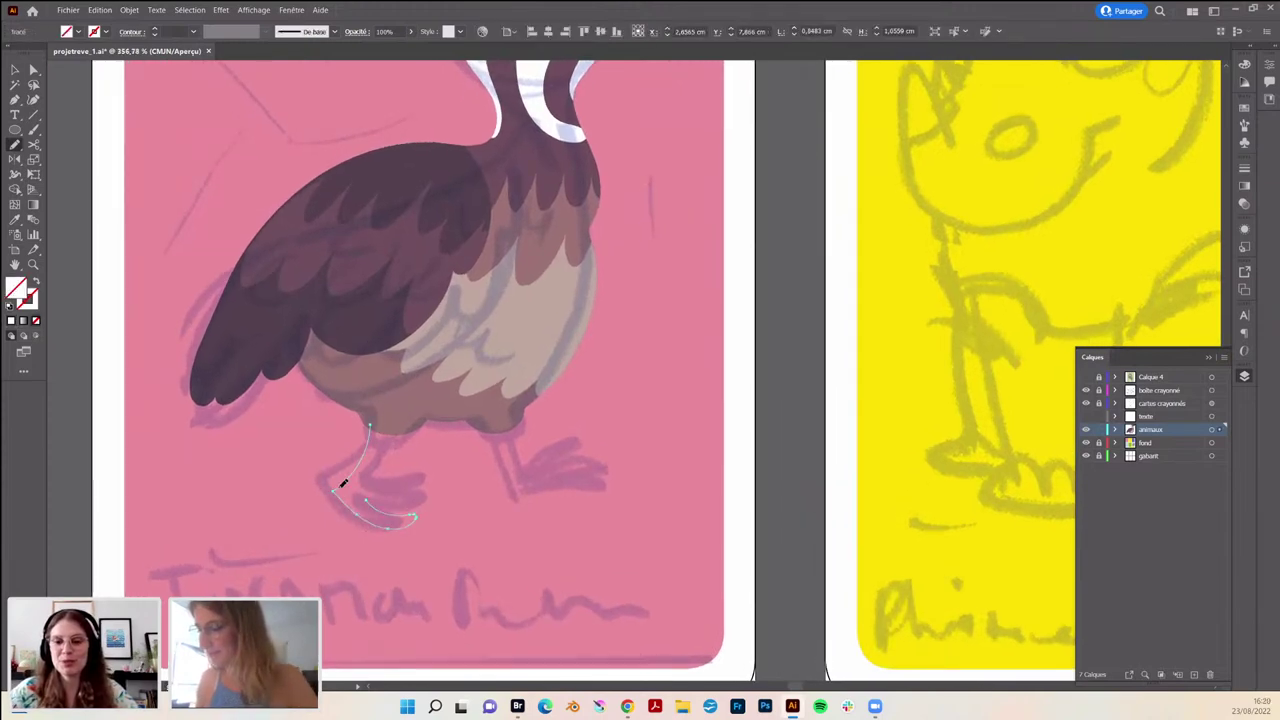
pyautogui.moveTo(343, 492); pyautogui.dragTo(383, 497)
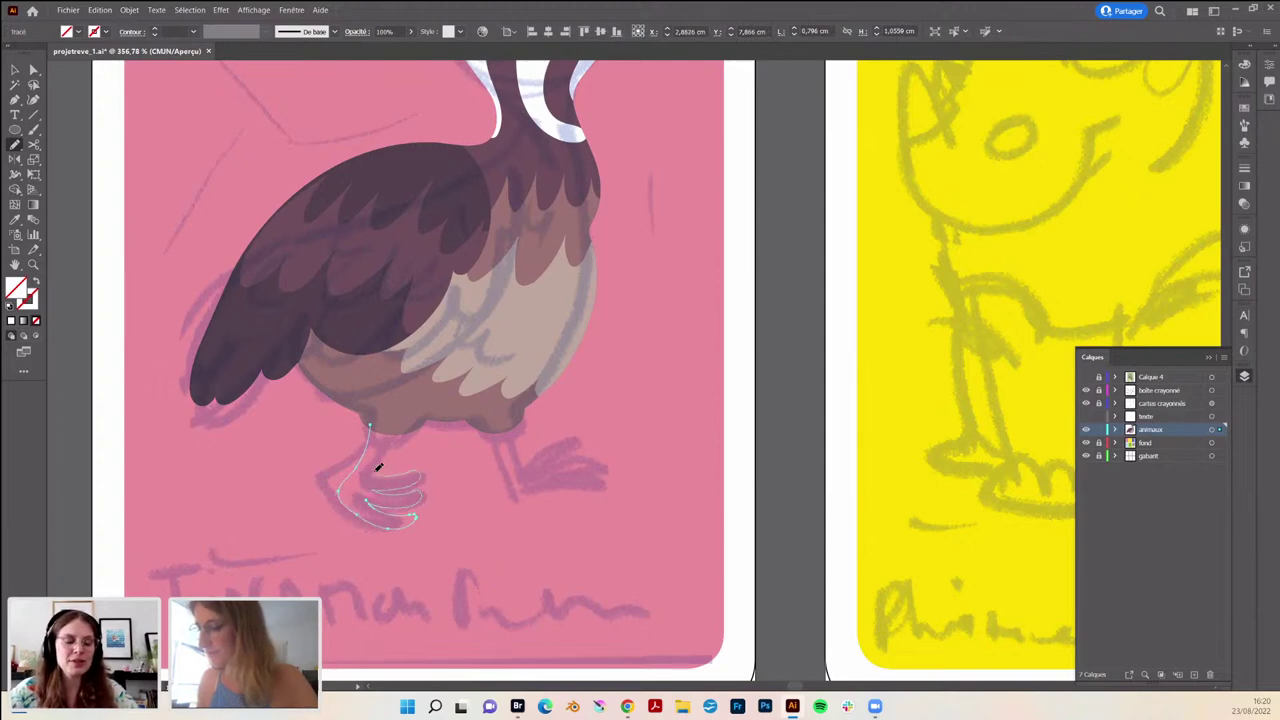
pyautogui.moveTo(376, 466); pyautogui.dragTo(384, 480)
pyautogui.moveTo(392, 425); pyautogui.dragTo(378, 452)
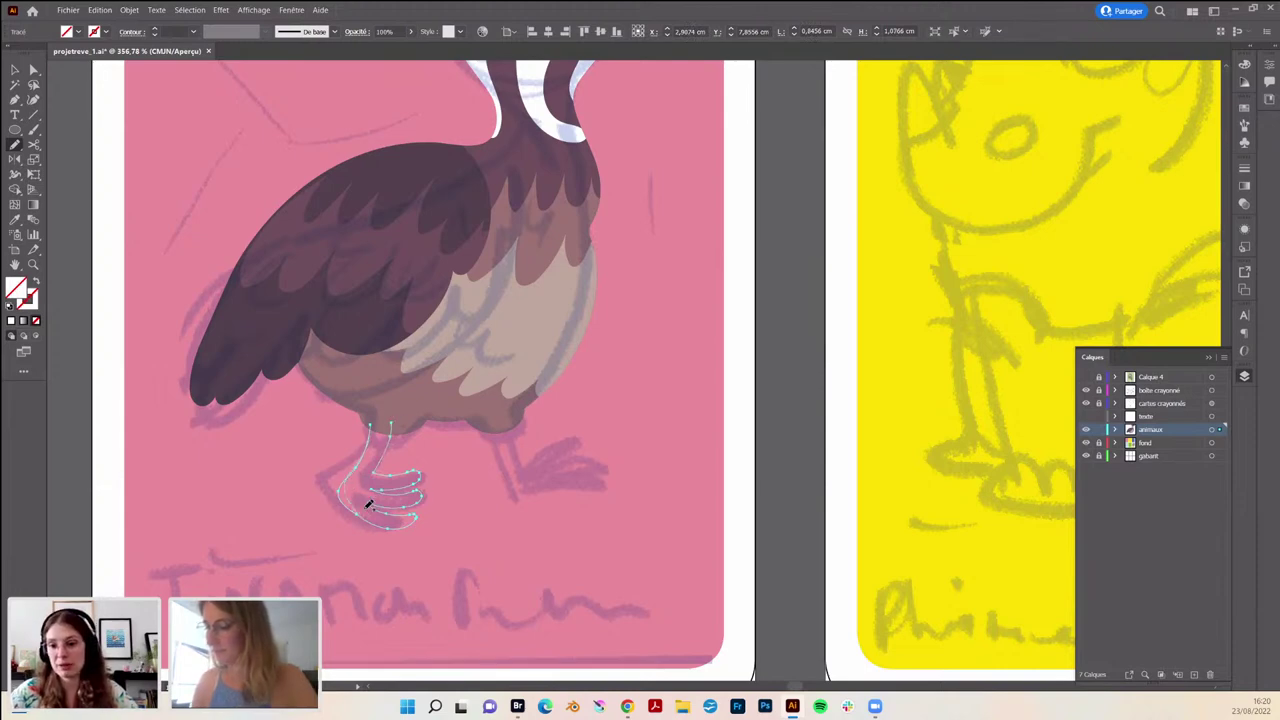
pyautogui.moveTo(368, 505); pyautogui.dragTo(372, 512)
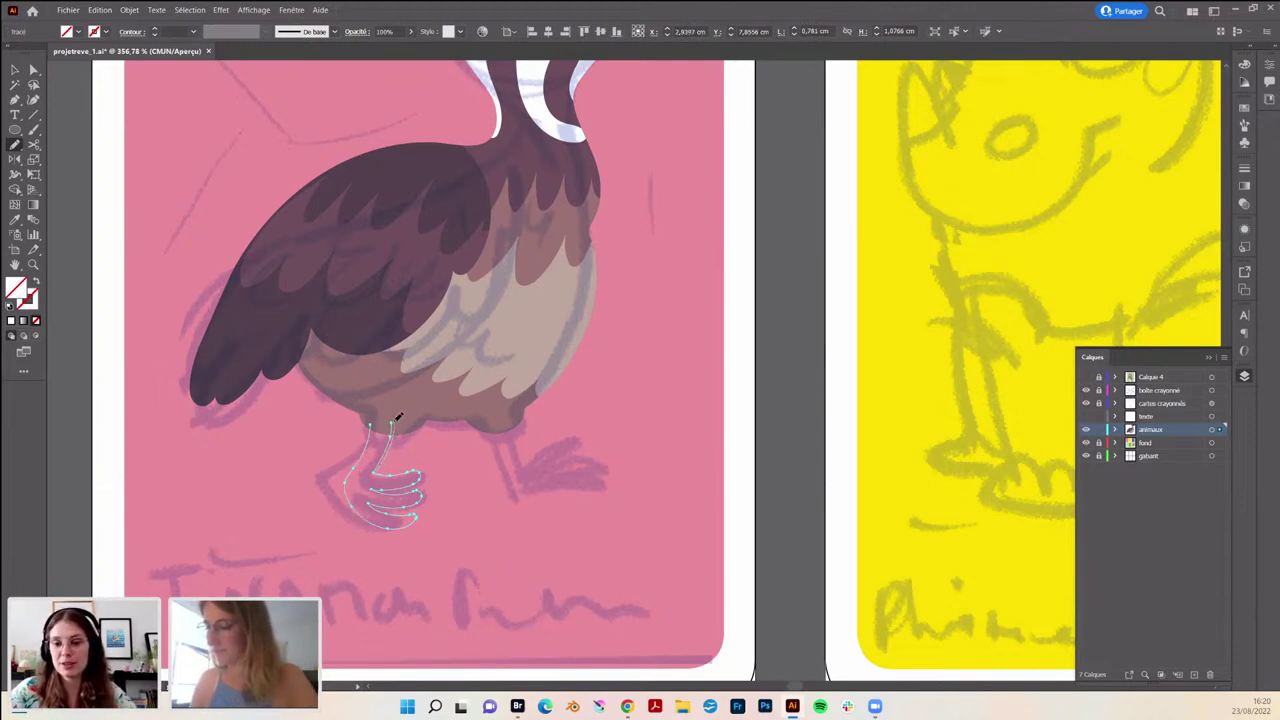
pyautogui.moveTo(397, 420); pyautogui.dragTo(373, 422)
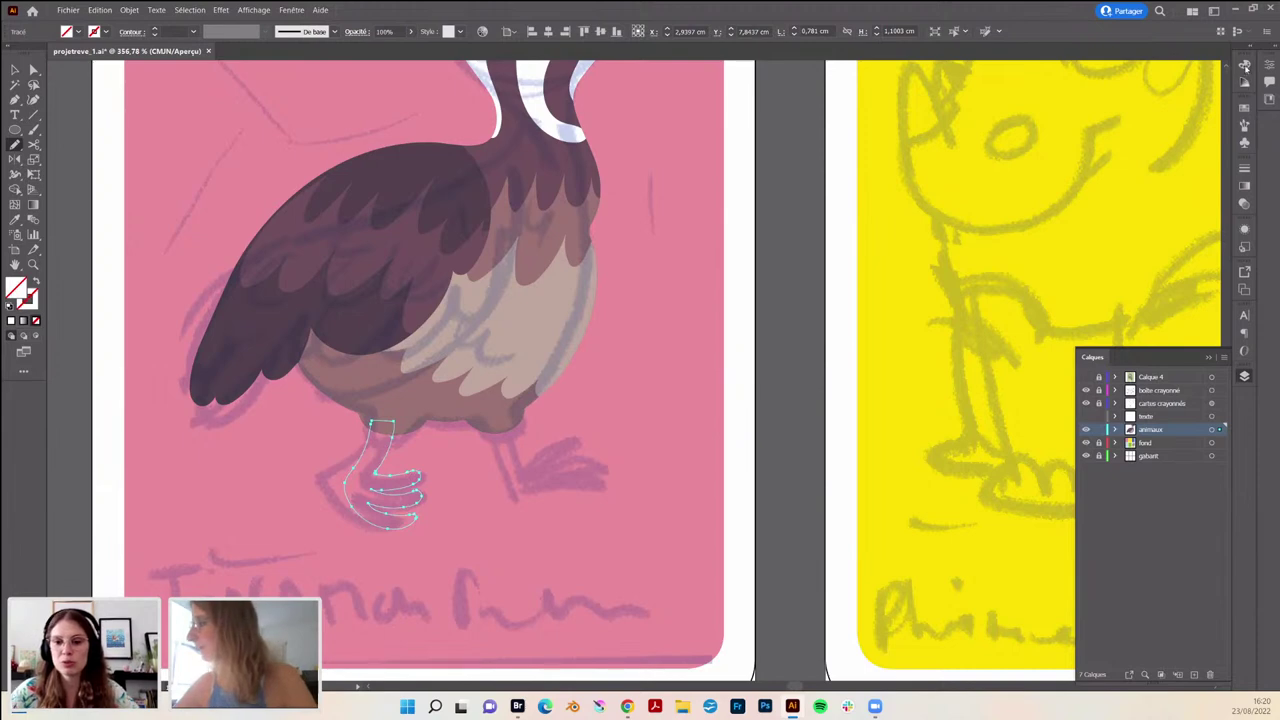
pyautogui.click(1244, 66)
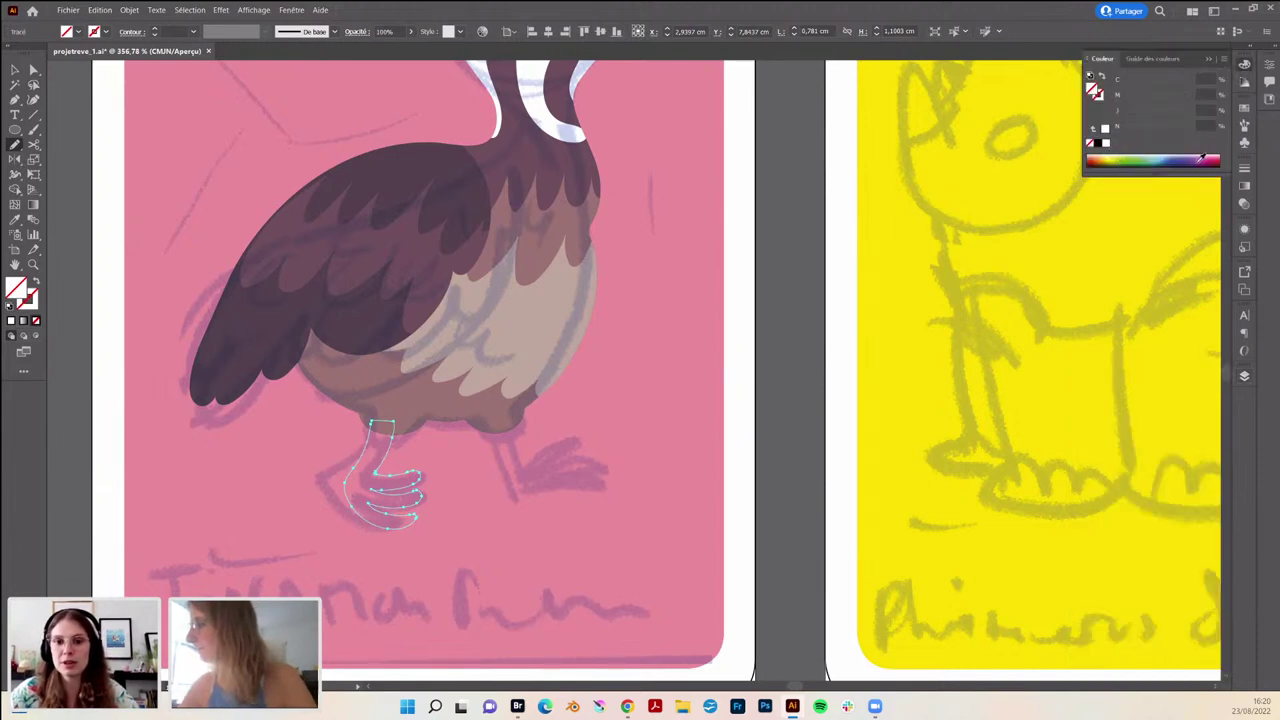
# - Fill the leg outline and shift it from purple to a darker green in the Color panel
pyautogui.click(1202, 158)
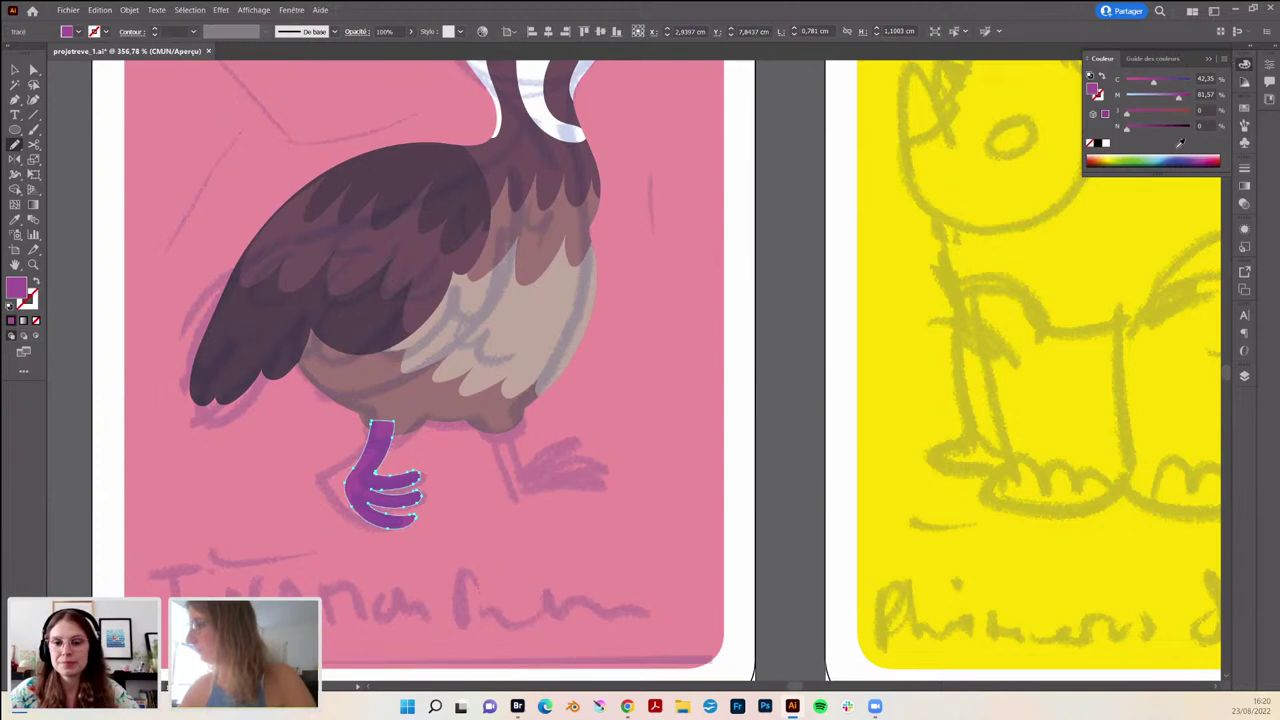
pyautogui.moveTo(1165, 173); pyautogui.dragTo(1158, 278)
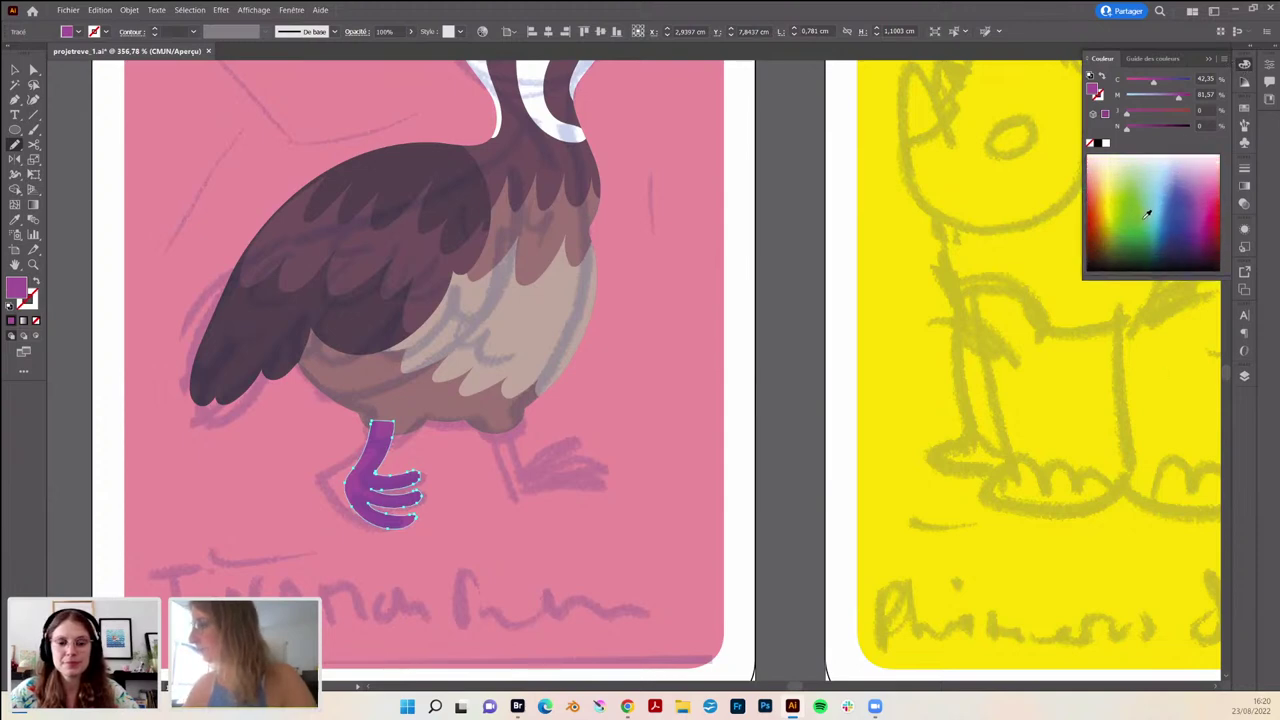
pyautogui.moveTo(1147, 213); pyautogui.dragTo(1150, 244)
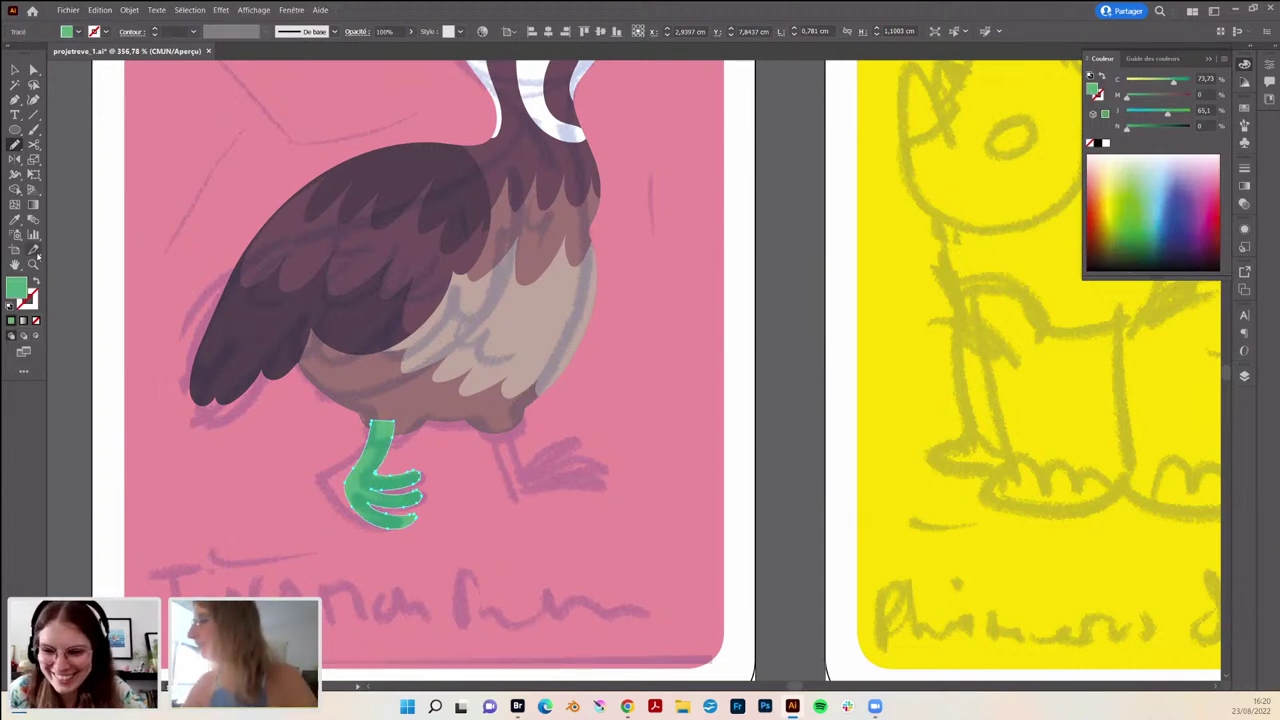
pyautogui.moveTo(1127, 127); pyautogui.dragTo(1168, 127)
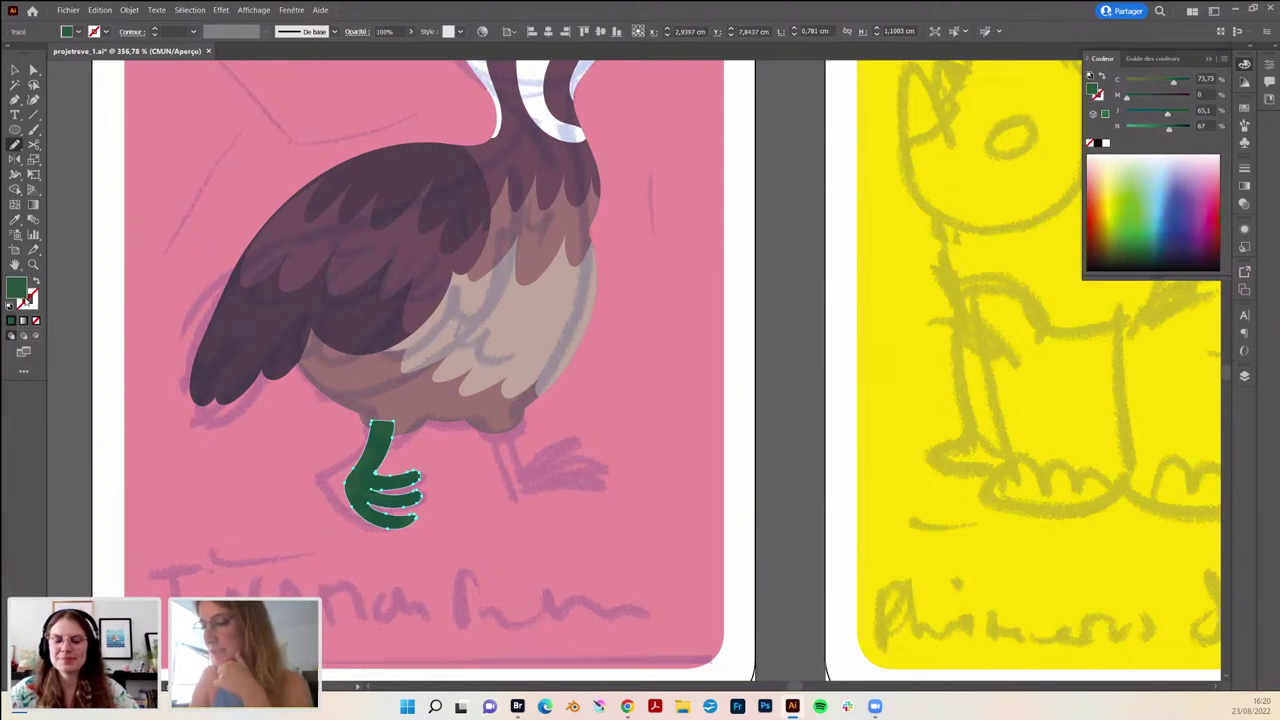
# - Refine the foot fill to a greyer, less saturated green in the Color Picker
pyautogui.doubleClick(16, 288)
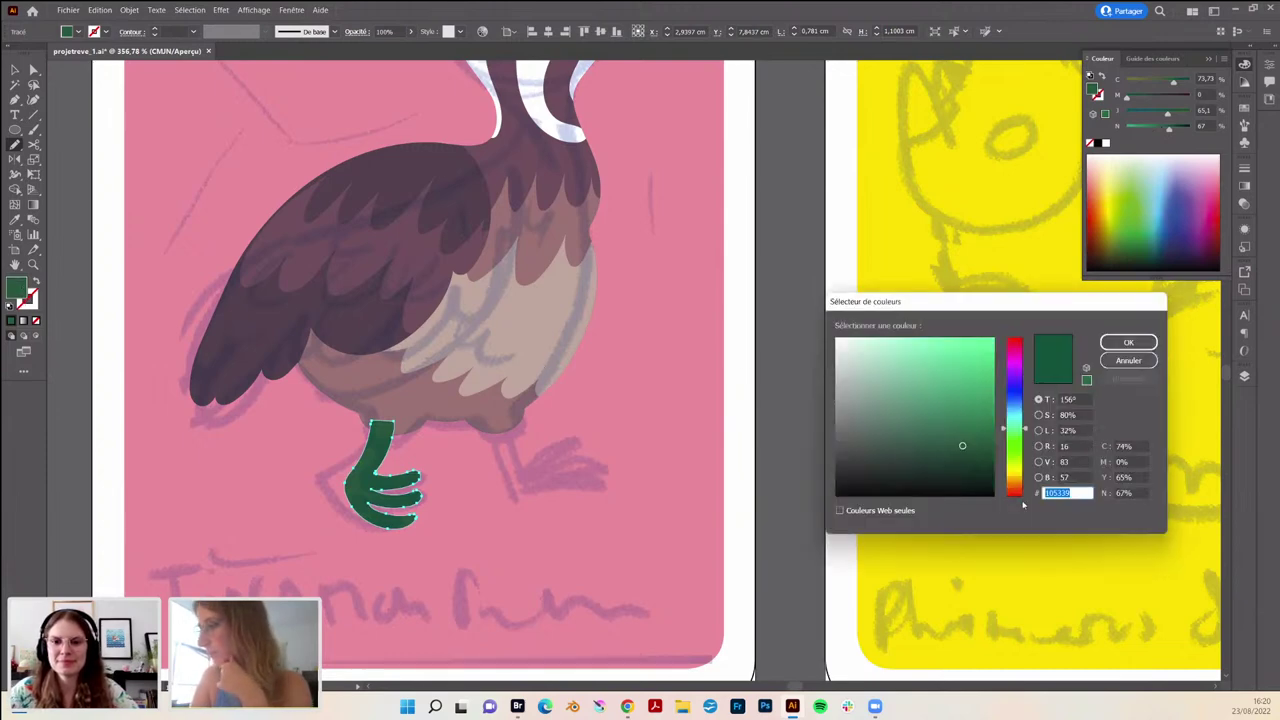
pyautogui.click(863, 444)
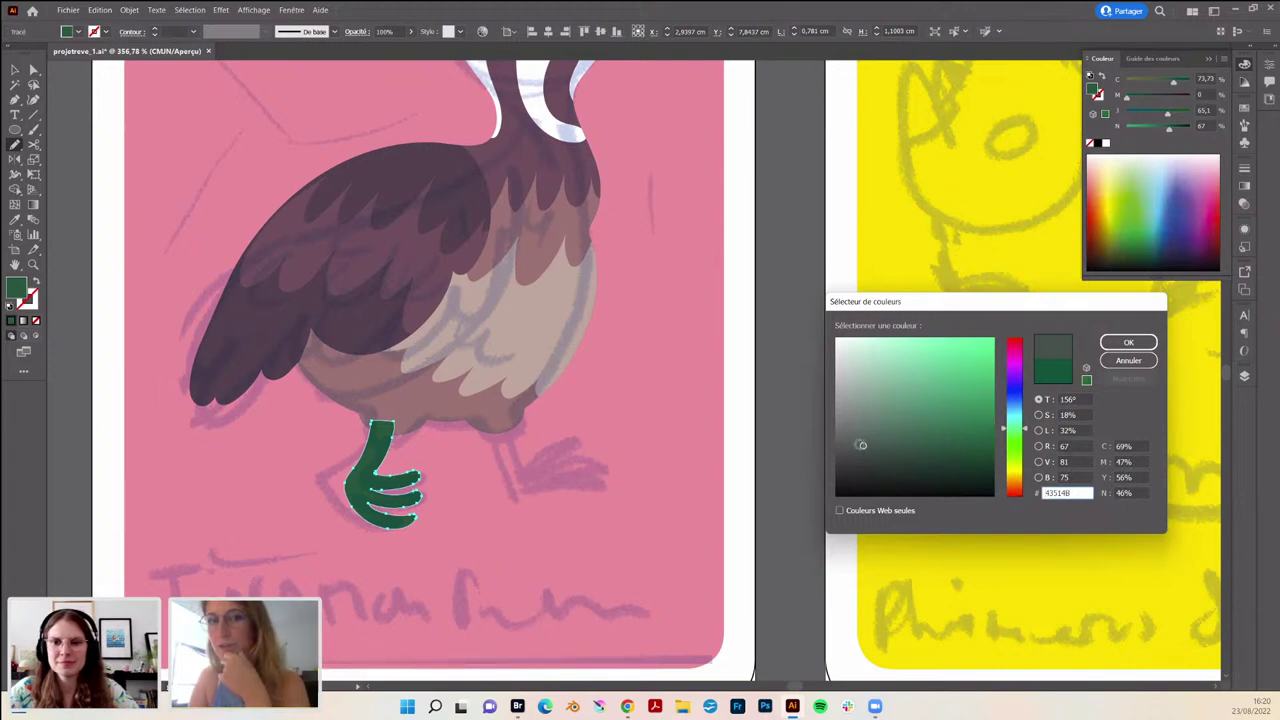
pyautogui.moveTo(862, 446); pyautogui.dragTo(855, 440)
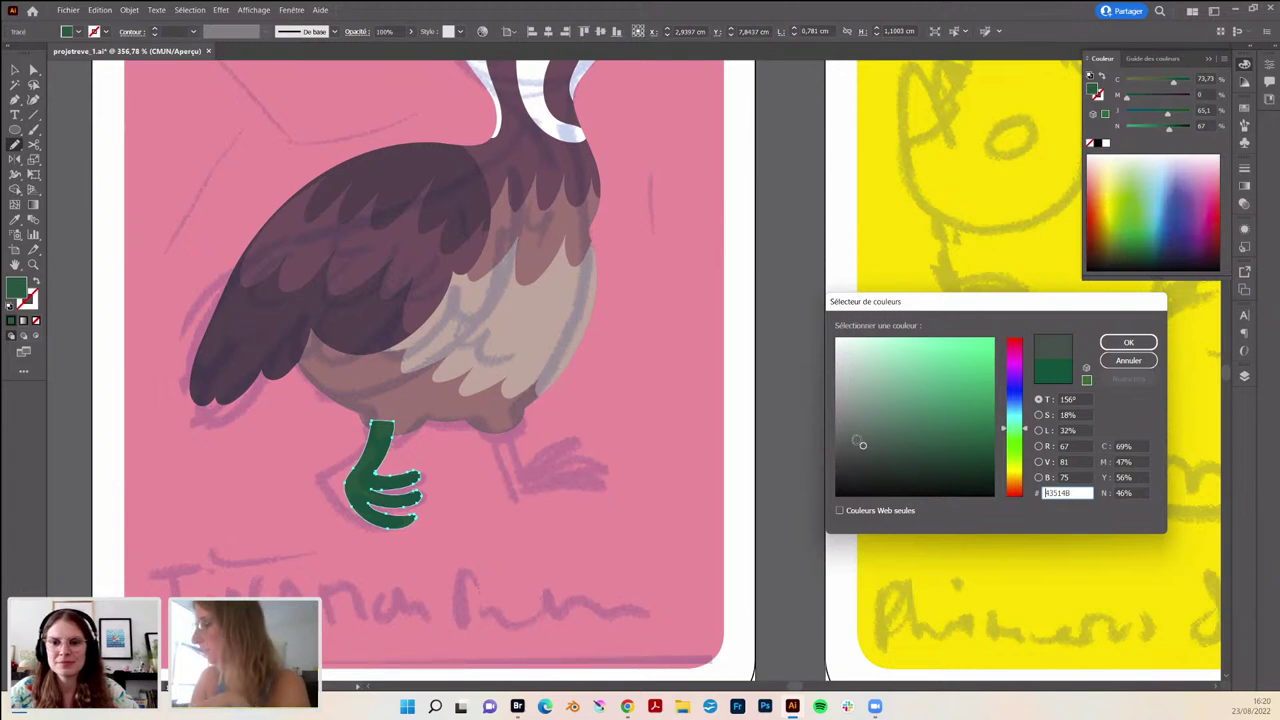
pyautogui.click(1124, 345)
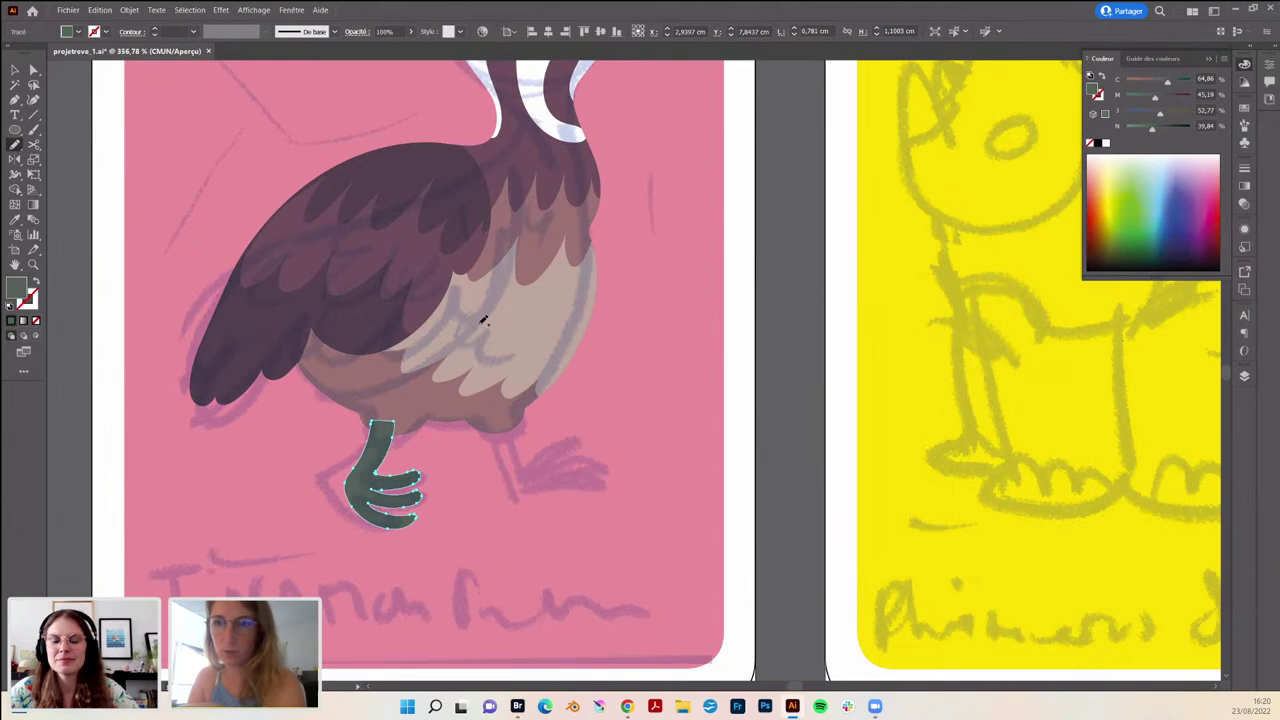
pyautogui.click(14, 70)
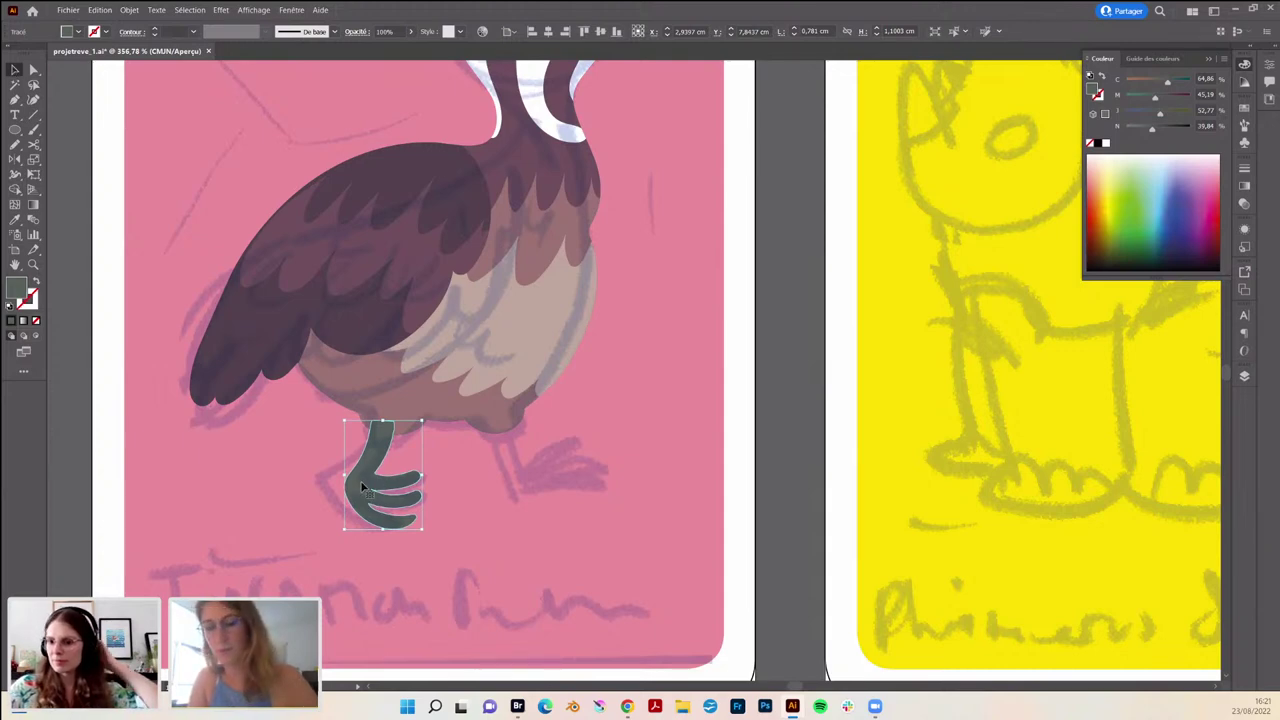
# - Change the foot's fill to a near-black warm charcoal grey in the Color Picker
pyautogui.press('a')
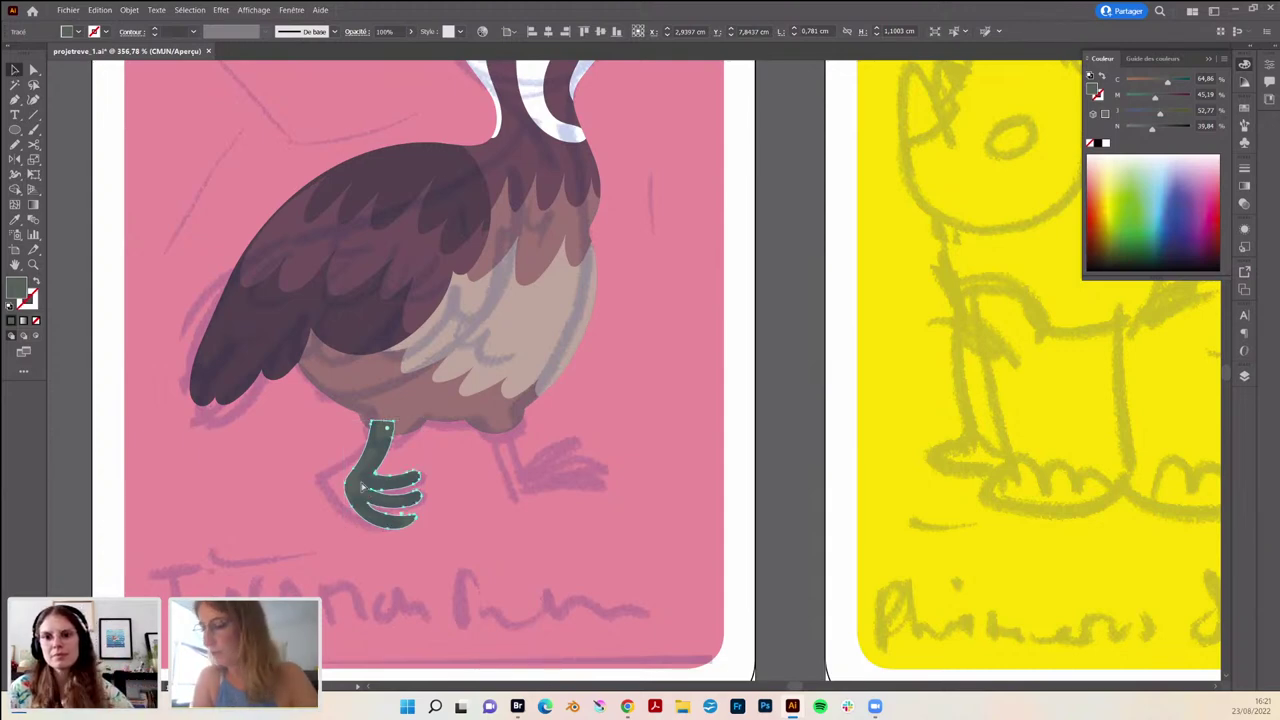
pyautogui.press('v')
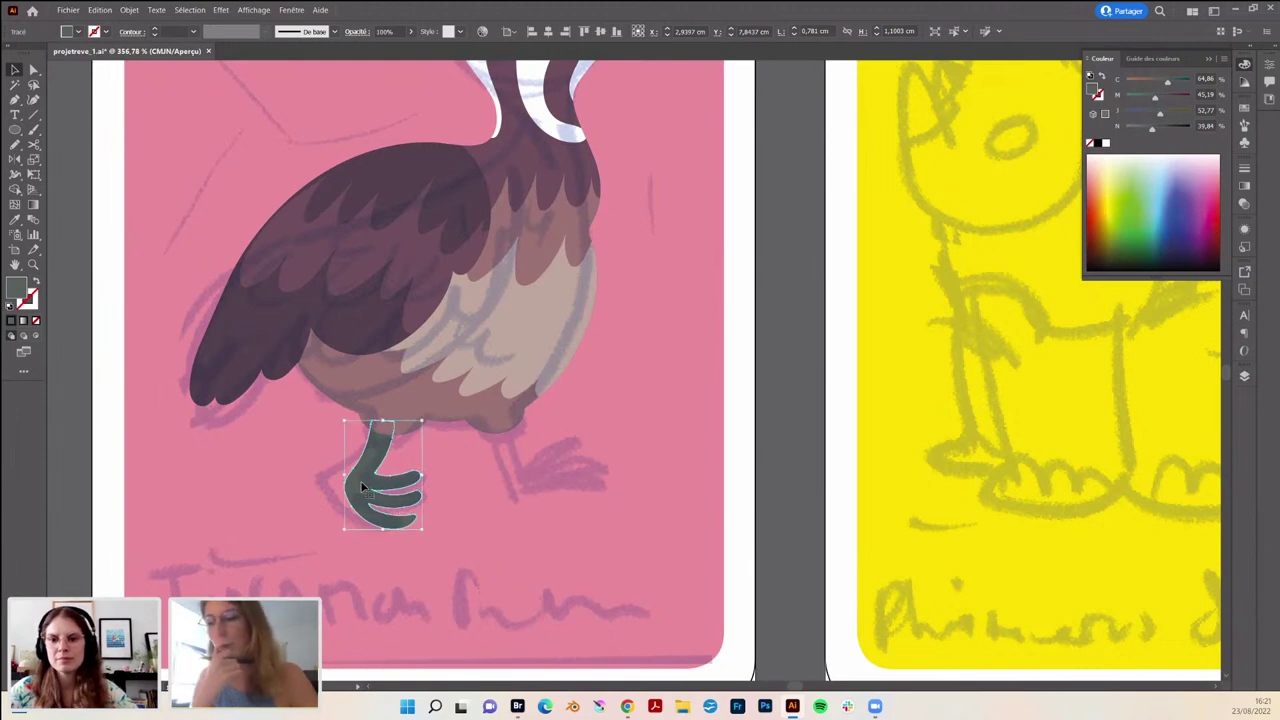
pyautogui.doubleClick(18, 291)
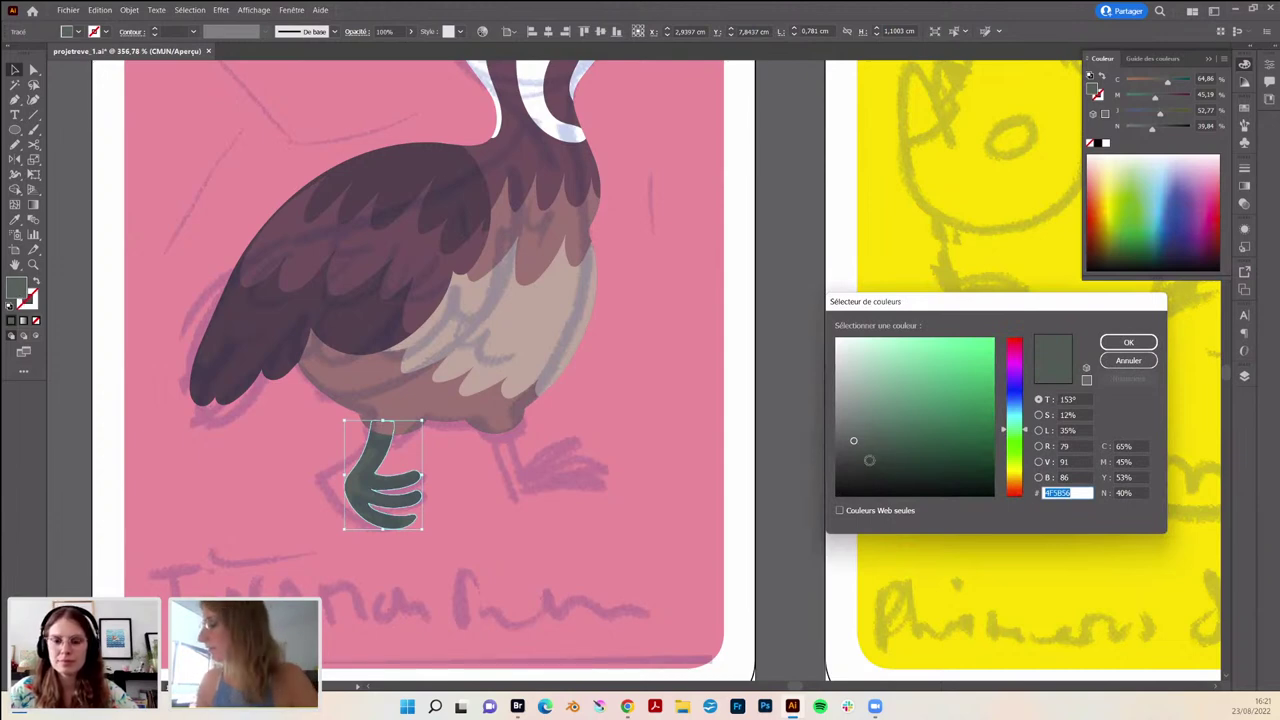
pyautogui.moveTo(1022, 430); pyautogui.dragTo(1022, 477)
pyautogui.moveTo(851, 451); pyautogui.dragTo(849, 460)
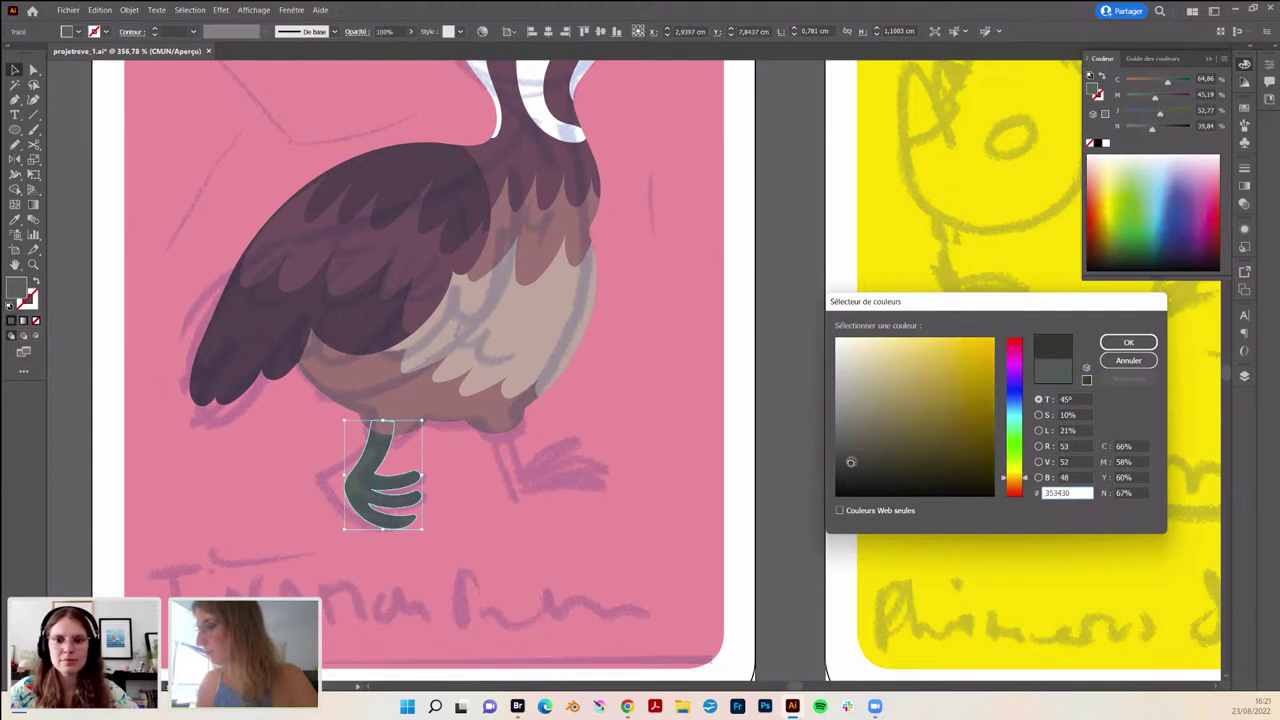
pyautogui.click(1124, 343)
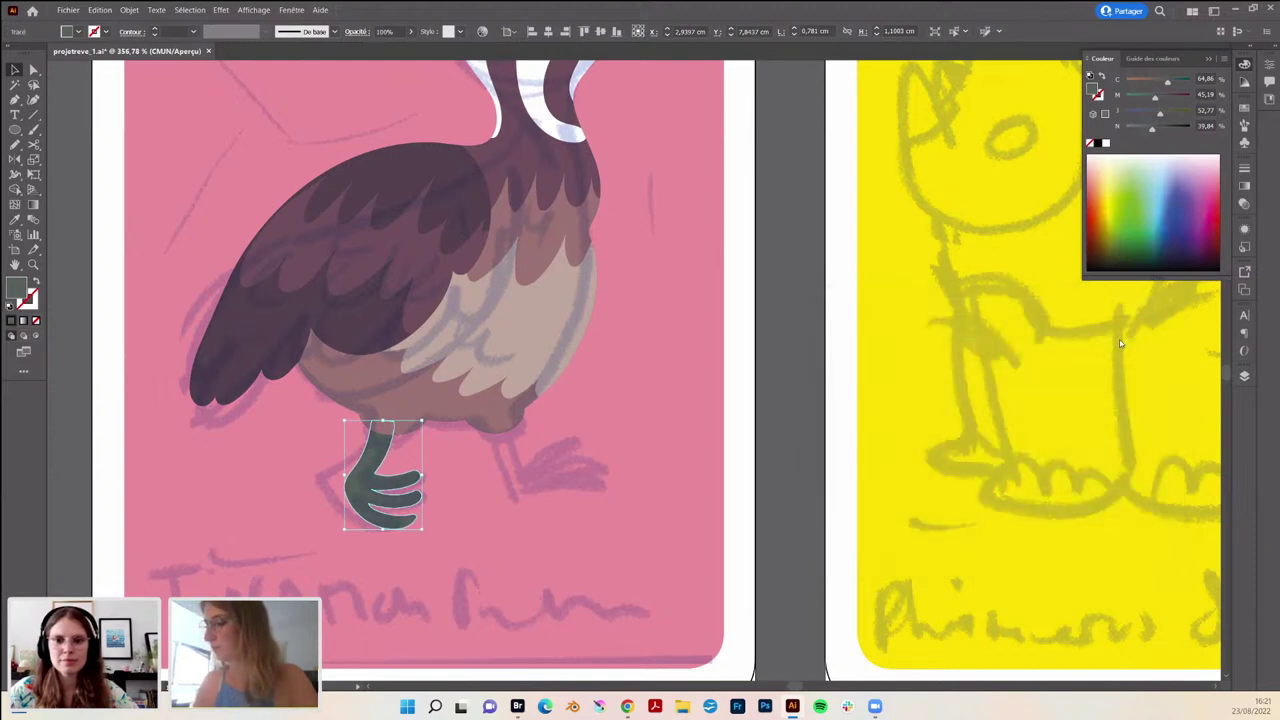
pyautogui.press('n')
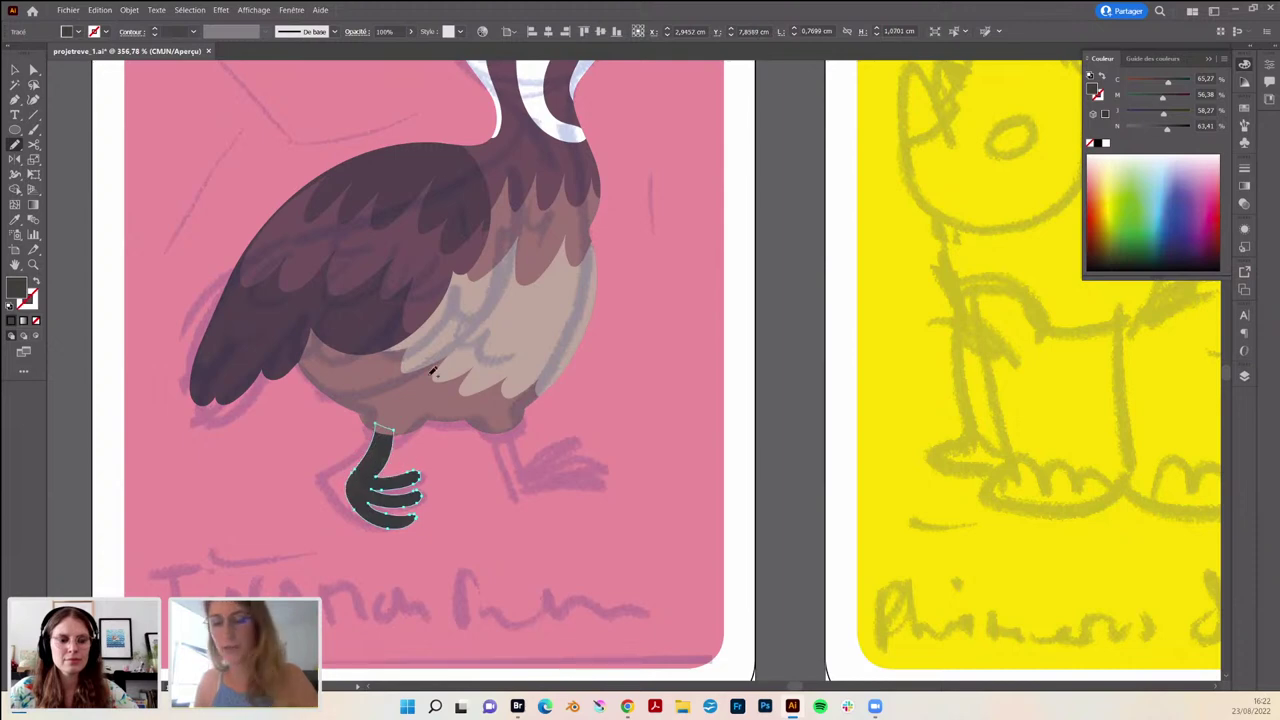
pyautogui.press('v')
pyautogui.click(366, 488)
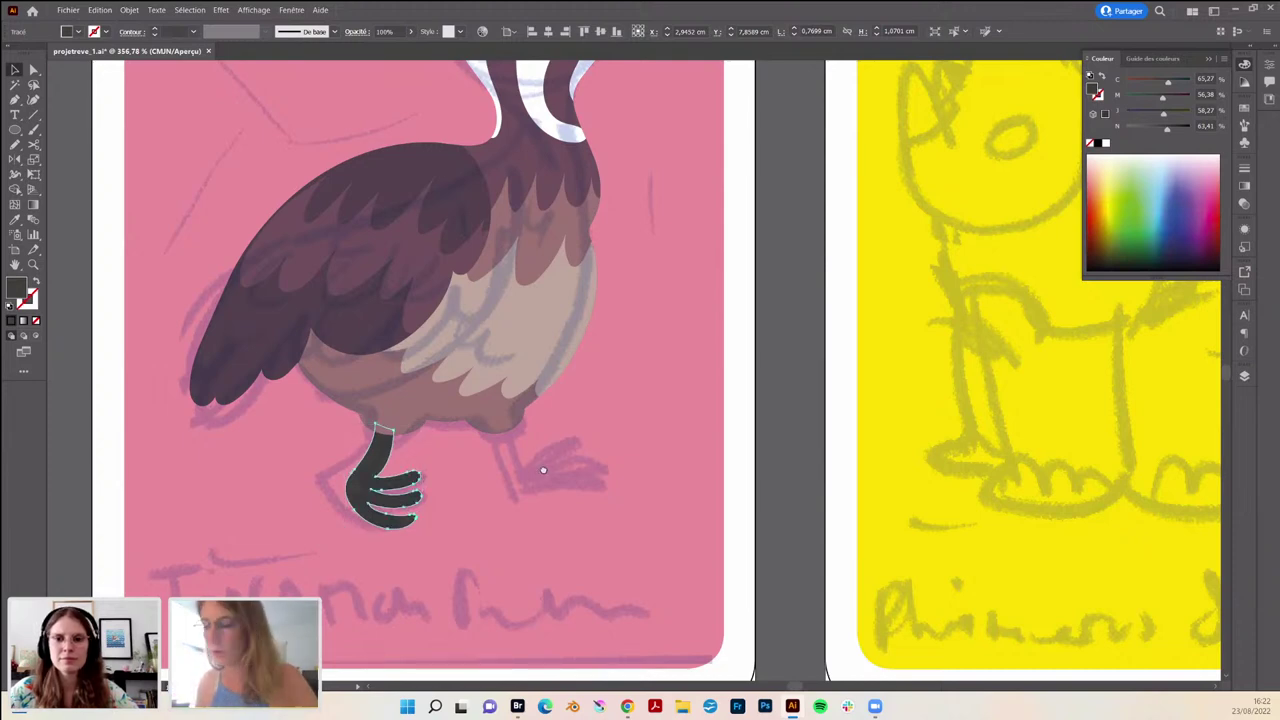
pyautogui.scroll(1, 420, 520)
pyautogui.hscroll(1, 420, 520)
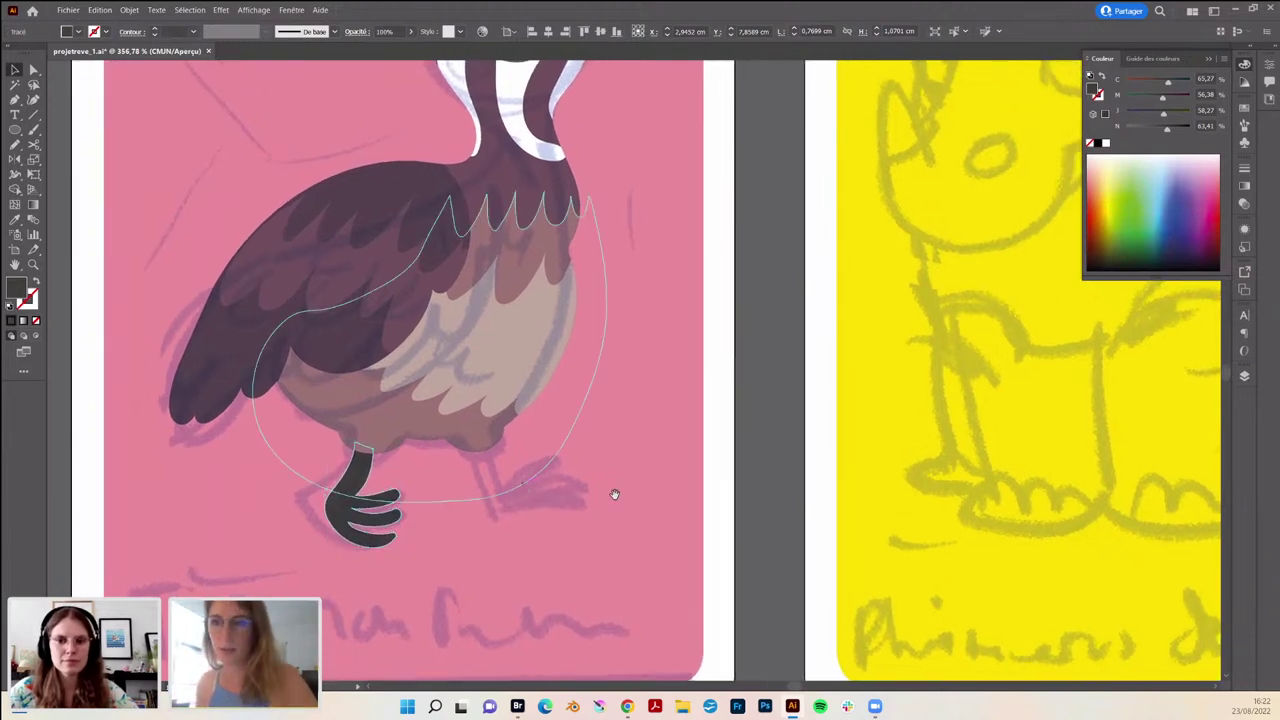
pyautogui.moveTo(614, 491); pyautogui.dragTo(574, 534)
pyautogui.click(337, 577)
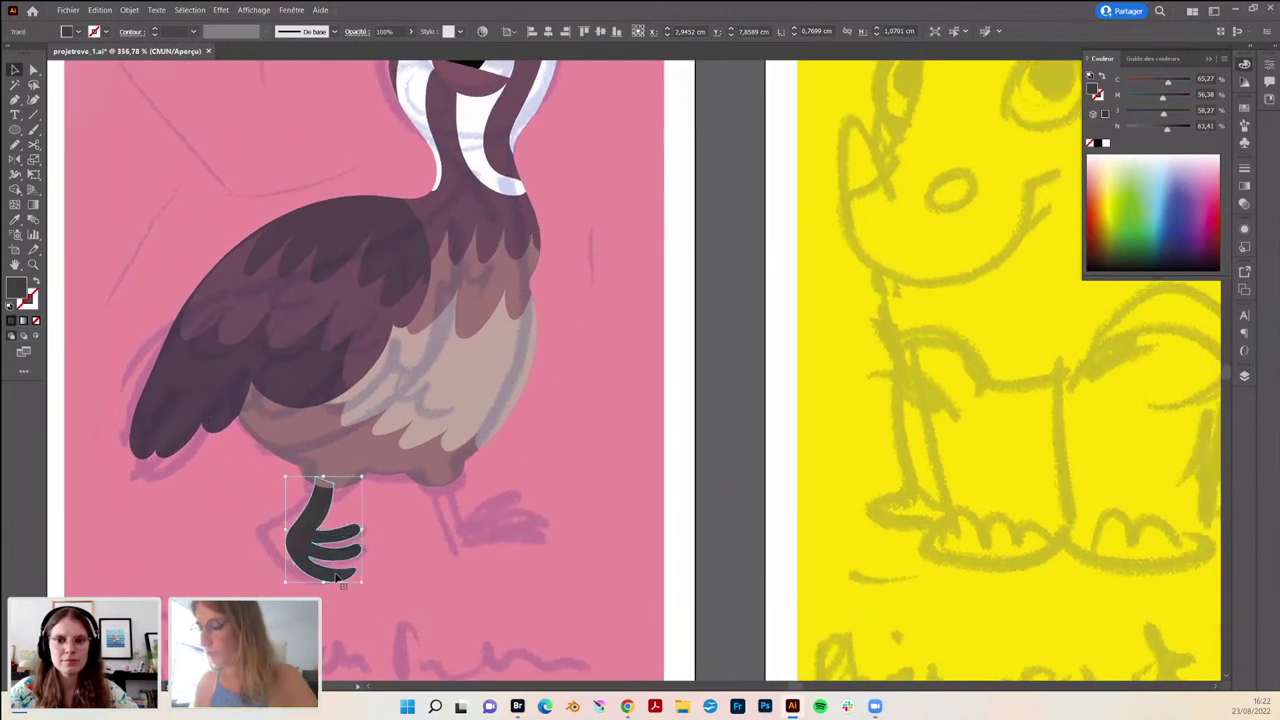
pyautogui.press('b')
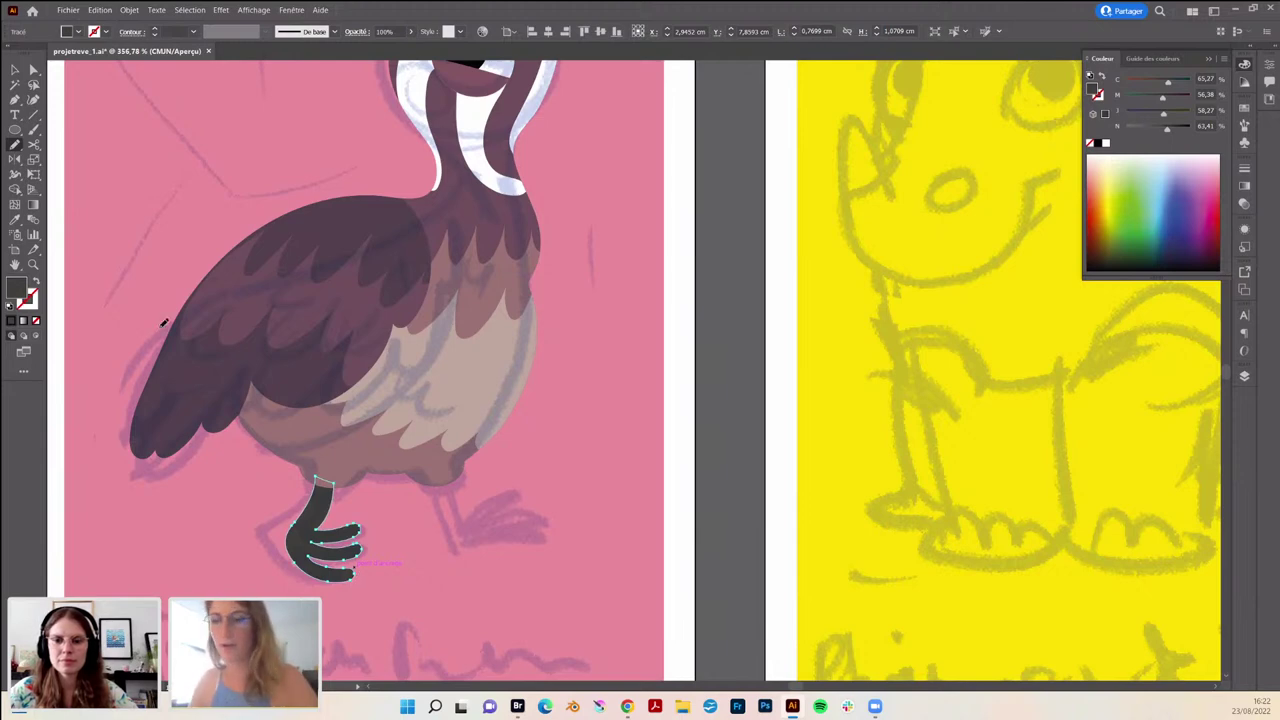
pyautogui.click(15, 70)
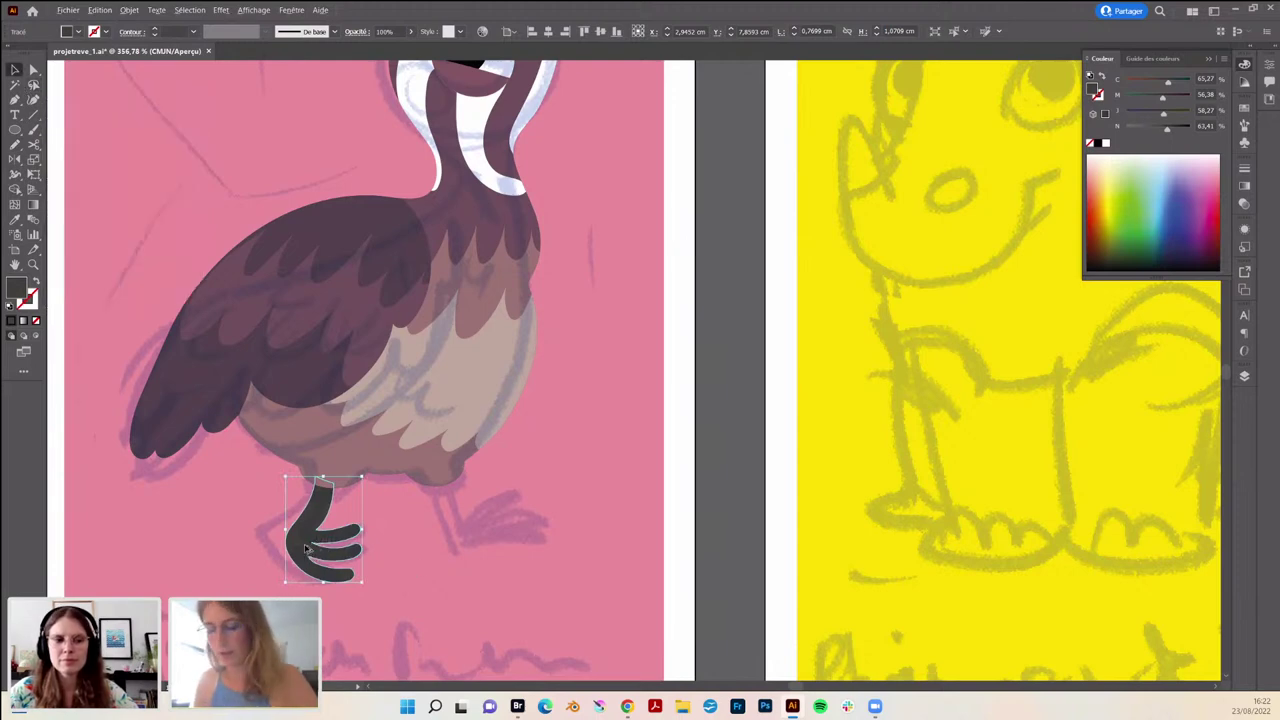
# - Alt-drag a copy of the dark foot to the right and redraw its toes to point right
pyautogui.moveTo(305, 548)
pyautogui.mouseDown()
pyautogui.moveTo(430, 540)
pyautogui.moveTo(422, 532)
pyautogui.moveTo(505, 486)
pyautogui.moveTo(481, 505)
pyautogui.mouseUp()
pyautogui.press('n')
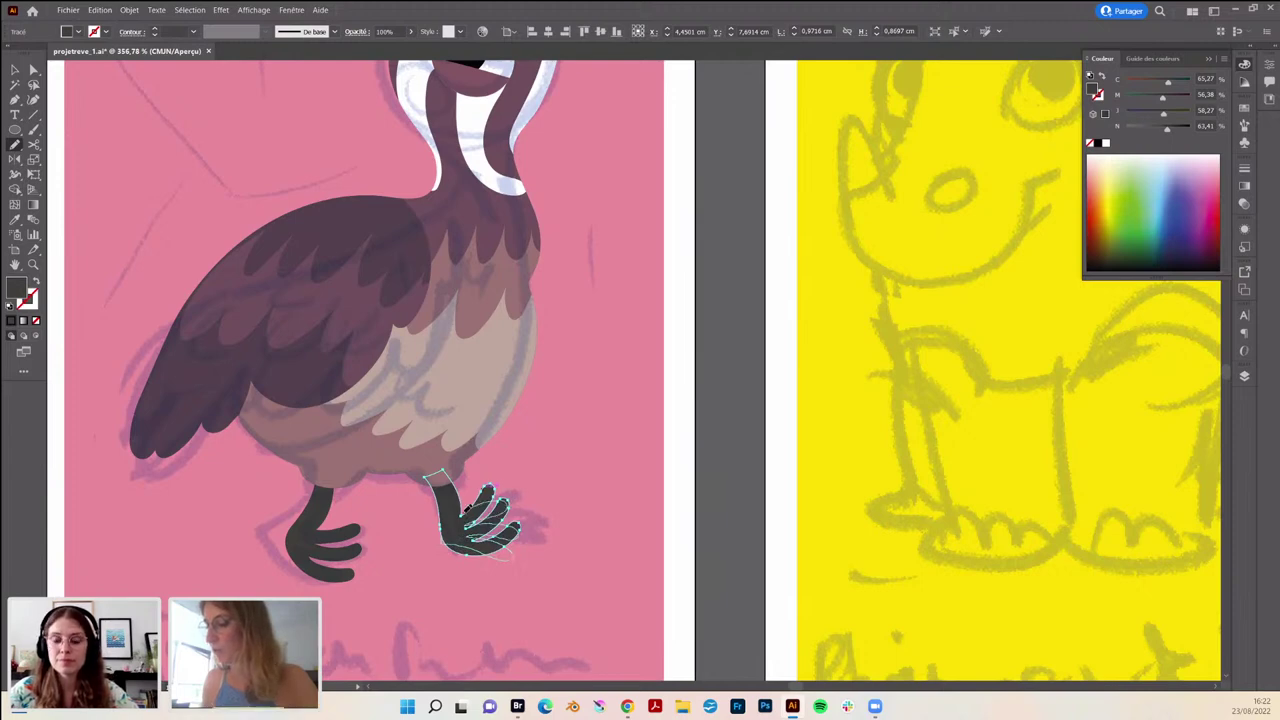
pyautogui.moveTo(464, 503); pyautogui.dragTo(444, 526)
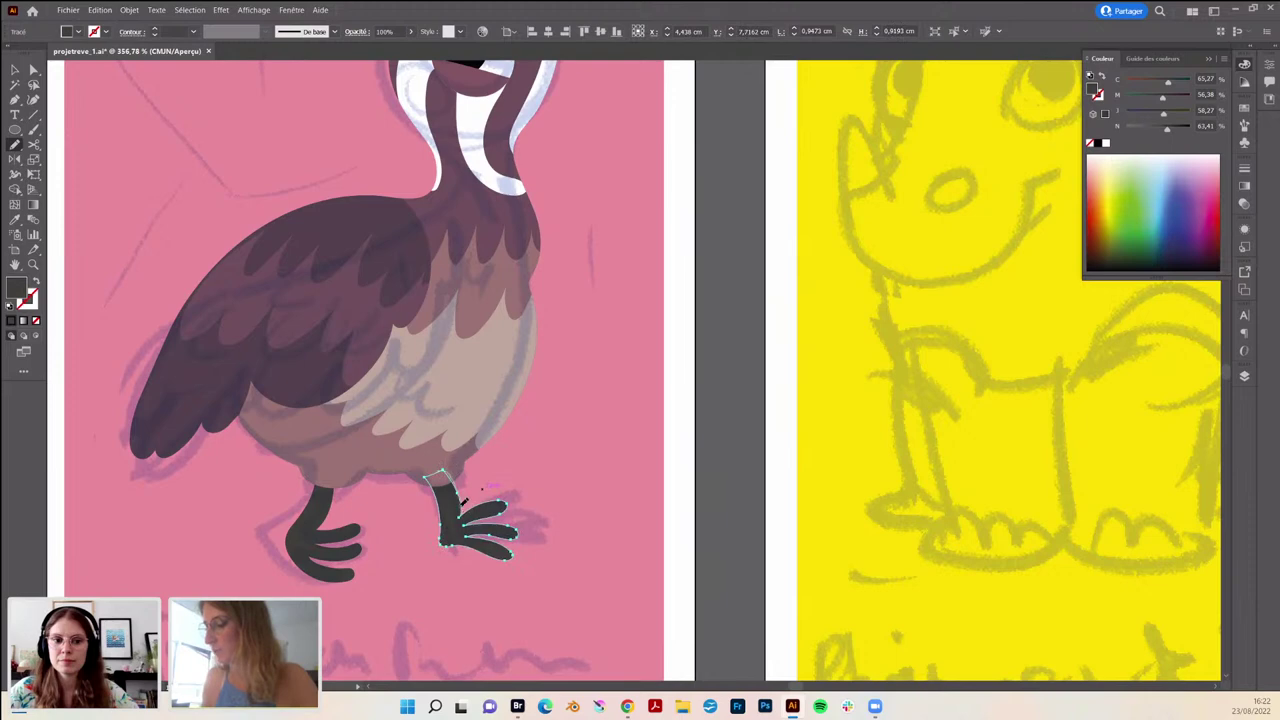
pyautogui.moveTo(464, 503); pyautogui.dragTo(488, 530)
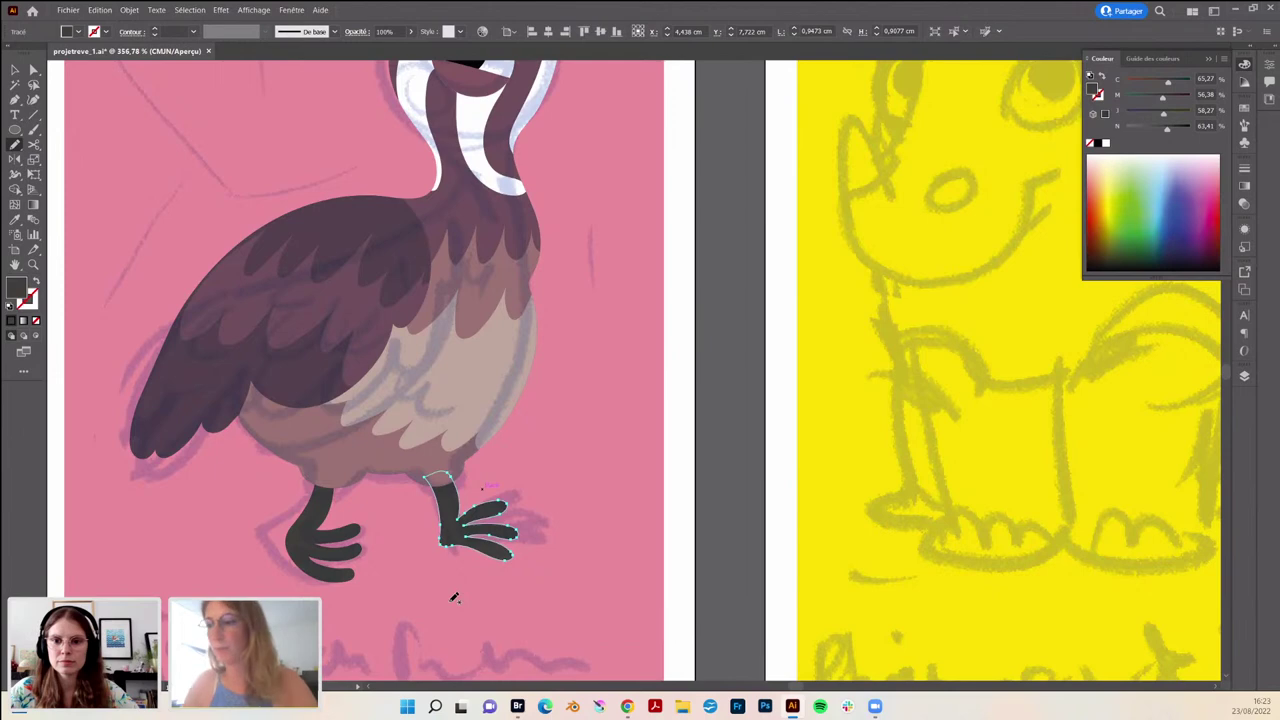
# - Zoom out to see the whole cards and select the bird's left-hand foot
pyautogui.press('v')
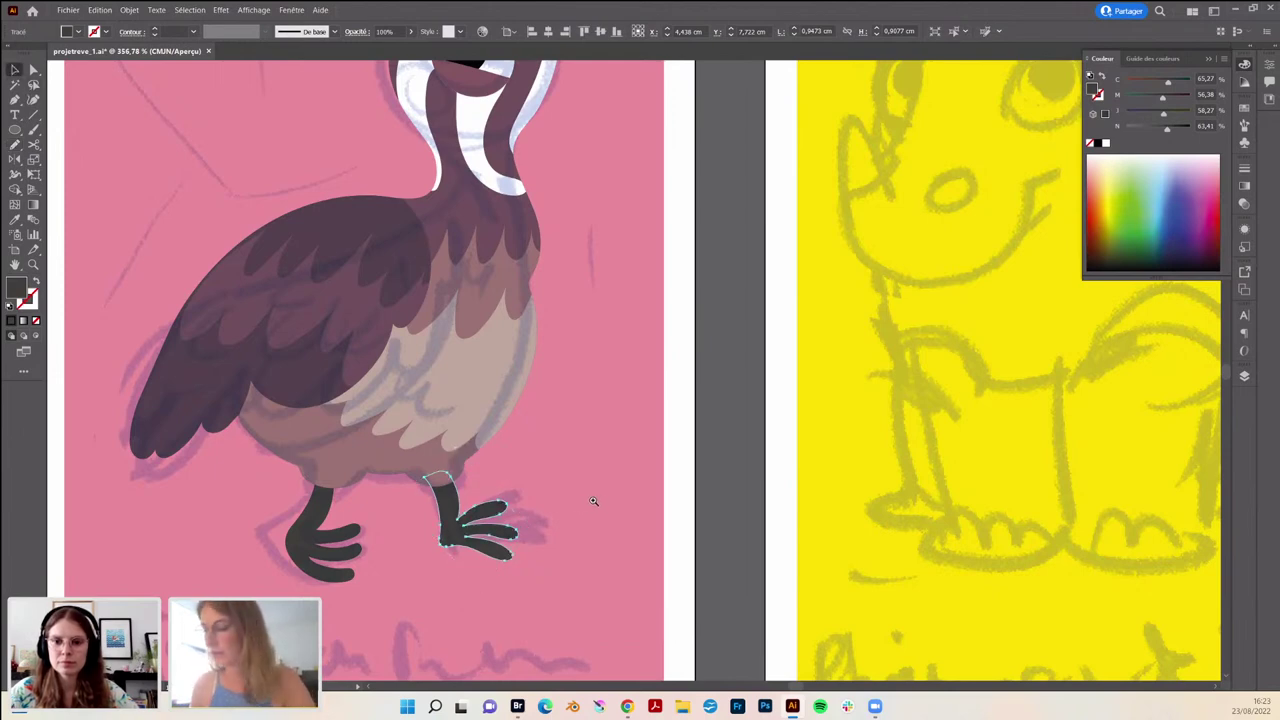
pyautogui.moveTo(593, 501)
pyautogui.mouseDown()
pyautogui.moveTo(424, 519)
pyautogui.moveTo(323, 503)
pyautogui.mouseUp()
pyautogui.click(320, 495)
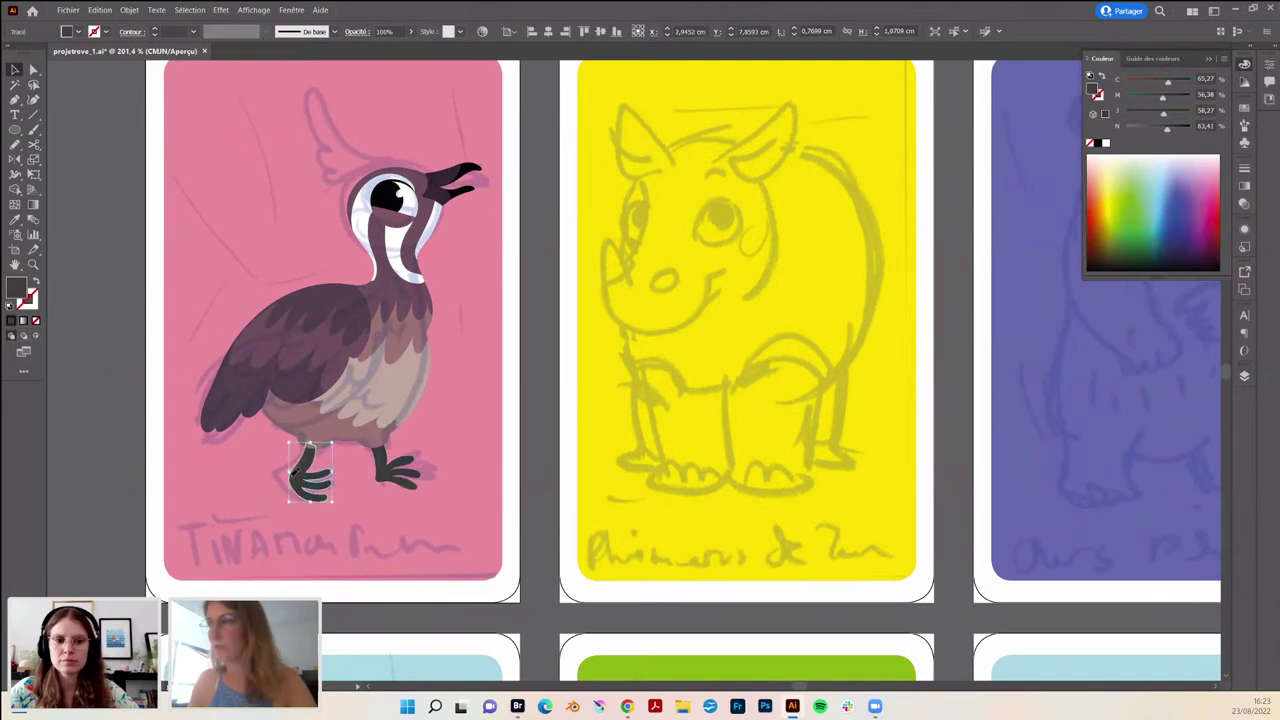
# - Redraw the bottom toe of the left-hand foot with the Pencil so it extends further
pyautogui.press('n')
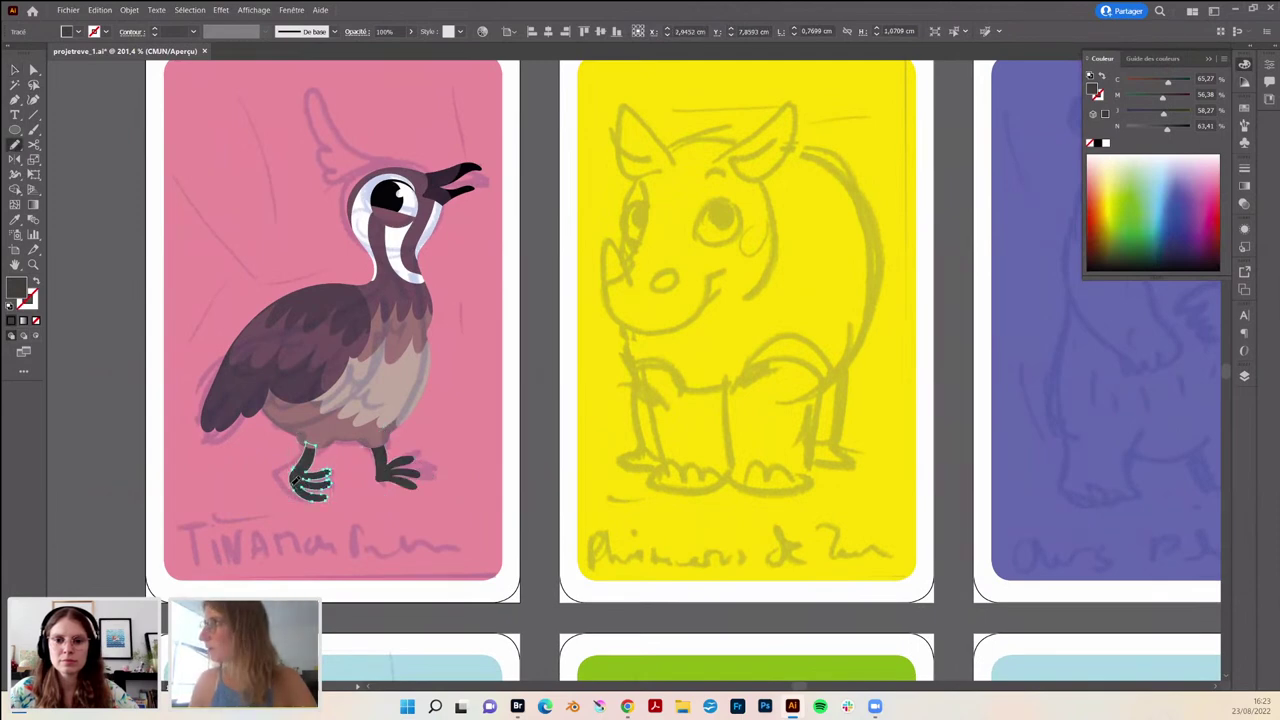
pyautogui.scroll(2, 296, 492)
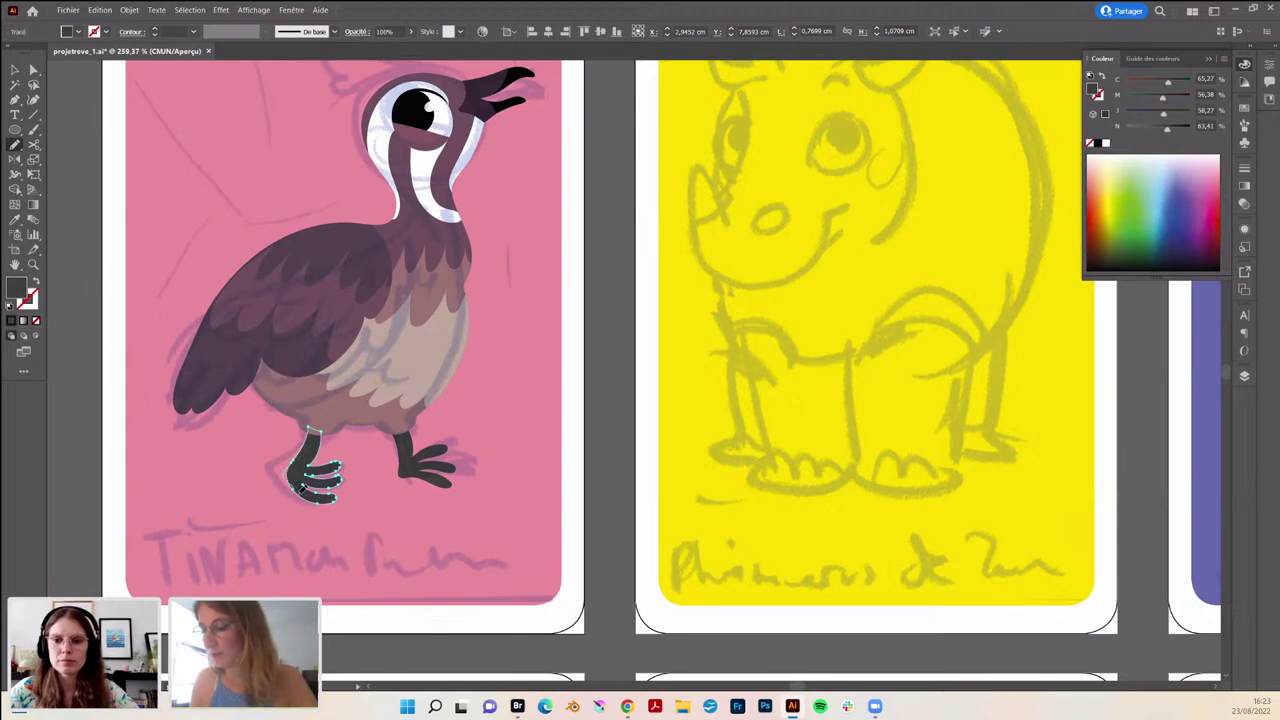
pyautogui.moveTo(300, 488); pyautogui.dragTo(322, 500)
pyautogui.scroll(2, 331, 507)
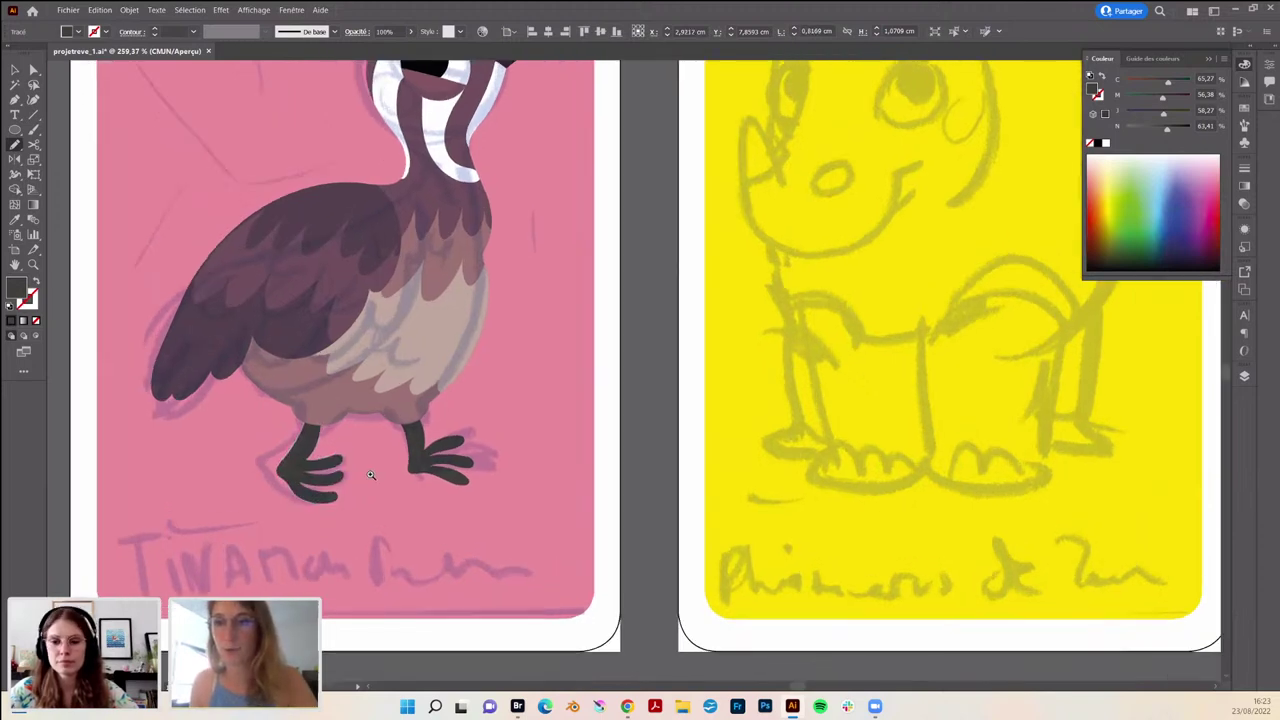
pyautogui.scroll(1, 320, 490)
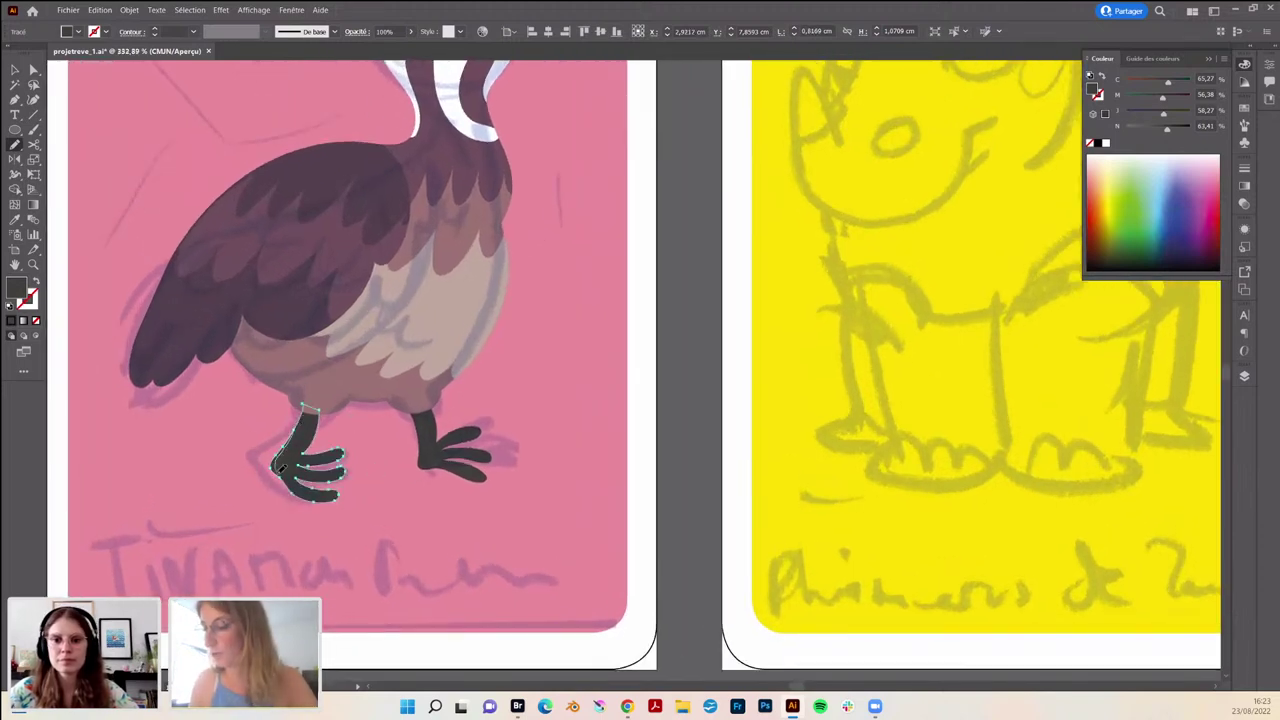
# - Redraw the left and top edges of the bird's left foot with the Pencil
pyautogui.moveTo(282, 467); pyautogui.dragTo(288, 481)
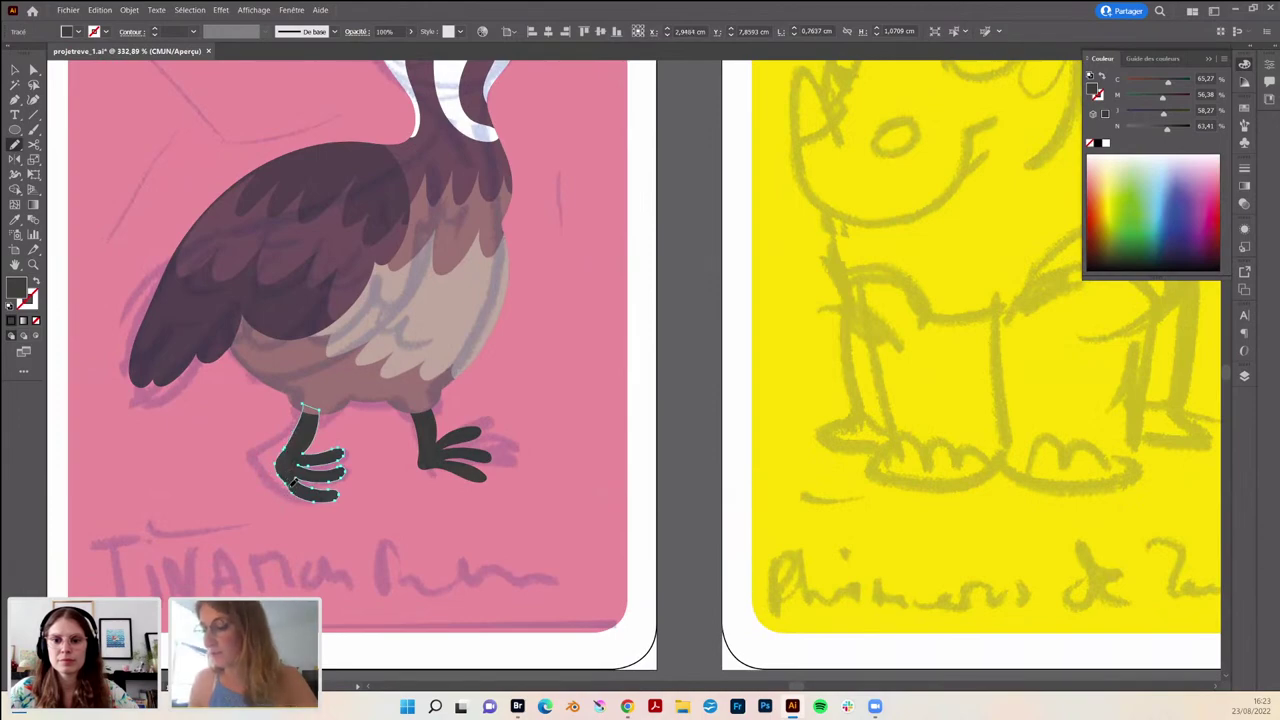
pyautogui.scroll(1, 305, 455)
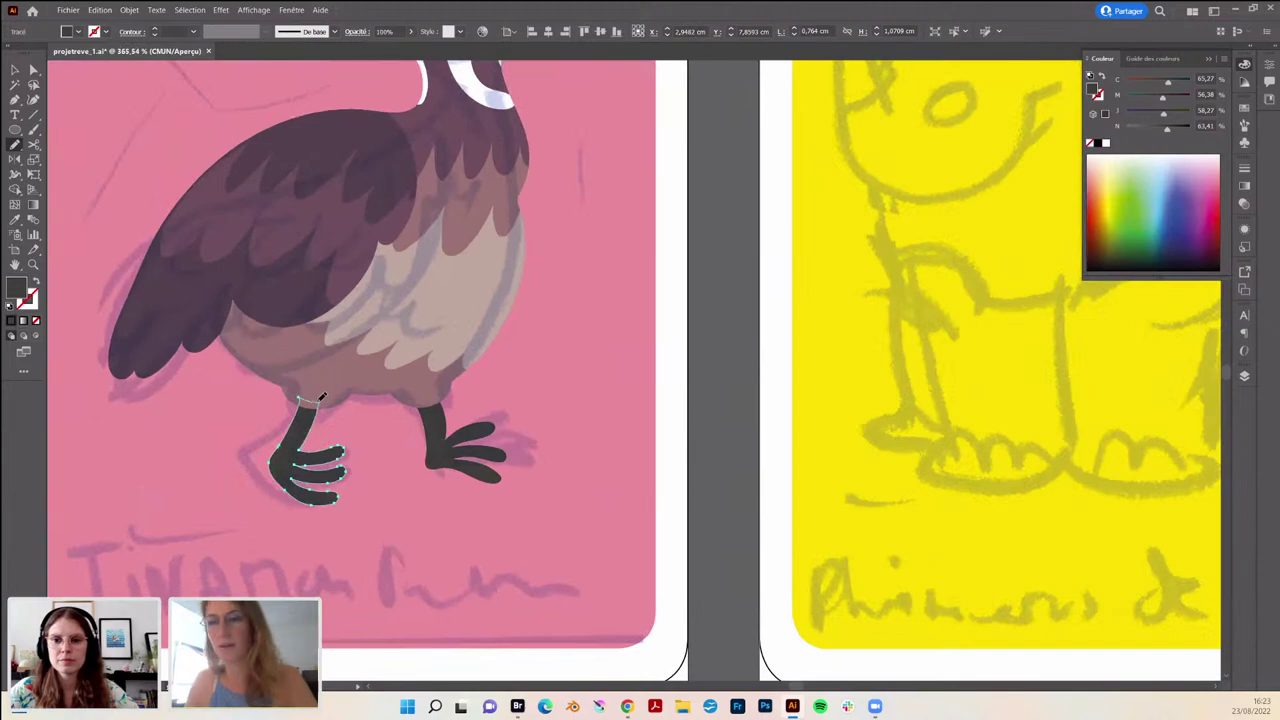
pyautogui.moveTo(321, 397); pyautogui.dragTo(322, 398)
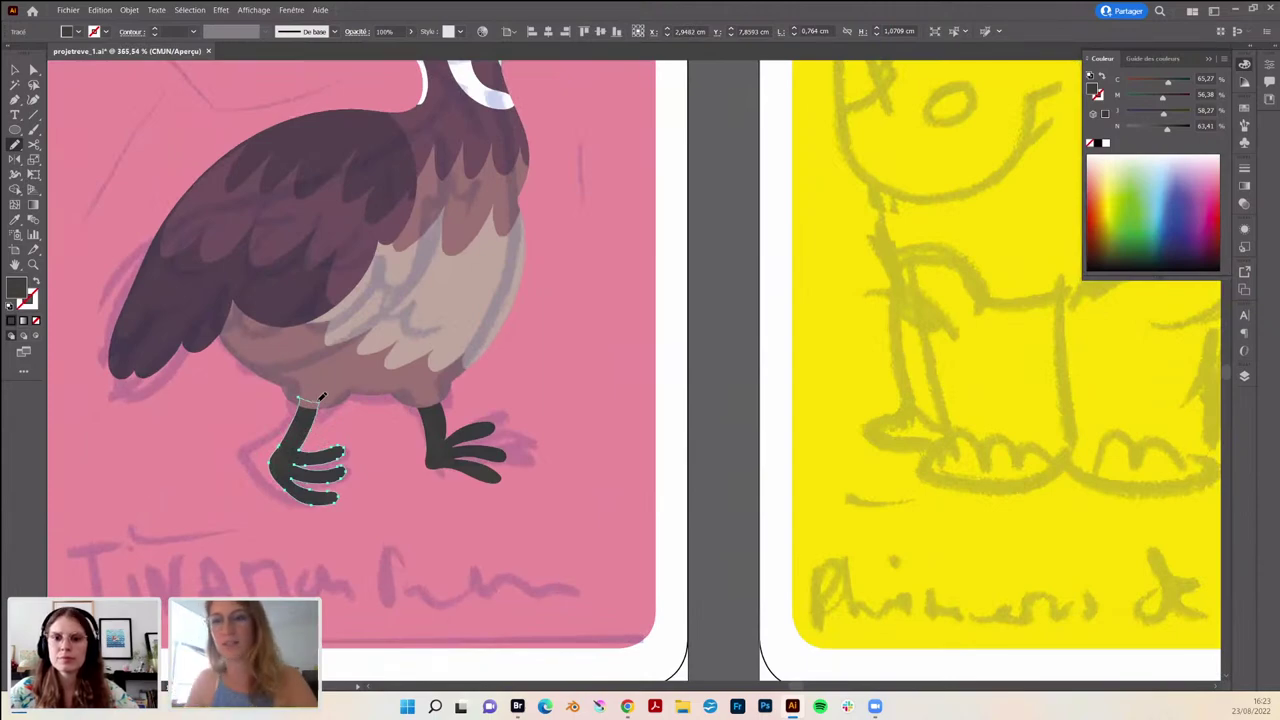
pyautogui.scroll(-5, 452, 450)
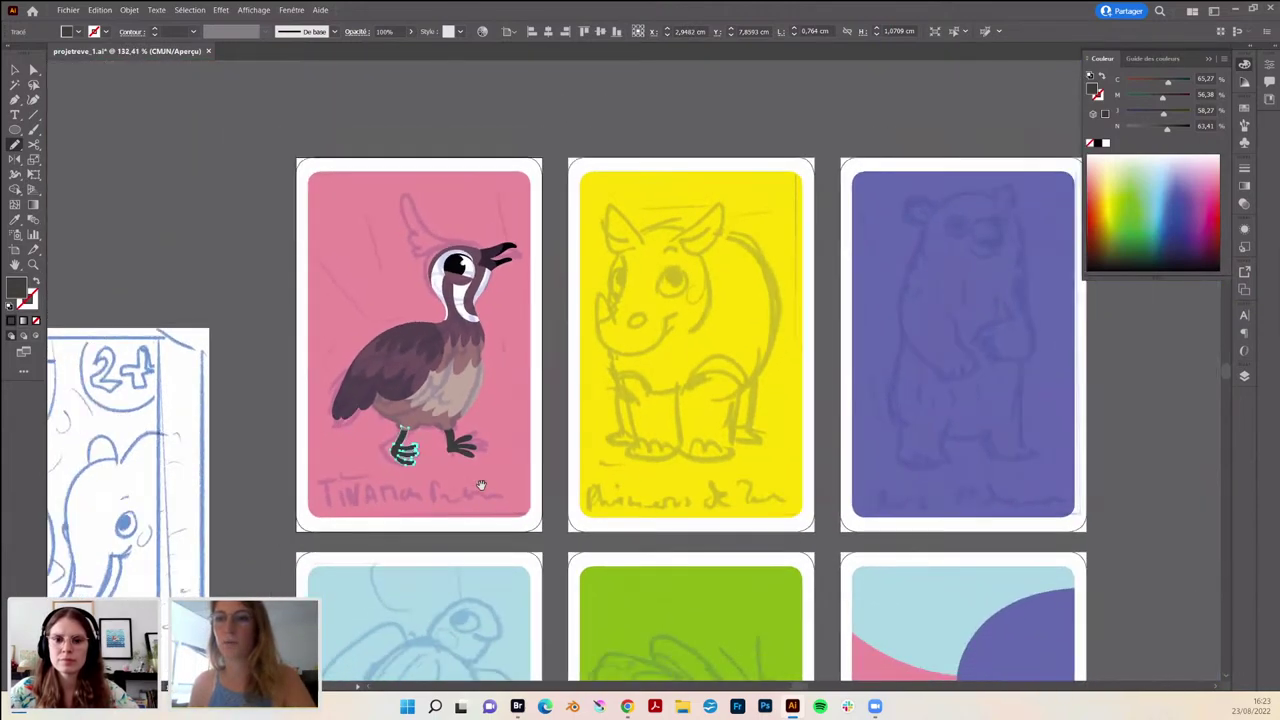
pyautogui.hscroll(2, 348, 518)
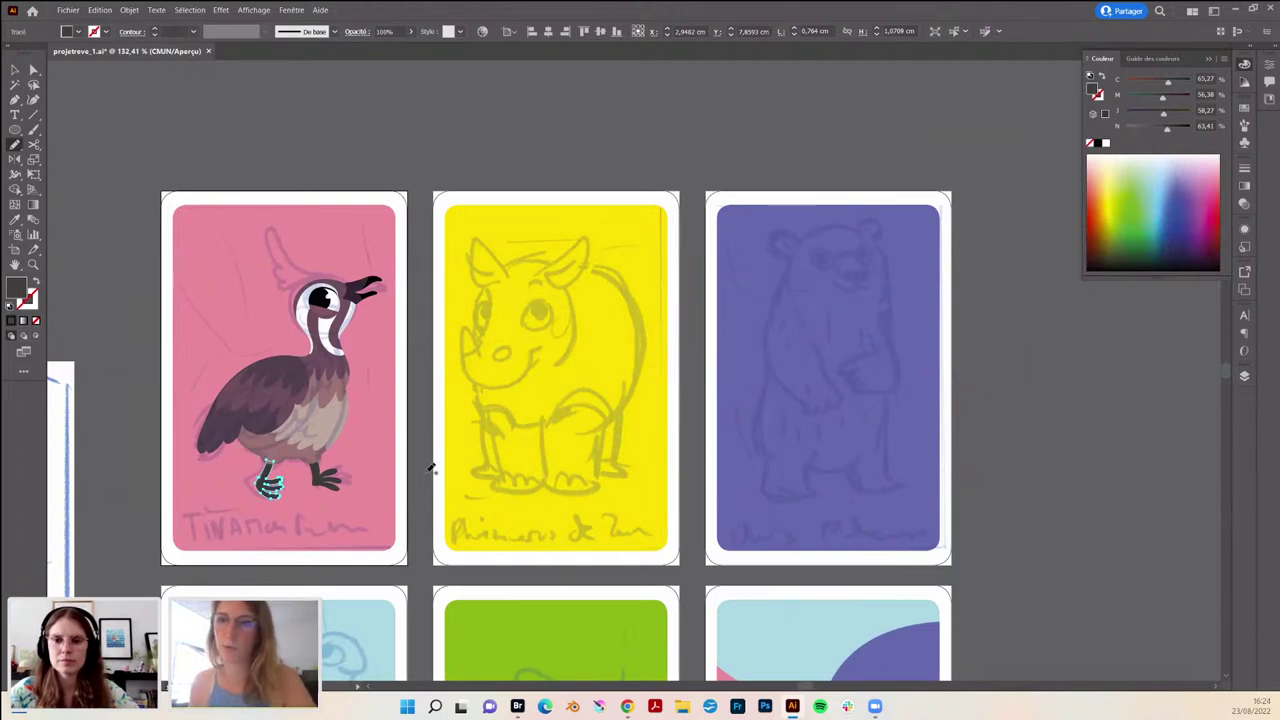
# - Nudge the left foot slightly left and tilt it into place
pyautogui.press('v')
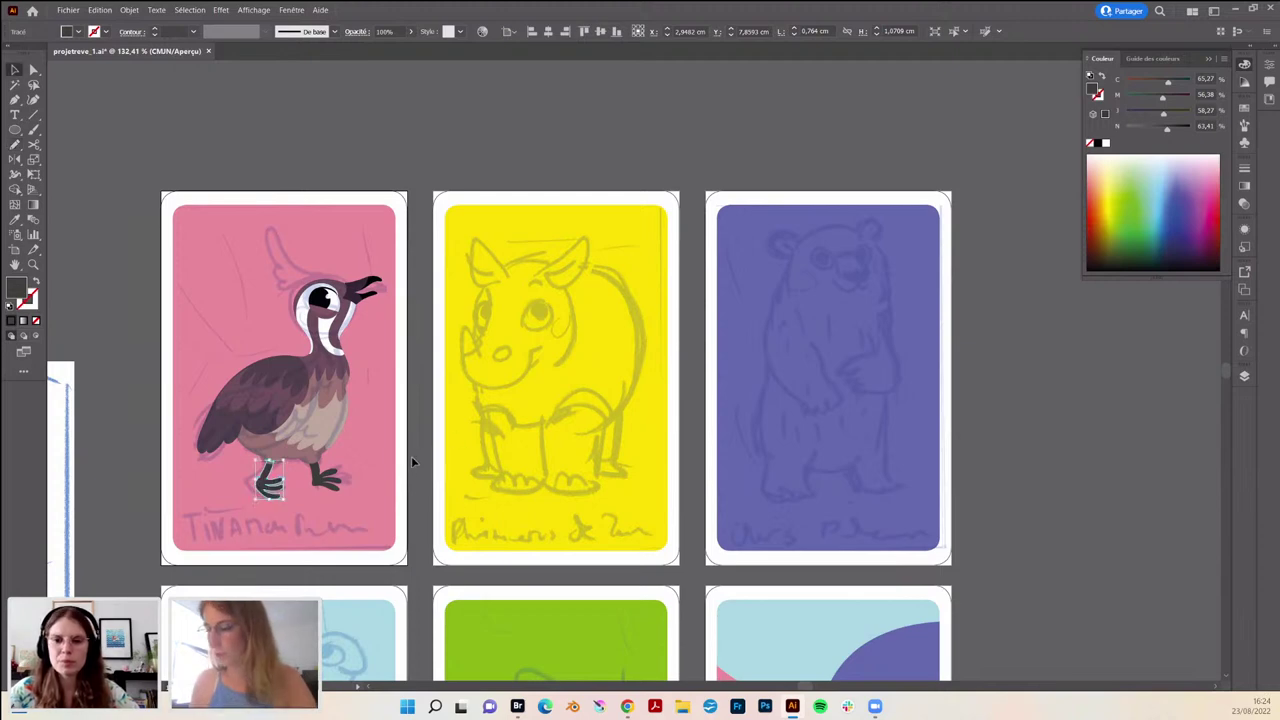
pyautogui.click(395, 488)
pyautogui.moveTo(266, 486); pyautogui.dragTo(264, 483)
pyautogui.rightClick(262, 482)
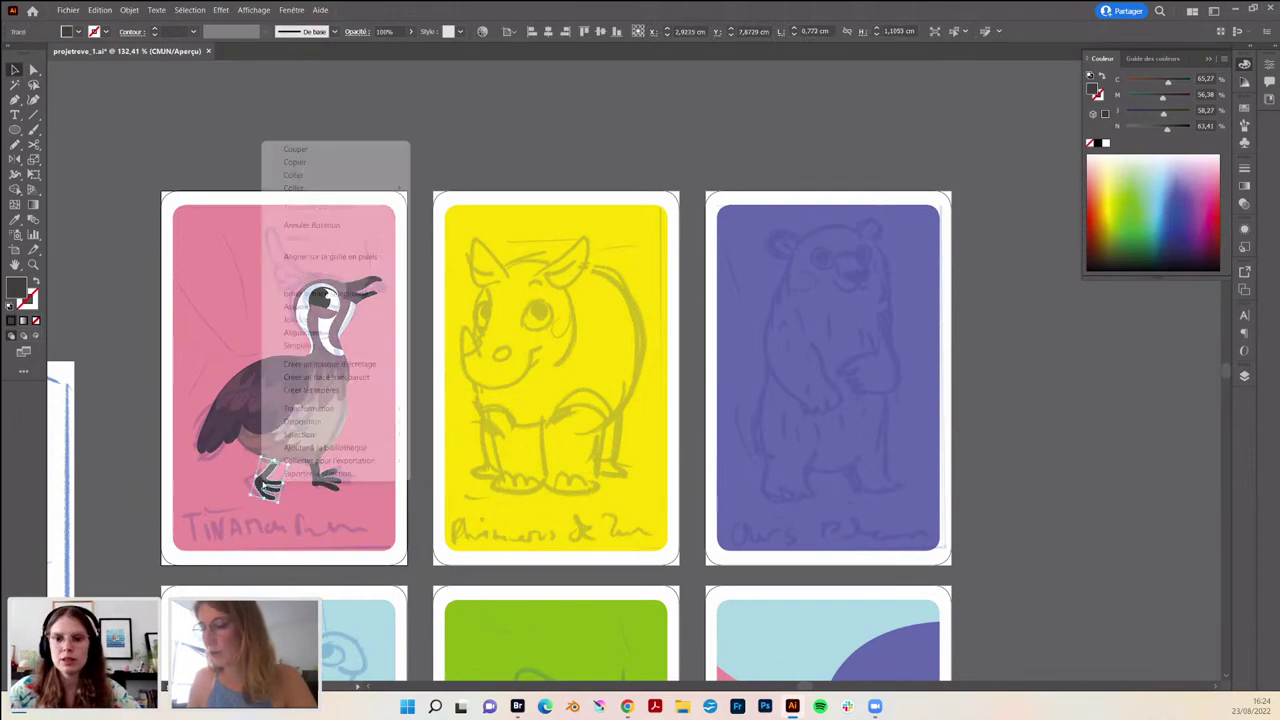
pyautogui.click(296, 535)
pyautogui.scroll(3, 290, 490)
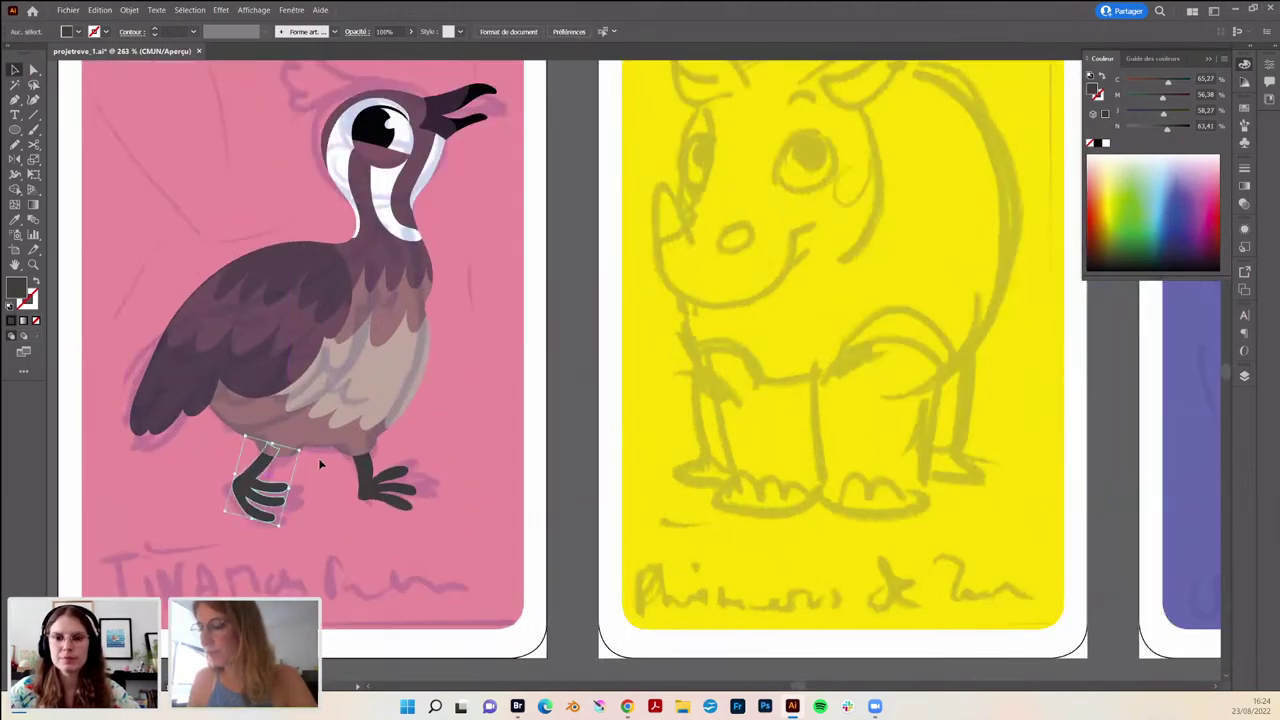
pyautogui.scroll(-3, 318, 458)
pyautogui.scroll(-3, 318, 458)
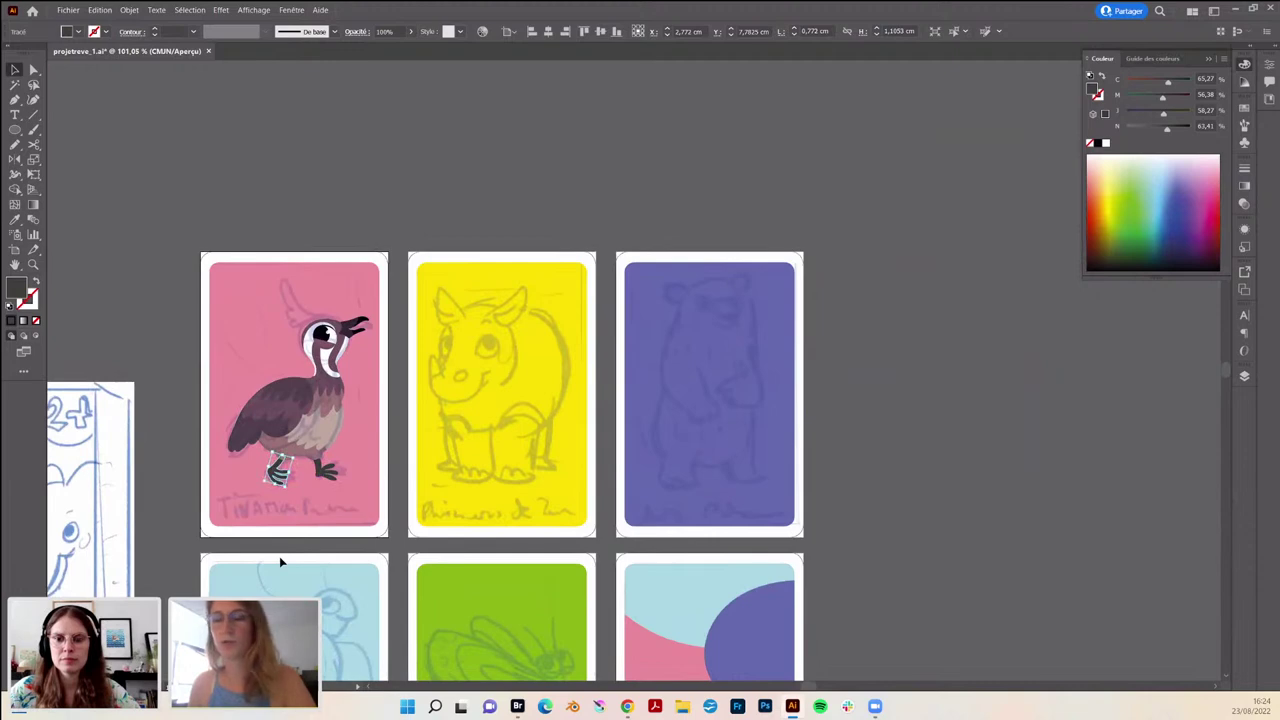
pyautogui.hscroll(5, 279, 562)
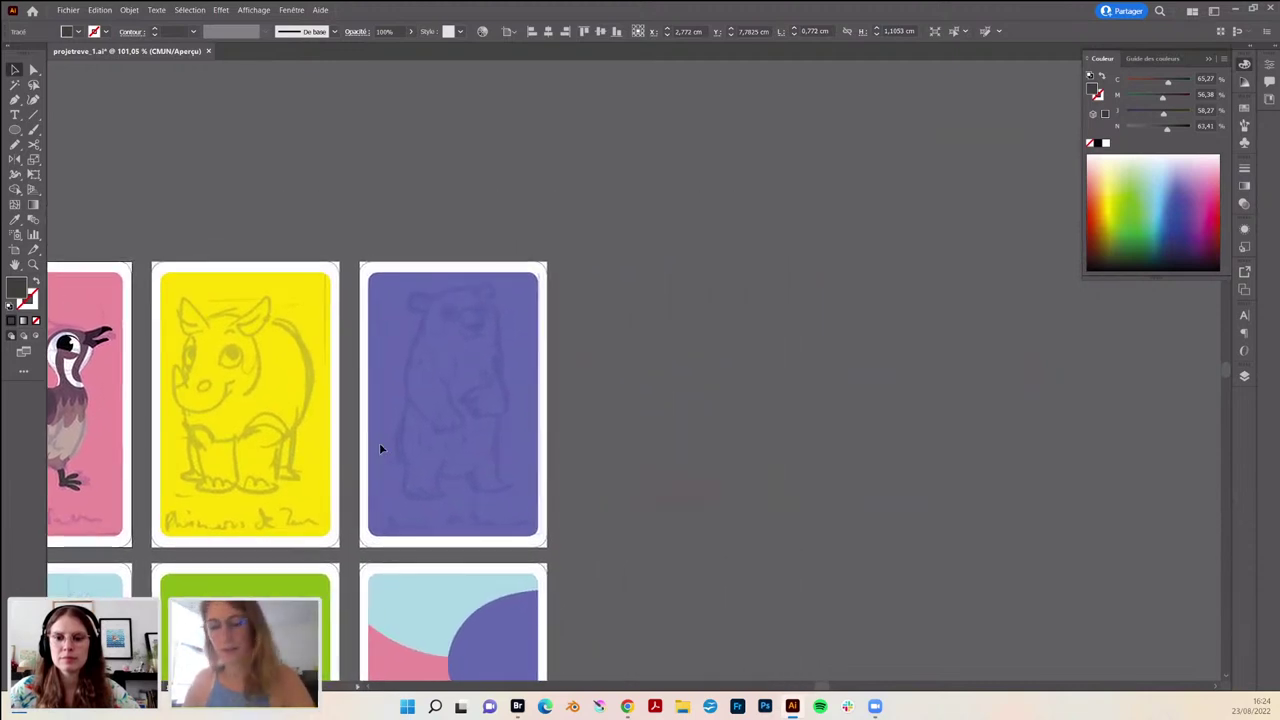
# - Pencil-trace the bear's left side and around both feet on the purple card
pyautogui.press('n')
pyautogui.moveTo(420, 313); pyautogui.dragTo(413, 340)
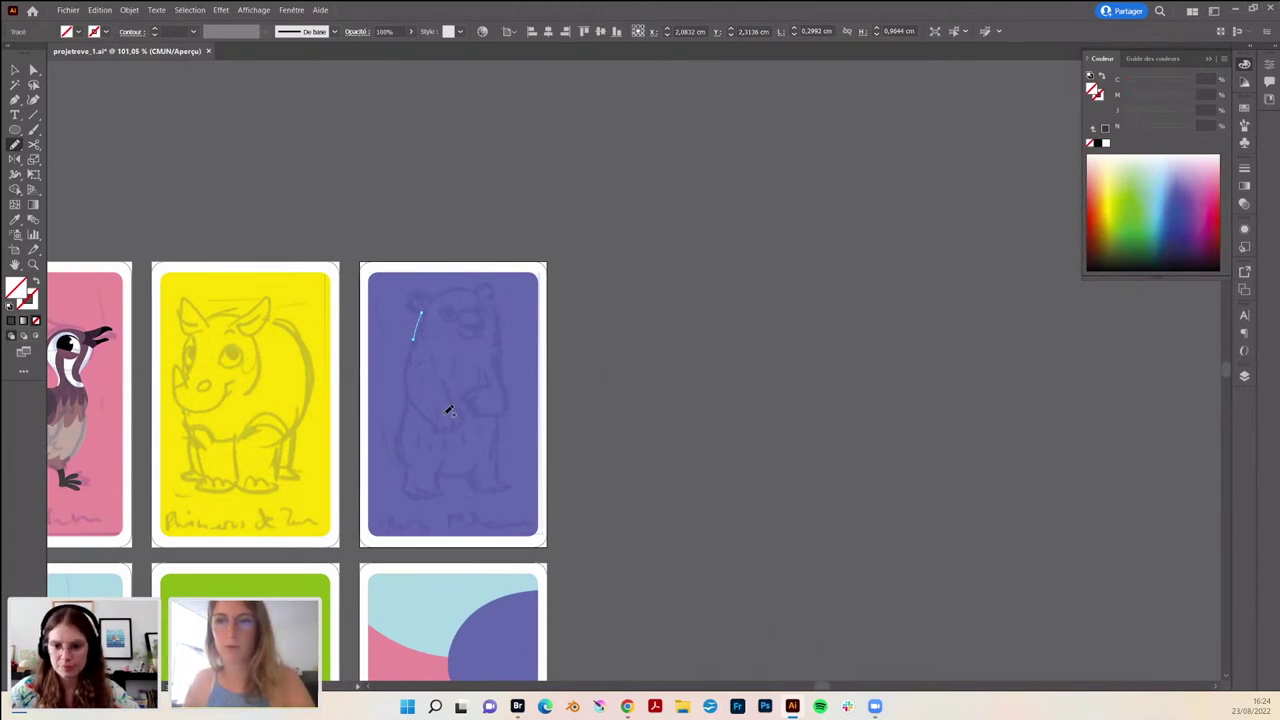
pyautogui.scroll(2, 417, 363)
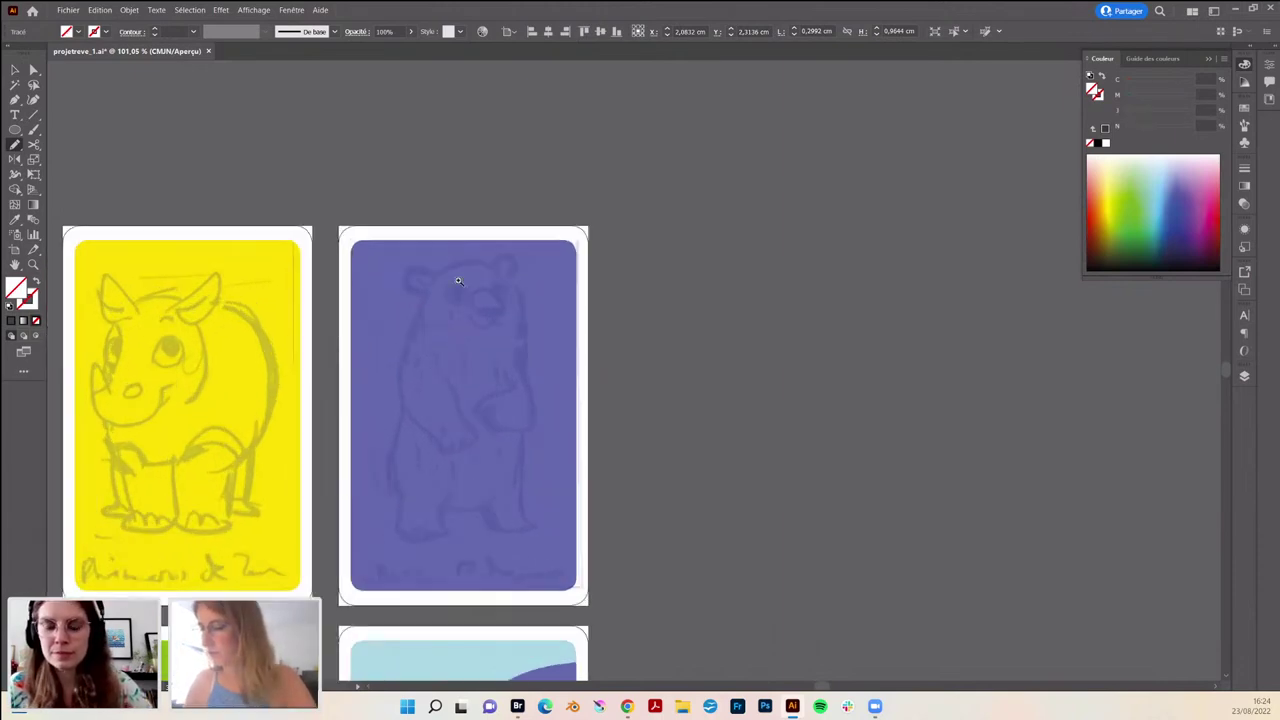
pyautogui.moveTo(422, 291)
pyautogui.mouseDown()
pyautogui.moveTo(397, 505)
pyautogui.moveTo(421, 545)
pyautogui.mouseUp()
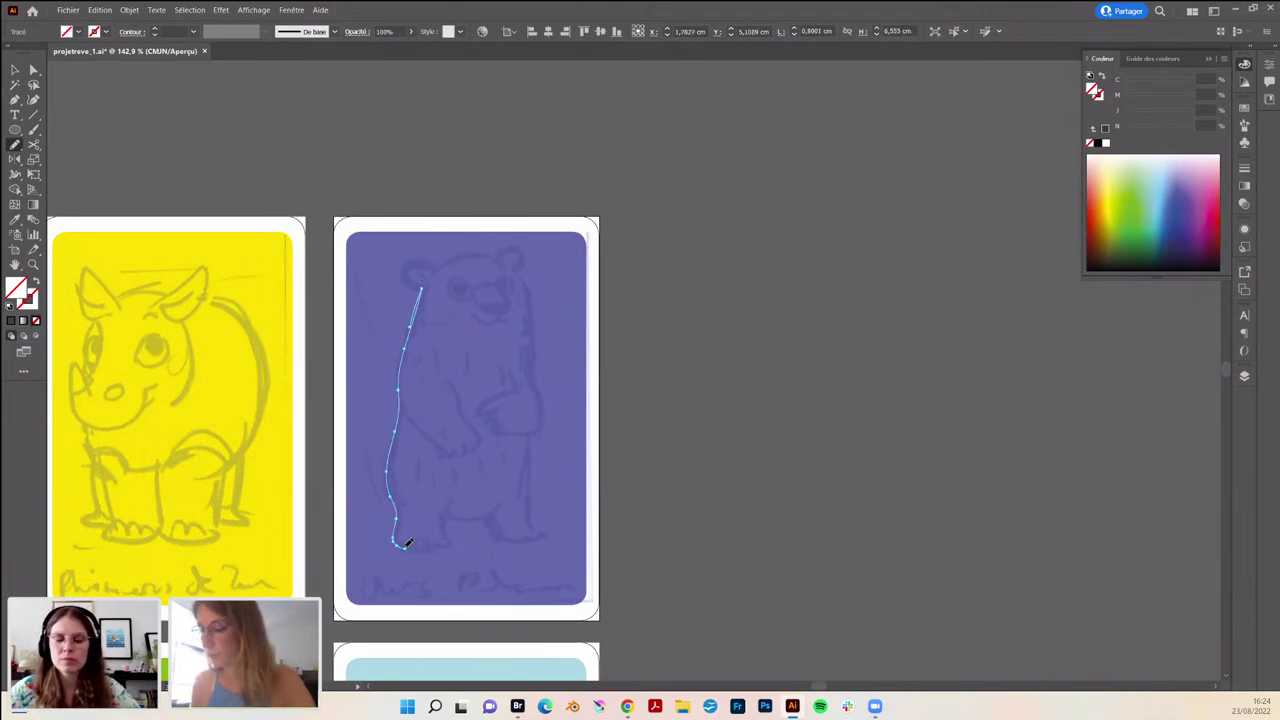
pyautogui.moveTo(452, 536)
pyautogui.mouseDown()
pyautogui.moveTo(445, 518)
pyautogui.moveTo(490, 519)
pyautogui.mouseUp()
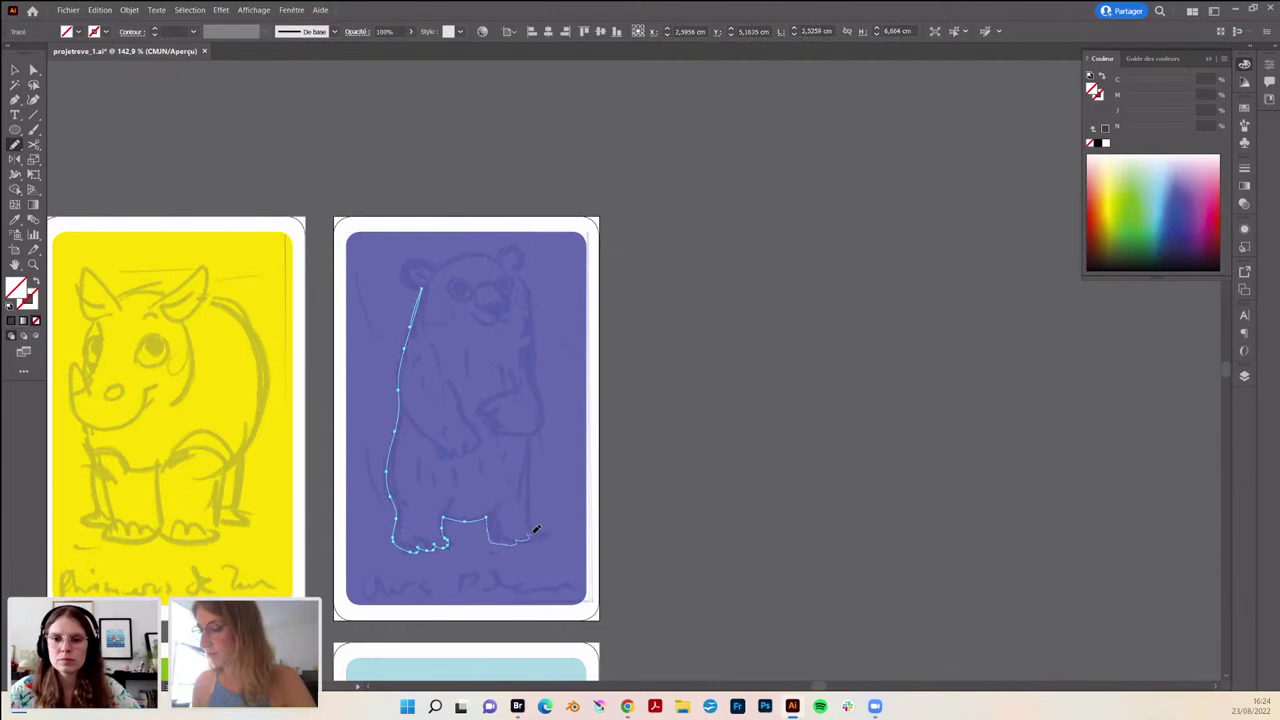
pyautogui.moveTo(528, 487); pyautogui.dragTo(526, 490)
pyautogui.scroll(1, 500, 555)
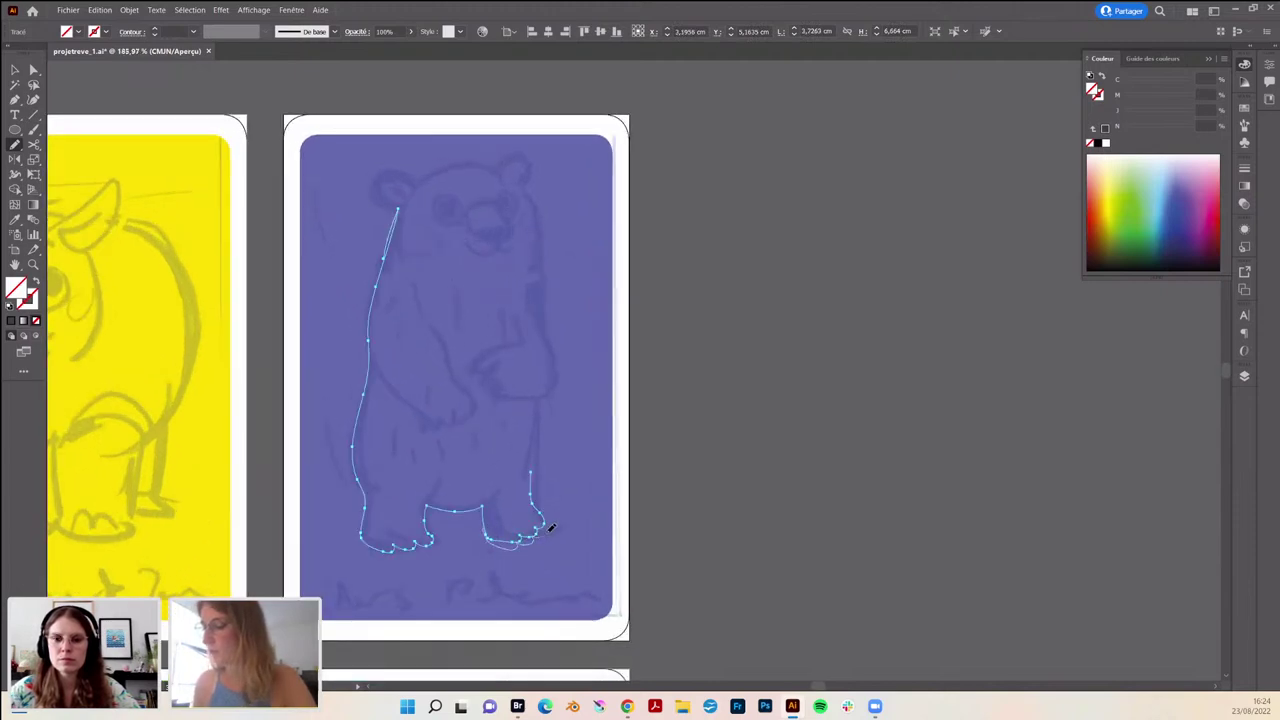
pyautogui.moveTo(550, 528); pyautogui.dragTo(531, 482)
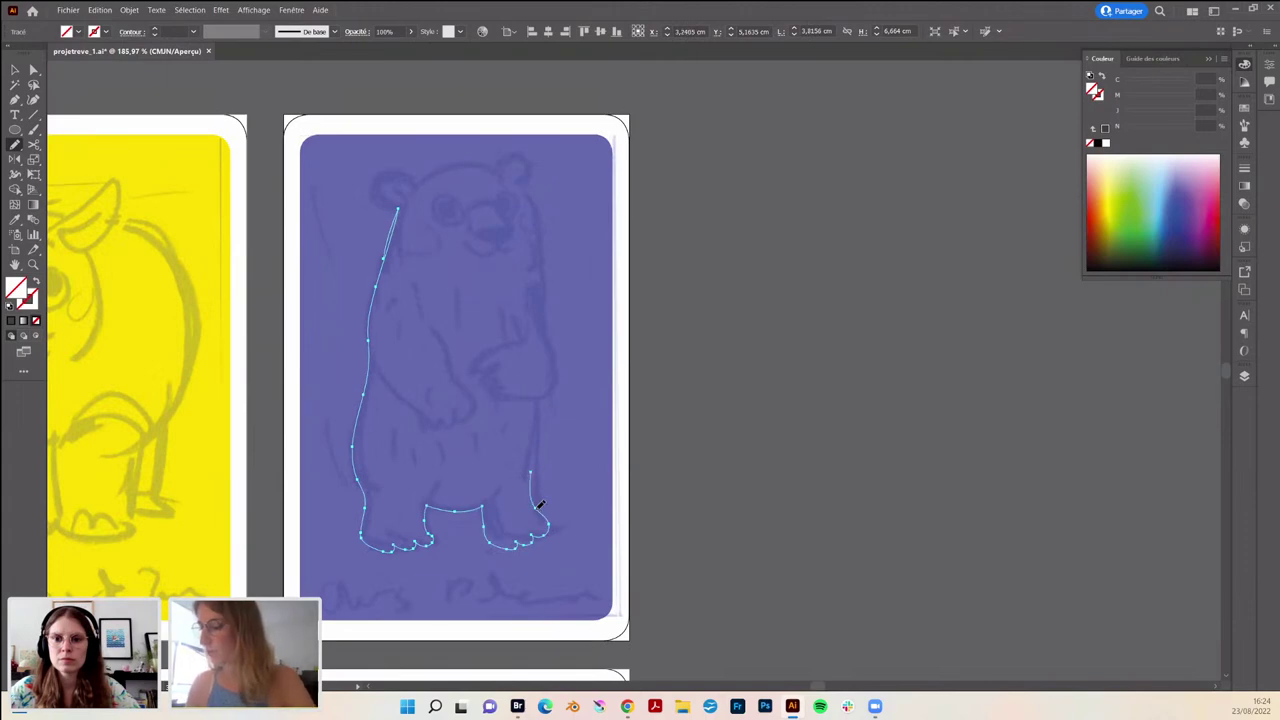
# - Continue the outline up the right leg, over the head and down the right side, closing it
pyautogui.moveTo(543, 401); pyautogui.dragTo(537, 397)
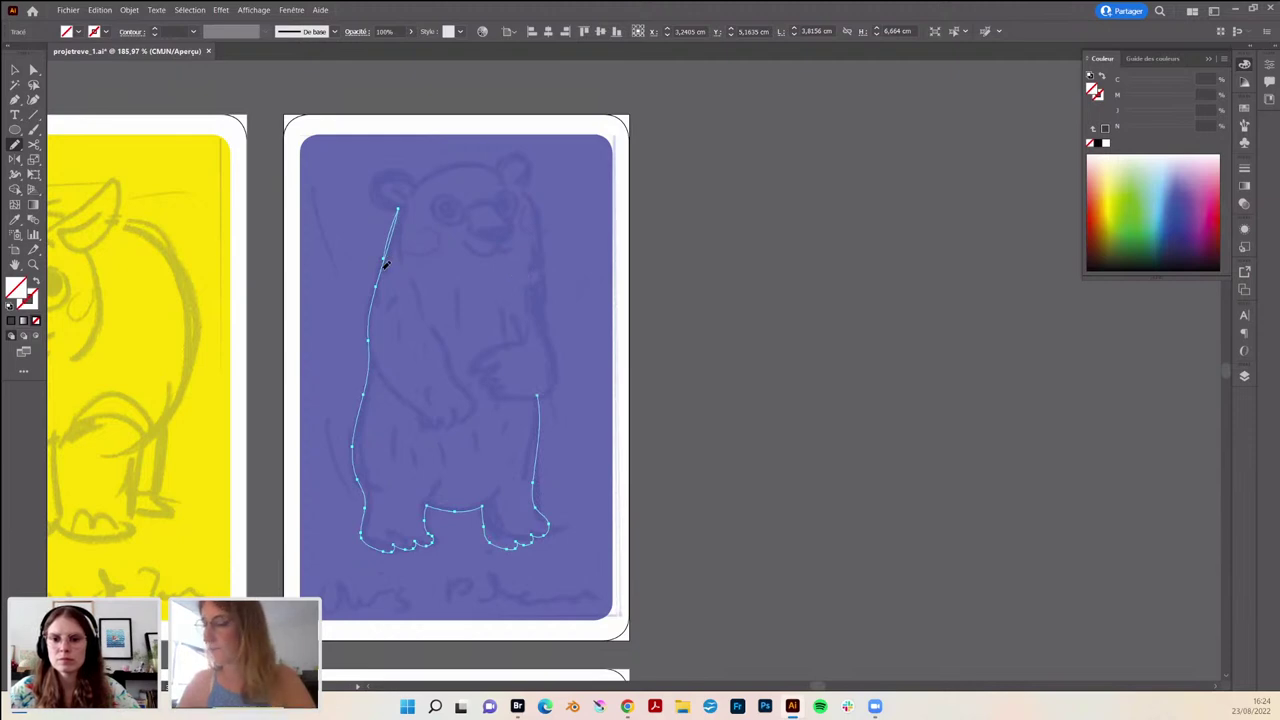
pyautogui.moveTo(410, 191)
pyautogui.mouseDown()
pyautogui.moveTo(467, 162)
pyautogui.moveTo(514, 171)
pyautogui.mouseUp()
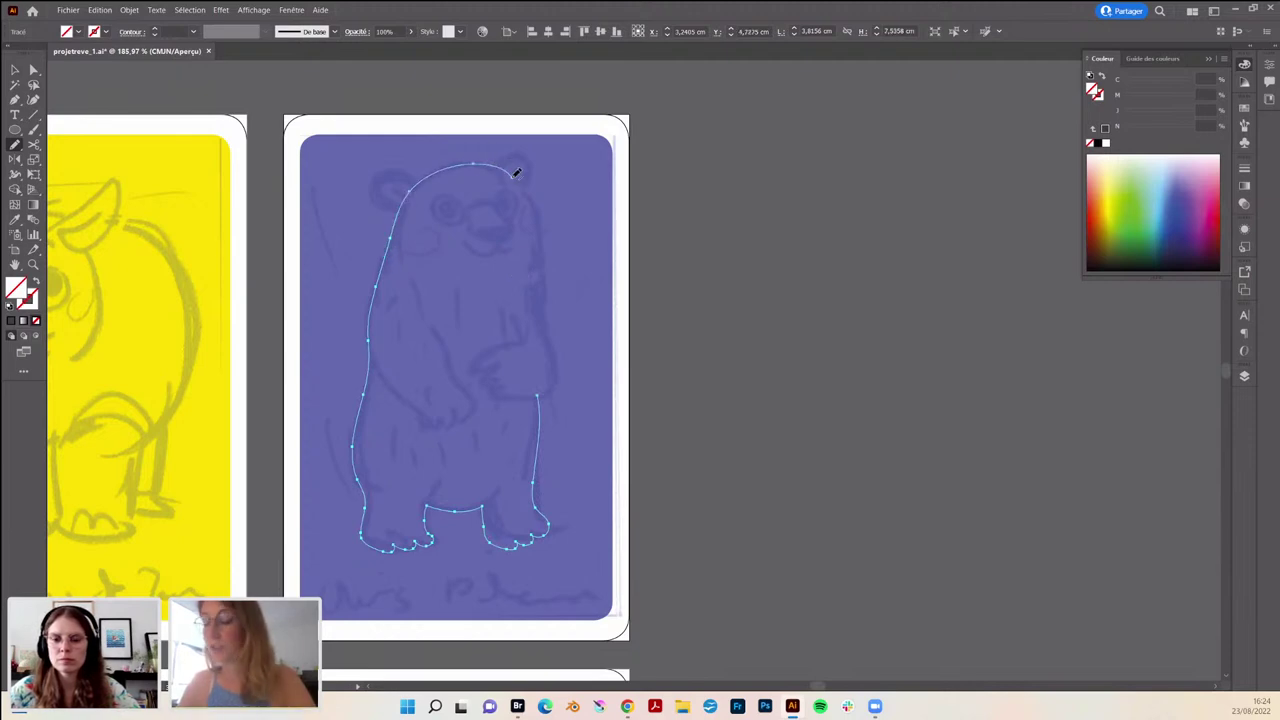
pyautogui.moveTo(393, 237); pyautogui.dragTo(525, 180)
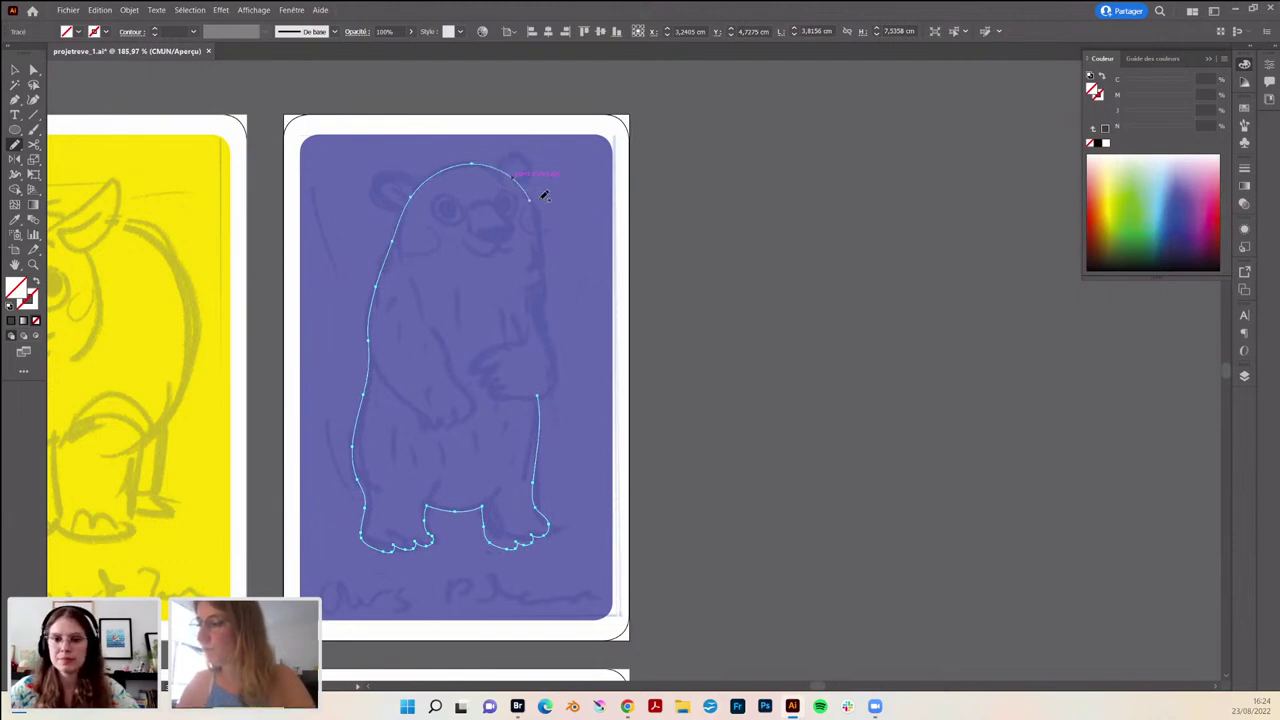
pyautogui.moveTo(526, 186); pyautogui.dragTo(542, 286)
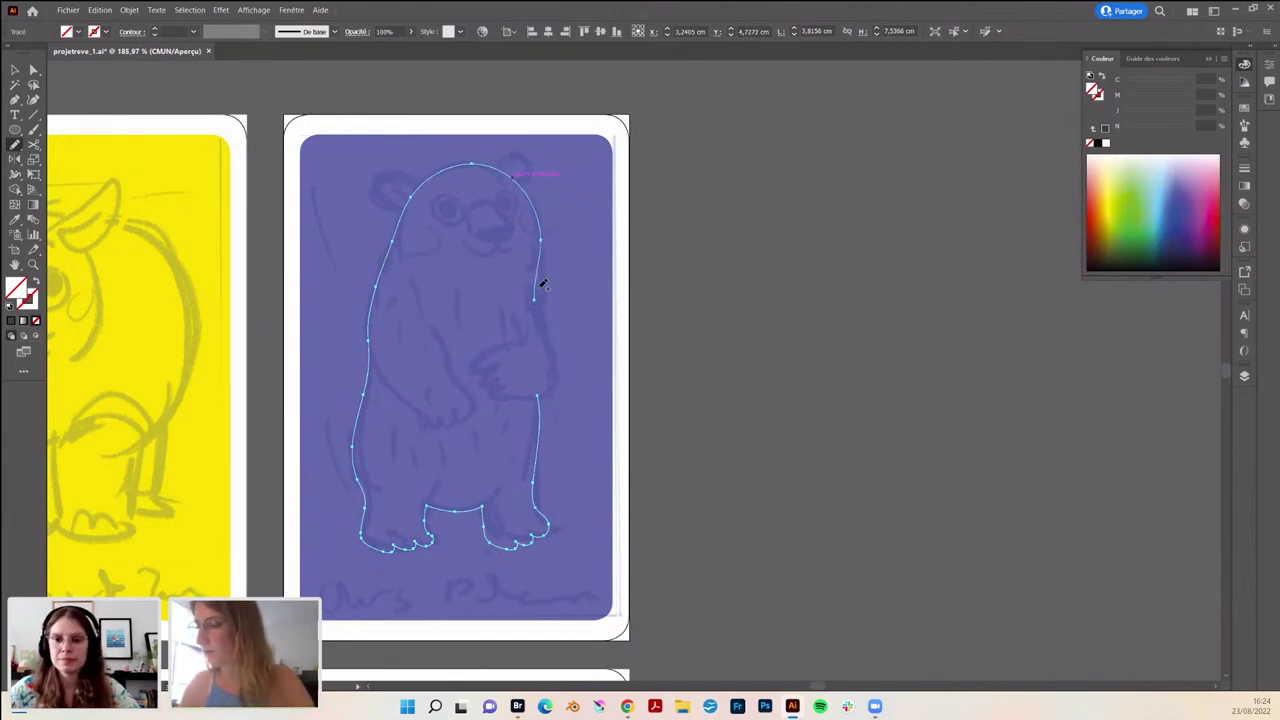
pyautogui.moveTo(544, 222); pyautogui.dragTo(538, 270)
pyautogui.moveTo(537, 328); pyautogui.dragTo(542, 368)
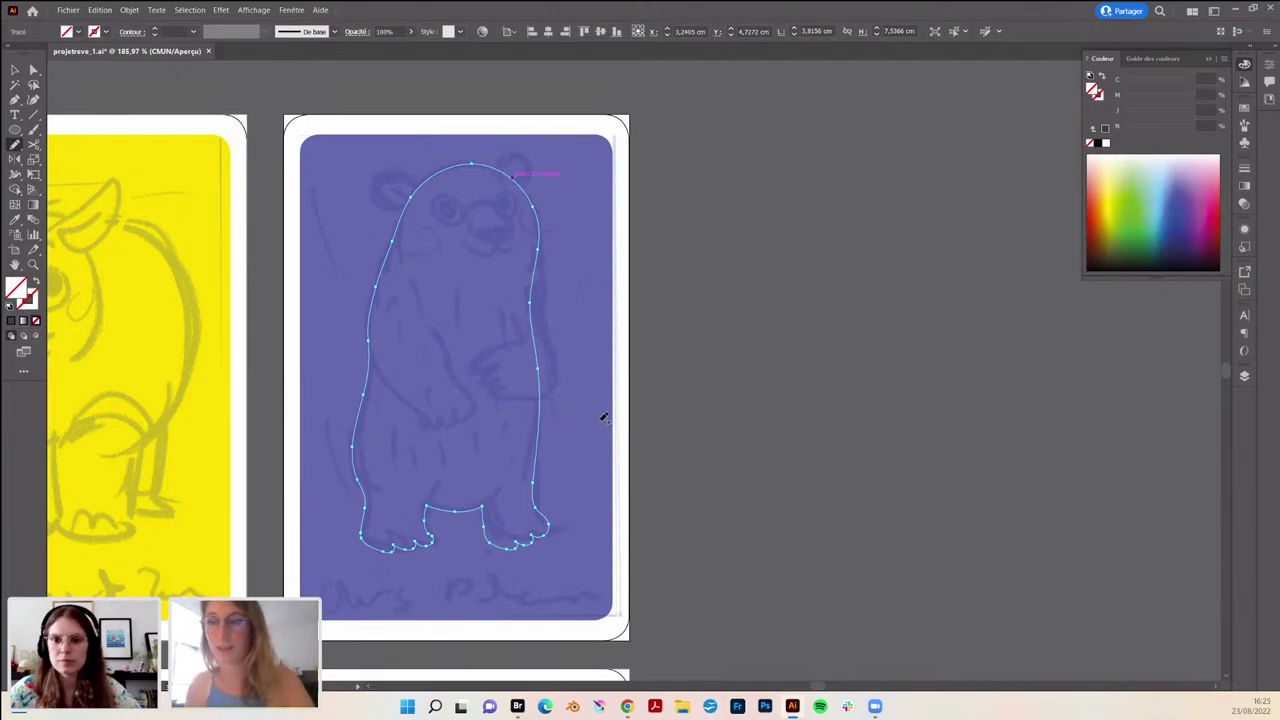
pyautogui.scroll(-5, 588, 430)
pyautogui.scroll(-2, 588, 430)
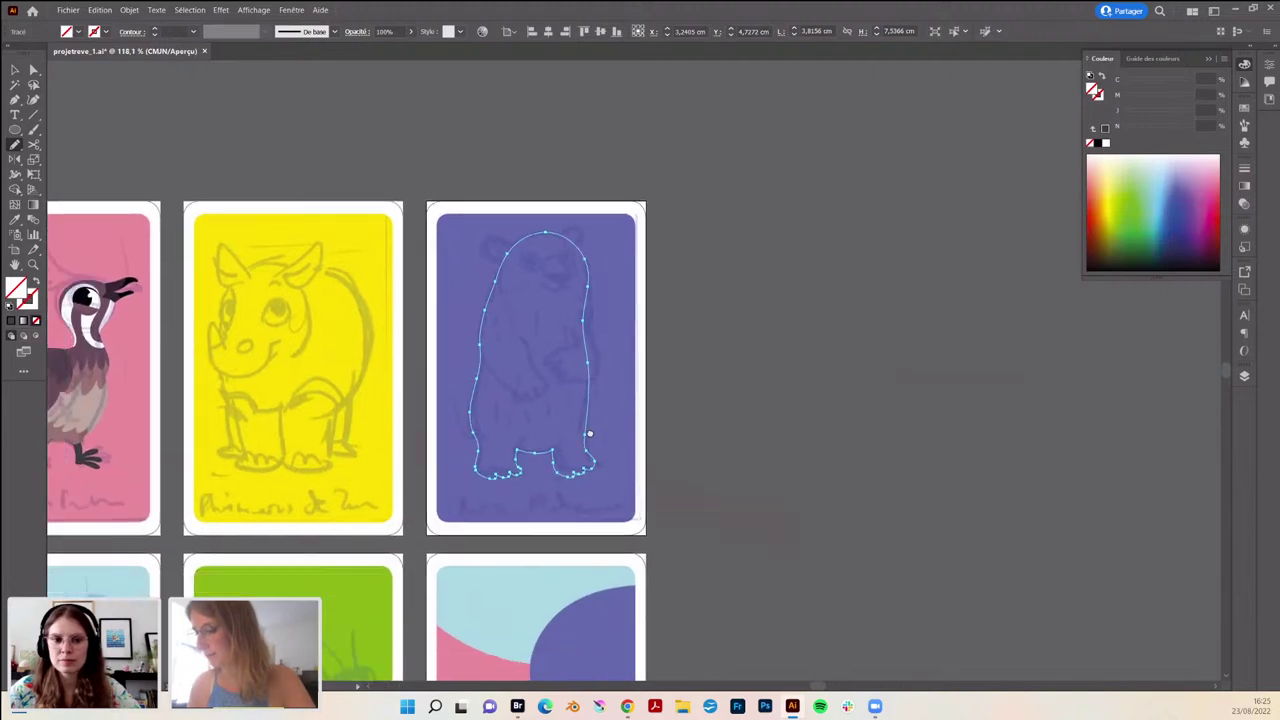
pyautogui.scroll(-3, 663, 384)
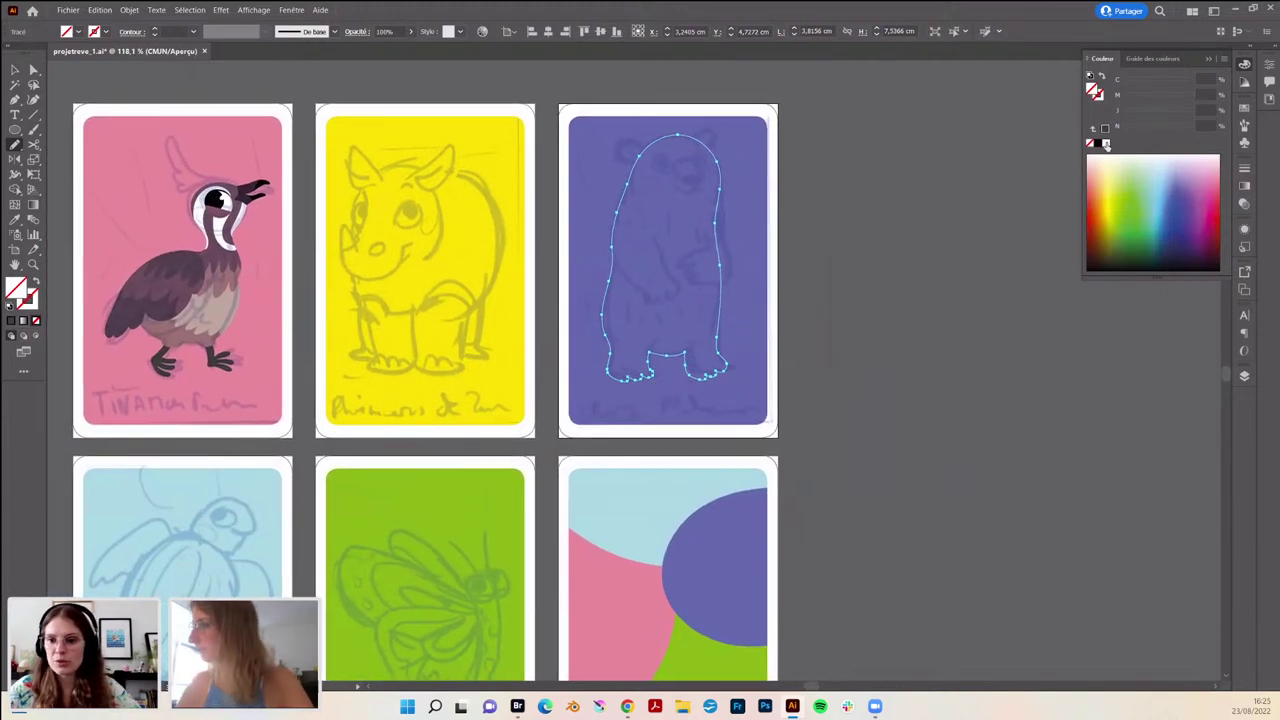
# - Fill the bear silhouette with the white swatch
pyautogui.click(1105, 144)
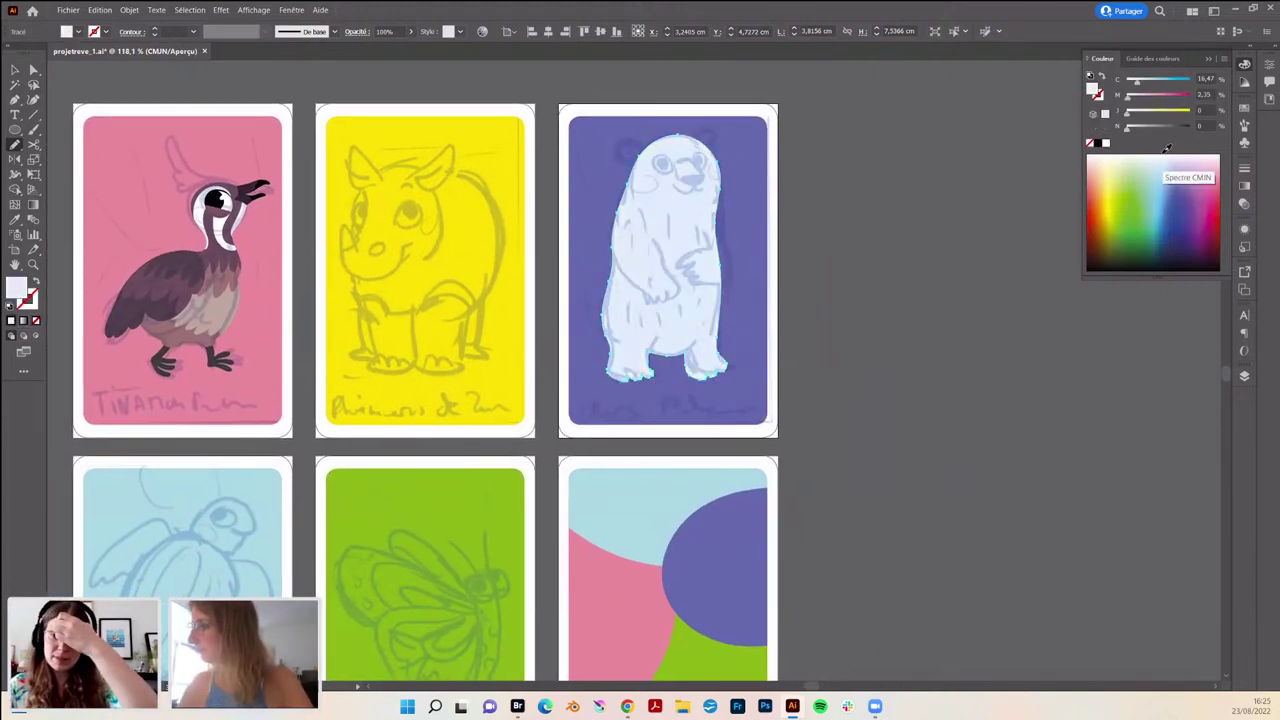
pyautogui.press('v')
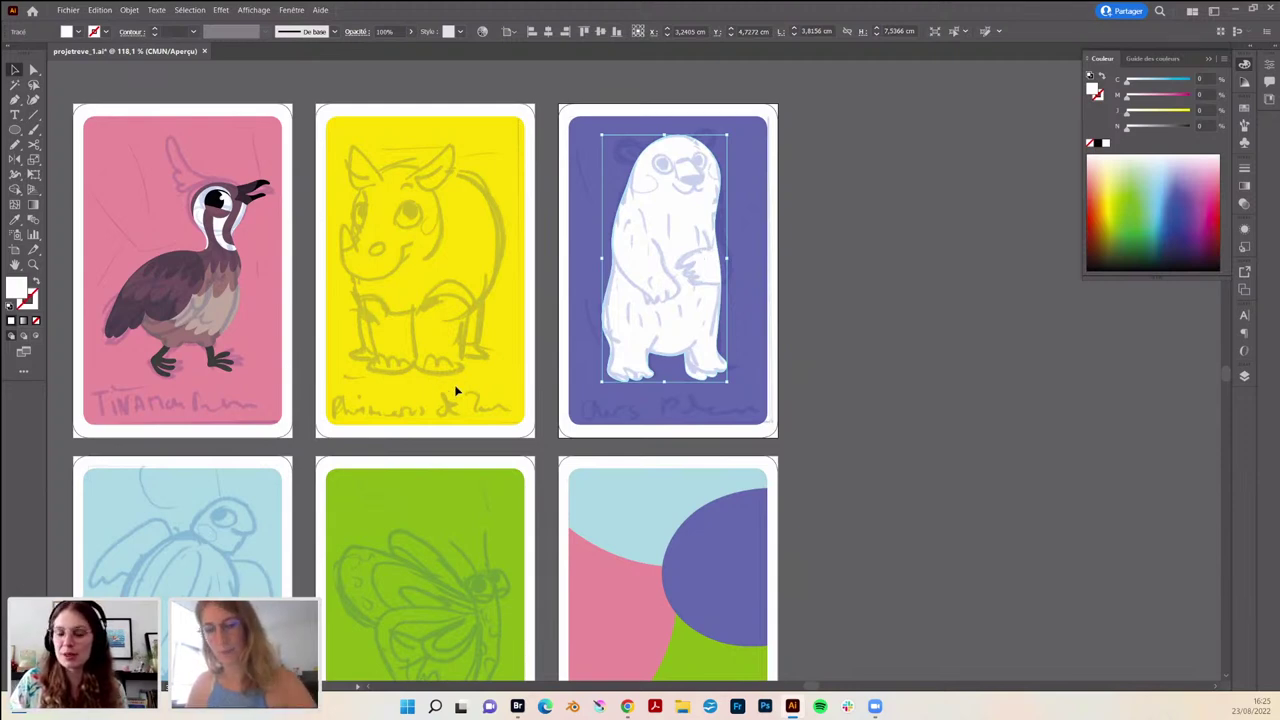
pyautogui.scroll(2, 540, 330)
pyautogui.hscroll(5, 480, 320)
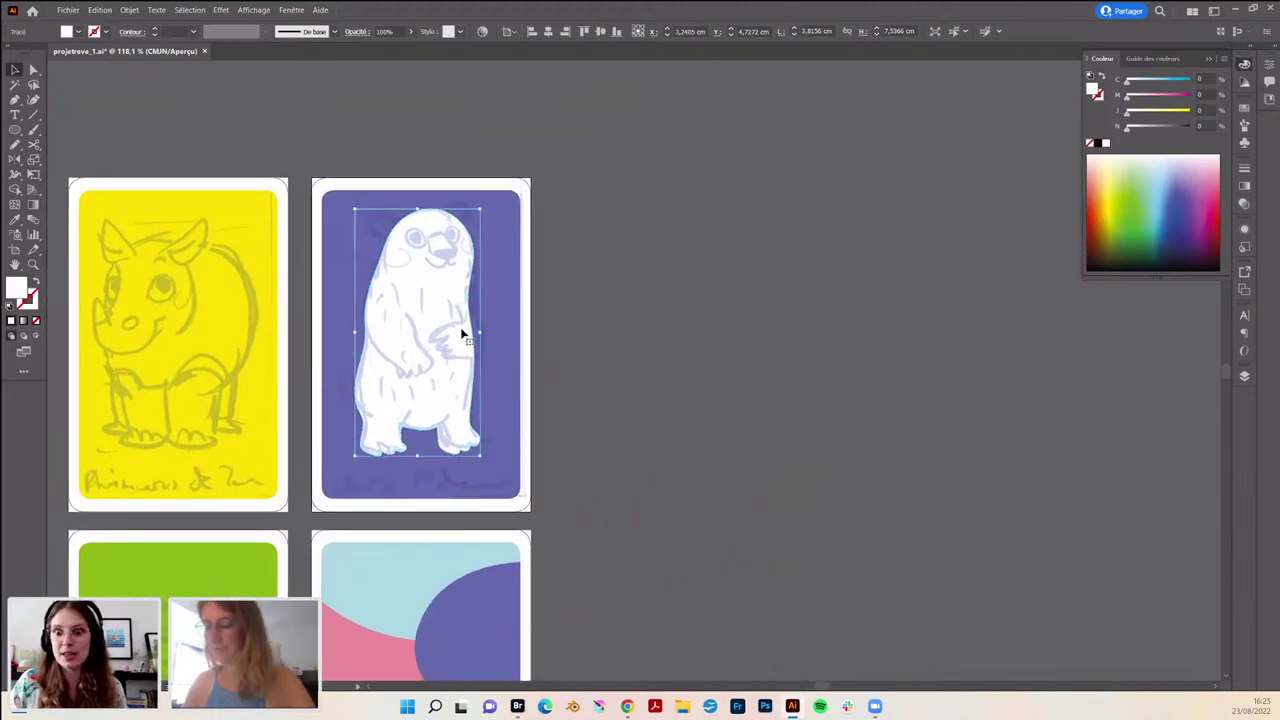
# - Paint a Paintbrush stroke down the bear's left edge
pyautogui.press('b')
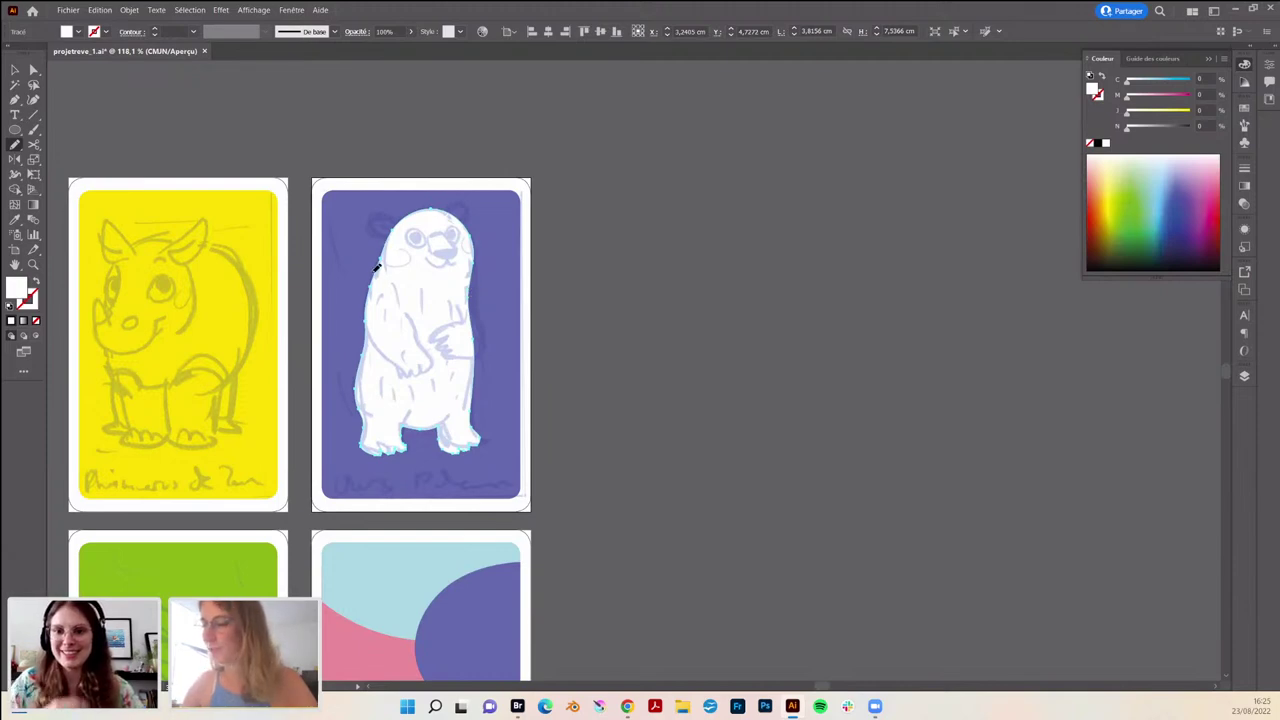
pyautogui.keyDown('alt'); pyautogui.scroll(3, 389, 263); pyautogui.keyUp('alt')
pyautogui.moveTo(391, 203); pyautogui.dragTo(334, 431)
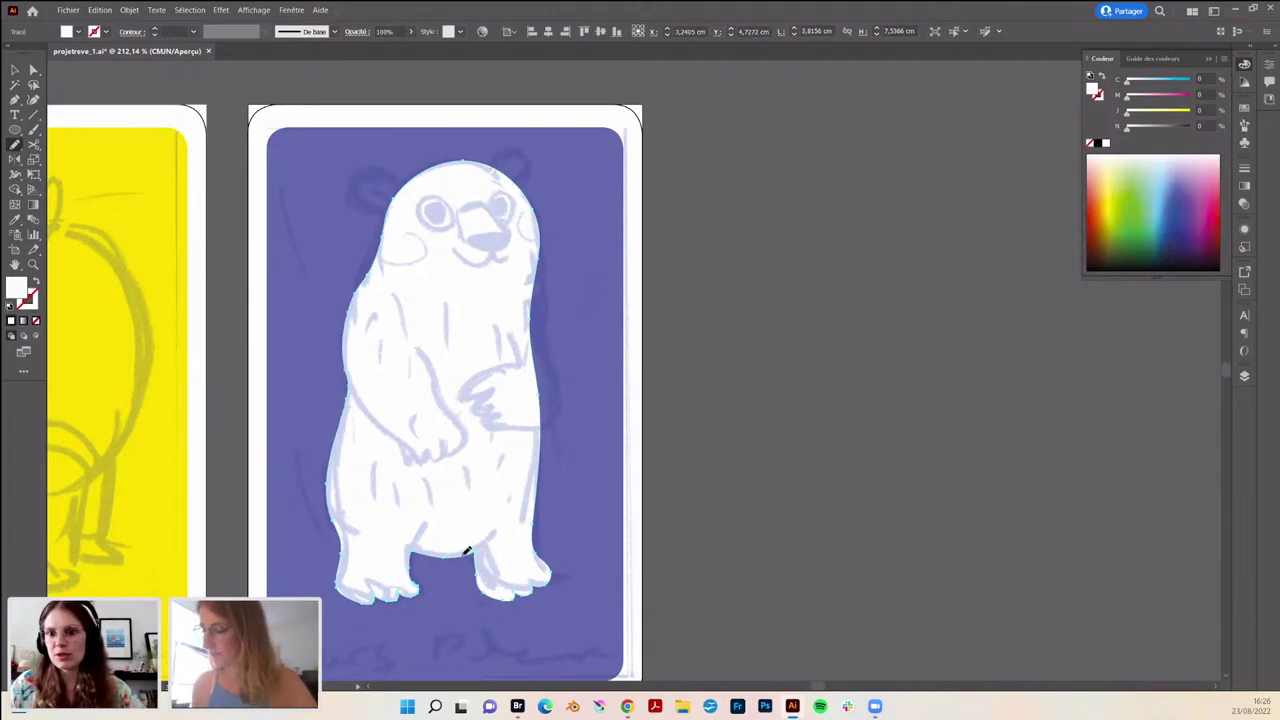
# - Draw the bear's left ear, fill it white and refine its outline
pyautogui.keyDown('ctrl'); pyautogui.click(705, 475); pyautogui.keyUp('ctrl')
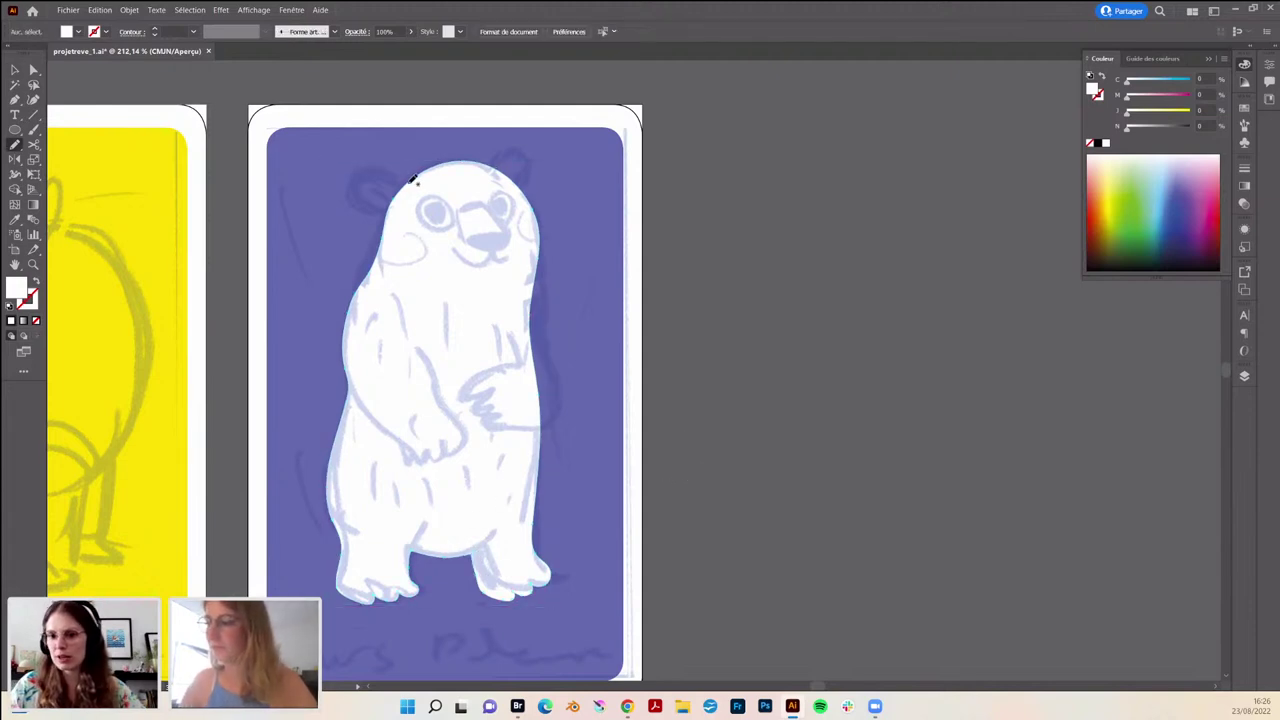
pyautogui.moveTo(413, 180)
pyautogui.mouseDown()
pyautogui.moveTo(360, 177)
pyautogui.moveTo(406, 189)
pyautogui.moveTo(407, 176)
pyautogui.mouseUp()
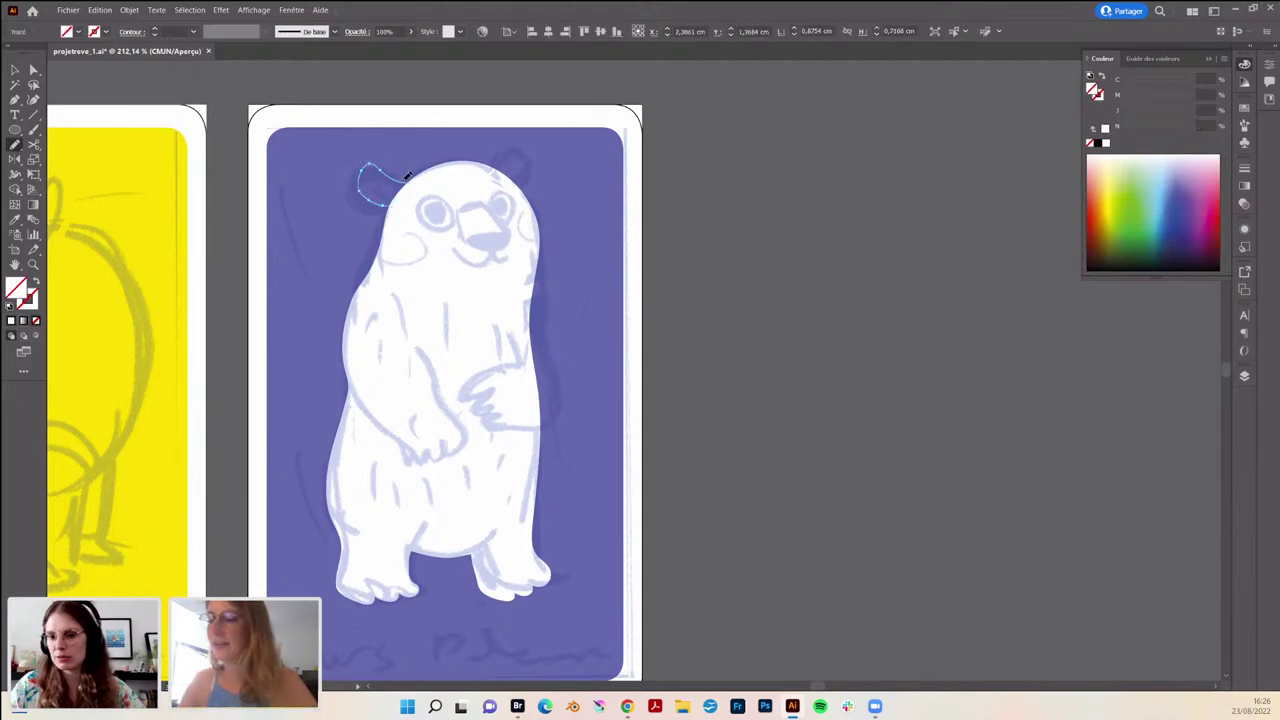
pyautogui.click(11, 321)
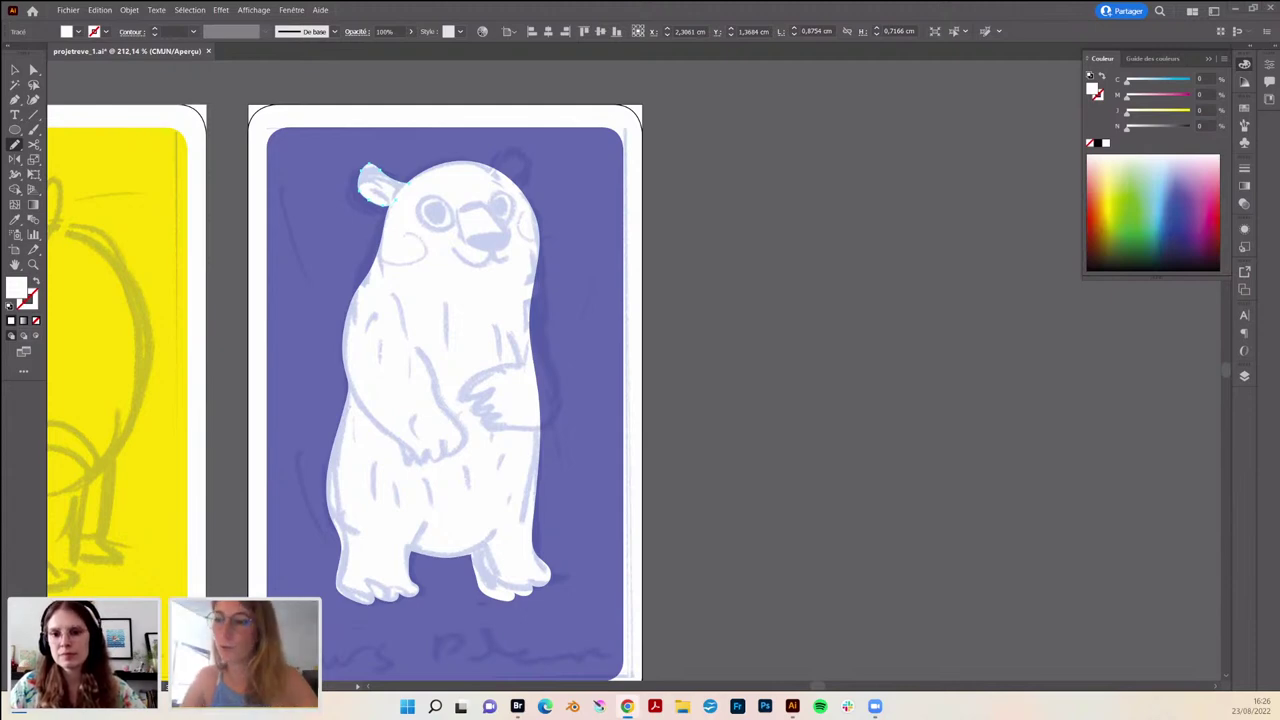
pyautogui.click(15, 70)
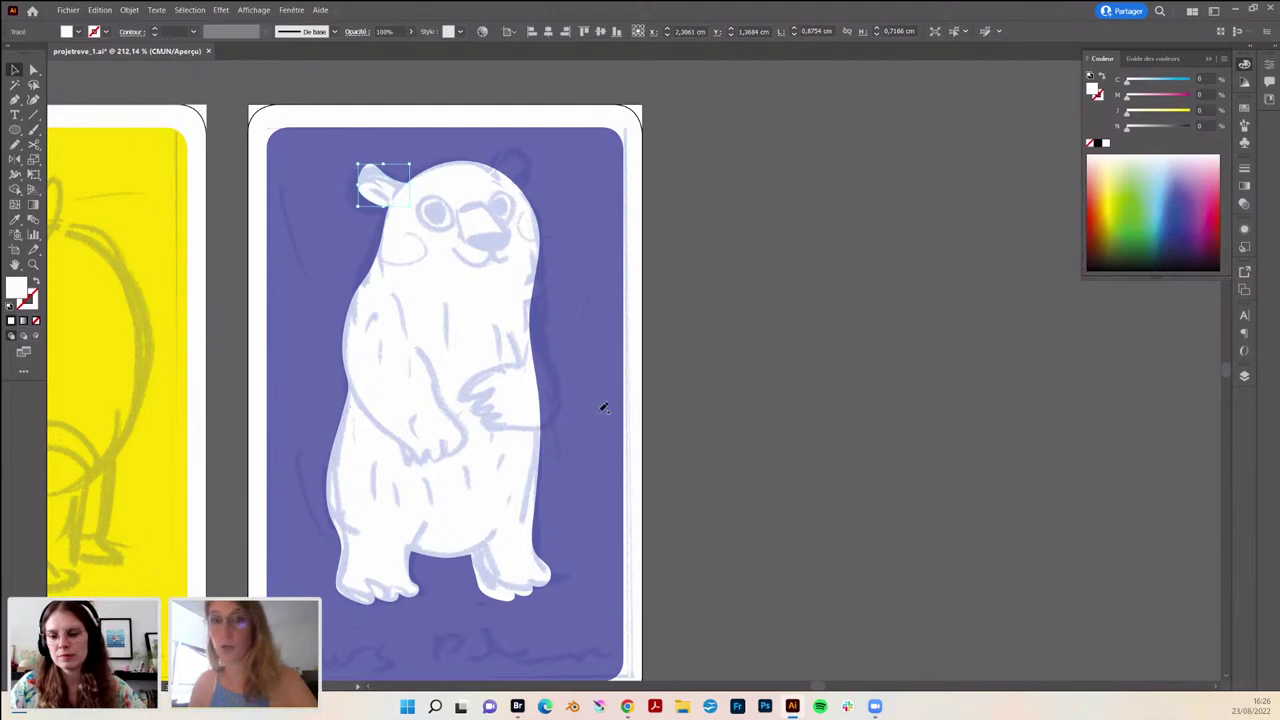
pyautogui.press('b')
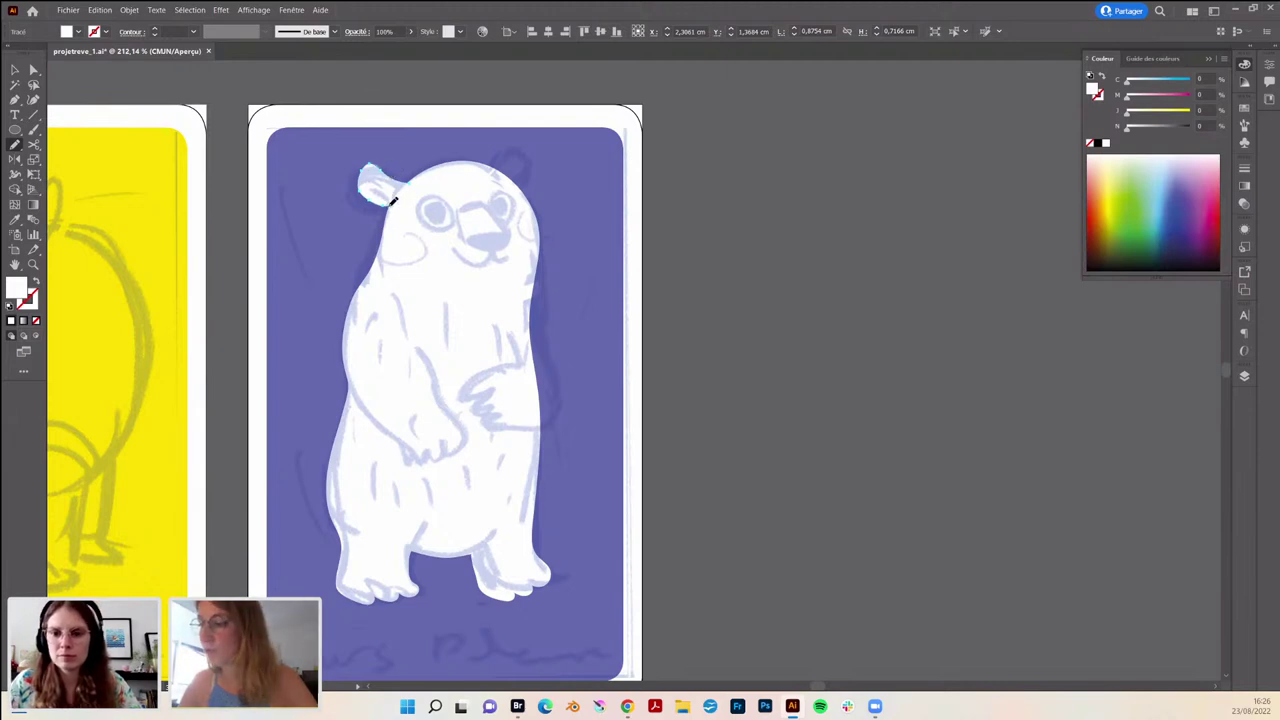
pyautogui.moveTo(368, 172); pyautogui.dragTo(394, 174)
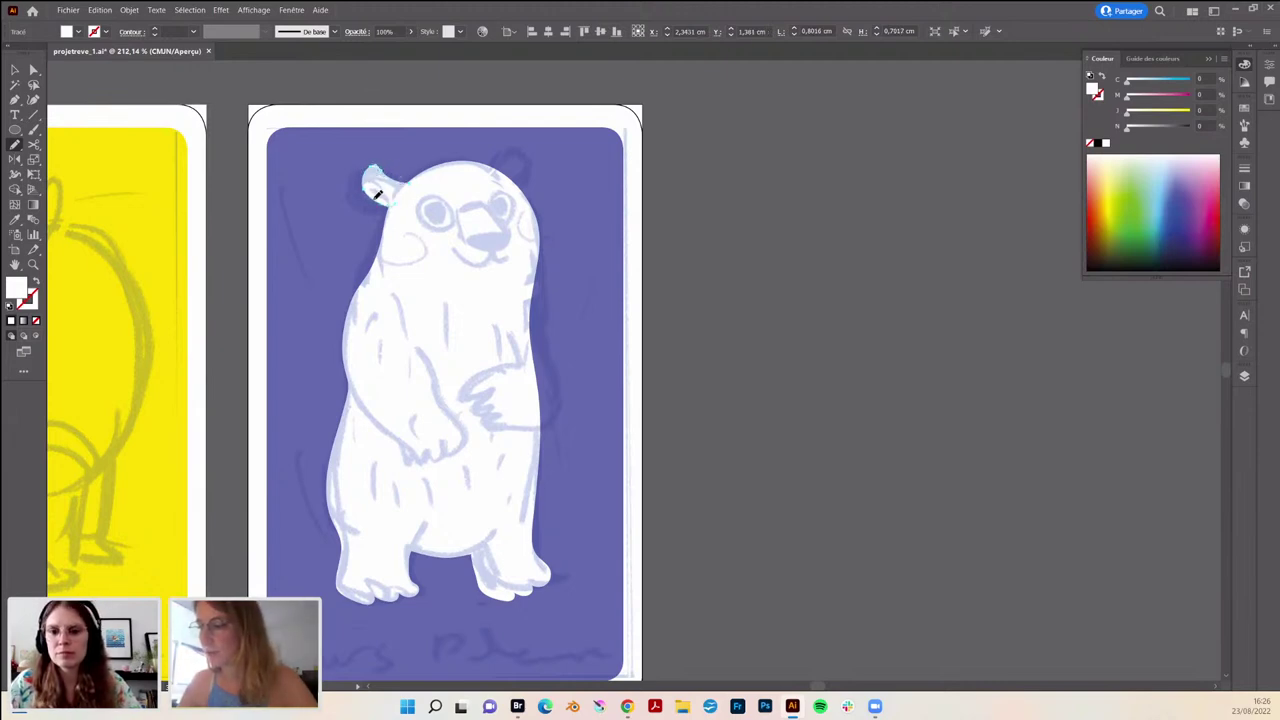
pyautogui.moveTo(408, 176)
pyautogui.mouseDown()
pyautogui.moveTo(377, 172)
pyautogui.moveTo(404, 190)
pyautogui.mouseUp()
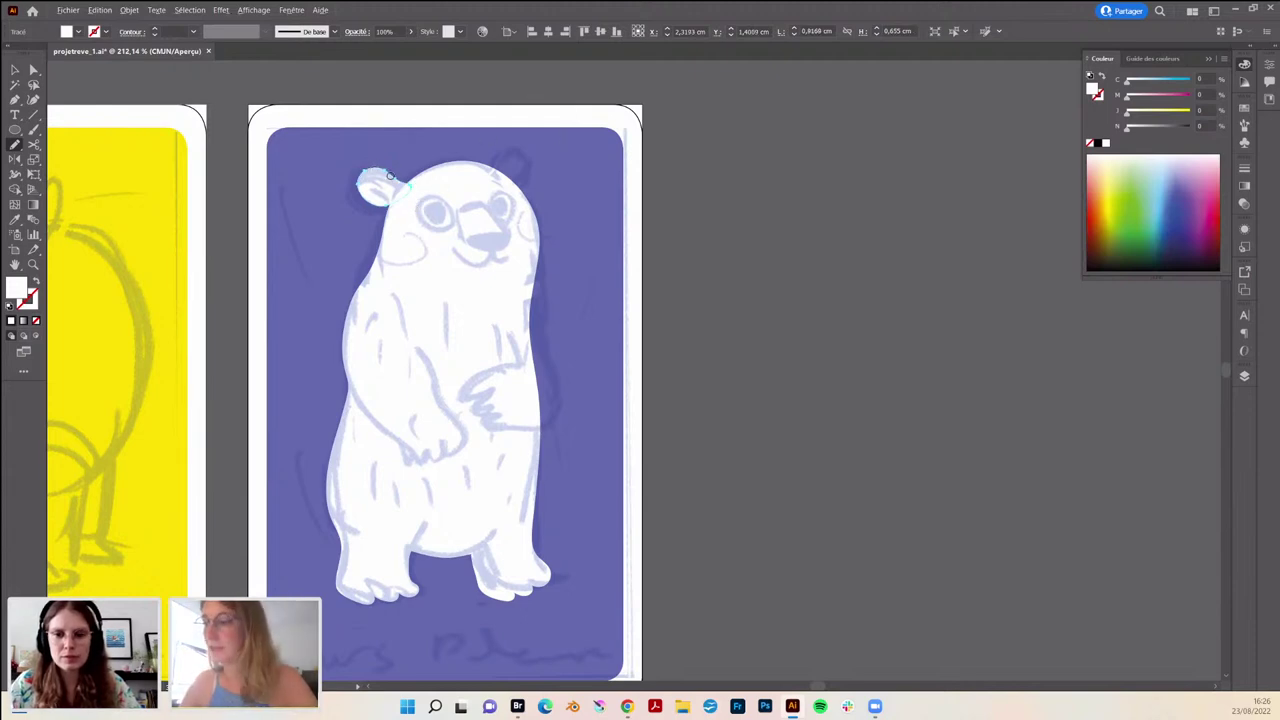
# - Copy the ear onto the right side, tilt it outward and resize it, then begin the muzzle outline
pyautogui.press('v')
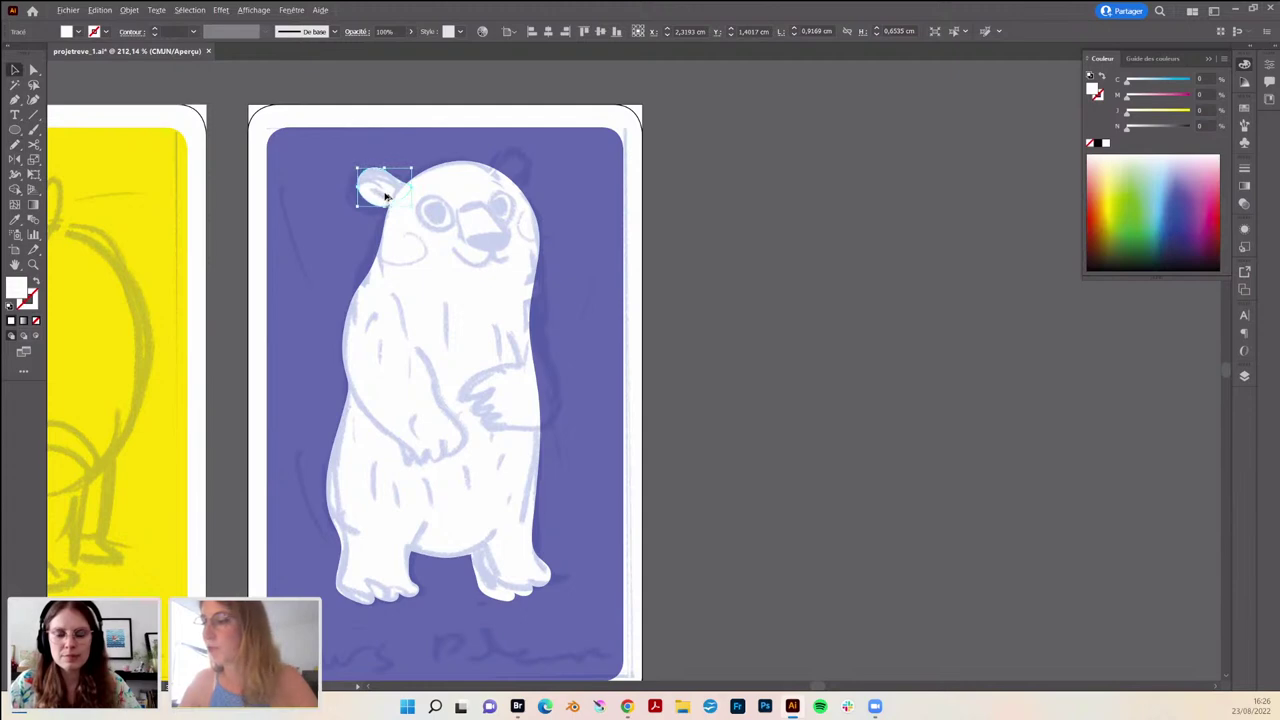
pyautogui.moveTo(385, 195); pyautogui.dragTo(524, 166)
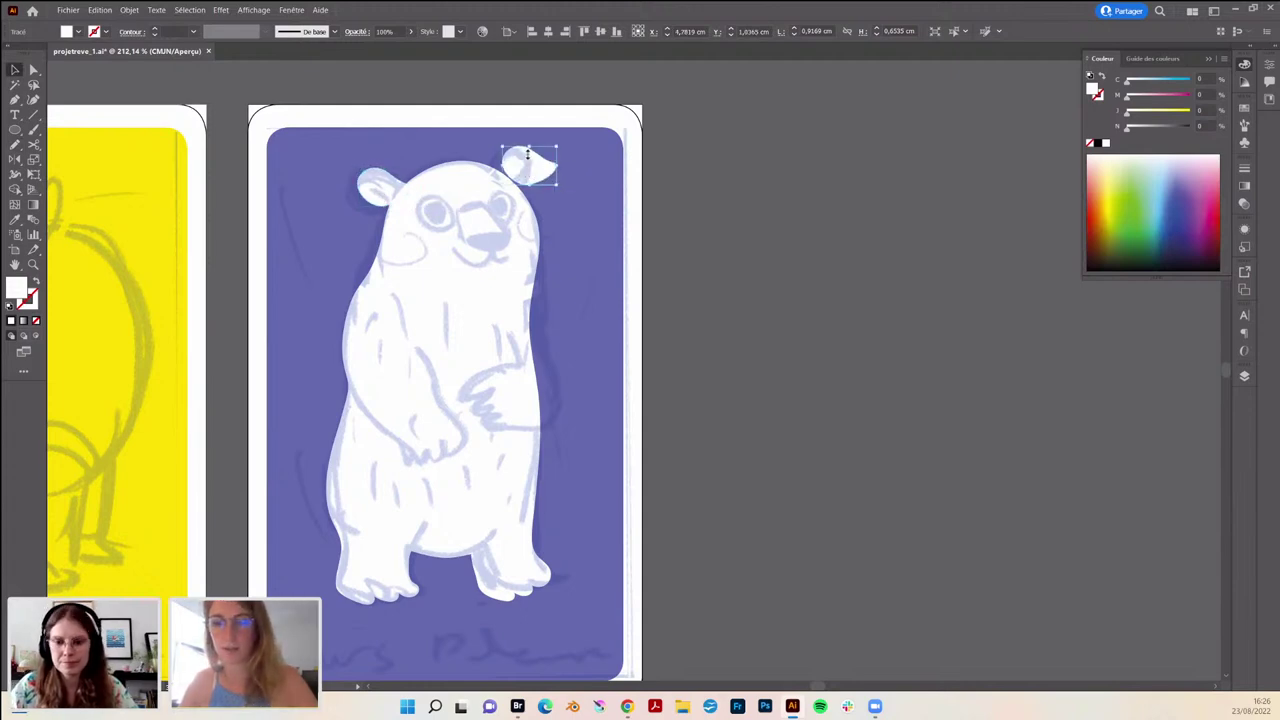
pyautogui.press('r')
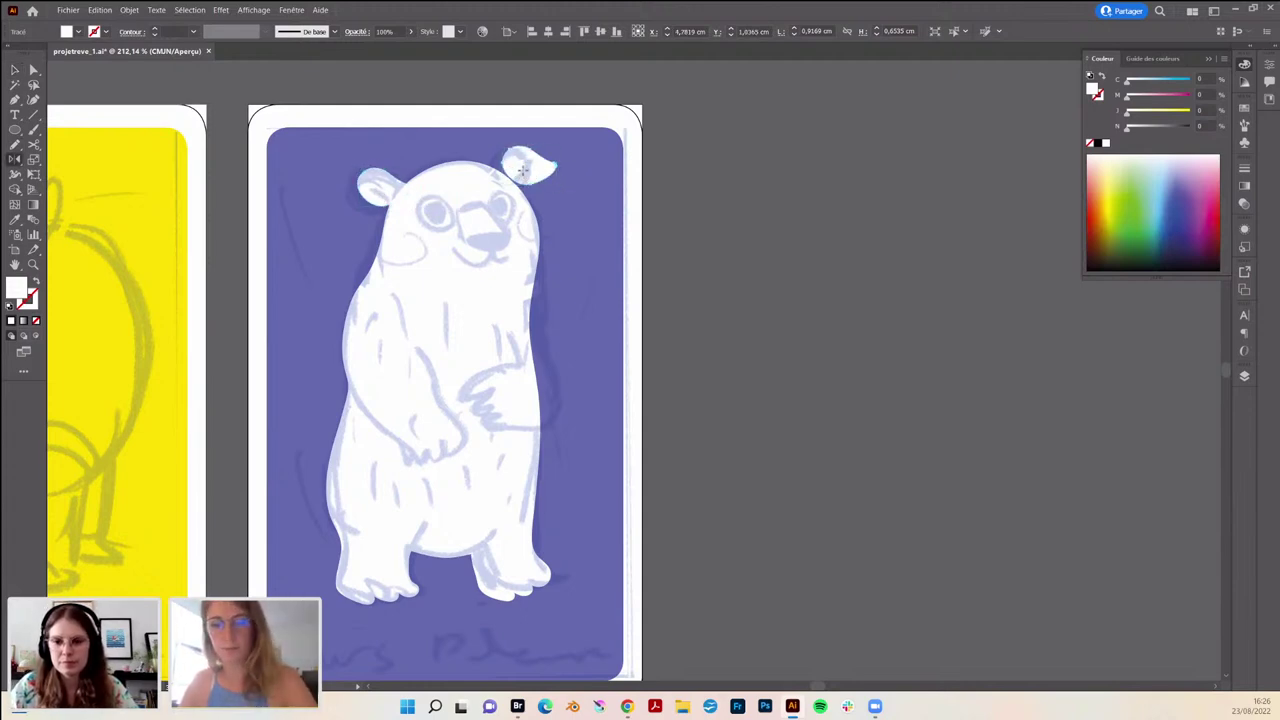
pyautogui.moveTo(545, 178)
pyautogui.mouseDown()
pyautogui.moveTo(556, 158)
pyautogui.moveTo(521, 143)
pyautogui.mouseUp()
pyautogui.press('v')
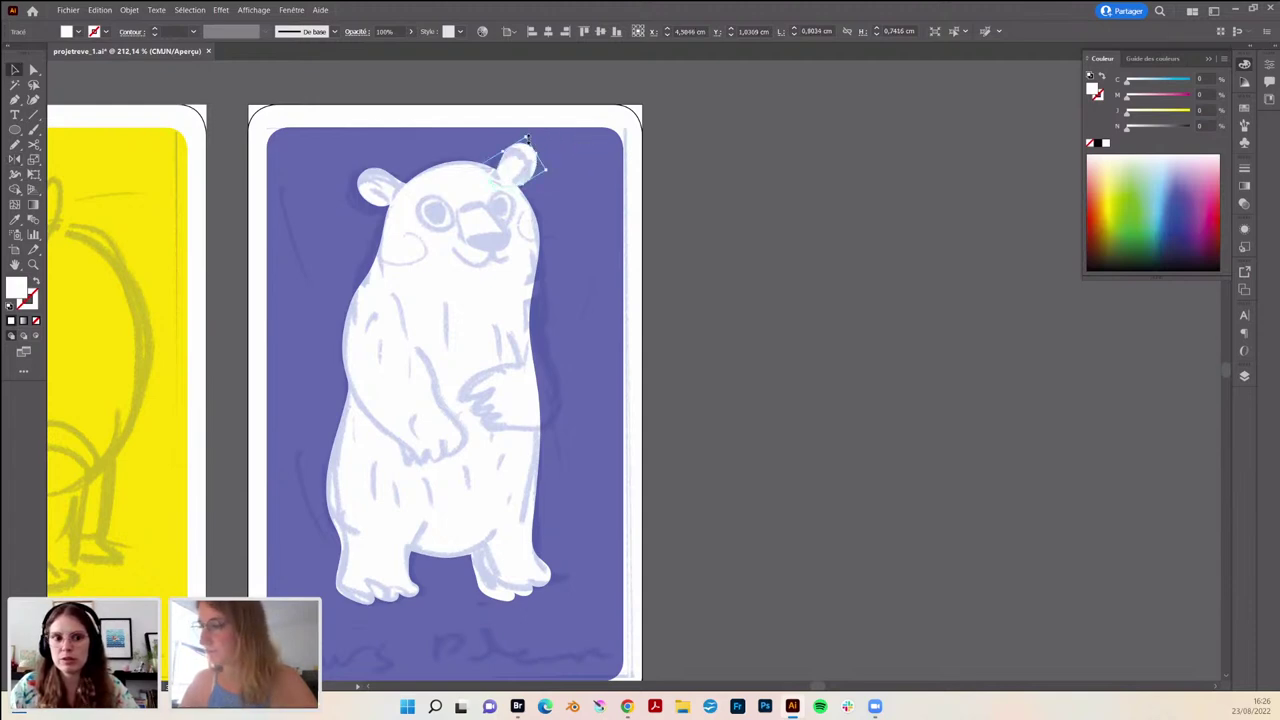
pyautogui.moveTo(521, 143); pyautogui.dragTo(526, 163)
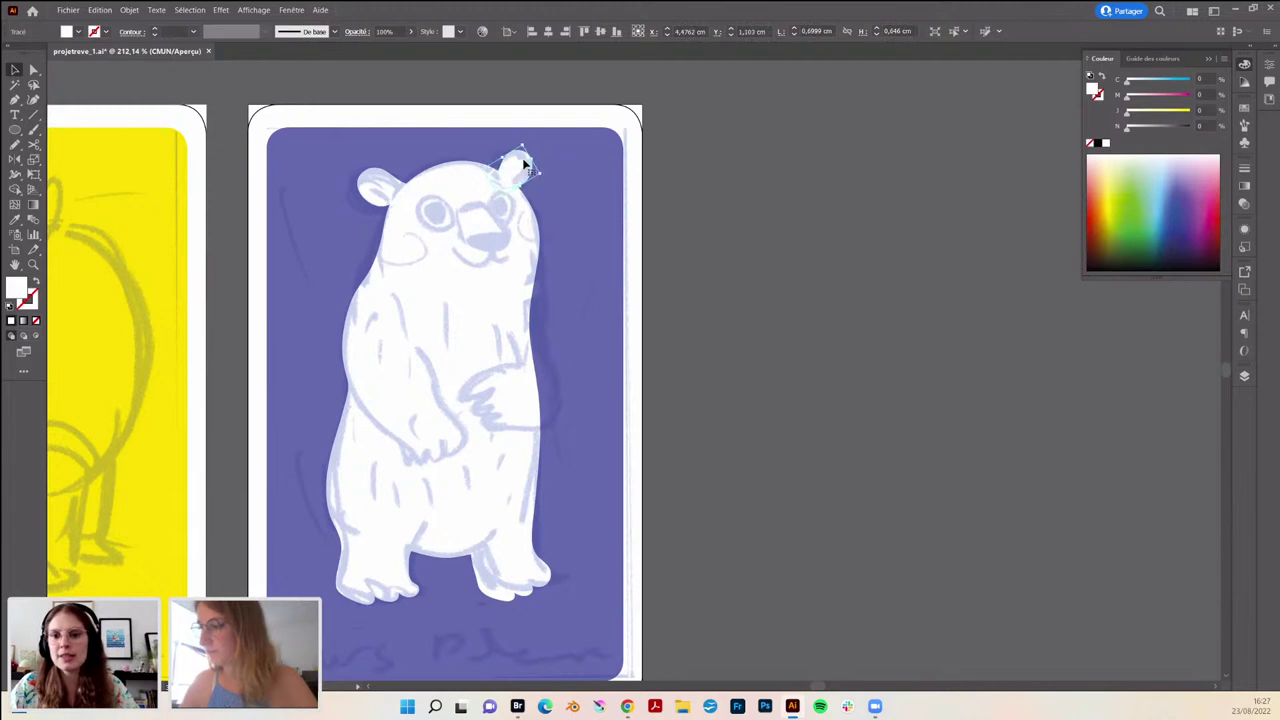
pyautogui.click(703, 360)
pyautogui.moveTo(703, 360); pyautogui.dragTo(654, 340)
pyautogui.press('n')
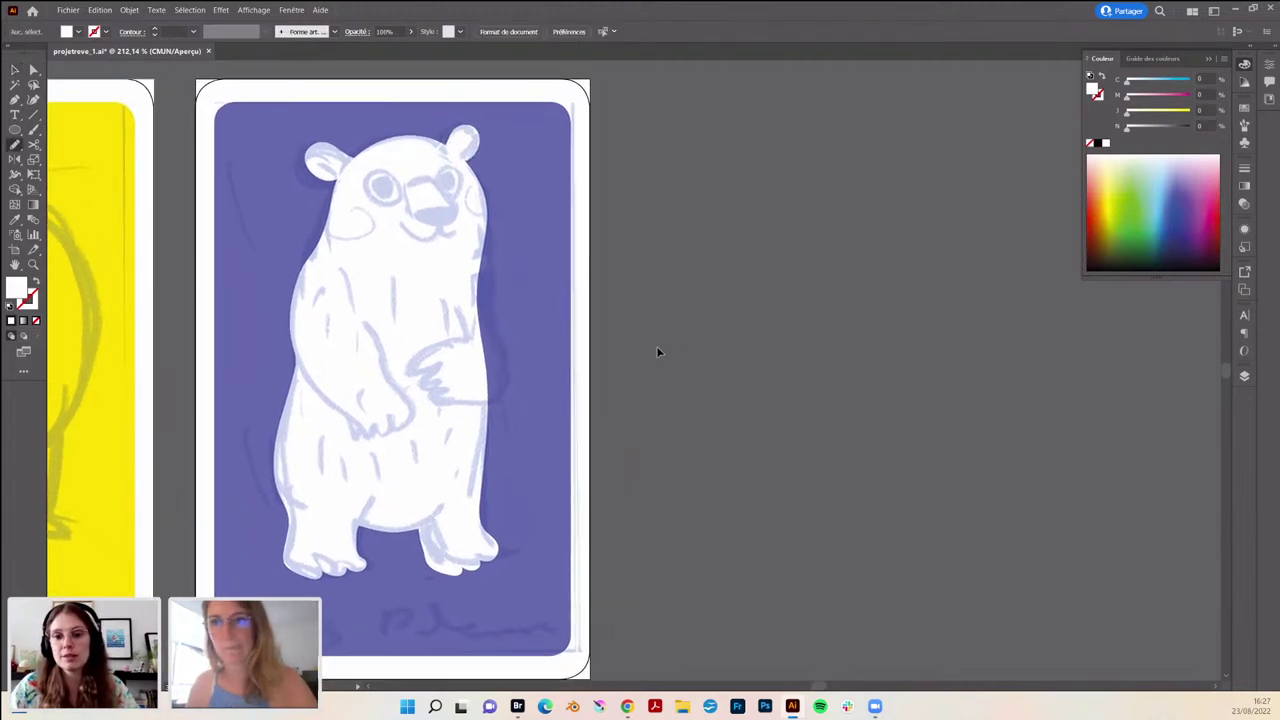
pyautogui.moveTo(408, 177)
pyautogui.mouseDown()
pyautogui.moveTo(436, 171)
pyautogui.moveTo(417, 192)
pyautogui.mouseUp()
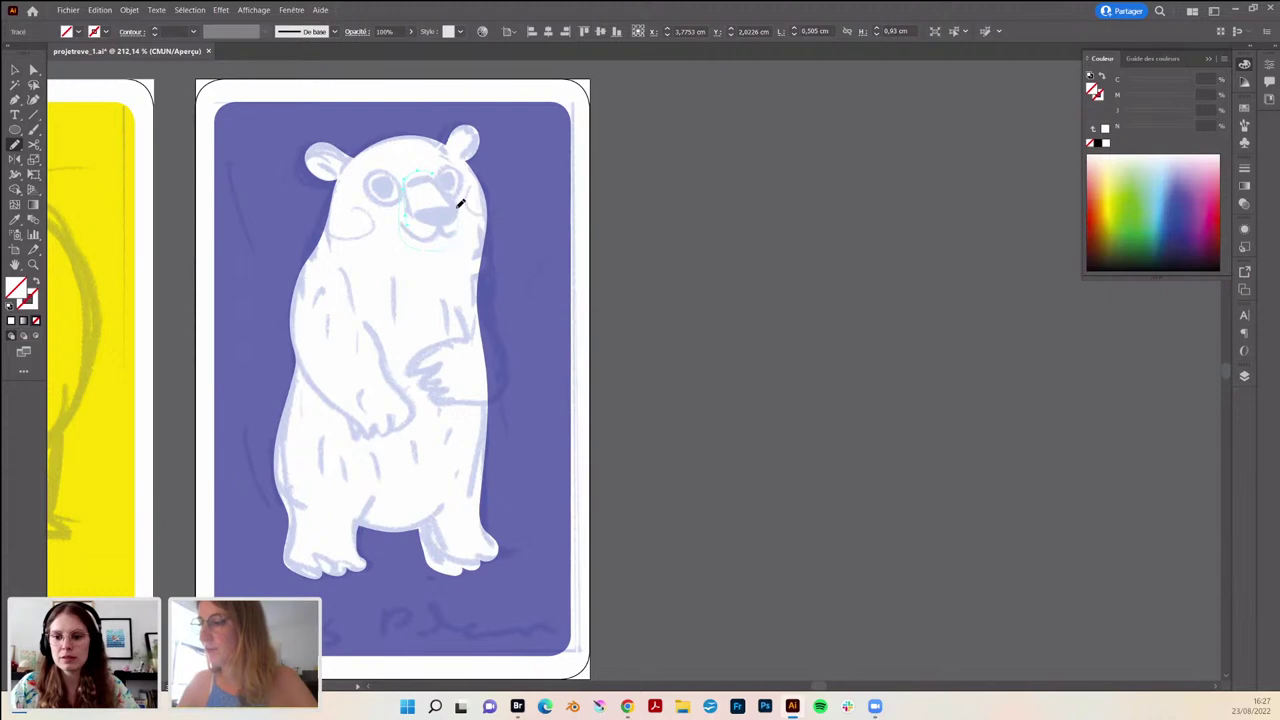
# - Close the muzzle outline around the nose and fill it pale grey with the CMYK K slider
pyautogui.moveTo(432, 170); pyautogui.dragTo(437, 176)
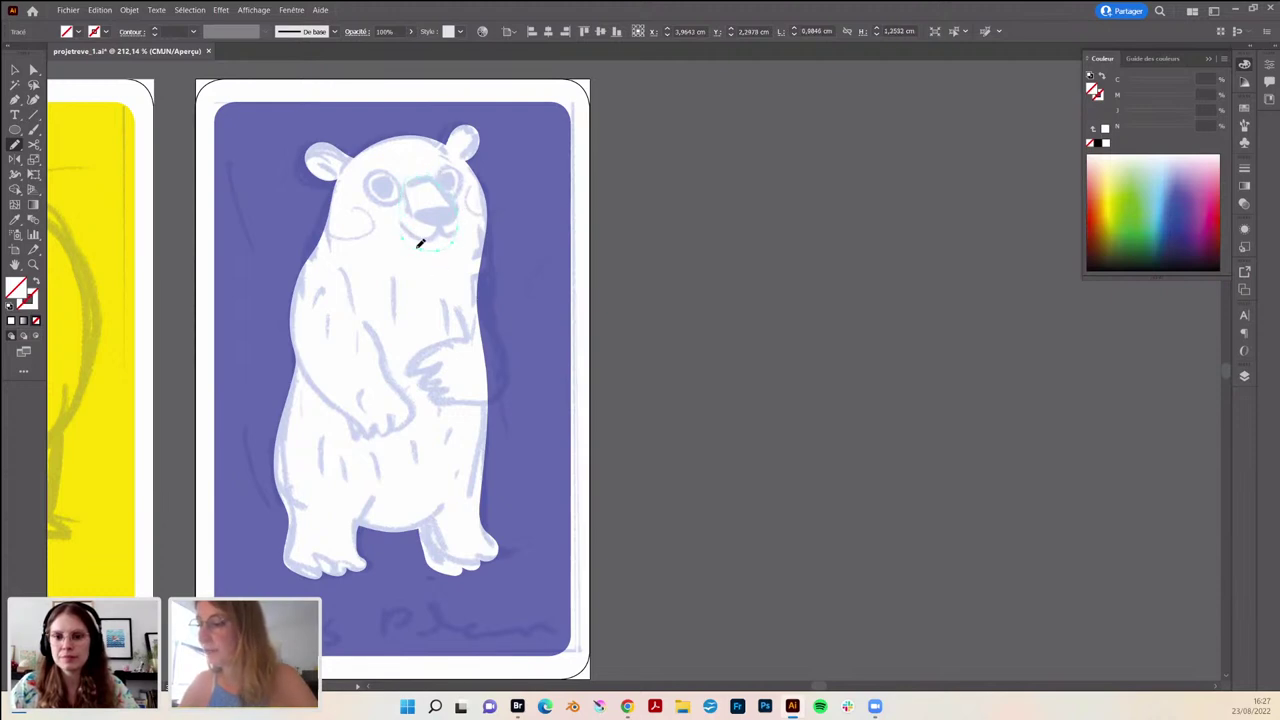
pyautogui.moveTo(457, 238); pyautogui.dragTo(460, 226)
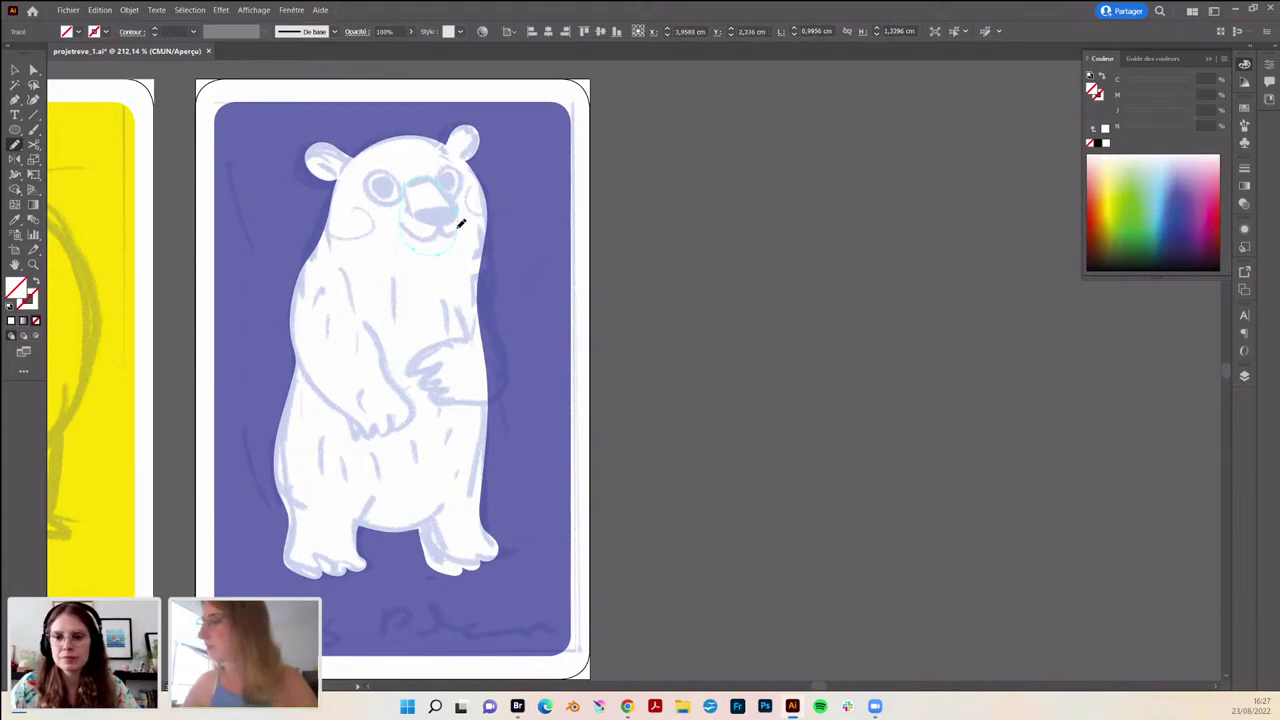
pyautogui.click(1104, 127)
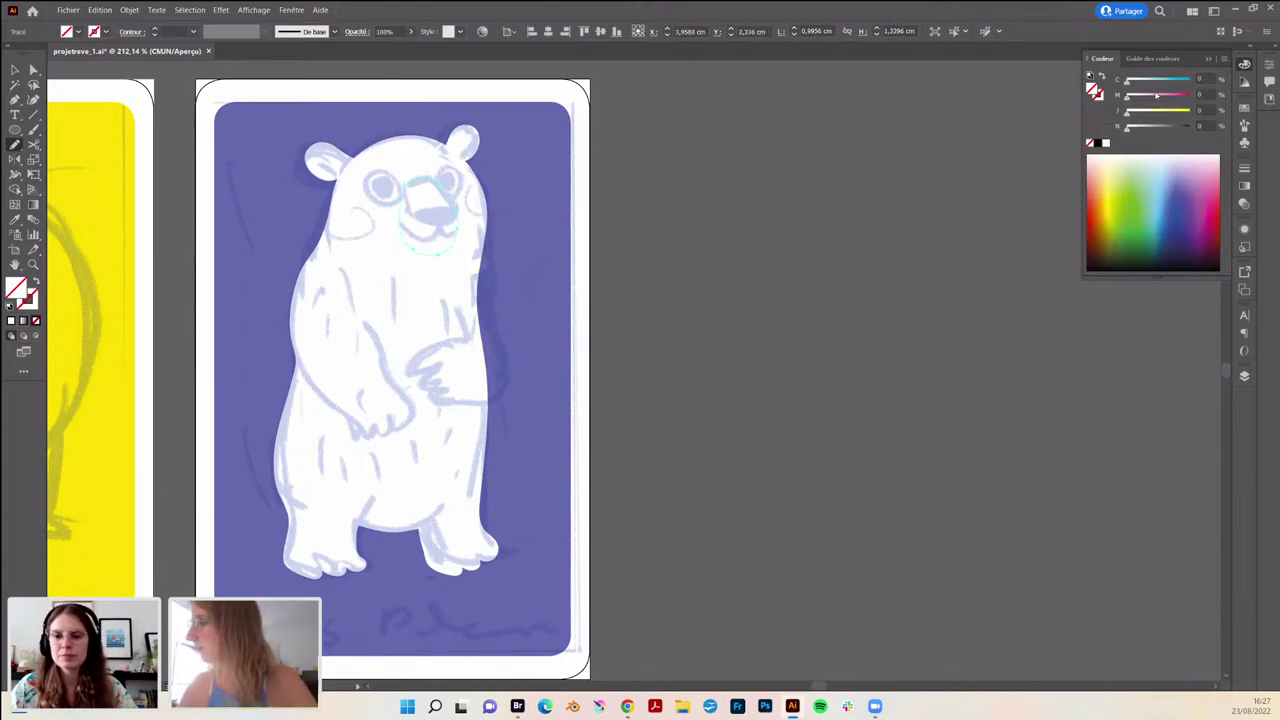
pyautogui.click(1135, 128)
pyautogui.moveTo(1135, 128); pyautogui.dragTo(1134, 81)
pyautogui.moveTo(1127, 130); pyautogui.dragTo(1133, 129)
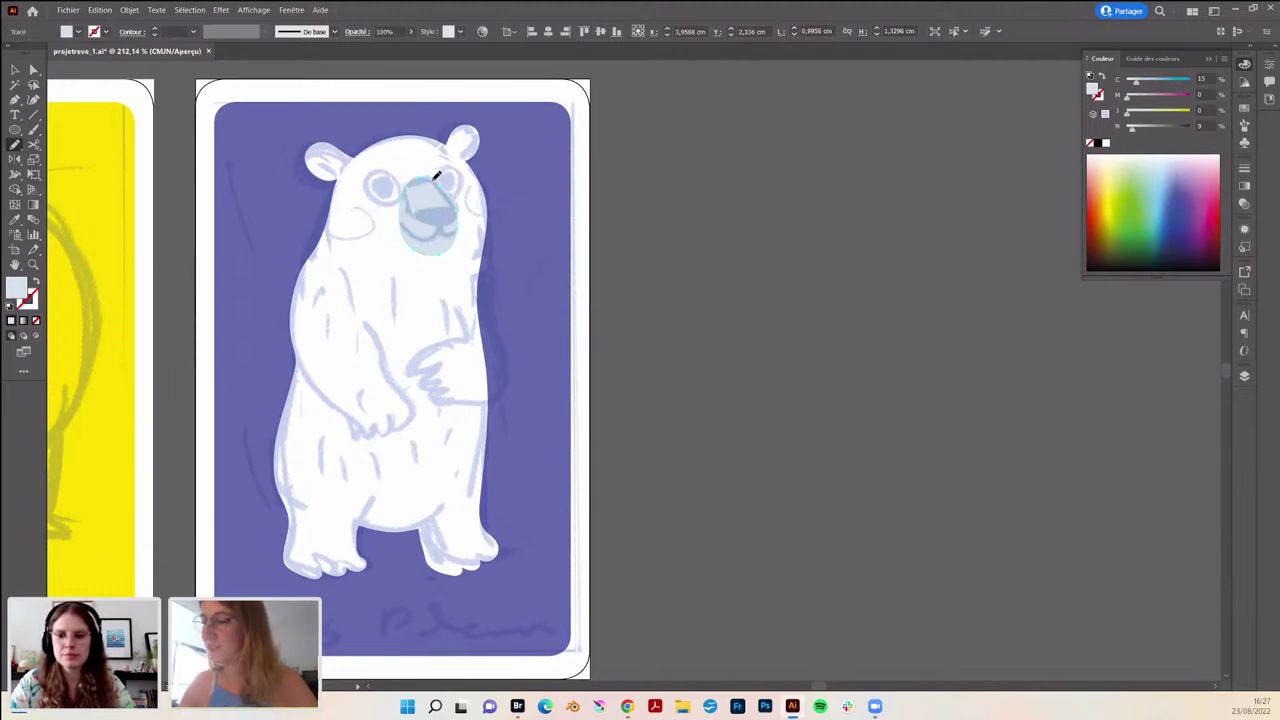
pyautogui.moveTo(421, 177); pyautogui.dragTo(424, 200)
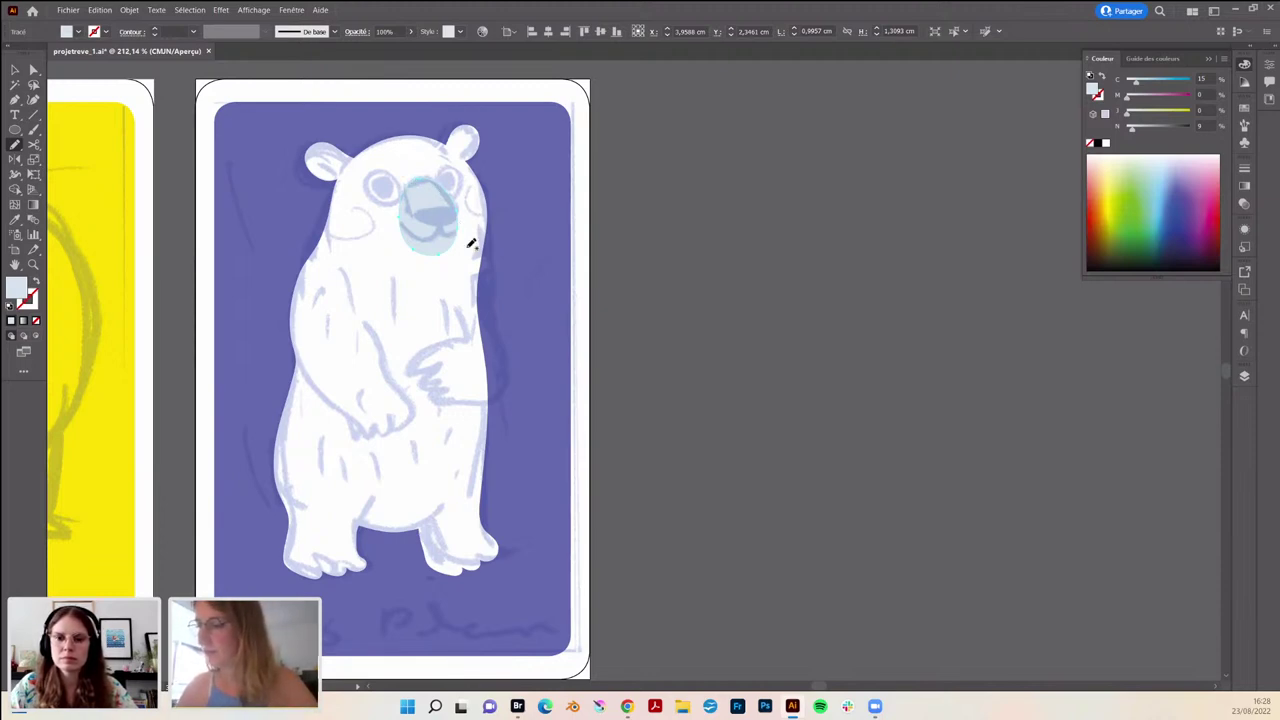
pyautogui.keyDown('ctrl'); pyautogui.click(625, 258); pyautogui.keyUp('ctrl')
# - Draw a triangular nose on the muzzle and fill it slate grey at C 33, K 70
pyautogui.scroll(2, 440, 205)
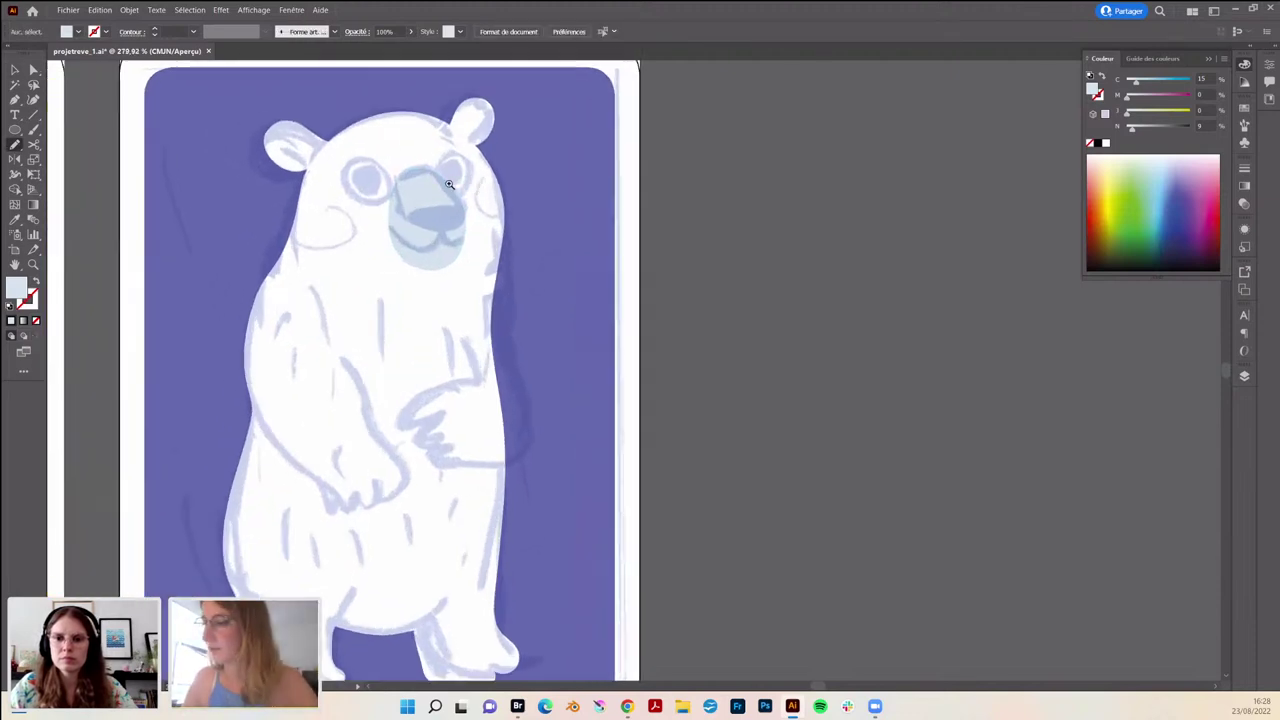
pyautogui.moveTo(416, 201)
pyautogui.mouseDown()
pyautogui.moveTo(414, 214)
pyautogui.moveTo(443, 229)
pyautogui.moveTo(467, 198)
pyautogui.mouseUp()
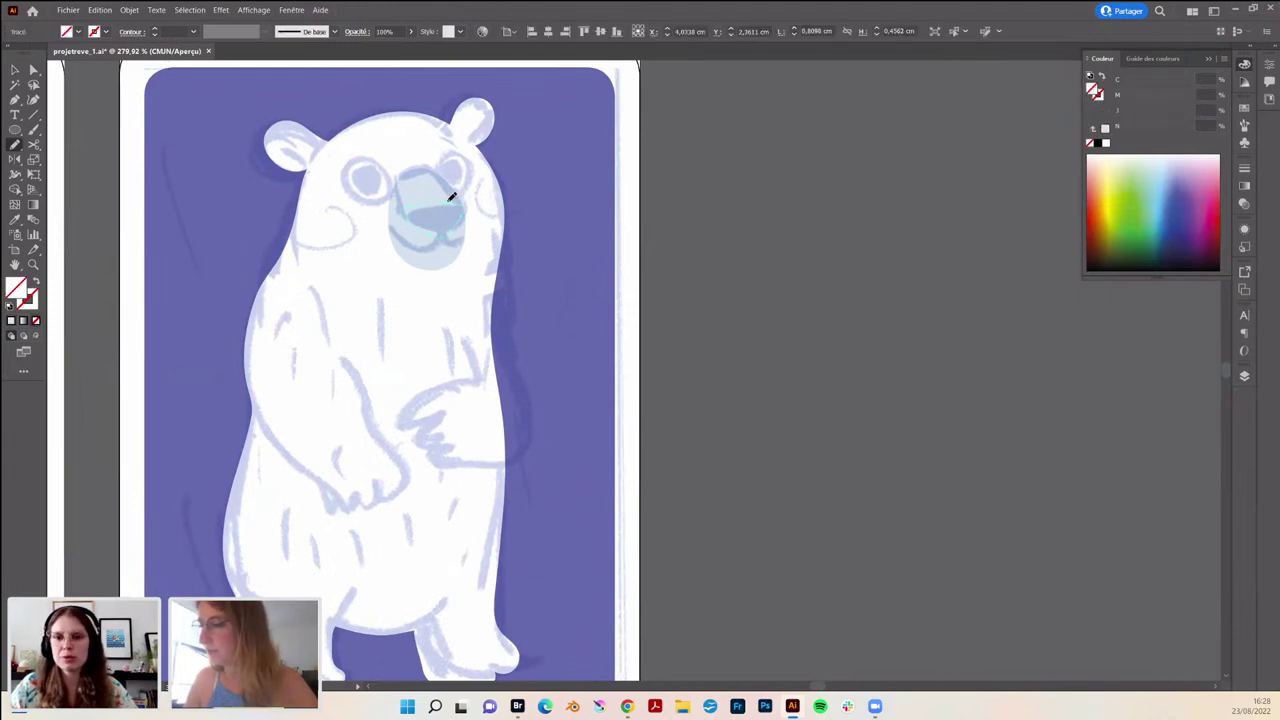
pyautogui.moveTo(423, 209); pyautogui.dragTo(468, 198)
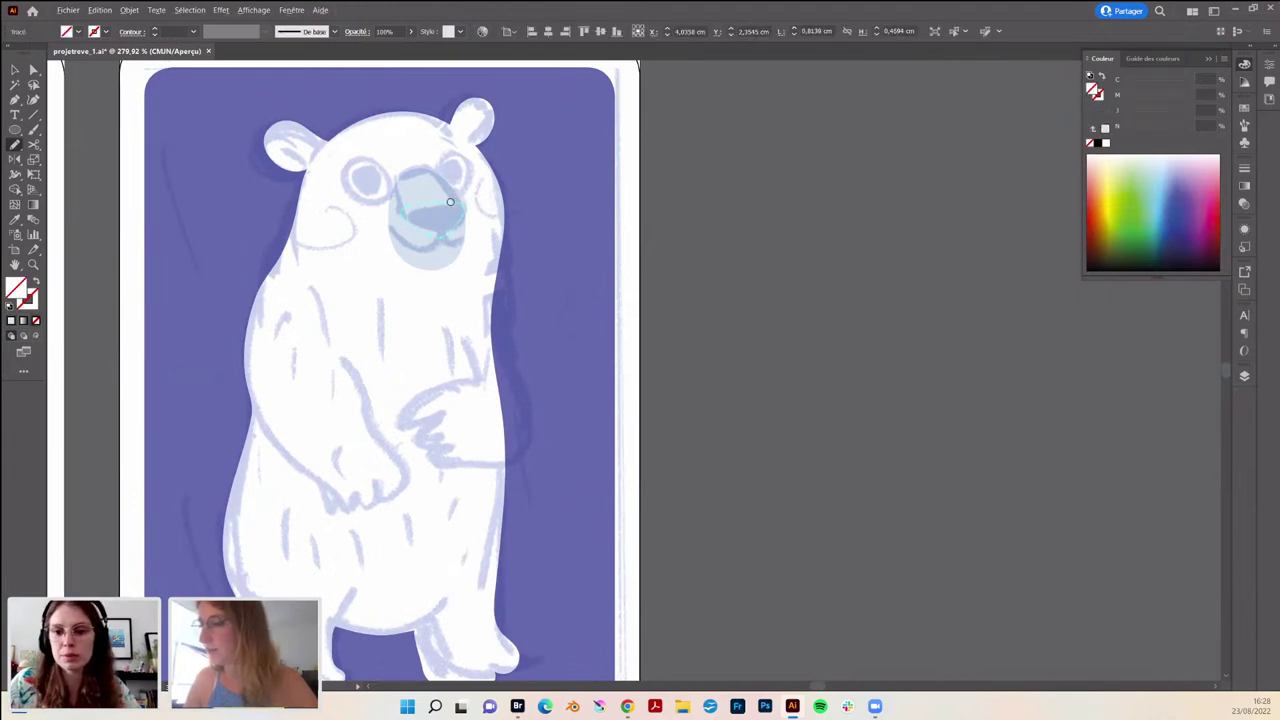
pyautogui.click(1104, 130)
pyautogui.moveTo(1152, 128); pyautogui.dragTo(1167, 128)
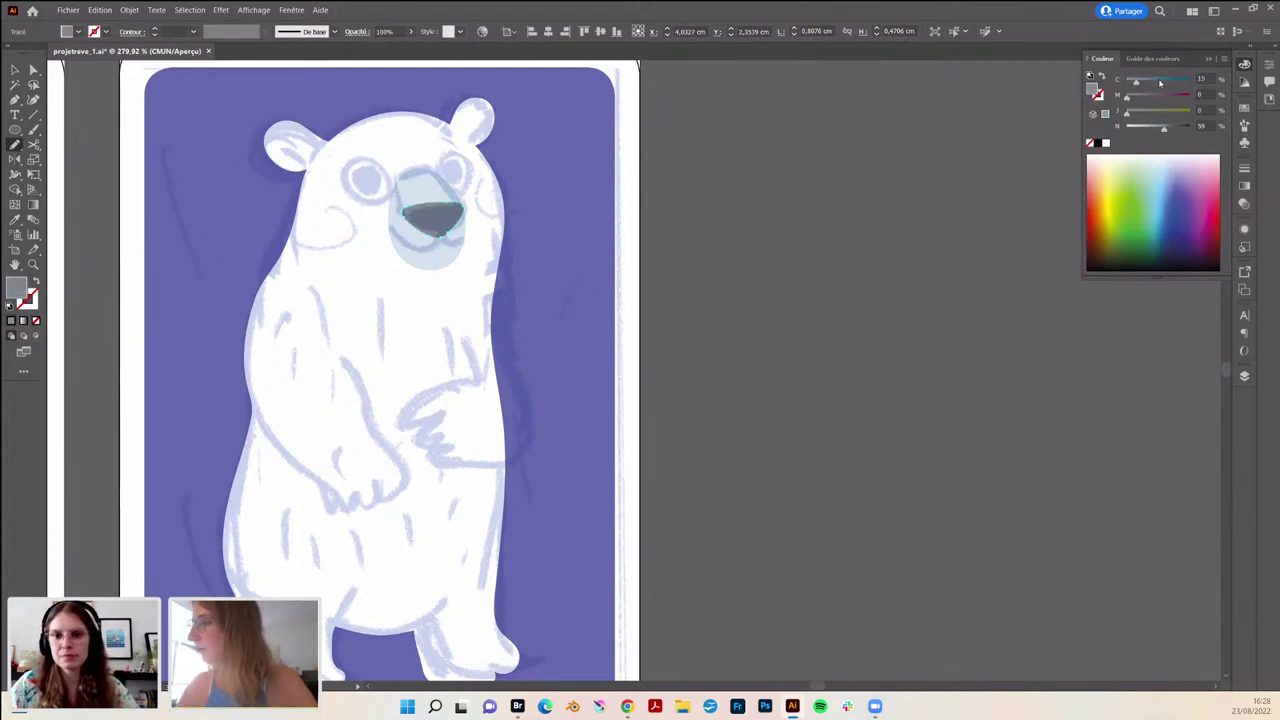
pyautogui.click(1149, 80)
pyautogui.click(1173, 128)
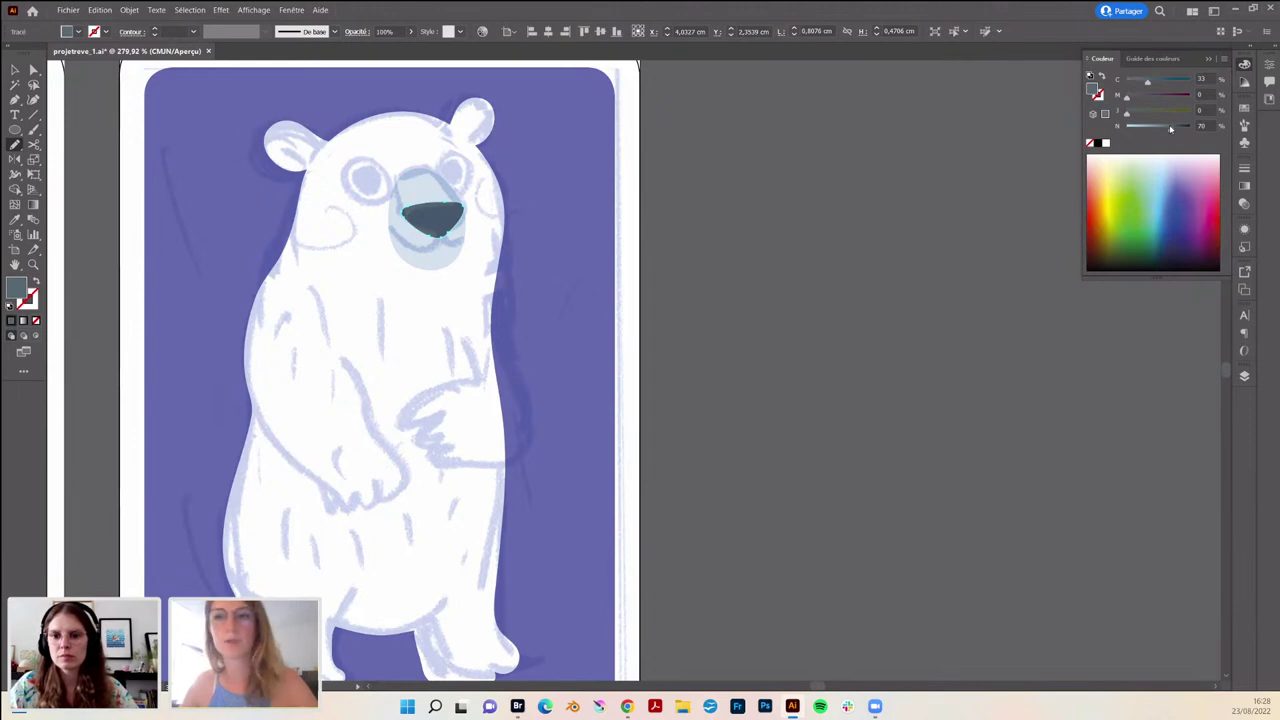
pyautogui.click(17, 74)
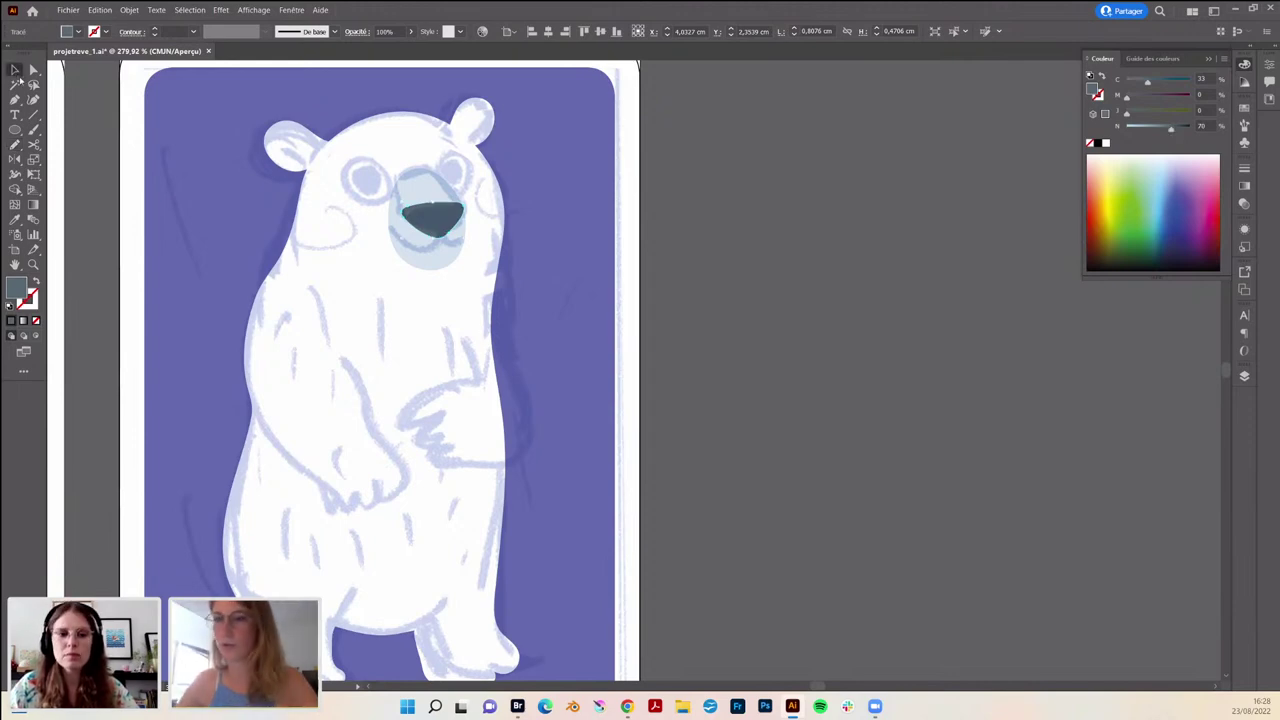
pyautogui.click(700, 268)
# - Nudge the bear's nose into place on the muzzle
pyautogui.scroll(-1, 536, 242)
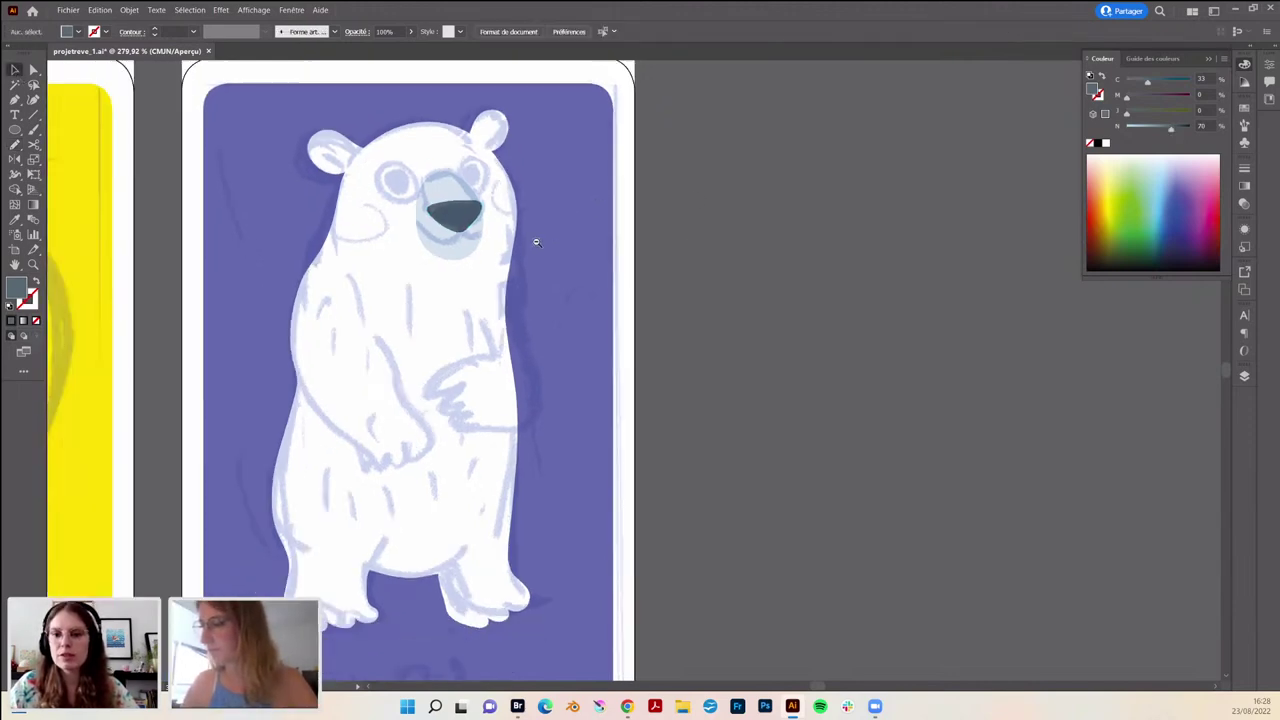
pyautogui.scroll(1, 536, 242)
pyautogui.scroll(1, 500, 225)
pyautogui.scroll(1, 465, 210)
pyautogui.scroll(1, 444, 201)
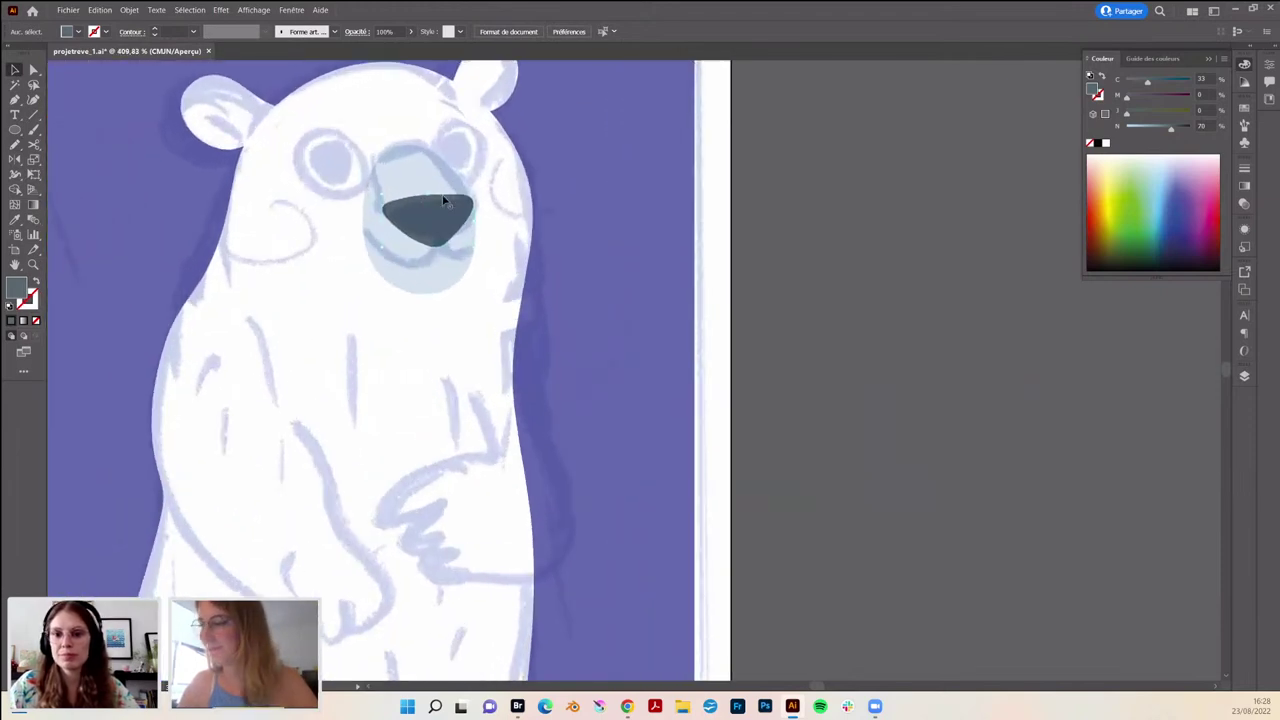
pyautogui.moveTo(444, 201); pyautogui.dragTo(455, 209)
pyautogui.click(720, 234)
# - Paint a light blue highlight stroke inside the bear's left ear
pyautogui.press('b')
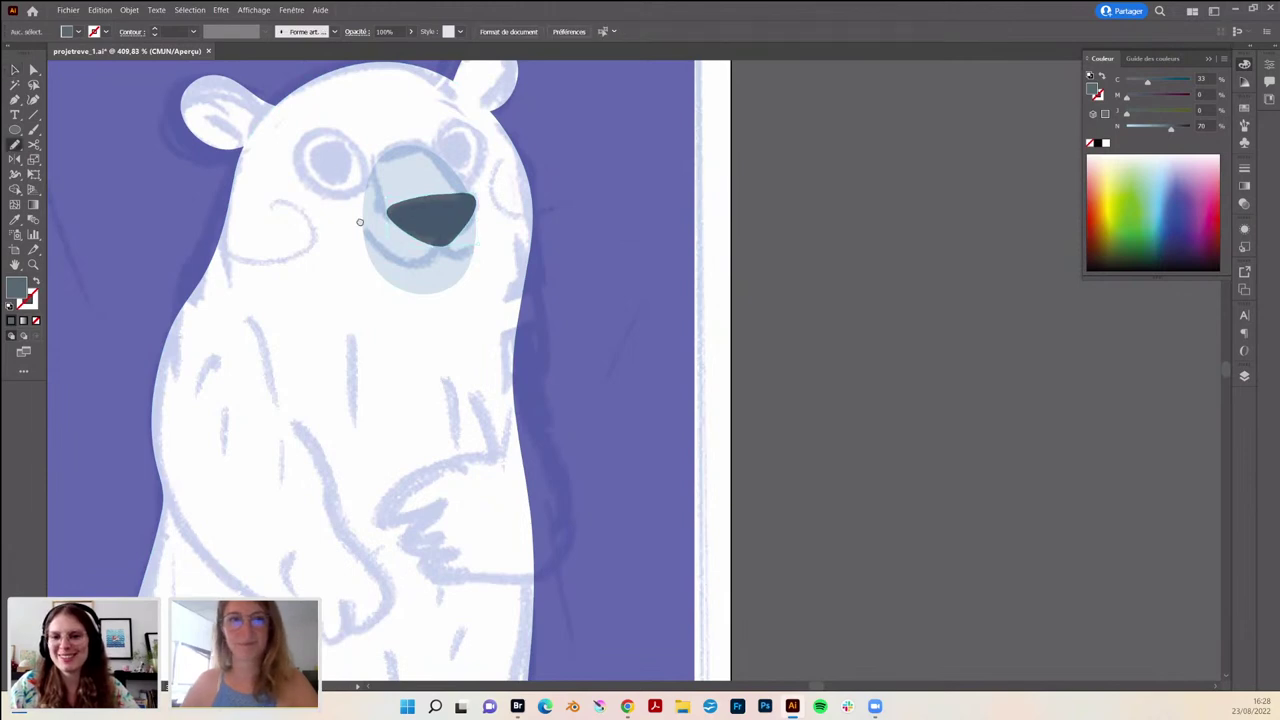
pyautogui.scroll(3, 360, 221)
pyautogui.hscroll(-2, 345, 215)
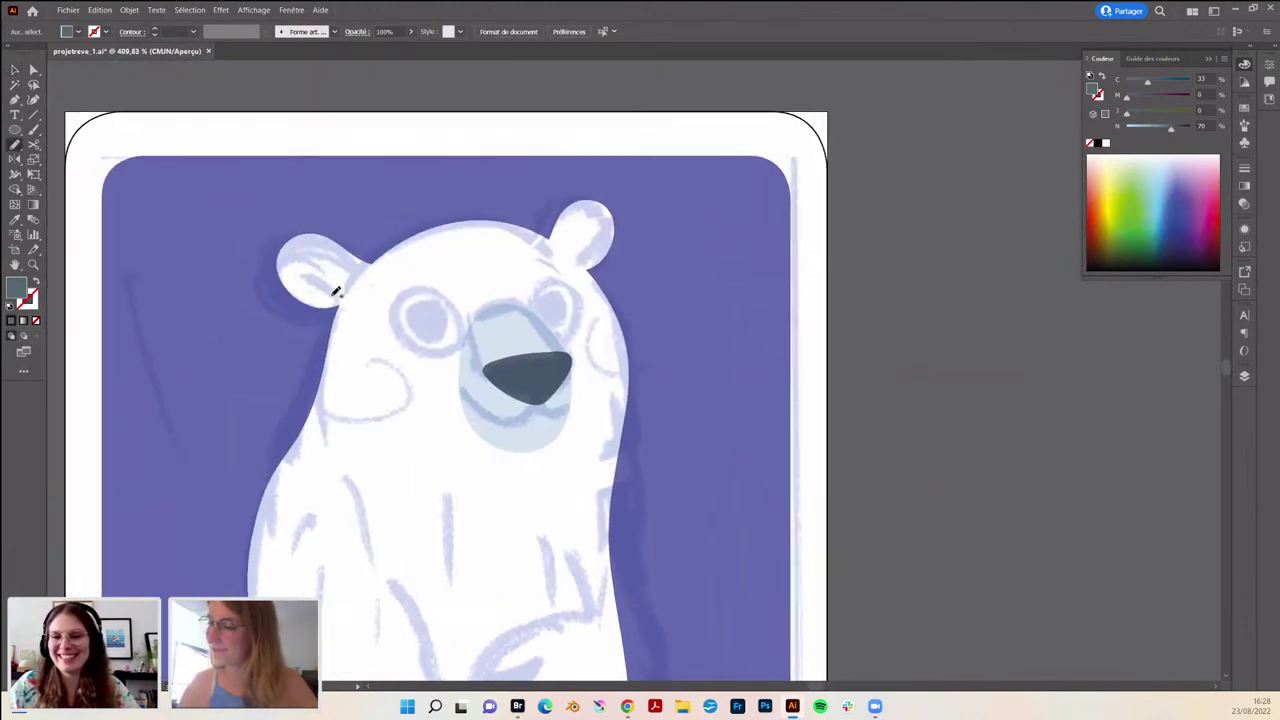
pyautogui.moveTo(336, 291); pyautogui.dragTo(354, 278)
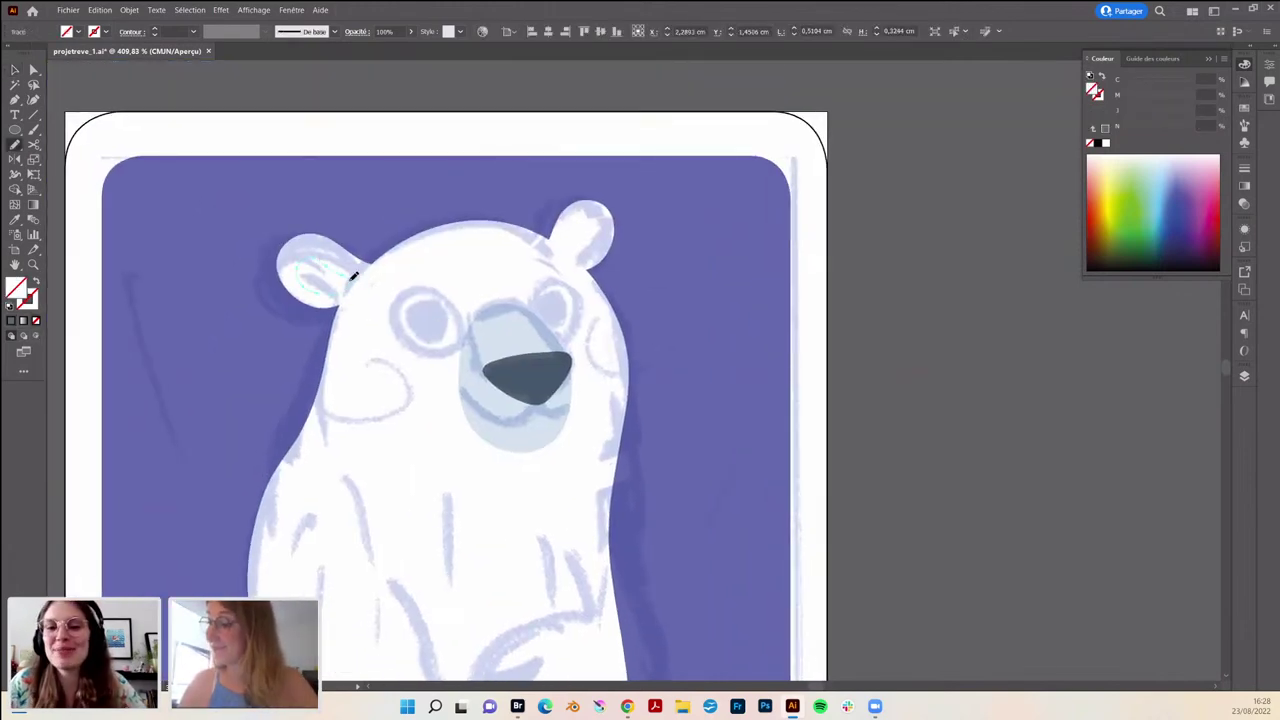
pyautogui.click(1160, 158)
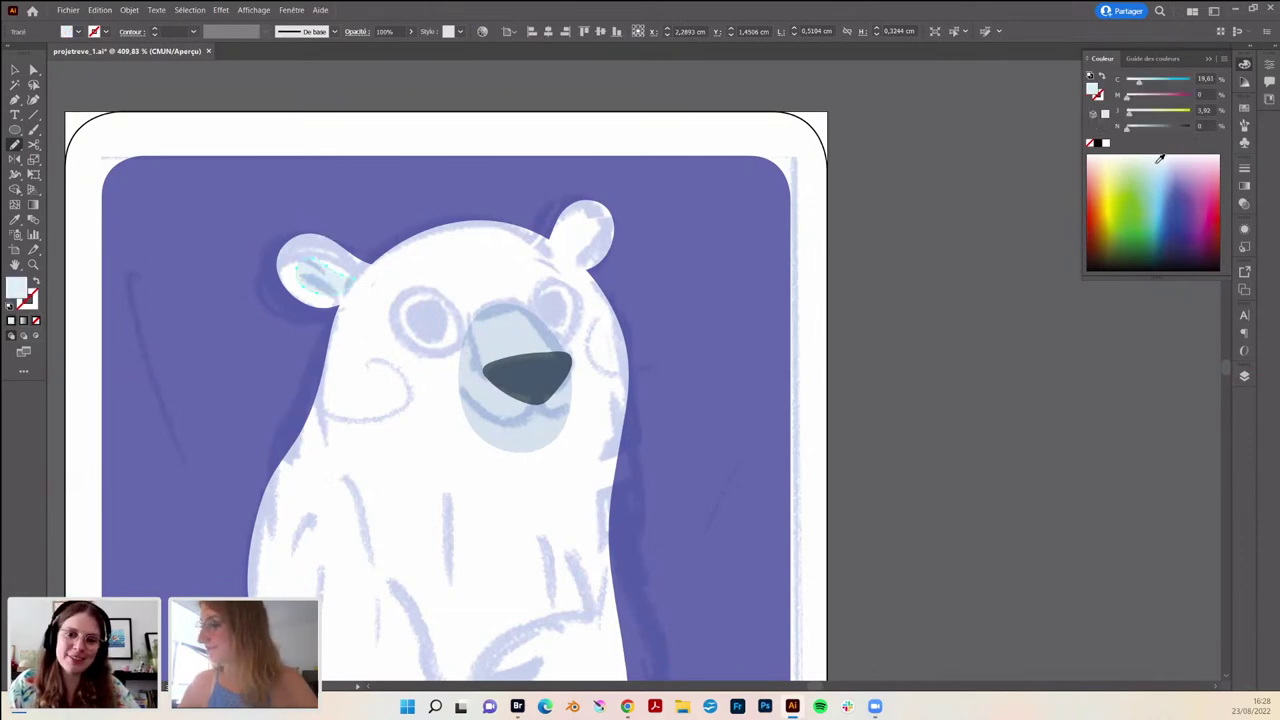
pyautogui.moveTo(1128, 127); pyautogui.dragTo(1132, 129)
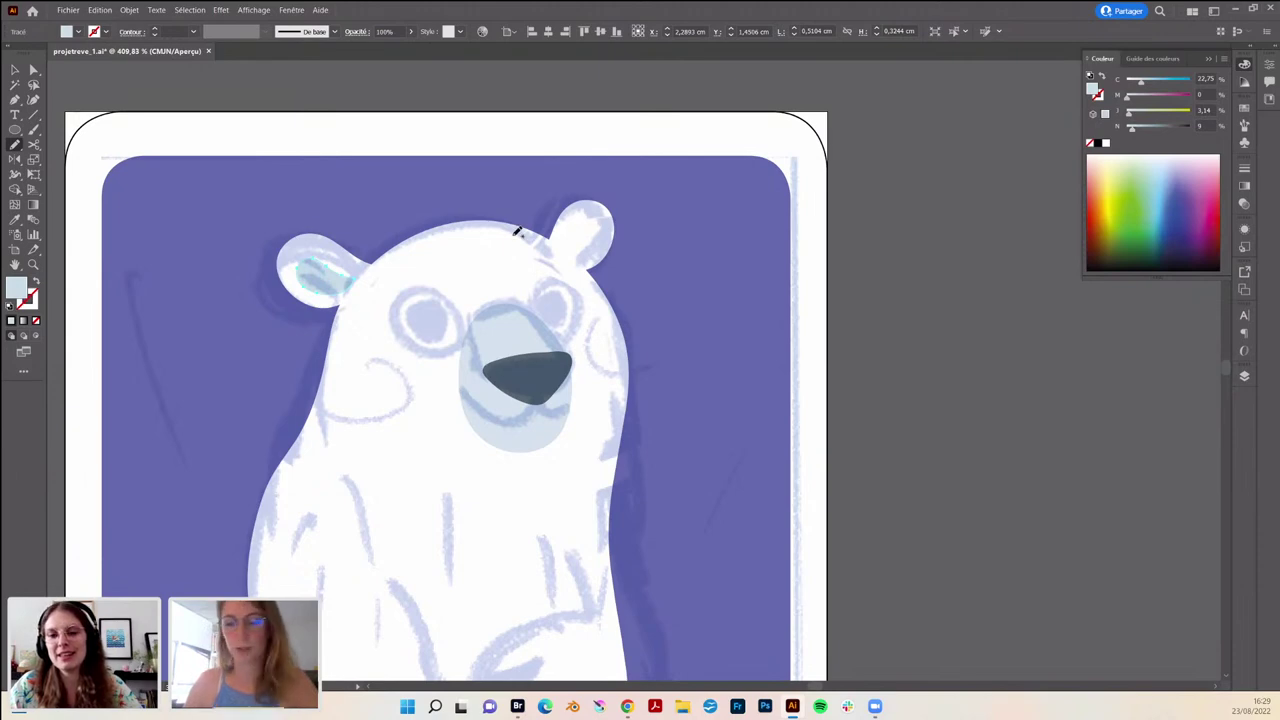
# - Rotate and position a matching light-blue highlight to fit inside the right ear
pyautogui.press('v')
pyautogui.click(571, 243)
pyautogui.press('r')
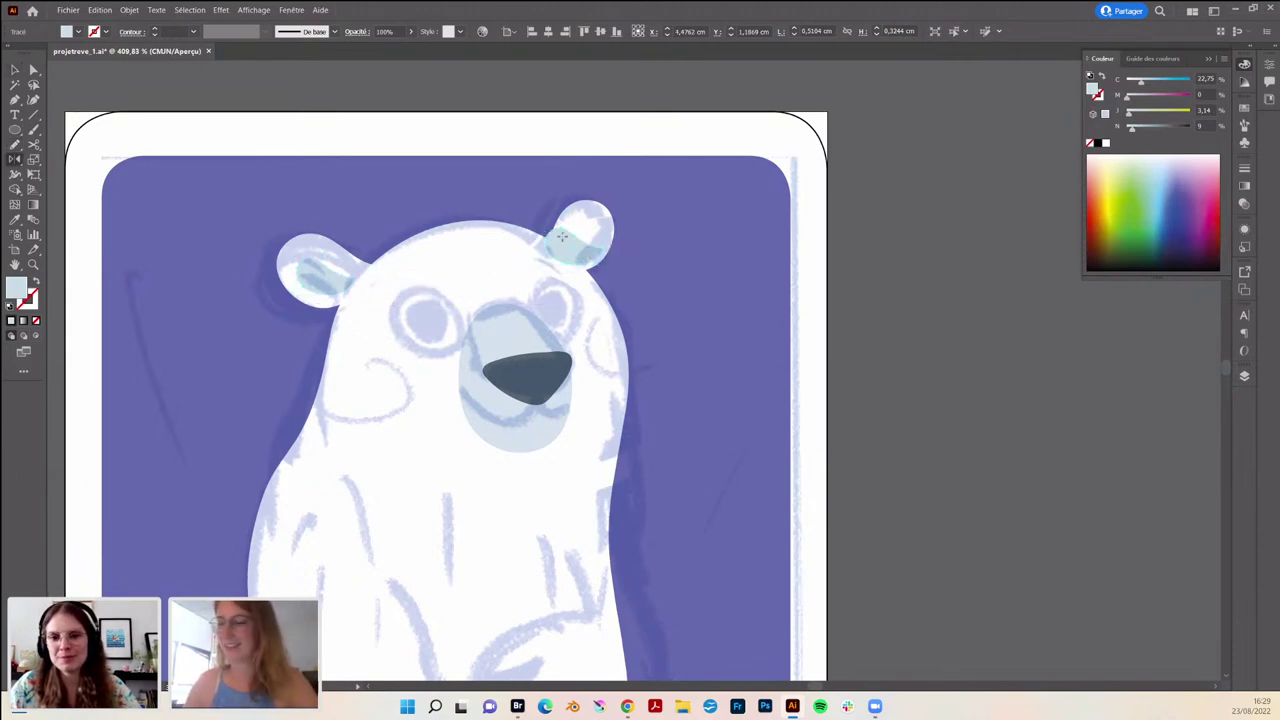
pyautogui.moveTo(608, 252)
pyautogui.mouseDown()
pyautogui.moveTo(605, 213)
pyautogui.moveTo(612, 228)
pyautogui.mouseUp()
pyautogui.press('v')
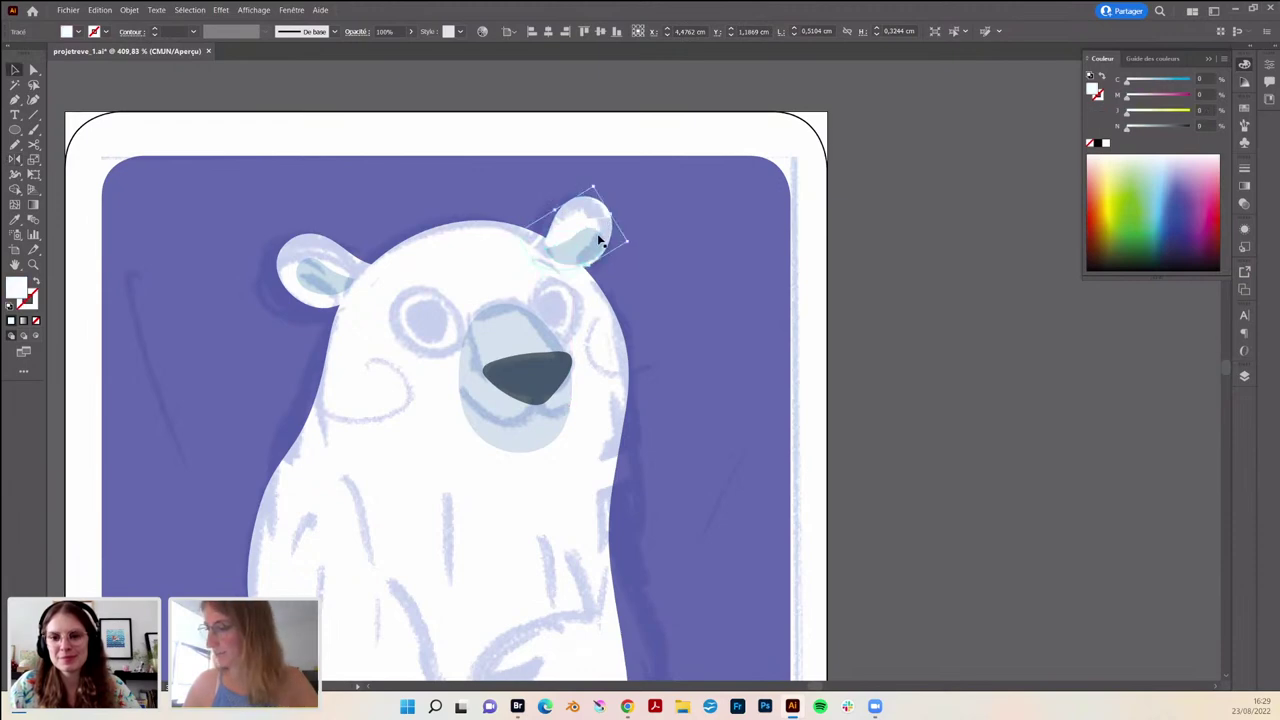
pyautogui.click(594, 248)
pyautogui.click(597, 243)
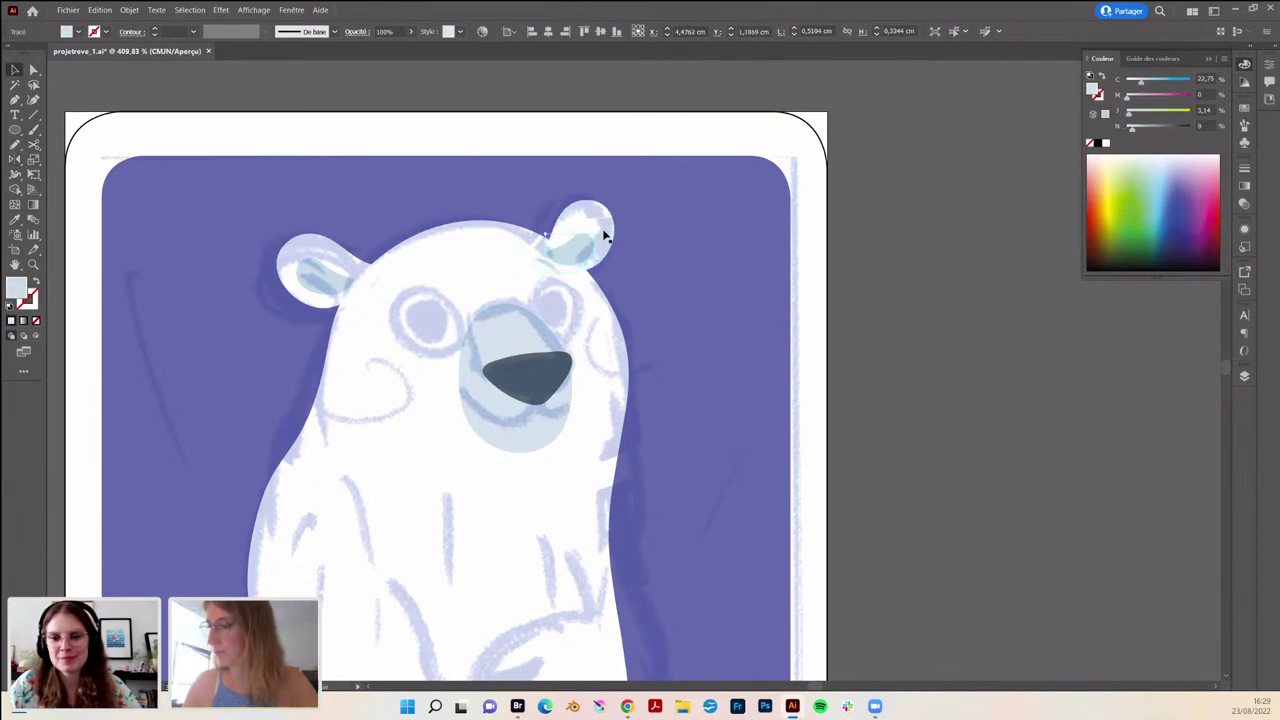
pyautogui.moveTo(601, 233); pyautogui.dragTo(613, 205)
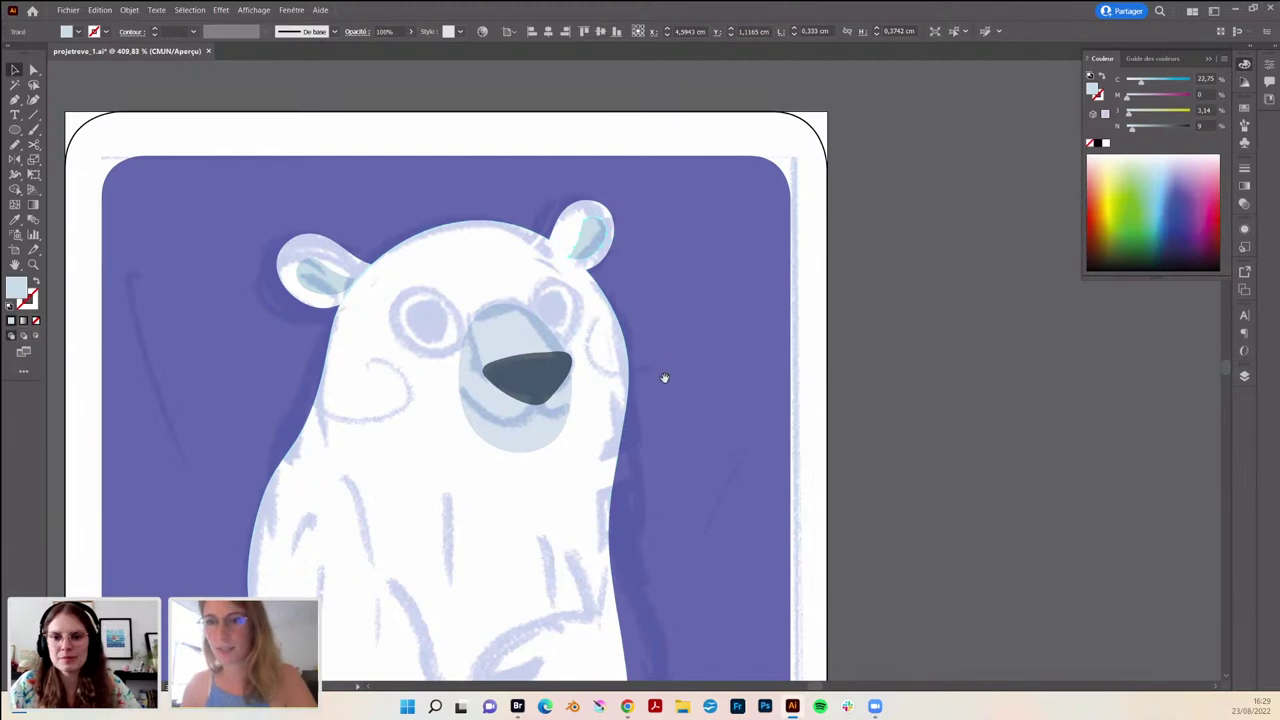
pyautogui.moveTo(663, 377); pyautogui.dragTo(621, 341)
pyautogui.click(307, 285)
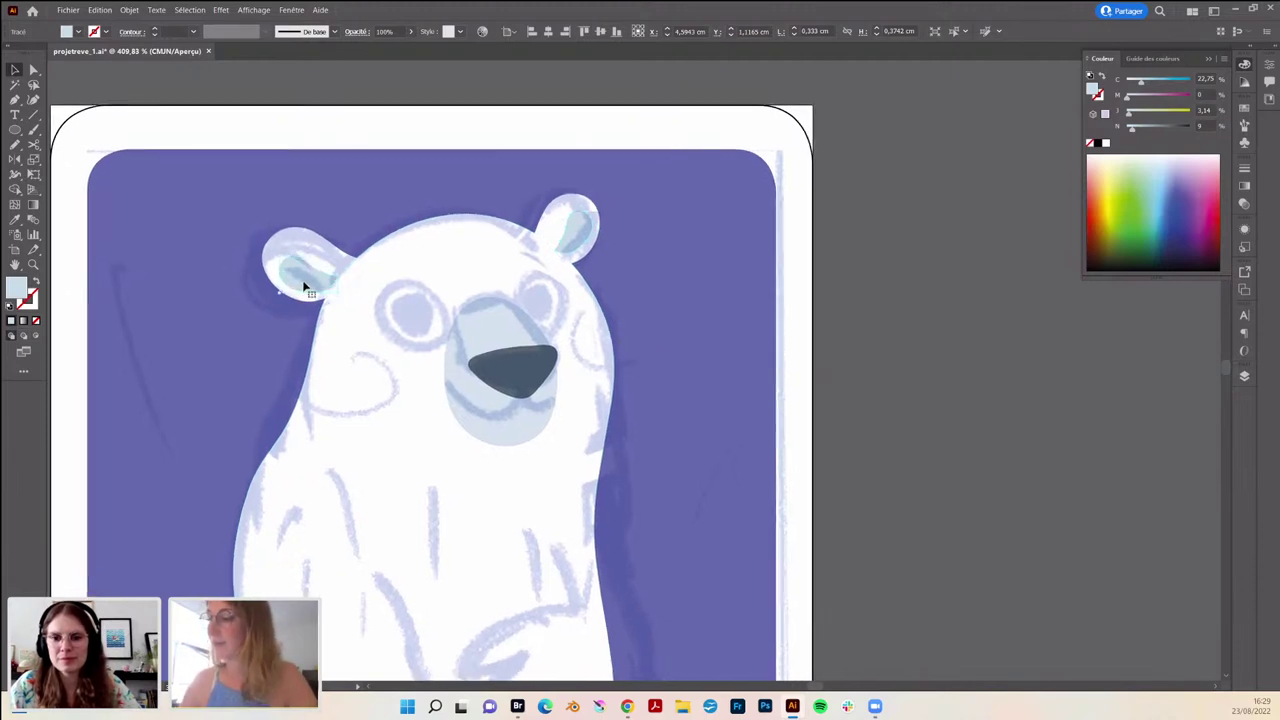
pyautogui.moveTo(573, 238); pyautogui.dragTo(578, 242)
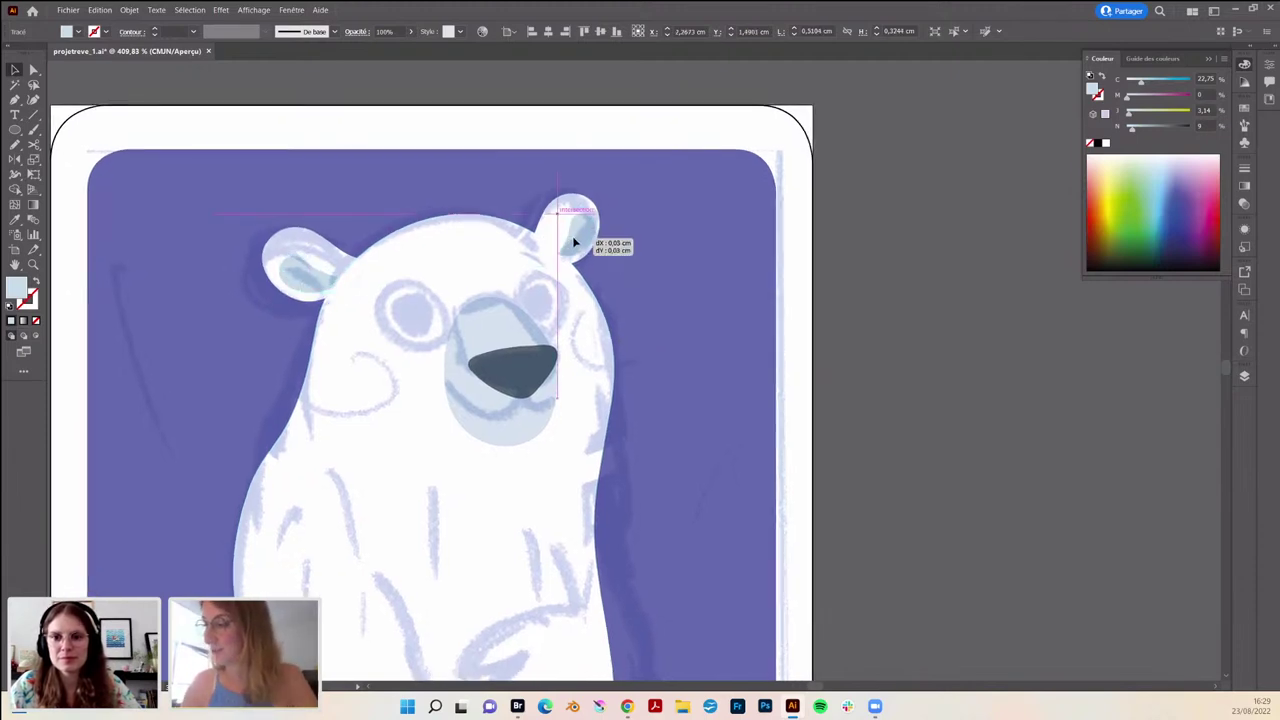
# - Pencil-draw a closed patch around the bear's left eye and fill it light blue
pyautogui.scroll(-2, 881, 347)
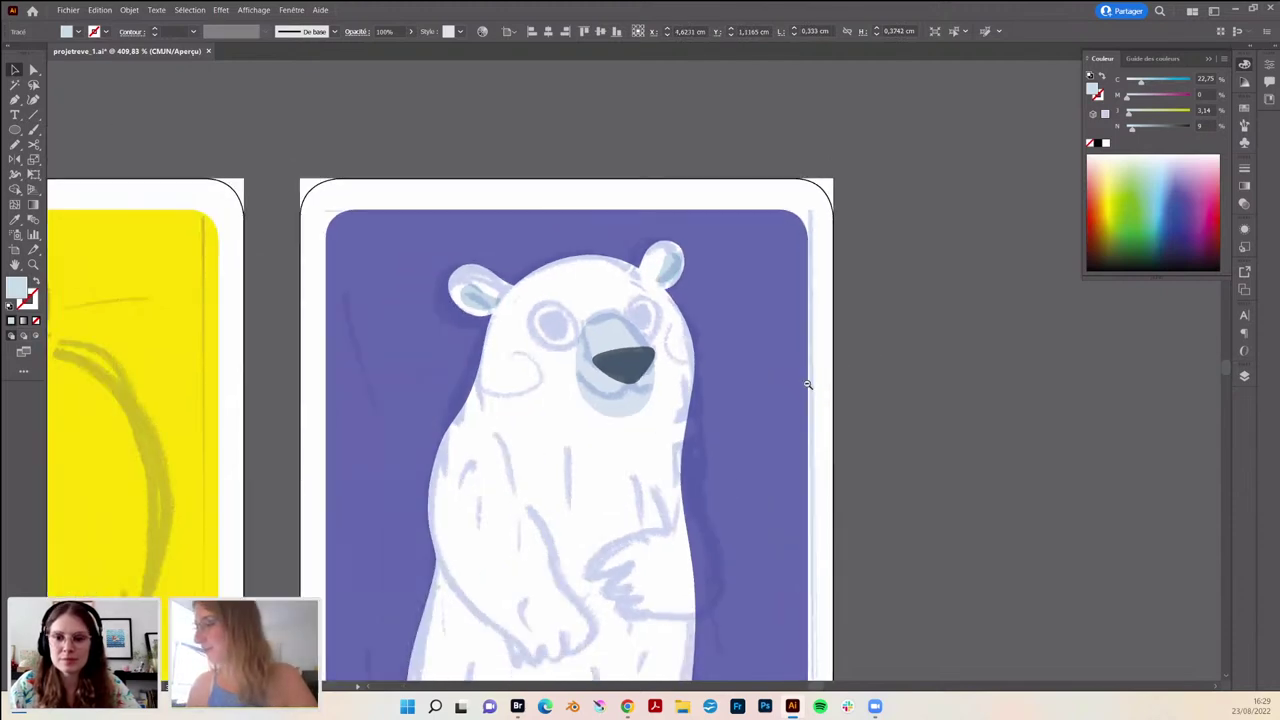
pyautogui.scroll(-2, 809, 380)
pyautogui.moveTo(854, 429)
pyautogui.mouseDown()
pyautogui.moveTo(631, 383)
pyautogui.moveTo(624, 352)
pyautogui.mouseUp()
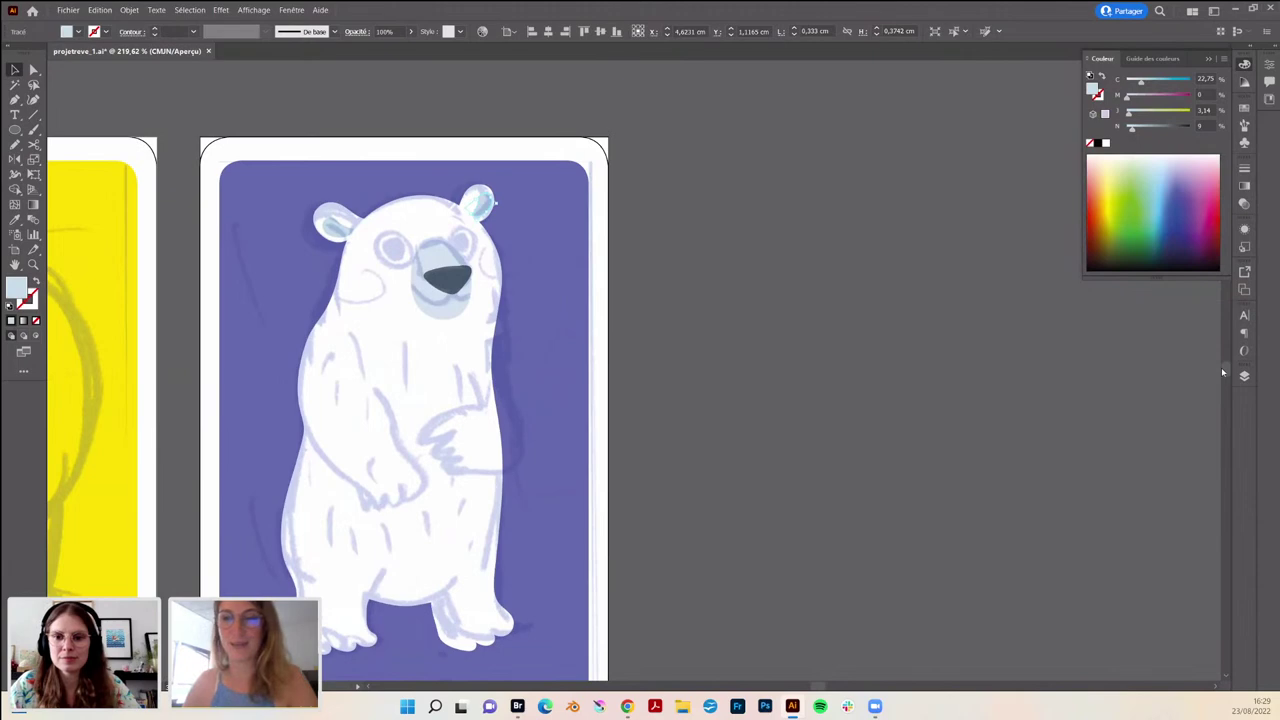
pyautogui.scroll(2, 344, 281)
pyautogui.scroll(1, 440, 245)
pyautogui.scroll(-1, 425, 270)
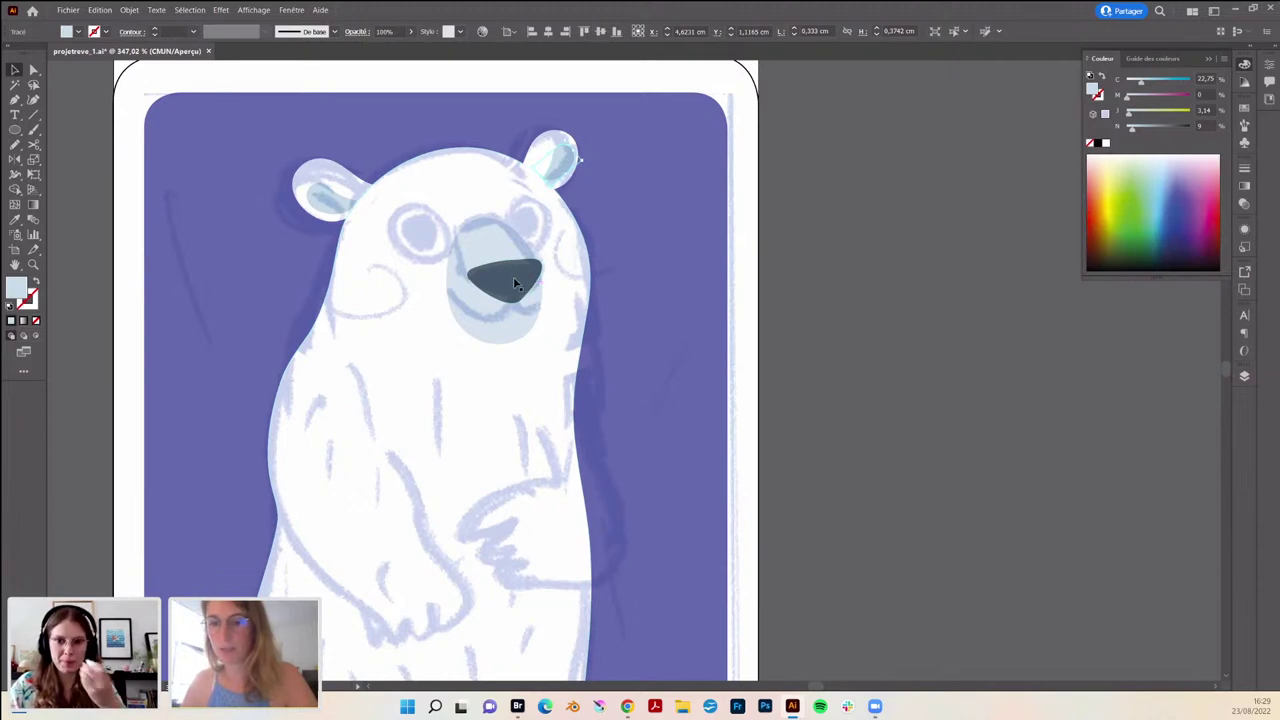
pyautogui.press('n')
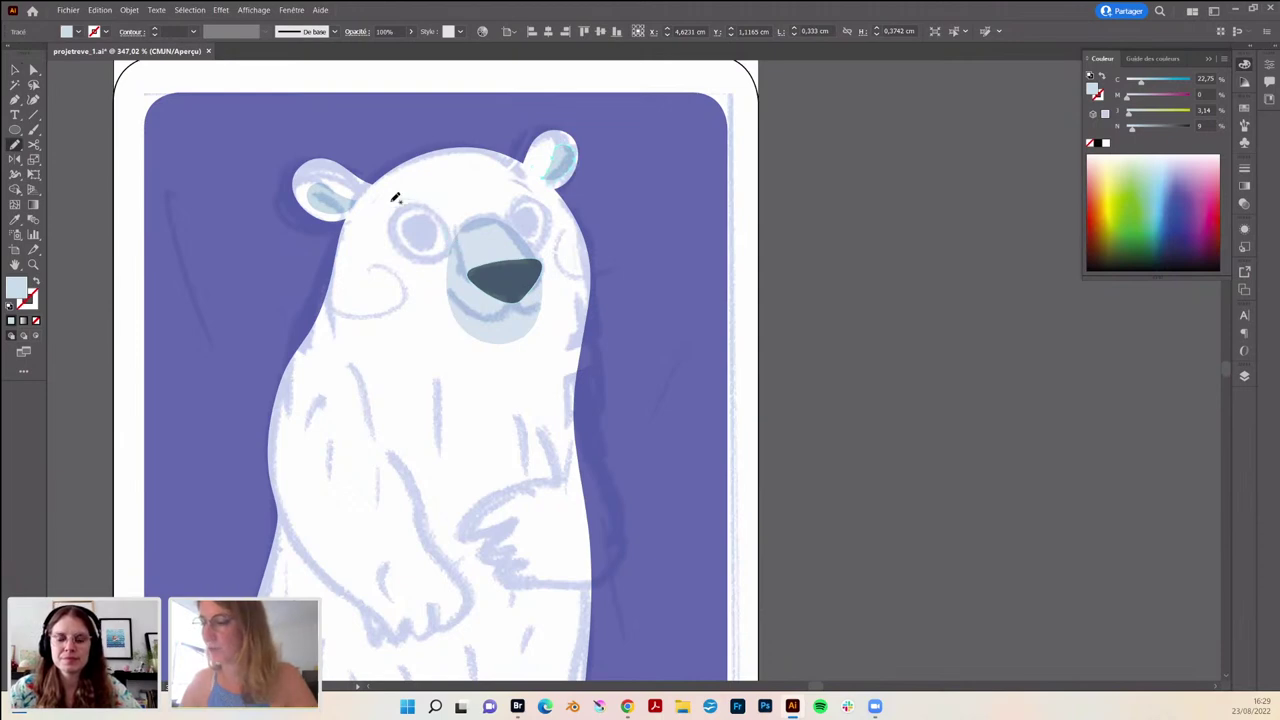
pyautogui.moveTo(447, 254)
pyautogui.mouseDown()
pyautogui.moveTo(381, 225)
pyautogui.moveTo(427, 192)
pyautogui.moveTo(390, 228)
pyautogui.mouseUp()
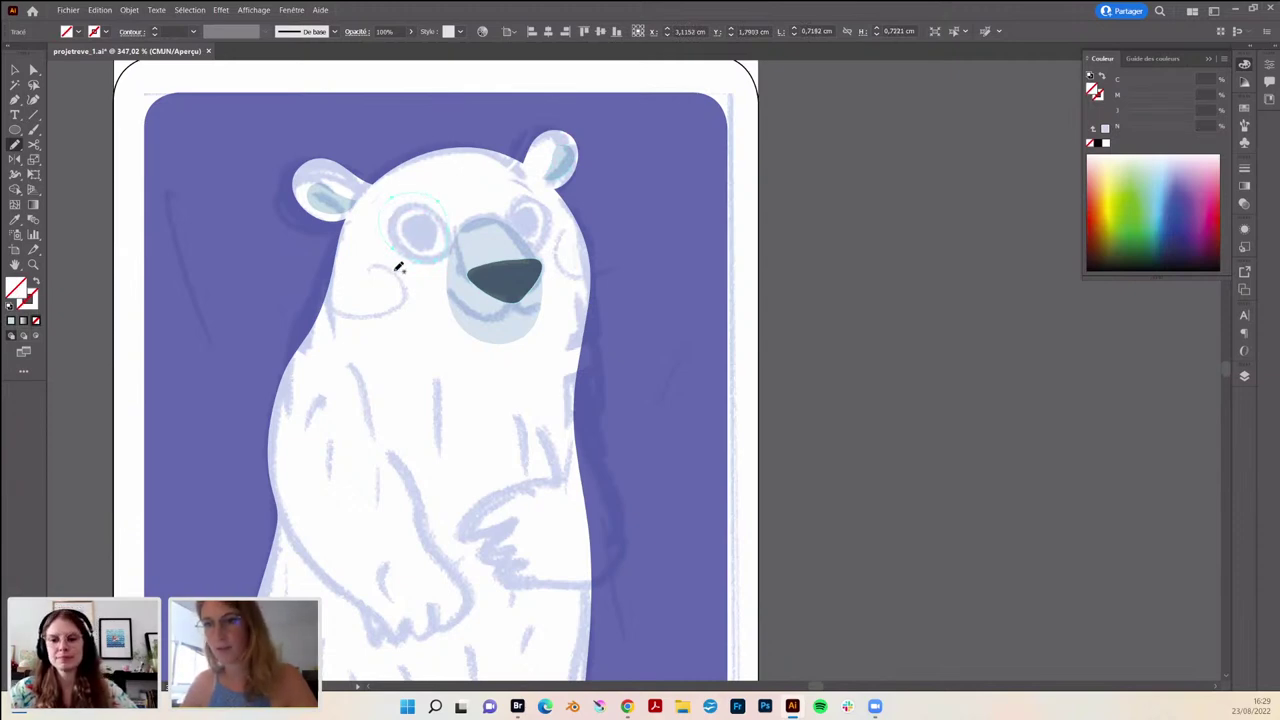
pyautogui.click(11, 321)
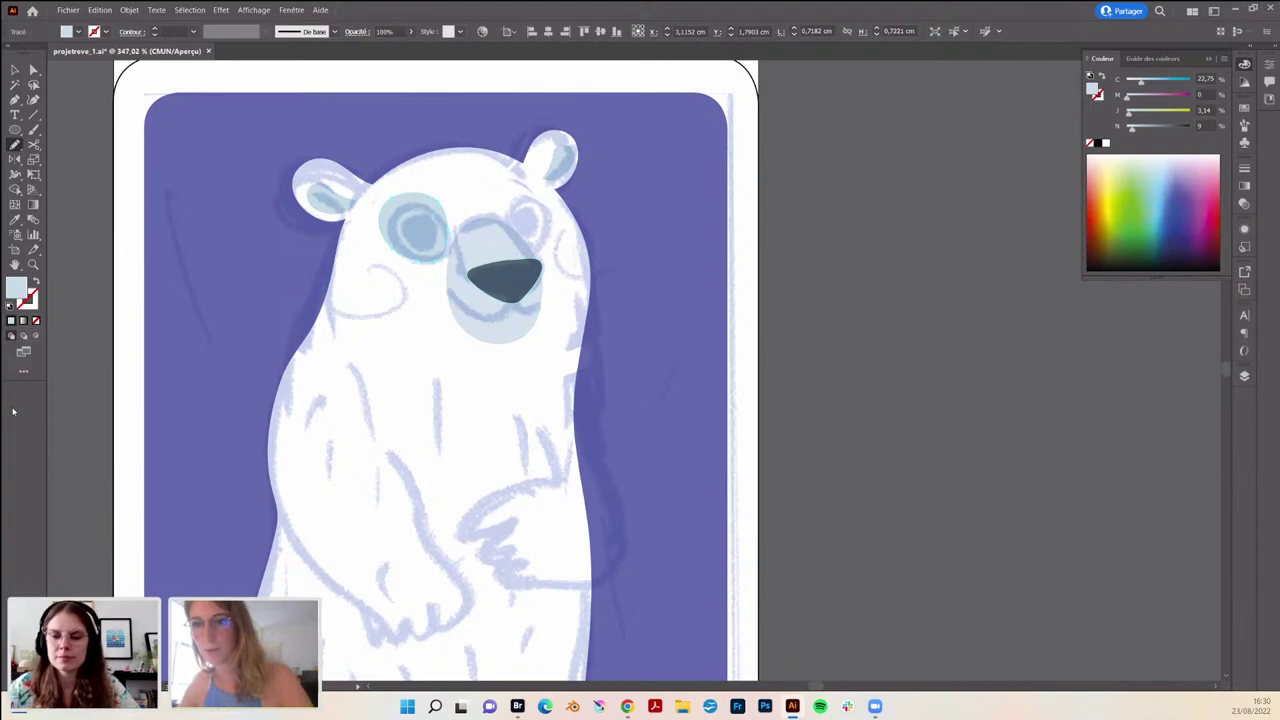
pyautogui.click(15, 70)
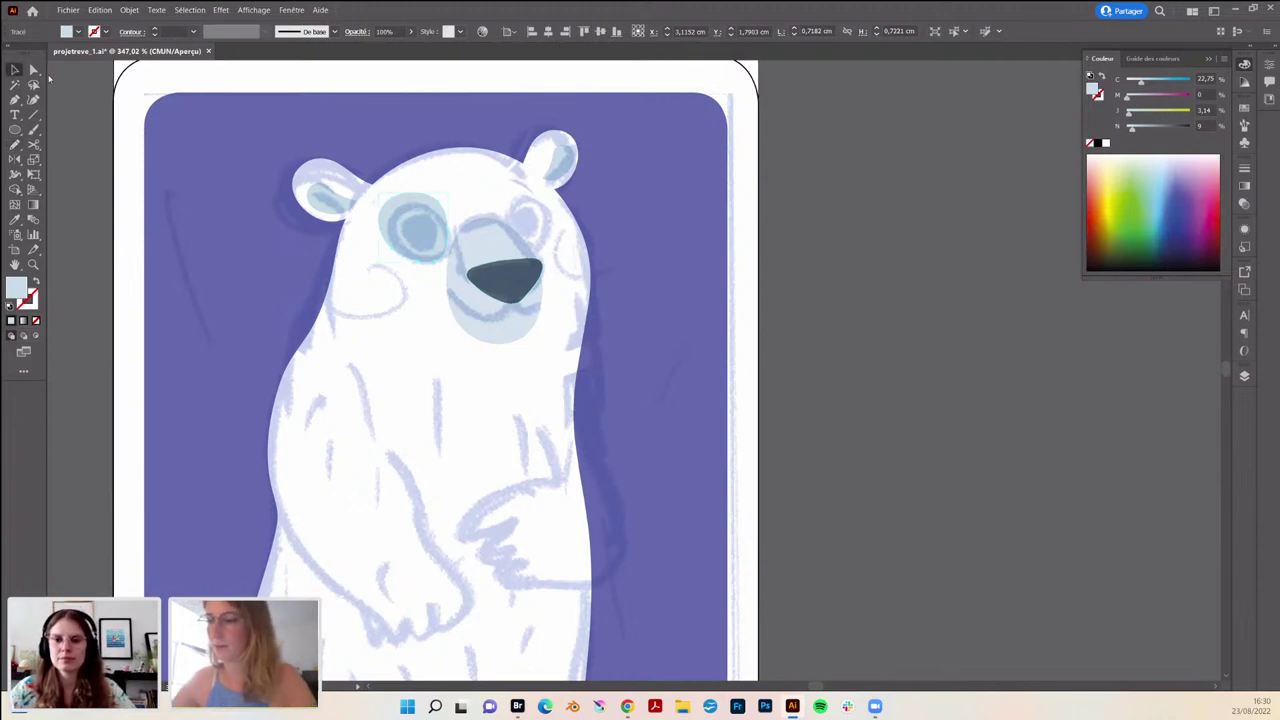
pyautogui.click(429, 221)
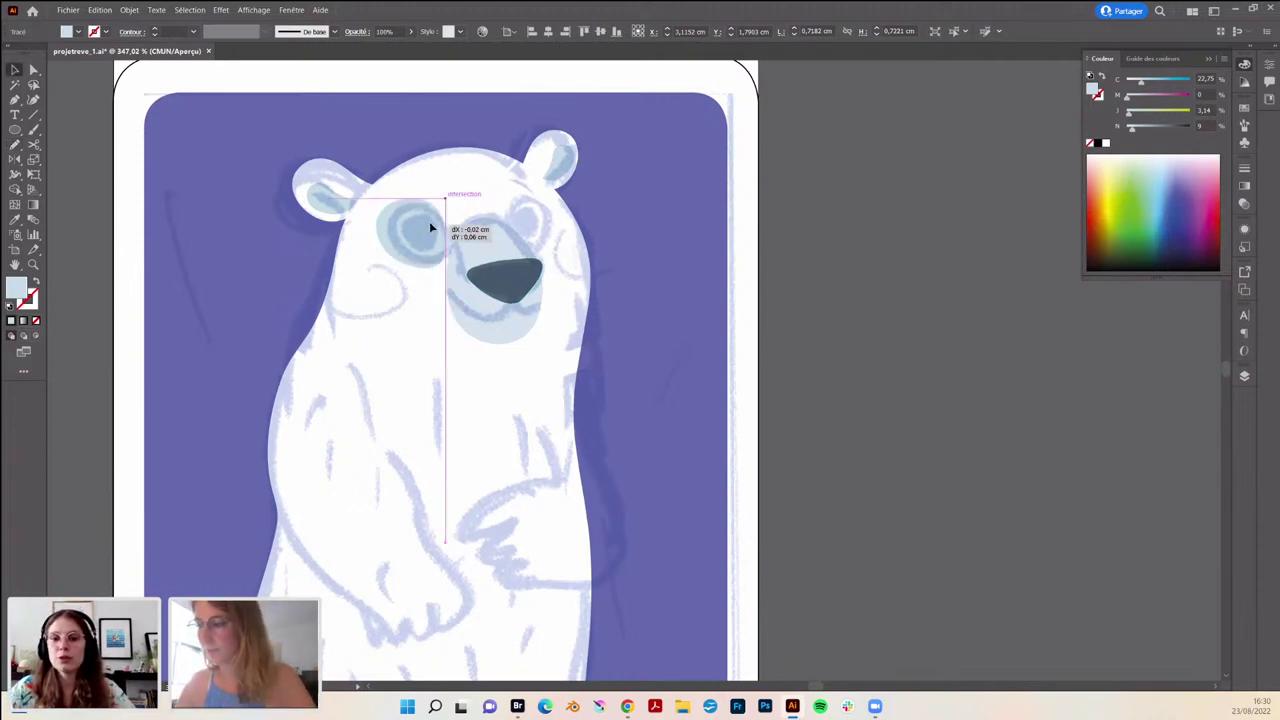
pyautogui.click(850, 360)
# - Select the bird's round eye shape on the pink card, then zoom out to the neighbouring cards
pyautogui.press('n')
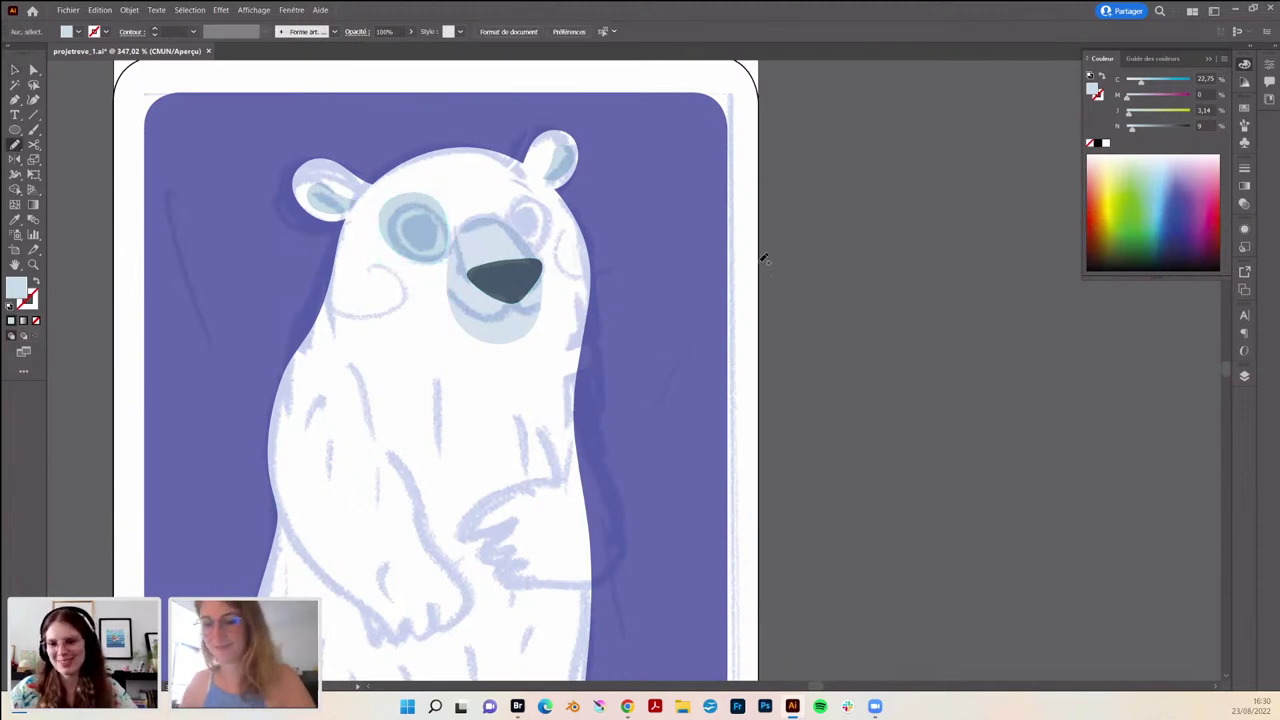
pyautogui.press('v')
pyautogui.scroll(-3, 837, 346)
pyautogui.scroll(-2, 837, 346)
pyautogui.scroll(5, 545, 383)
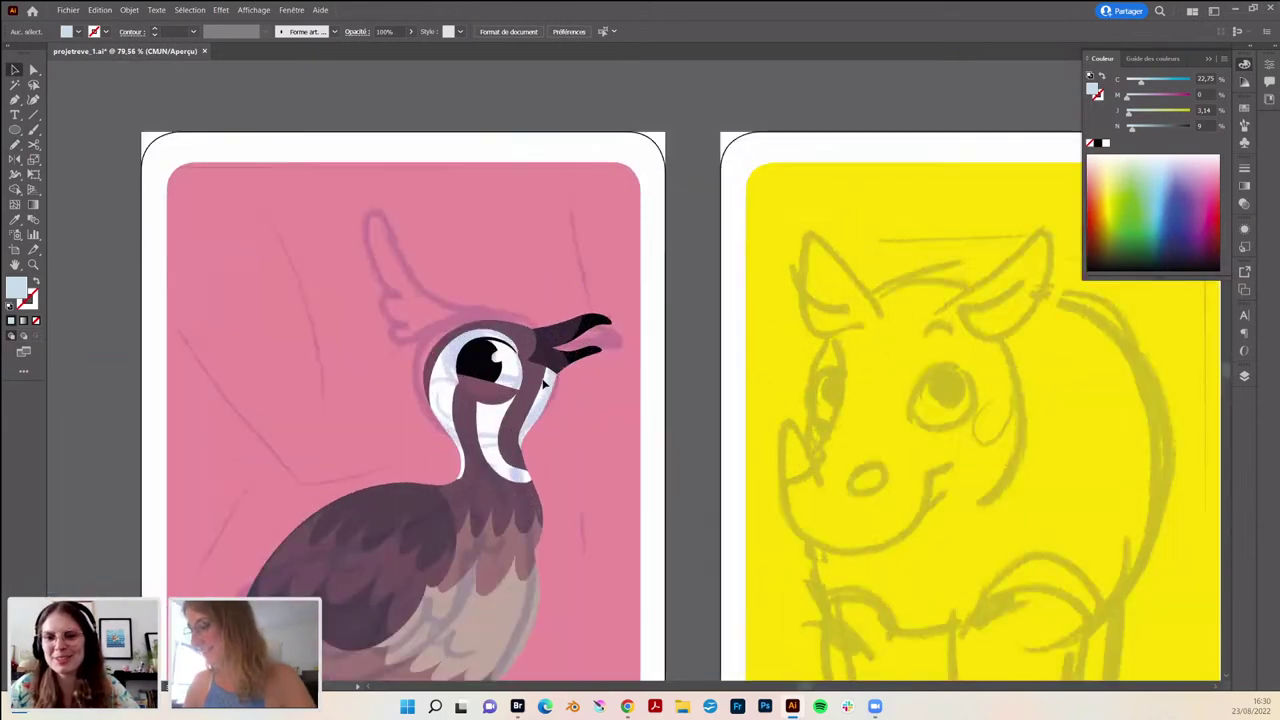
pyautogui.scroll(1, 545, 383)
pyautogui.click(487, 362)
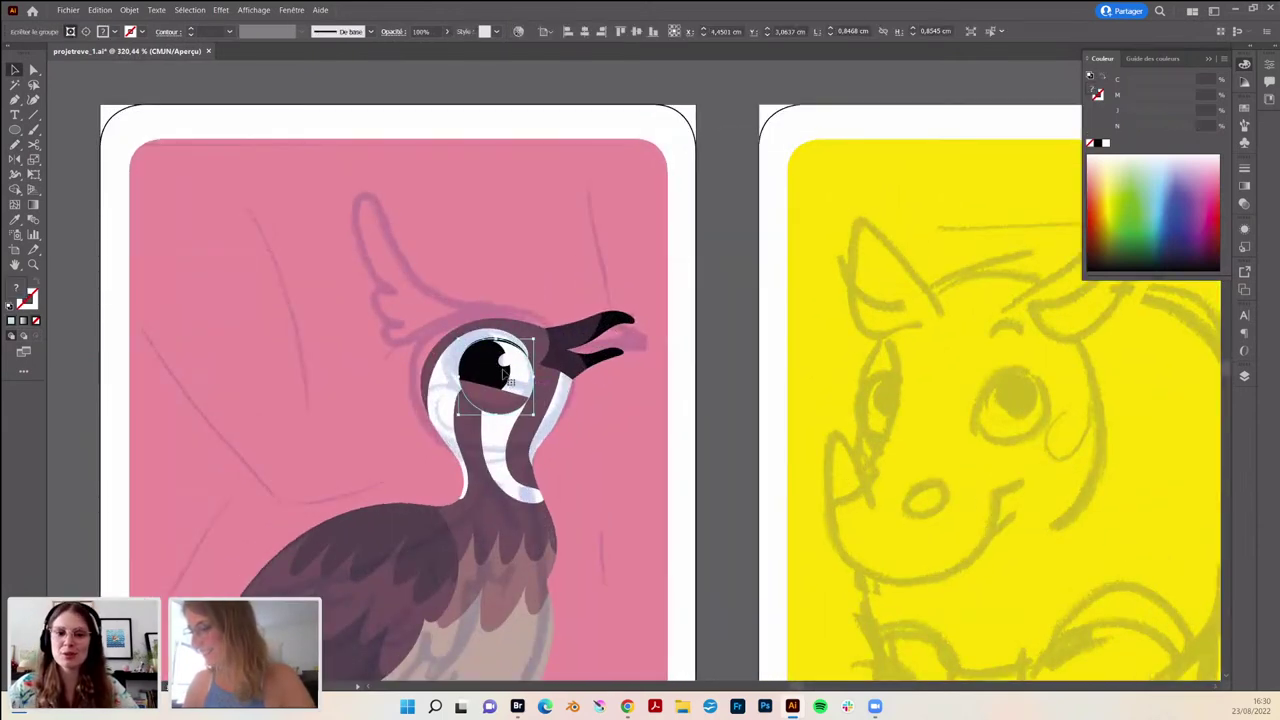
pyautogui.scroll(3, 493, 358)
pyautogui.click(477, 253)
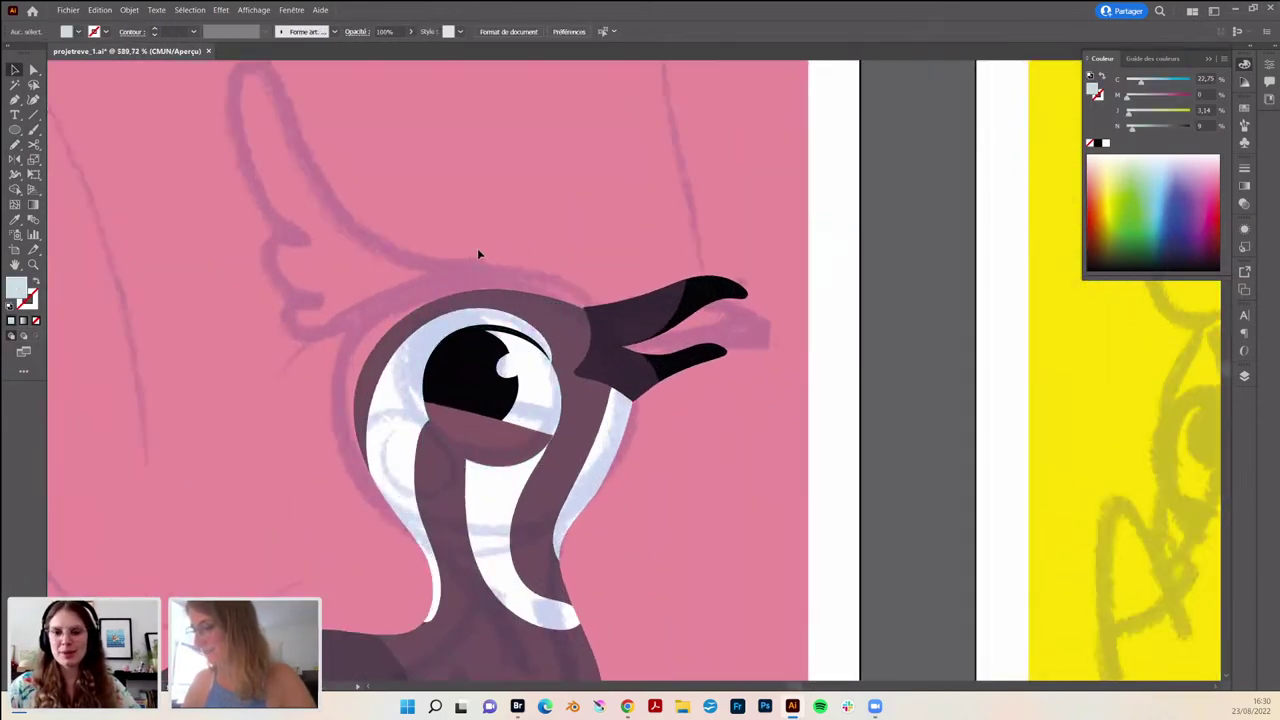
pyautogui.click(560, 325)
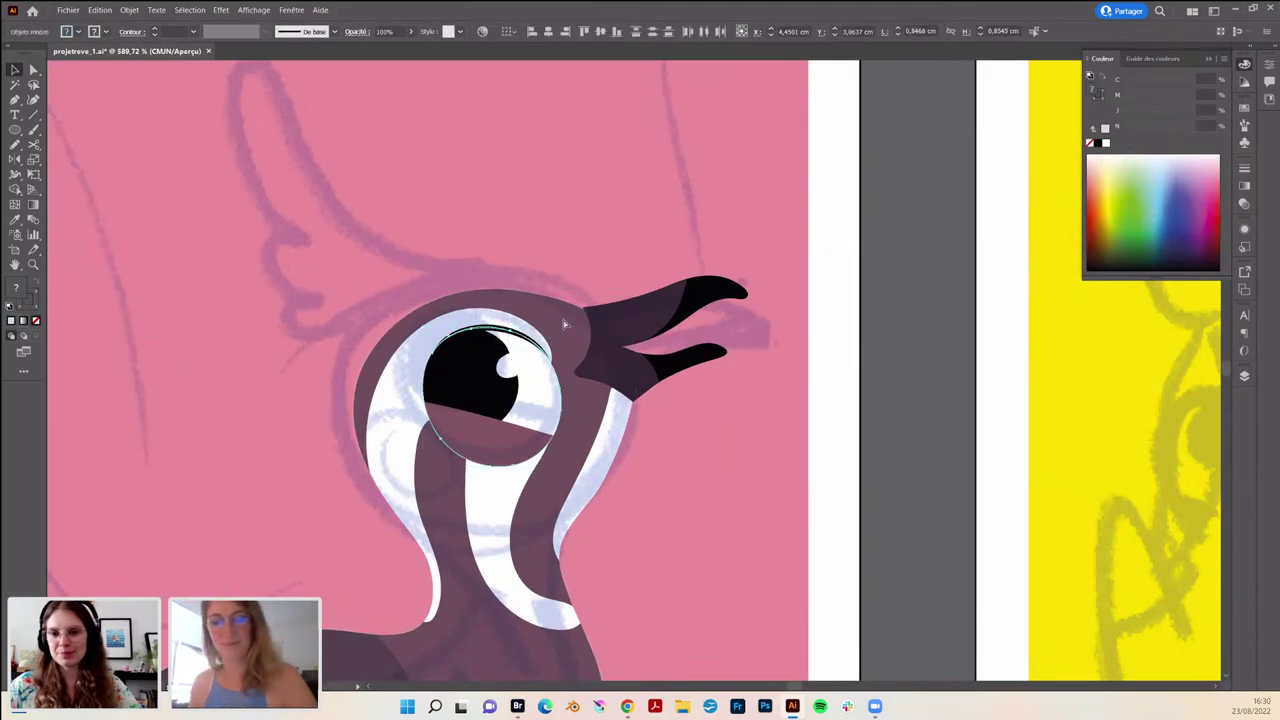
pyautogui.scroll(-10, 564, 324)
pyautogui.moveTo(718, 390); pyautogui.dragTo(113, 364)
pyautogui.scroll(5, 640, 340)
# - Paste the bird's eye onto the bear's left eye and shrink it to fit the patch
pyautogui.hotkey('ctrl', 'v')
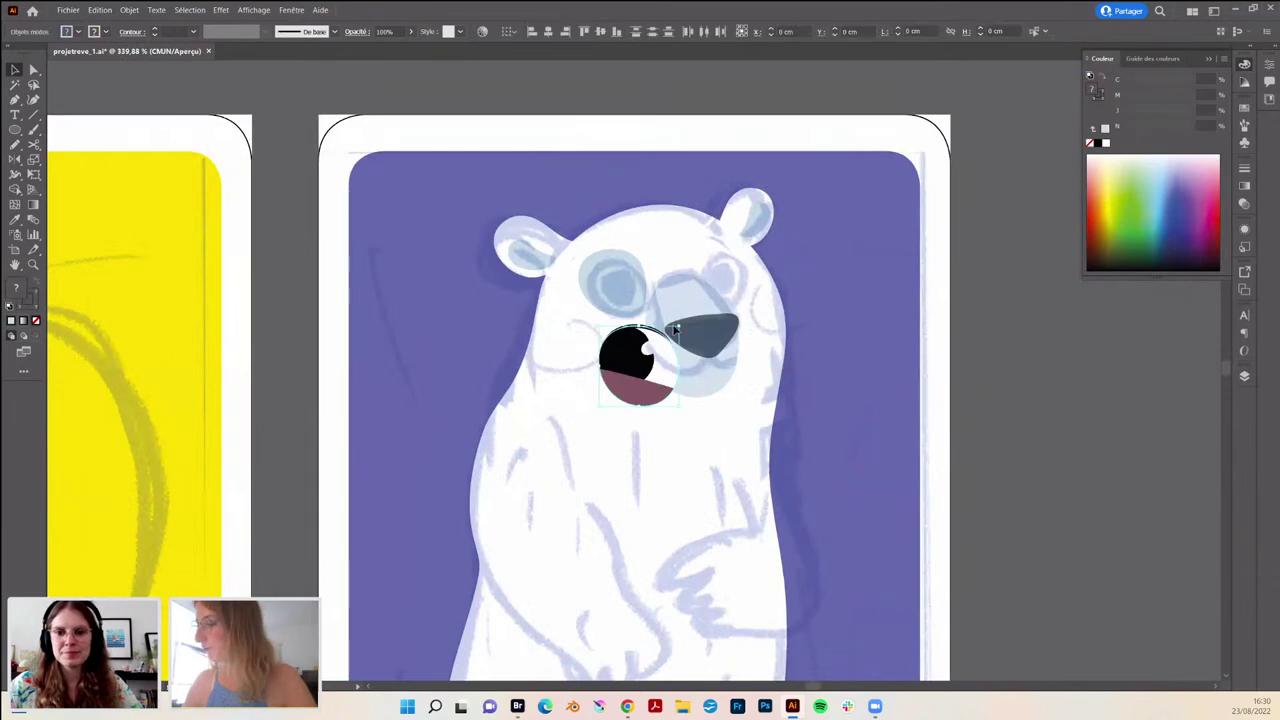
pyautogui.moveTo(640, 373); pyautogui.dragTo(615, 285)
pyautogui.scroll(1, 620, 275)
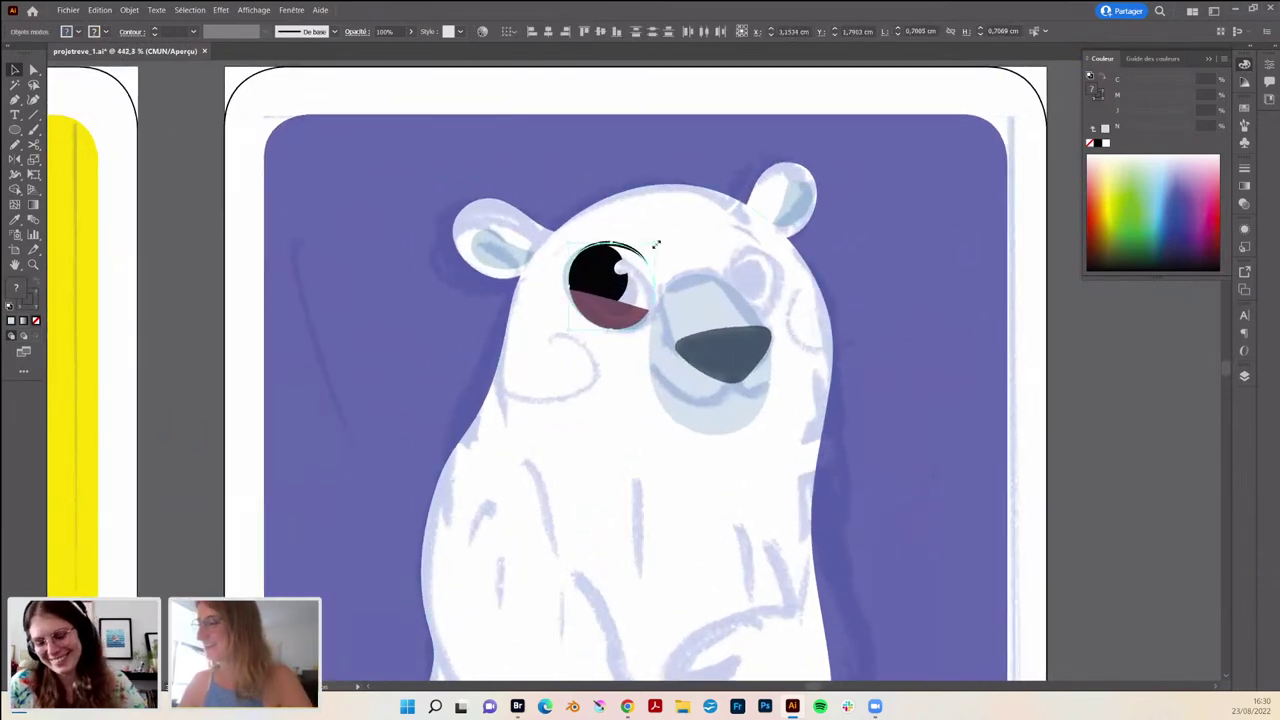
pyautogui.moveTo(656, 244); pyautogui.dragTo(649, 251)
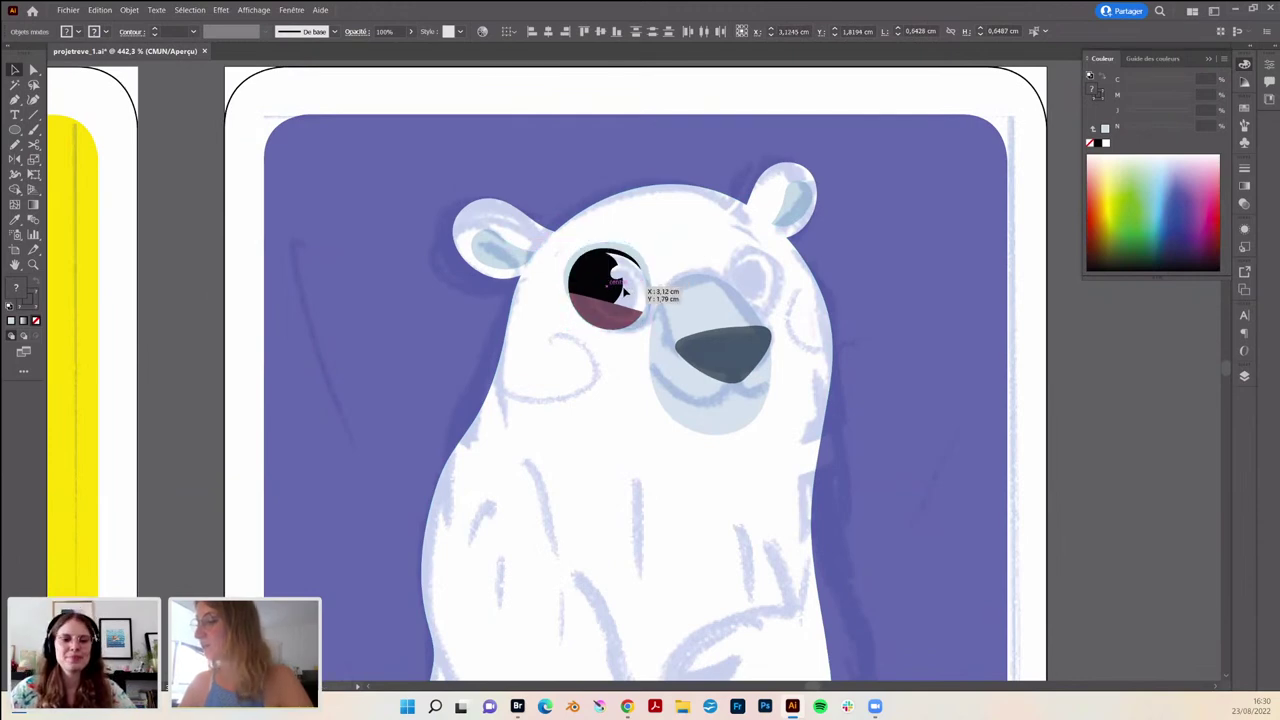
# - Smooth the light-blue rim around the eye and bring up the Layers panel
pyautogui.click(638, 305)
pyautogui.press('b')
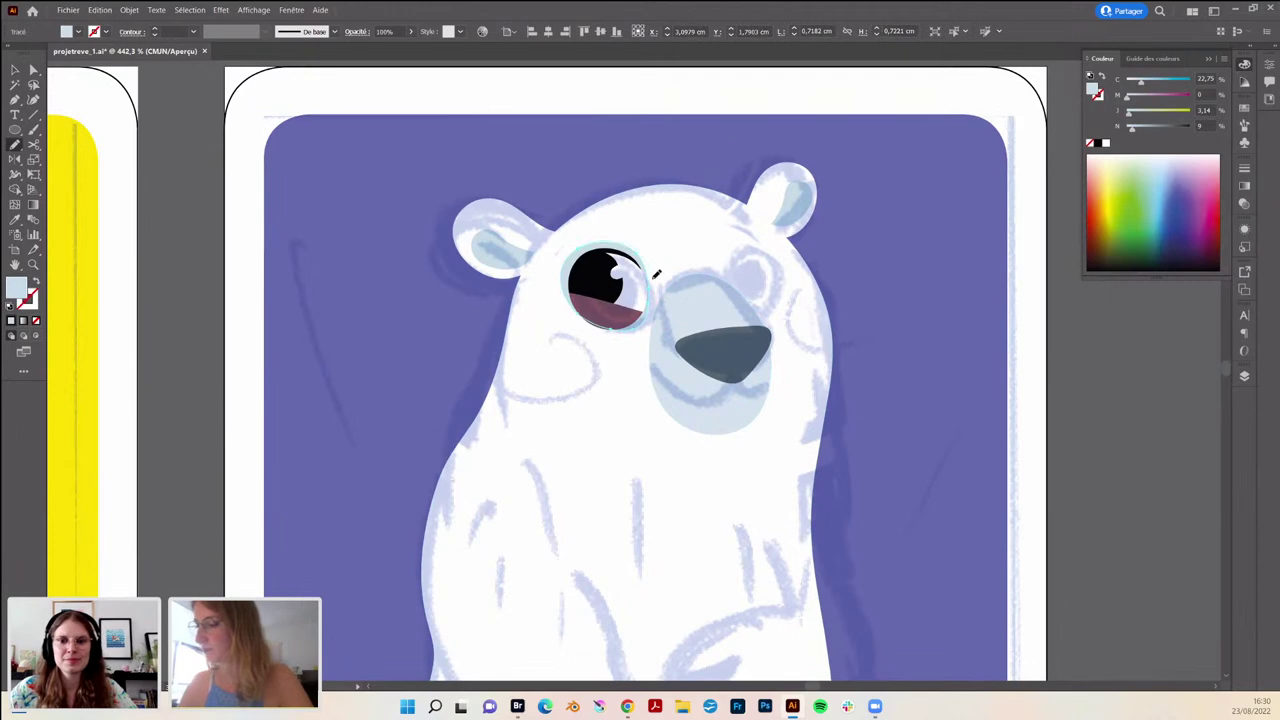
pyautogui.moveTo(648, 275); pyautogui.dragTo(651, 271)
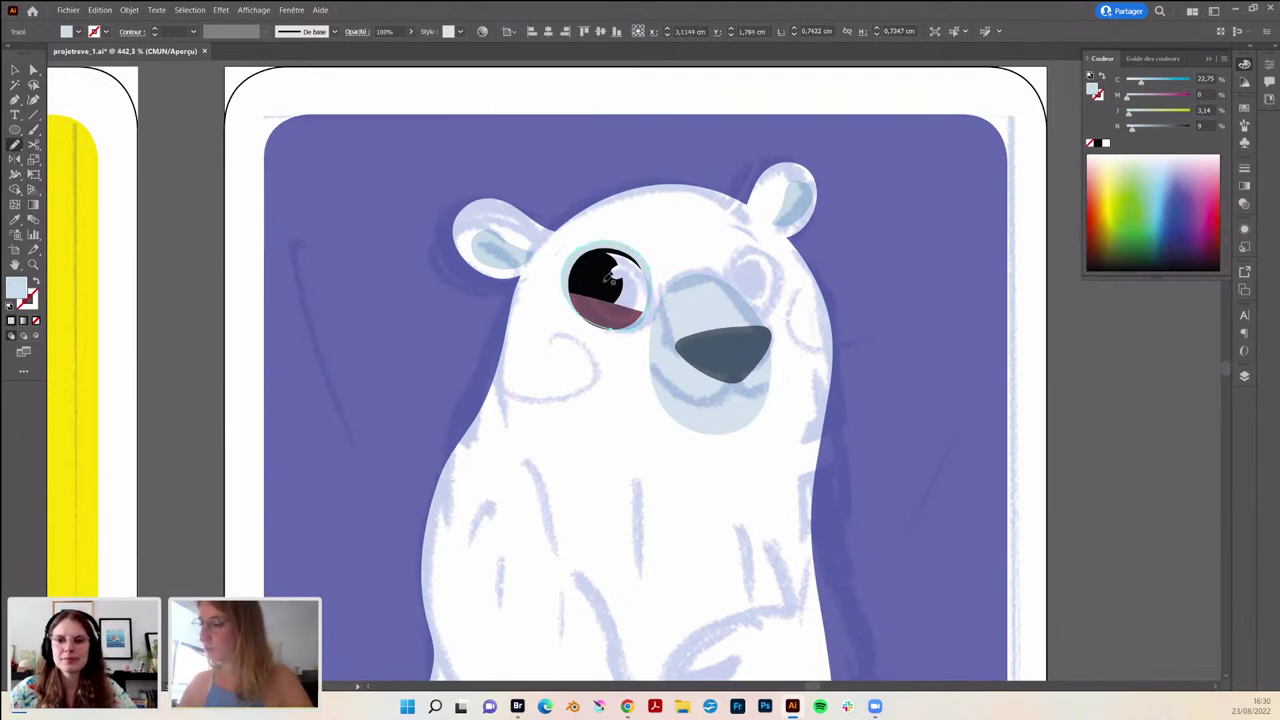
pyautogui.press('a')
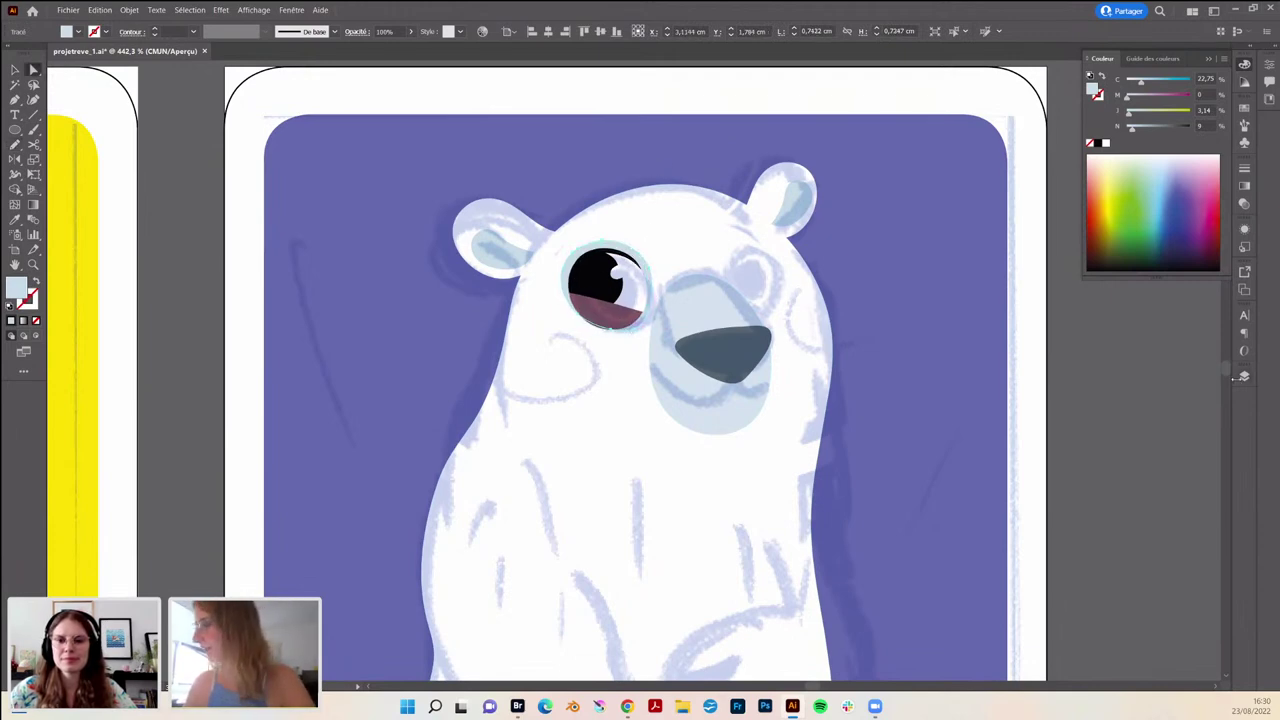
pyautogui.click(1244, 376)
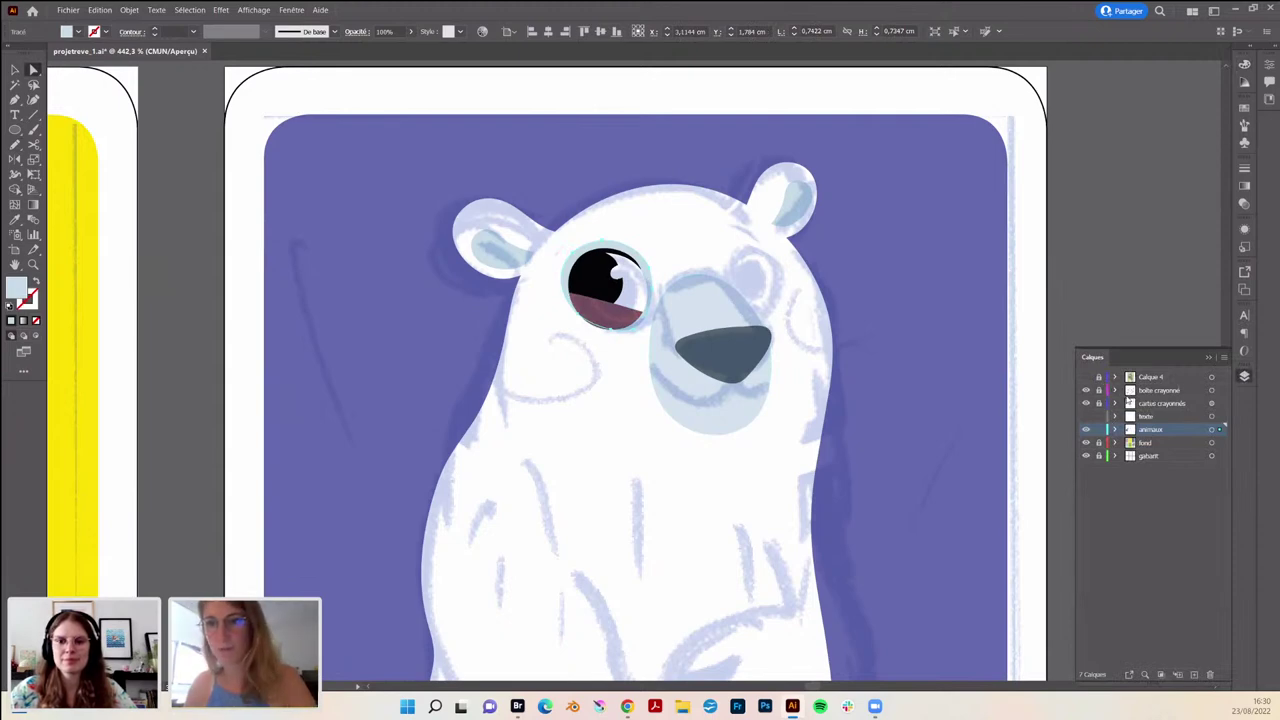
# - Hide the pencil sketch layer and rotate the pupil so its highlight sits upper left
pyautogui.click(1086, 403)
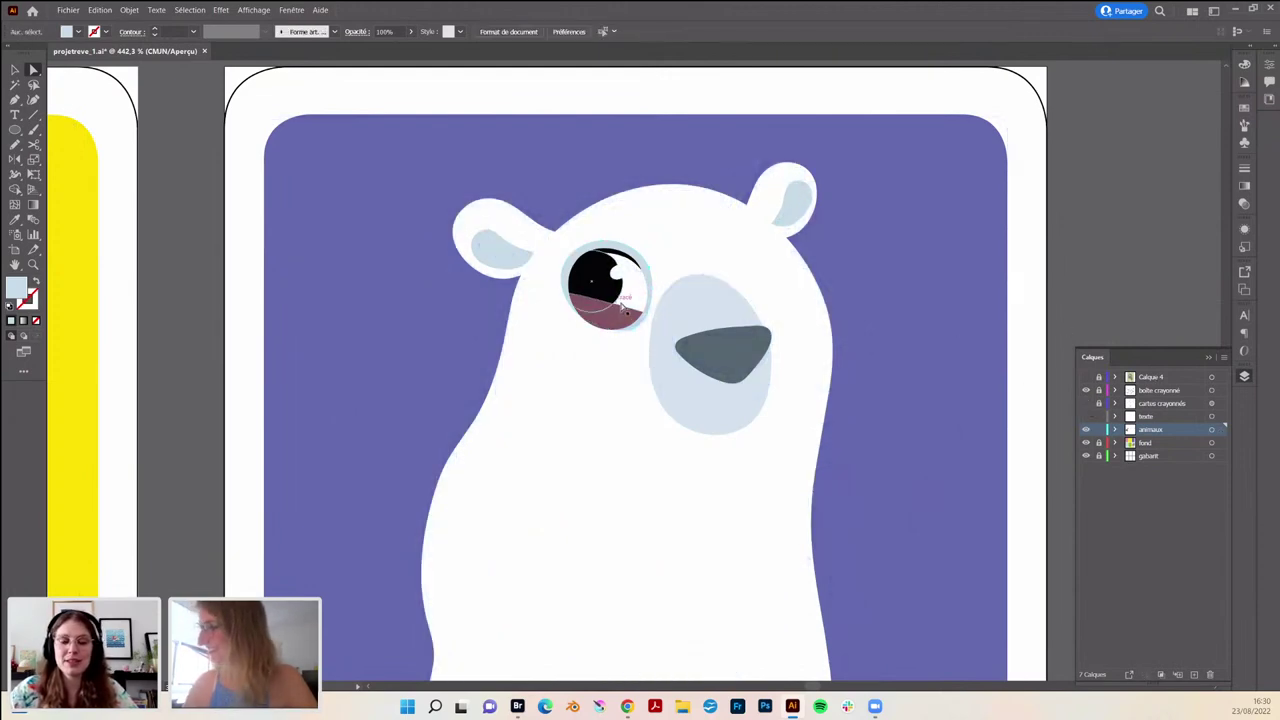
pyautogui.keyDown('alt'); pyautogui.scroll(3, 608, 286); pyautogui.keyUp('alt')
pyautogui.moveTo(608, 286); pyautogui.dragTo(646, 296)
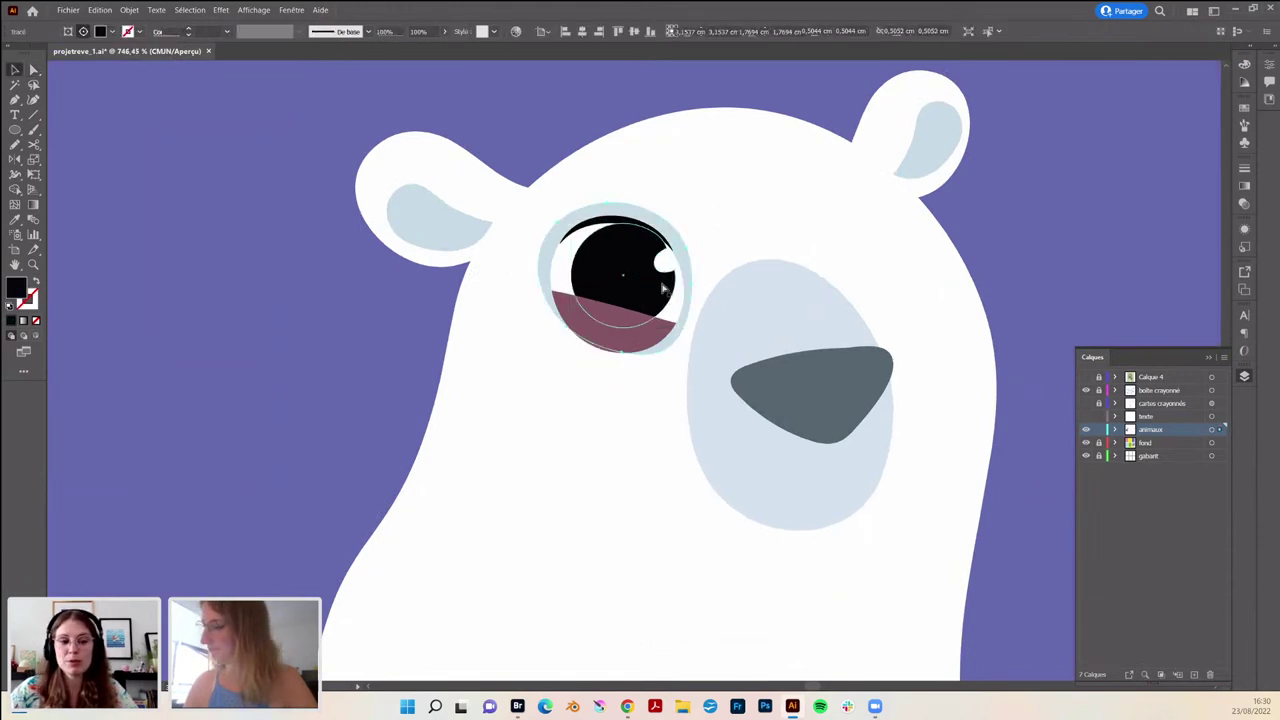
pyautogui.press('a')
pyautogui.press('v')
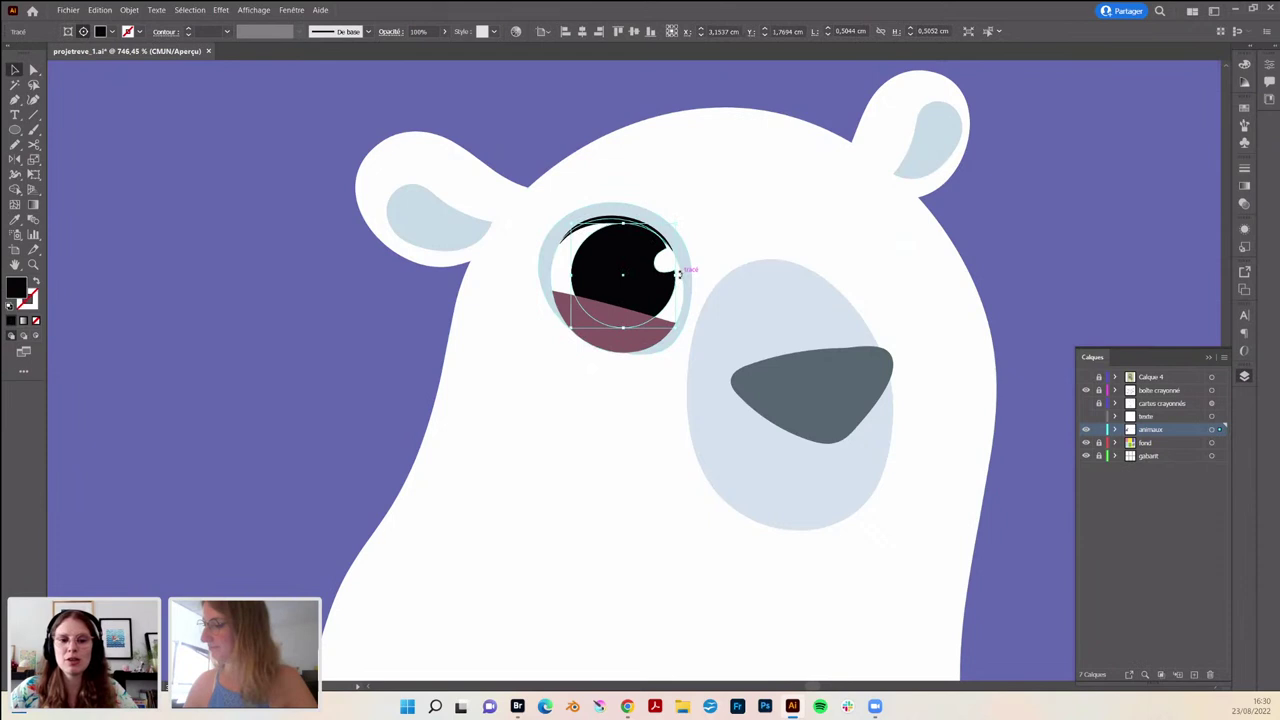
pyautogui.moveTo(680, 273); pyautogui.dragTo(645, 285)
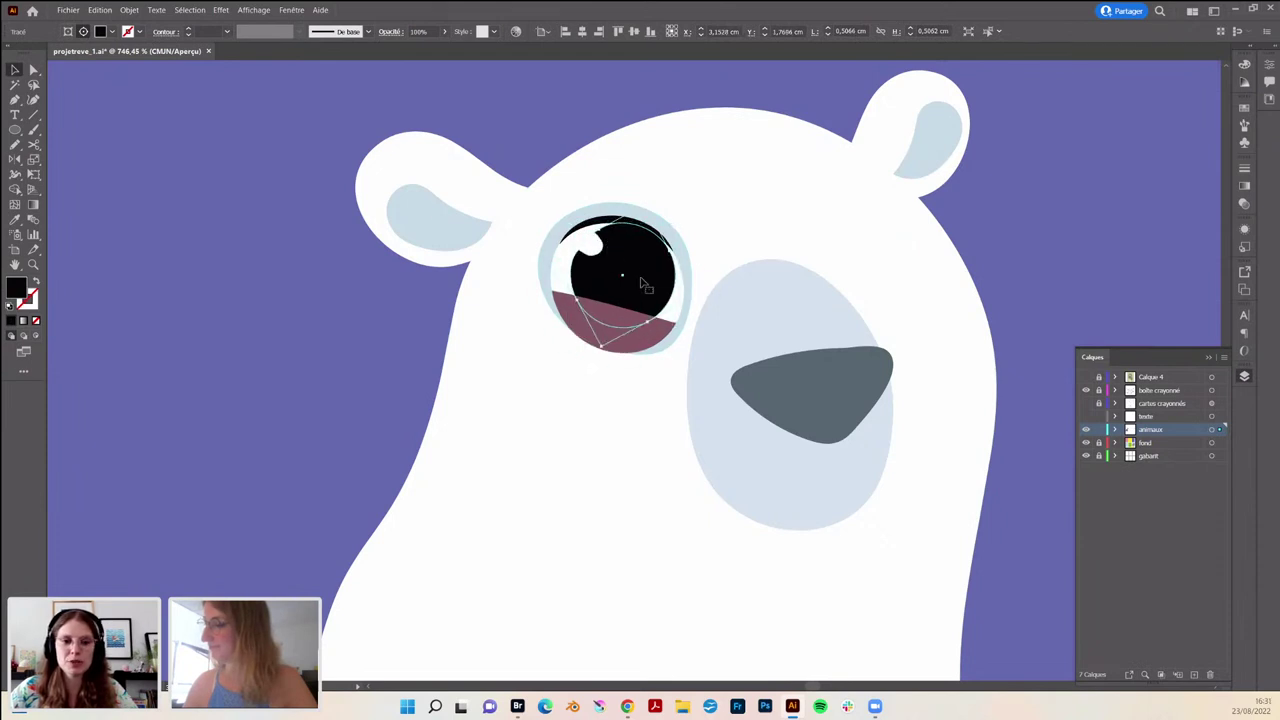
# - Delete the pink lower eyelid shape from the copied eye
pyautogui.click(657, 340)
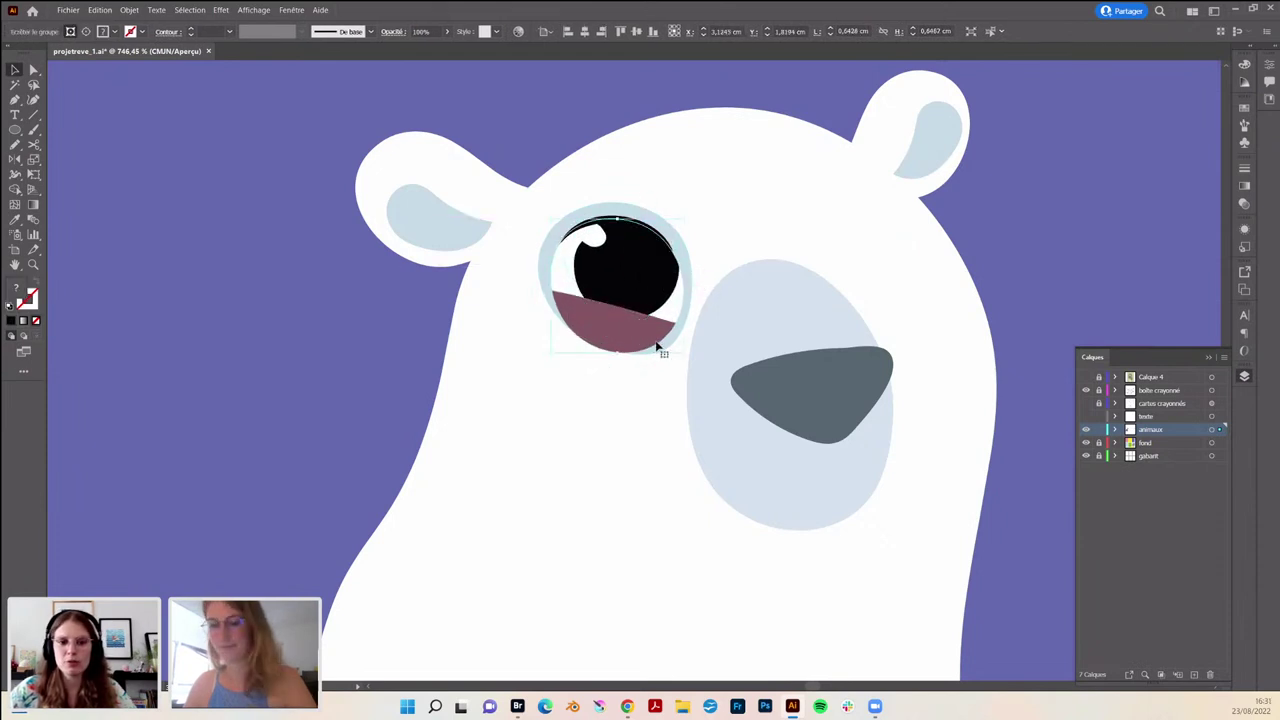
pyautogui.press('a')
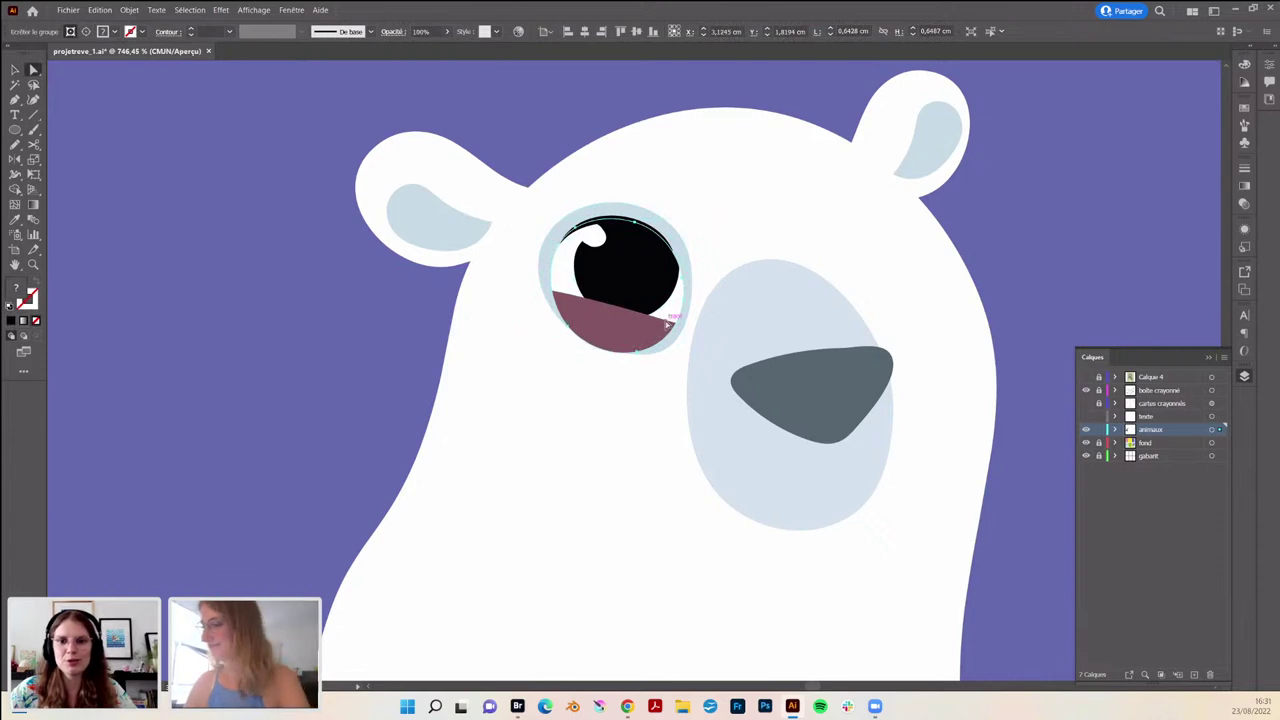
pyautogui.hotkey('ctrl', 'shift', 'a')
pyautogui.click(664, 322)
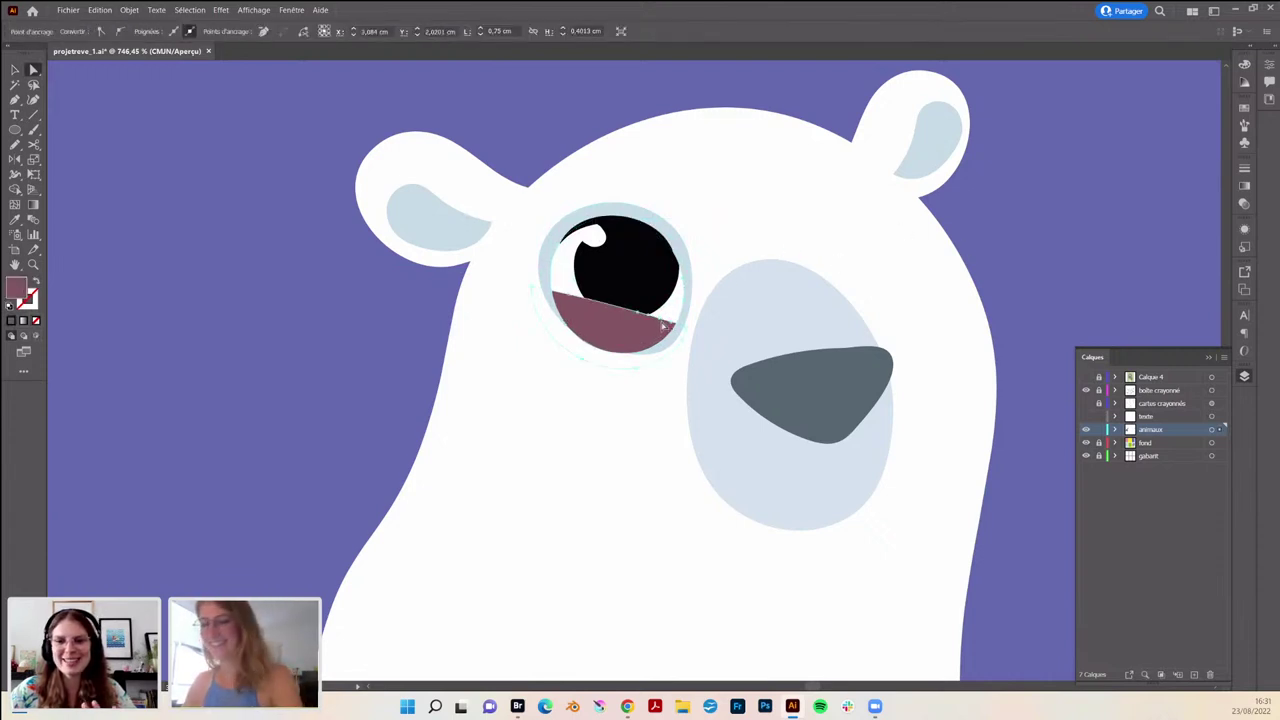
pyautogui.press('Delete')
# - Redraw the light edge along the lower part of the eye with the Pencil
pyautogui.click(649, 267)
pyautogui.press('n')
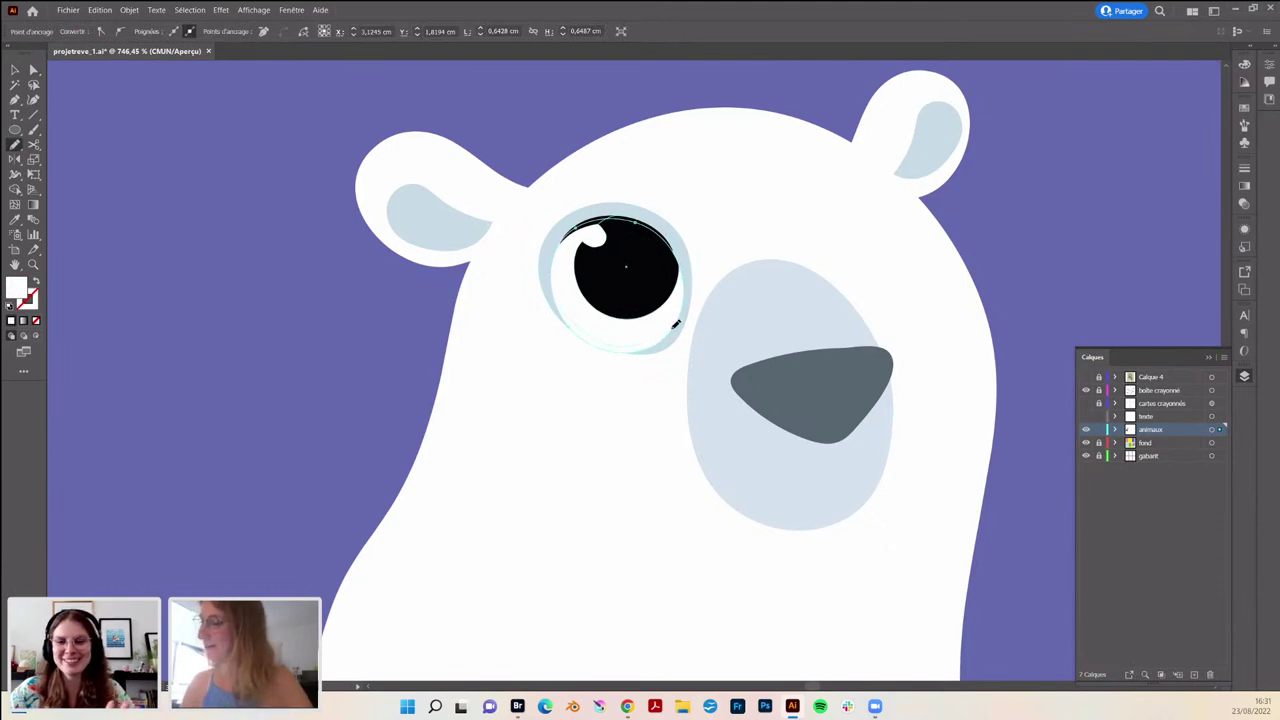
pyautogui.moveTo(676, 323); pyautogui.dragTo(578, 316)
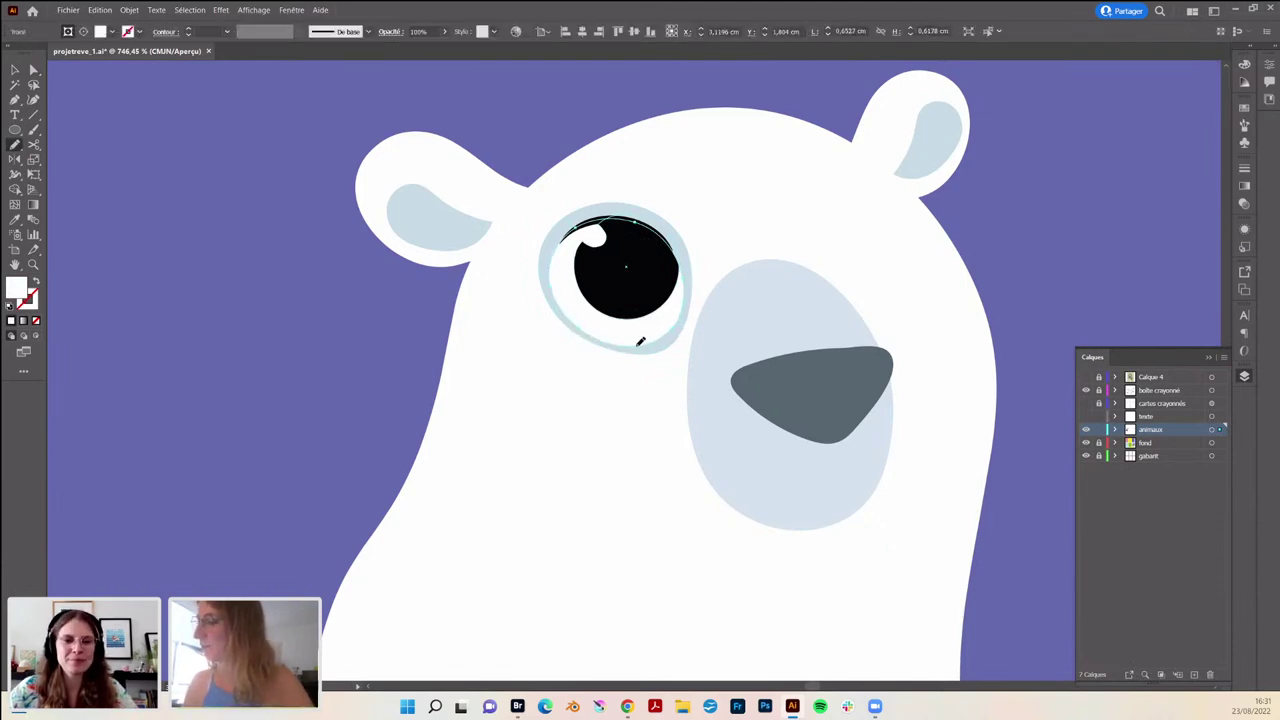
pyautogui.scroll(-5, 734, 277)
# - Nudge the pupil slightly left and down, and move the eye lower on the face
pyautogui.scroll(5, 662, 278)
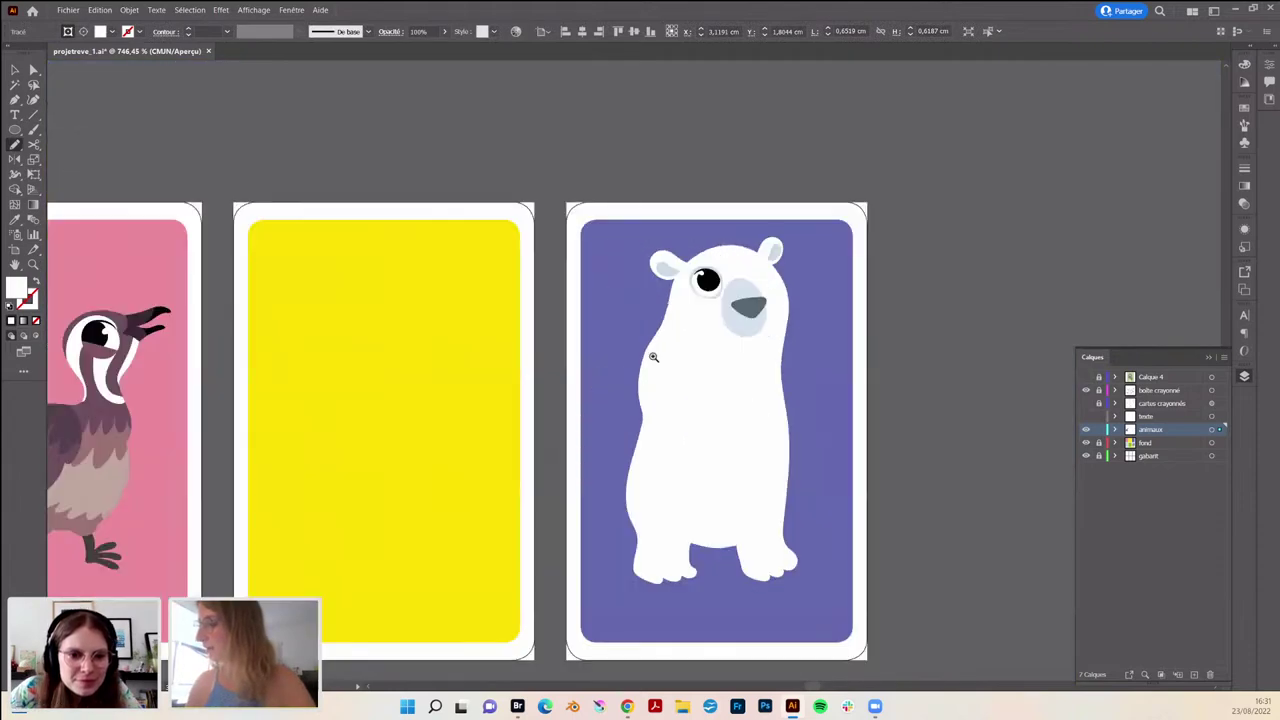
pyautogui.press('v')
pyautogui.moveTo(662, 278); pyautogui.dragTo(655, 286)
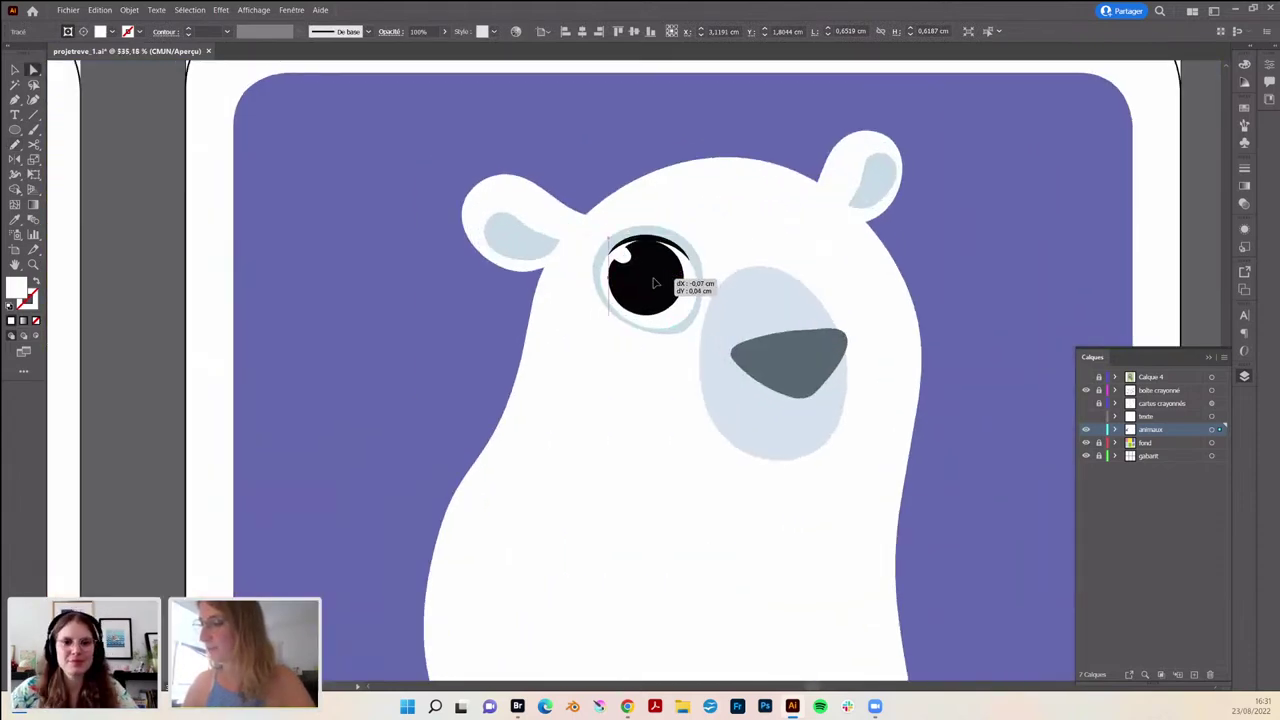
pyautogui.scroll(3, 431, 270)
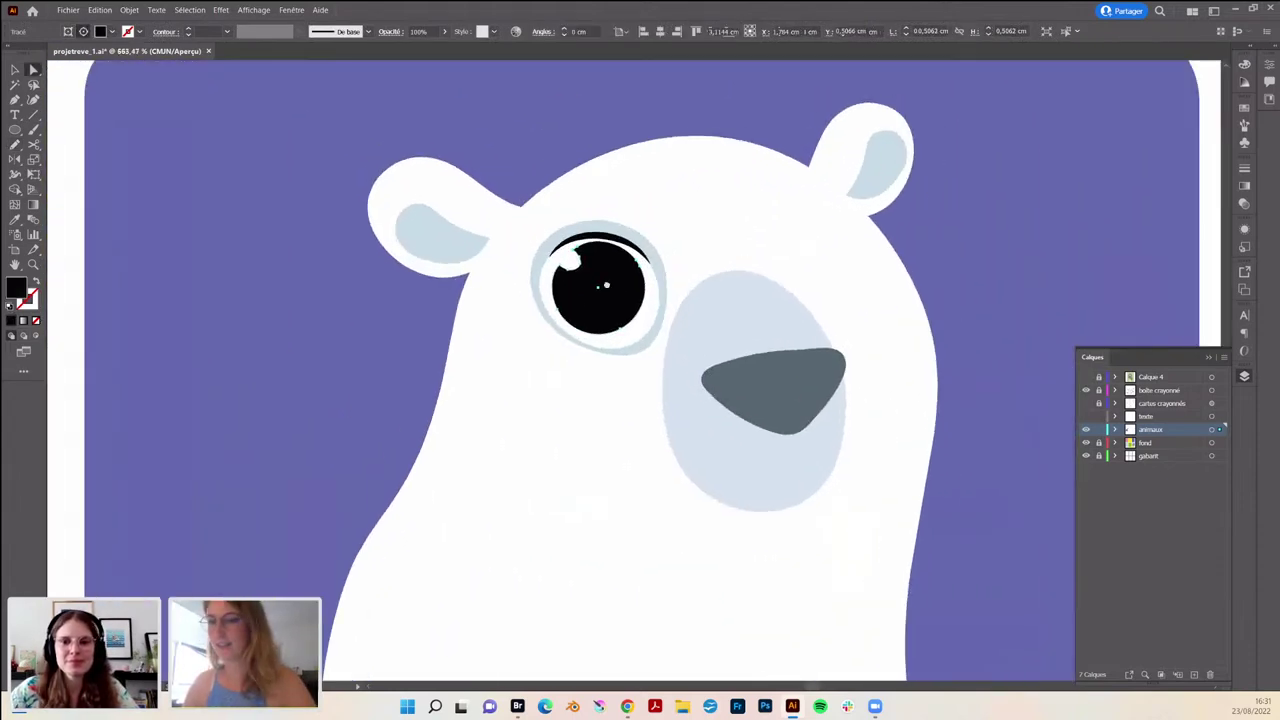
pyautogui.scroll(1, 431, 270)
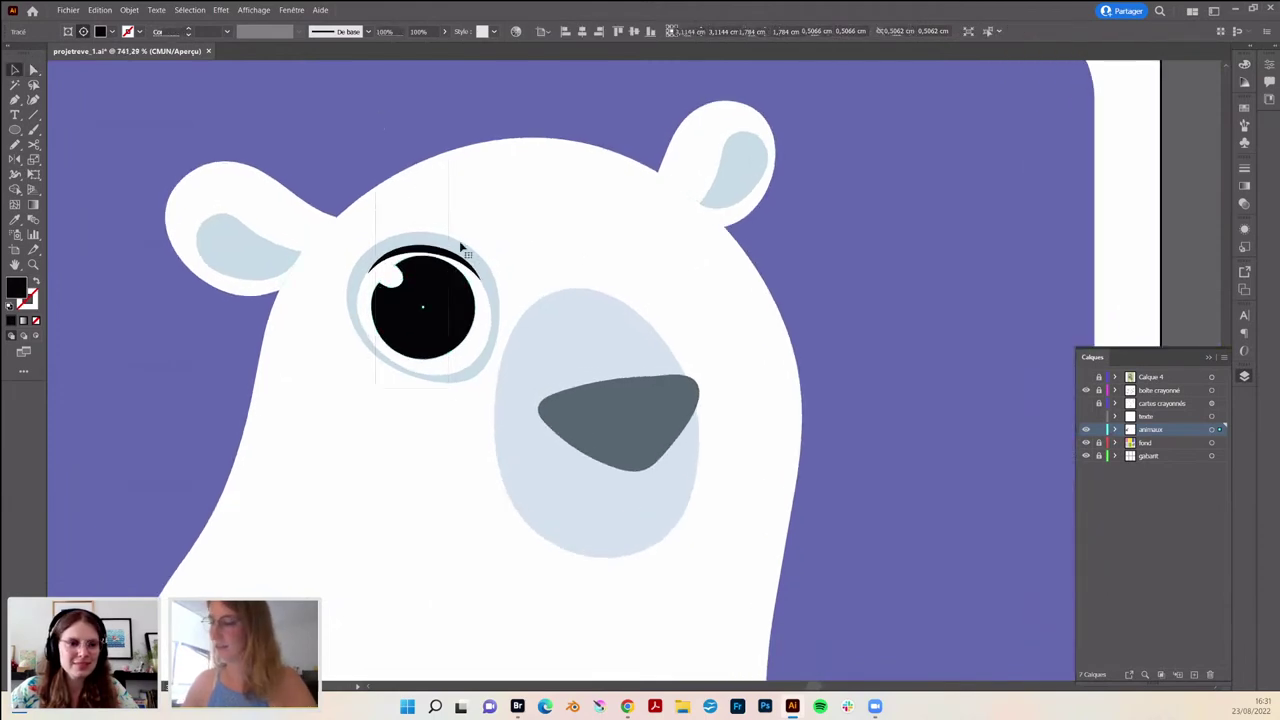
pyautogui.click(491, 200)
pyautogui.moveTo(428, 322); pyautogui.dragTo(431, 336)
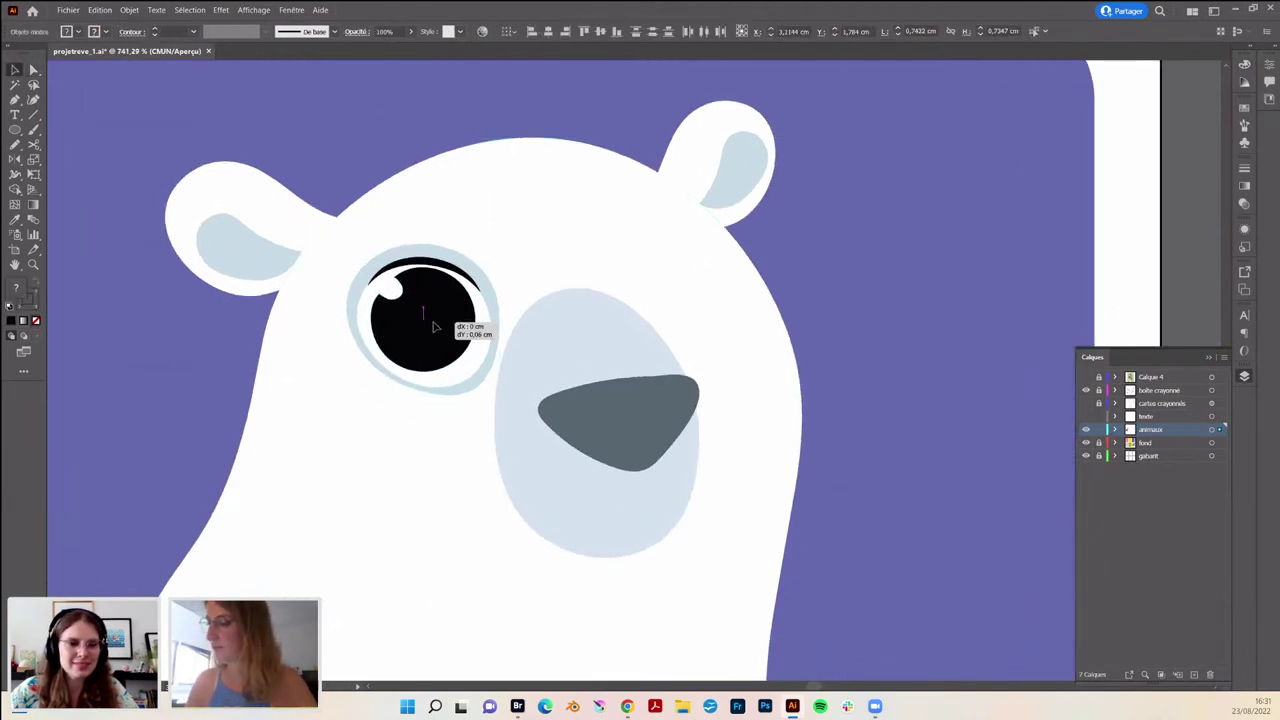
# - Zoom out to the whole bear card and toggle the sketch layer to compare
pyautogui.moveTo(727, 413)
pyautogui.mouseDown()
pyautogui.moveTo(486, 600)
pyautogui.moveTo(563, 554)
pyautogui.moveTo(645, 352)
pyautogui.moveTo(740, 343)
pyautogui.mouseUp()
pyautogui.click(1086, 403)
pyautogui.click(1086, 403)
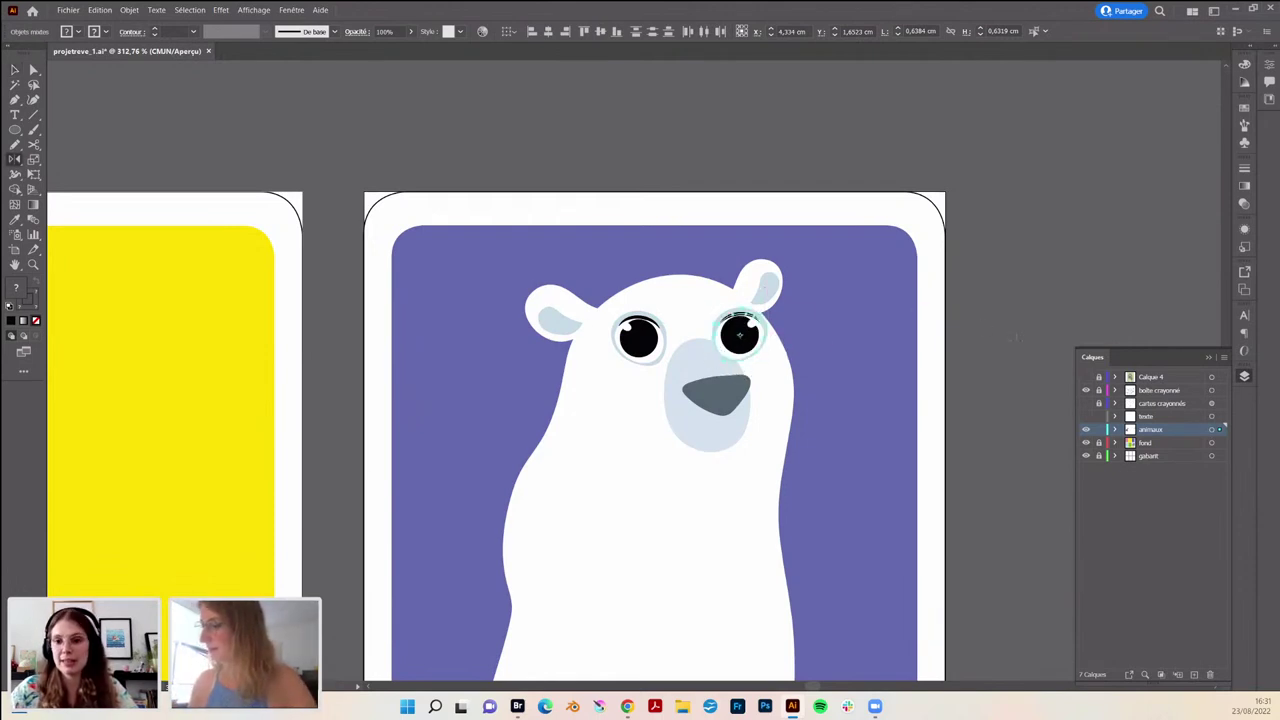
# - Select the pale ring around the bear's right eye
pyautogui.press('a')
pyautogui.scroll(2, 745, 338)
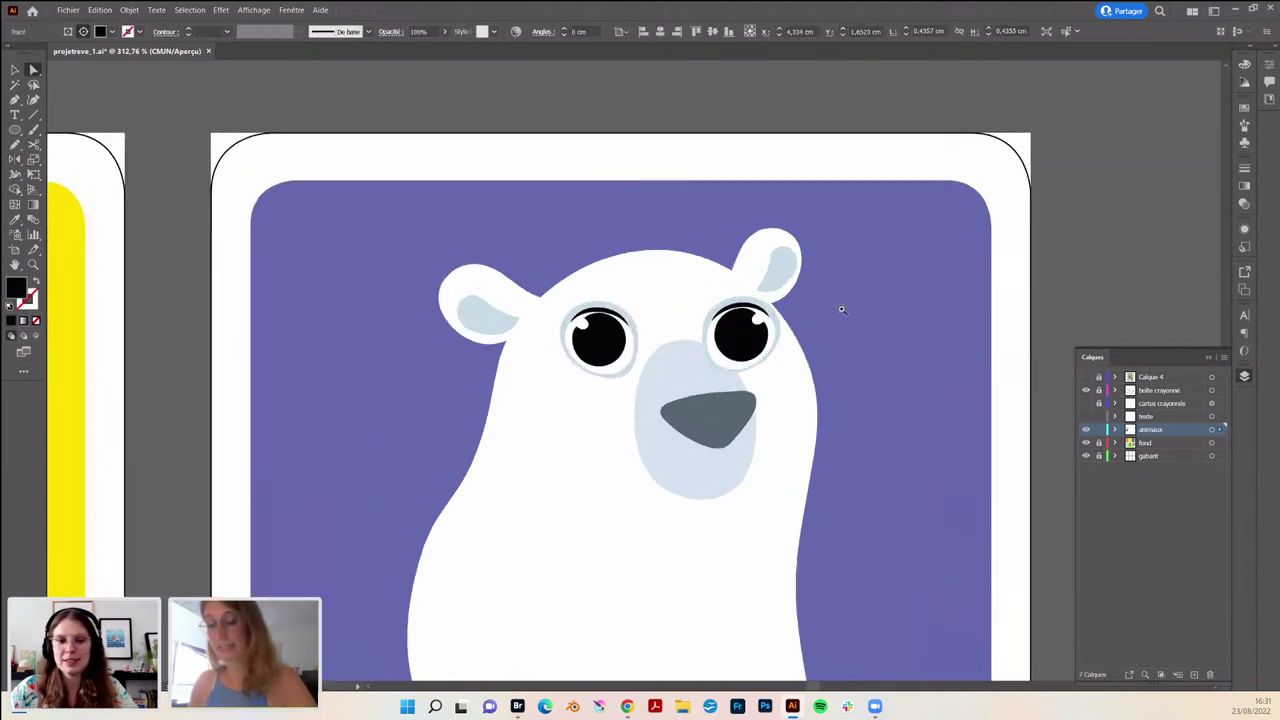
pyautogui.scroll(2, 743, 335)
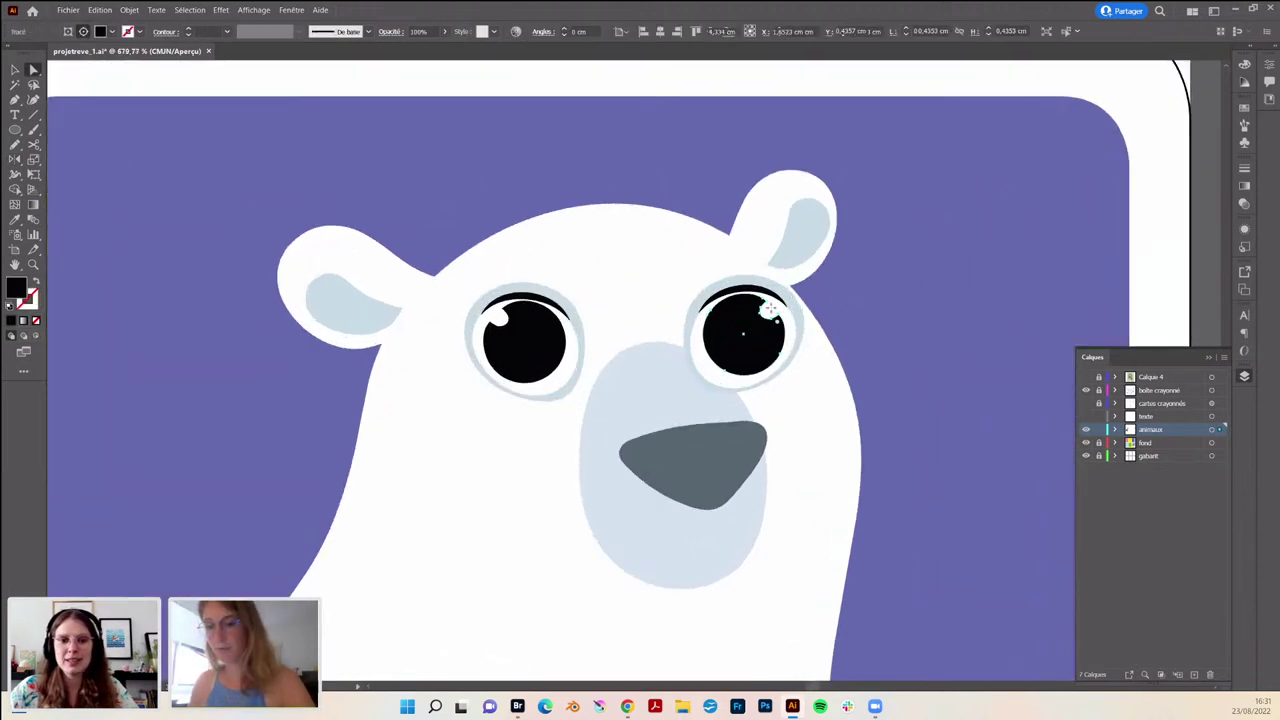
pyautogui.click(705, 382)
pyautogui.press('v')
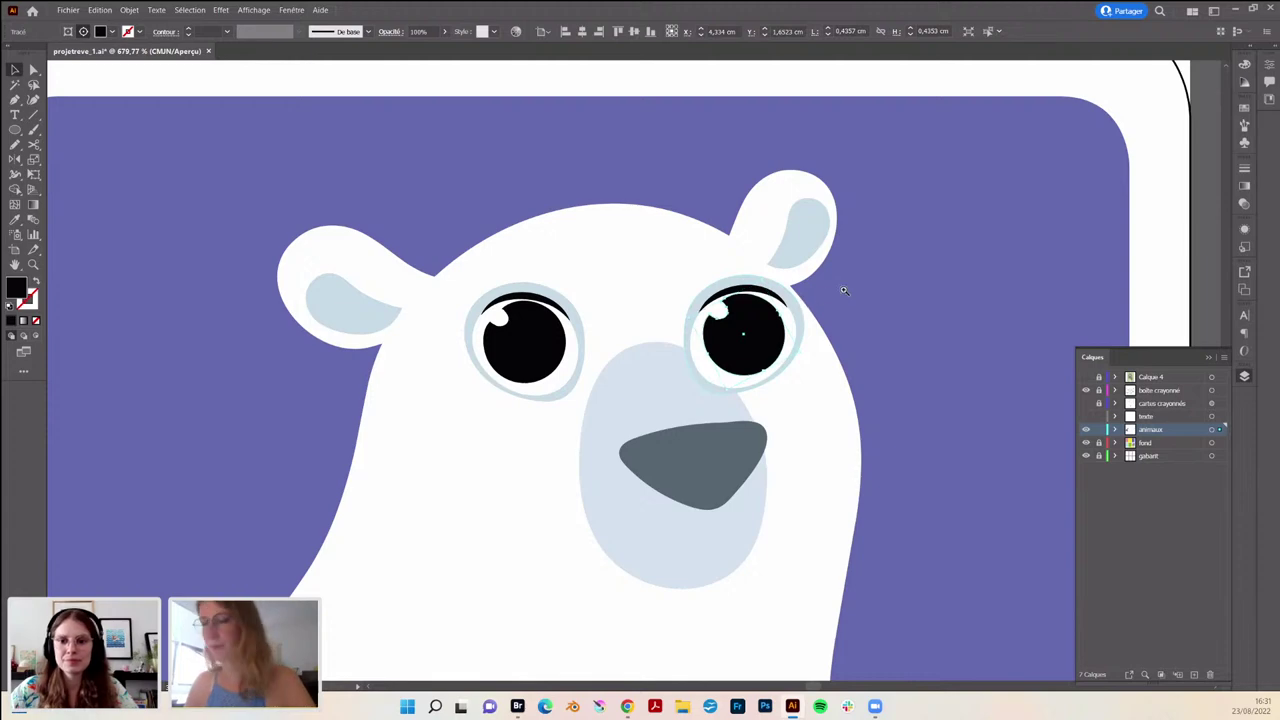
pyautogui.scroll(-3, 843, 290)
pyautogui.scroll(2, 612, 300)
pyautogui.scroll(1, 612, 300)
pyautogui.scroll(1, 612, 300)
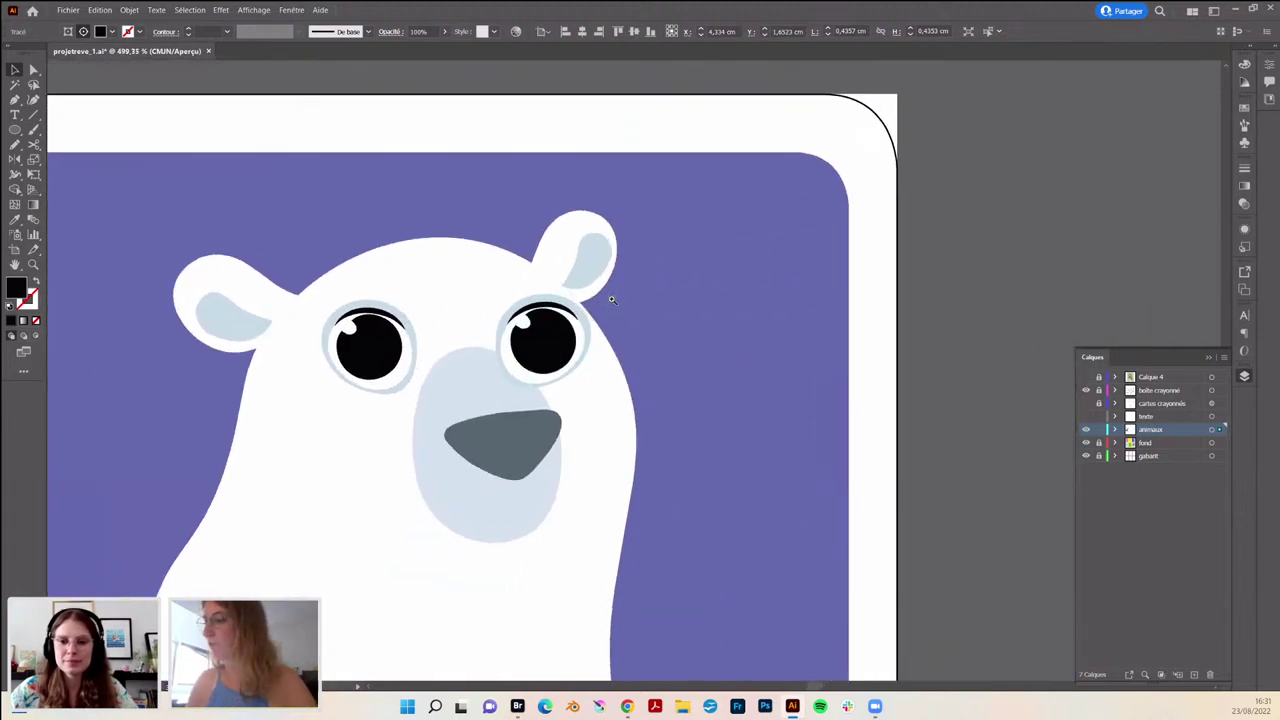
pyautogui.scroll(1, 612, 300)
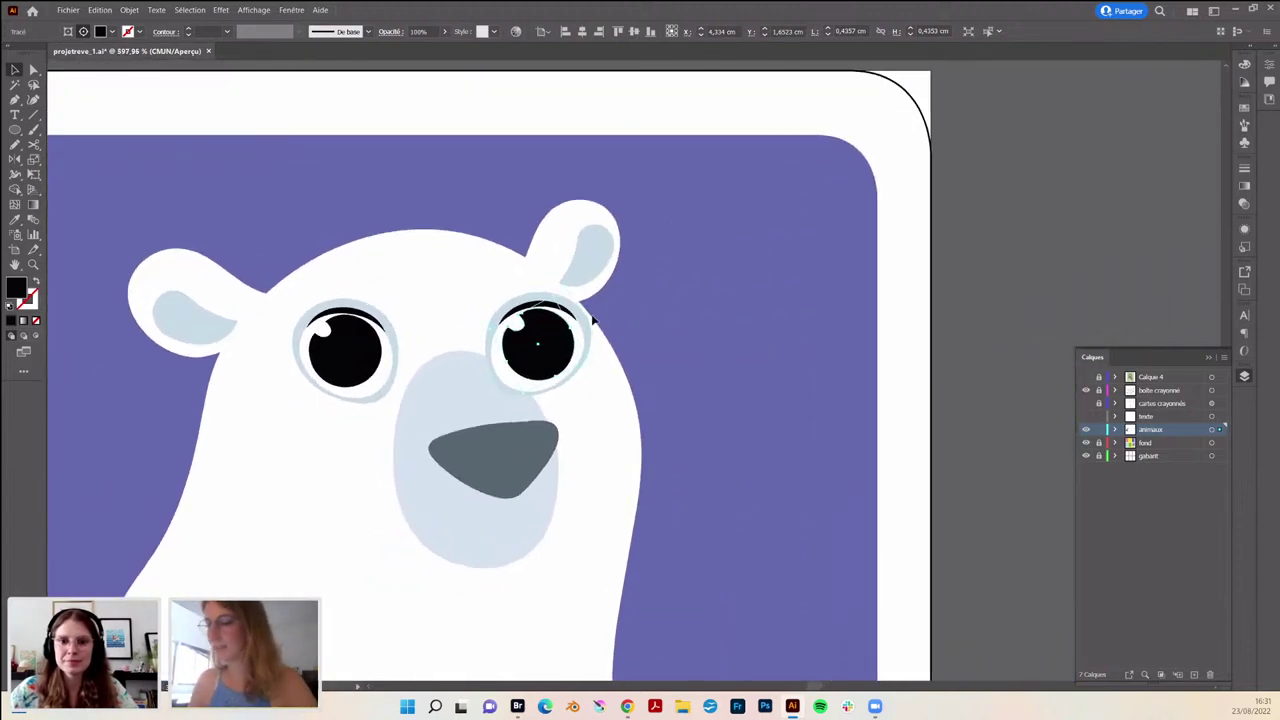
# - Shrink the right eye group to about 0.59 cm and nudge it into position
pyautogui.click(651, 233)
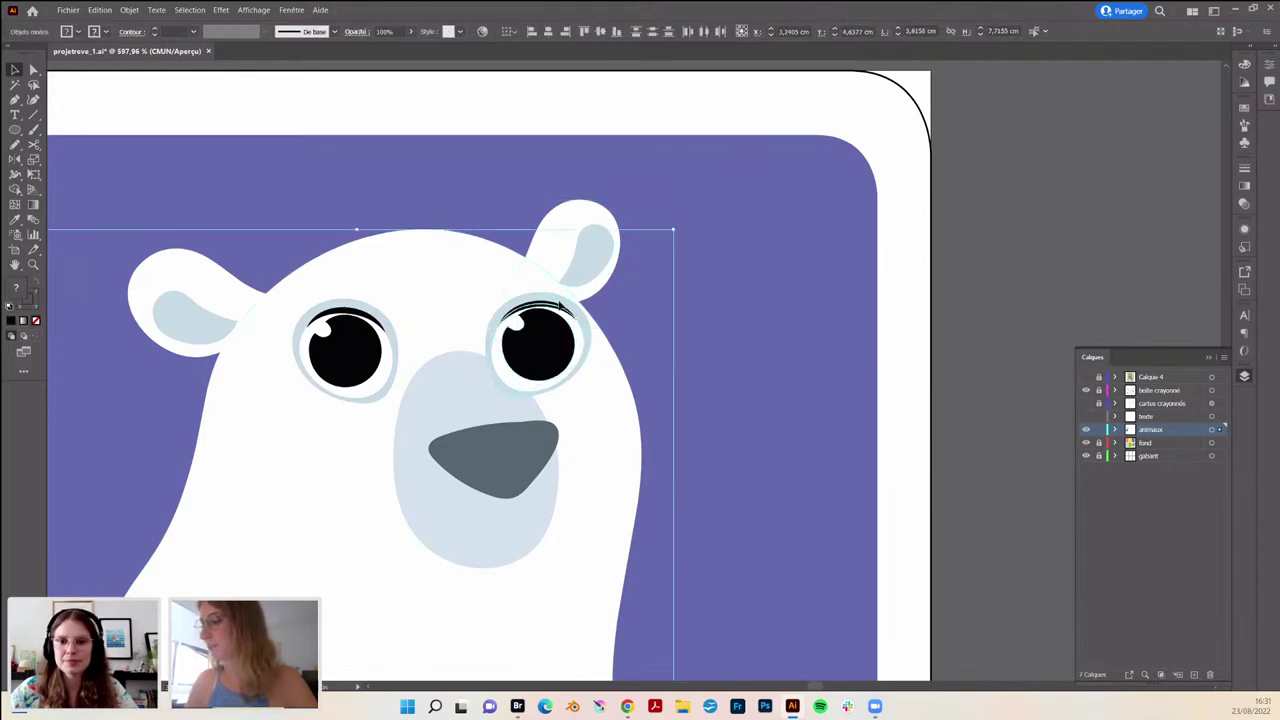
pyautogui.click(490, 276)
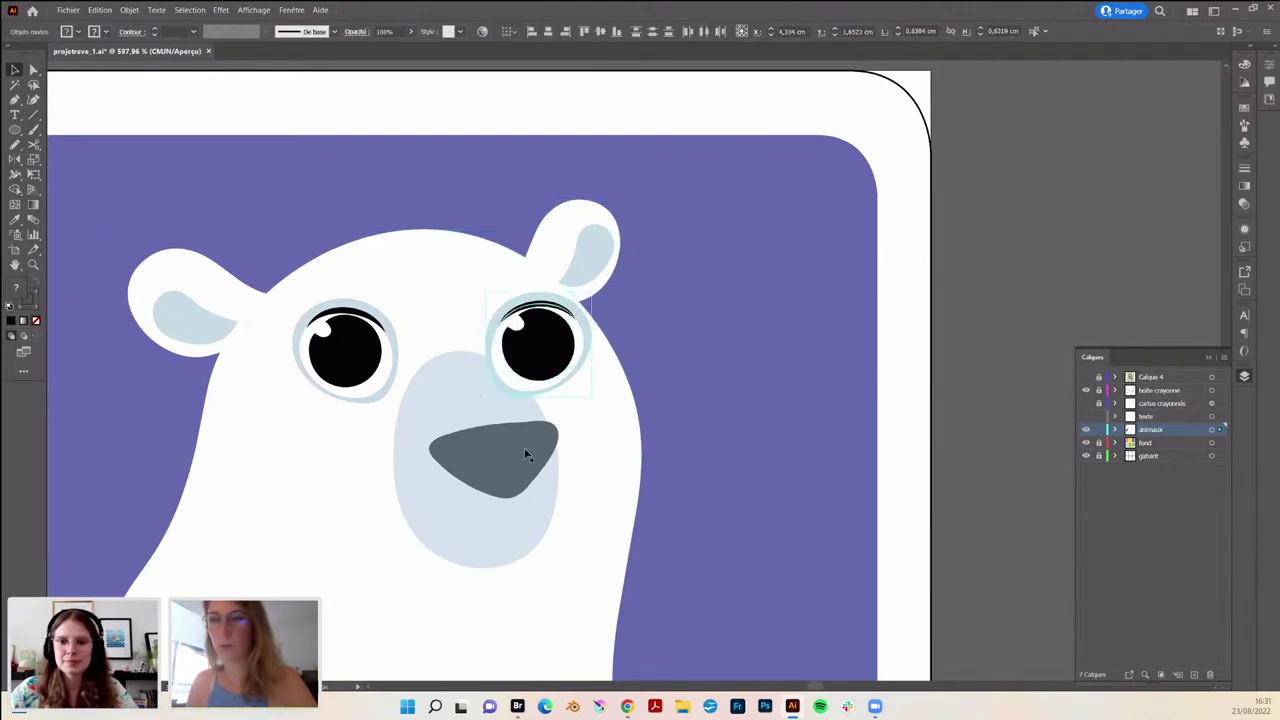
pyautogui.moveTo(594, 291); pyautogui.dragTo(586, 298)
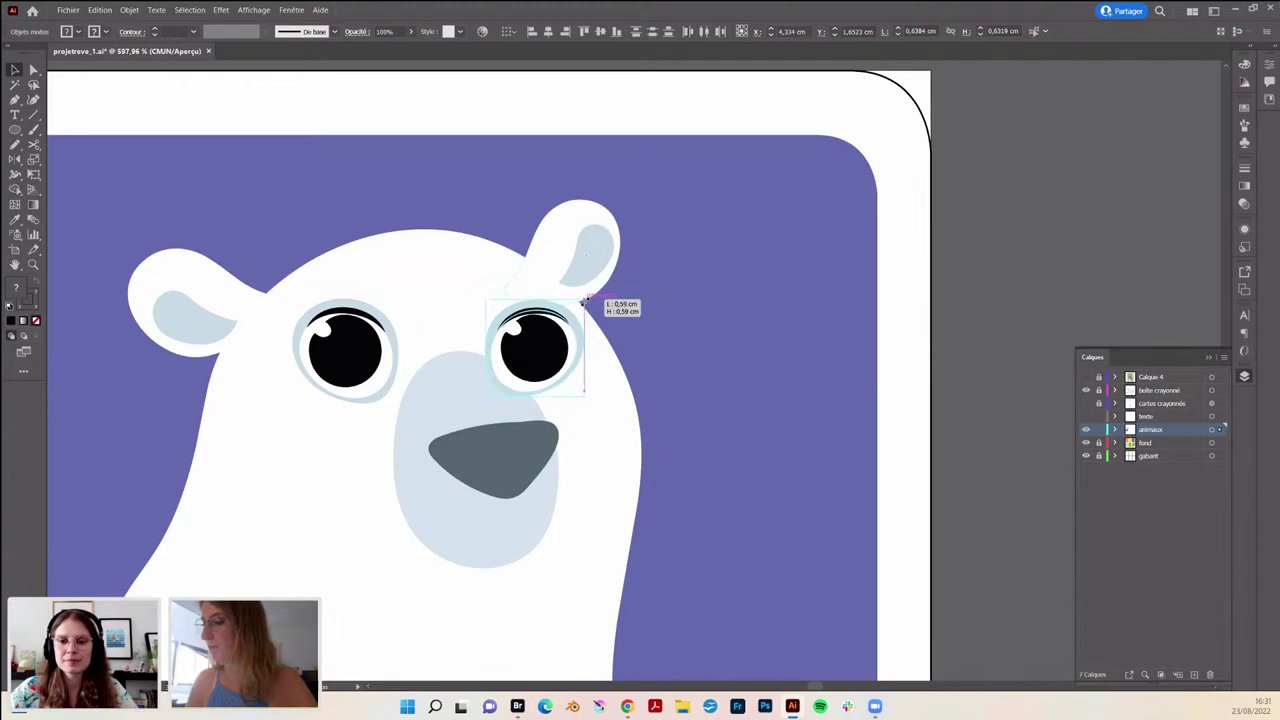
pyautogui.moveTo(559, 385); pyautogui.dragTo(562, 389)
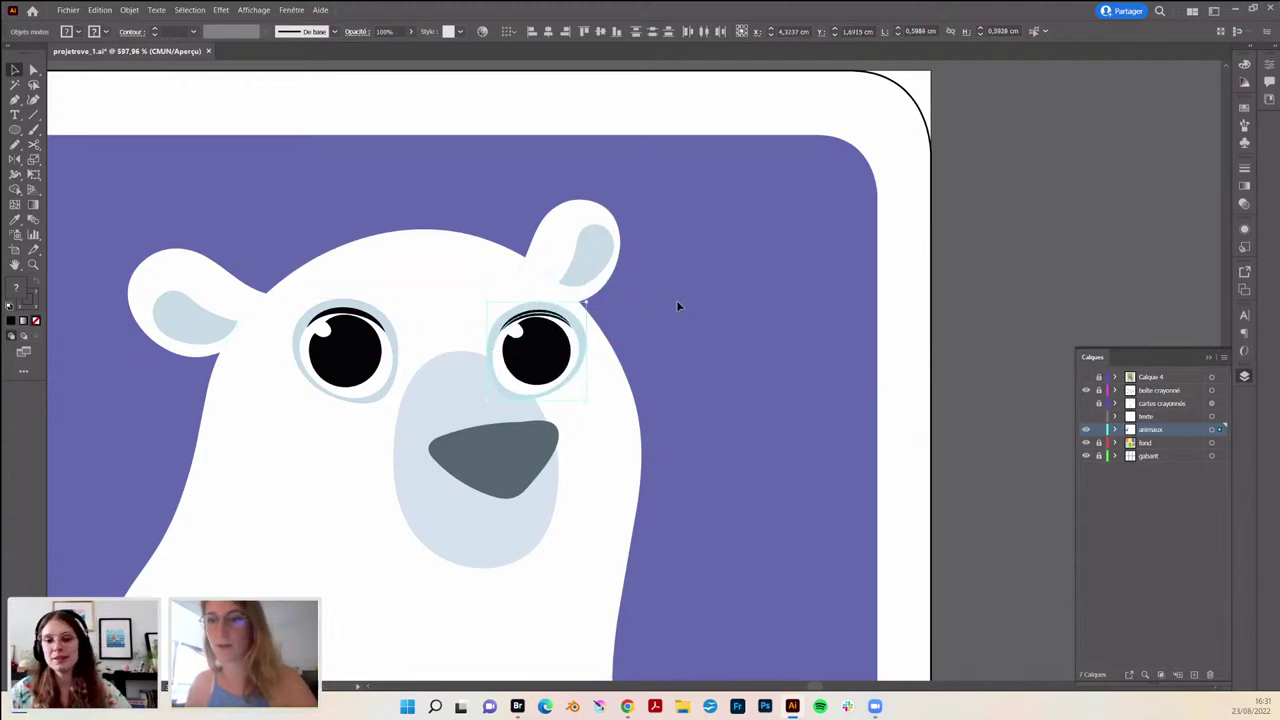
pyautogui.click(523, 470)
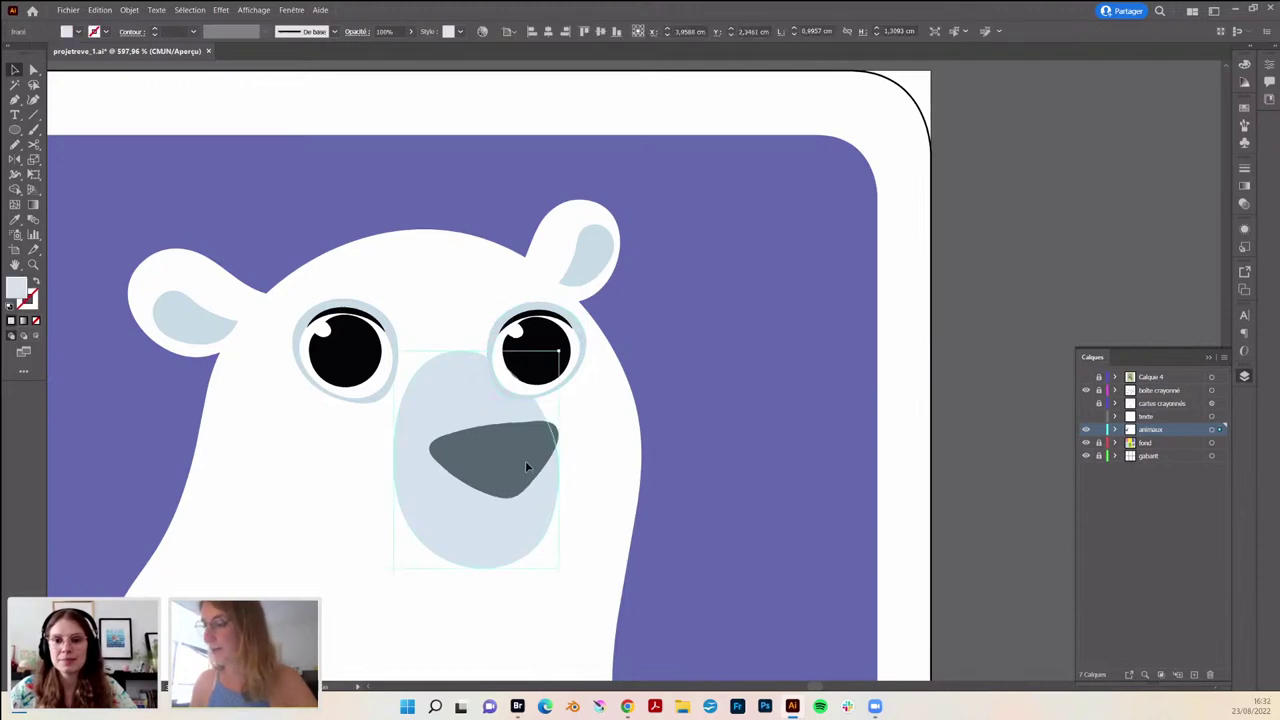
# - Nudge the grey nose up and left and move the light-blue muzzle slightly upward
pyautogui.keyDown('shift'); pyautogui.click(525, 461); pyautogui.keyUp('shift')
pyautogui.hotkey('ctrl', 'x')
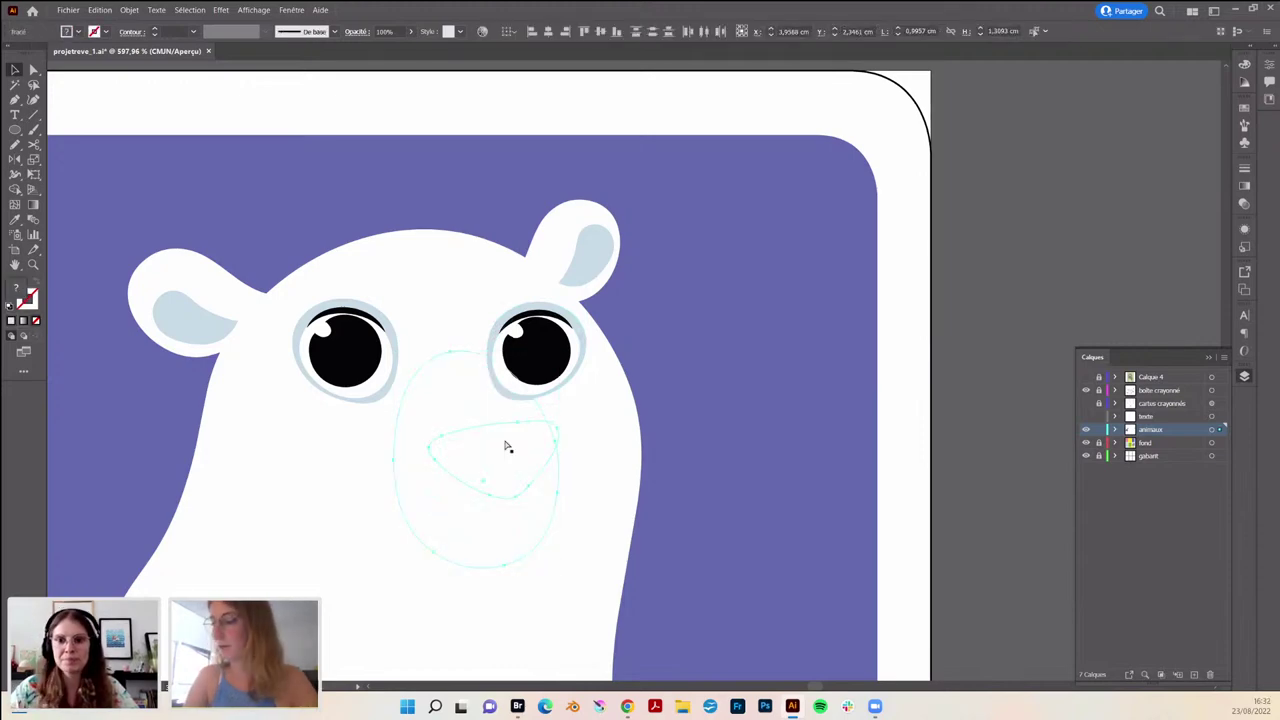
pyautogui.hotkey('ctrl', 'f')
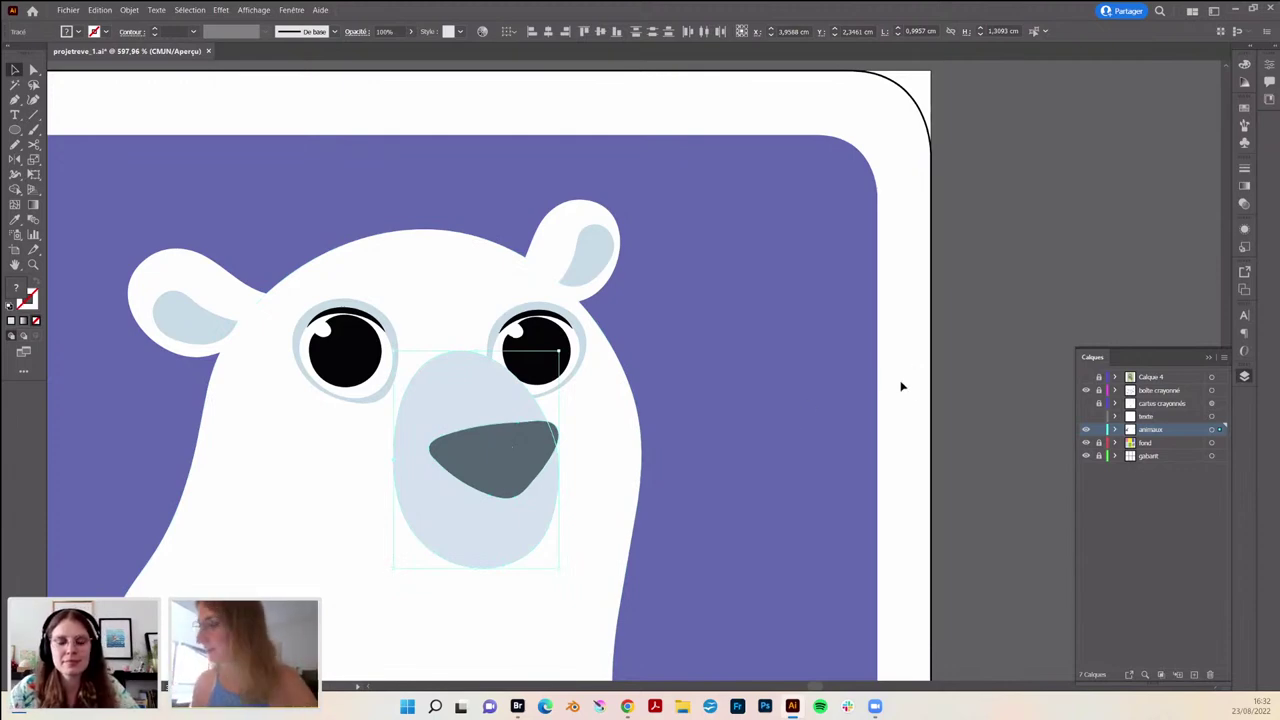
pyautogui.click(943, 417)
pyautogui.press('a')
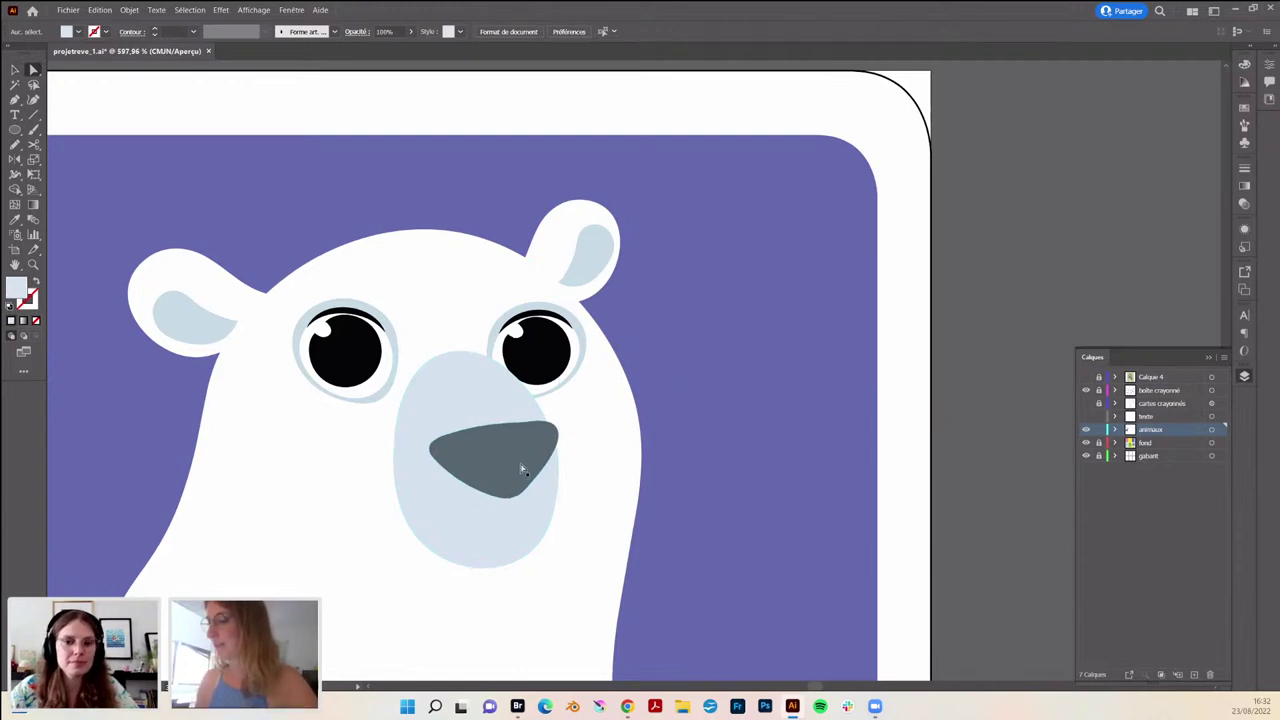
pyautogui.moveTo(521, 468); pyautogui.dragTo(524, 465)
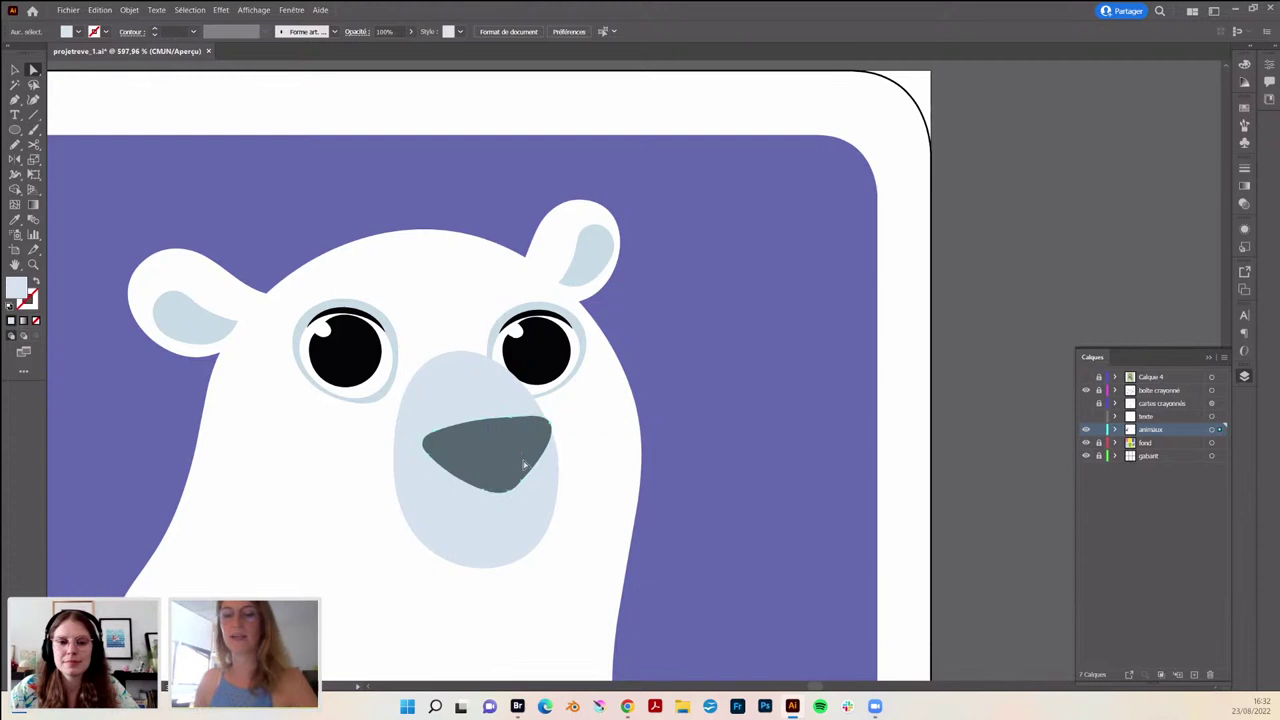
pyautogui.press('v')
pyautogui.moveTo(431, 493); pyautogui.dragTo(428, 496)
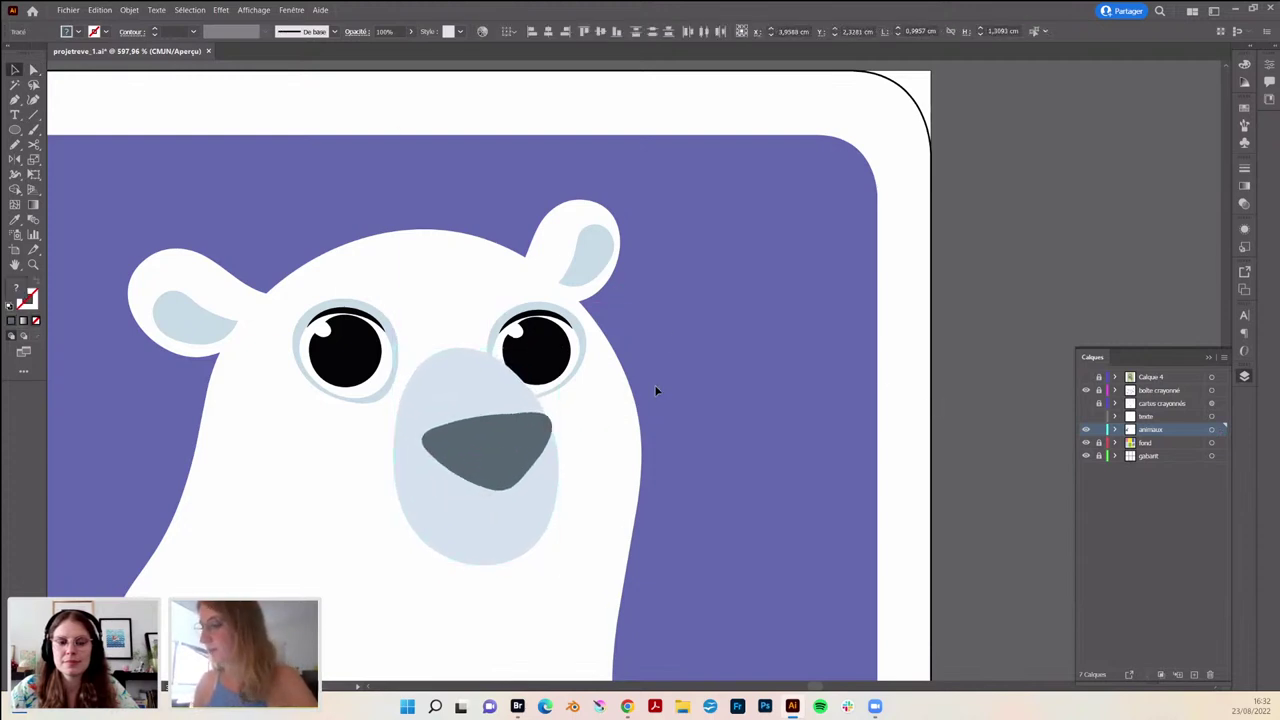
# - Move the grey nose a touch higher on the muzzle
pyautogui.press('a')
pyautogui.click(491, 442)
pyautogui.press('v')
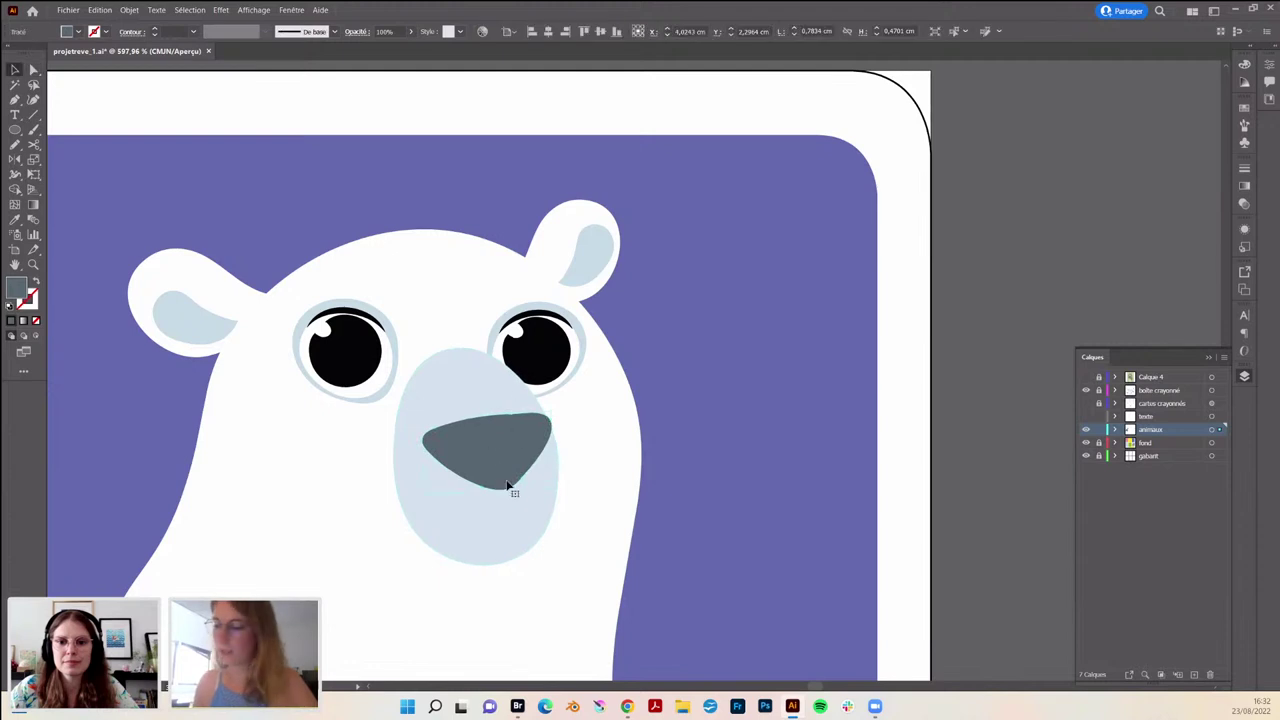
pyautogui.moveTo(514, 472)
pyautogui.mouseDown()
pyautogui.moveTo(507, 454)
pyautogui.moveTo(554, 442)
pyautogui.mouseUp()
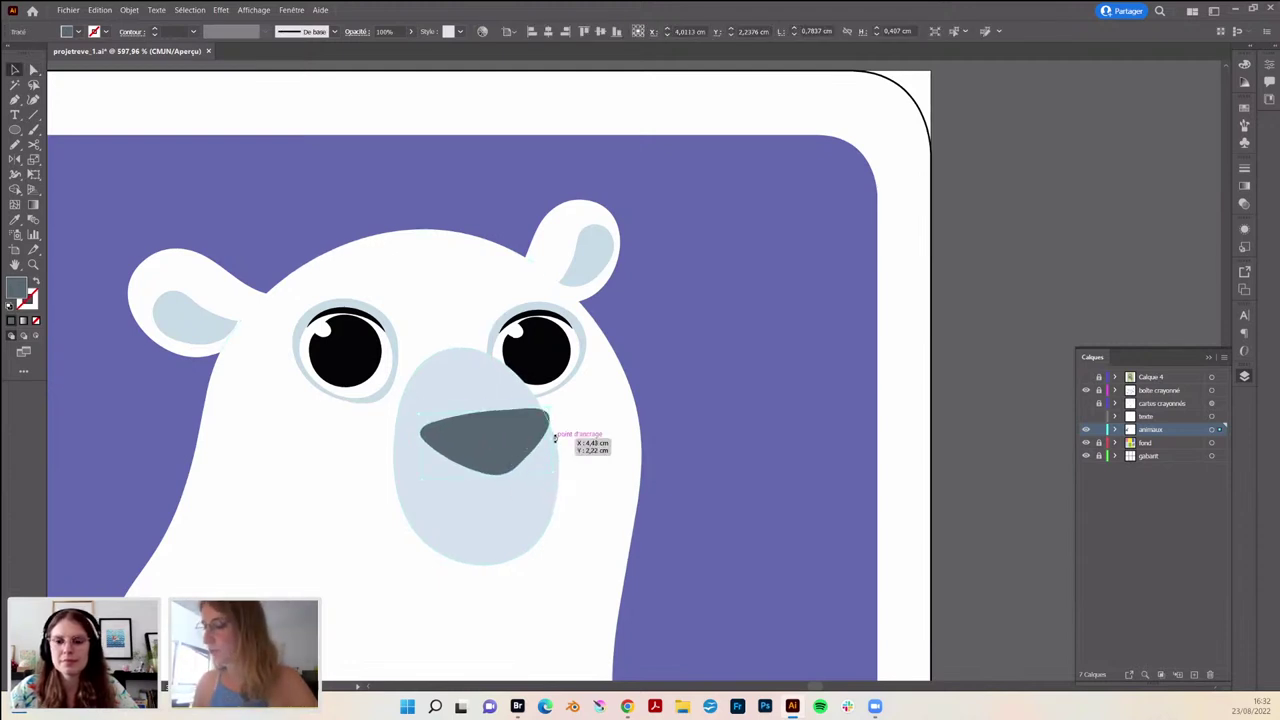
pyautogui.click(971, 400)
pyautogui.scroll(-3, 960, 414)
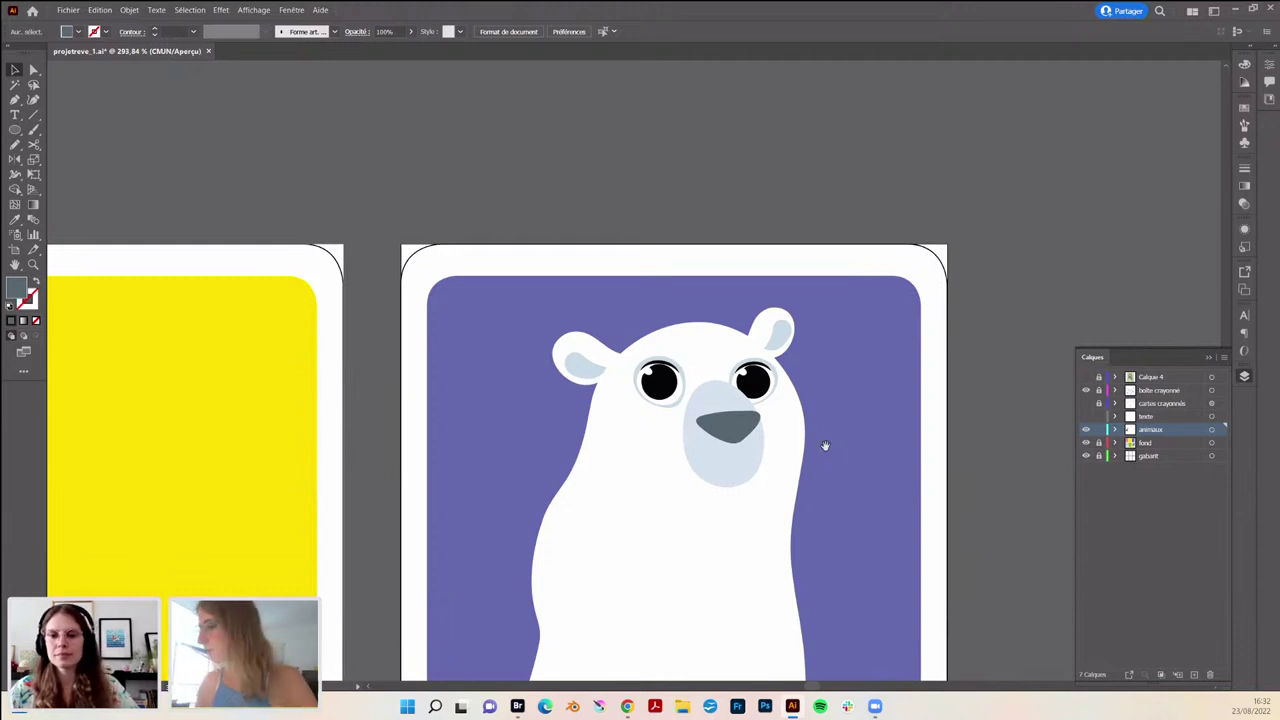
# - Rotate the bear's left ear slightly
pyautogui.hscroll(5, 811, 414)
pyautogui.scroll(-2, 811, 414)
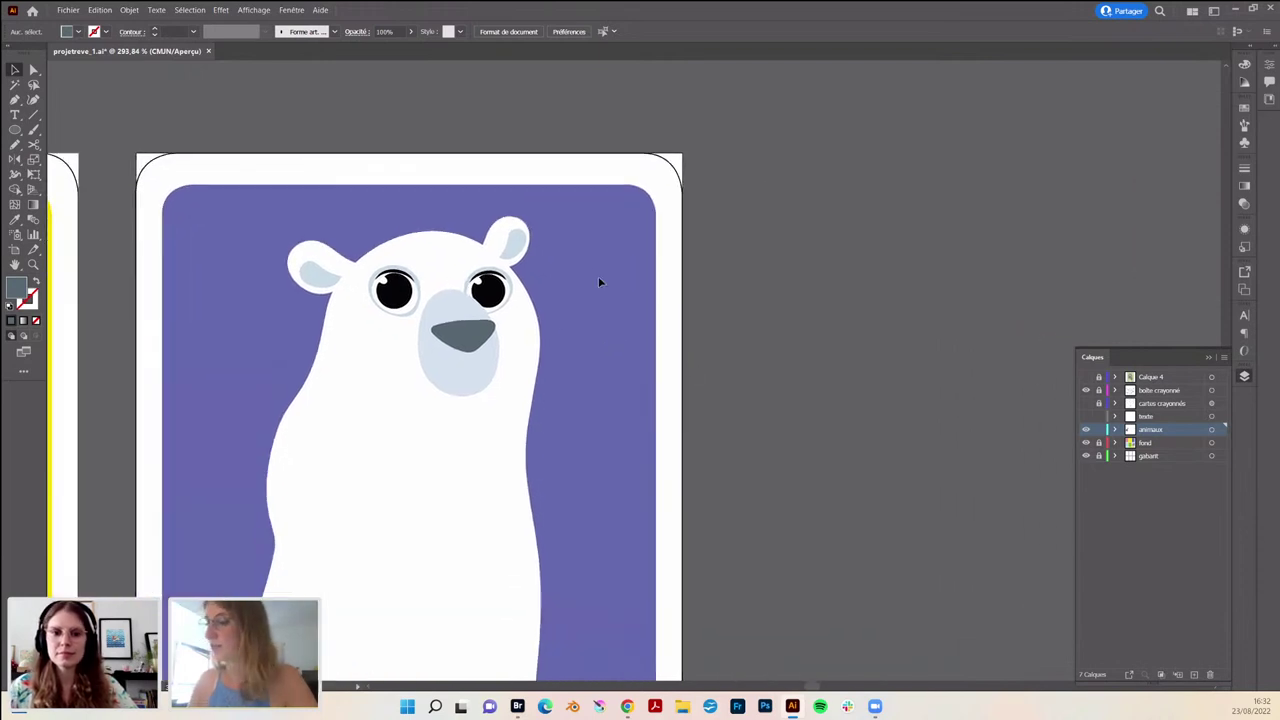
pyautogui.click(323, 270)
pyautogui.moveTo(342, 236)
pyautogui.mouseDown()
pyautogui.moveTo(379, 235)
pyautogui.moveTo(351, 246)
pyautogui.moveTo(319, 215)
pyautogui.mouseUp()
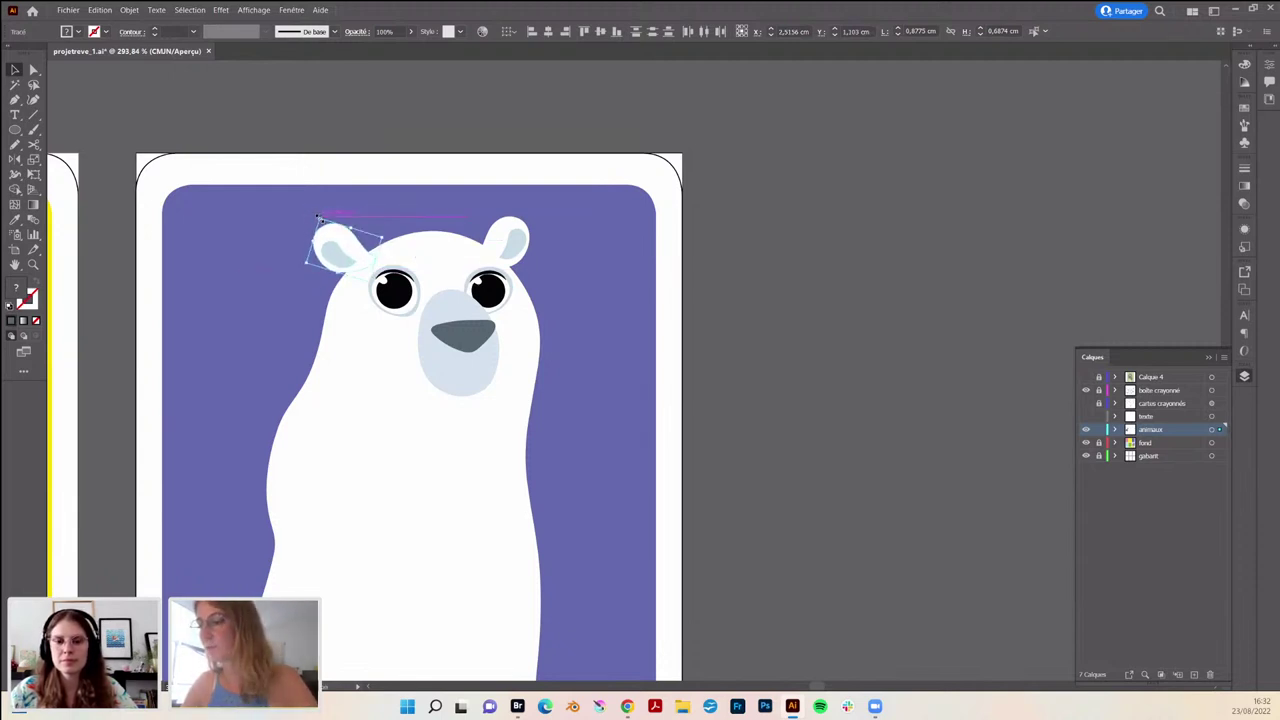
pyautogui.click(521, 226)
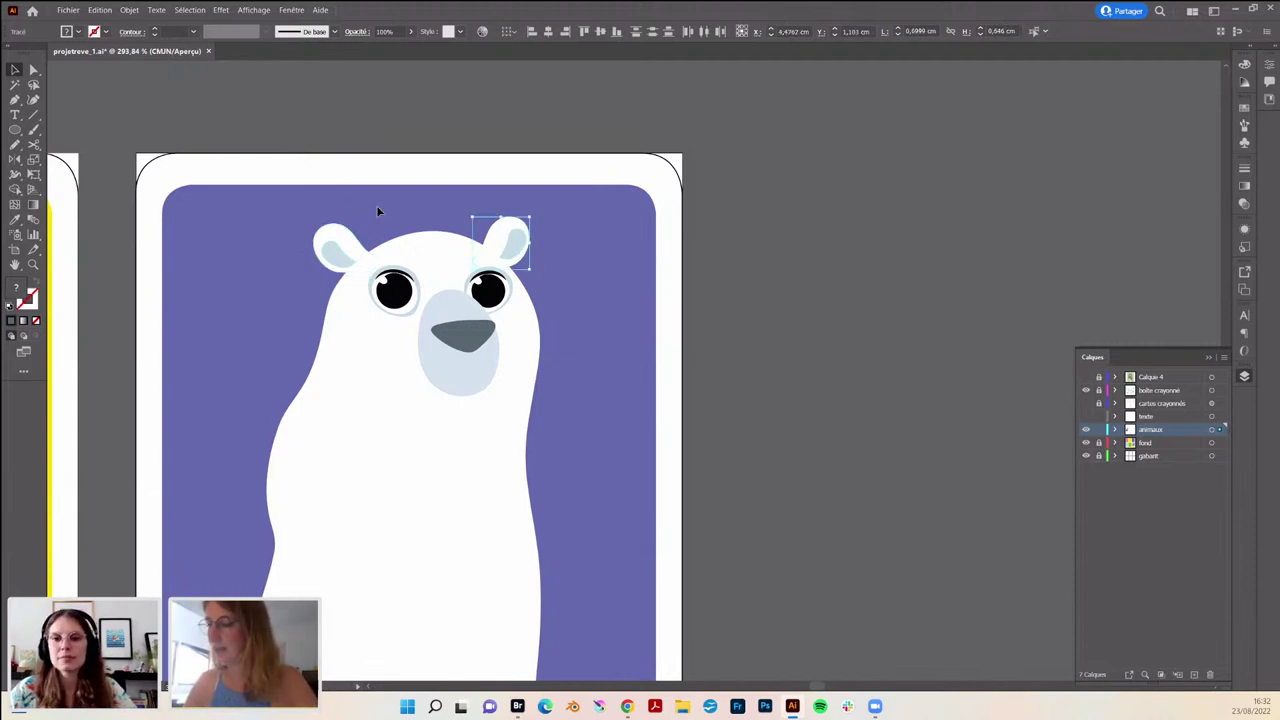
# - Nudge the left eye a little lower, then select its white ring up close
pyautogui.click(425, 240)
pyautogui.moveTo(398, 292); pyautogui.dragTo(399, 296)
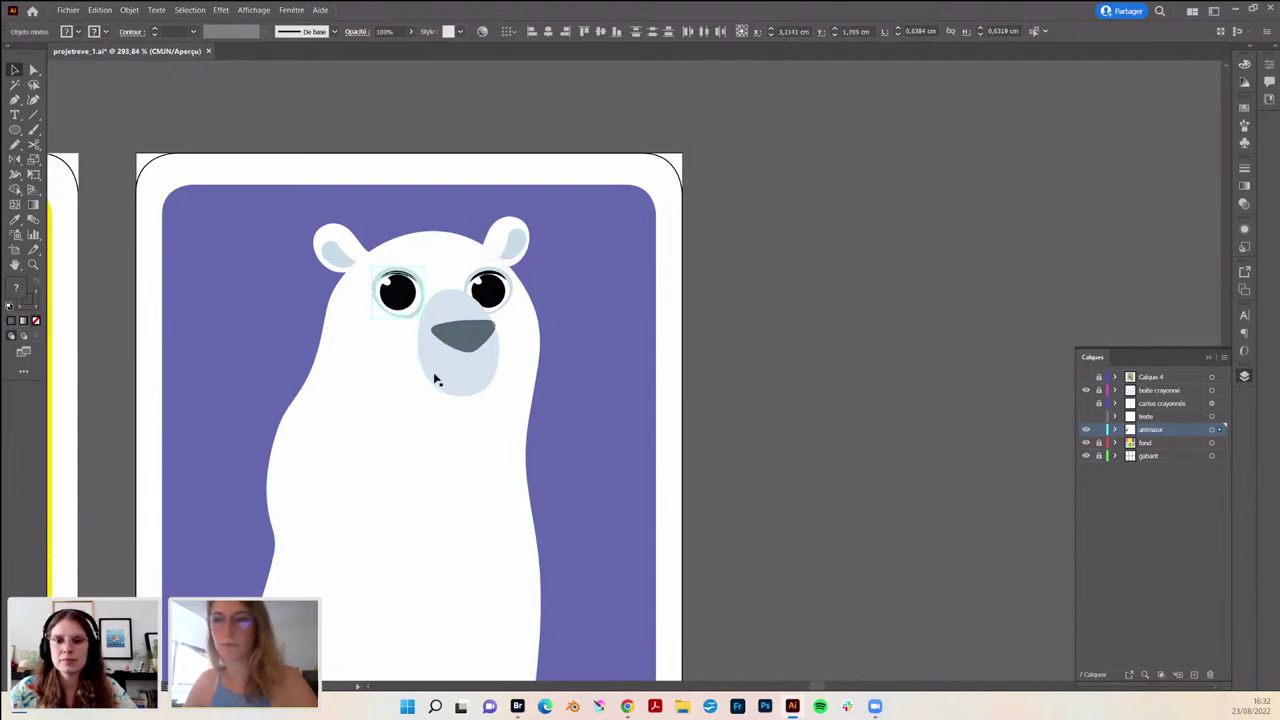
pyautogui.scroll(-5, 689, 365)
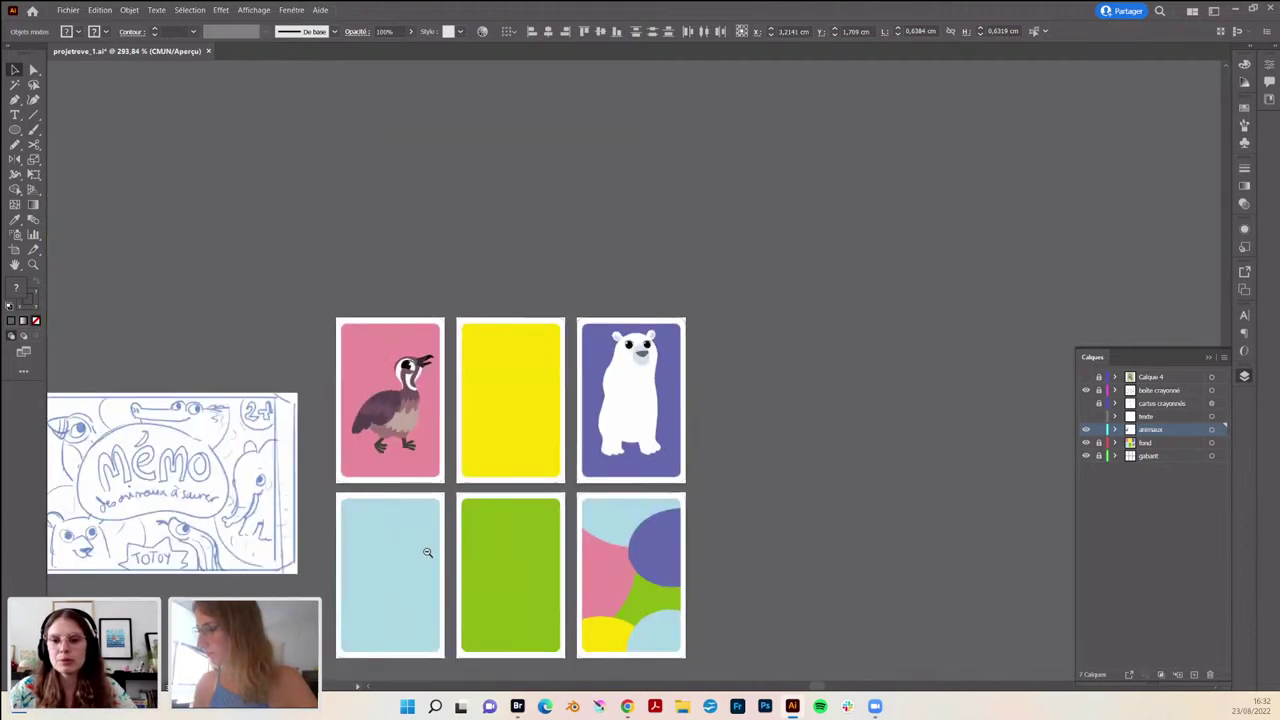
pyautogui.click(700, 360)
pyautogui.scroll(6, 620, 345)
pyautogui.press('a')
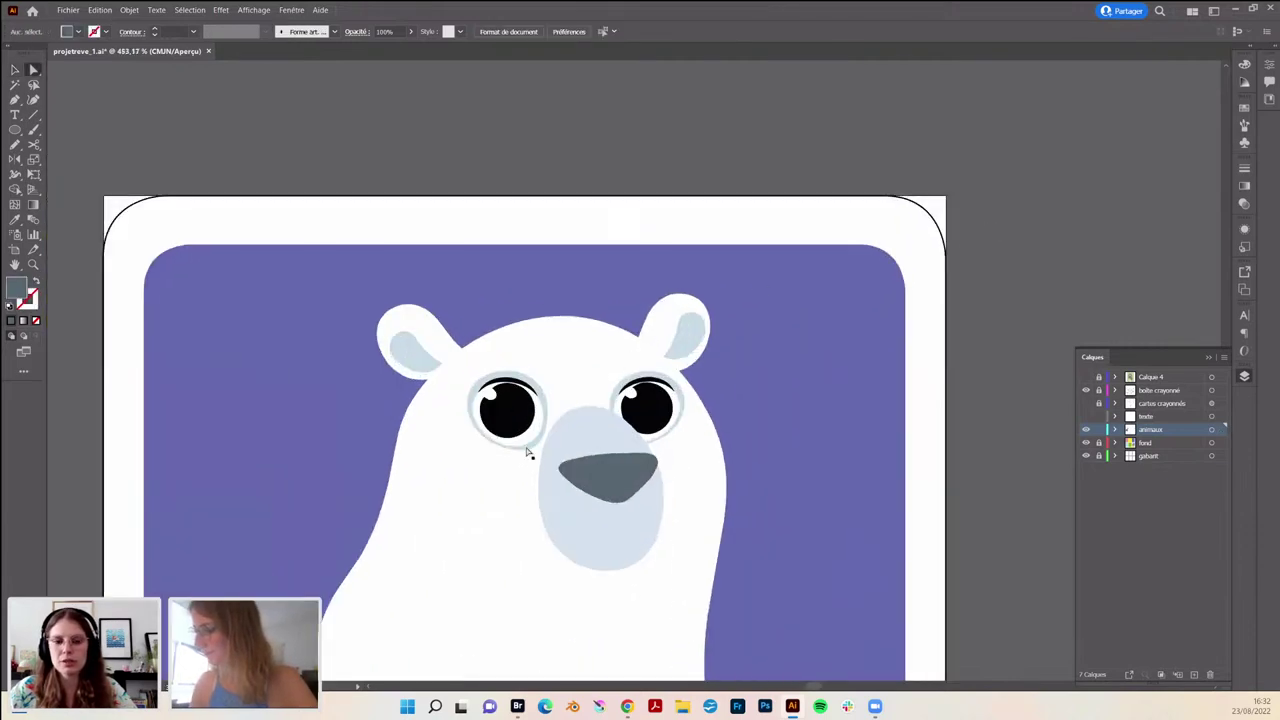
pyautogui.click(523, 445)
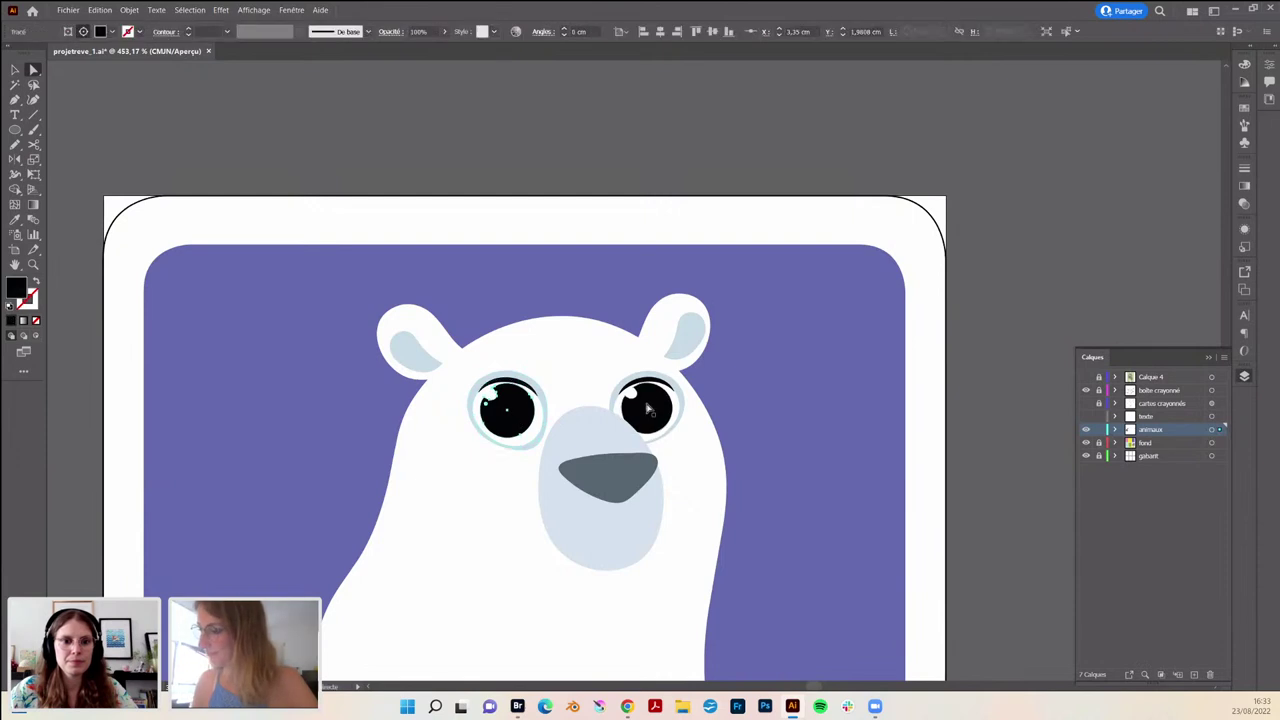
# - Copy the eye's dark arc below the nose and bring it in front of the muzzle
pyautogui.moveTo(650, 410); pyautogui.dragTo(658, 410)
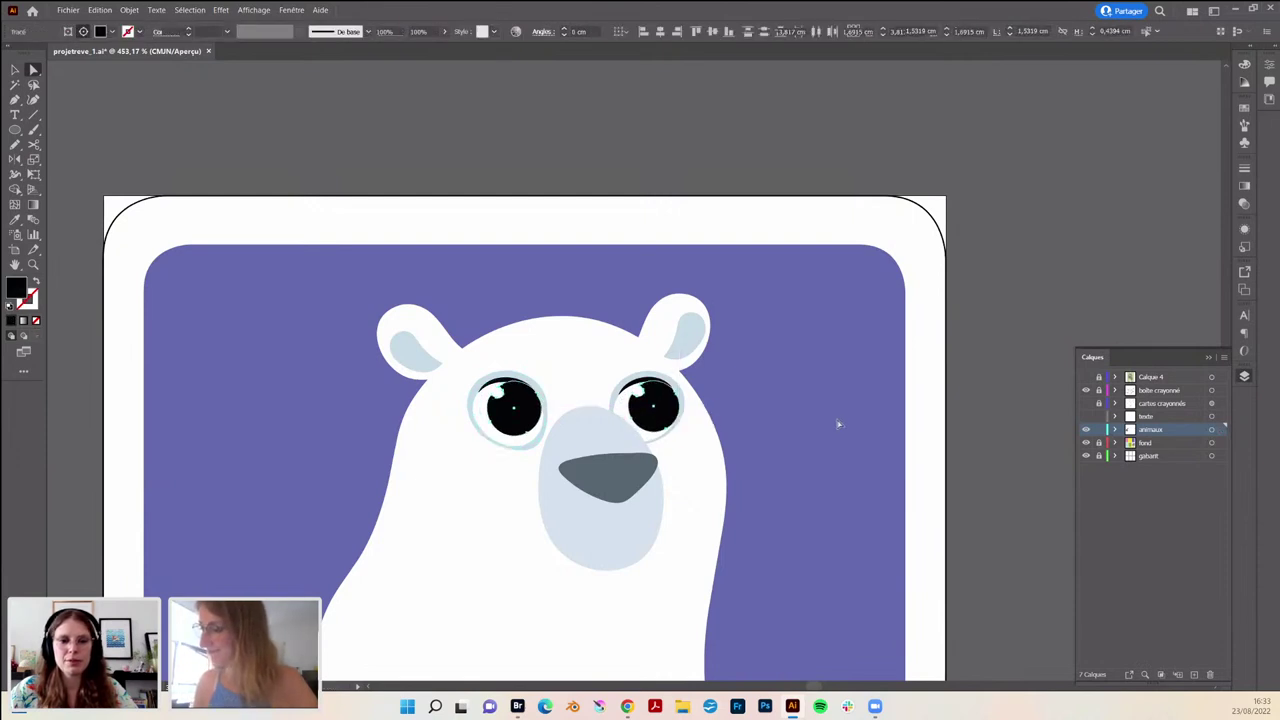
pyautogui.click(617, 480)
pyautogui.press('v')
pyautogui.click(781, 479)
pyautogui.scroll(-2, 643, 420)
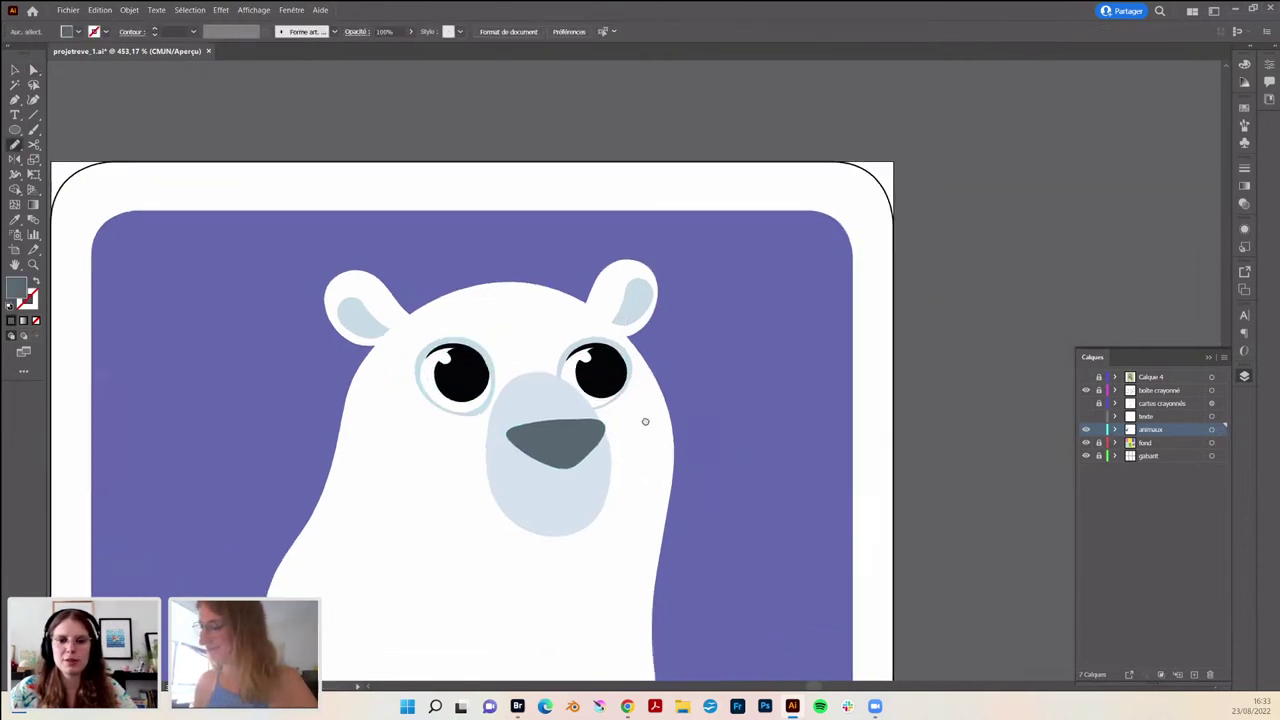
pyautogui.hscroll(2, 643, 420)
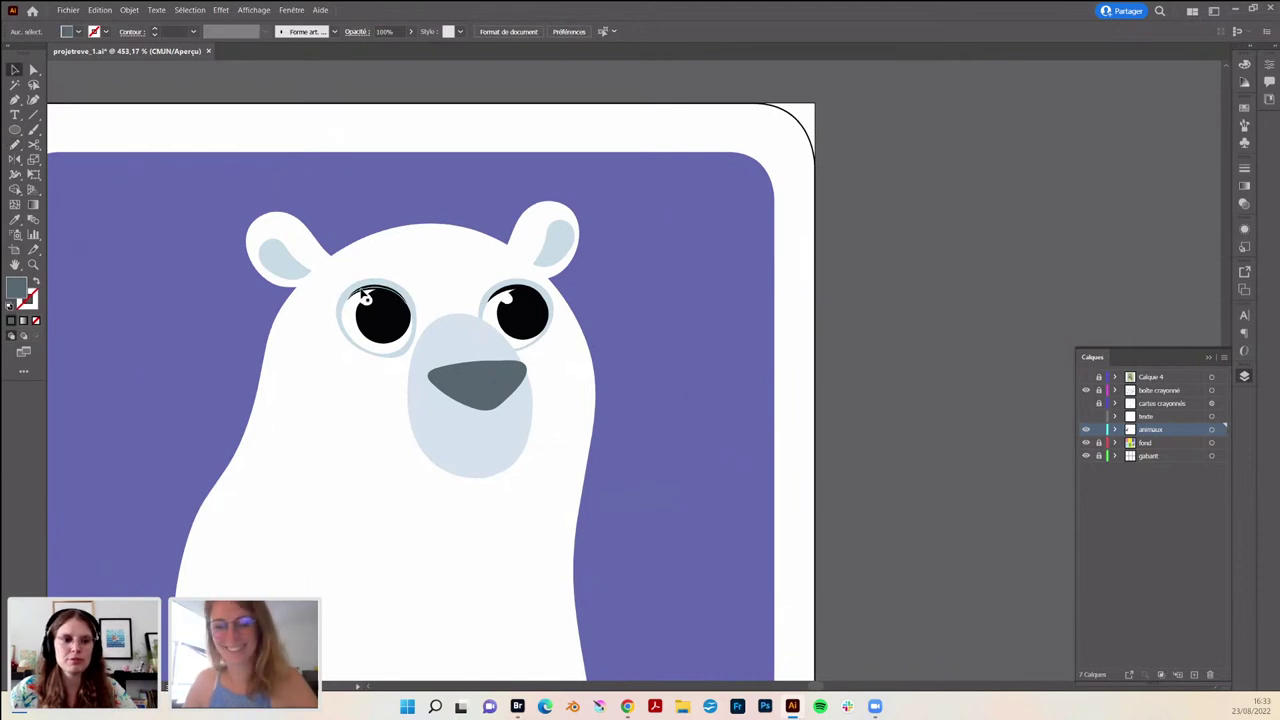
pyautogui.moveTo(365, 292); pyautogui.dragTo(510, 438)
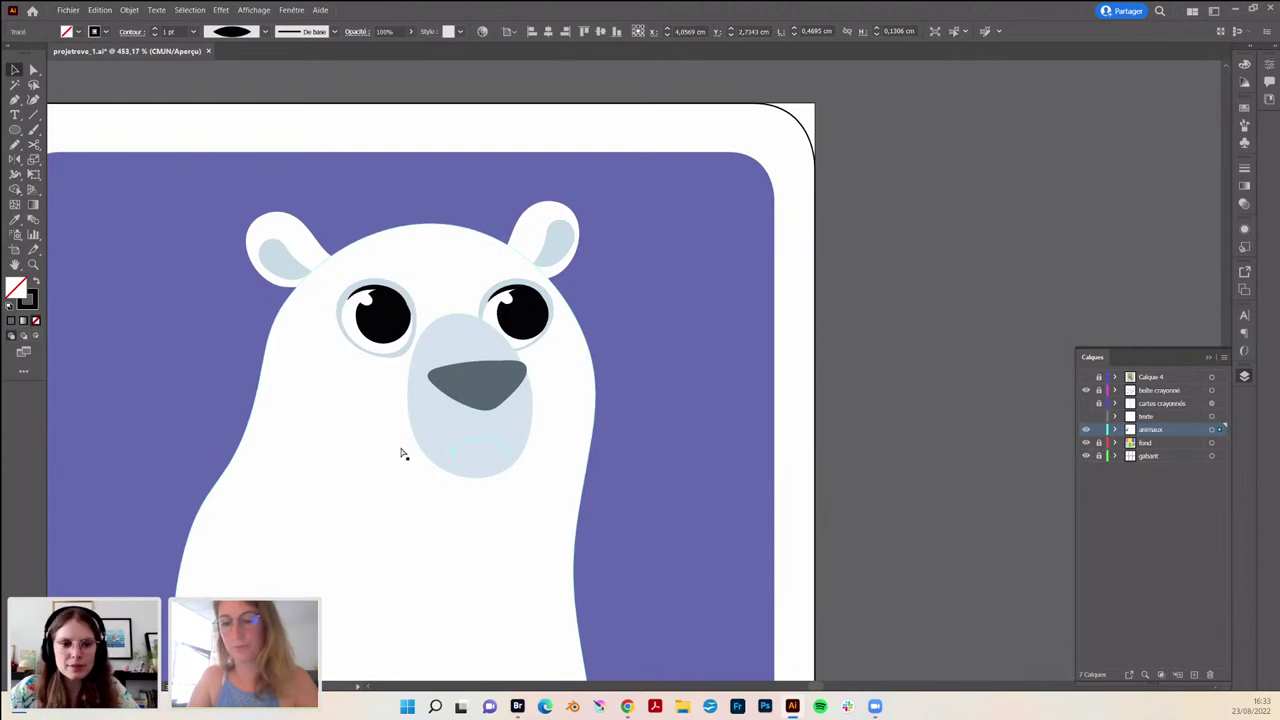
pyautogui.hotkey('ctrl', 'shift', ']')
# - Raise the mouth arc under the nose and extend its right end with a brush stroke
pyautogui.moveTo(516, 444); pyautogui.dragTo(493, 420)
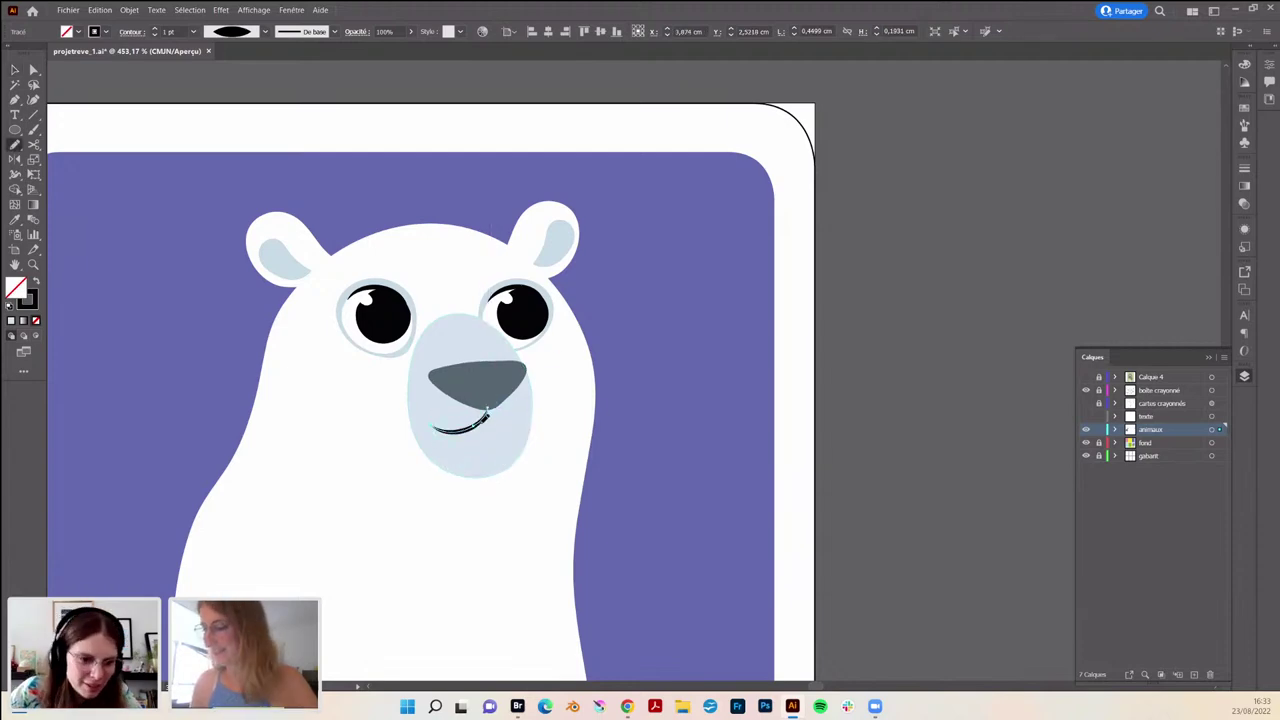
pyautogui.press('b')
pyautogui.moveTo(487, 409); pyautogui.dragTo(499, 409)
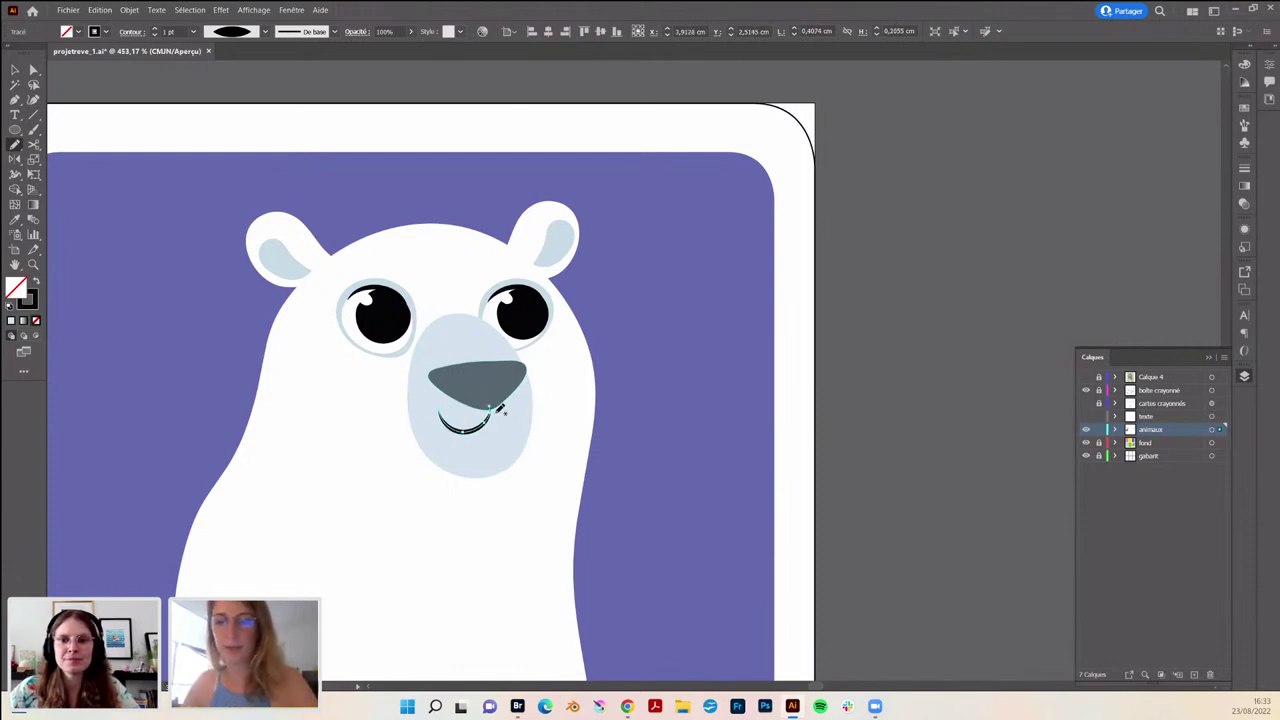
pyautogui.hotkey('ctrl', 'z')
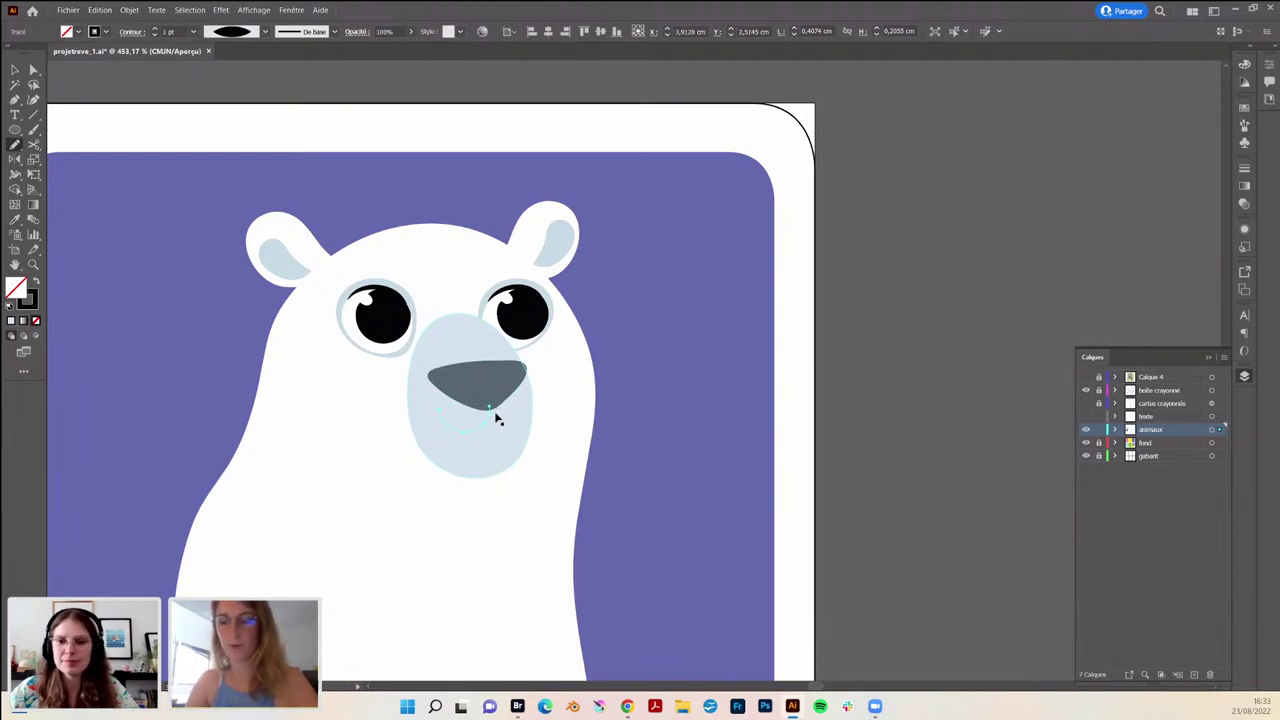
pyautogui.hotkey('ctrl', 'shift', 'z')
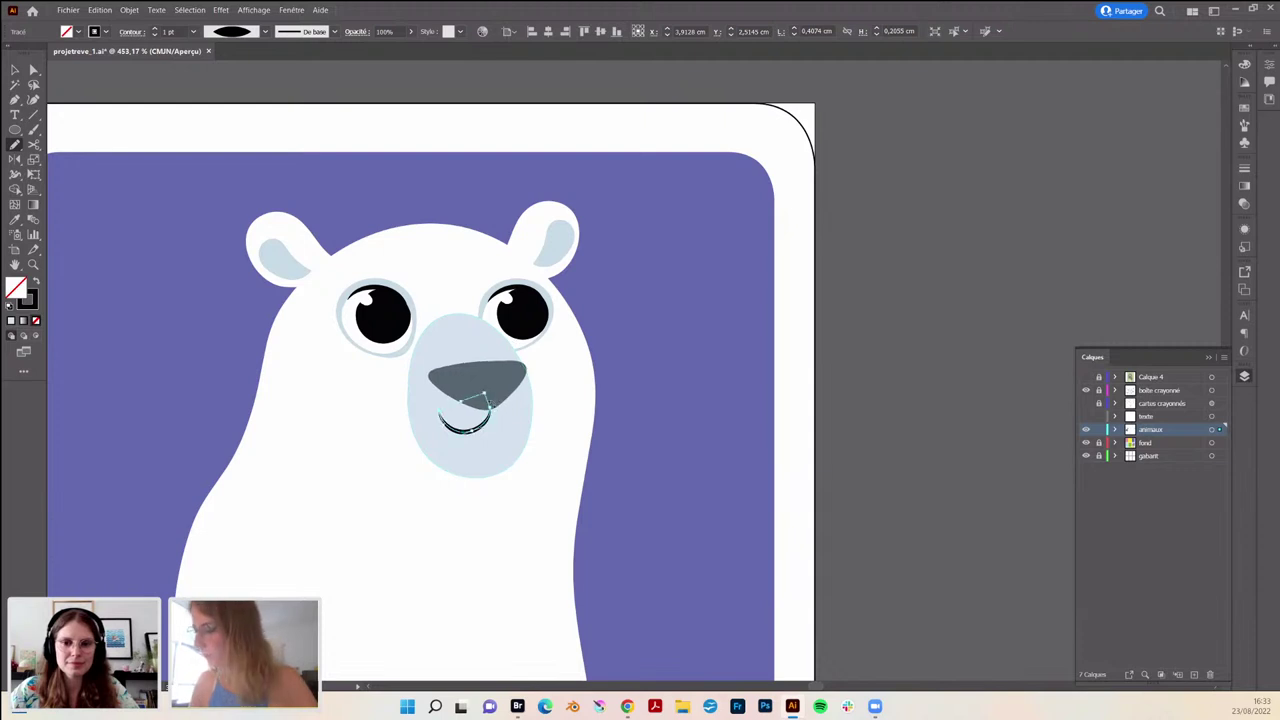
# - Select the mouth curve and choose an option from its context menu
pyautogui.keyDown('ctrl'); pyautogui.click(486, 418); pyautogui.keyUp('ctrl')
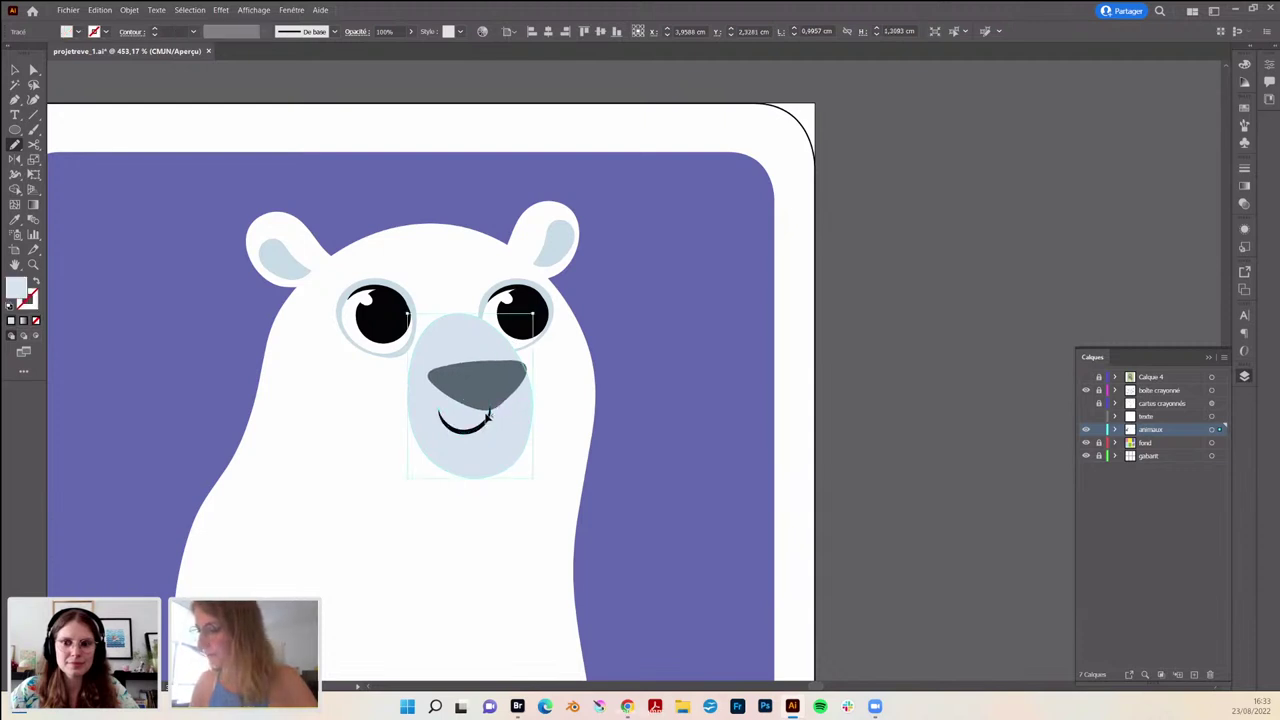
pyautogui.press('v')
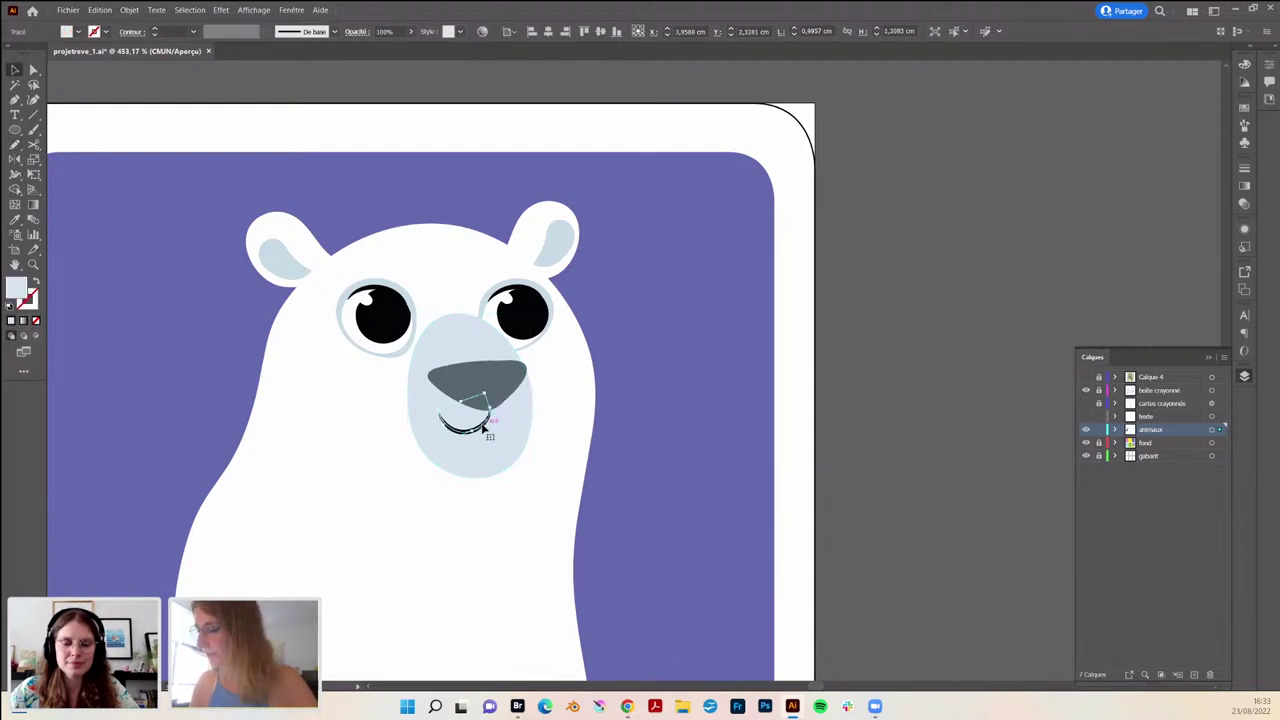
pyautogui.click(486, 423)
pyautogui.rightClick(484, 424)
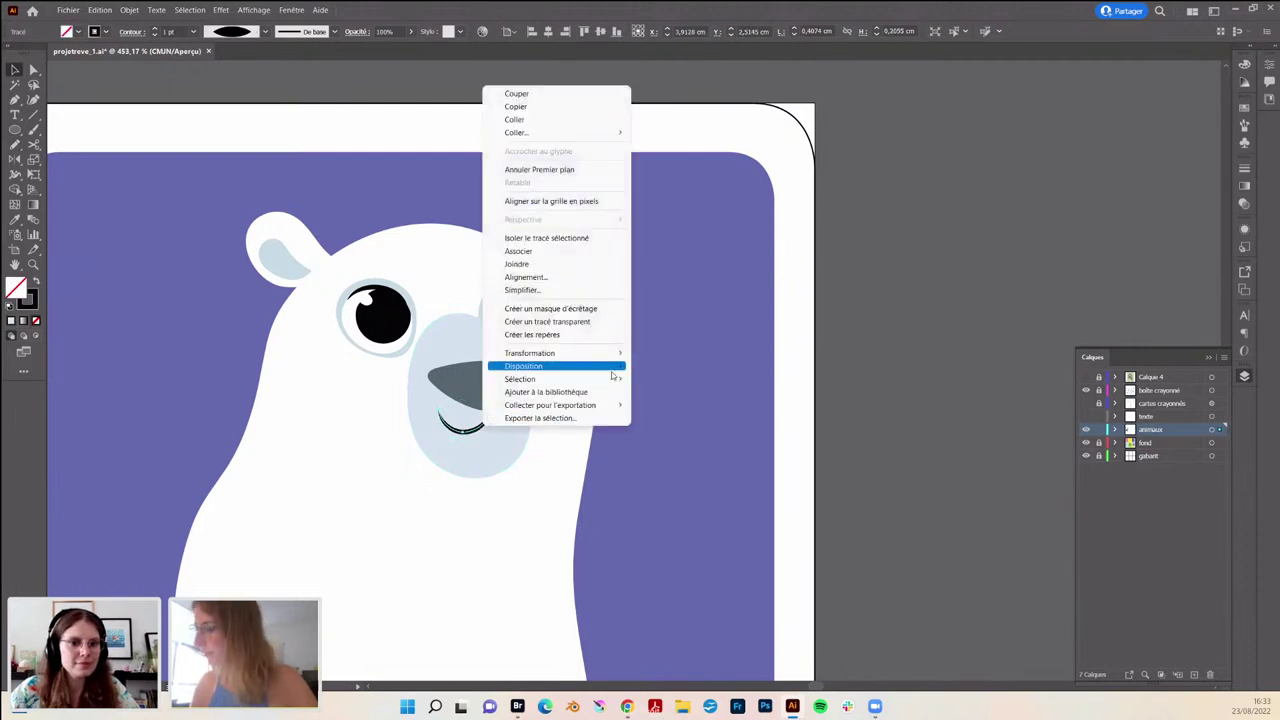
pyautogui.moveTo(555, 366)
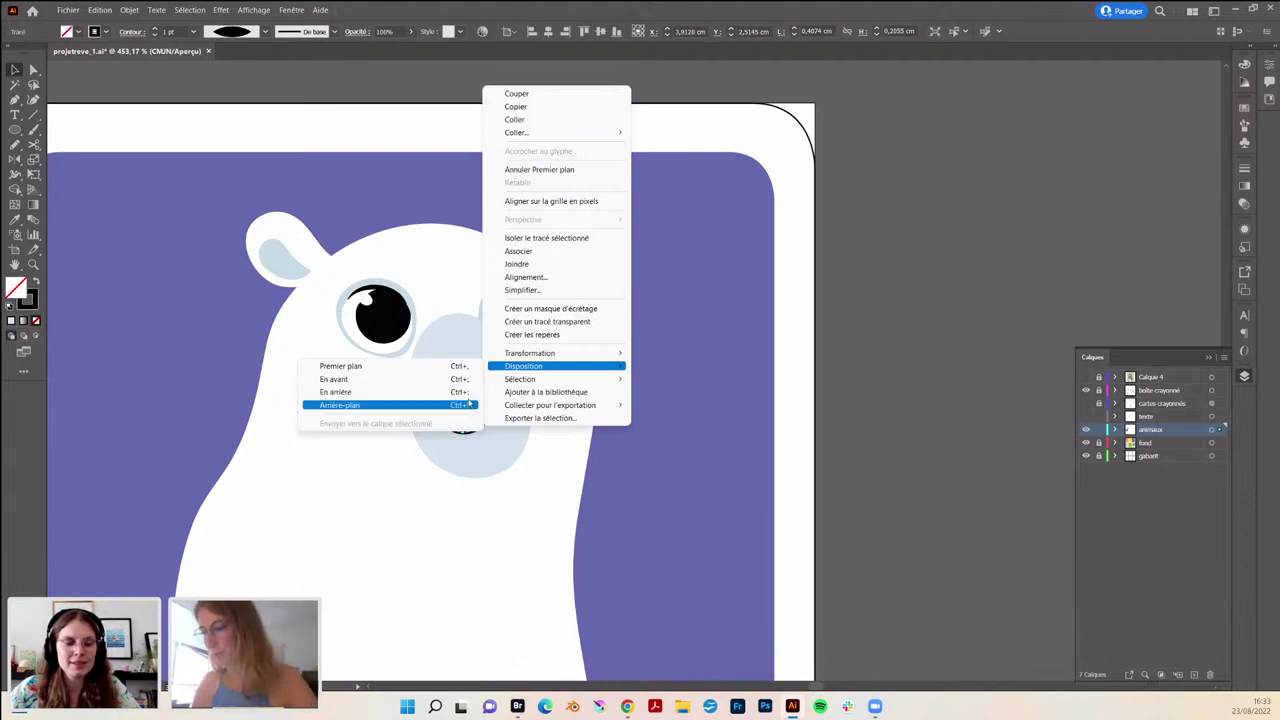
pyautogui.click(335, 392)
# - Duplicate the mouth curve and place the copy beside the first, forming a w-shaped mouth
pyautogui.click(735, 368)
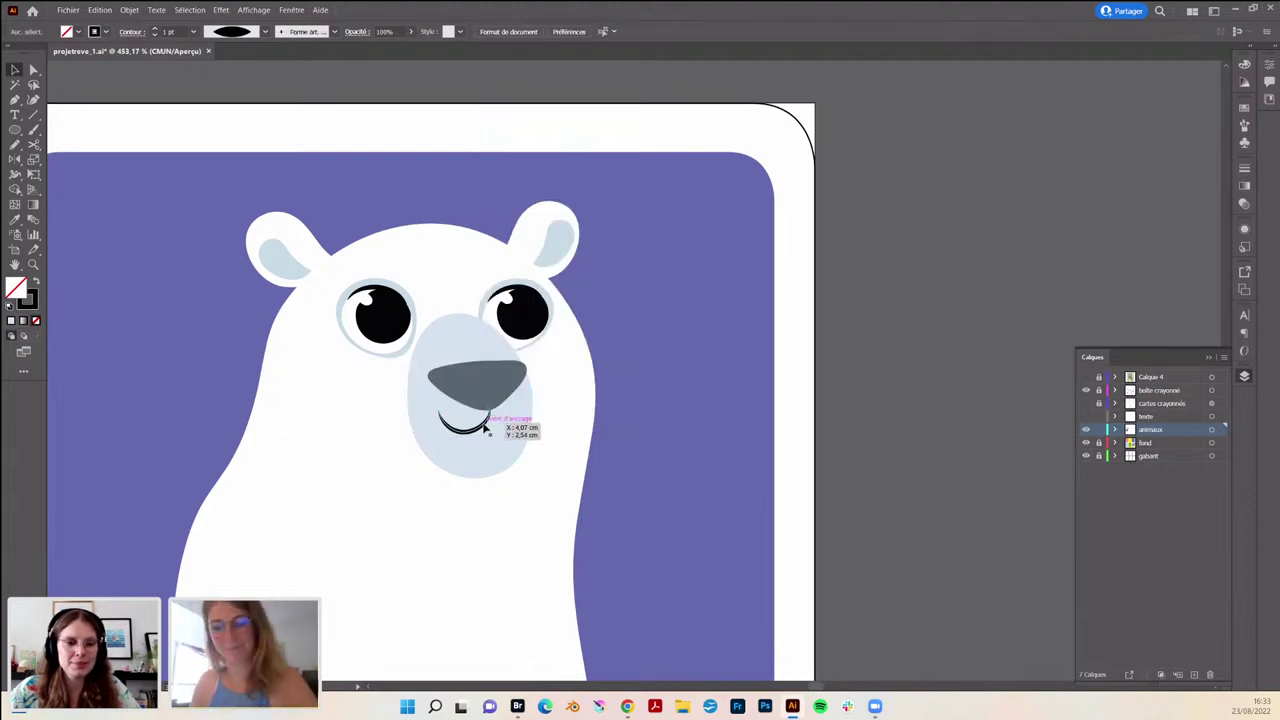
pyautogui.click(483, 428)
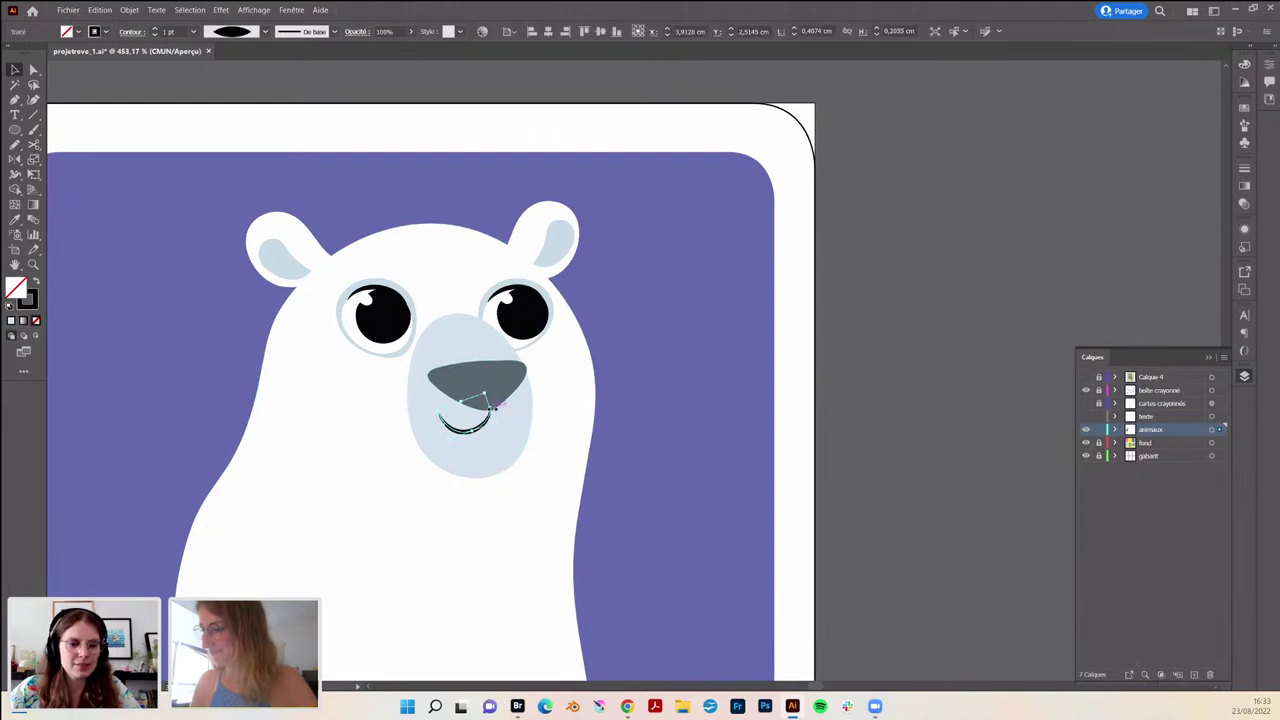
pyautogui.moveTo(478, 428); pyautogui.dragTo(522, 425)
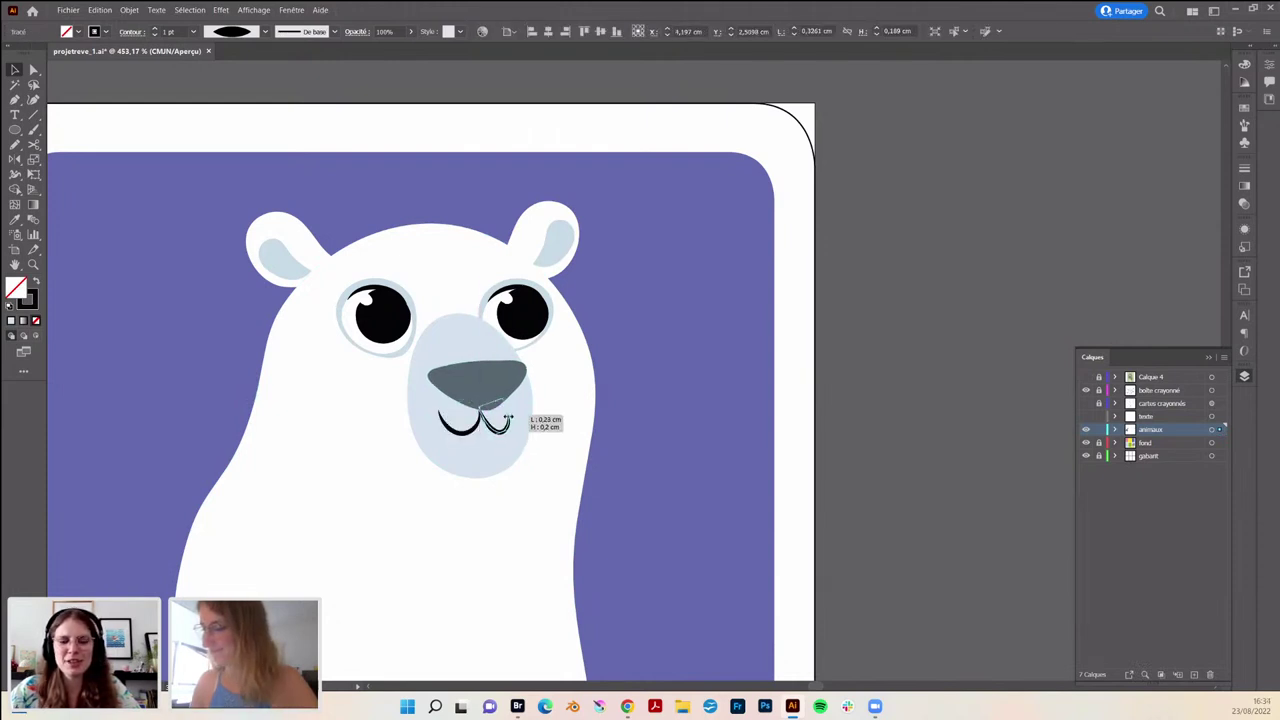
pyautogui.moveTo(522, 425); pyautogui.dragTo(494, 428)
pyautogui.press('n')
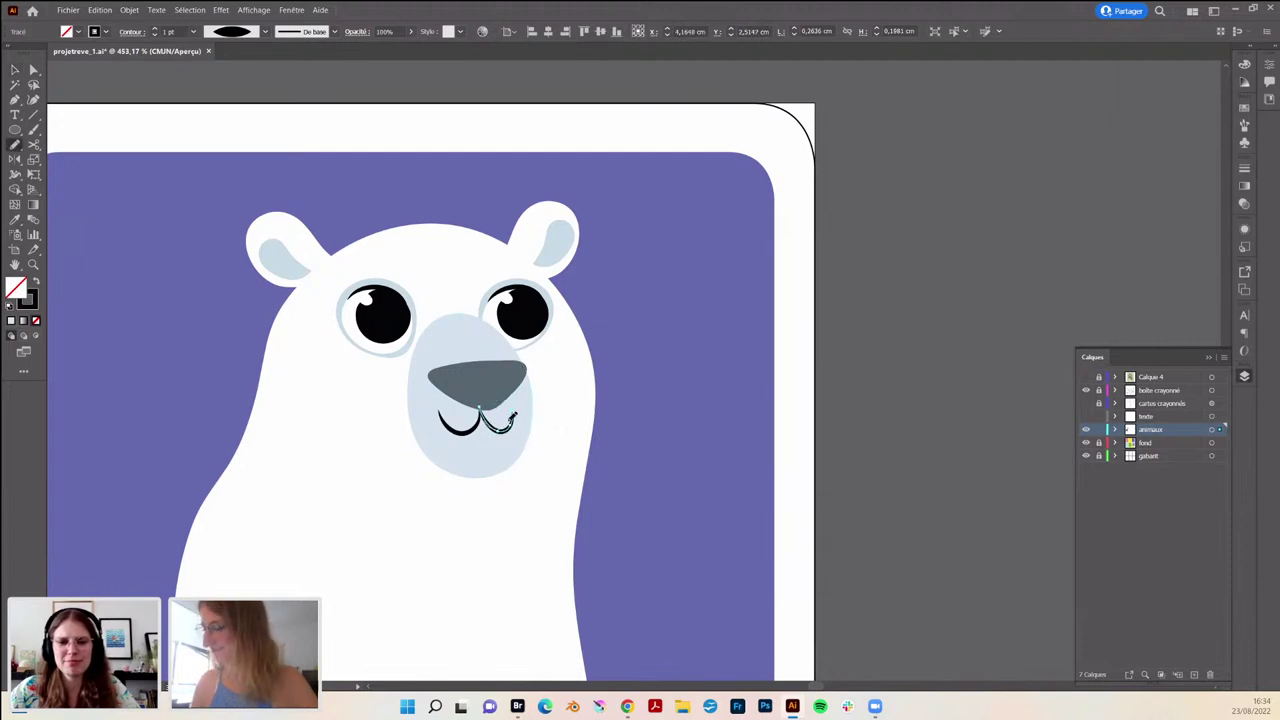
pyautogui.scroll(-3, 420, 500)
pyautogui.scroll(-3, 363, 537)
# - Select both eyes together and nudge them slightly
pyautogui.scroll(-2, 339, 561)
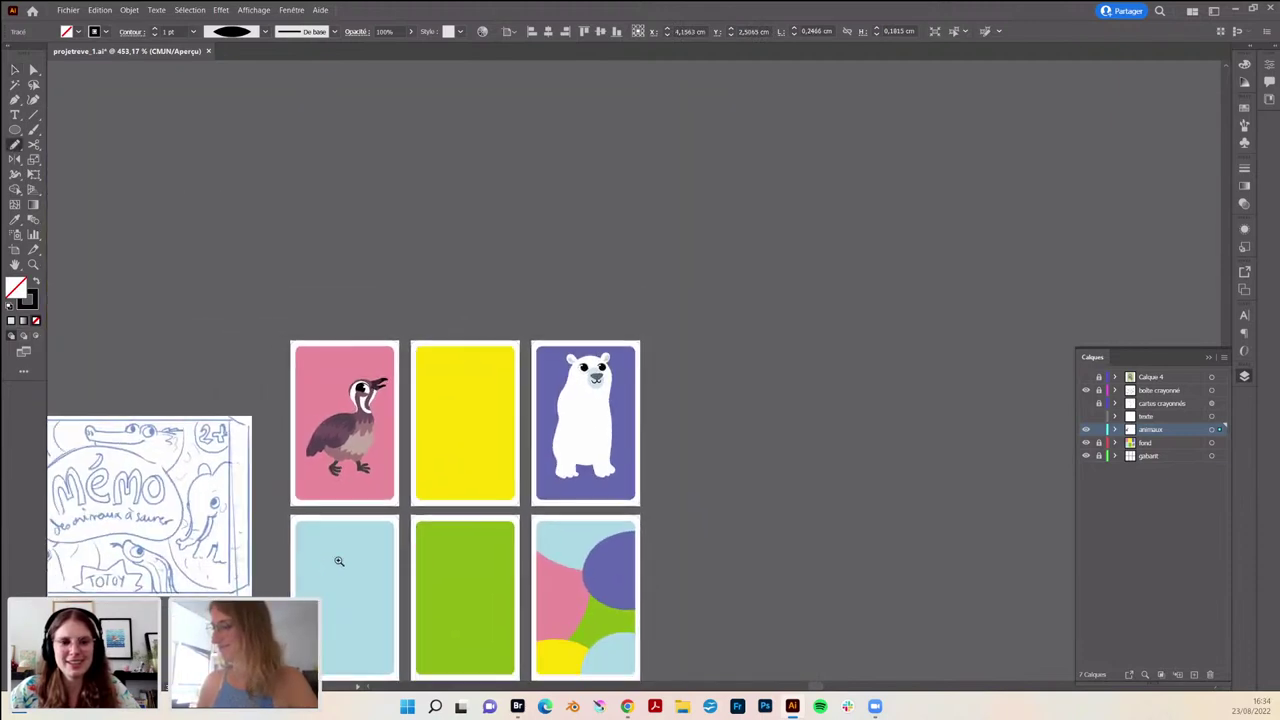
pyautogui.press('v')
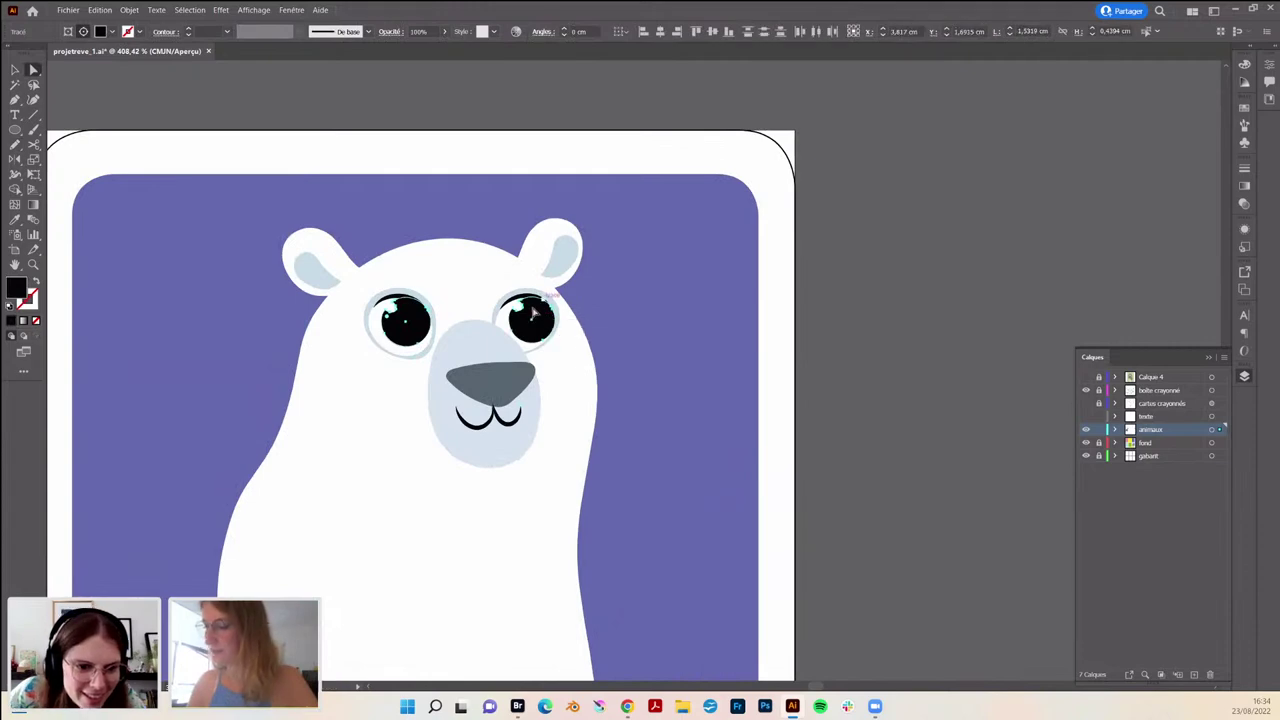
pyautogui.press('a')
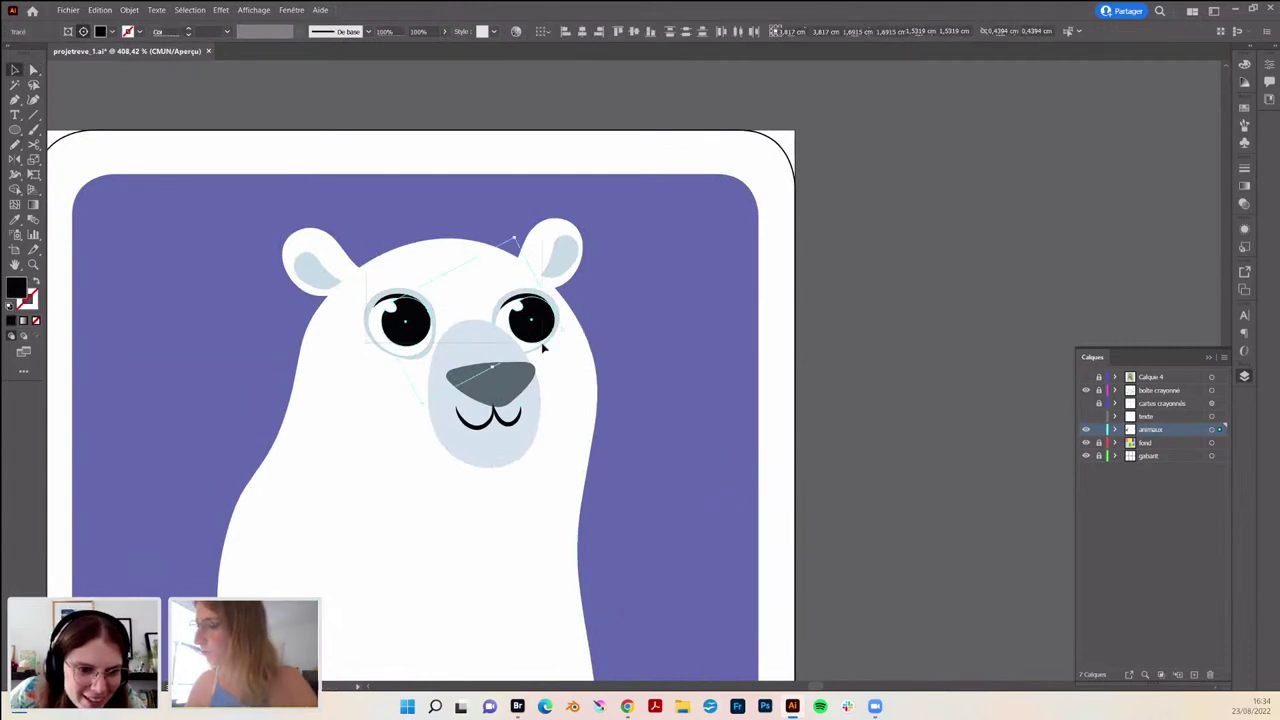
pyautogui.click(531, 270)
pyautogui.moveTo(329, 220); pyautogui.dragTo(538, 410)
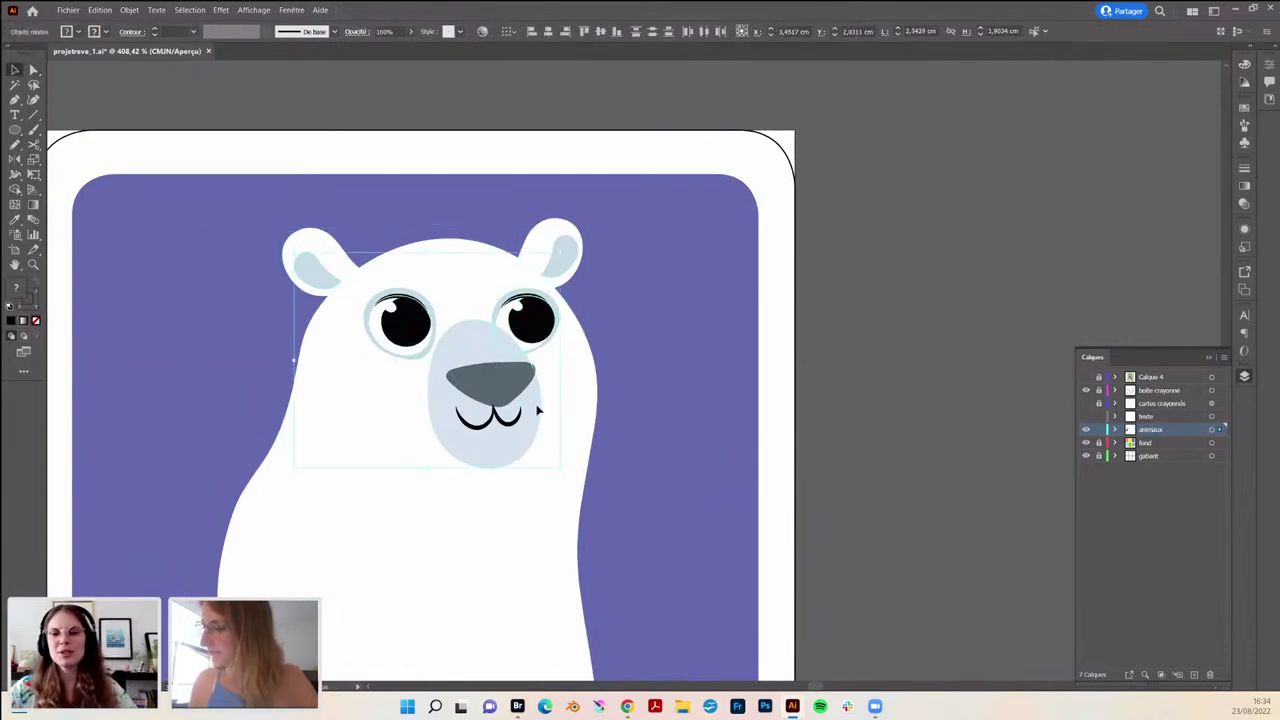
pyautogui.moveTo(331, 286); pyautogui.dragTo(461, 366)
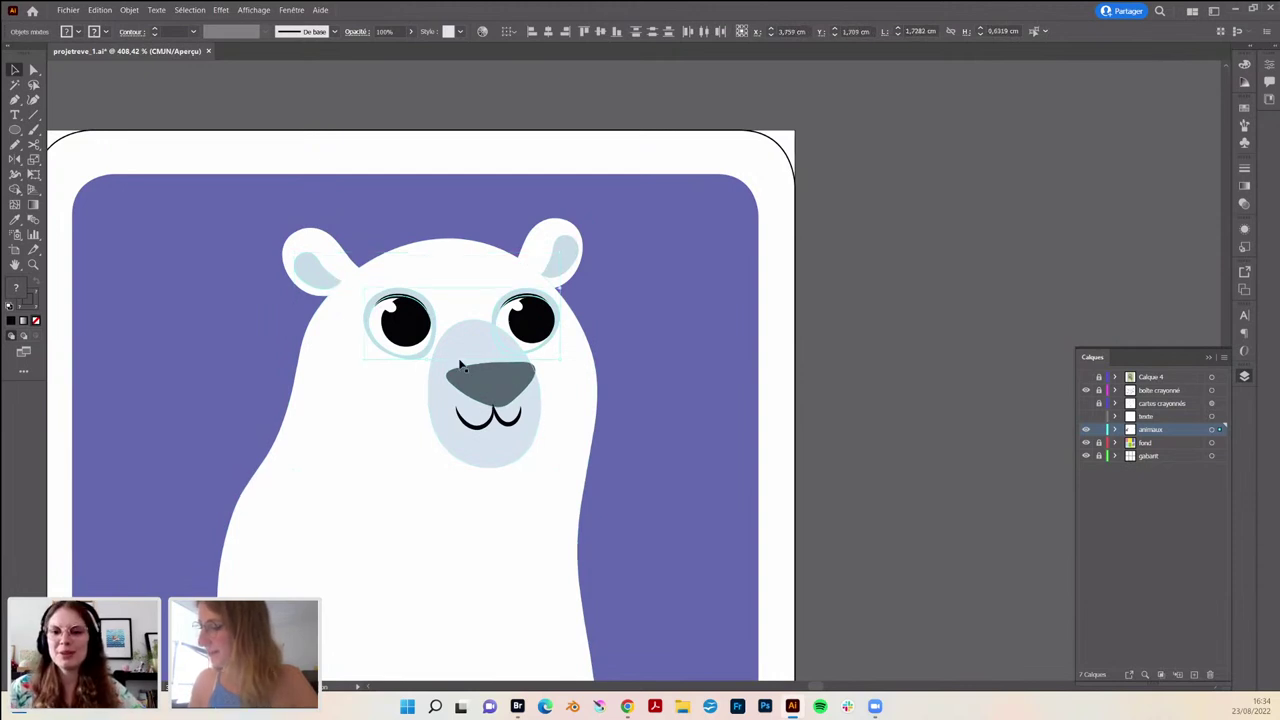
pyautogui.moveTo(532, 326); pyautogui.dragTo(536, 331)
pyautogui.click(663, 300)
# - Move the right eye slightly up and to the right
pyautogui.click(563, 320)
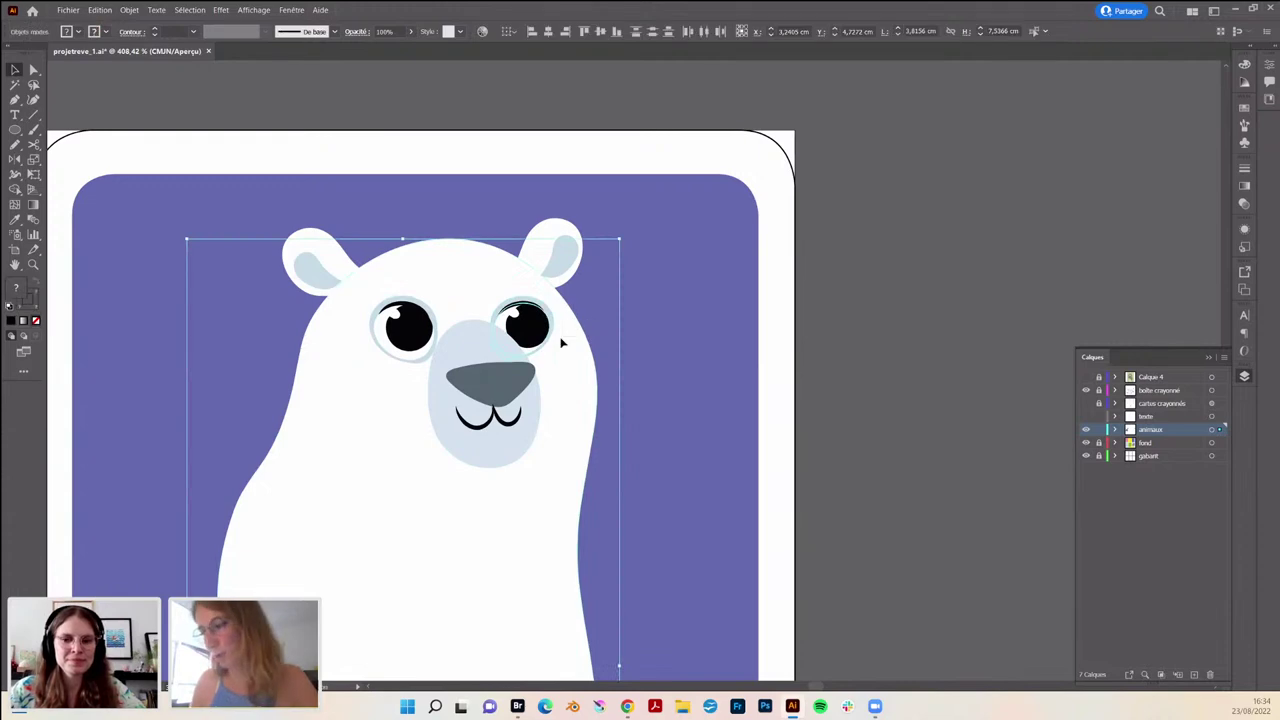
pyautogui.click(560, 322)
pyautogui.moveTo(537, 333); pyautogui.dragTo(544, 330)
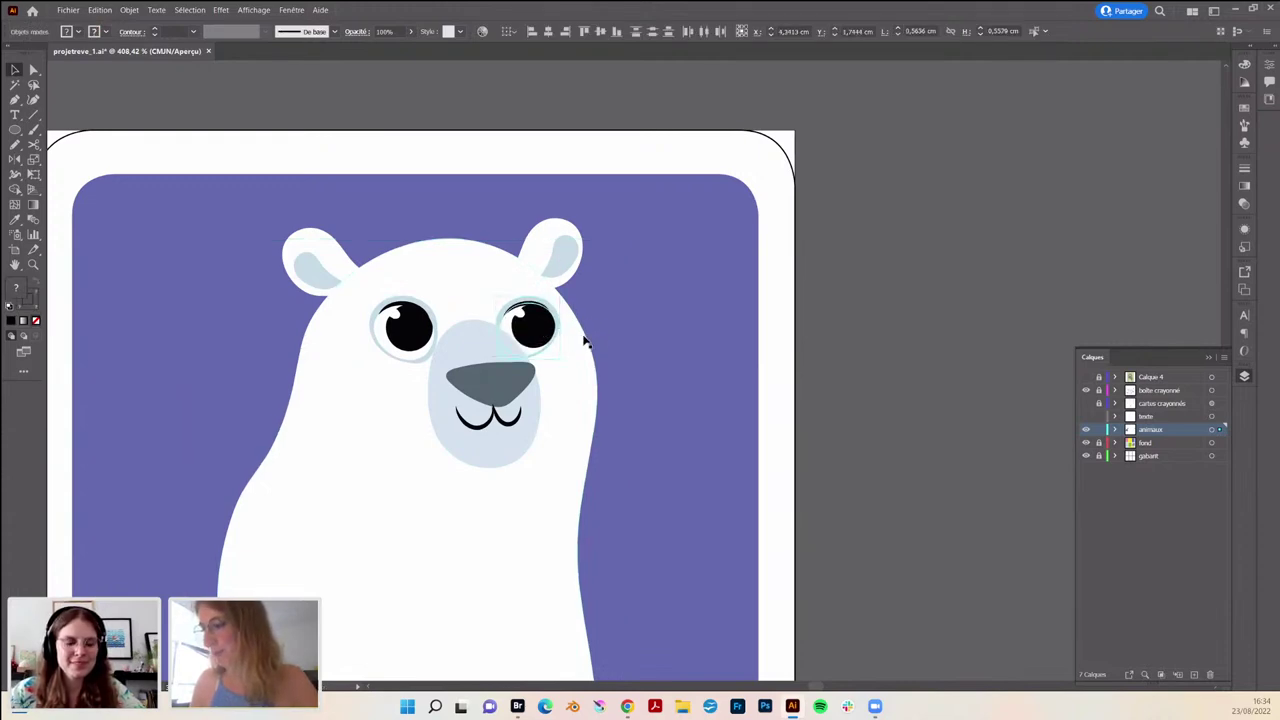
pyautogui.click(589, 314)
# - Redraw the top of the head between the ears into a flatter, broader curve
pyautogui.press('n')
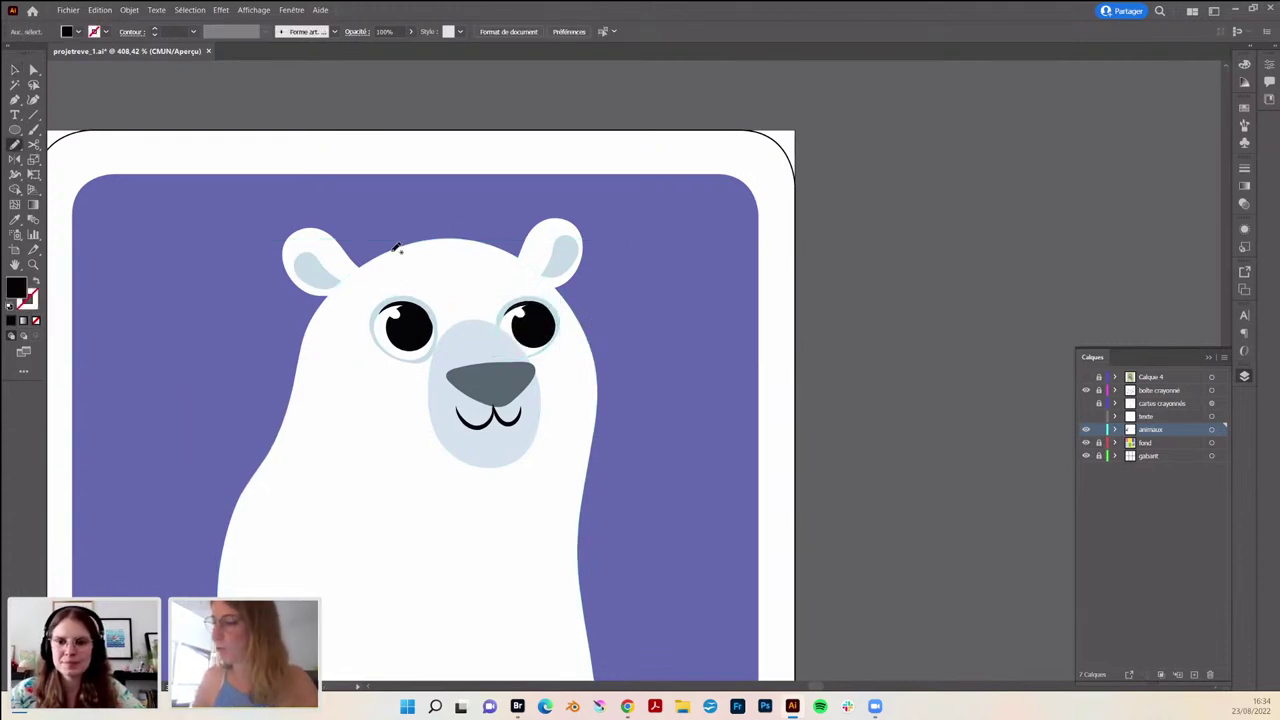
pyautogui.keyDown('ctrl'); pyautogui.click(387, 243); pyautogui.keyUp('ctrl')
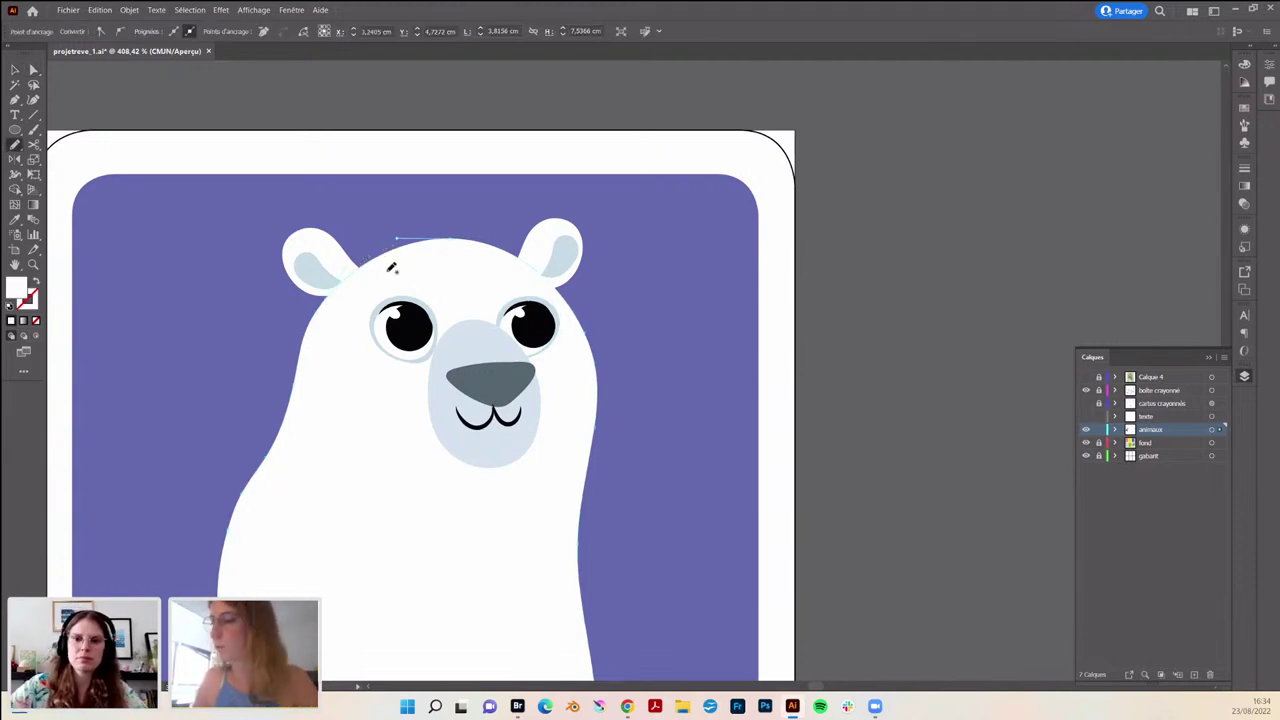
pyautogui.moveTo(516, 246); pyautogui.dragTo(366, 258)
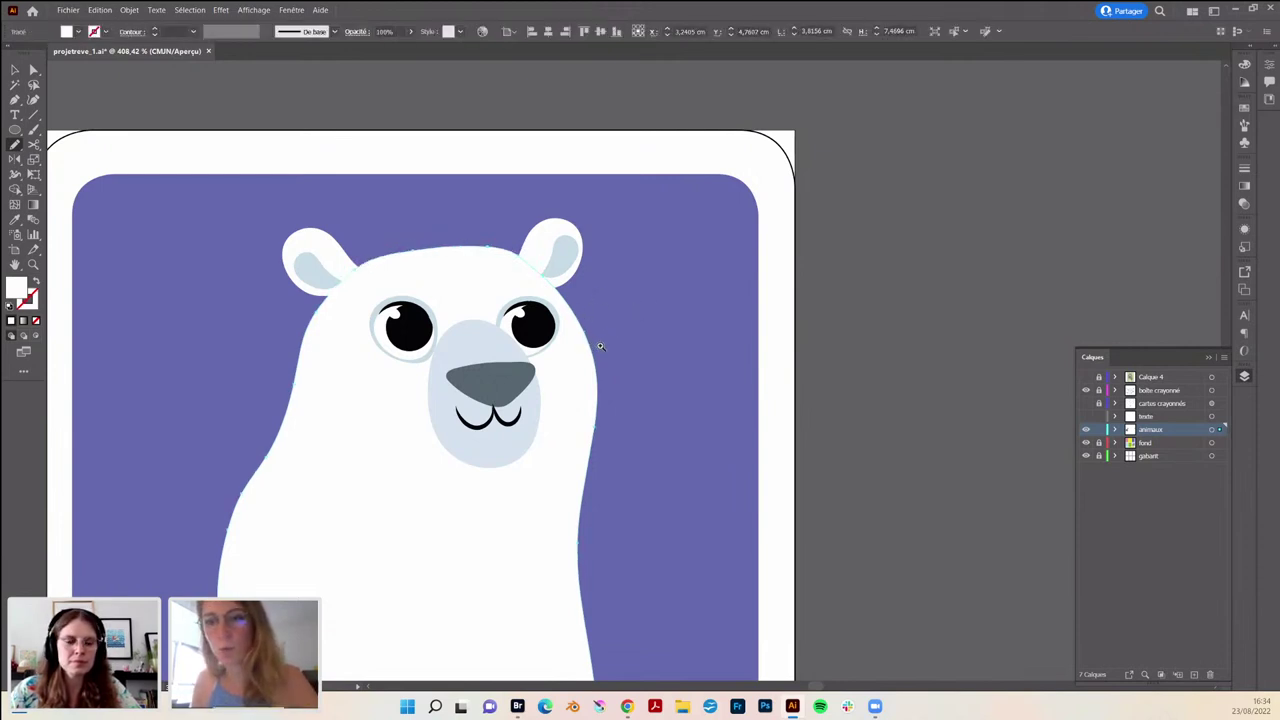
pyautogui.press('v')
pyautogui.scroll(-6, 694, 437)
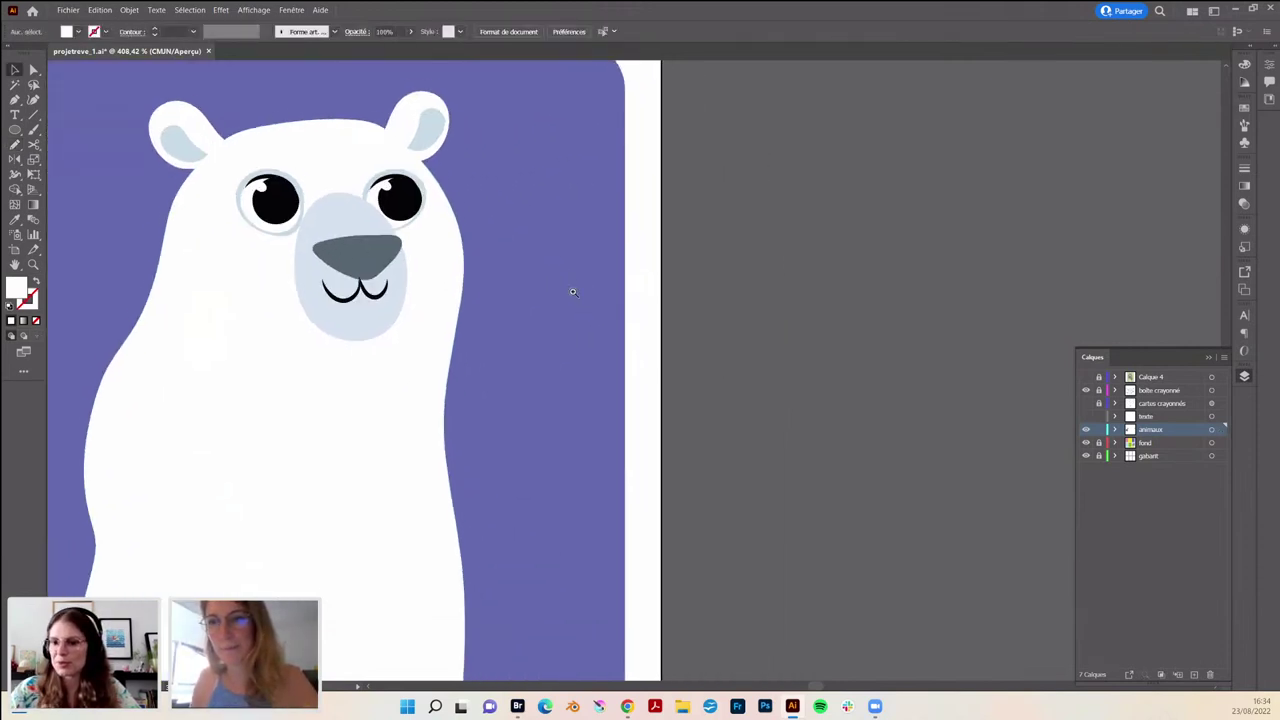
pyautogui.scroll(3, 540, 318)
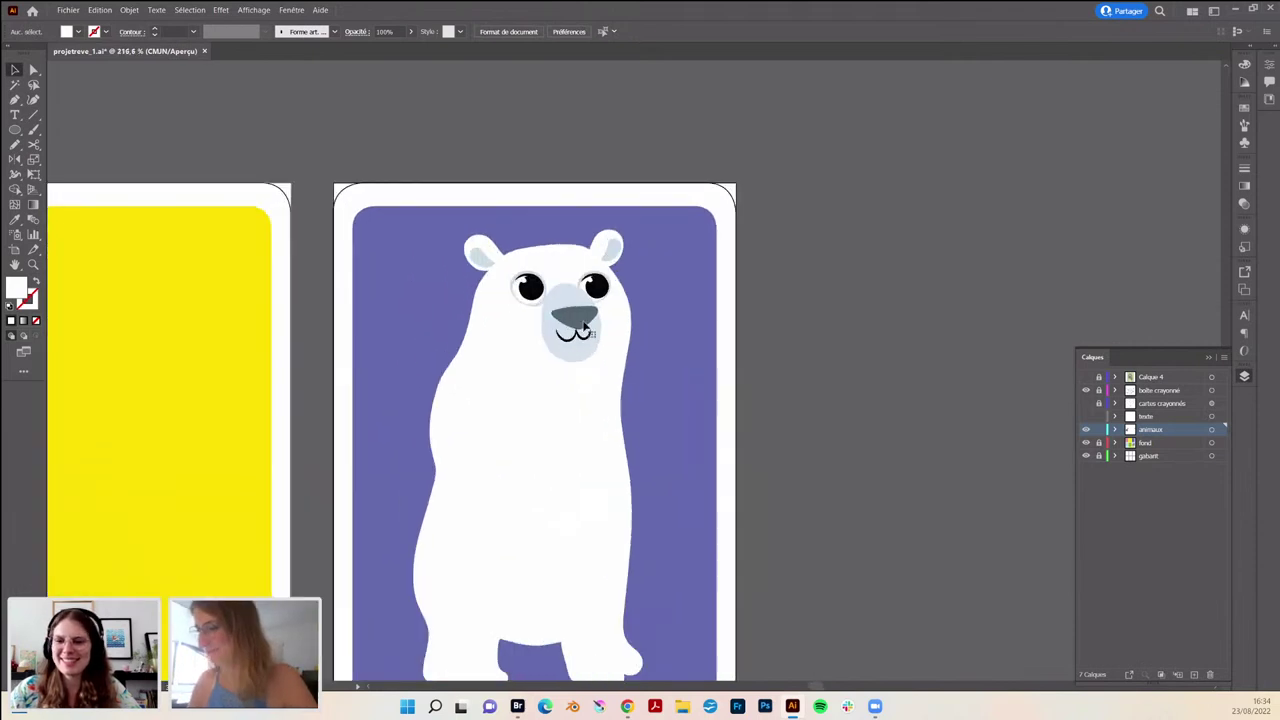
# - Select the bear's nose and make the pencil sketch layer visible over the cards
pyautogui.click(582, 324)
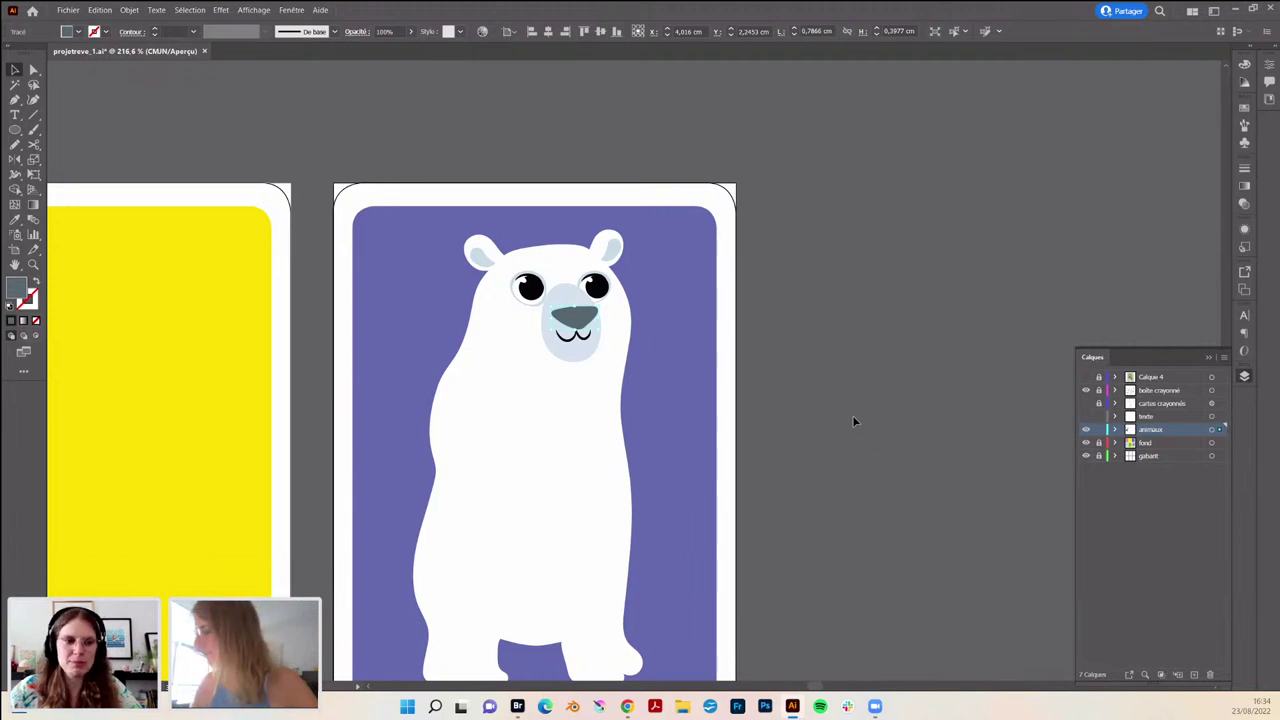
pyautogui.click(1086, 403)
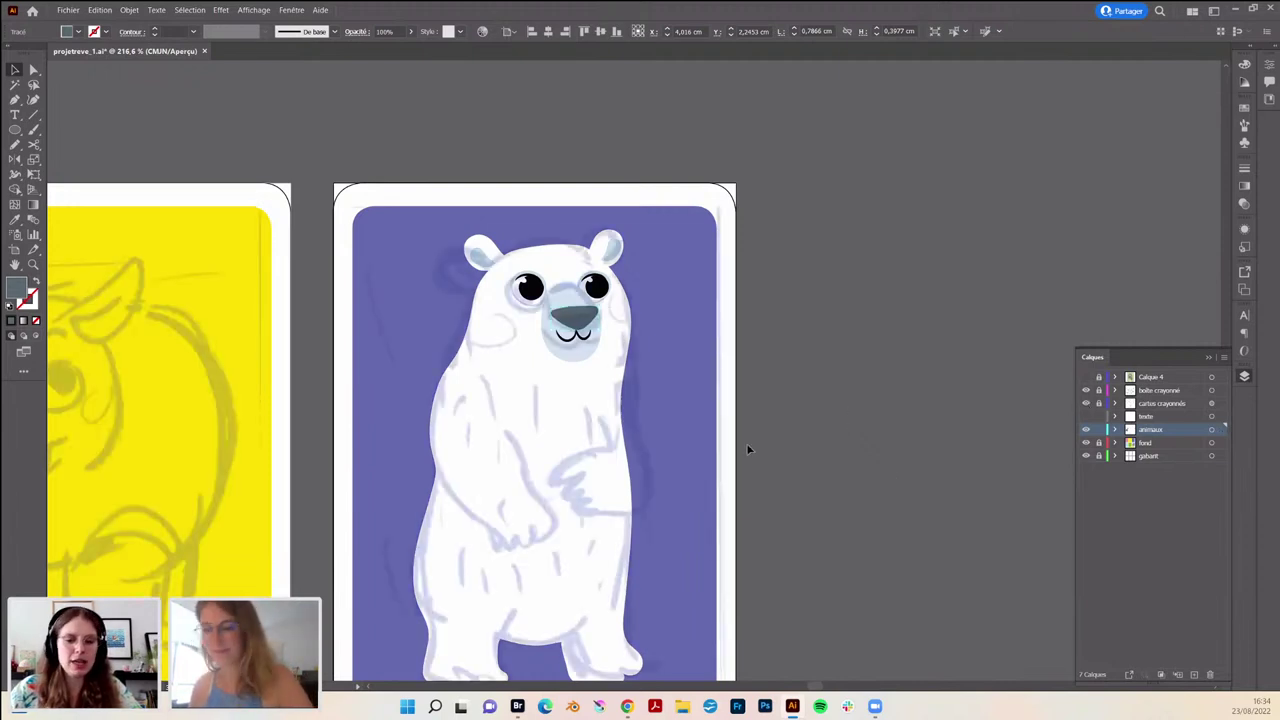
pyautogui.press('b')
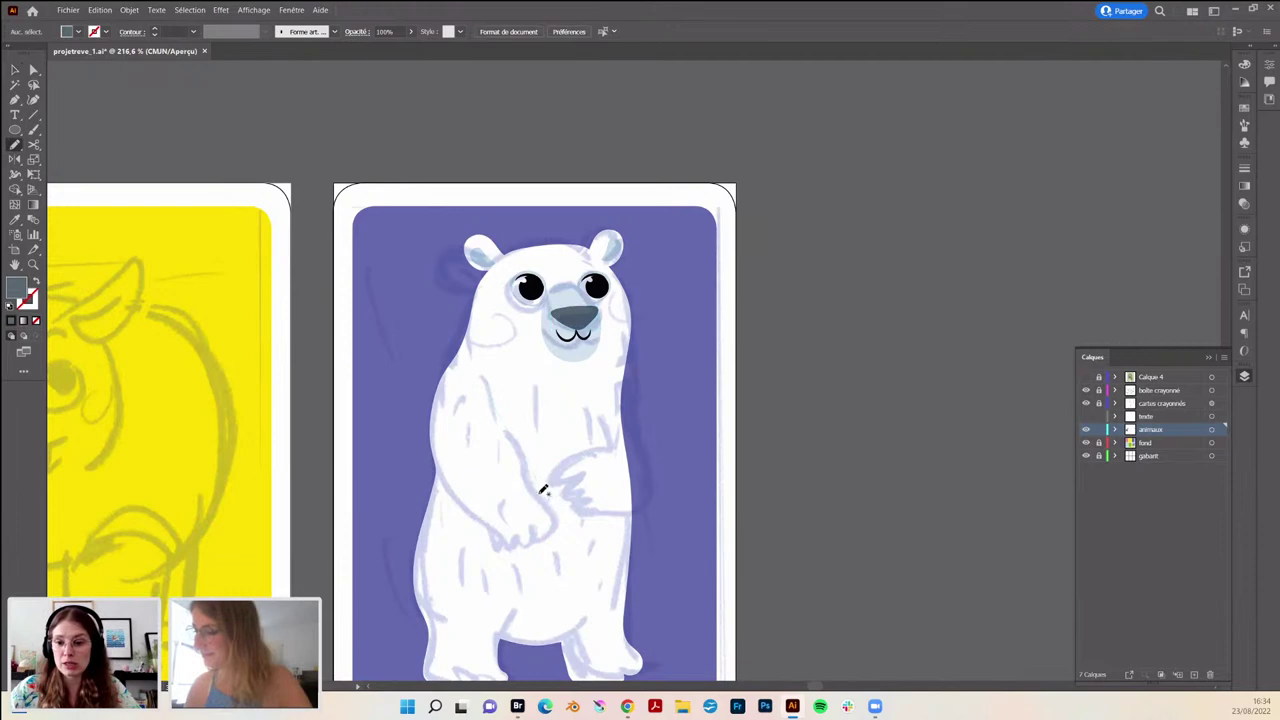
# - Paint freehand strokes tracing the bear's left arm from shoulder down to paw, redrawing to refine
pyautogui.moveTo(537, 512); pyautogui.dragTo(538, 520)
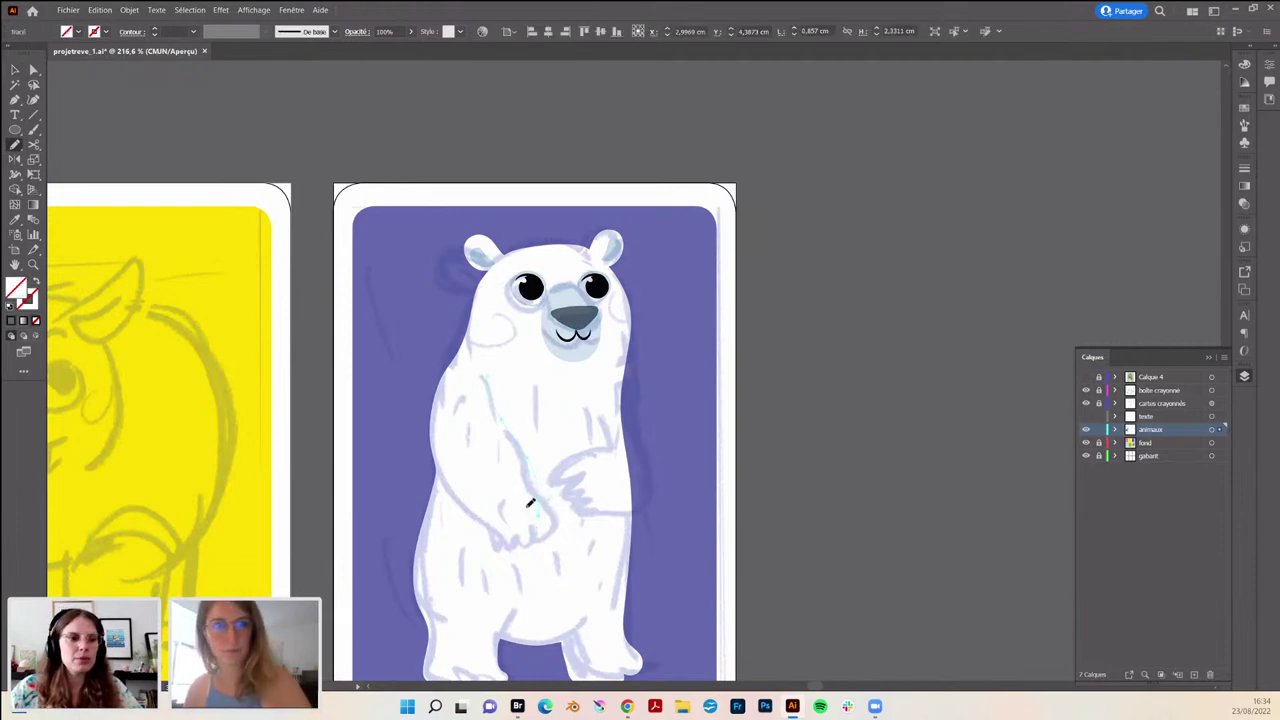
pyautogui.moveTo(531, 506); pyautogui.dragTo(533, 513)
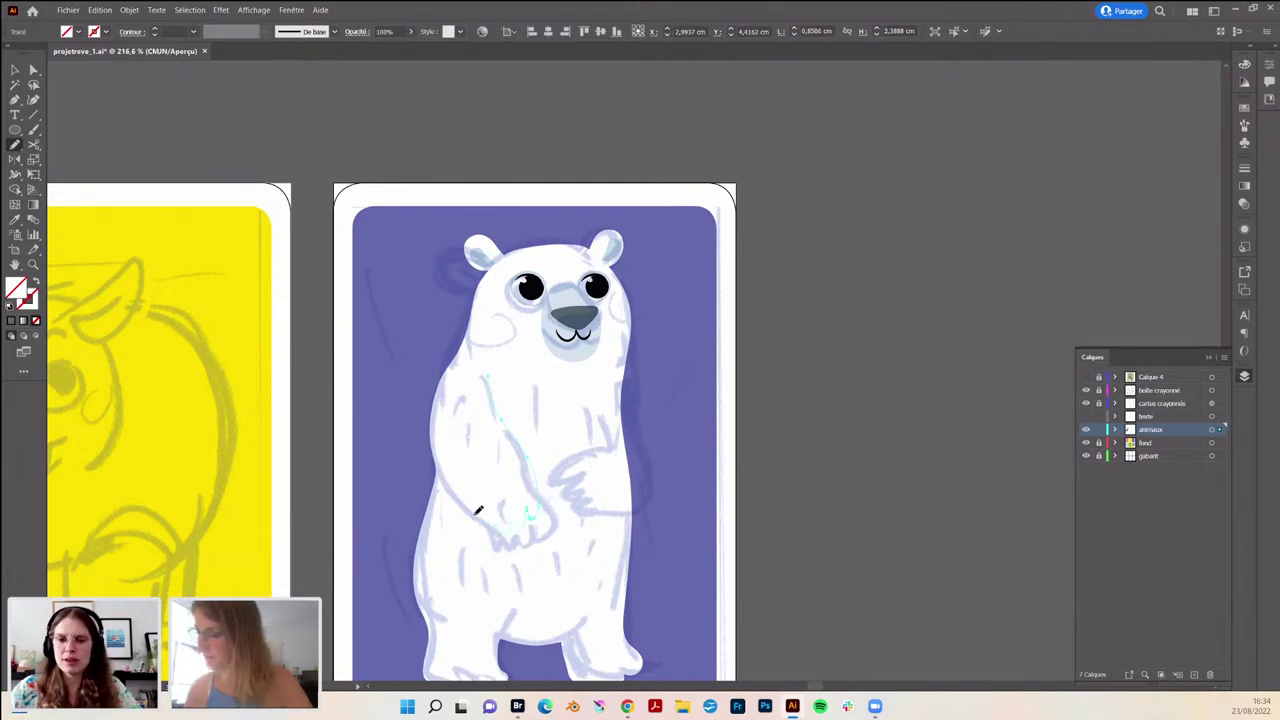
pyautogui.moveTo(520, 514); pyautogui.dragTo(497, 524)
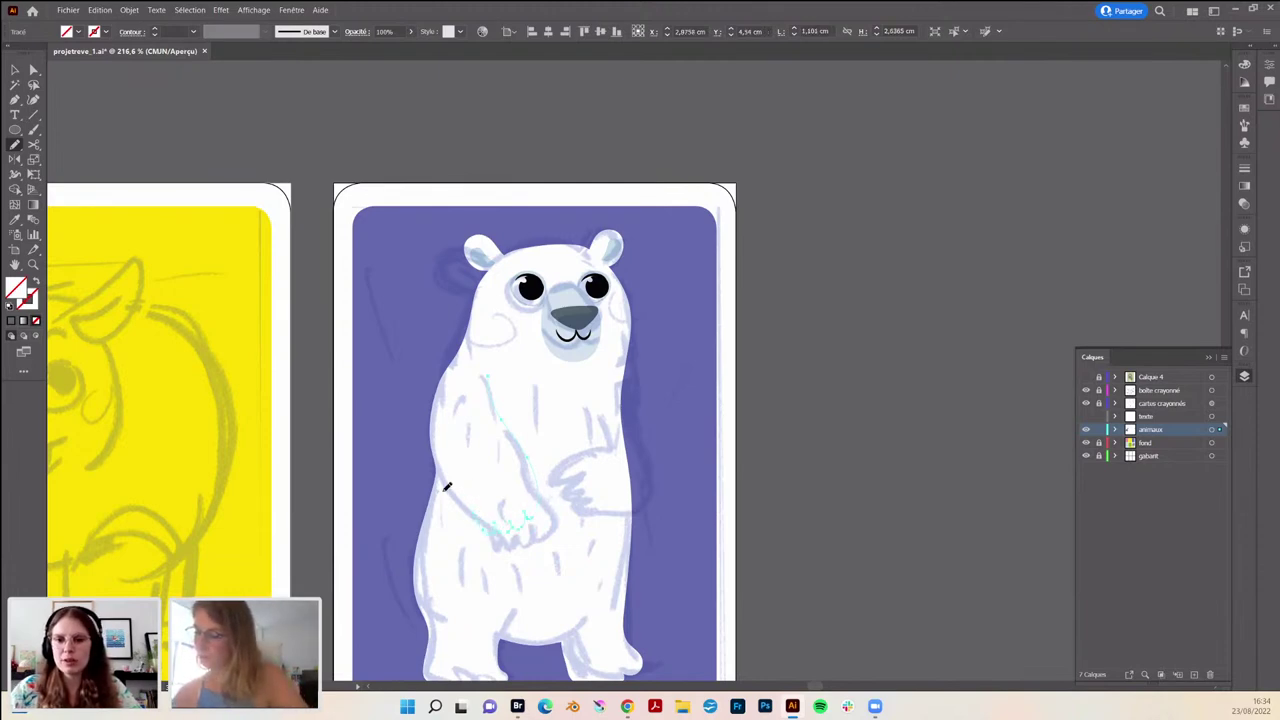
pyautogui.moveTo(472, 356); pyautogui.dragTo(465, 354)
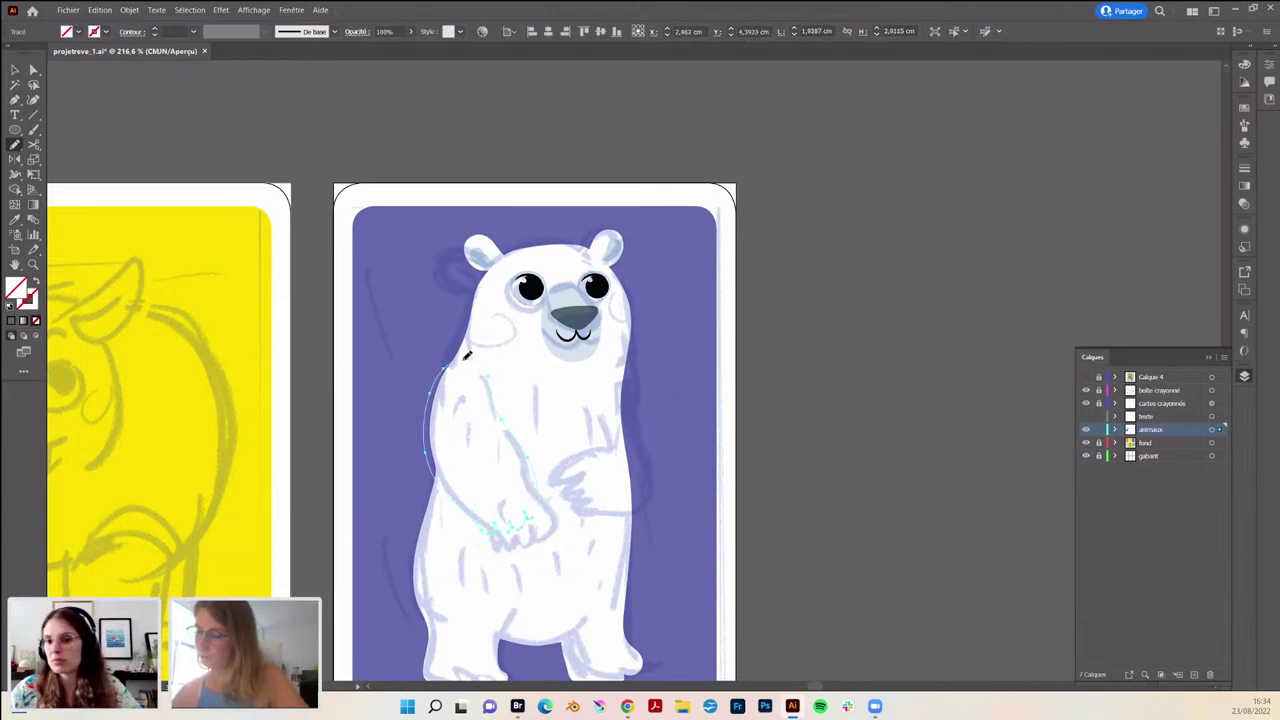
pyautogui.moveTo(505, 410); pyautogui.dragTo(503, 423)
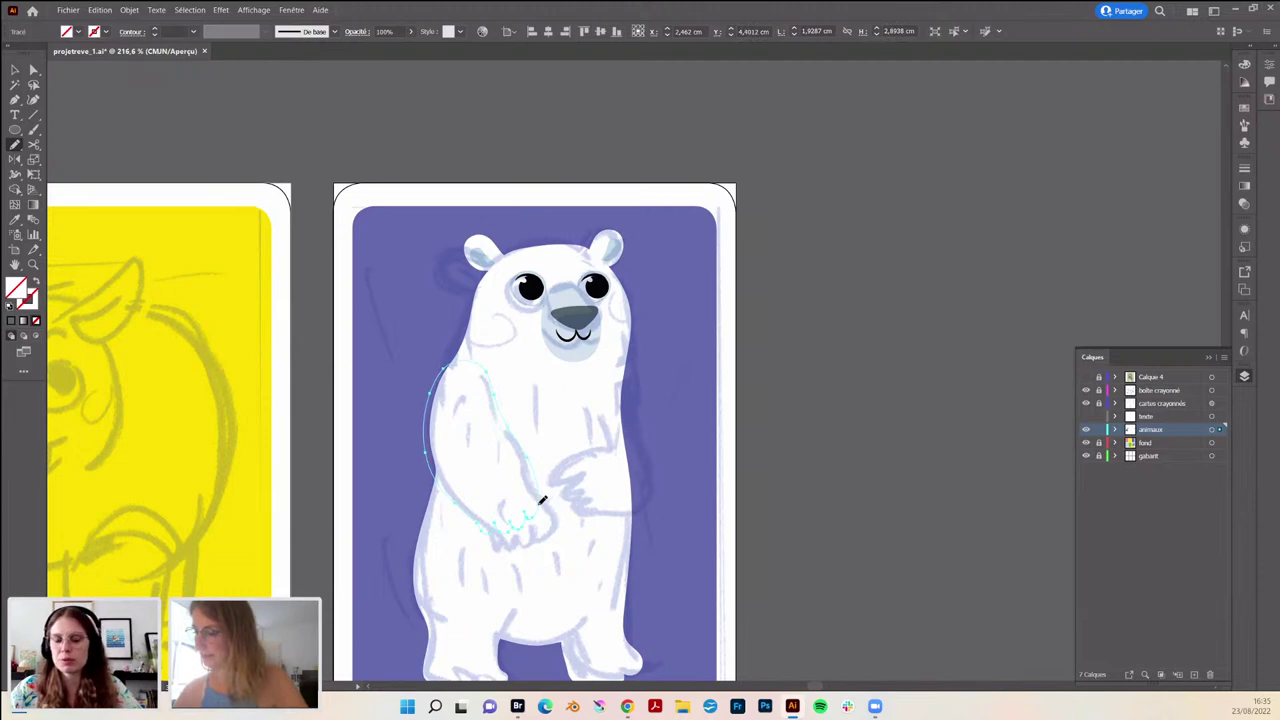
pyautogui.moveTo(530, 507); pyautogui.dragTo(510, 520)
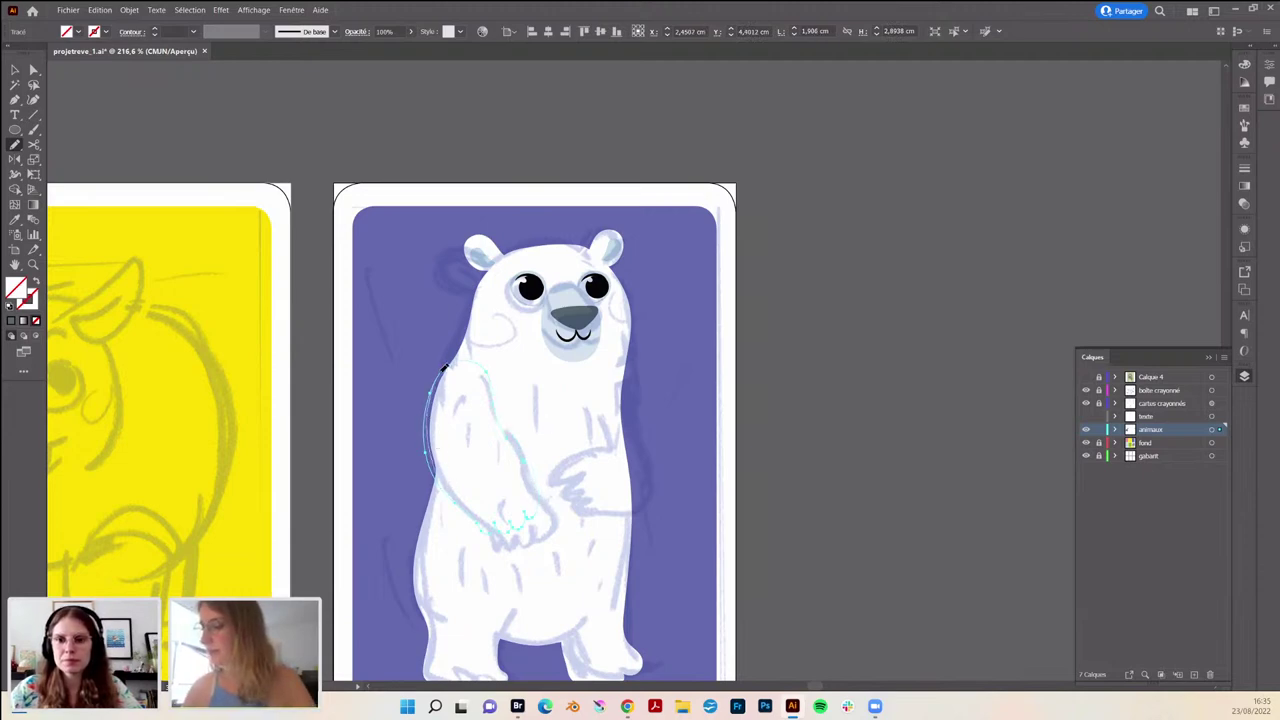
pyautogui.moveTo(491, 367); pyautogui.dragTo(505, 392)
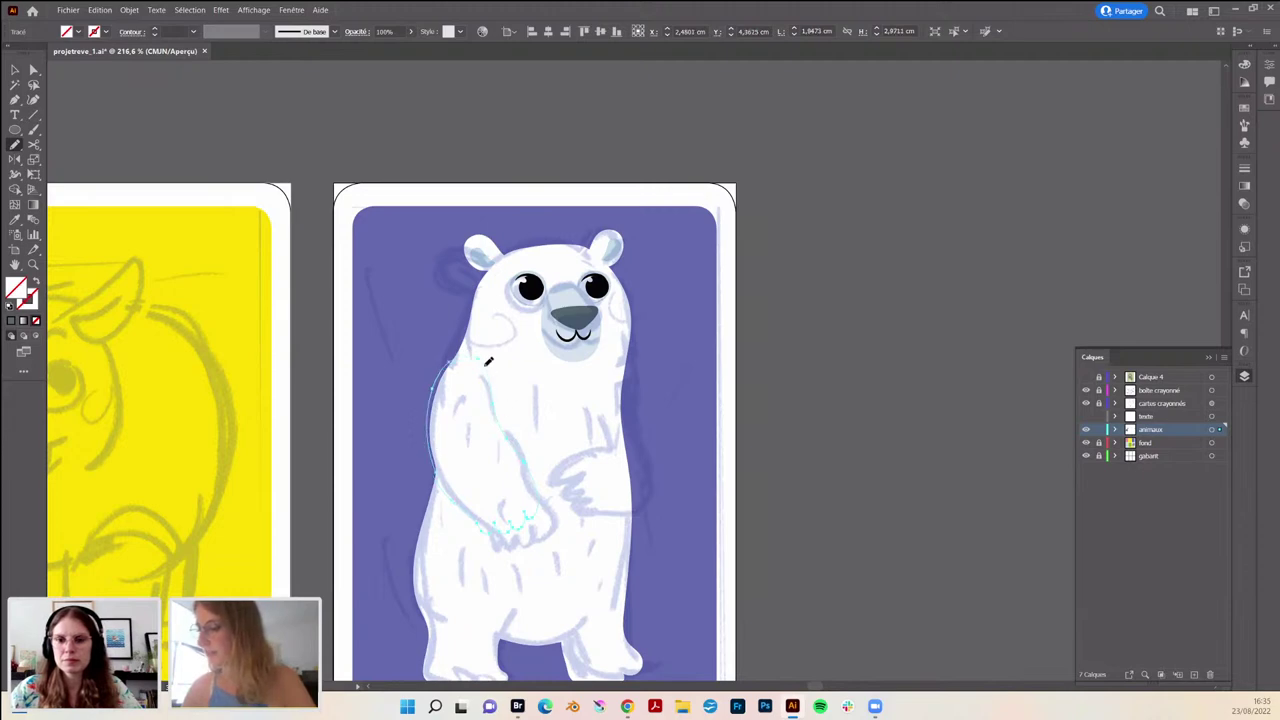
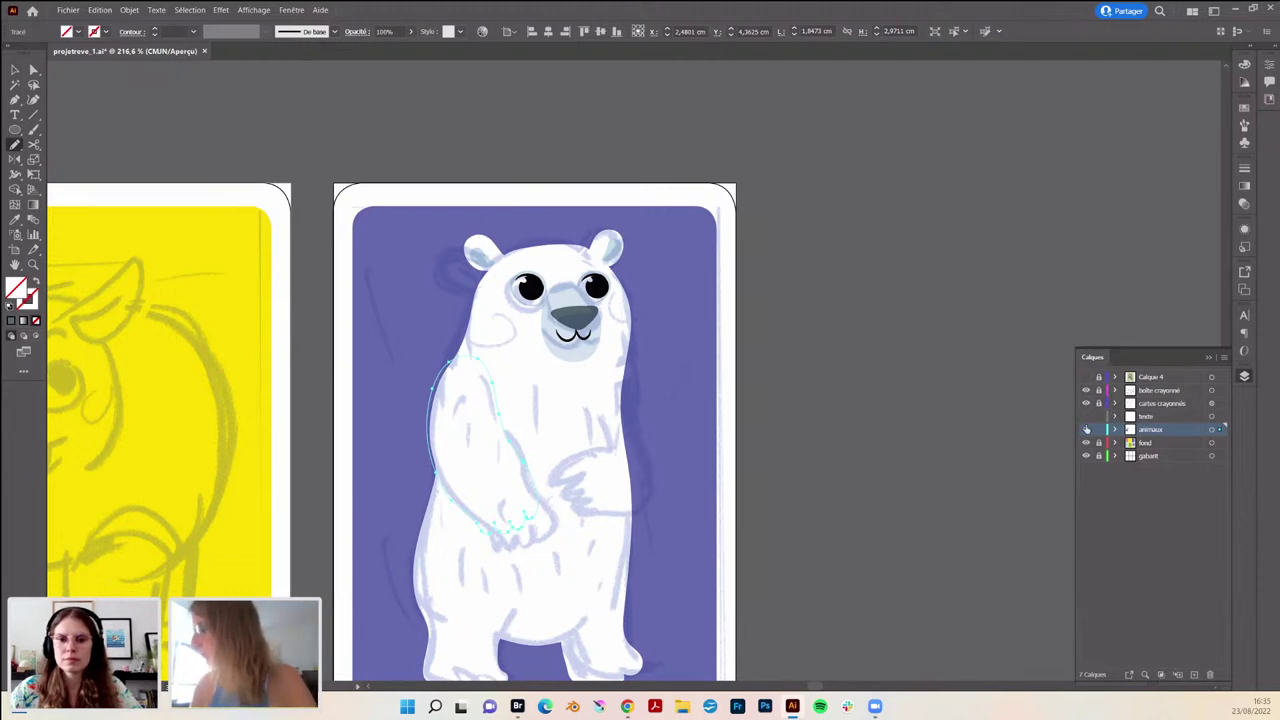
# - Hide the sketch layer and copy the bear's white fill onto the arm path with the Eyedropper
pyautogui.click(1085, 403)
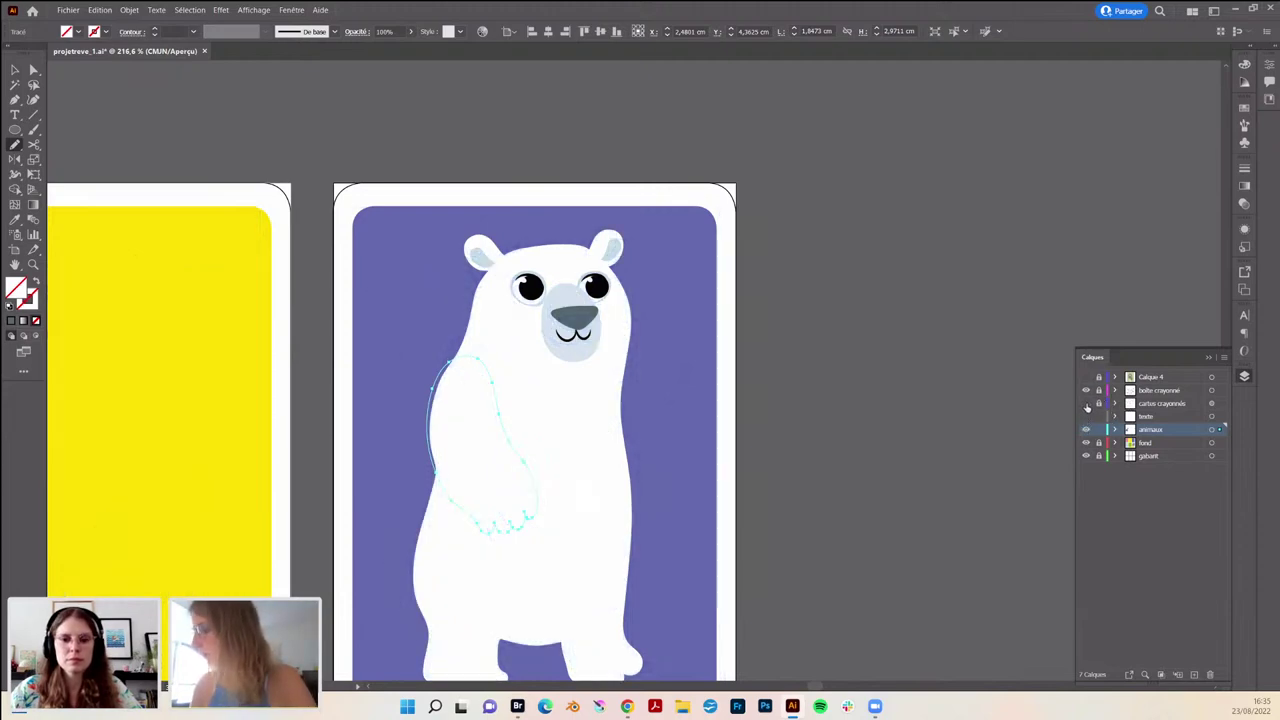
pyautogui.press('i')
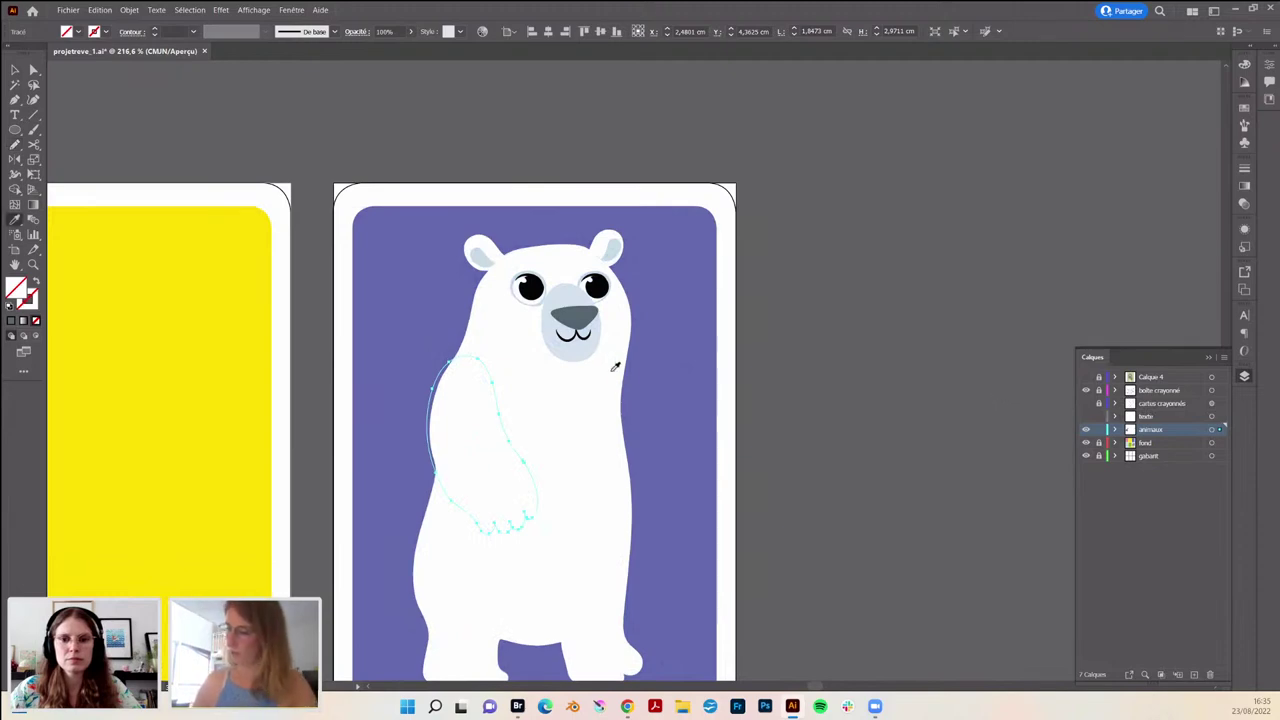
pyautogui.click(620, 374)
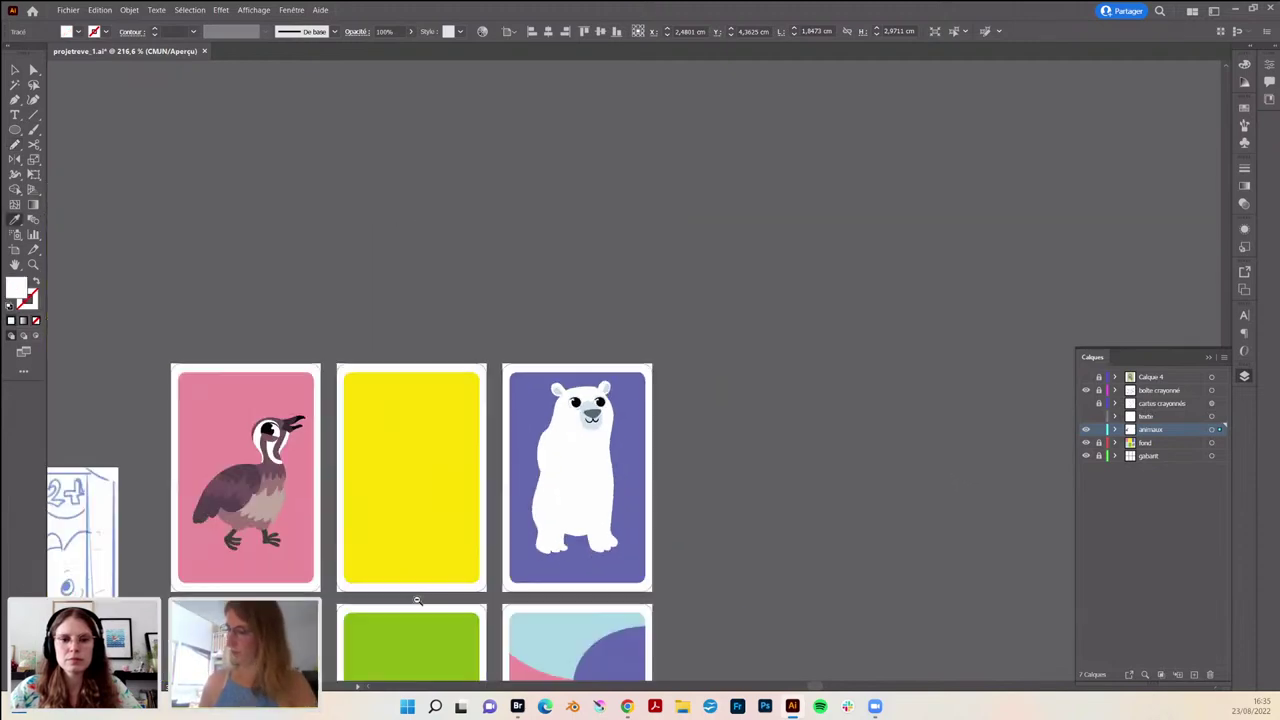
pyautogui.moveTo(620, 374); pyautogui.dragTo(590, 509)
pyautogui.click(590, 509)
# - Redraw the arm and paw outline along the polar bear's body with the Pencil
pyautogui.press('v')
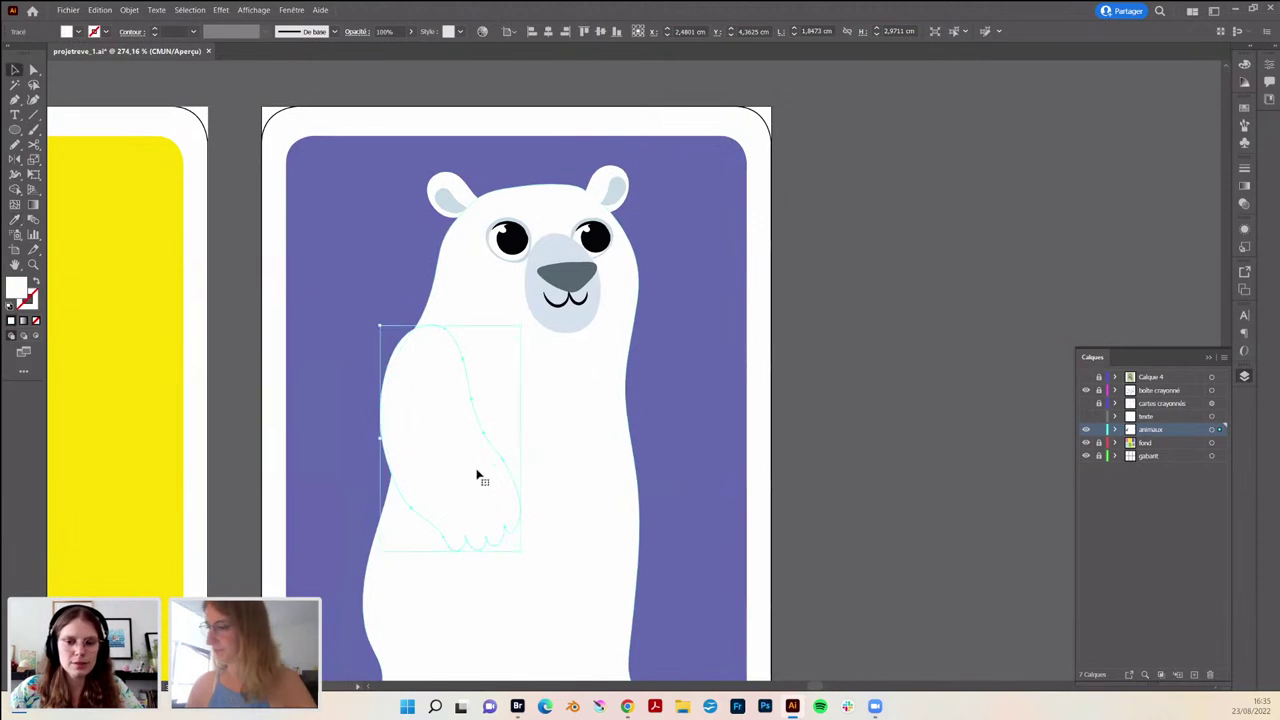
pyautogui.hotkey('ctrl', 'shift', 'a')
pyautogui.press('n')
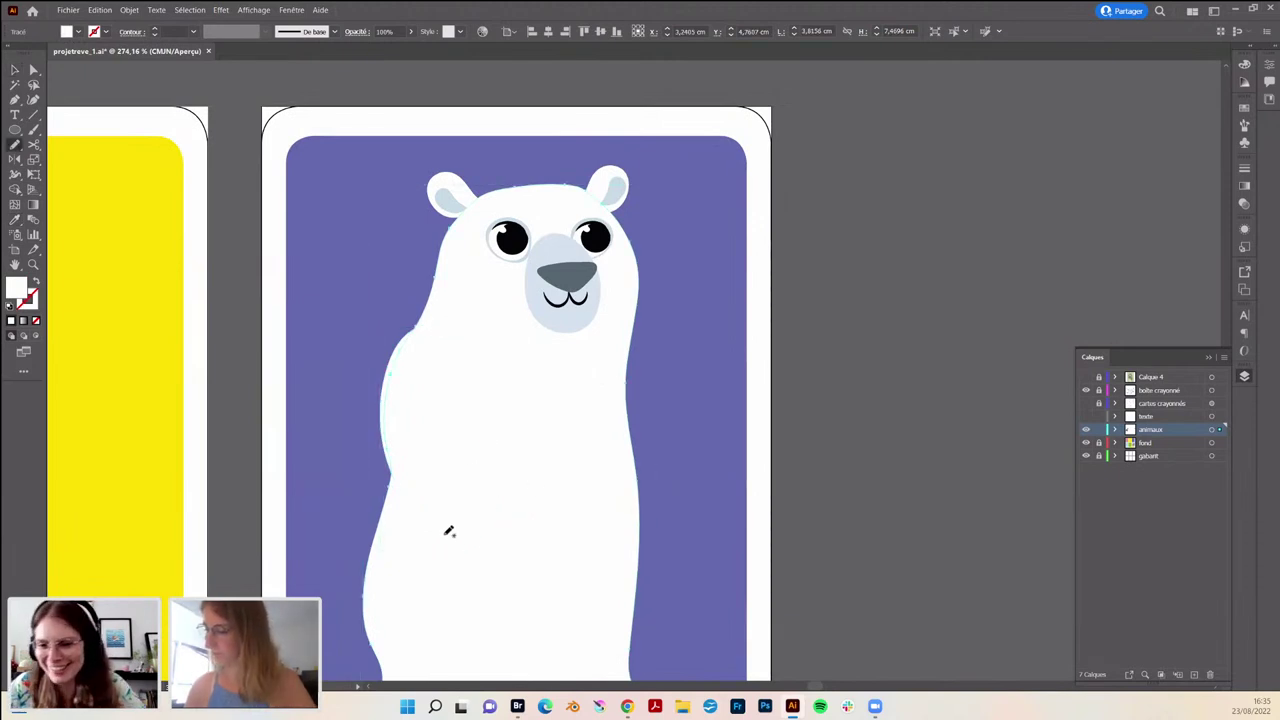
pyautogui.moveTo(443, 538)
pyautogui.mouseDown()
pyautogui.moveTo(517, 500)
pyautogui.moveTo(462, 337)
pyautogui.moveTo(484, 419)
pyautogui.mouseUp()
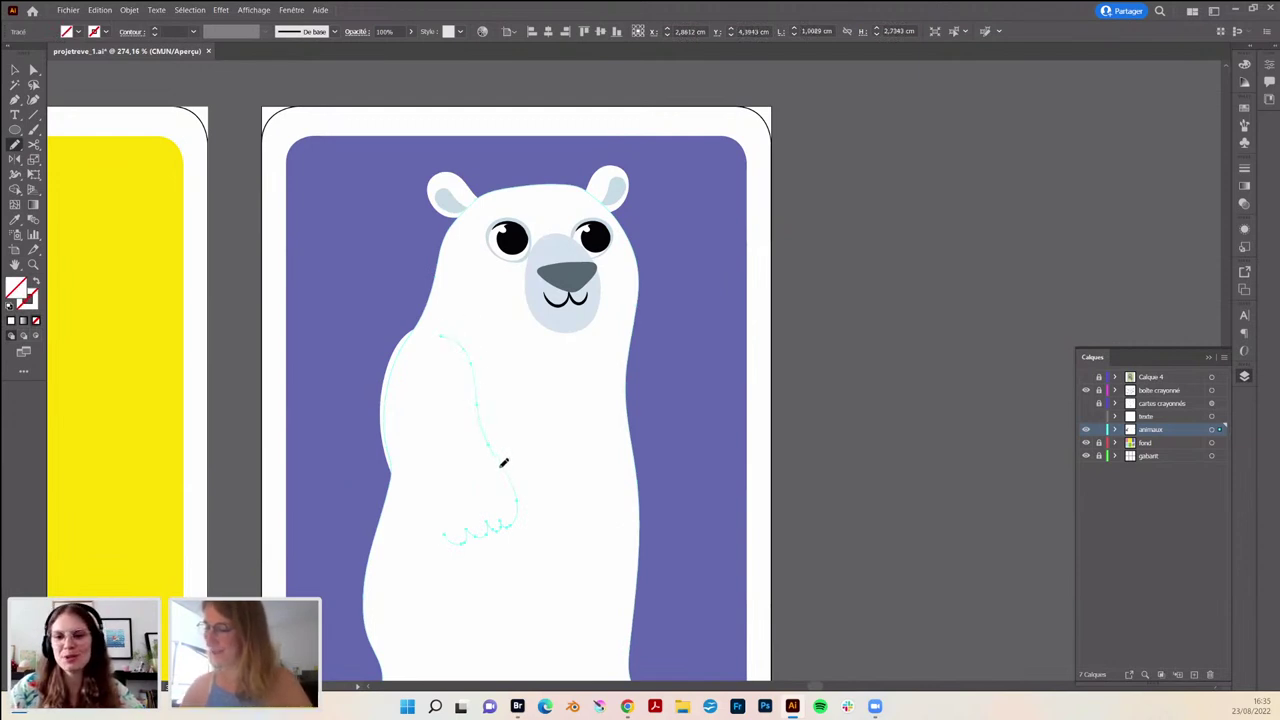
pyautogui.moveTo(504, 462); pyautogui.dragTo(515, 494)
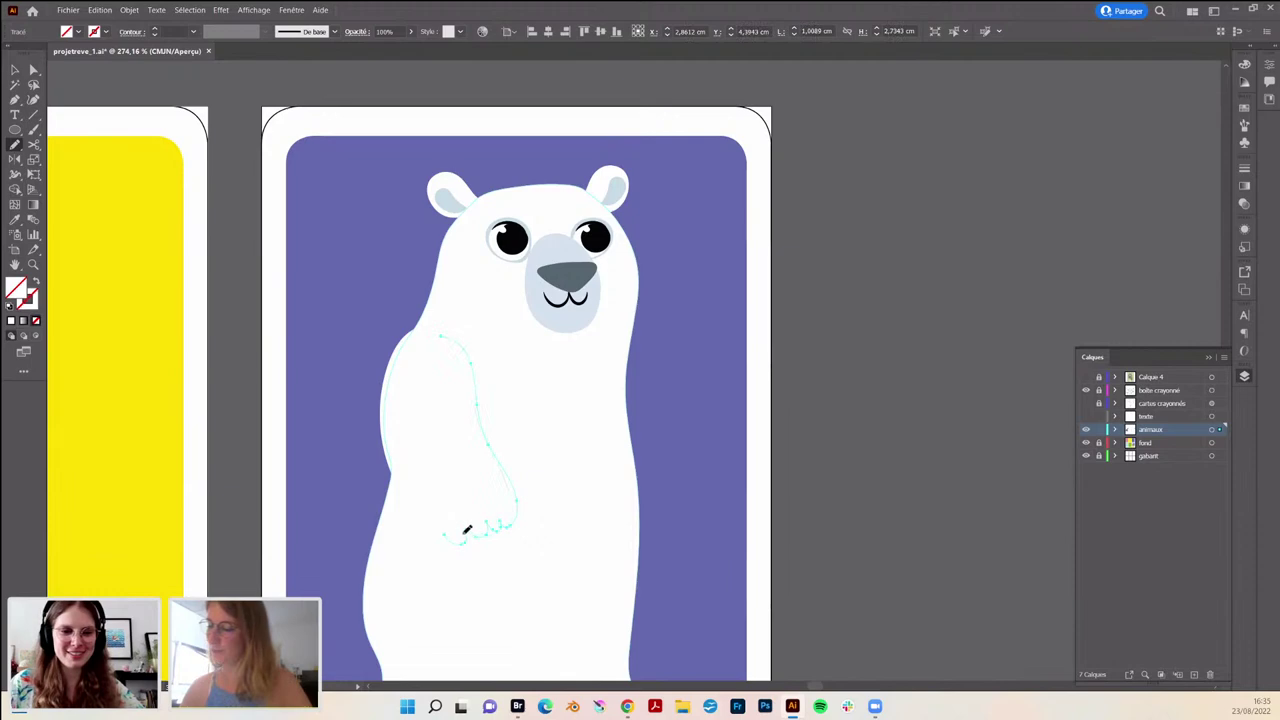
pyautogui.moveTo(510, 518); pyautogui.dragTo(394, 470)
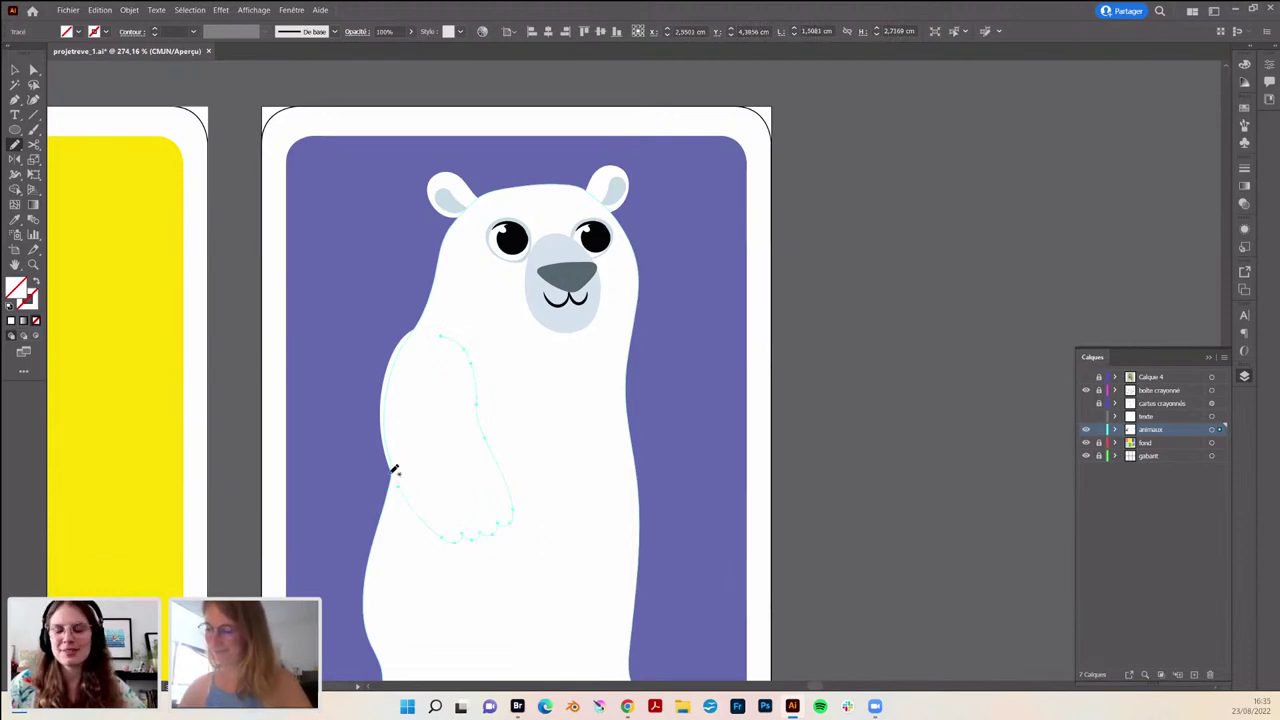
# - Give the arm outline the mouth's black stroke with a tapered width profile
pyautogui.press('i')
pyautogui.click(572, 302)
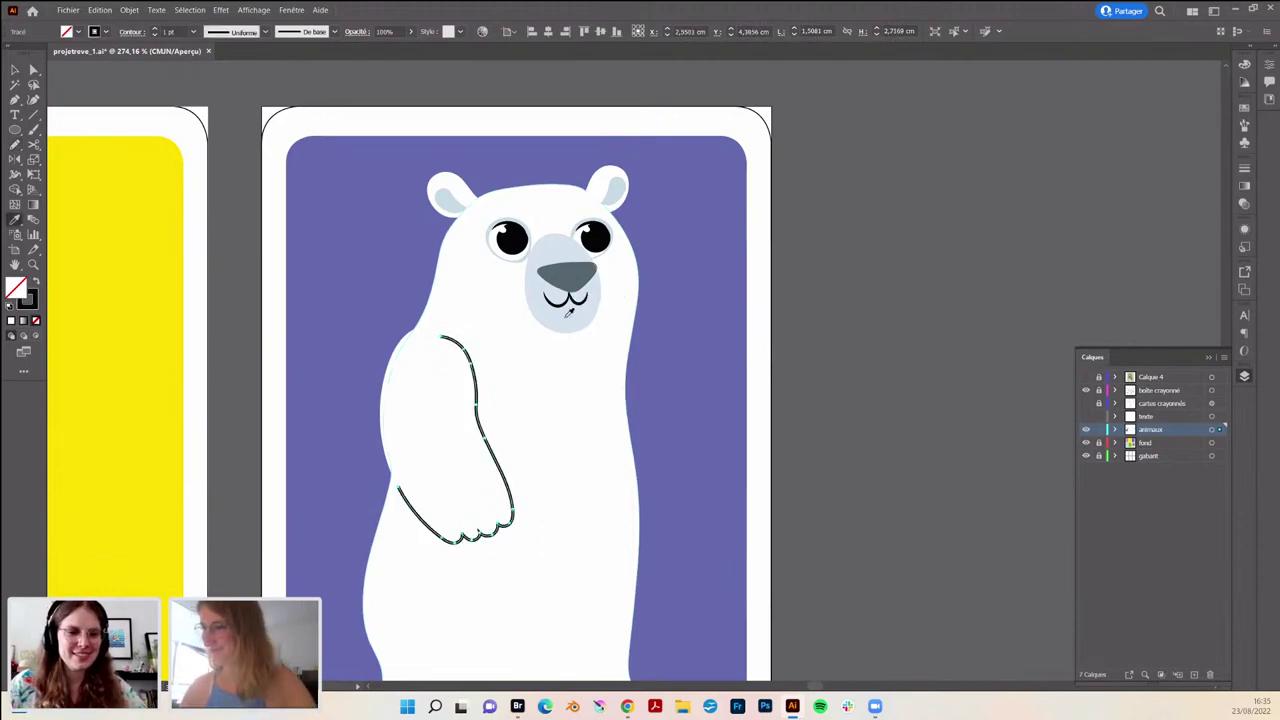
pyautogui.click(262, 33)
pyautogui.click(252, 73)
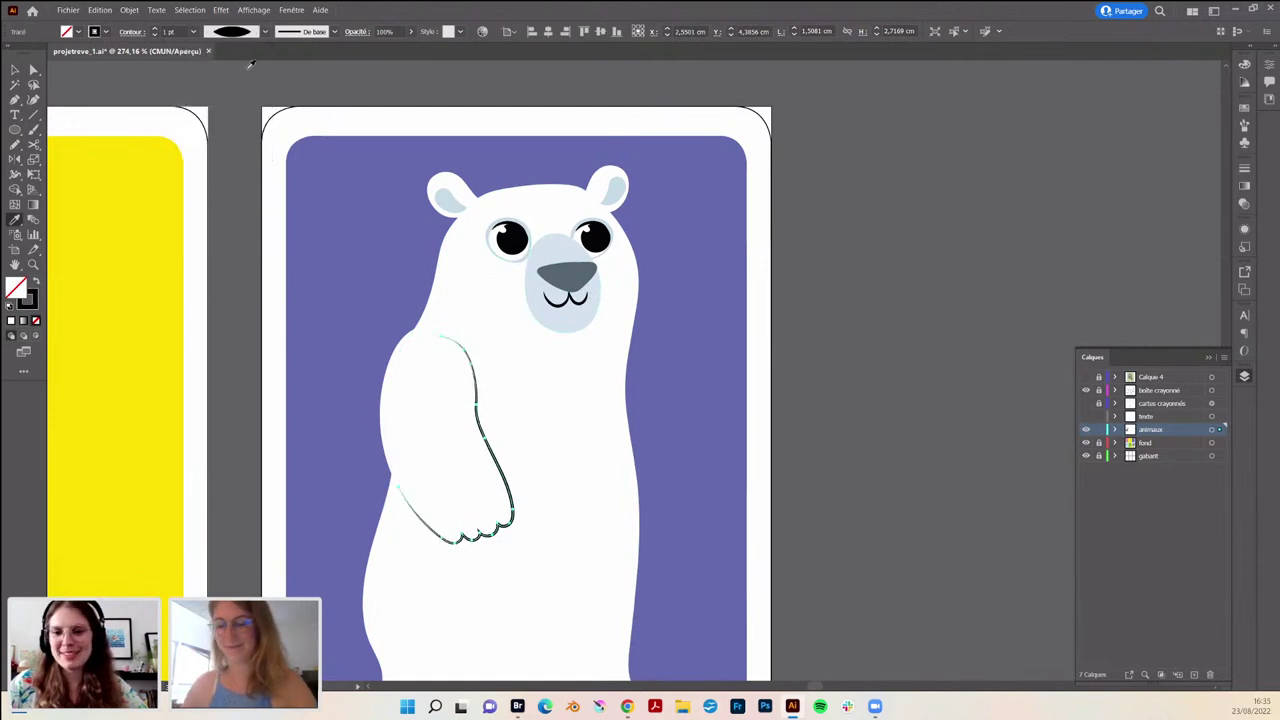
# - Redraw the lower-left part of the bear's arm outline with the Pencil
pyautogui.press('v')
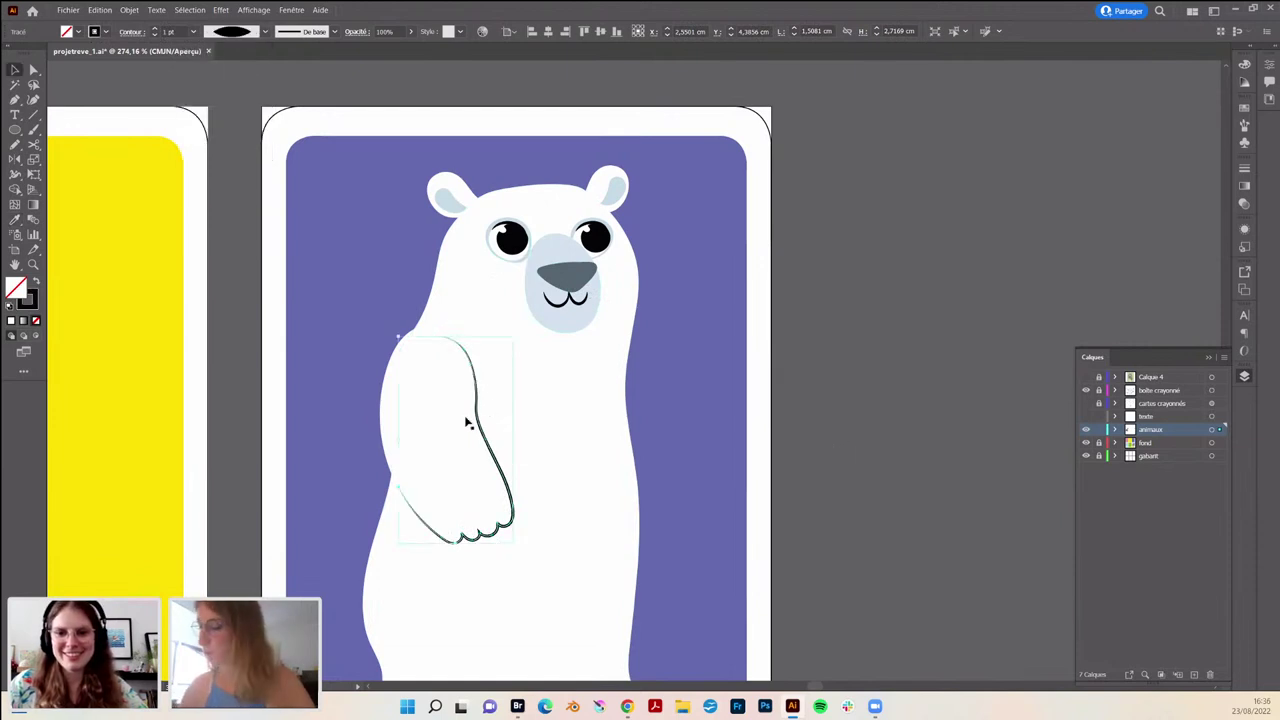
pyautogui.press('n')
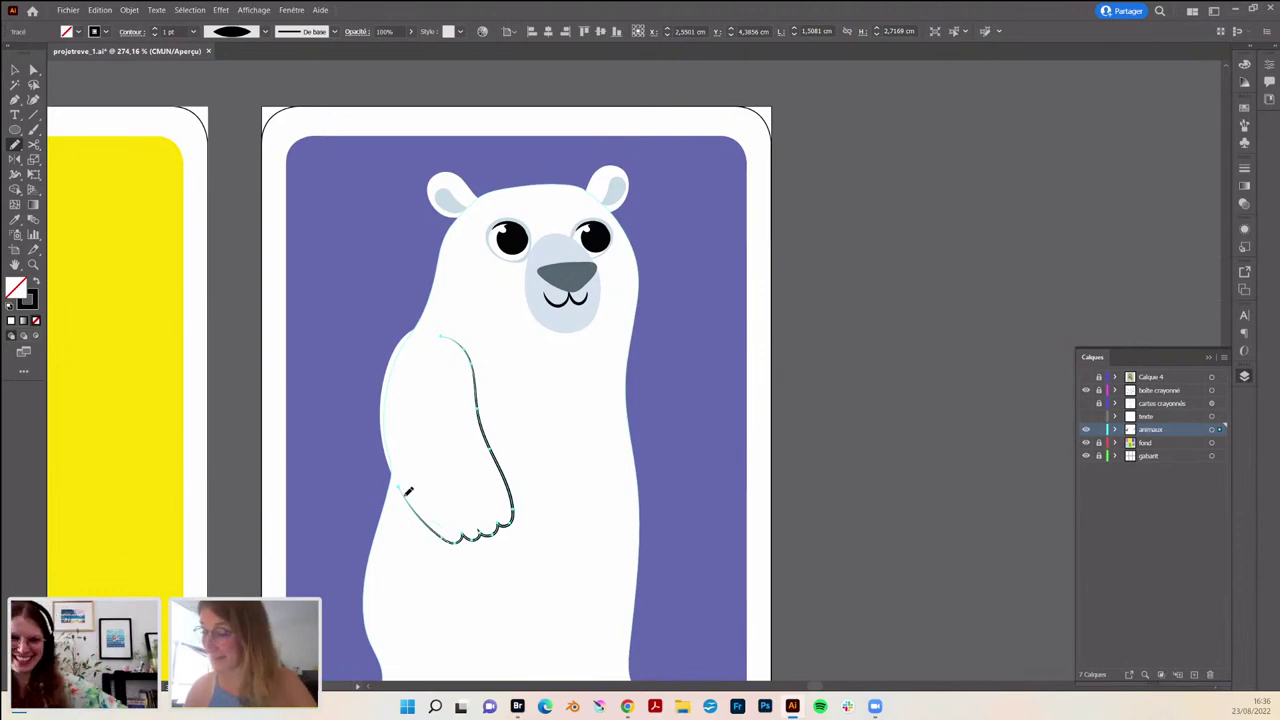
pyautogui.moveTo(444, 521); pyautogui.dragTo(395, 480)
pyautogui.scroll(-5, 482, 471)
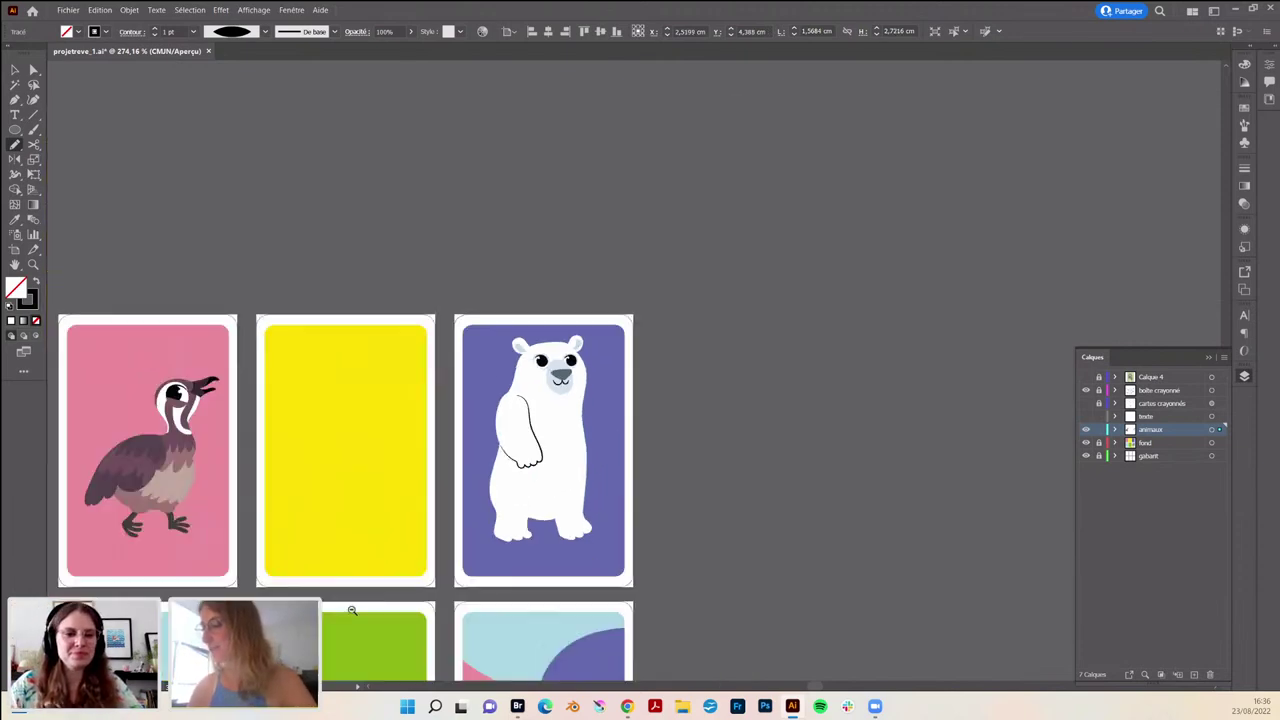
pyautogui.scroll(-3, 450, 500)
pyautogui.scroll(6, 560, 420)
pyautogui.scroll(2, 566, 417)
# - Move the arm outline slightly lower and show the cartes crayonnées sketch layer
pyautogui.press('v')
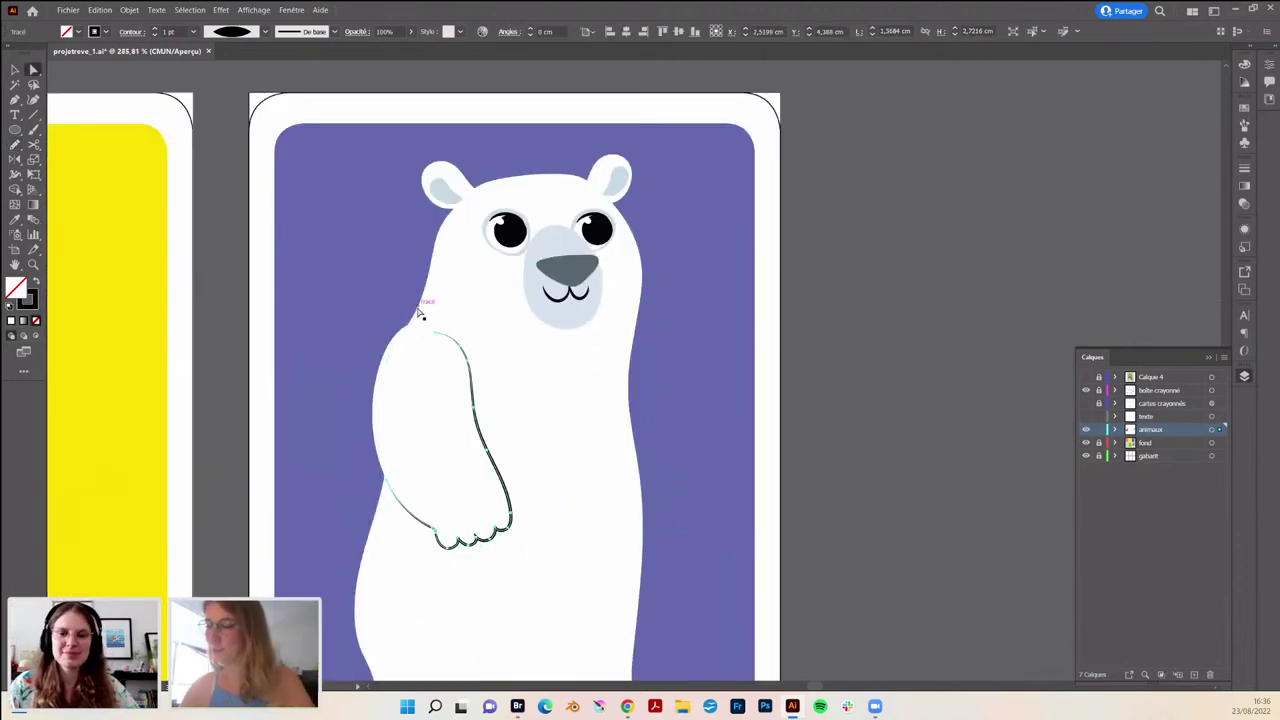
pyautogui.scroll(-3, 698, 426)
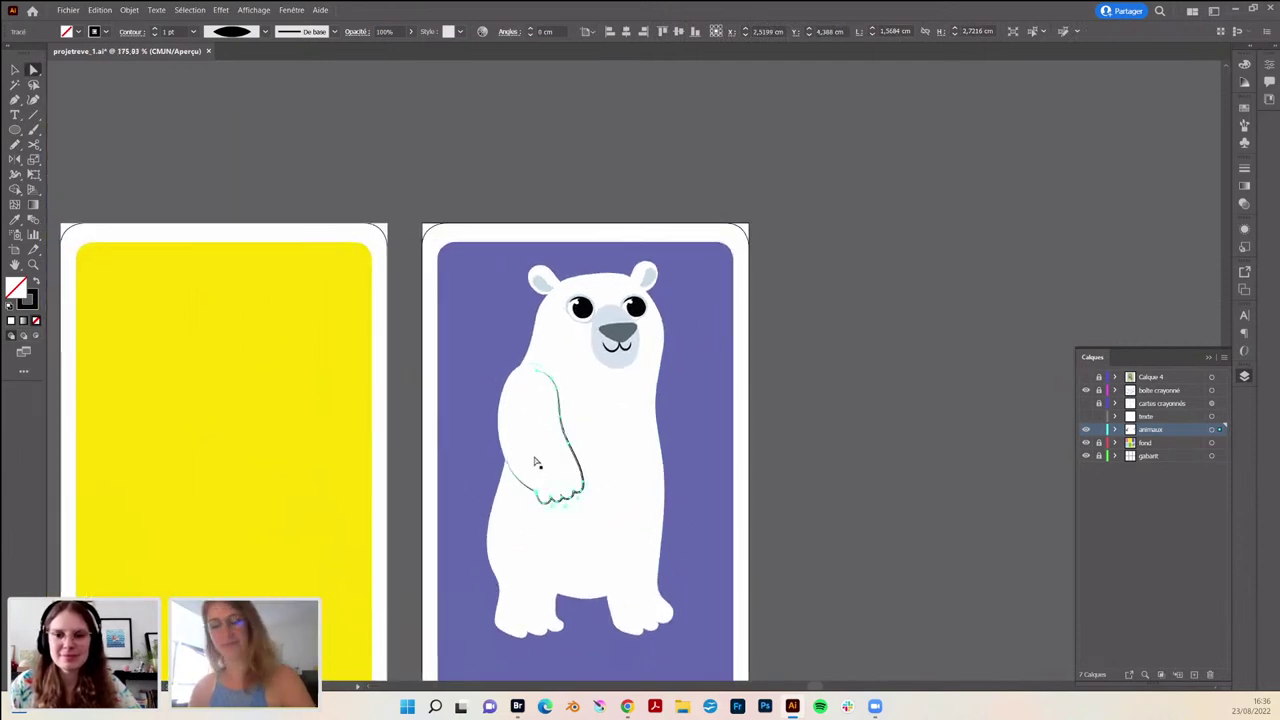
pyautogui.click(540, 530)
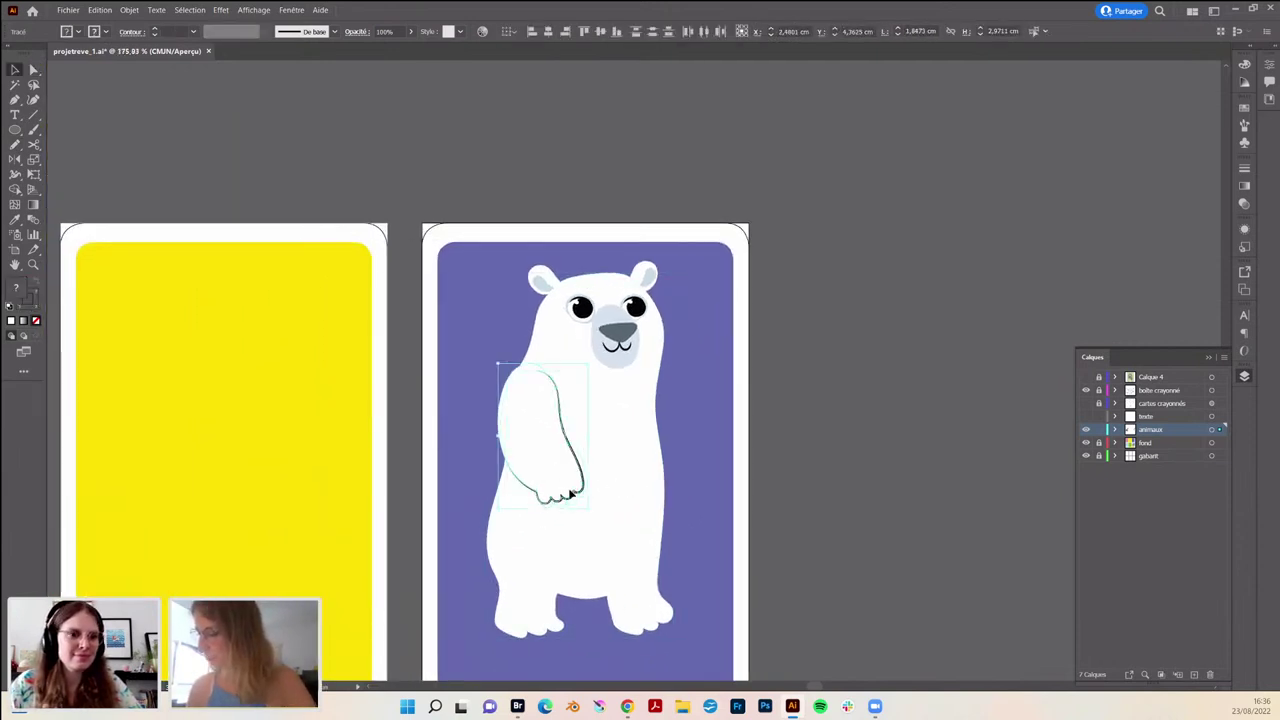
pyautogui.moveTo(565, 490); pyautogui.dragTo(580, 515)
pyautogui.click(743, 451)
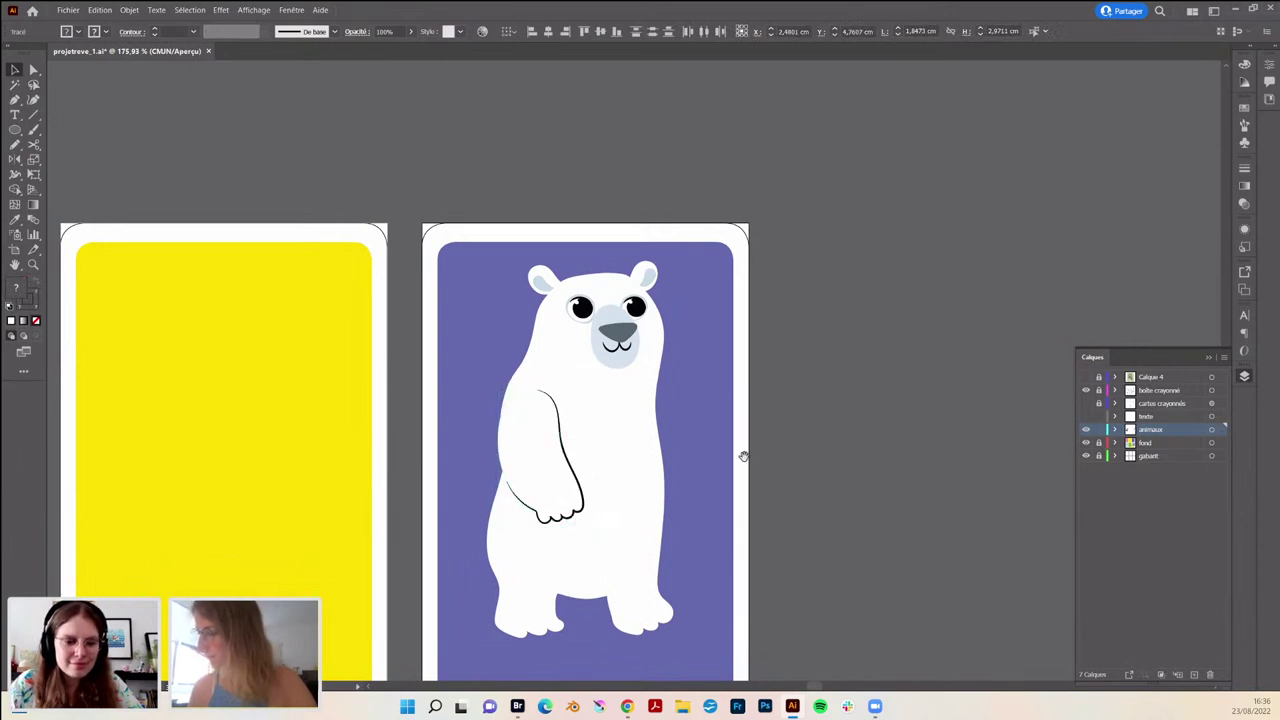
pyautogui.scroll(-1, 720, 400)
pyautogui.hscroll(2, 720, 400)
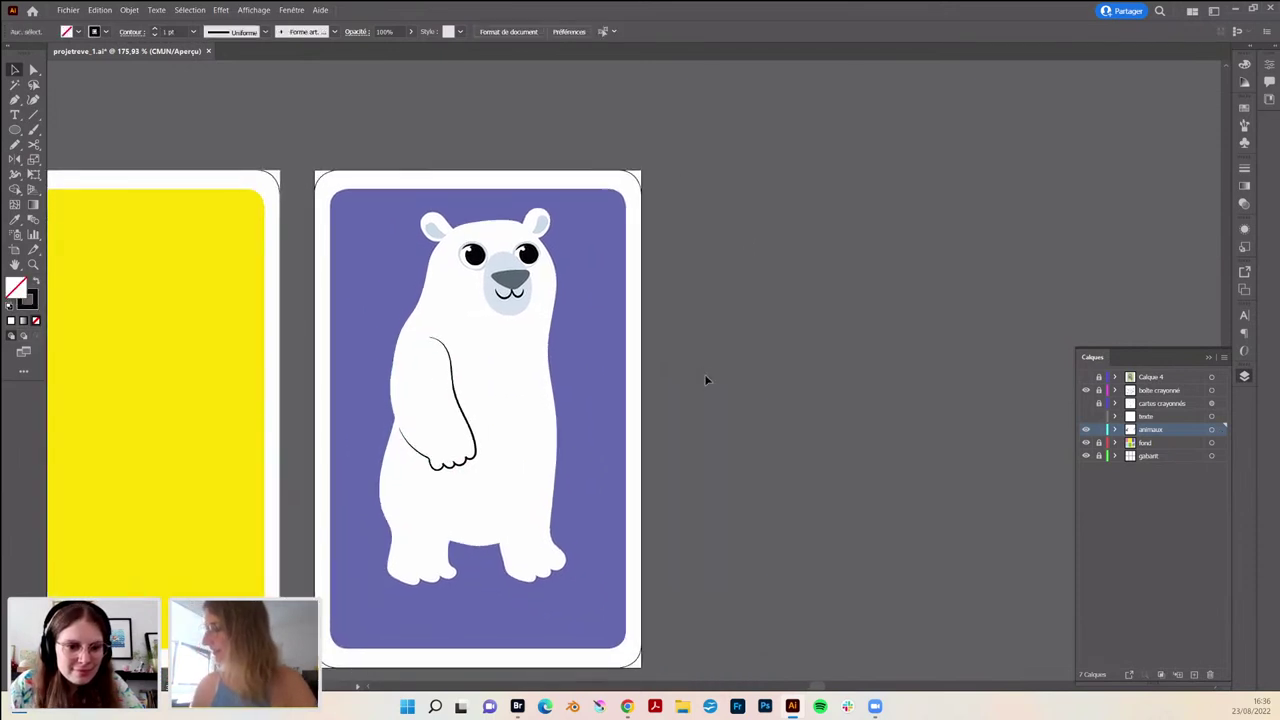
pyautogui.click(1086, 404)
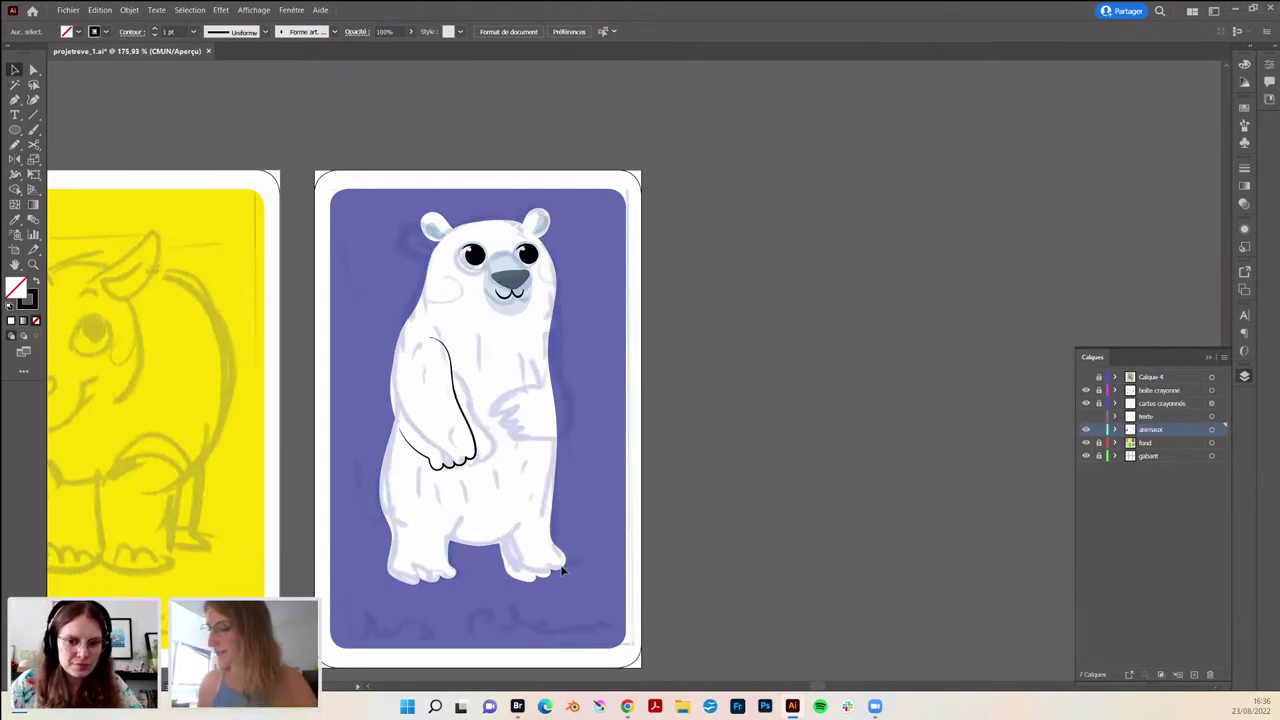
# - Select the bear's arm outline and thin its stroke with the Width tool
pyautogui.moveTo(452, 388); pyautogui.dragTo(358, 503)
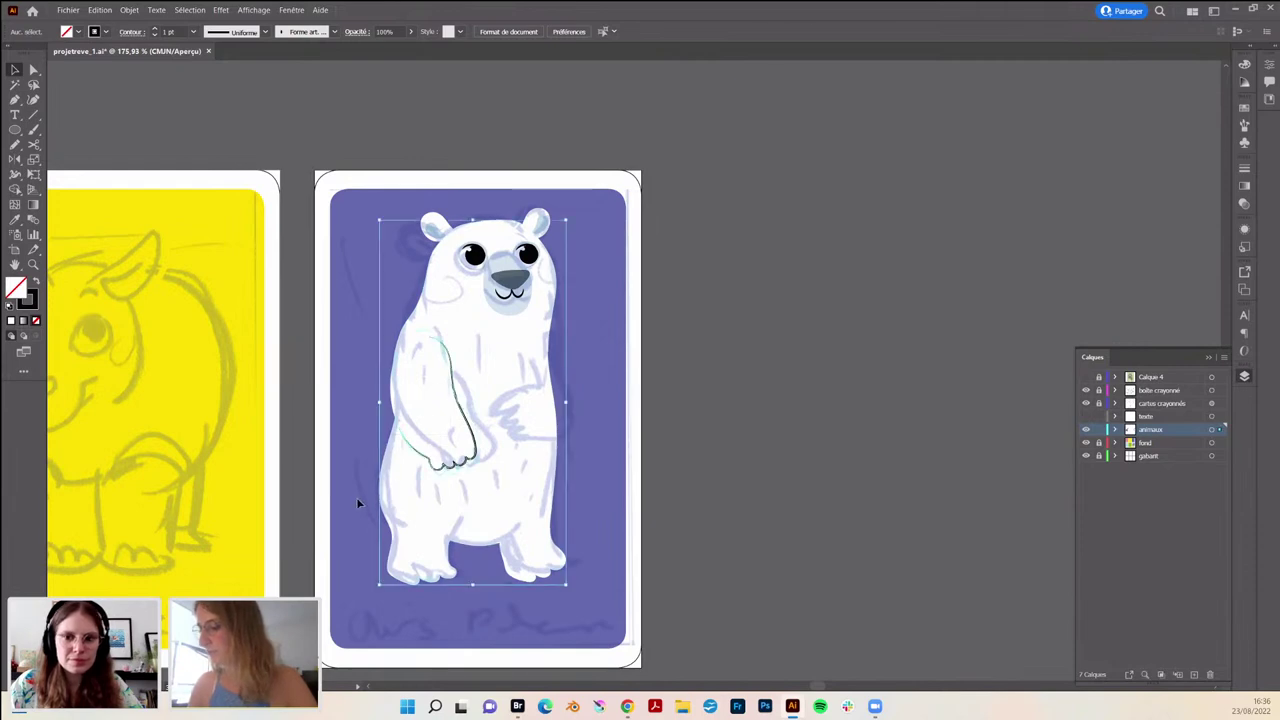
pyautogui.moveTo(455, 460); pyautogui.dragTo(500, 441)
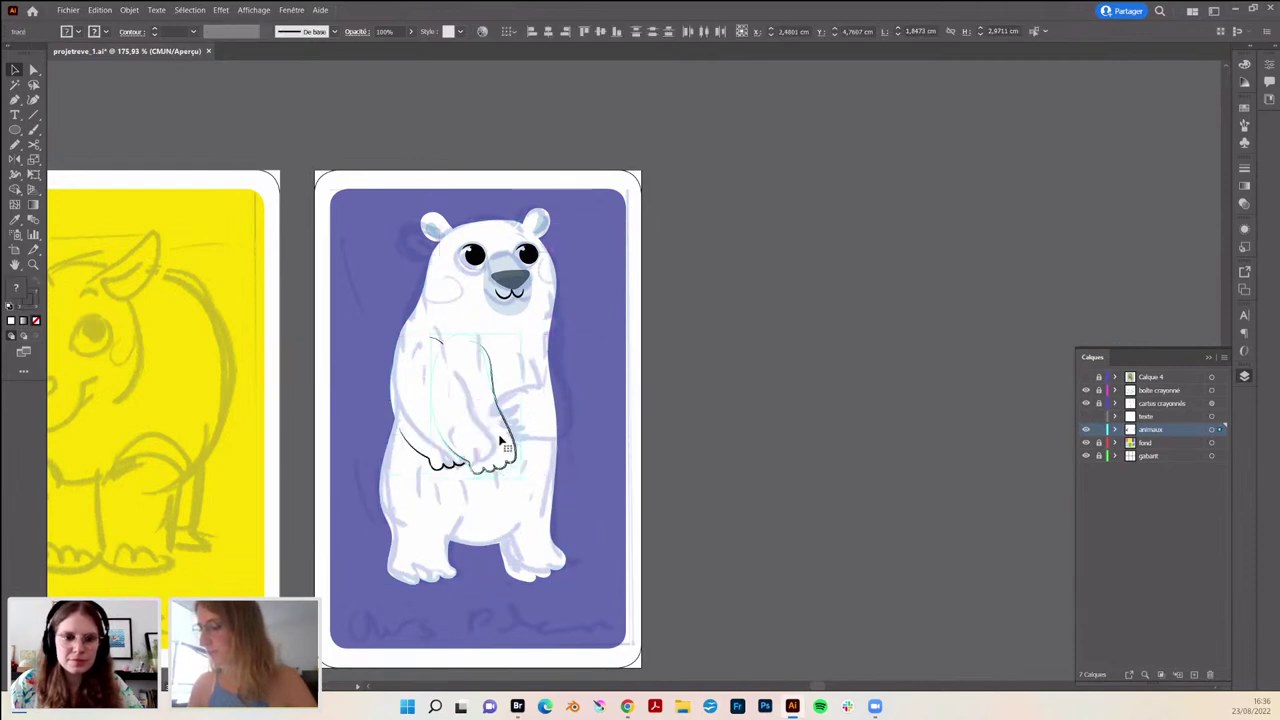
pyautogui.rightClick(500, 441)
pyautogui.click(688, 348)
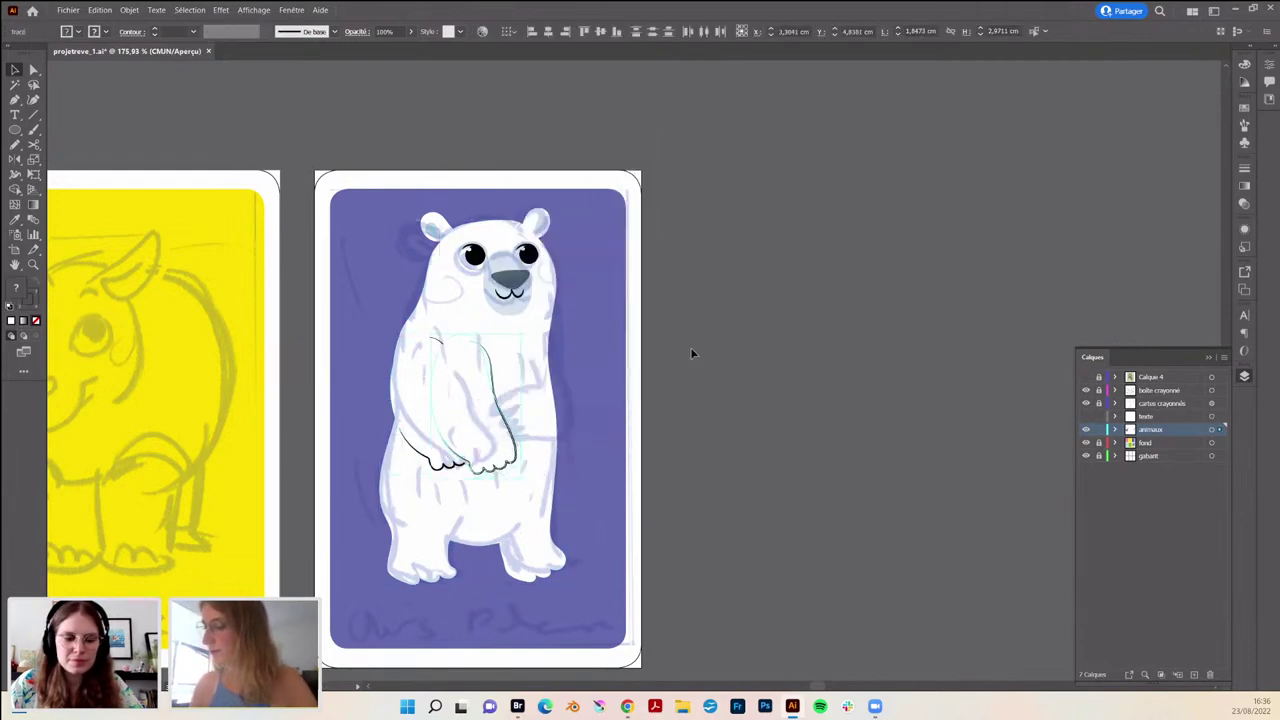
pyautogui.click(690, 352)
pyautogui.click(519, 463)
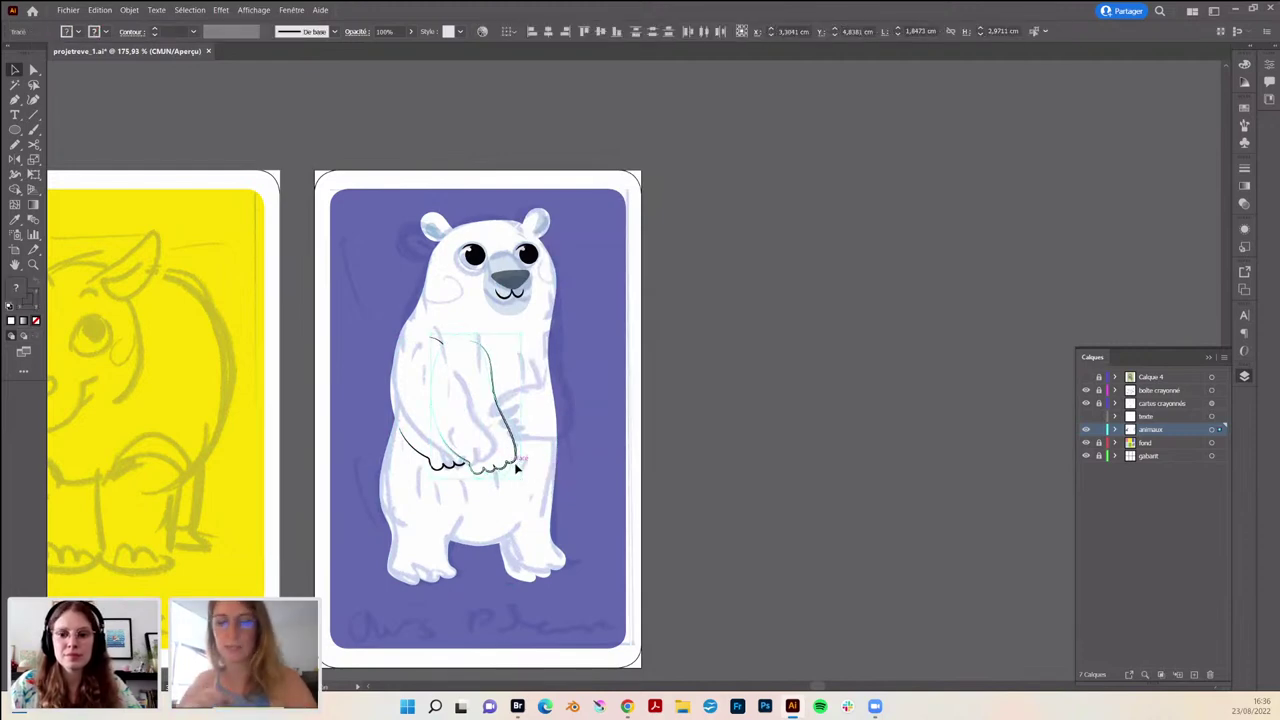
pyautogui.hotkey('shift', 'w')
pyautogui.moveTo(490, 415); pyautogui.dragTo(462, 425)
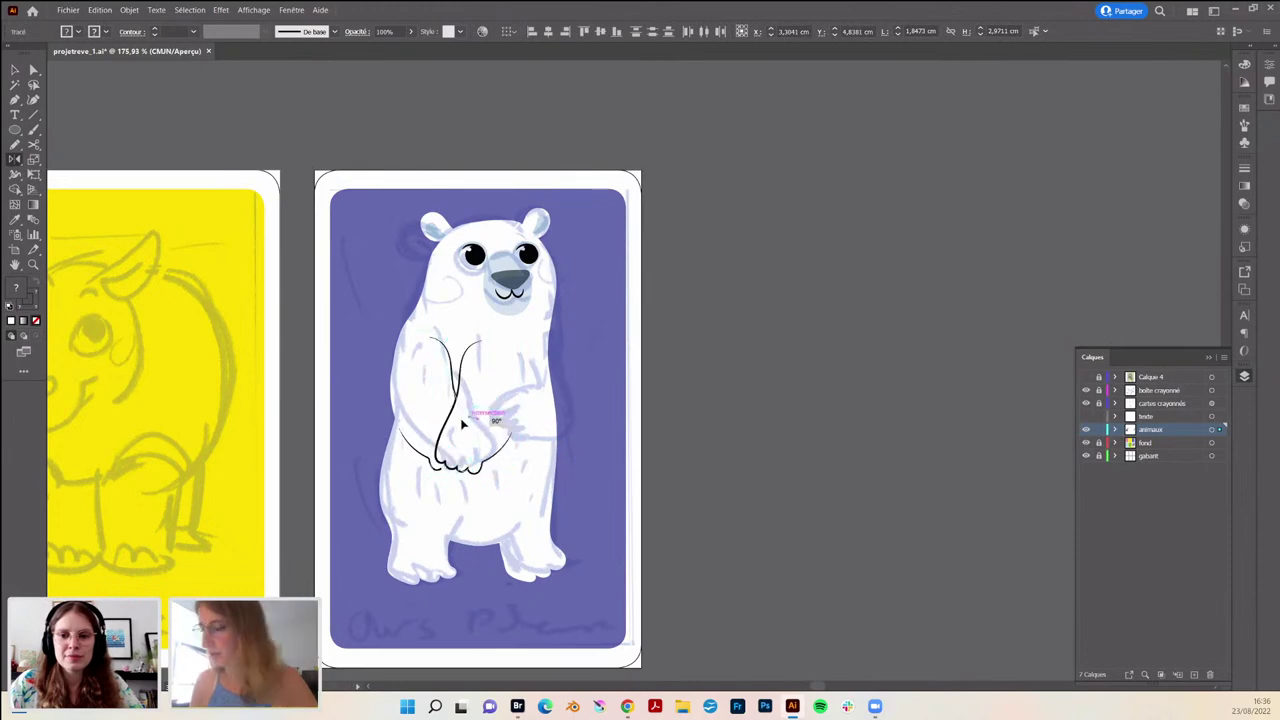
# - Alt-drag a copy of the arm to the bear's right side and reshape it with the Pencil
pyautogui.press('v')
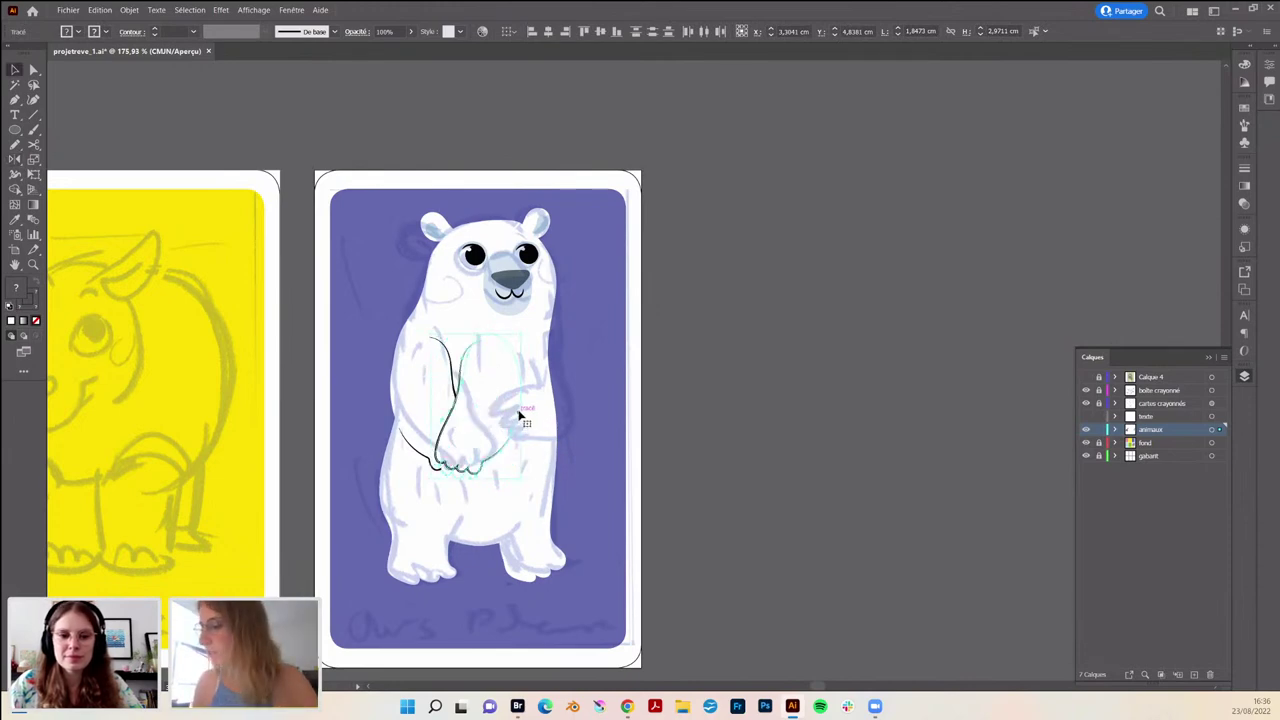
pyautogui.moveTo(521, 408); pyautogui.dragTo(548, 455)
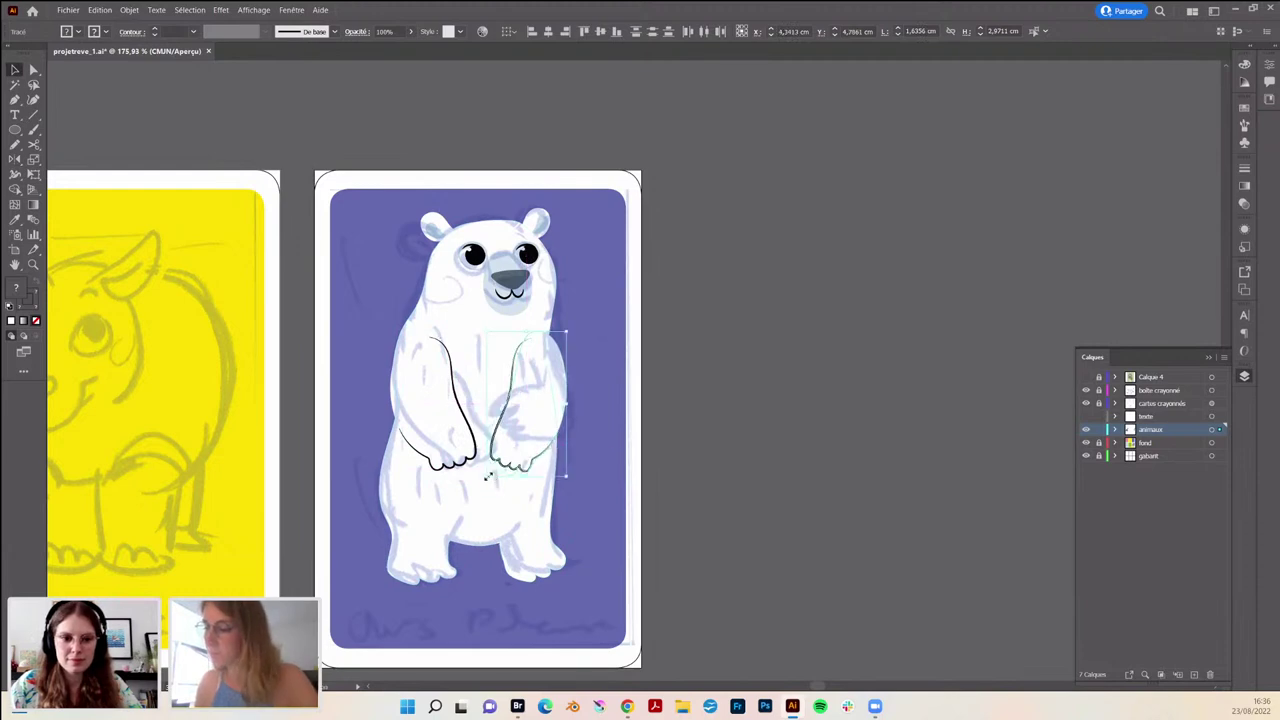
pyautogui.moveTo(488, 476); pyautogui.dragTo(521, 468)
pyautogui.press('n')
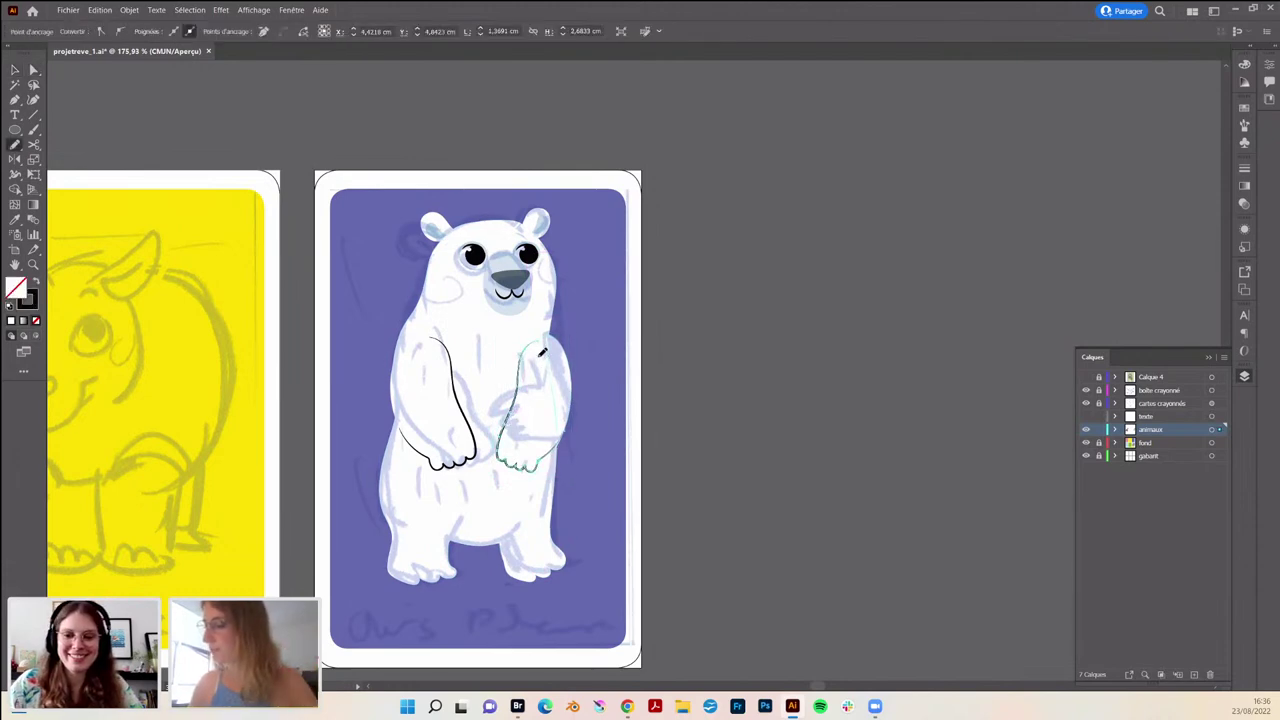
pyautogui.moveTo(542, 352); pyautogui.dragTo(547, 391)
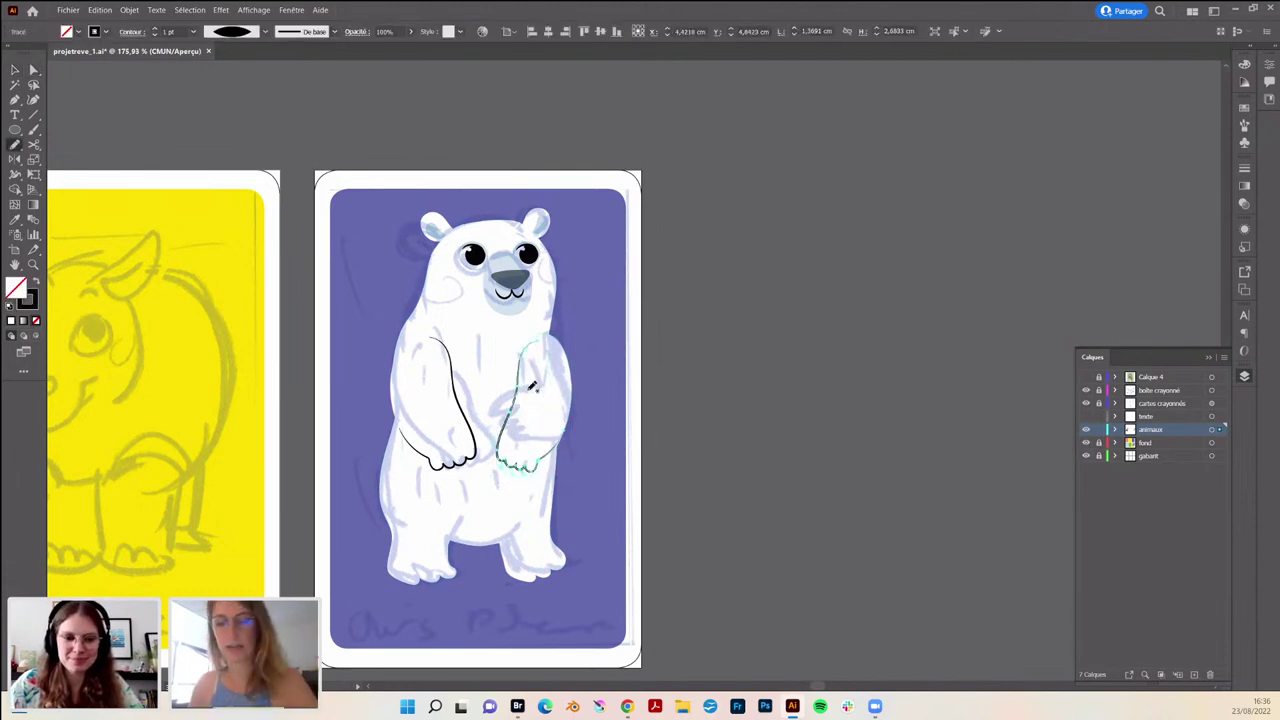
pyautogui.scroll(-5, 684, 355)
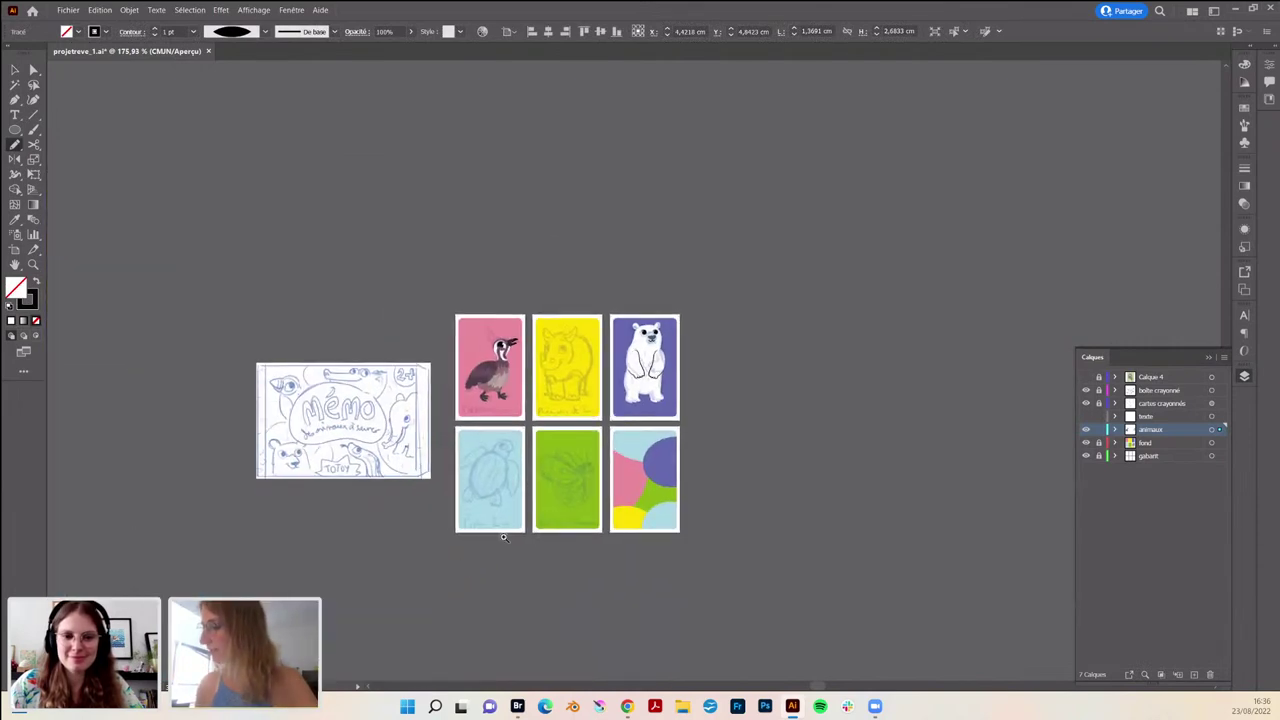
# - Redraw the bear's right arm outline and add a short stroke beside it
pyautogui.scroll(5, 546, 320)
pyautogui.moveTo(536, 350); pyautogui.dragTo(530, 386)
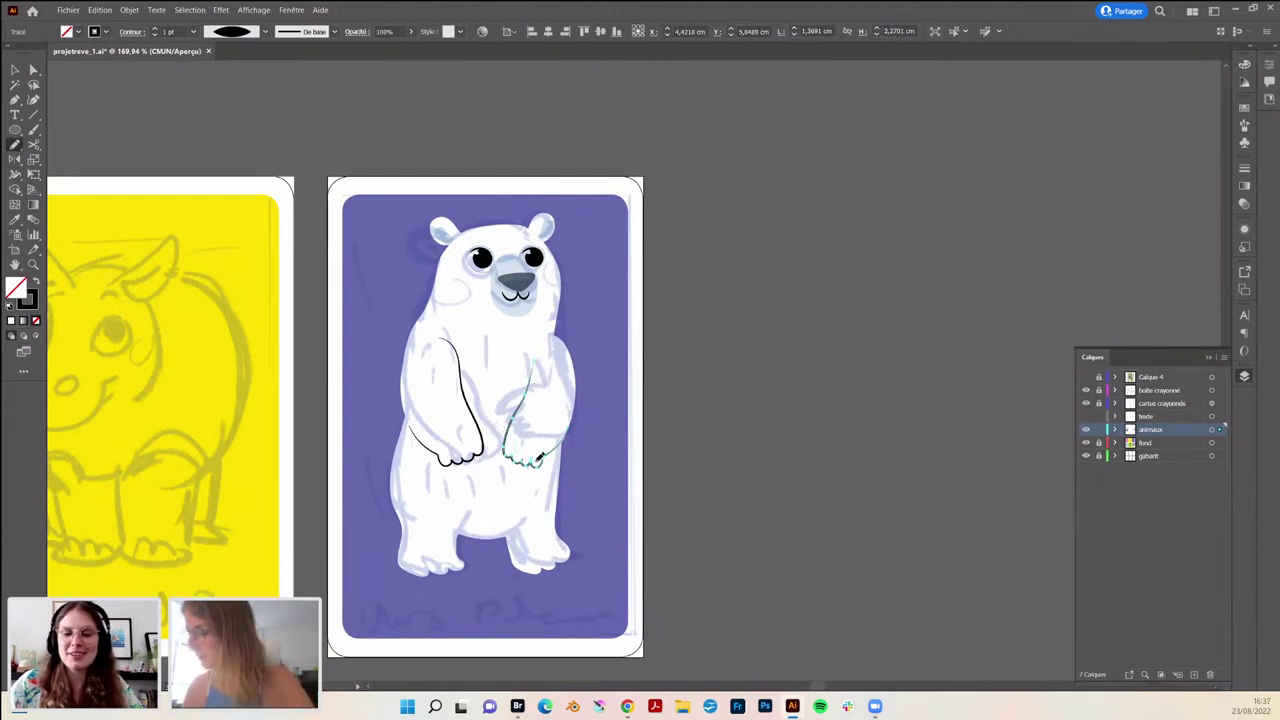
pyautogui.scroll(-1, 611, 391)
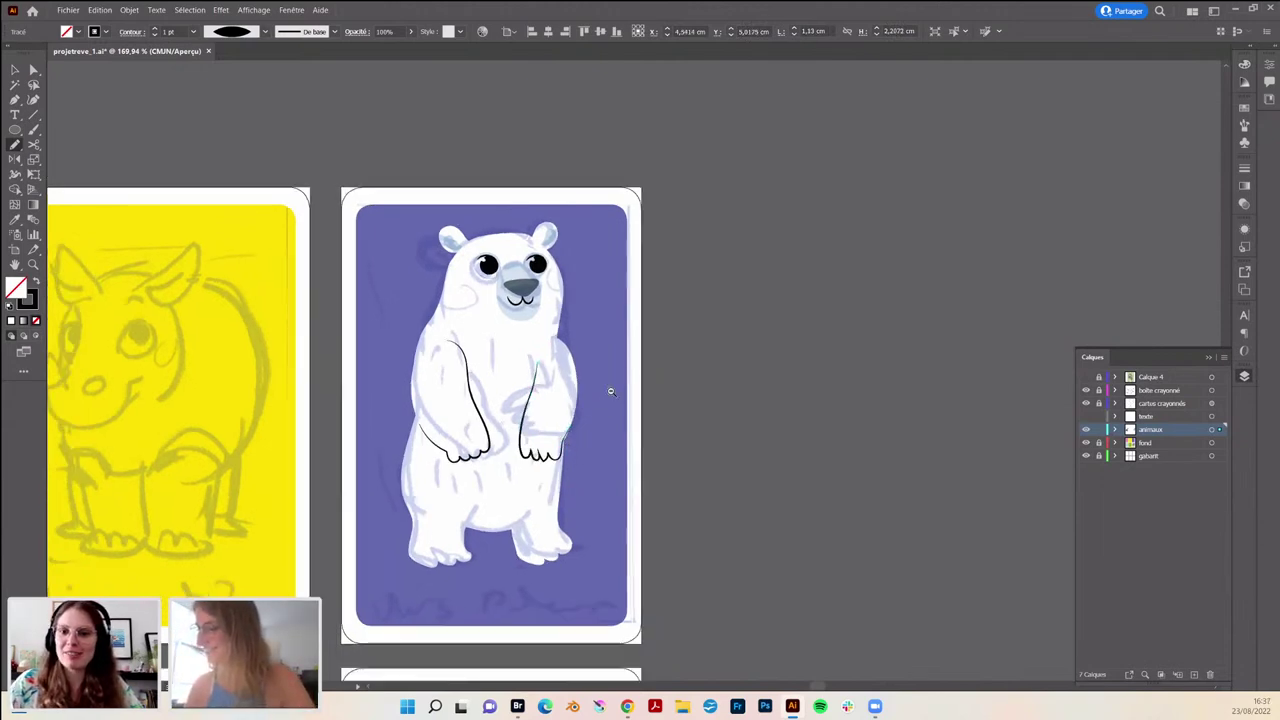
pyautogui.scroll(-3, 611, 391)
pyautogui.scroll(5, 477, 440)
pyautogui.moveTo(496, 395); pyautogui.dragTo(516, 343)
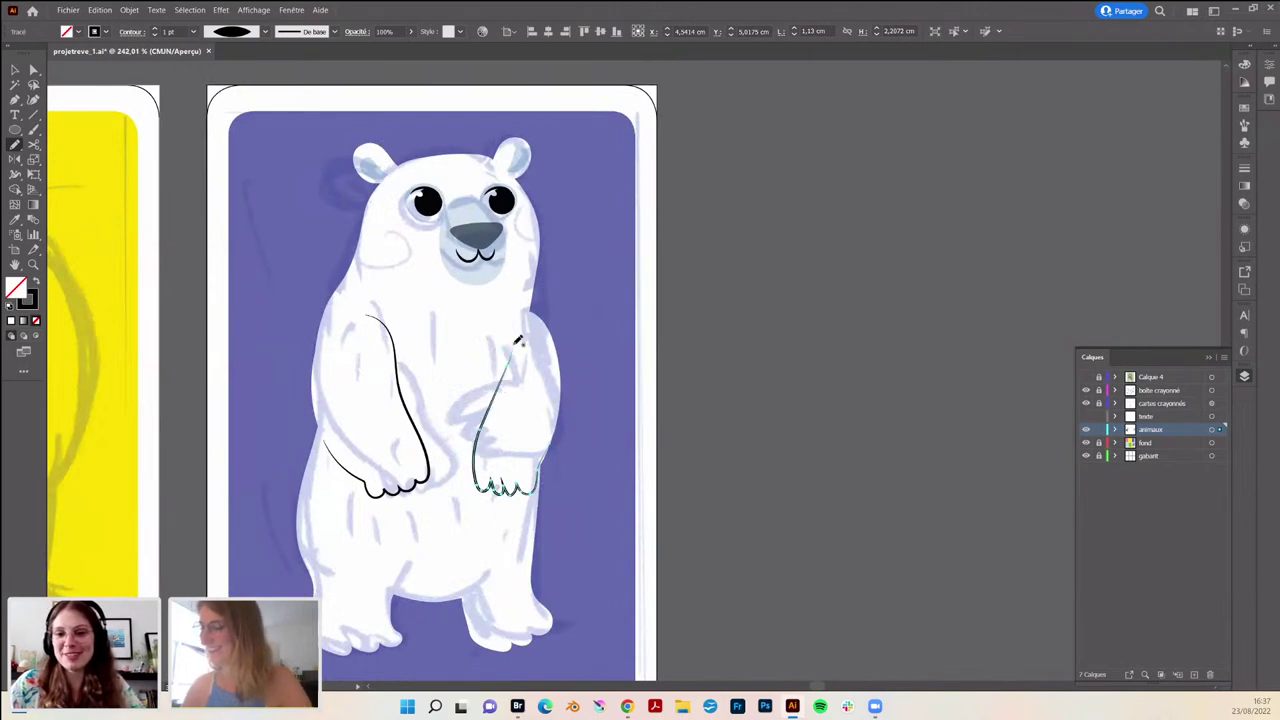
pyautogui.press('v')
pyautogui.click(537, 292)
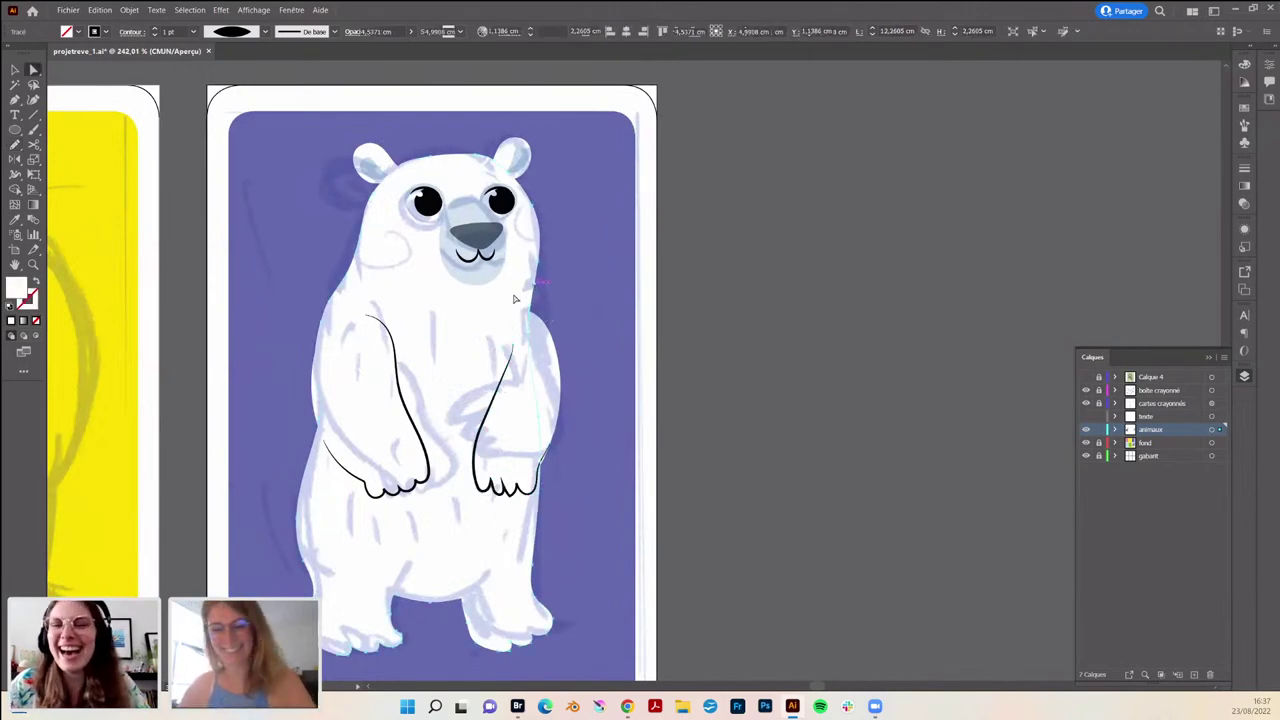
pyautogui.press('n')
pyautogui.moveTo(528, 308); pyautogui.dragTo(530, 282)
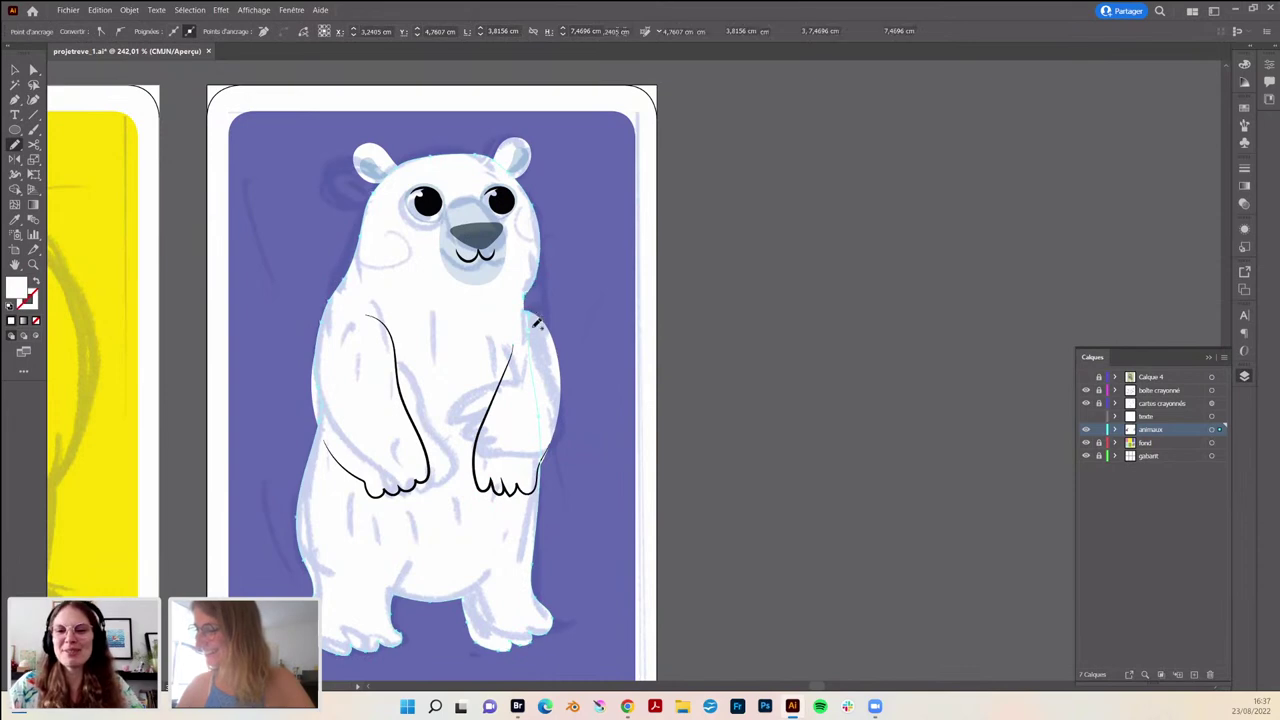
# - Select the polar bear artwork and toggle the sketch layer, leaving it hidden
pyautogui.scroll(-4, 530, 282)
pyautogui.scroll(5, 568, 221)
pyautogui.scroll(-3, 568, 221)
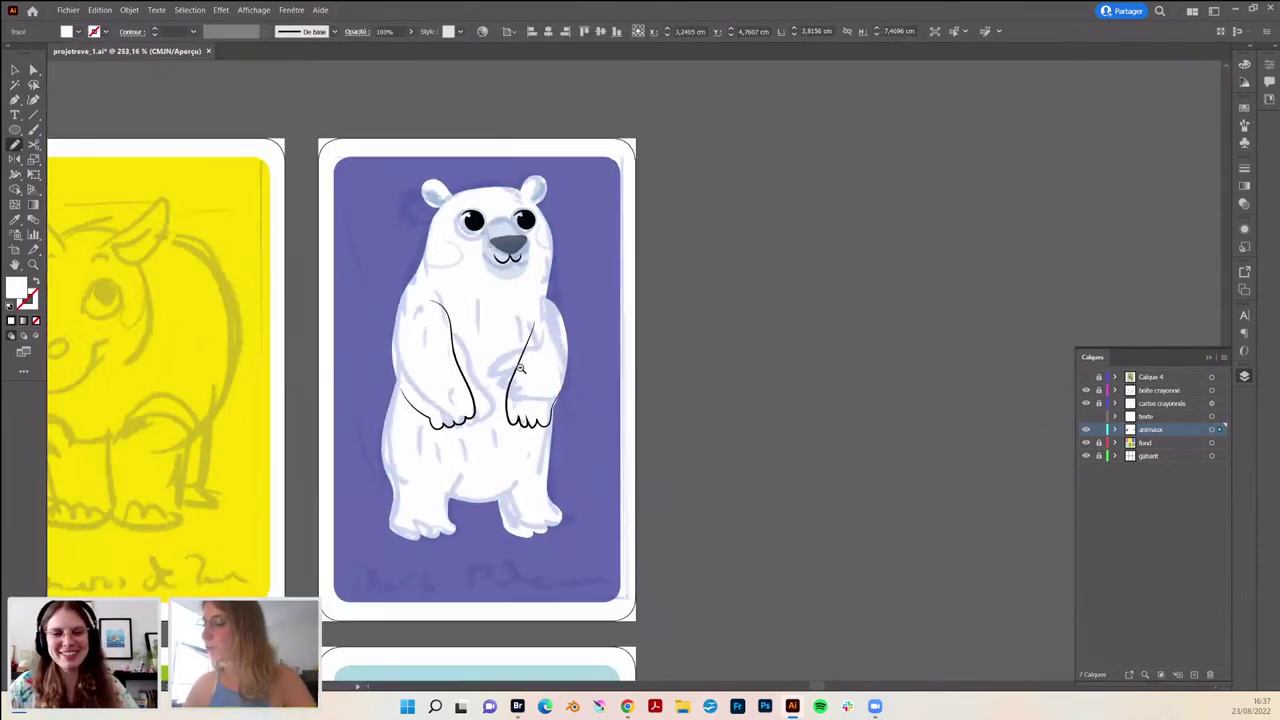
pyautogui.scroll(2, 549, 268)
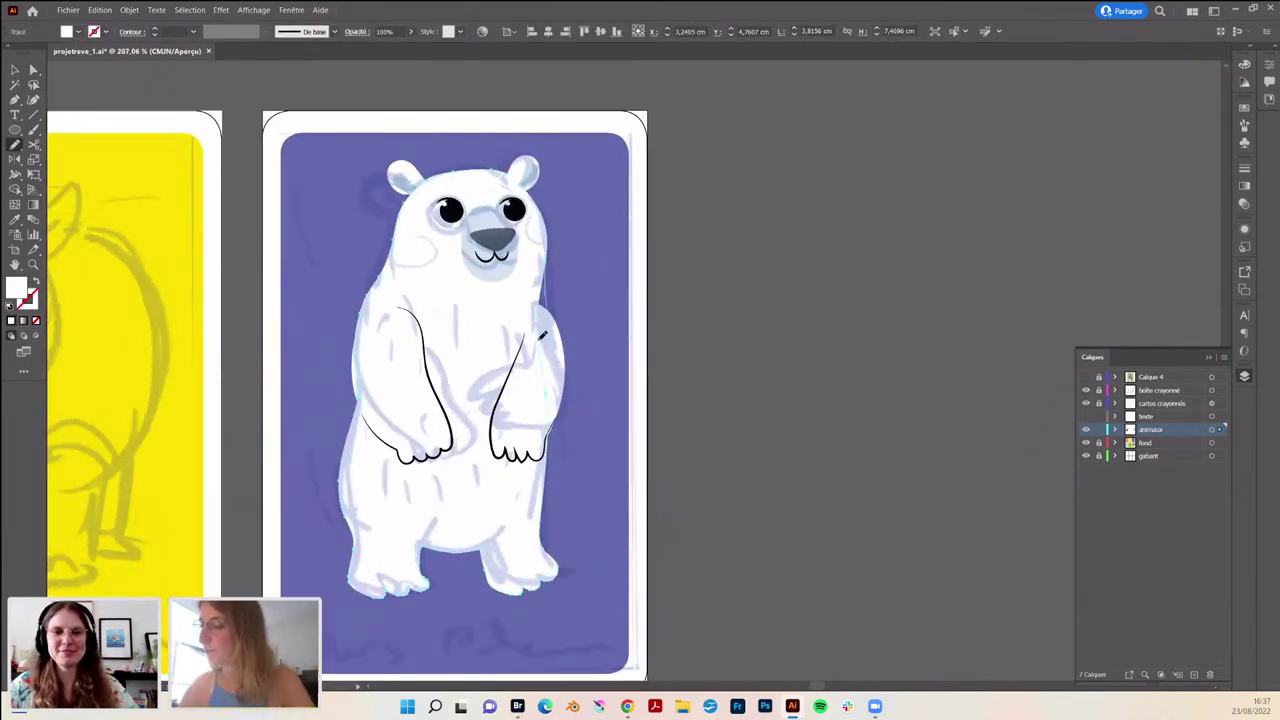
pyautogui.scroll(-2, 591, 306)
pyautogui.scroll(-3, 585, 305)
pyautogui.scroll(3, 373, 586)
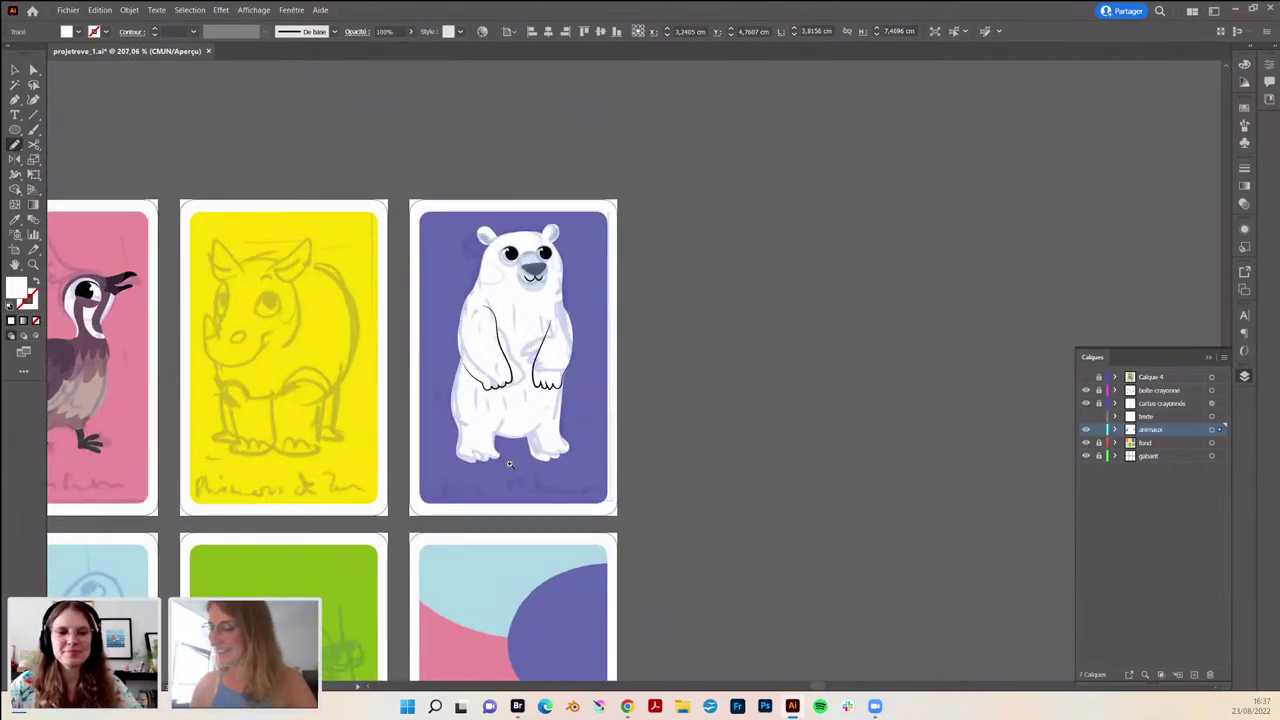
pyautogui.scroll(1, 400, 570)
pyautogui.scroll(-1, 410, 560)
pyautogui.scroll(-2, 427, 551)
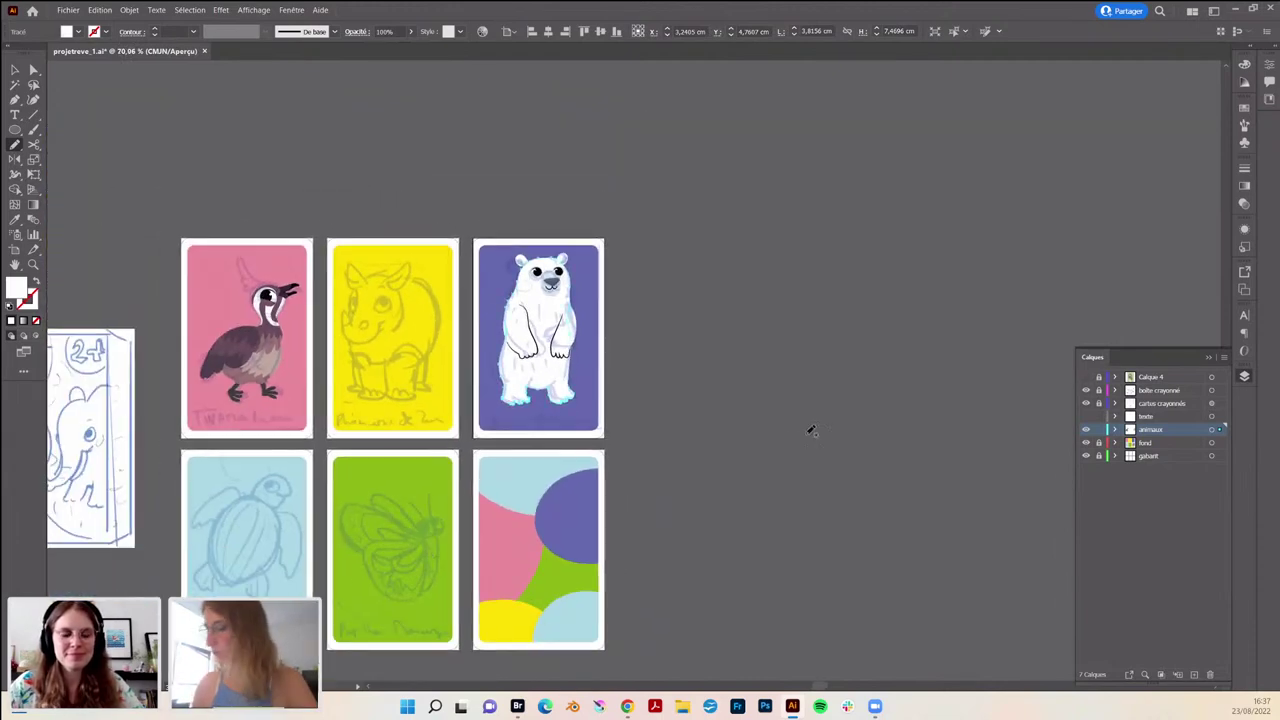
pyautogui.press('v')
pyautogui.click(516, 312)
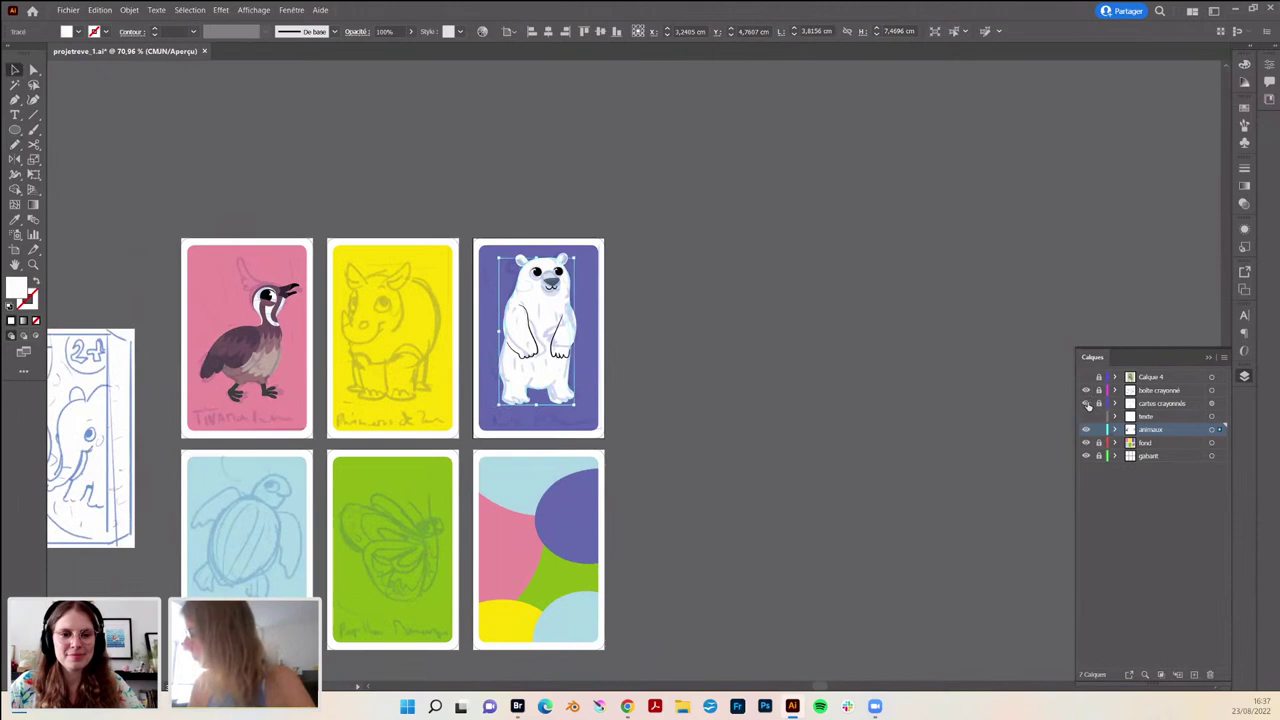
pyautogui.click(1086, 404)
pyautogui.click(1086, 404)
pyautogui.click(1085, 405)
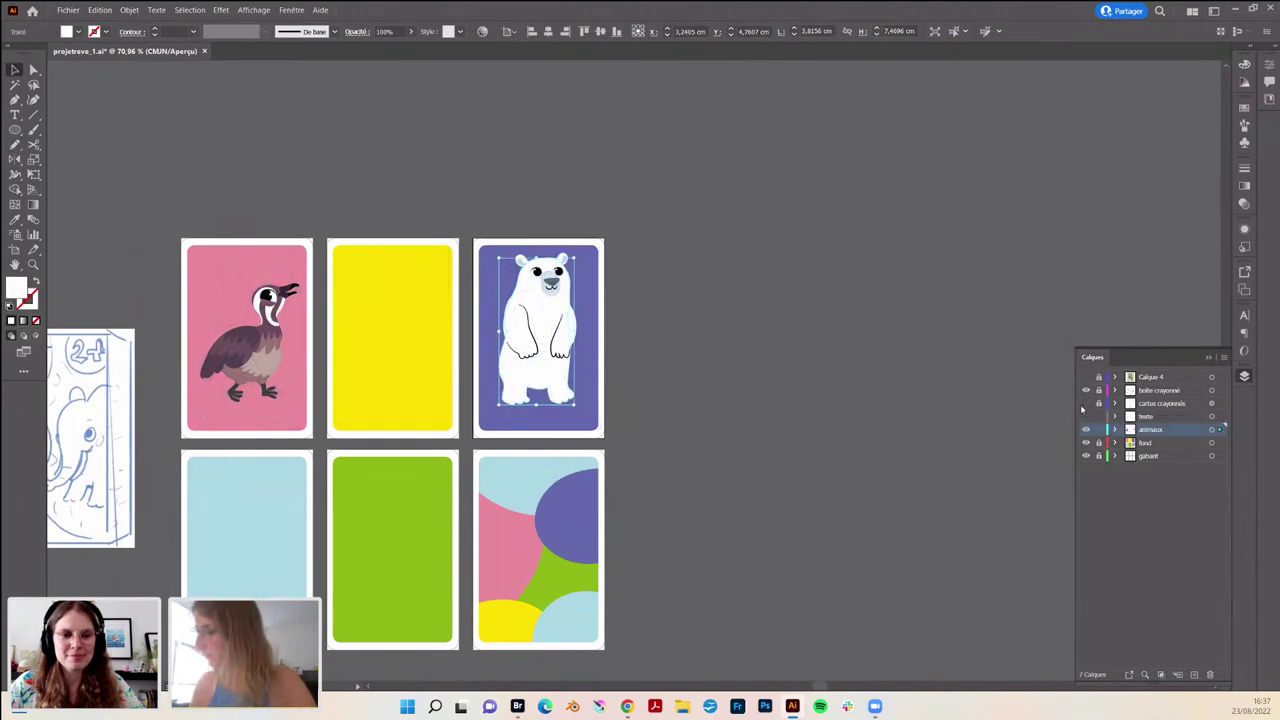
# - Redraw the bear's left body outline slightly inward with the Pencil
pyautogui.scroll(2, 534, 369)
pyautogui.press('n')
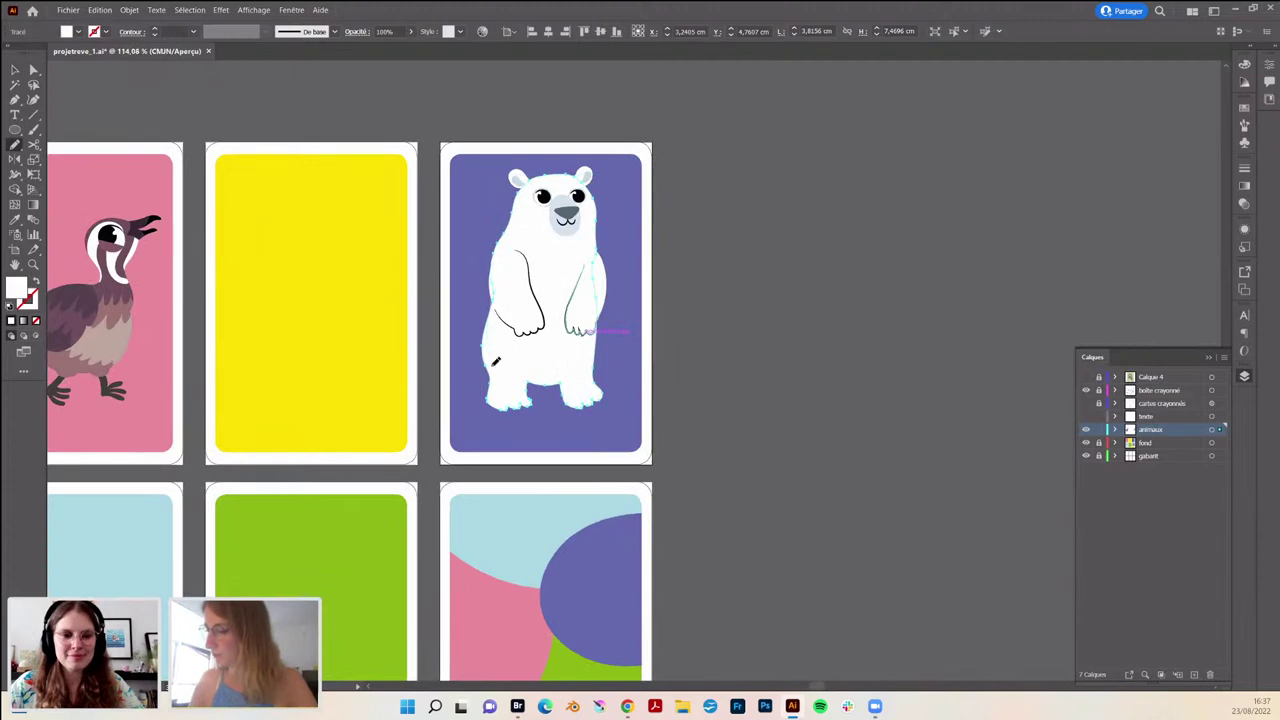
pyautogui.moveTo(498, 398); pyautogui.dragTo(506, 406)
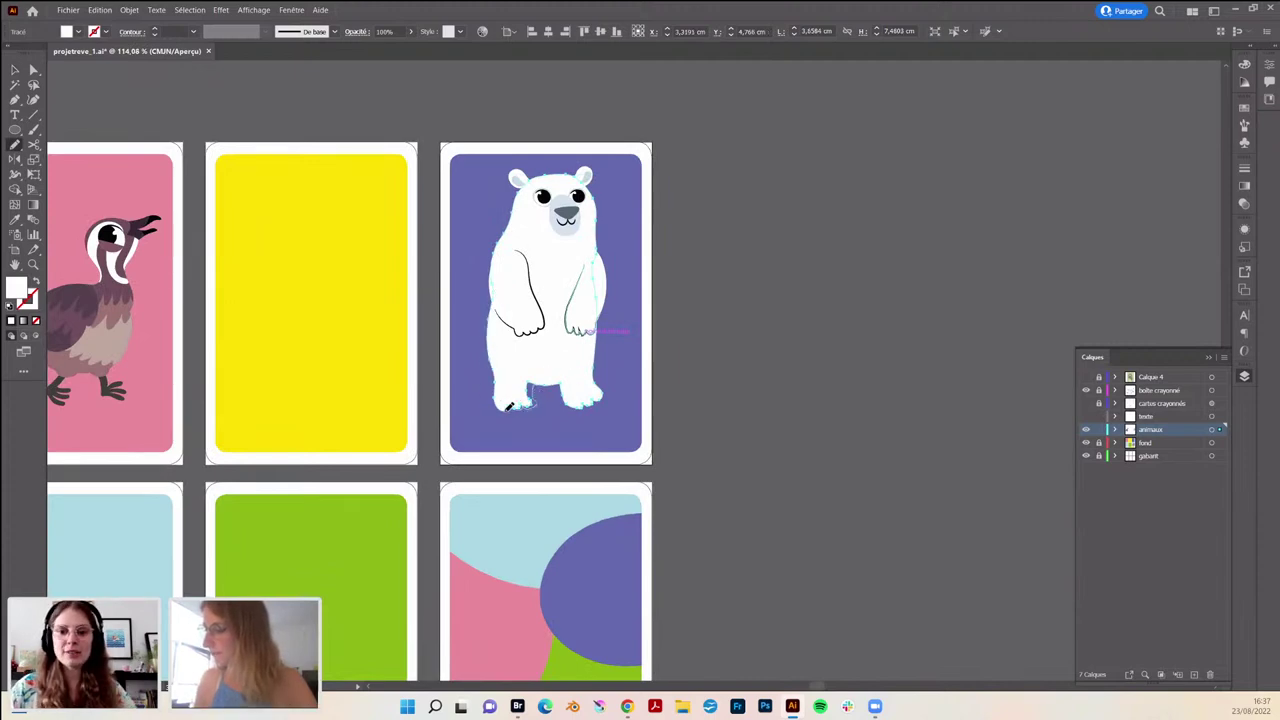
pyautogui.hotkey('ctrl', '-')
pyautogui.click(541, 447)
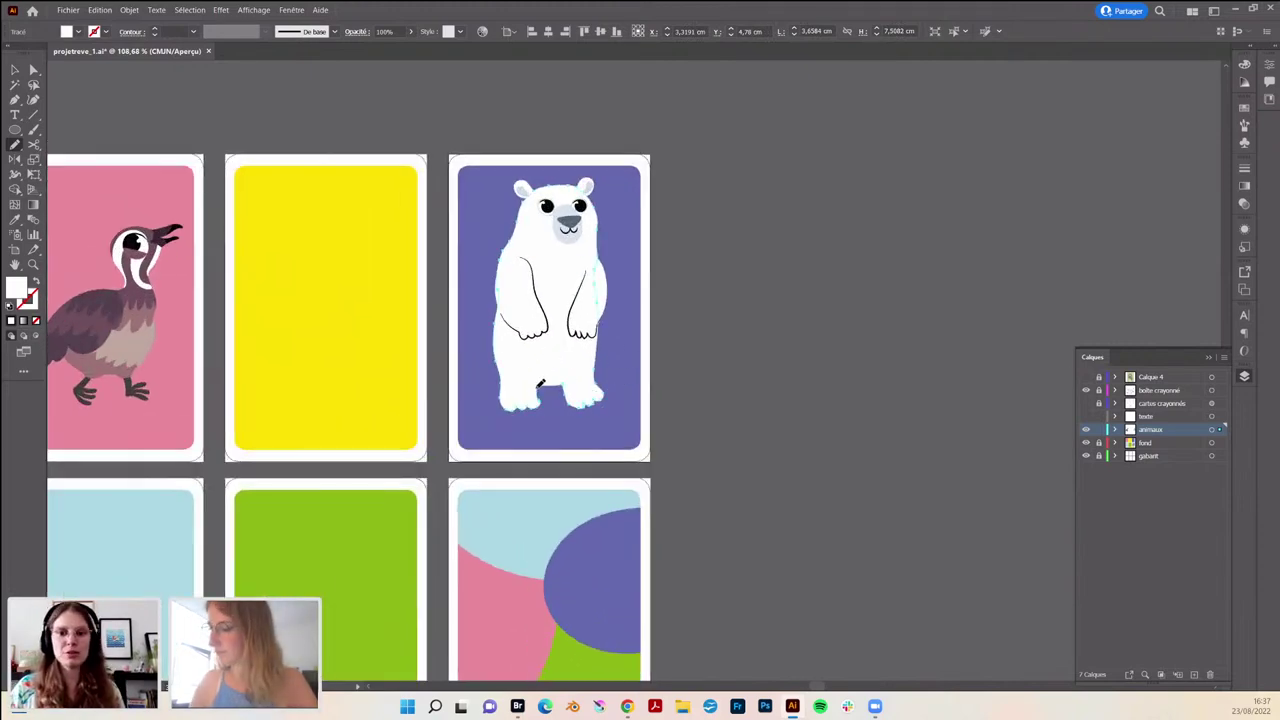
pyautogui.keyDown('ctrl'); pyautogui.keyDown('alt'); pyautogui.click(610, 368); pyautogui.keyUp('alt'); pyautogui.keyUp('ctrl')
pyautogui.scroll(-2, 582, 397)
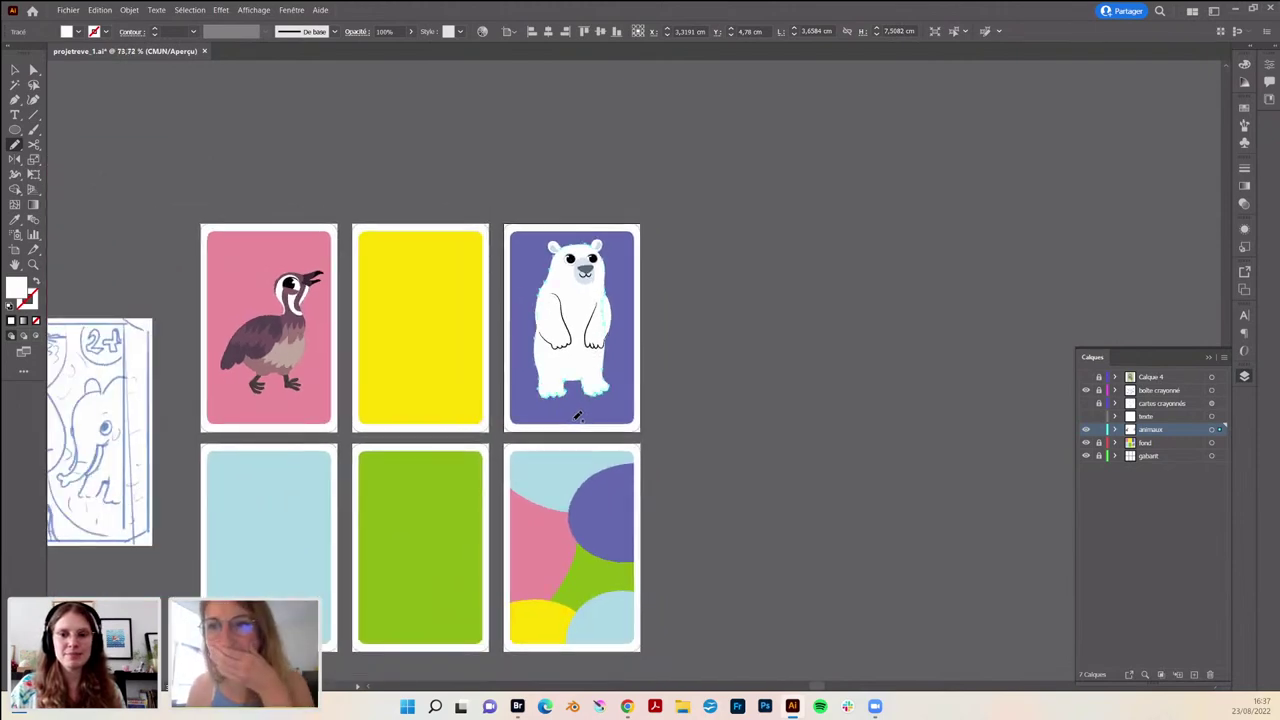
# - Show the sketch layer again and check the bear artwork with its strokes
pyautogui.click(1086, 403)
pyautogui.press('v')
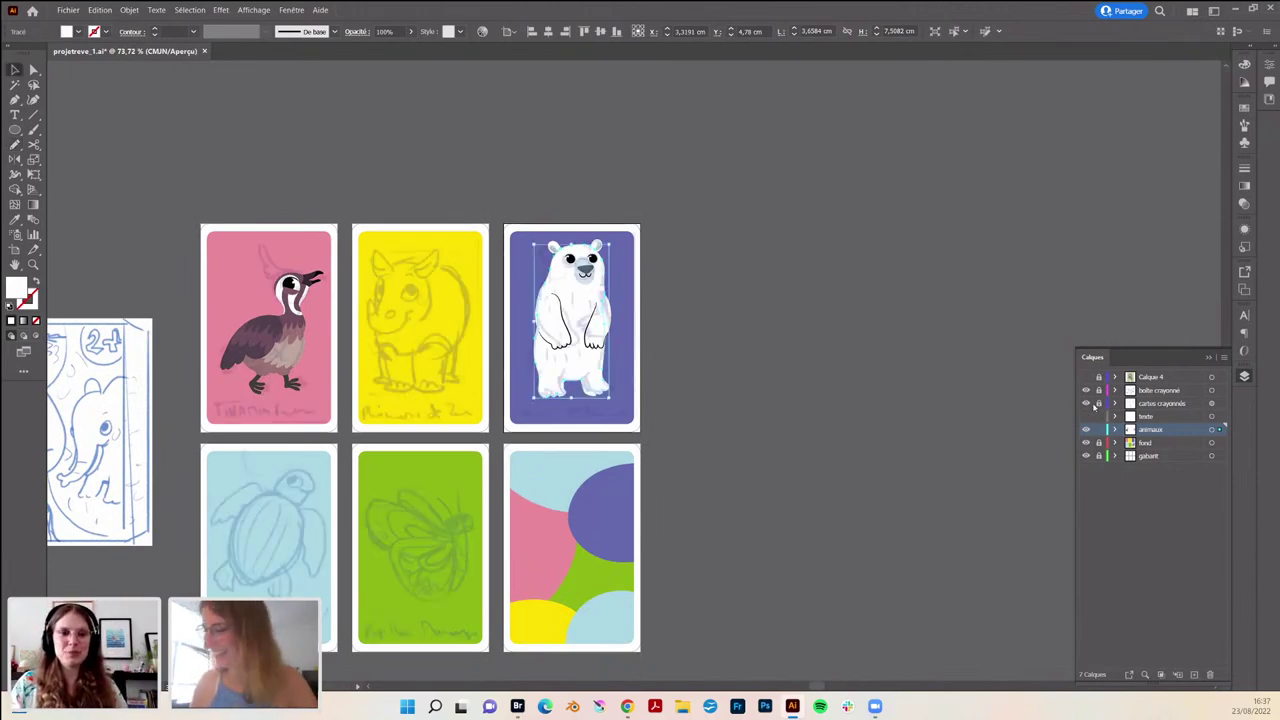
pyautogui.moveTo(531, 404); pyautogui.dragTo(573, 385)
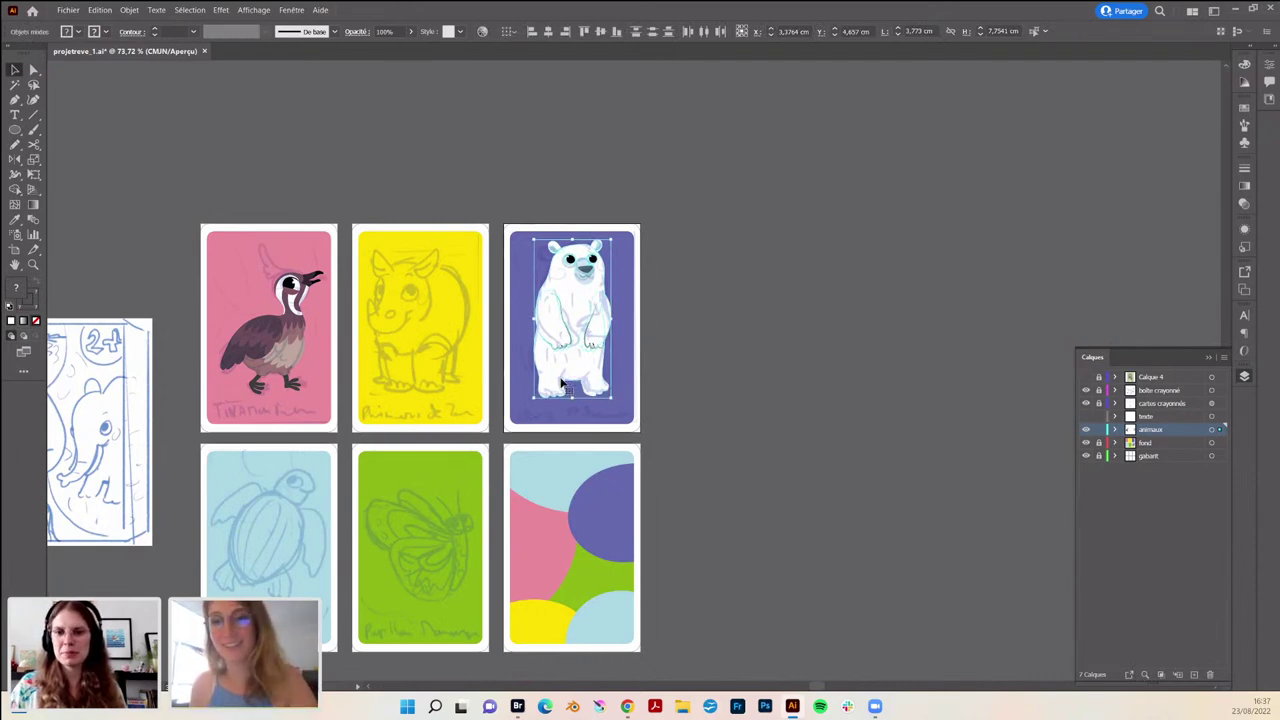
pyautogui.hscroll(-5, 829, 400)
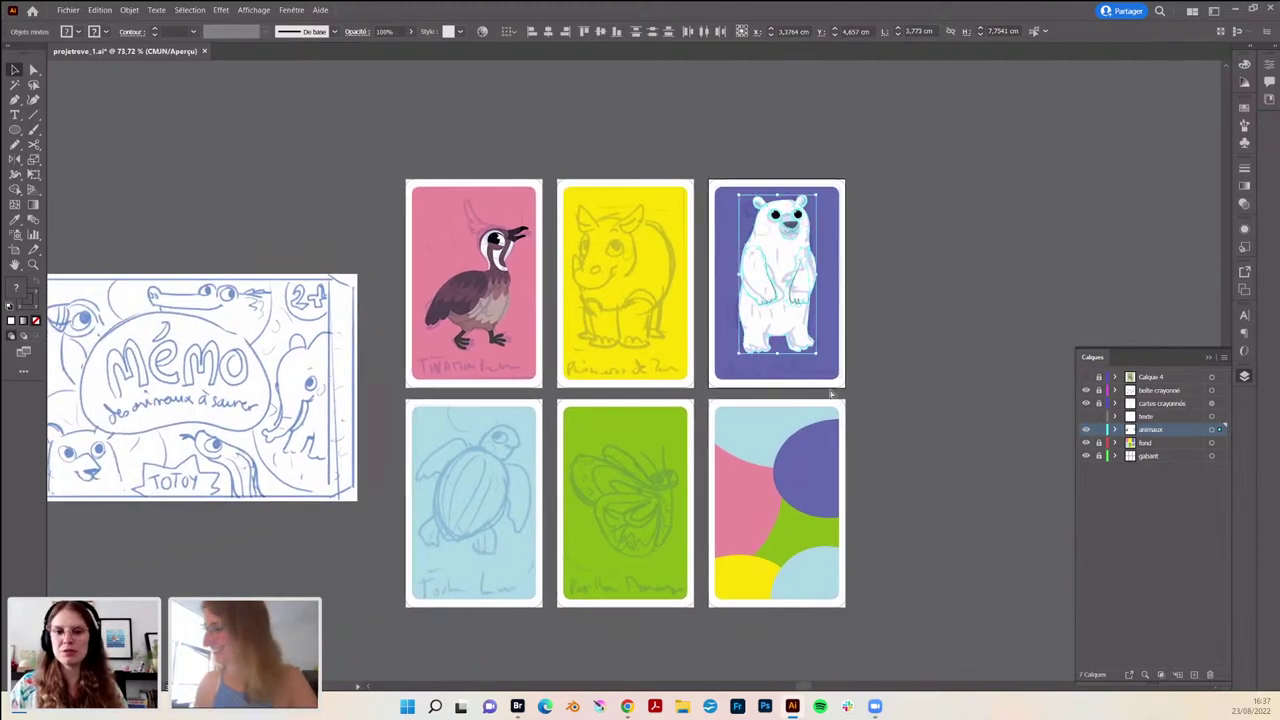
pyautogui.click(830, 393)
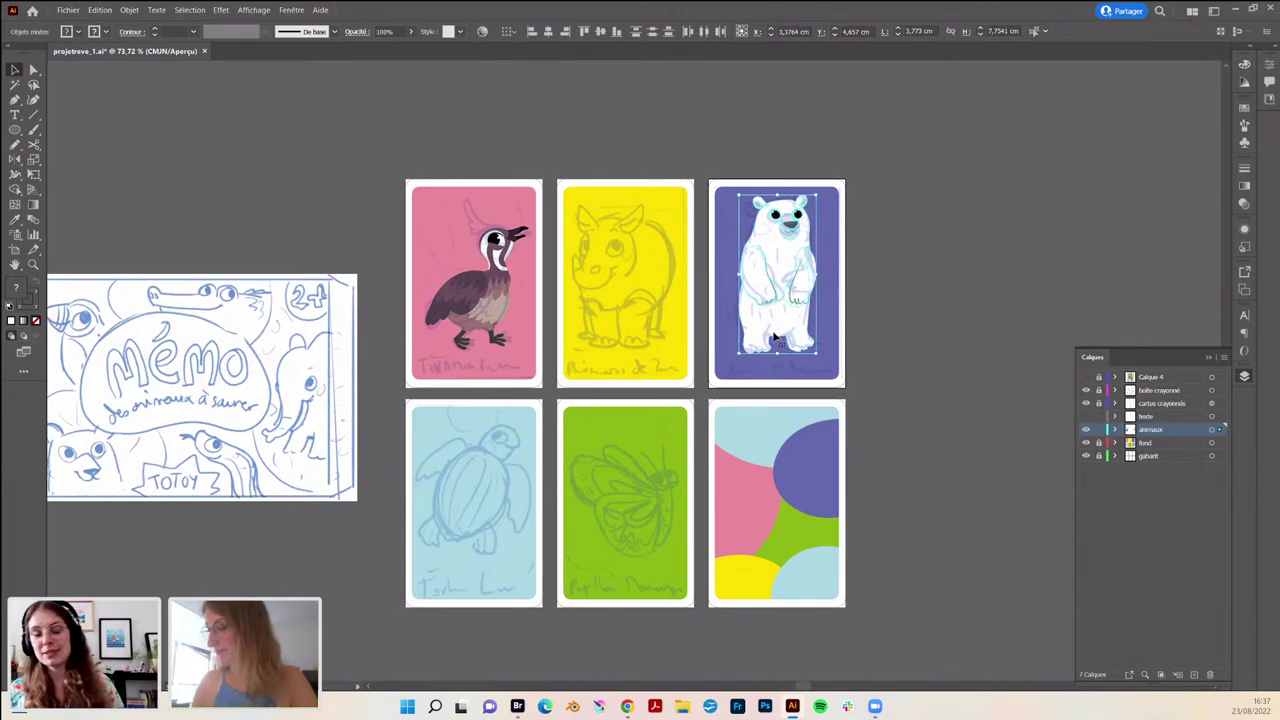
# - Hide the sketch layer and turn on the texte layer showing the card title
pyautogui.click(903, 420)
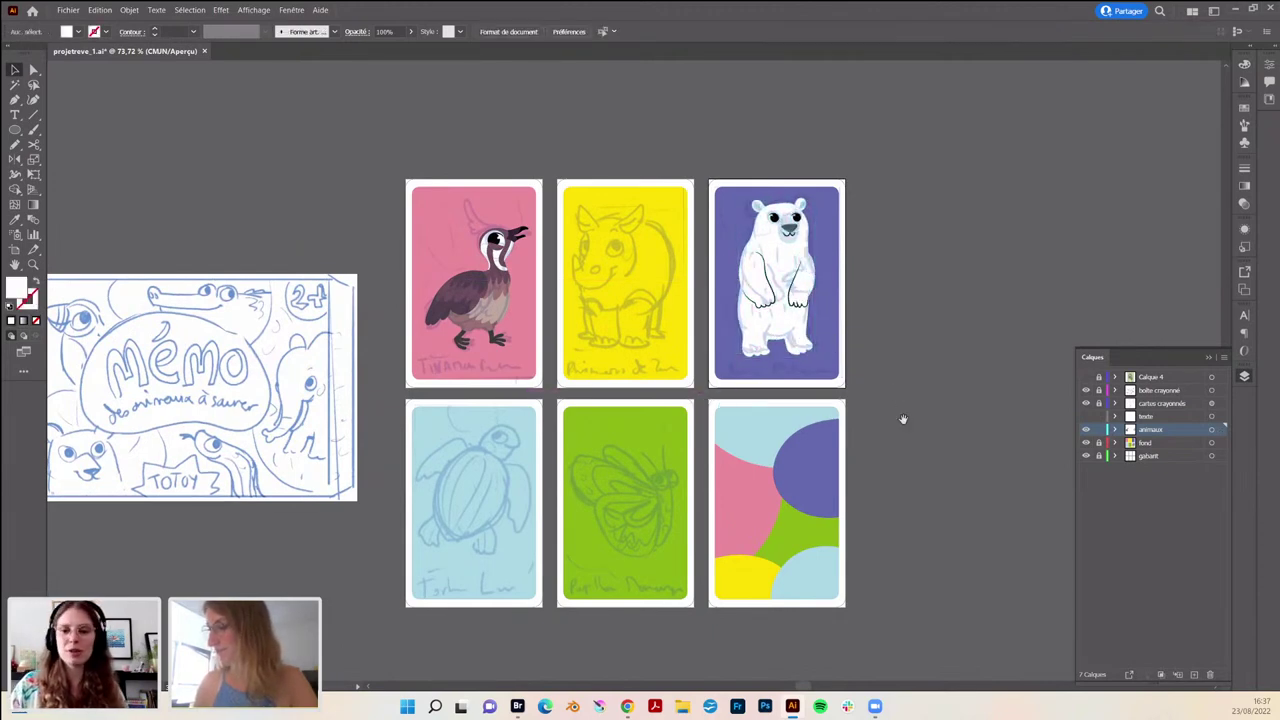
pyautogui.hscroll(2, 802, 390)
pyautogui.scroll(-1, 802, 390)
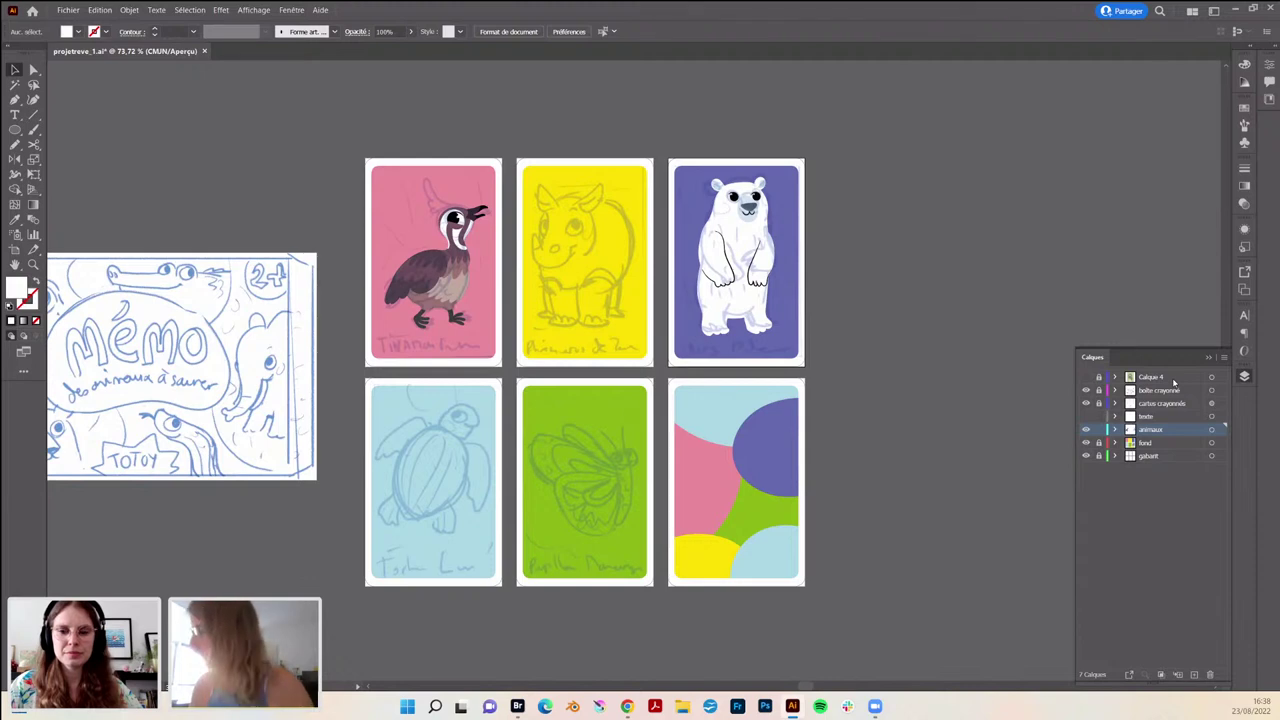
pyautogui.click(1086, 403)
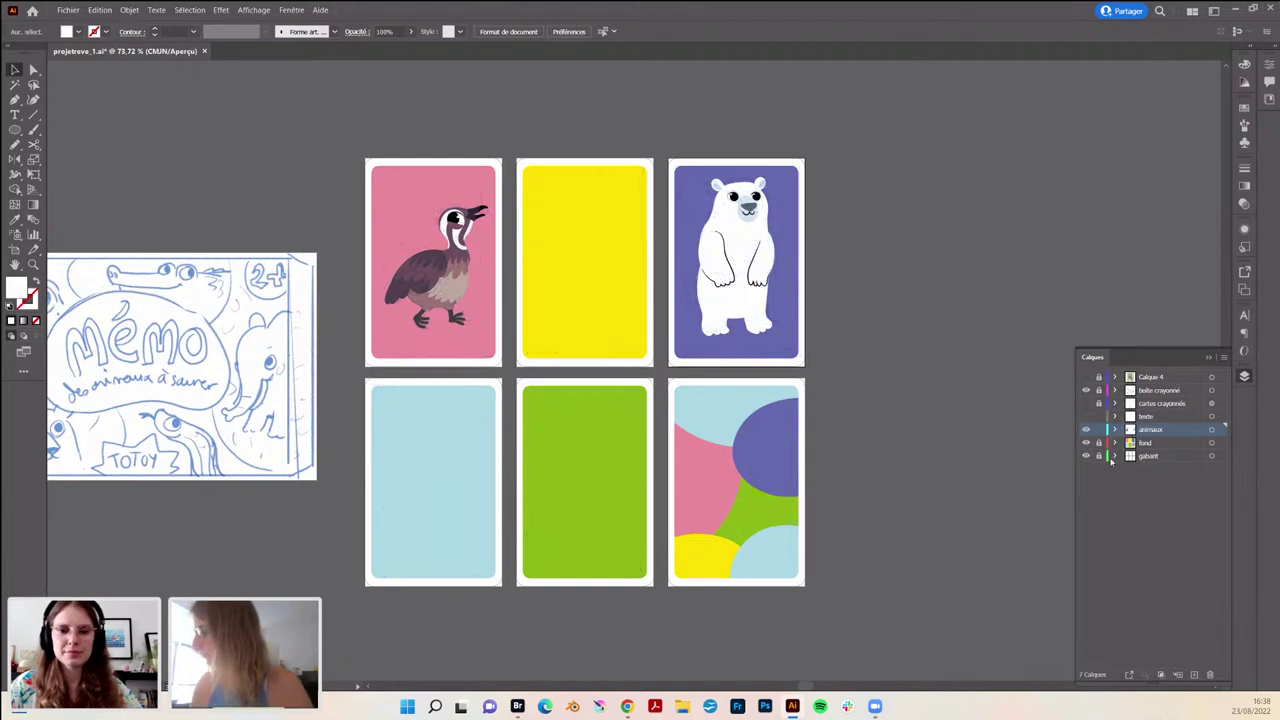
pyautogui.click(1086, 416)
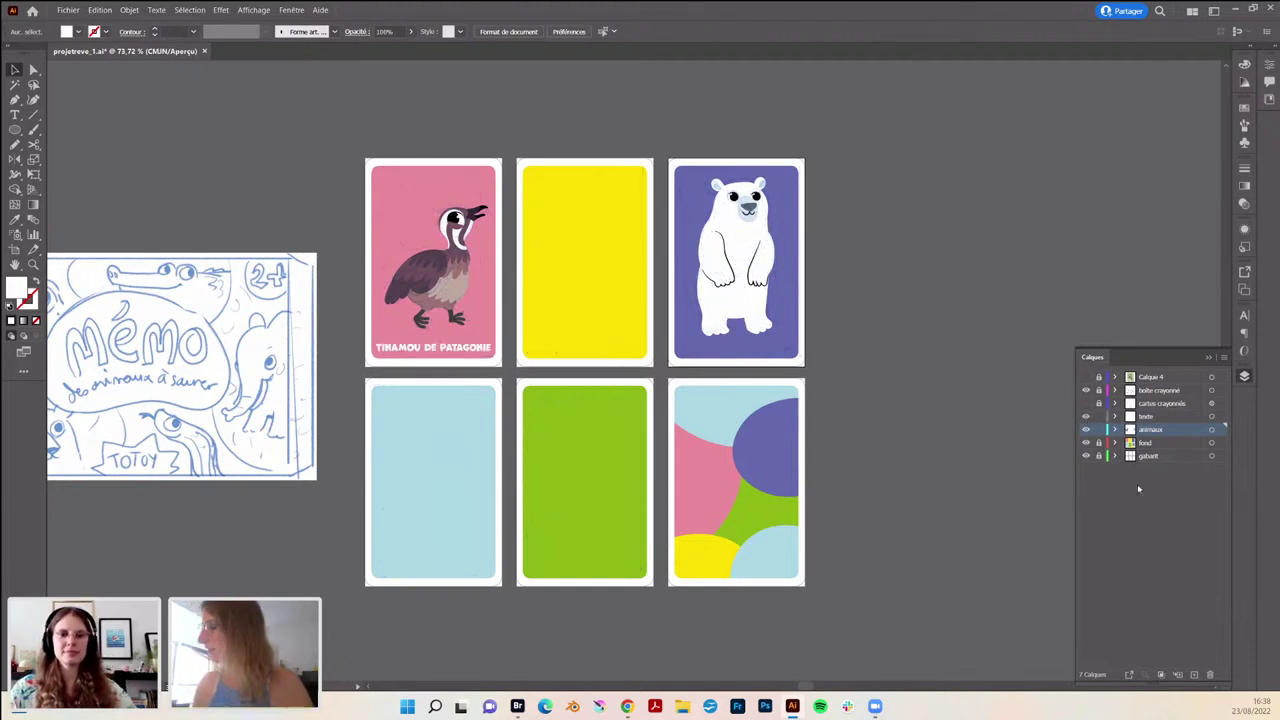
# - Nudge the bird and TINAMOU DE PATAGONIE title upward, then show sketches with animaux active
pyautogui.click(470, 321)
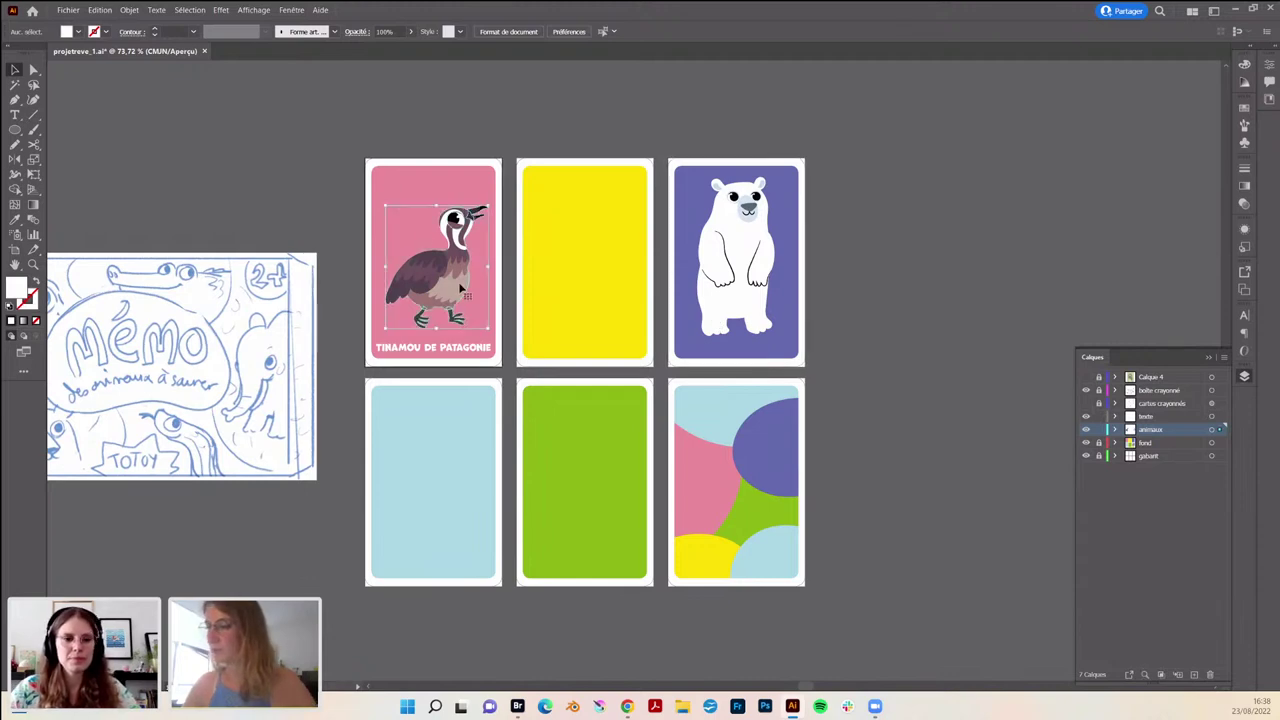
pyautogui.moveTo(447, 265); pyautogui.dragTo(442, 256)
pyautogui.click(443, 346)
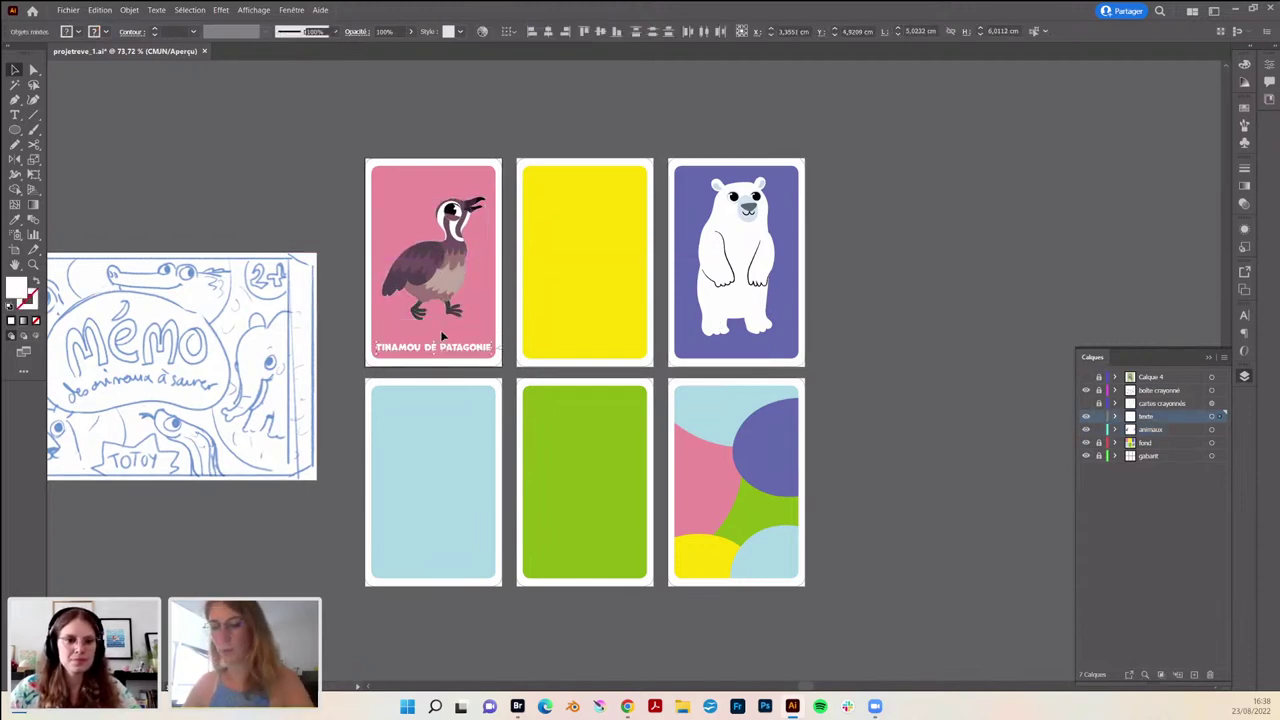
pyautogui.press('Up')
pyautogui.press('Up')
pyautogui.press('Up')
pyautogui.click(998, 503)
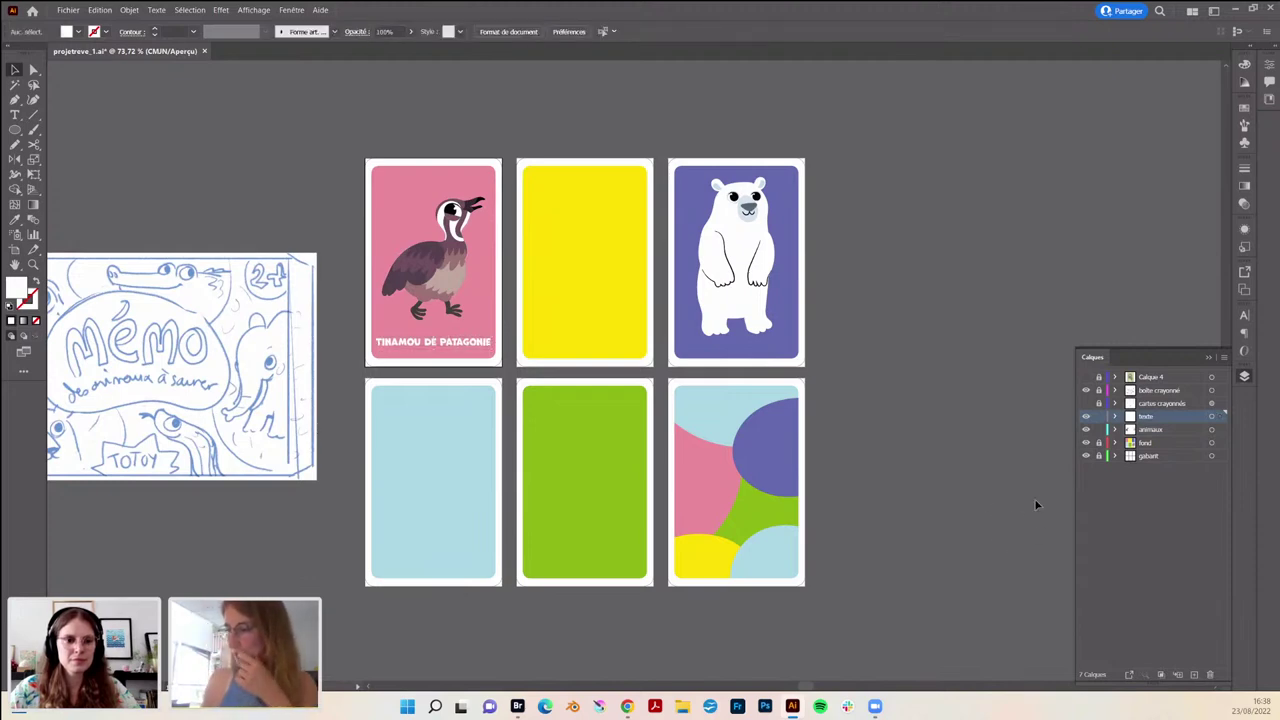
pyautogui.click(465, 343)
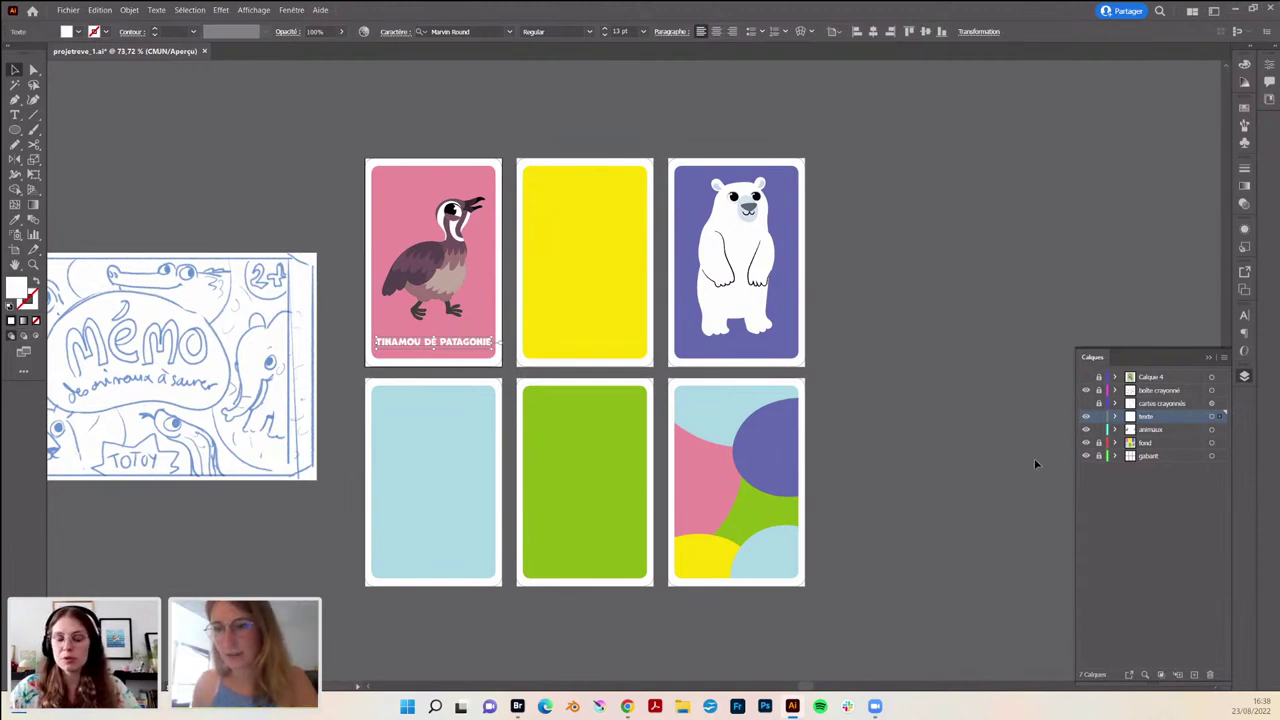
pyautogui.click(1086, 410)
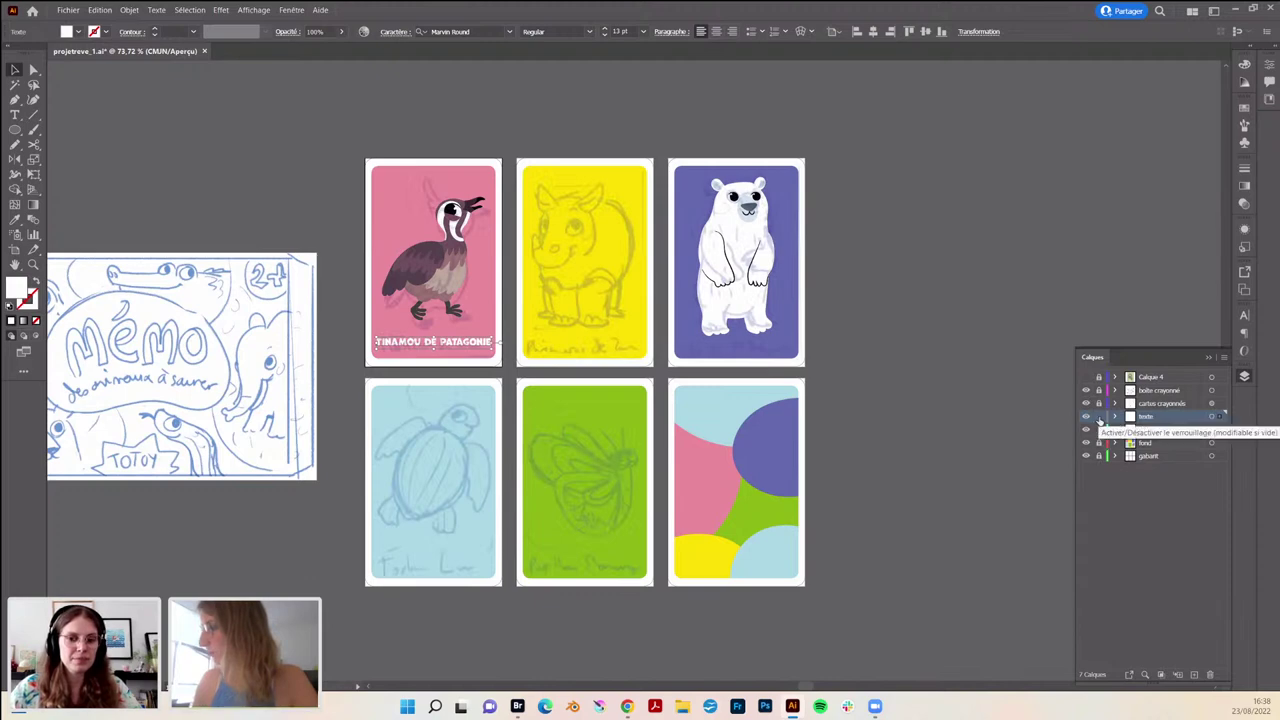
pyautogui.click(1148, 430)
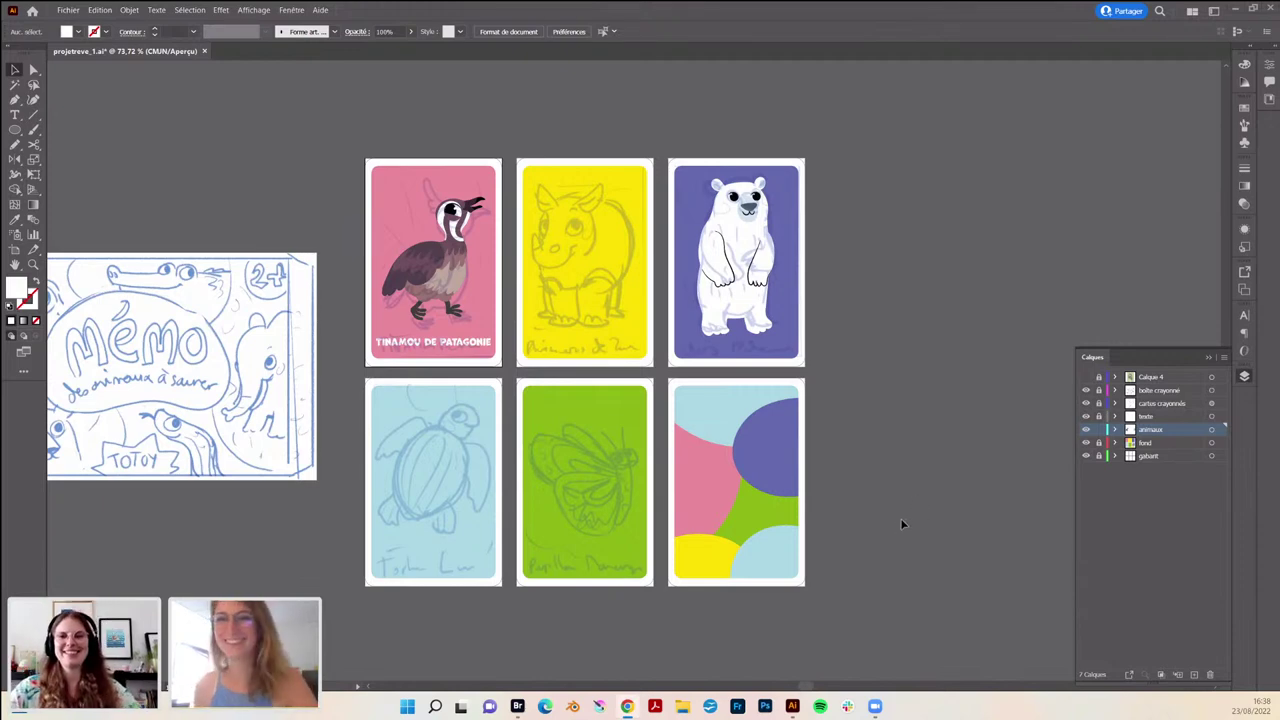
# - Trace the butterfly's upper wing outline and extend it downward along the sketch
pyautogui.scroll(2, 584, 467)
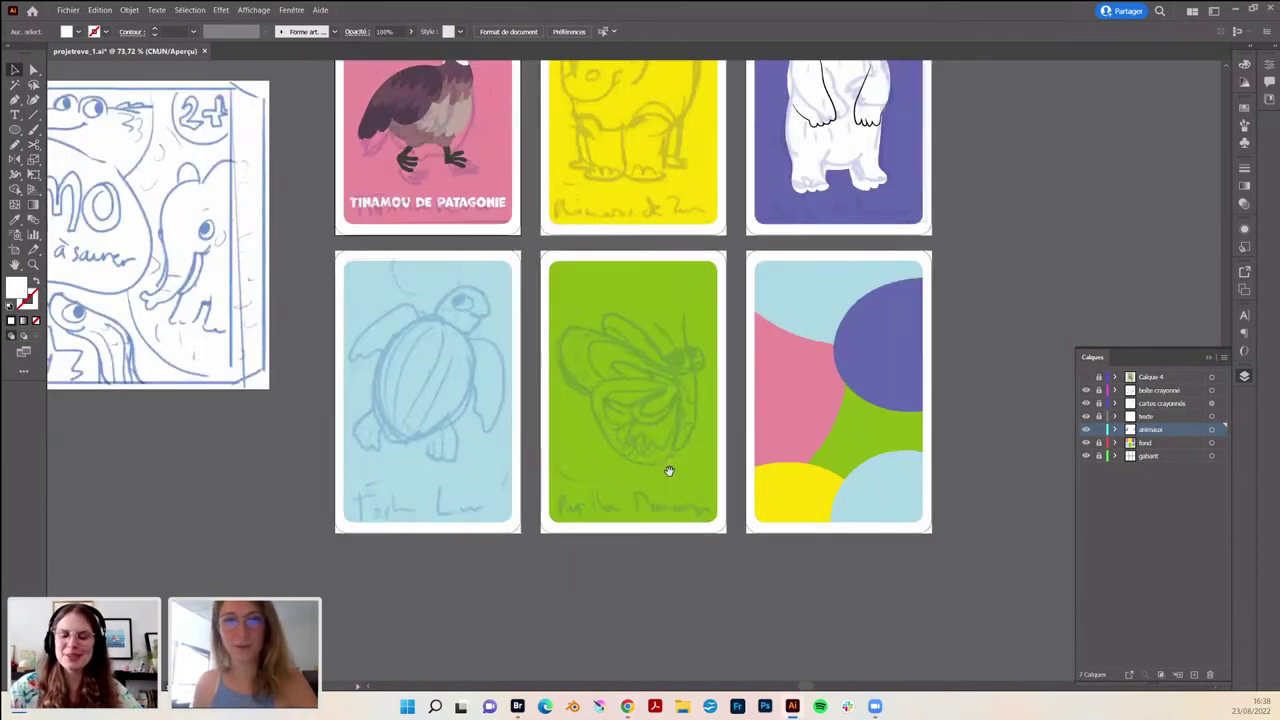
pyautogui.scroll(2, 511, 434)
pyautogui.scroll(2, 530, 363)
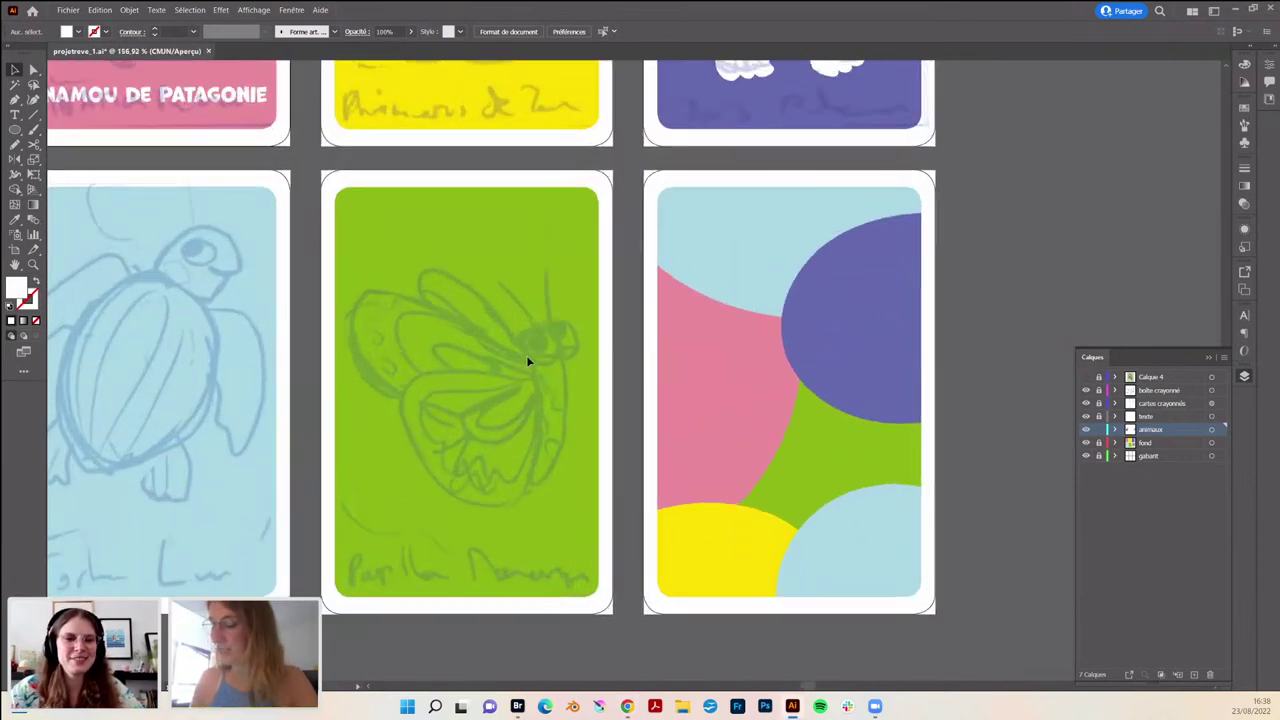
pyautogui.press('n')
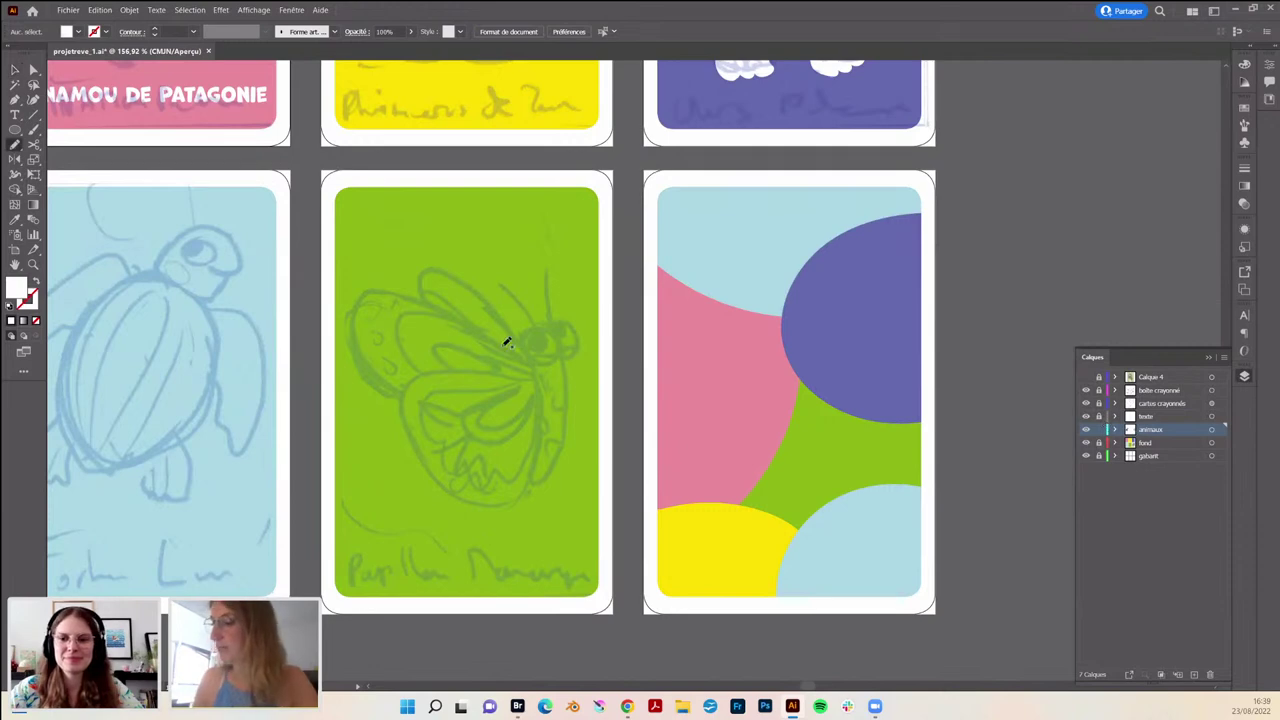
pyautogui.moveTo(358, 305); pyautogui.dragTo(358, 315)
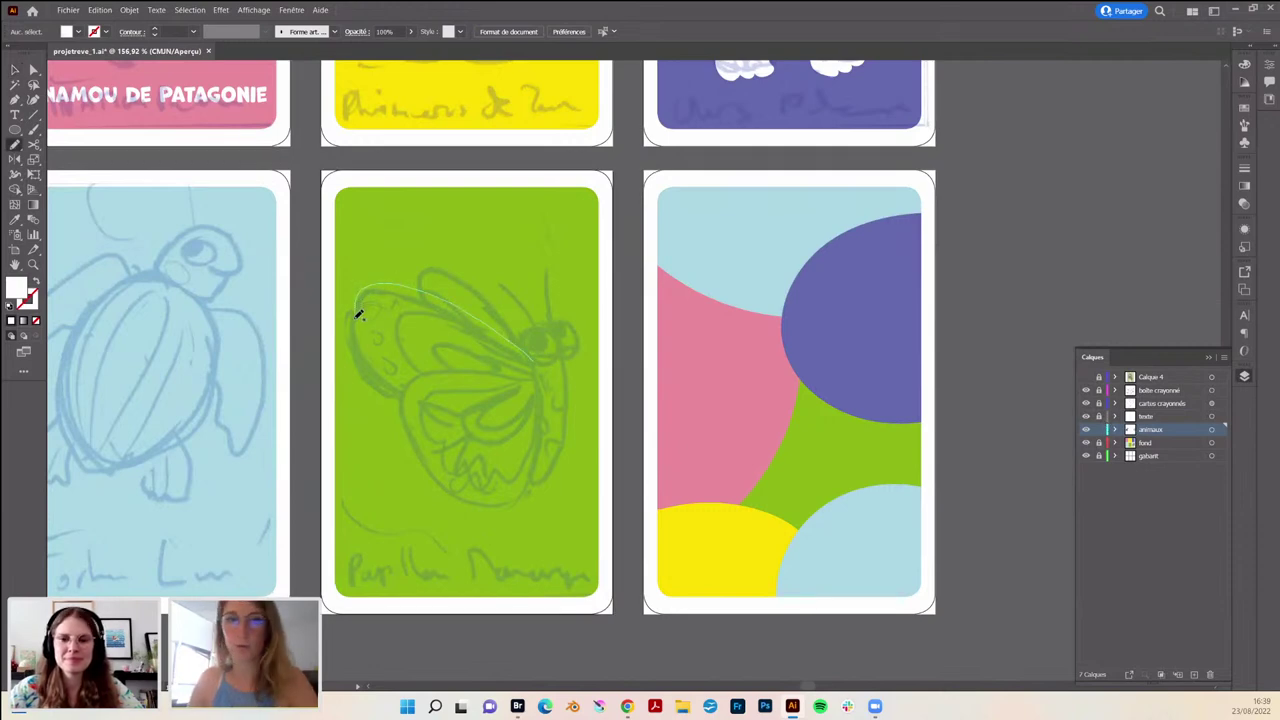
pyautogui.moveTo(382, 376); pyautogui.dragTo(397, 390)
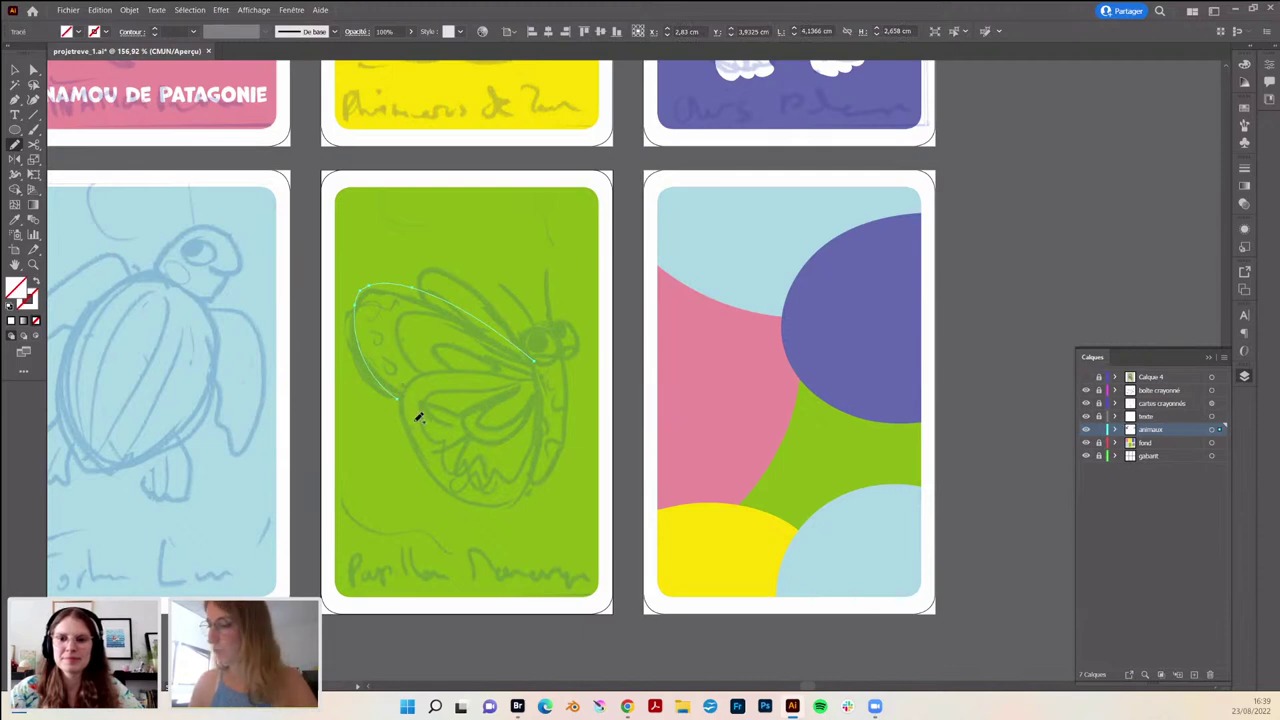
pyautogui.moveTo(400, 398); pyautogui.dragTo(403, 456)
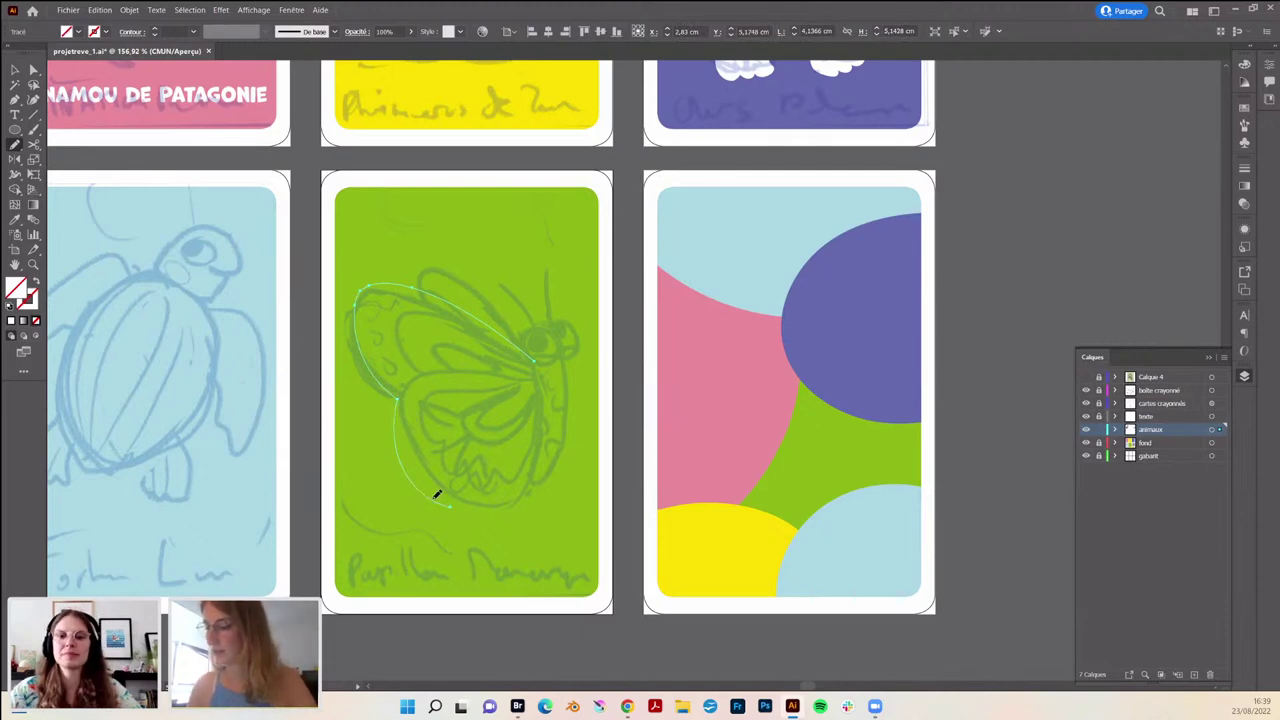
# - Finish the wing's right side and lower-left edge, then hide the sketch layer
pyautogui.moveTo(538, 452); pyautogui.dragTo(532, 358)
pyautogui.moveTo(546, 414); pyautogui.dragTo(518, 347)
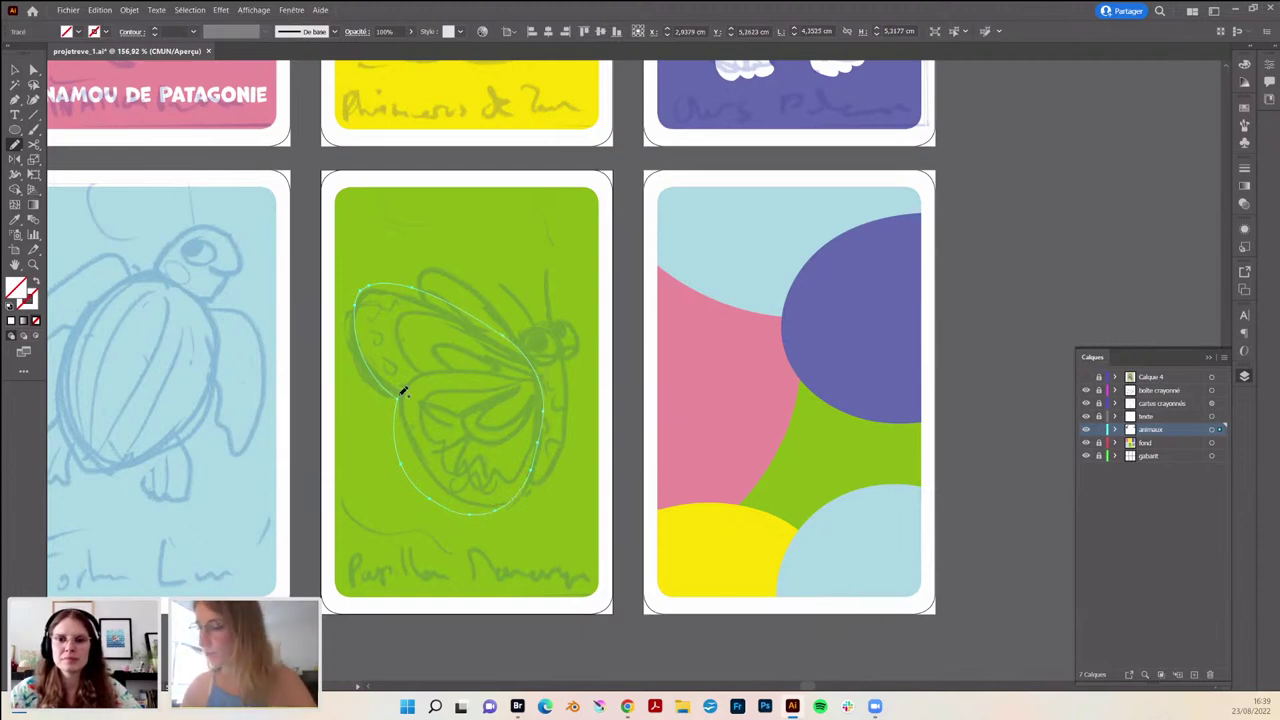
pyautogui.moveTo(400, 386)
pyautogui.mouseDown()
pyautogui.moveTo(426, 460)
pyautogui.moveTo(459, 494)
pyautogui.moveTo(523, 466)
pyautogui.mouseUp()
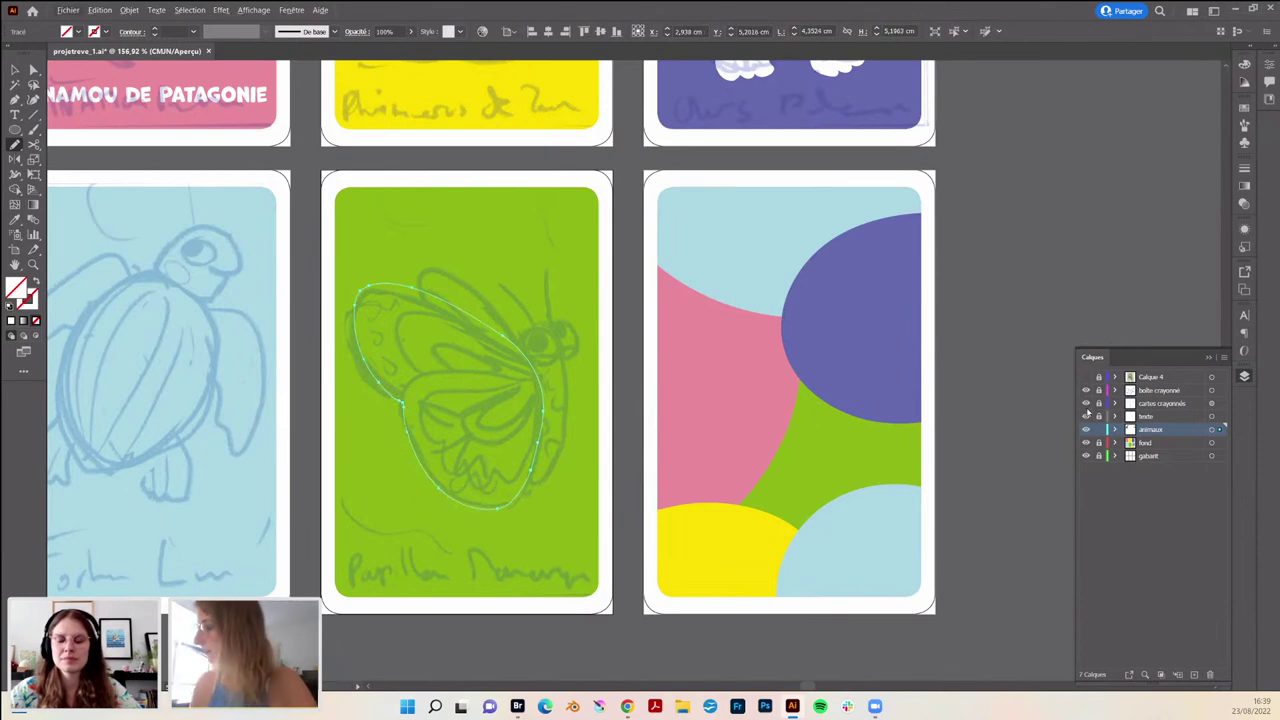
pyautogui.click(1086, 404)
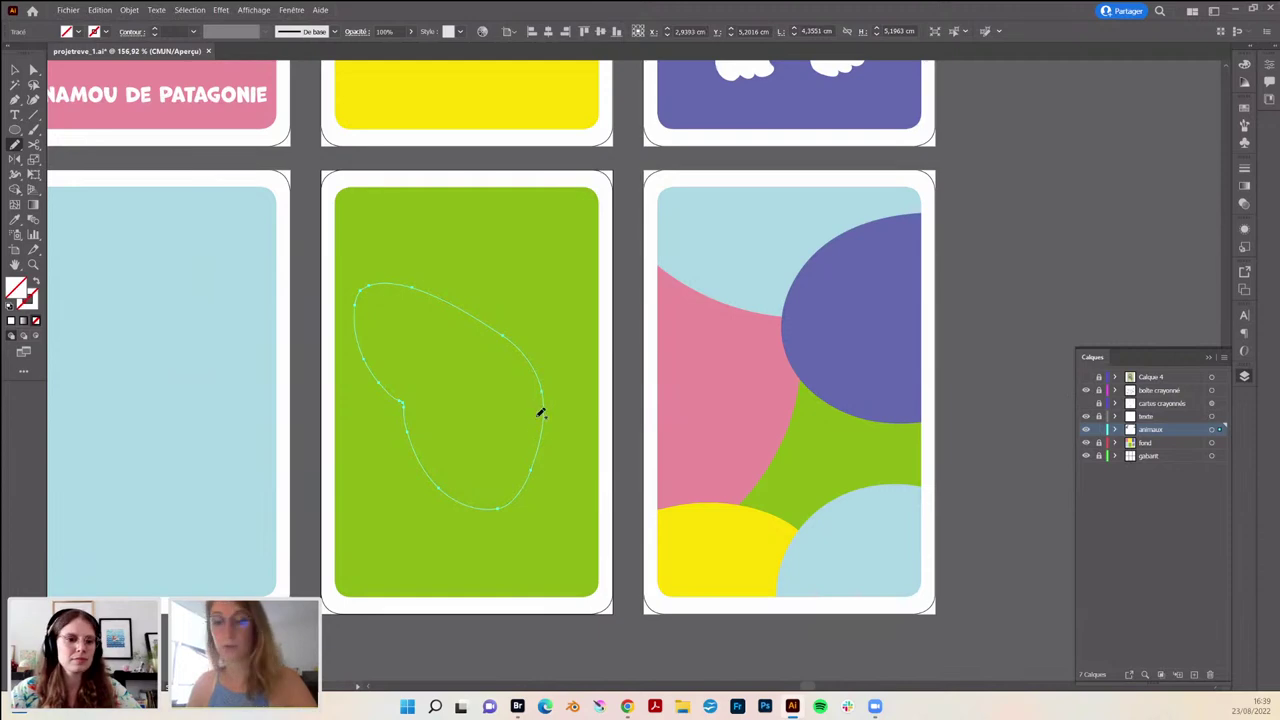
# - Fill the butterfly wing shape with solid black using the Eyedropper
pyautogui.press('i')
pyautogui.scroll(-1, 618, 305)
pyautogui.scroll(-3, 618, 312)
pyautogui.scroll(2, 463, 189)
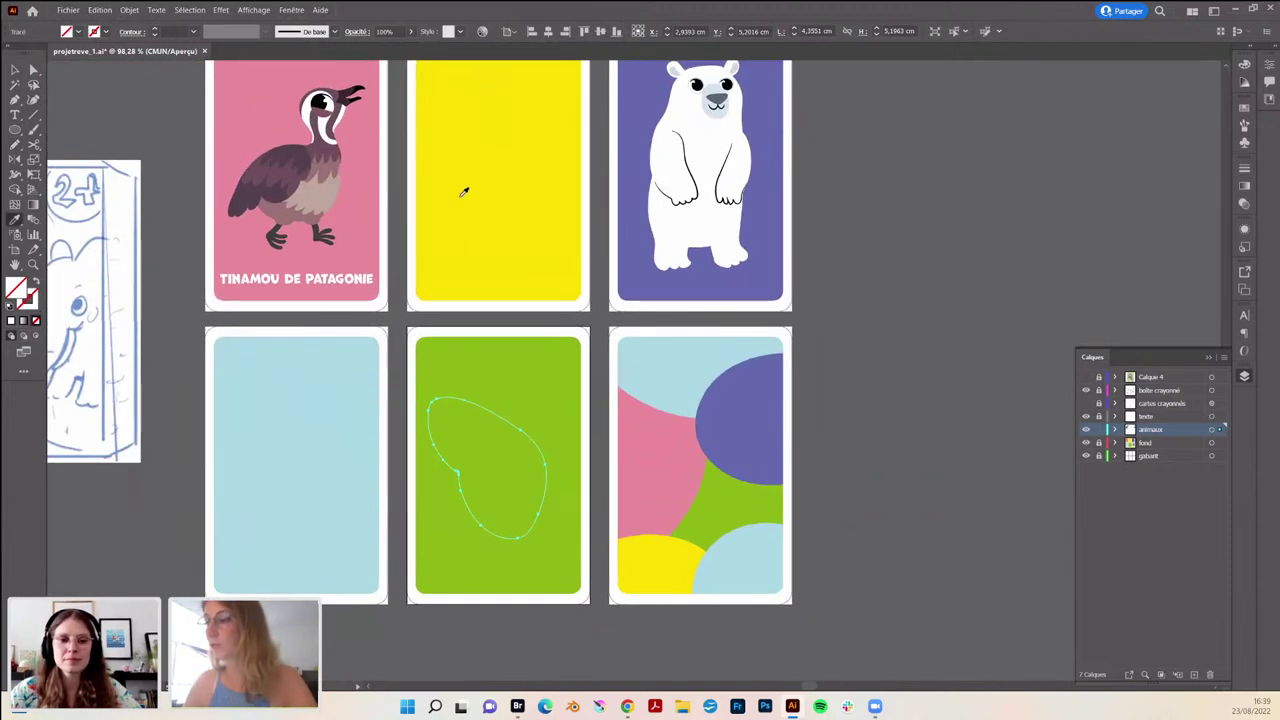
pyautogui.click(322, 100)
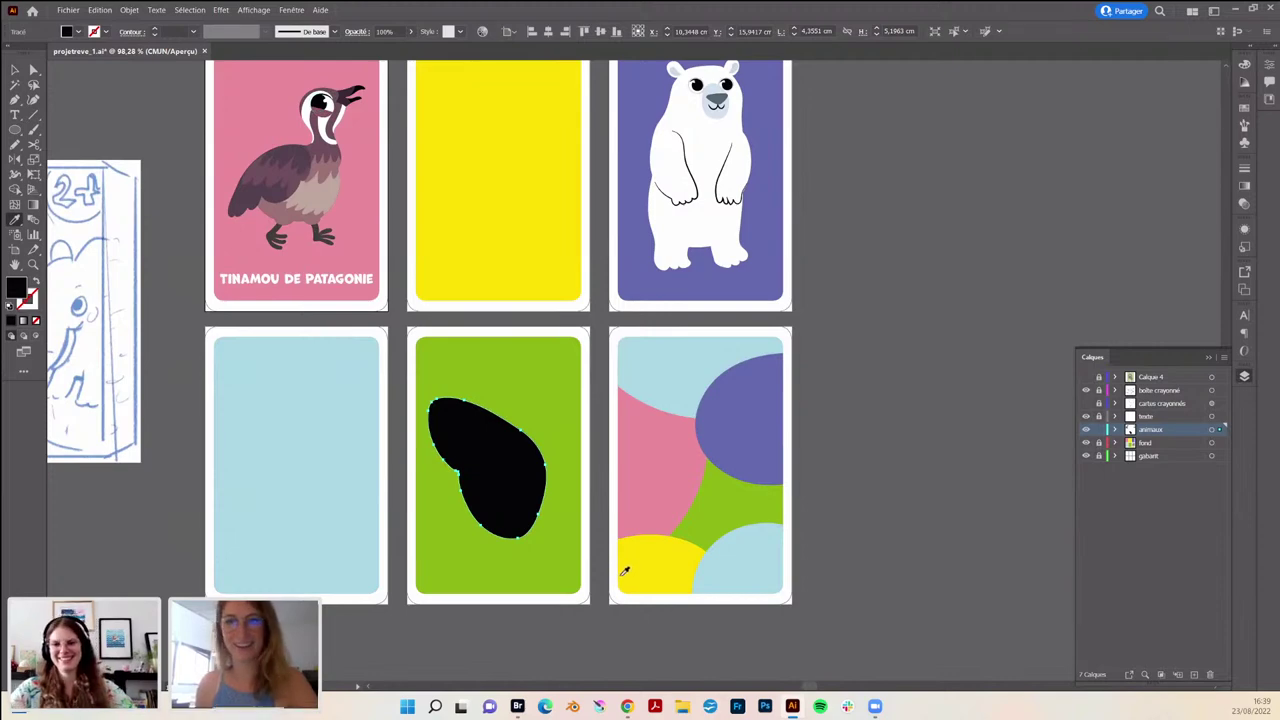
# - Smooth the wing's top-left edge with the Pencil, briefly checking the Aide menu
pyautogui.press('n')
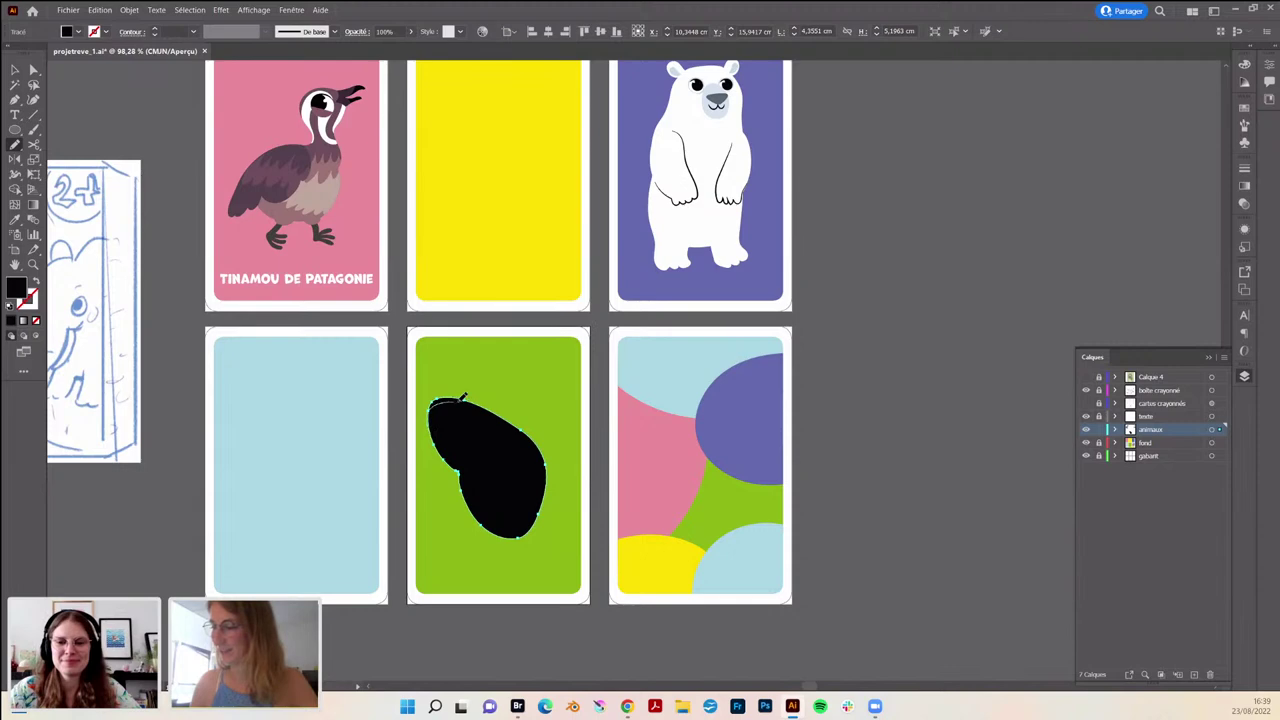
pyautogui.moveTo(487, 402); pyautogui.dragTo(430, 415)
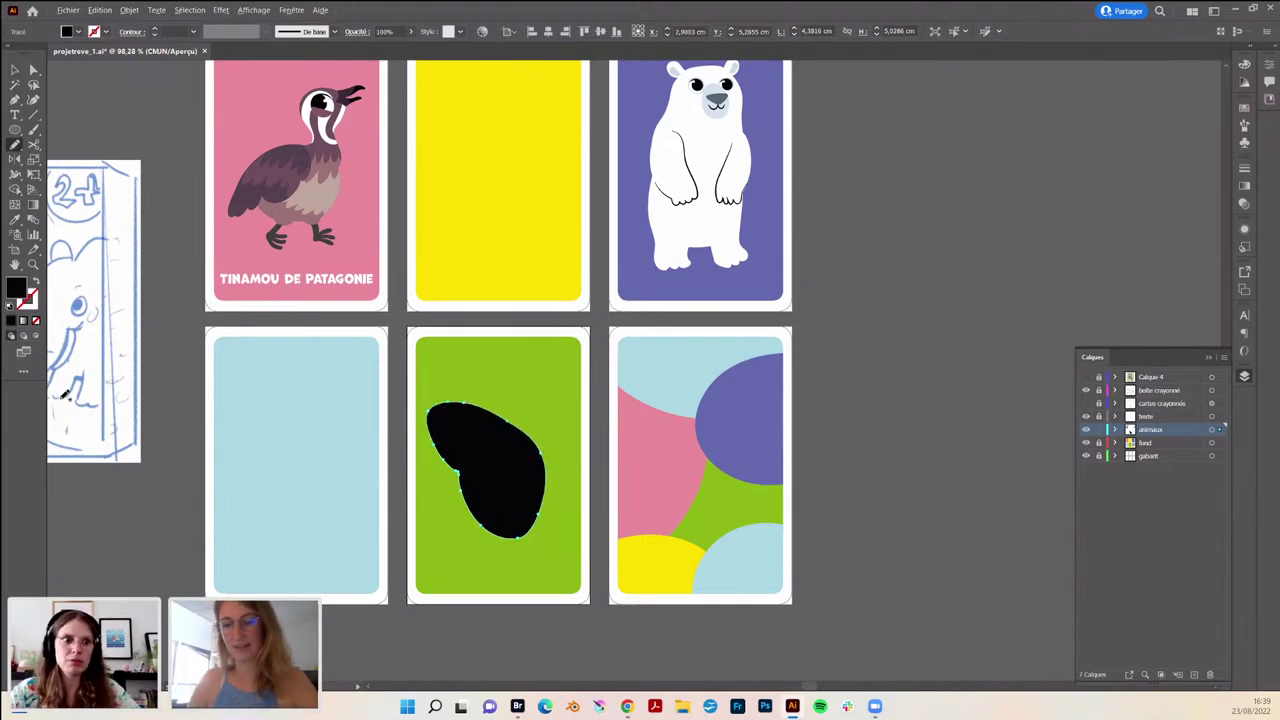
pyautogui.press('ctrl')
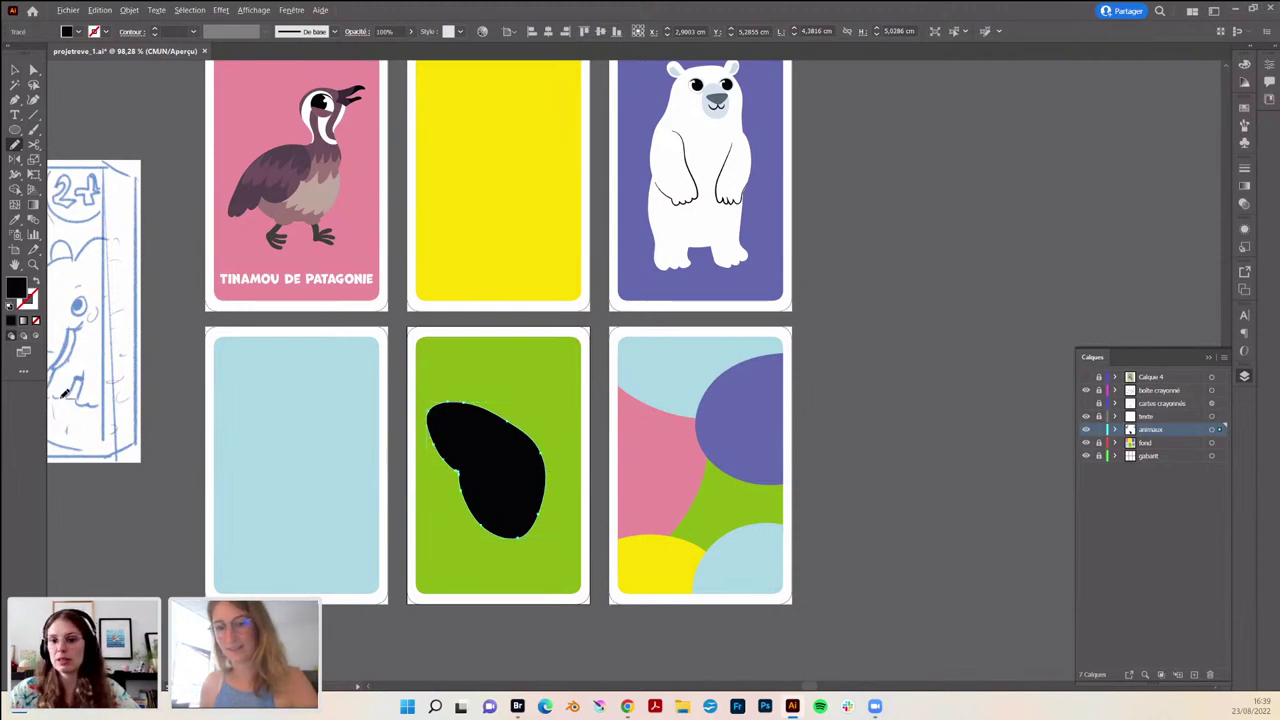
pyautogui.click(320, 10)
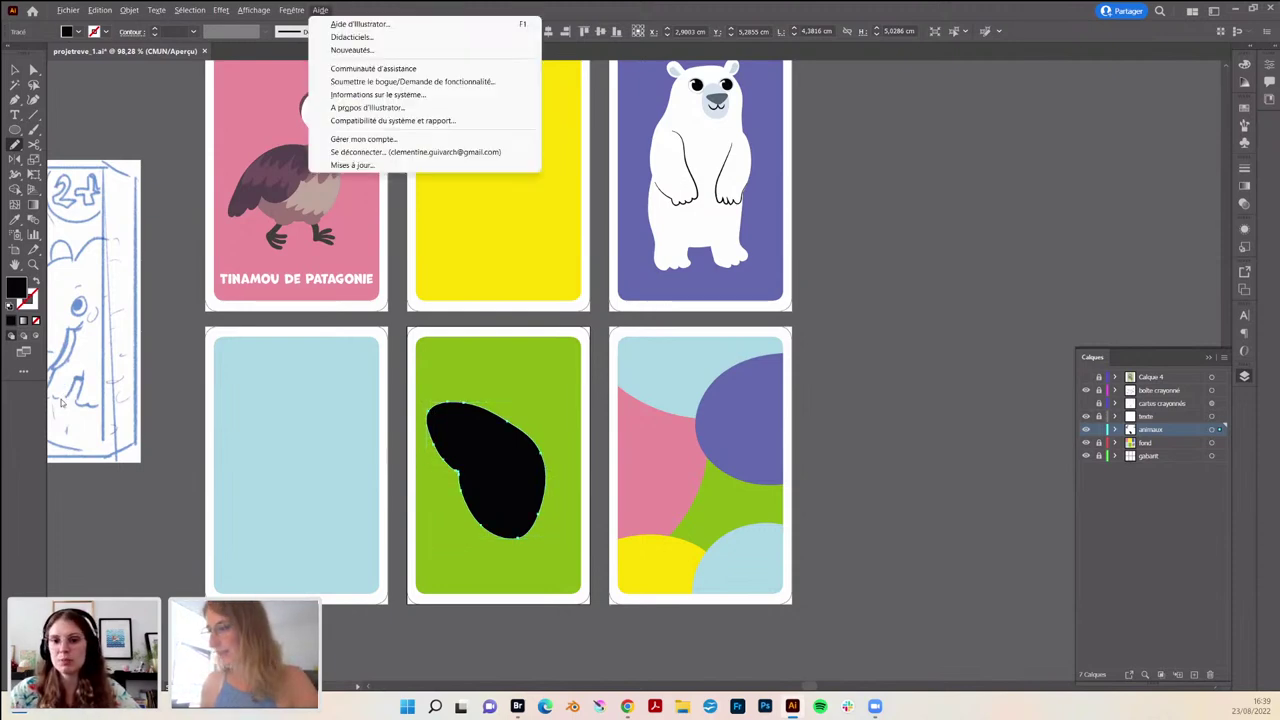
pyautogui.click(838, 449)
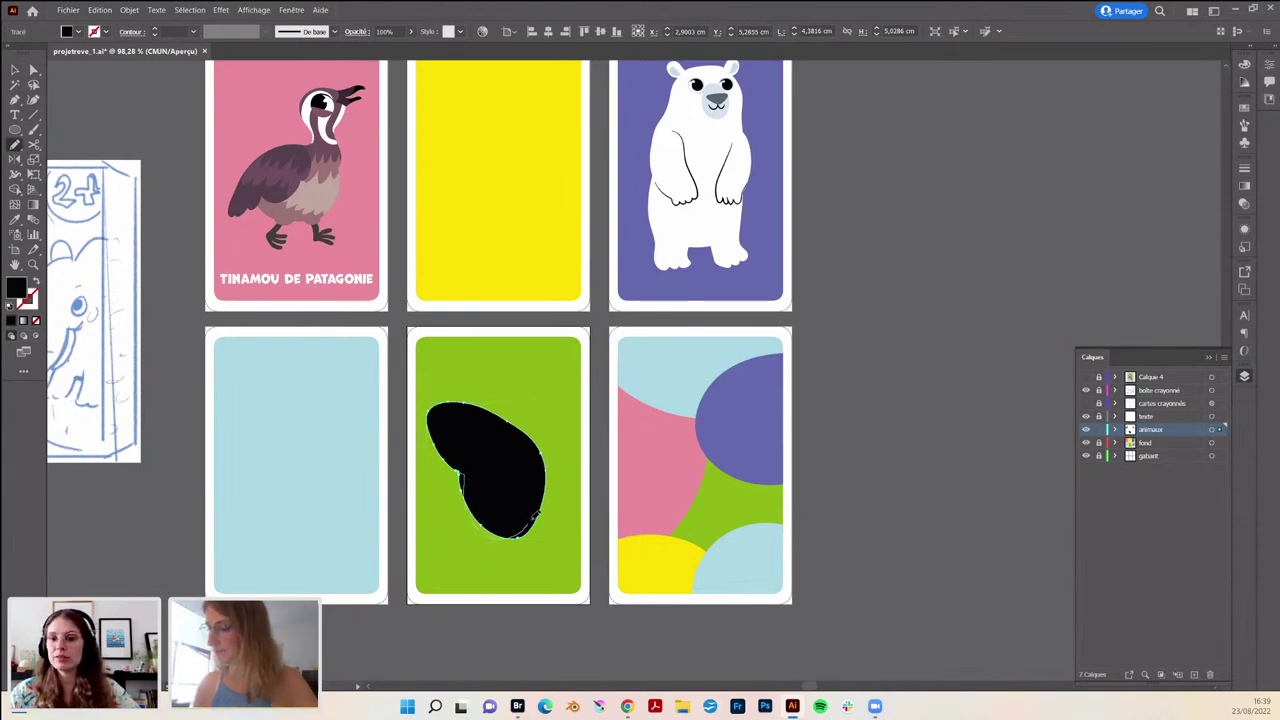
# - Redraw the black wing's lower-right edge into a smooth lobe and switch to Draw Inside mode
pyautogui.moveTo(503, 535); pyautogui.dragTo(545, 455)
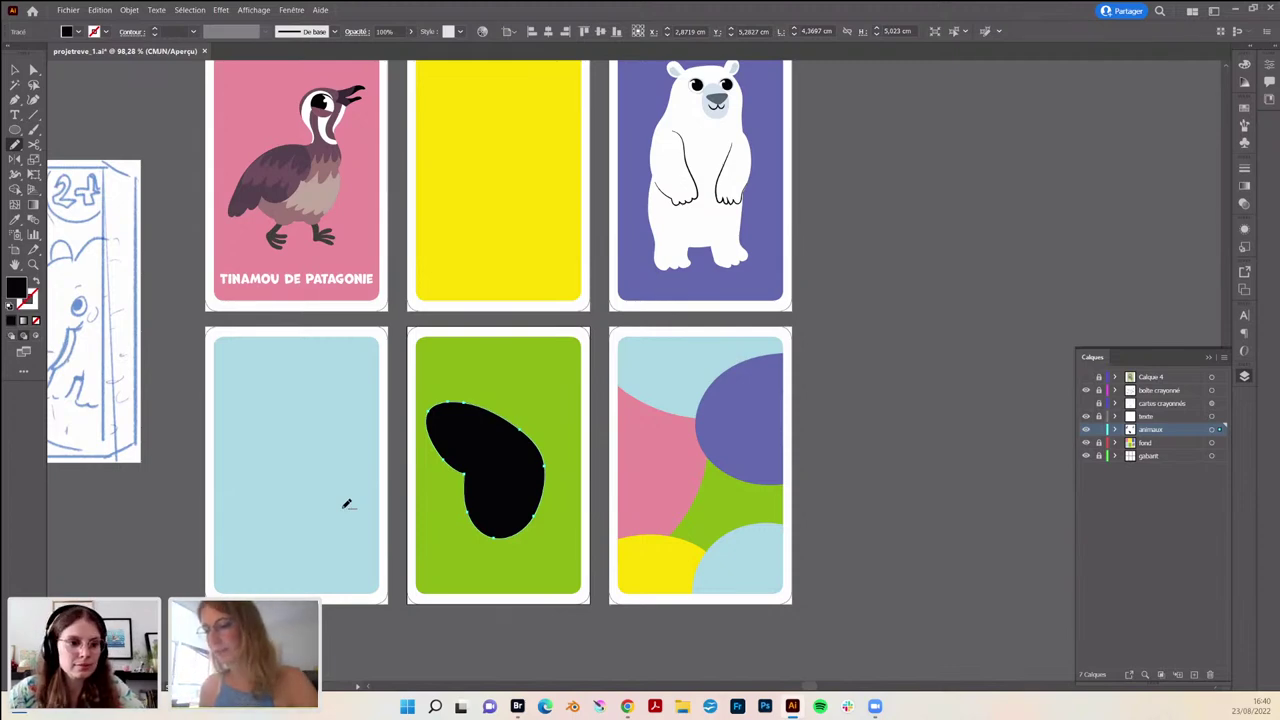
pyautogui.hotkey('shift', 'd')
pyautogui.scroll(3, 538, 493)
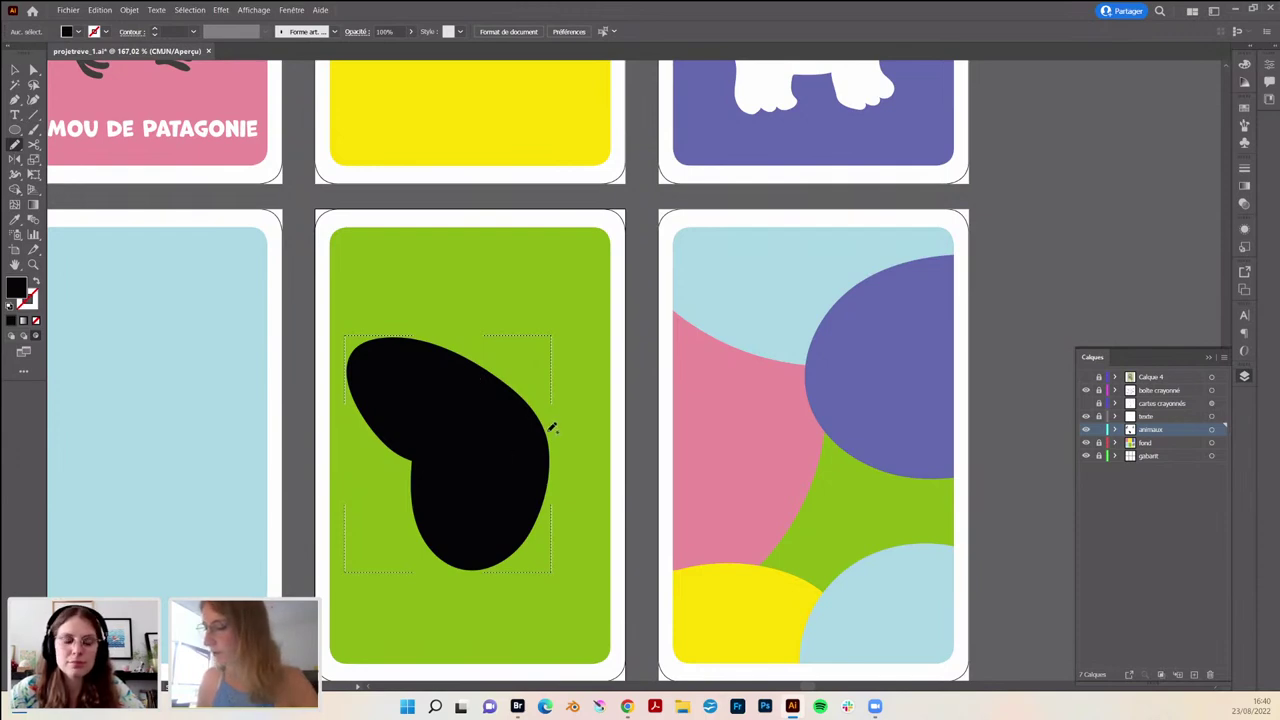
# - Draw an inner patch in each wing lobe and fill both orange (magenta 67)
pyautogui.moveTo(549, 430)
pyautogui.mouseDown()
pyautogui.moveTo(438, 491)
pyautogui.moveTo(553, 484)
pyautogui.mouseUp()
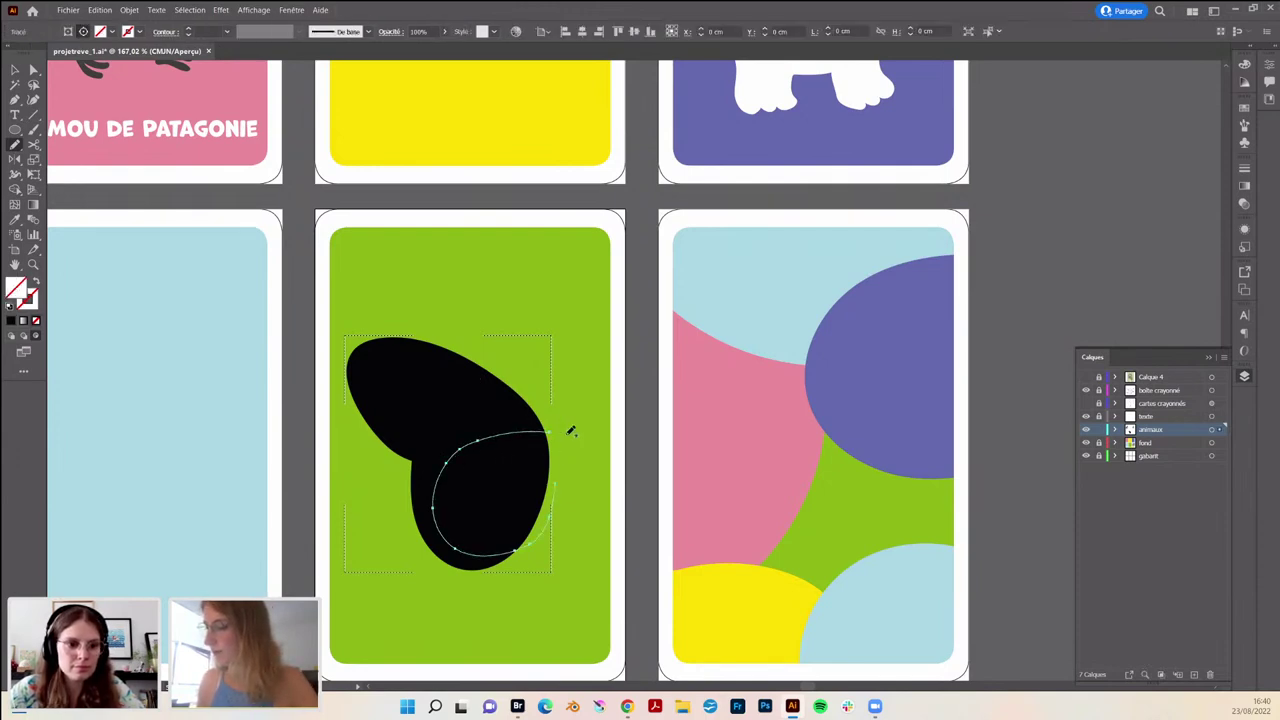
pyautogui.moveTo(482, 435); pyautogui.dragTo(557, 492)
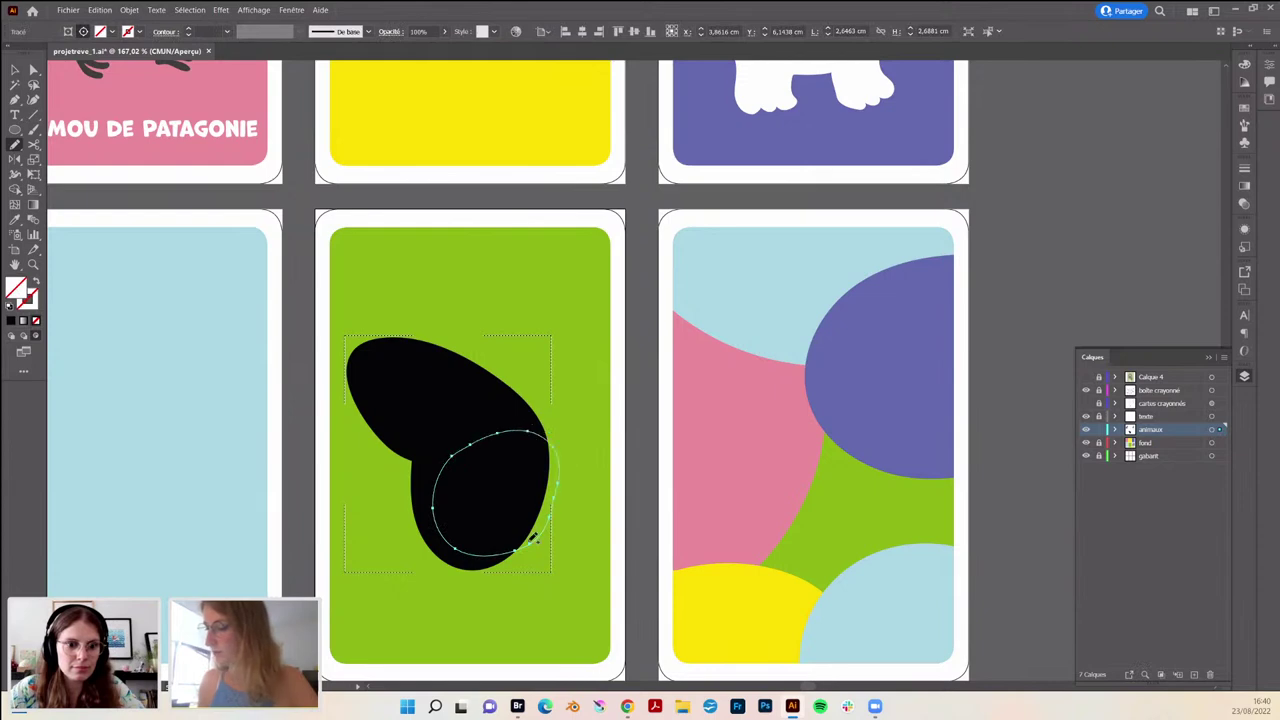
pyautogui.moveTo(436, 490); pyautogui.dragTo(520, 430)
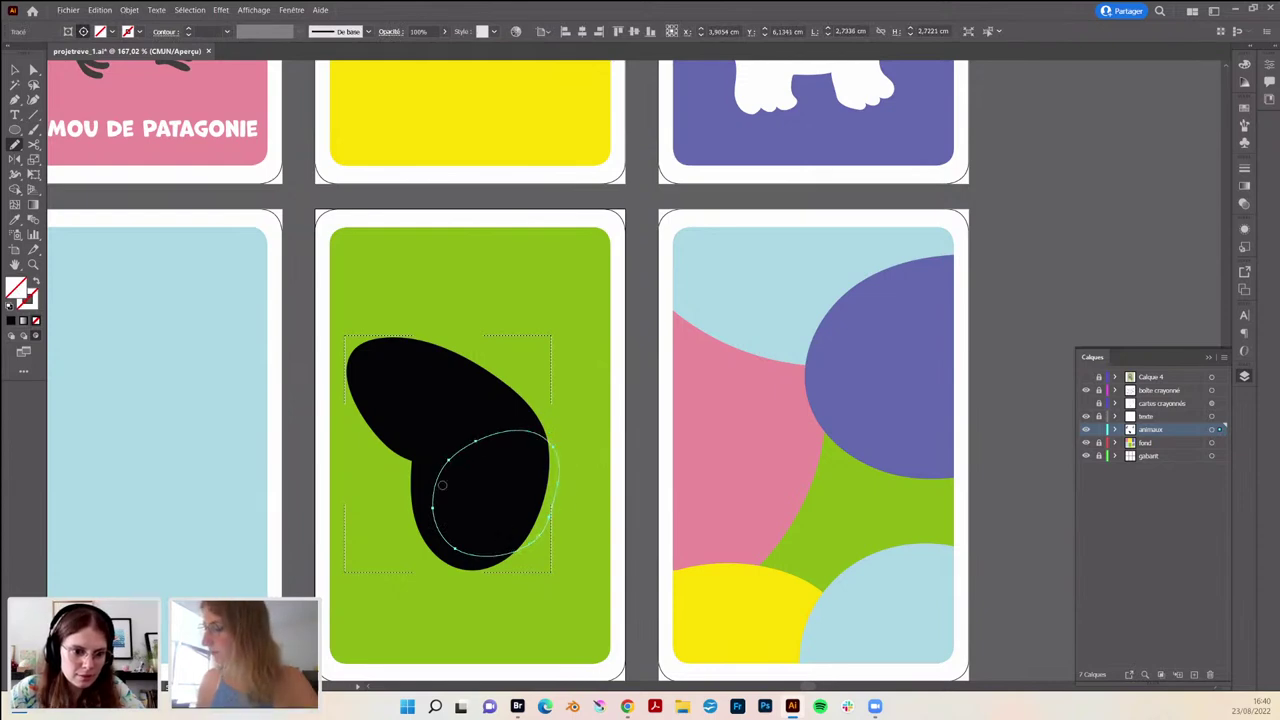
pyautogui.click(1247, 66)
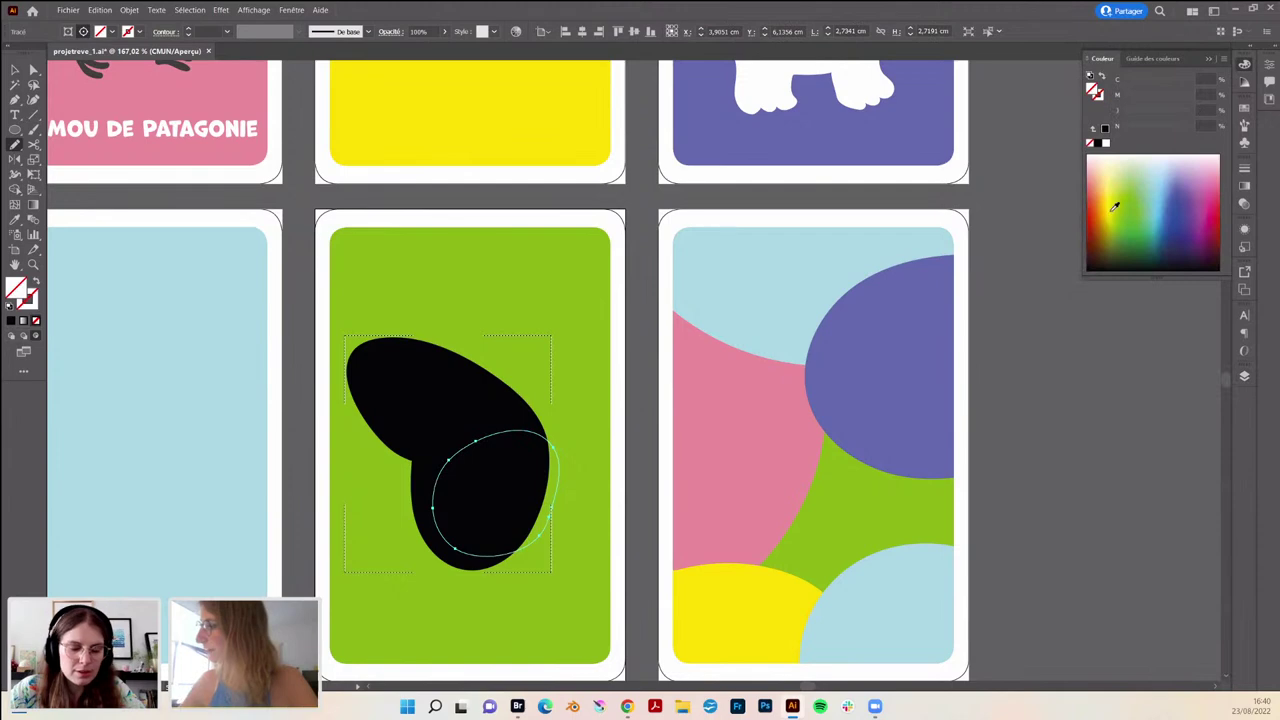
pyautogui.click(1106, 205)
pyautogui.click(1106, 205)
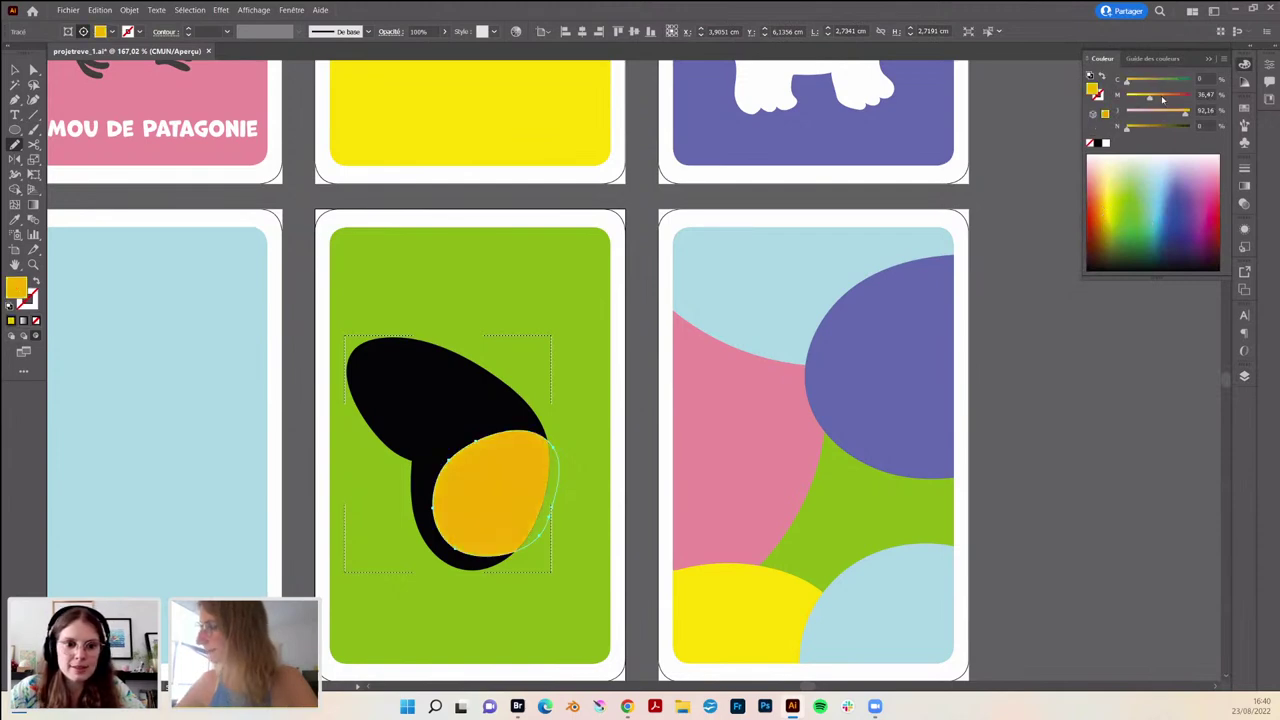
pyautogui.moveTo(1162, 98); pyautogui.dragTo(1169, 98)
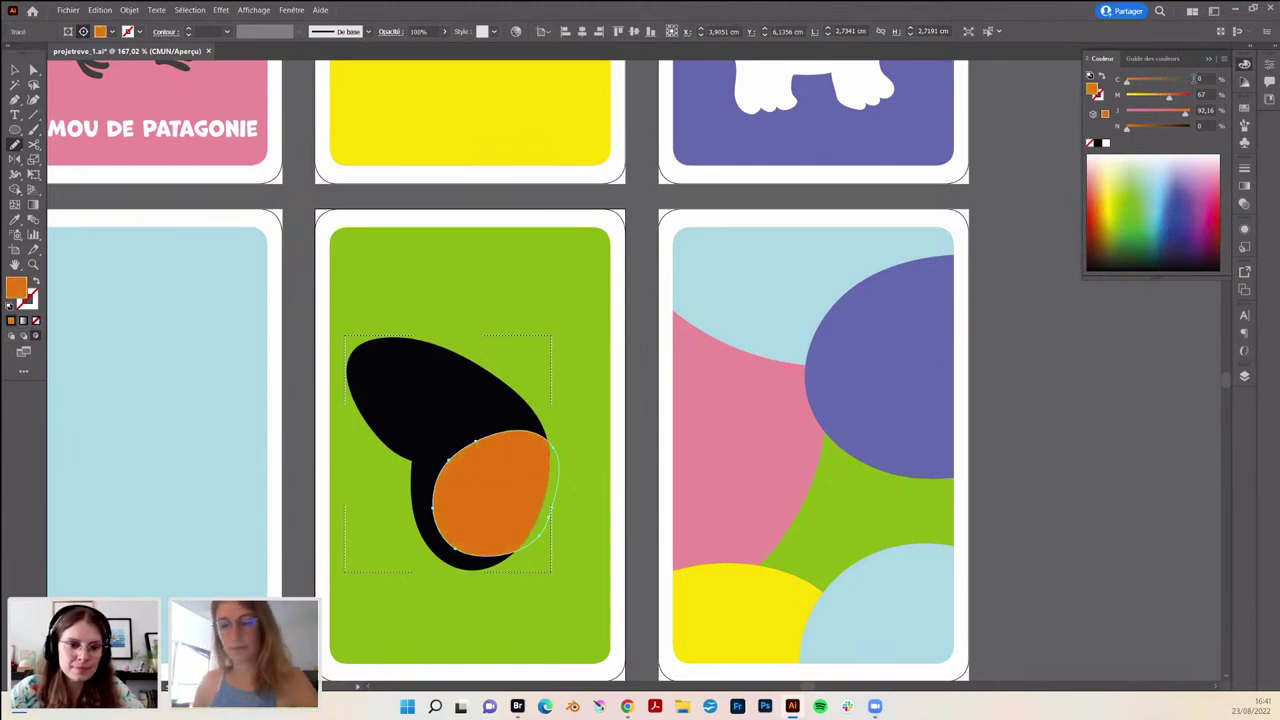
pyautogui.moveTo(546, 416)
pyautogui.mouseDown()
pyautogui.moveTo(415, 437)
pyautogui.moveTo(380, 352)
pyautogui.moveTo(491, 349)
pyautogui.moveTo(546, 414)
pyautogui.mouseUp()
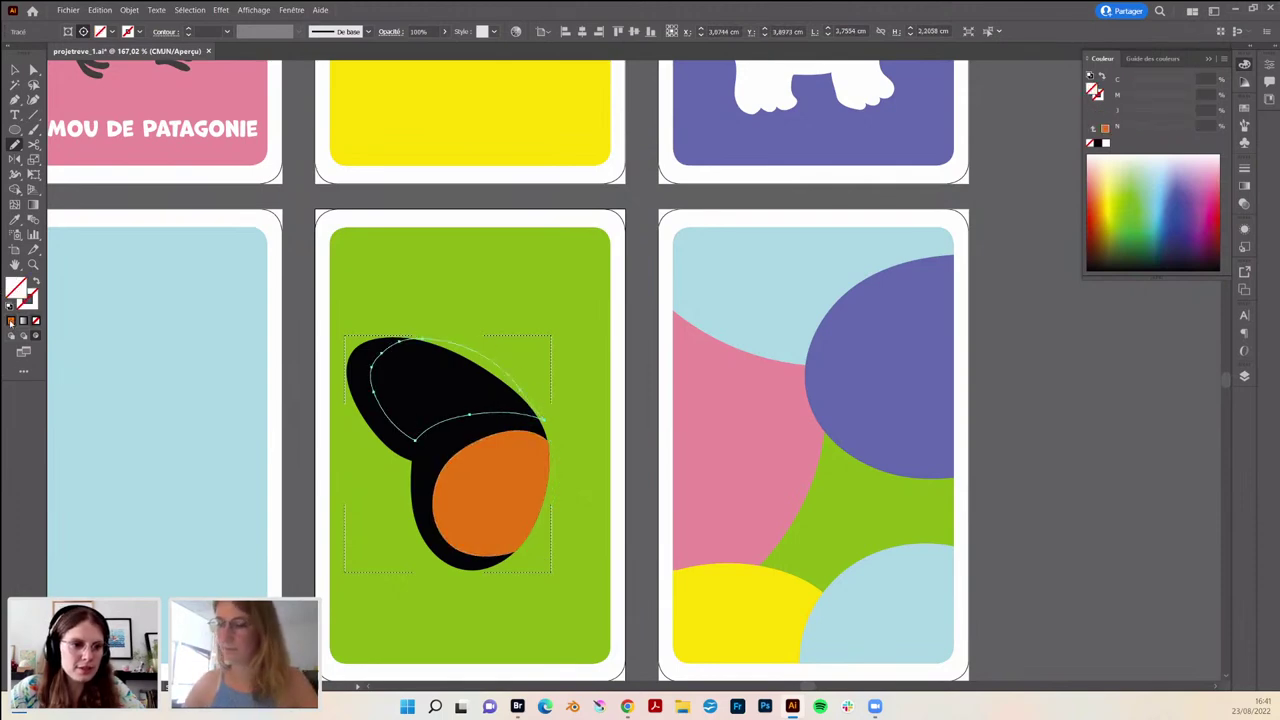
pyautogui.press(',')
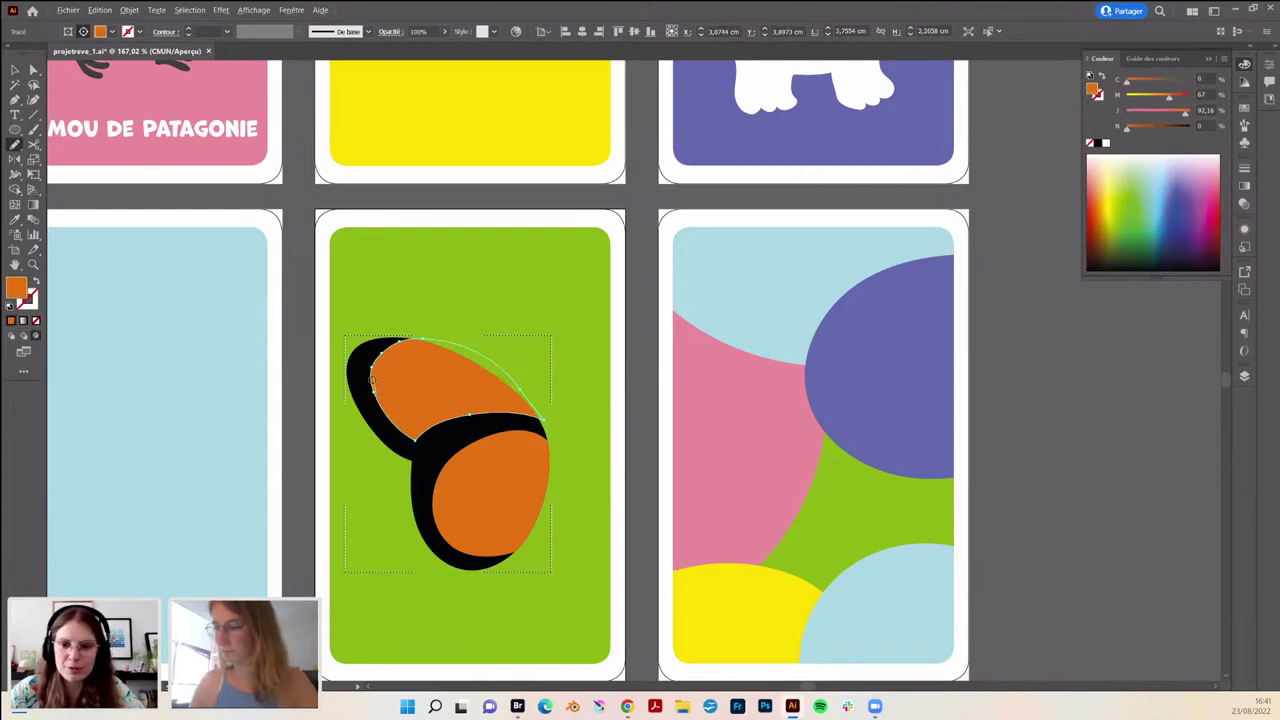
# - Redraw the upper orange patch's left edge and review the Pencil tool options, confirming with OK
pyautogui.moveTo(406, 361); pyautogui.dragTo(400, 391)
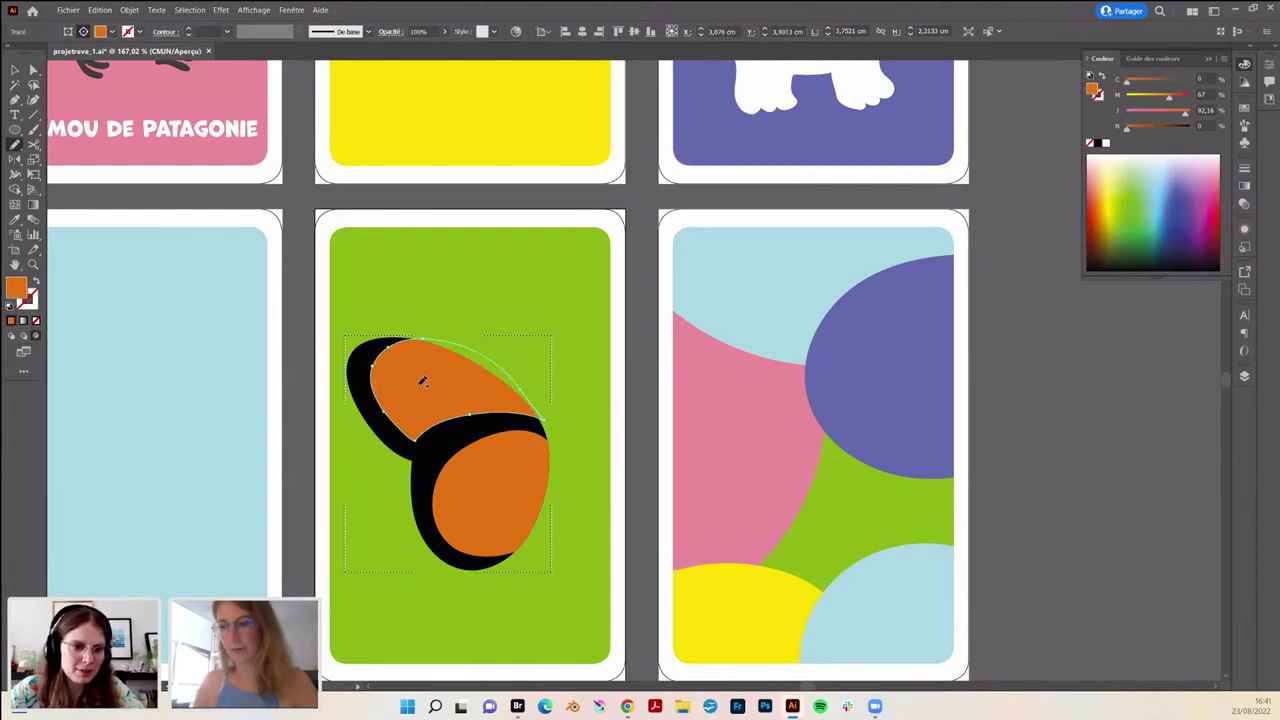
pyautogui.doubleClick(15, 145)
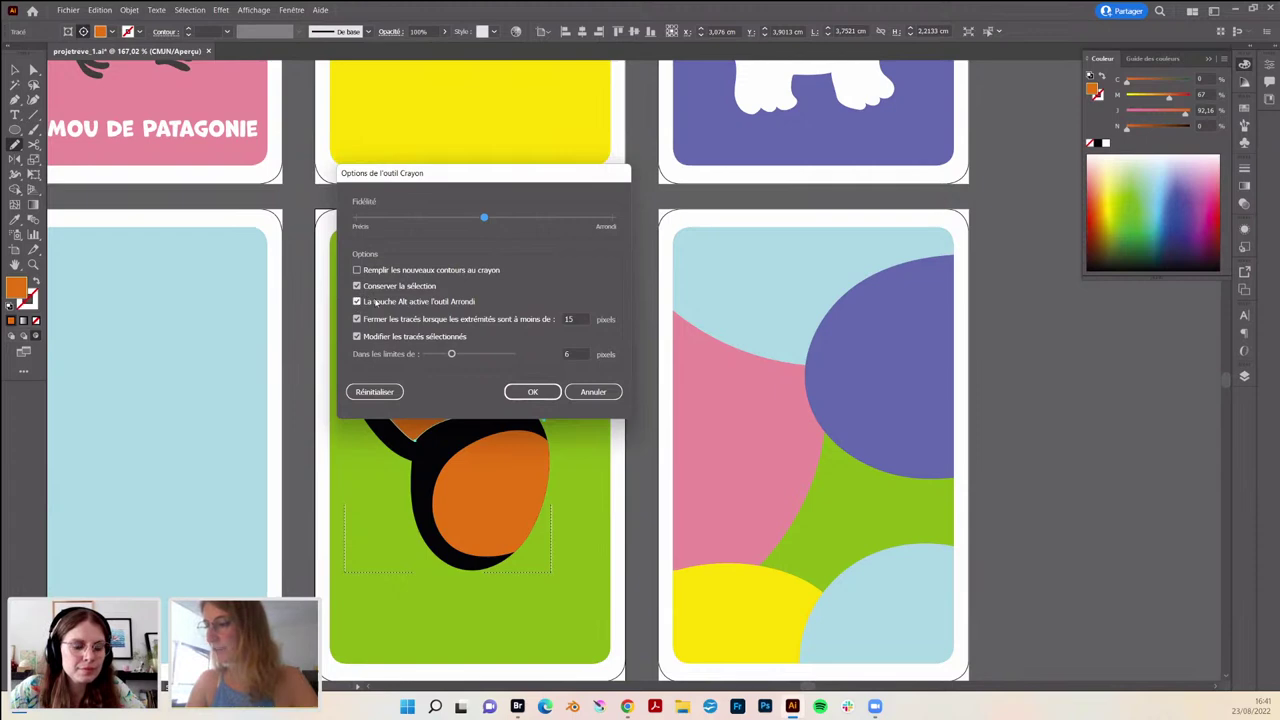
pyautogui.click(532, 391)
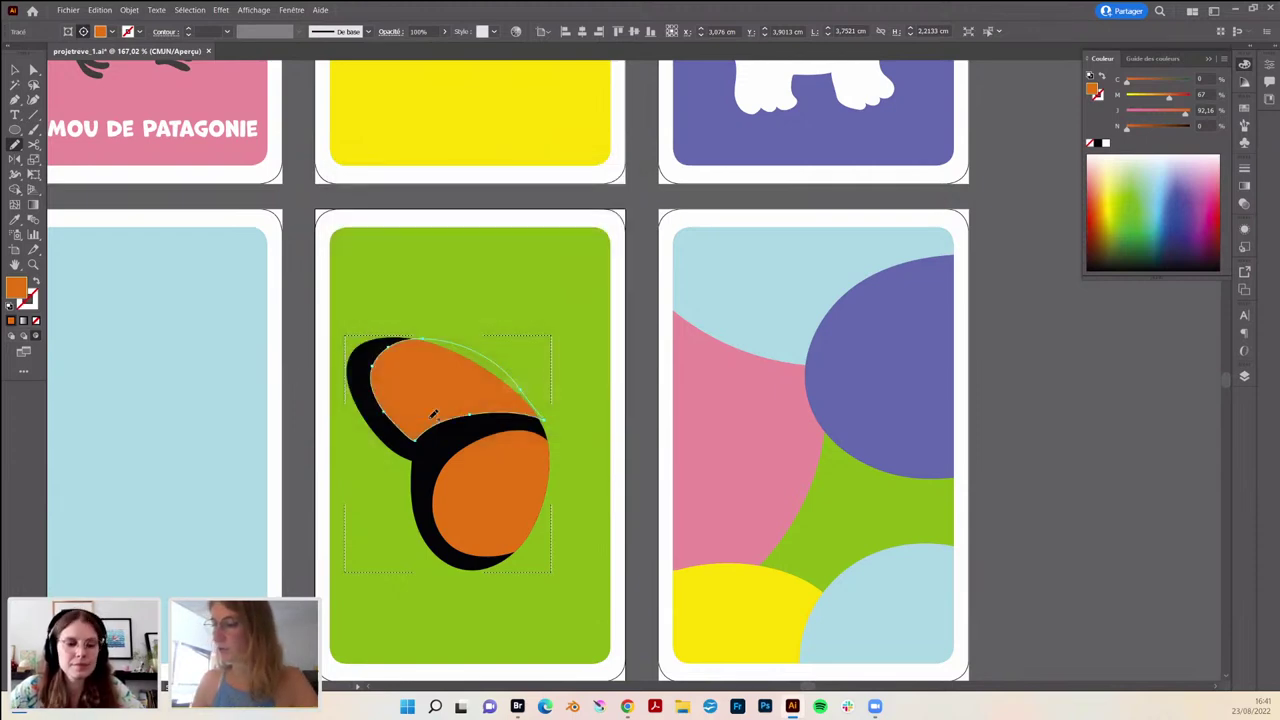
# - Redraw the upper orange patch's top and lower edges with the Pencil tool
pyautogui.moveTo(540, 410); pyautogui.dragTo(375, 333)
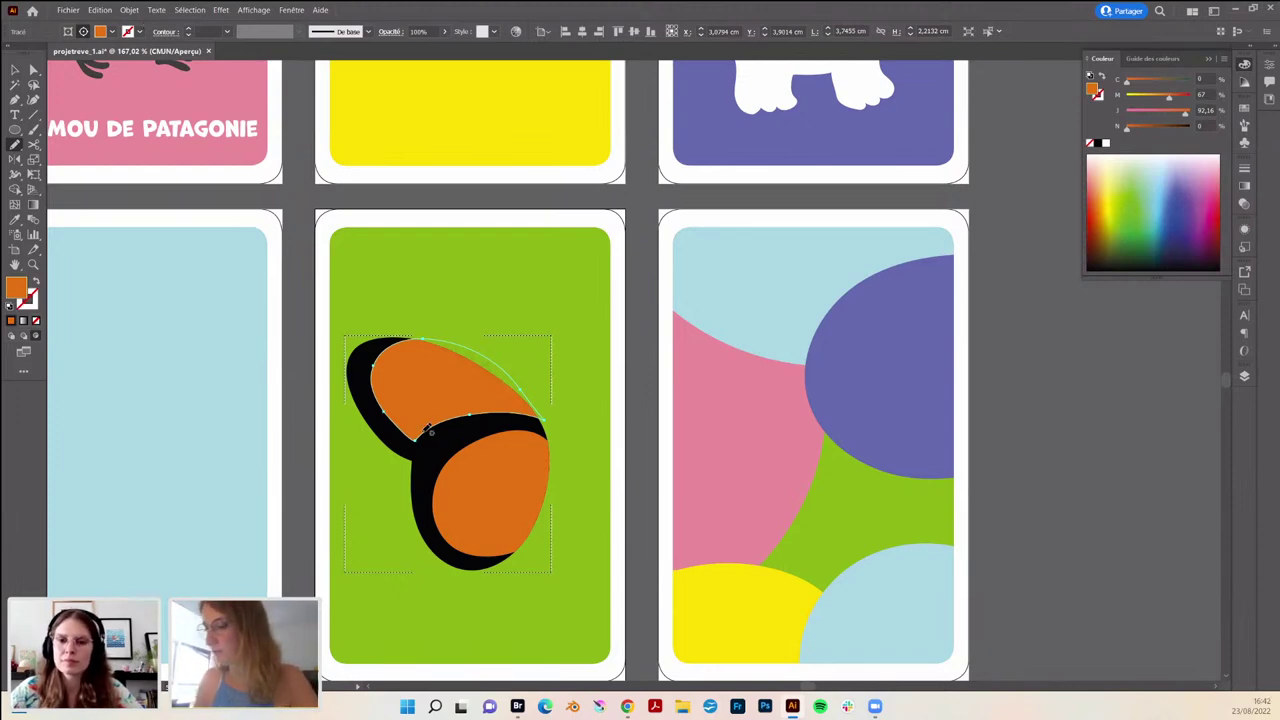
pyautogui.moveTo(473, 408); pyautogui.dragTo(449, 422)
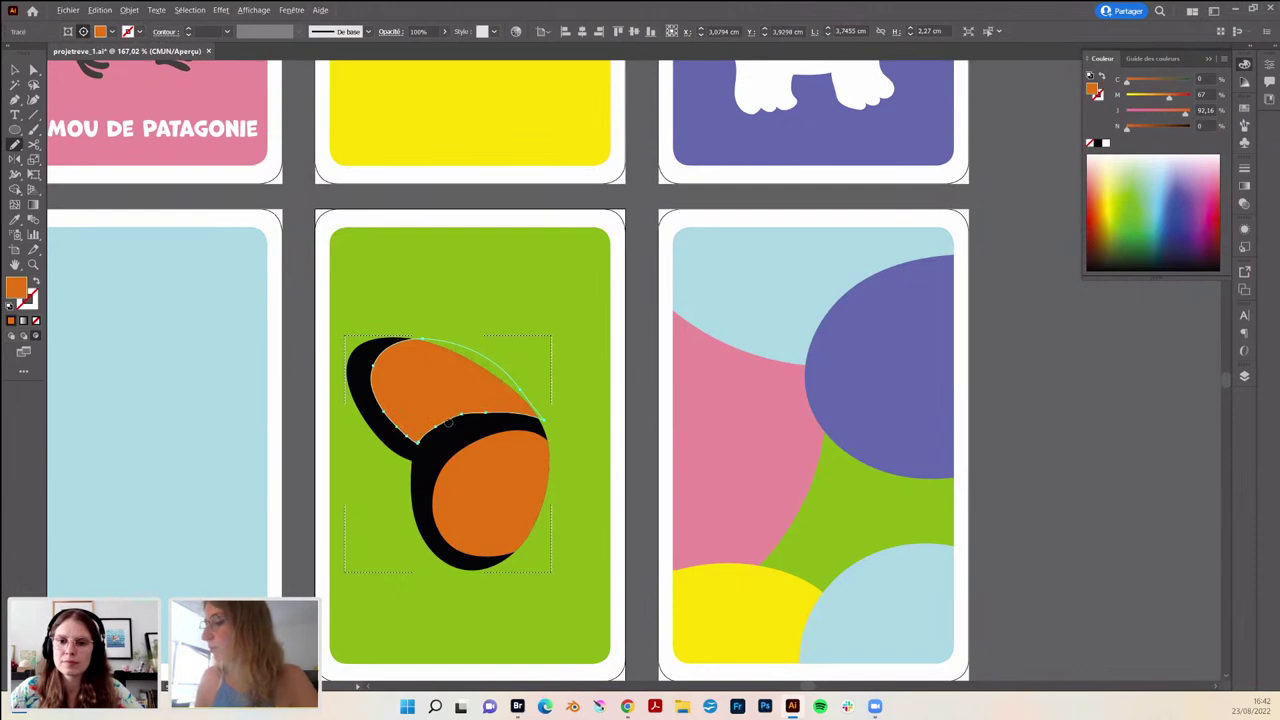
pyautogui.scroll(3, 528, 405)
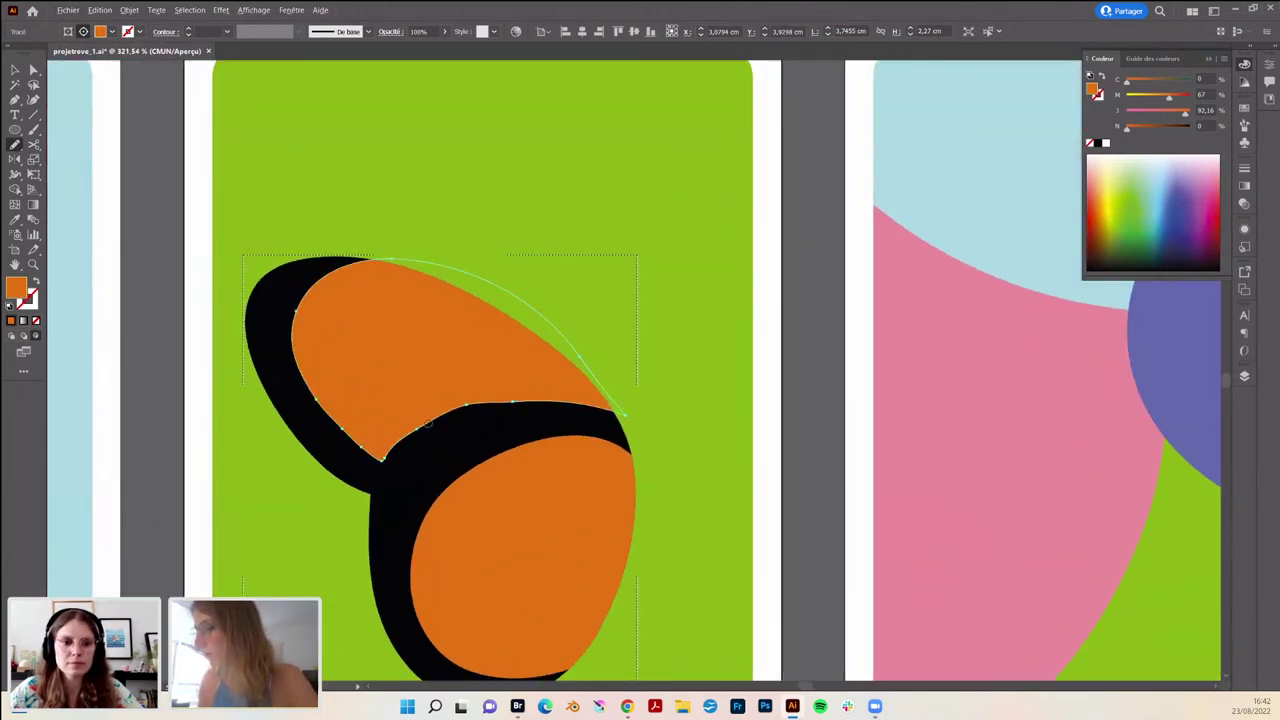
pyautogui.moveTo(474, 404); pyautogui.dragTo(436, 414)
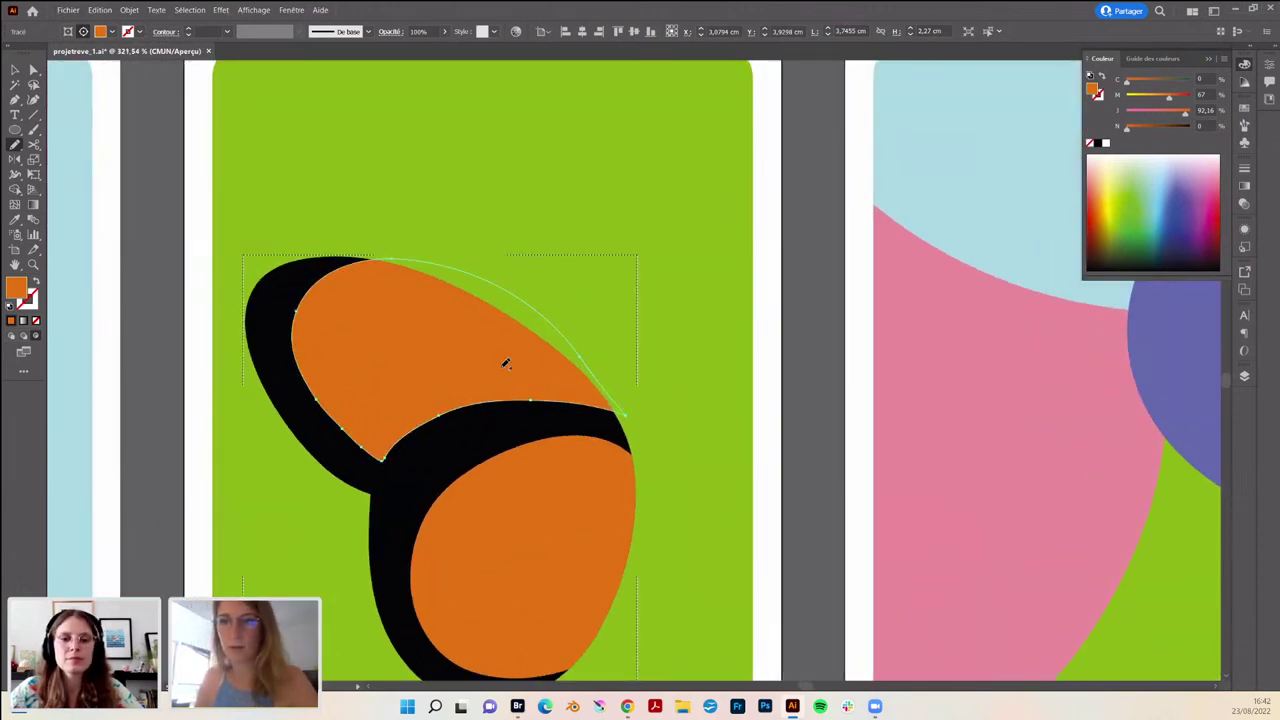
pyautogui.moveTo(608, 551); pyautogui.dragTo(471, 460)
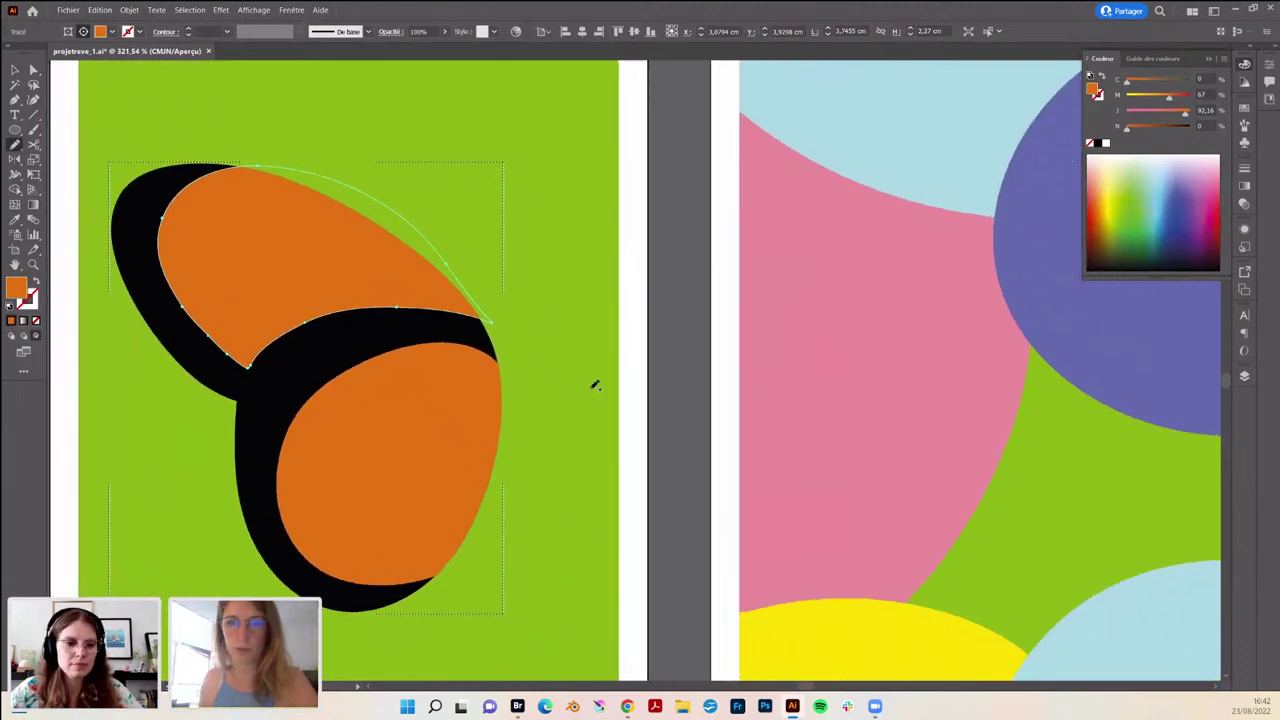
# - Give the lower patch's left edge and the upper wing's inner edge scalloped bumps
pyautogui.keyDown('ctrl'); pyautogui.click(275, 482); pyautogui.keyUp('ctrl')
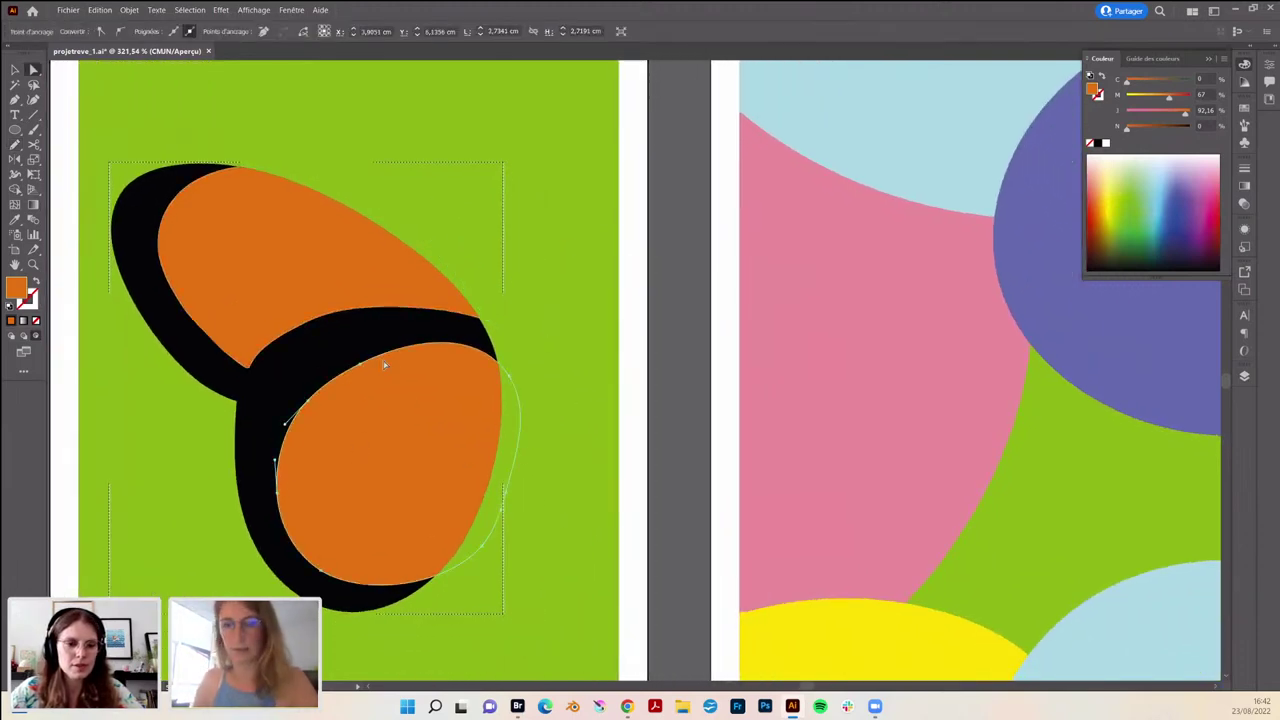
pyautogui.moveTo(437, 337)
pyautogui.mouseDown()
pyautogui.moveTo(324, 360)
pyautogui.moveTo(266, 462)
pyautogui.moveTo(306, 556)
pyautogui.moveTo(328, 570)
pyautogui.moveTo(385, 590)
pyautogui.moveTo(440, 585)
pyautogui.moveTo(462, 563)
pyautogui.mouseUp()
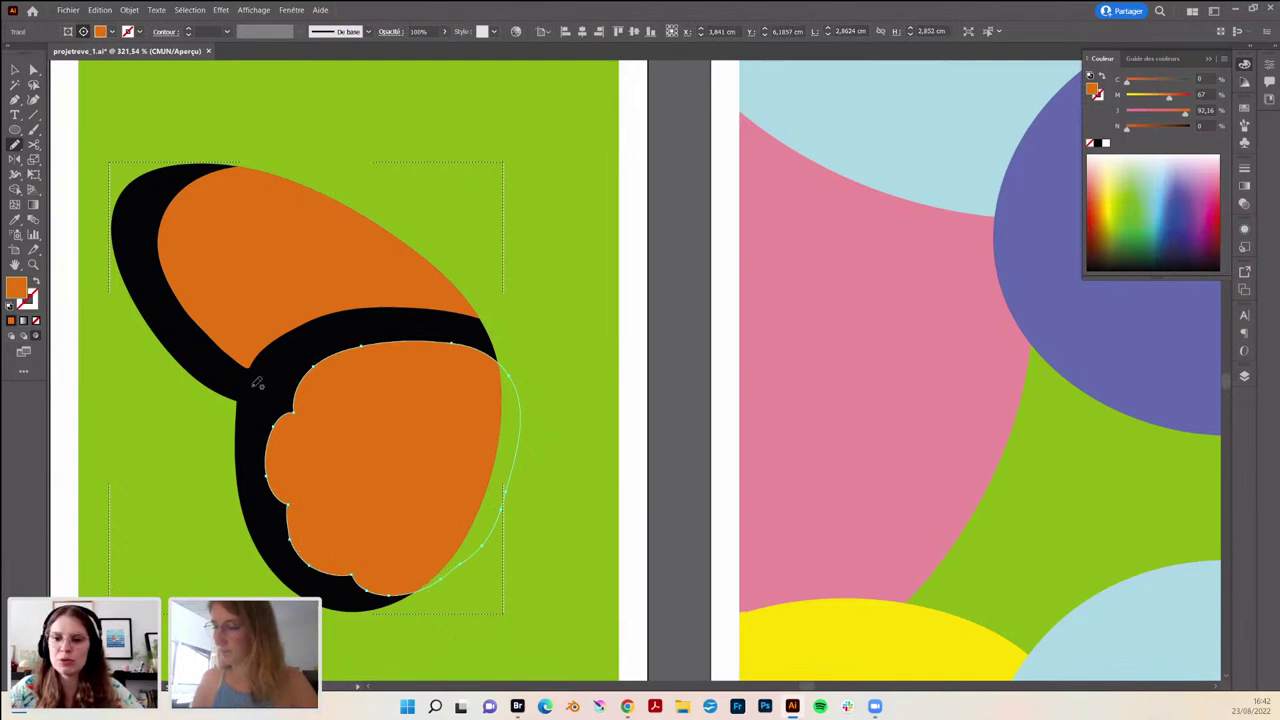
pyautogui.press('a')
pyautogui.click(235, 345)
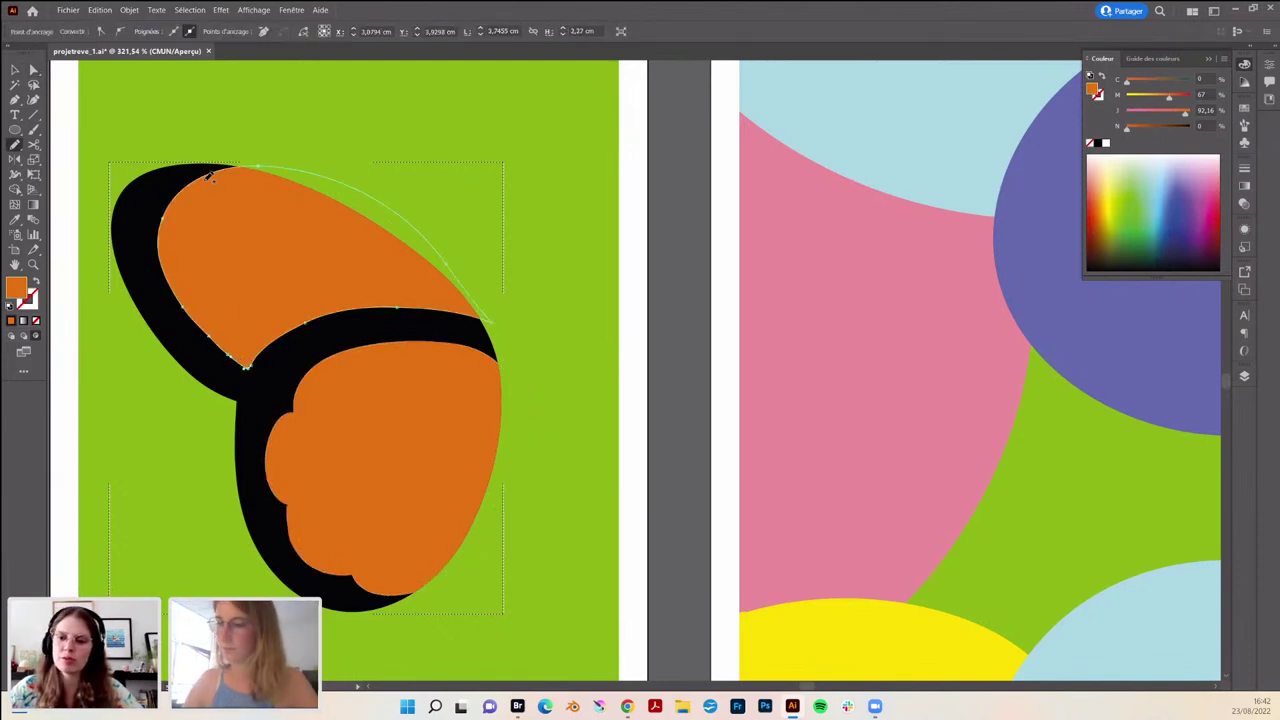
pyautogui.press('n')
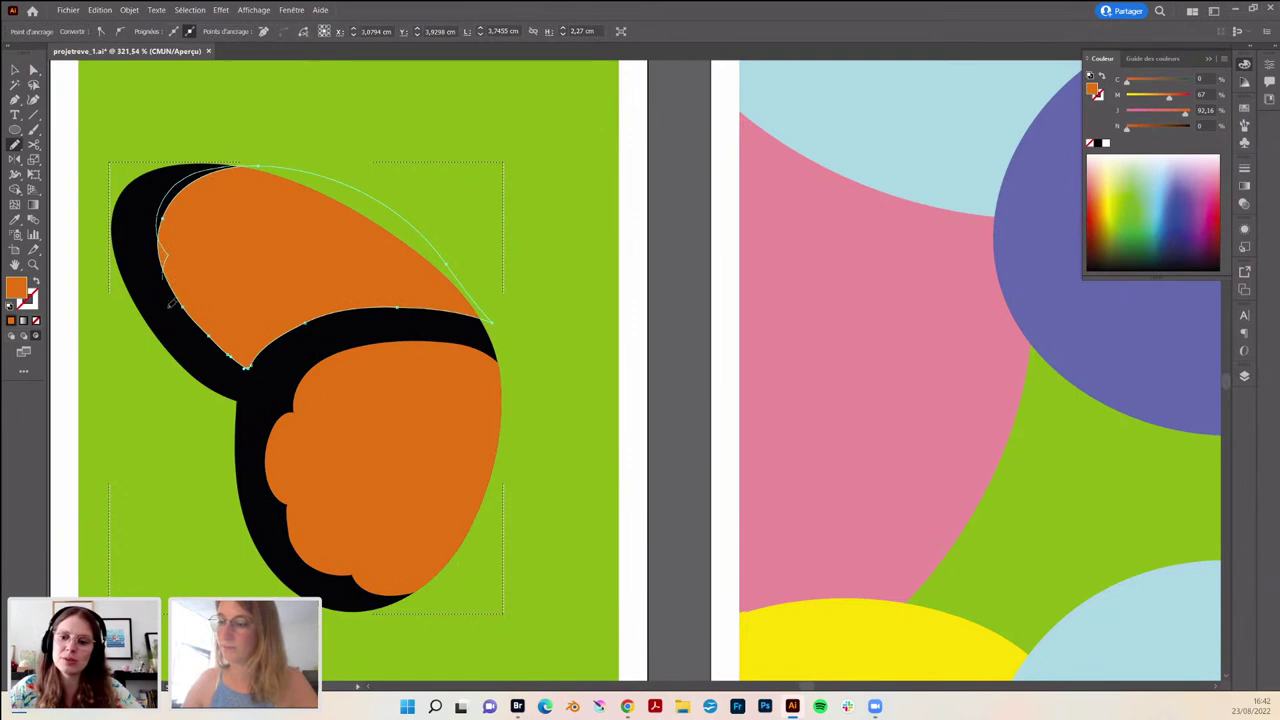
pyautogui.moveTo(172, 304); pyautogui.dragTo(240, 365)
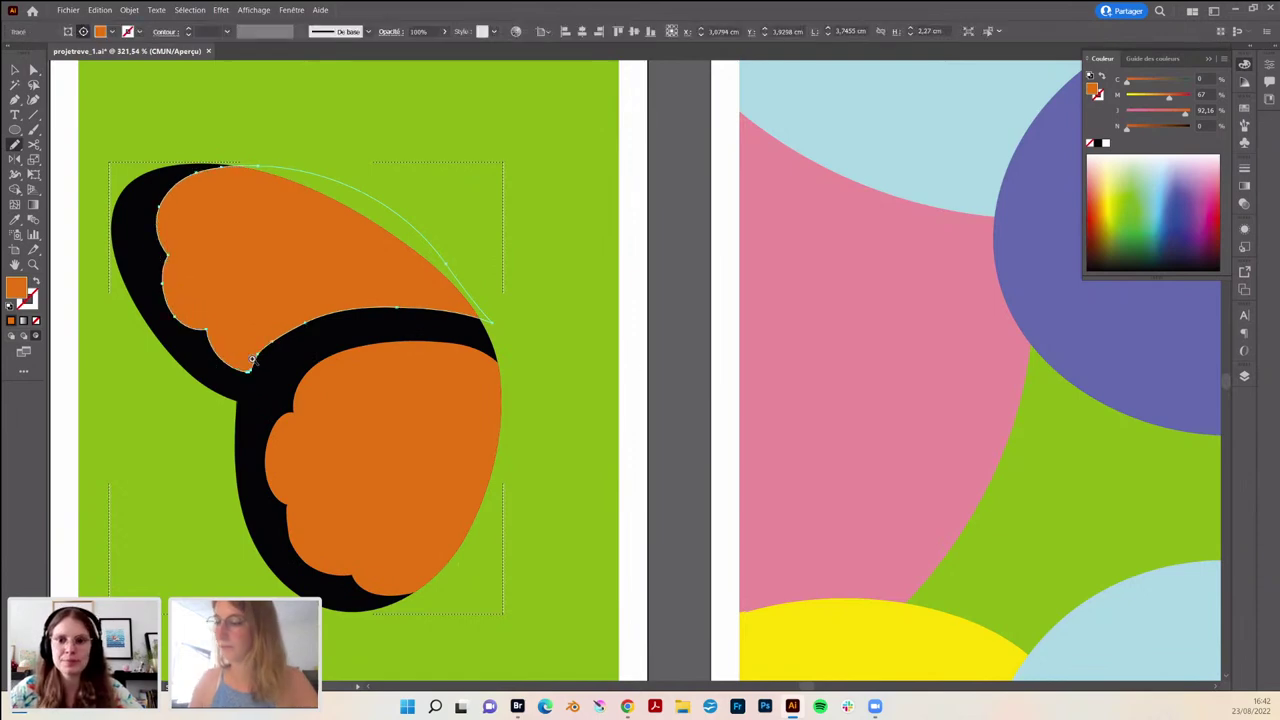
pyautogui.scroll(-2, 406, 534)
pyautogui.scroll(-3, 406, 534)
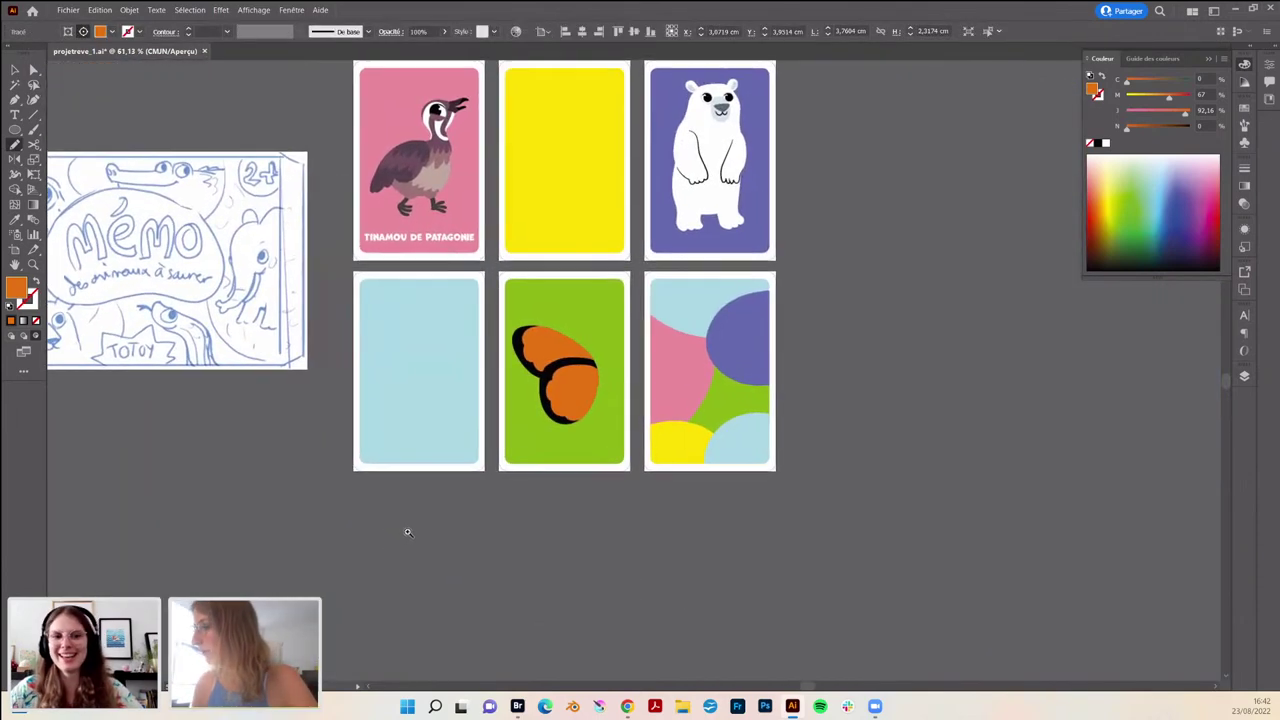
pyautogui.scroll(1, 443, 541)
pyautogui.hscroll(1, 443, 541)
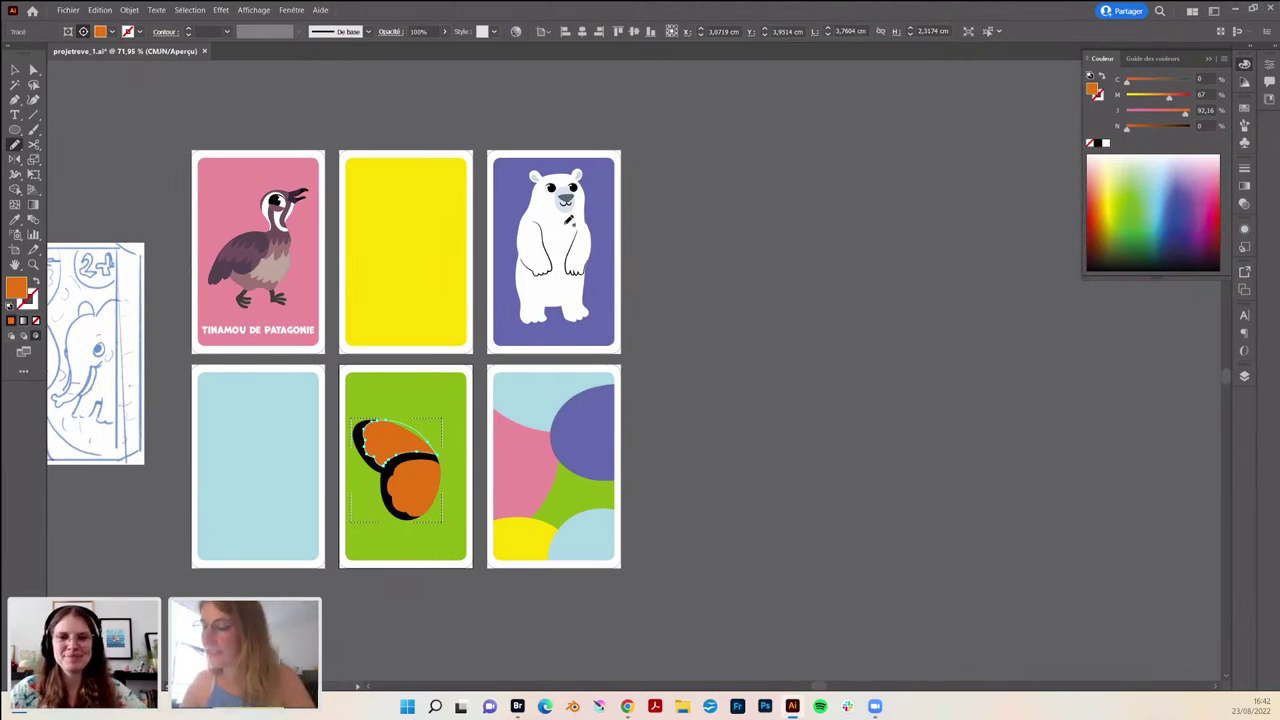
pyautogui.scroll(3, 385, 504)
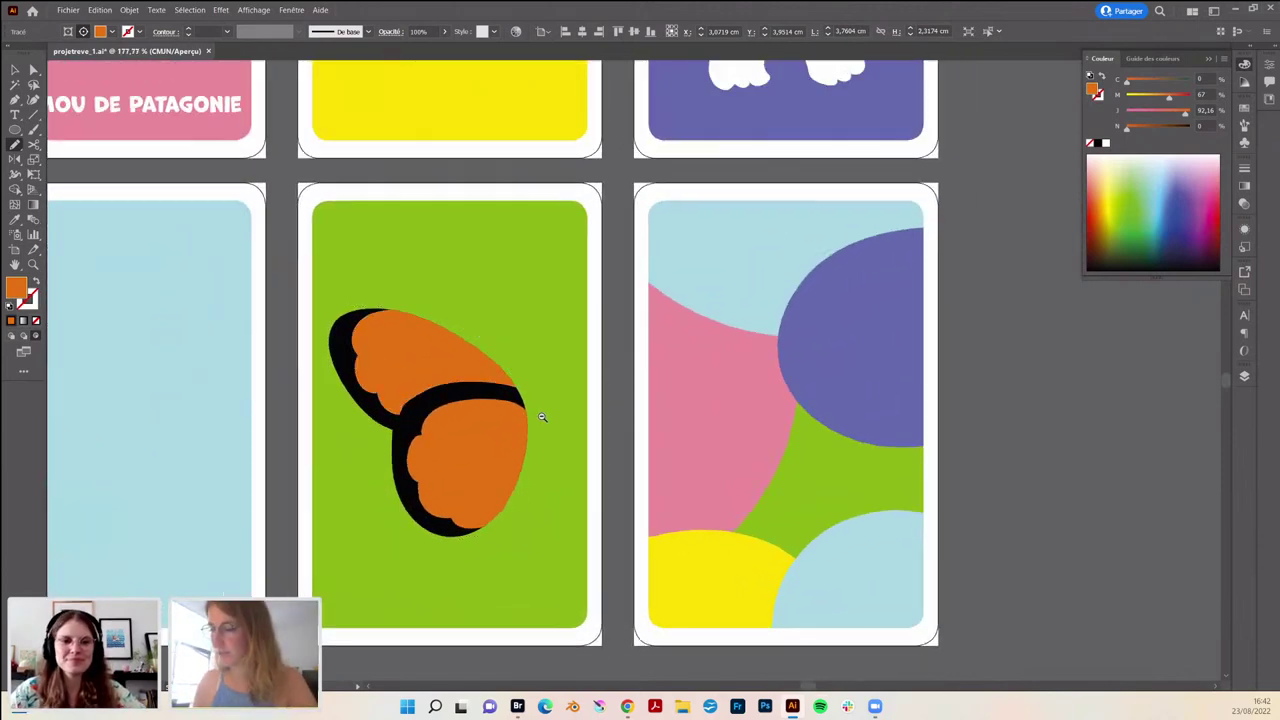
pyautogui.scroll(3, 437, 390)
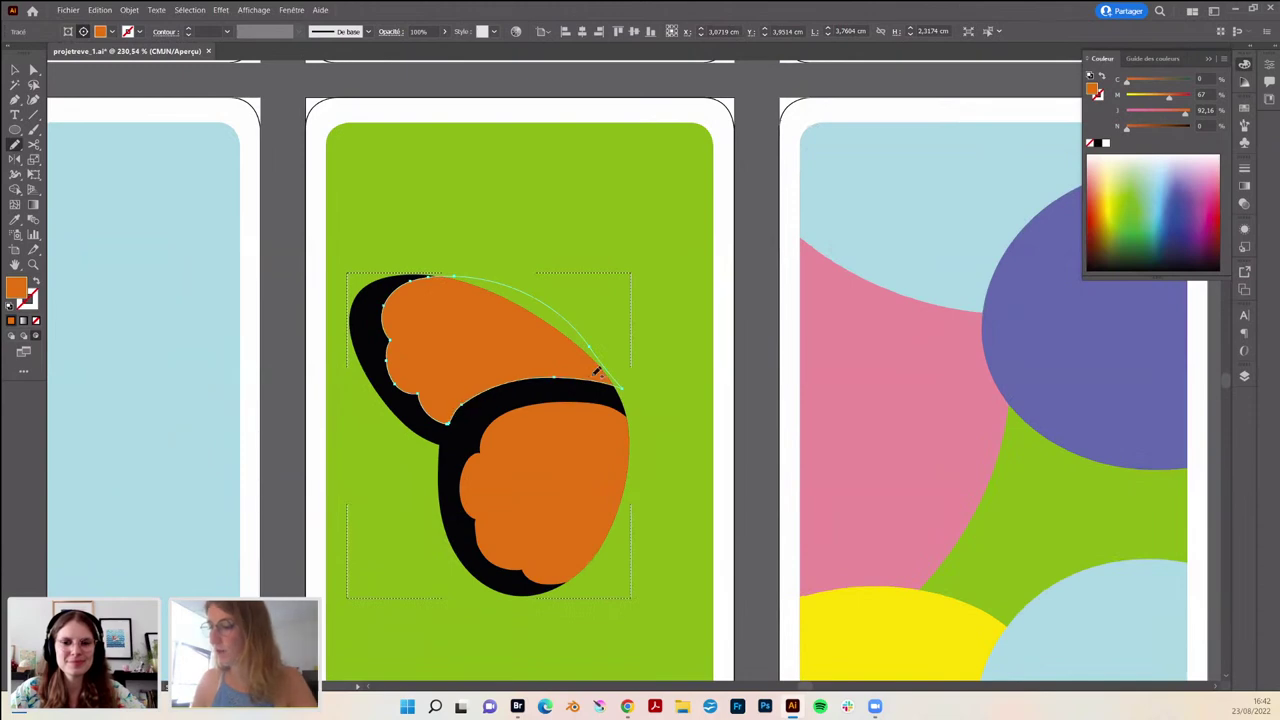
pyautogui.scroll(-4, 590, 370)
pyautogui.scroll(-2, 570, 415)
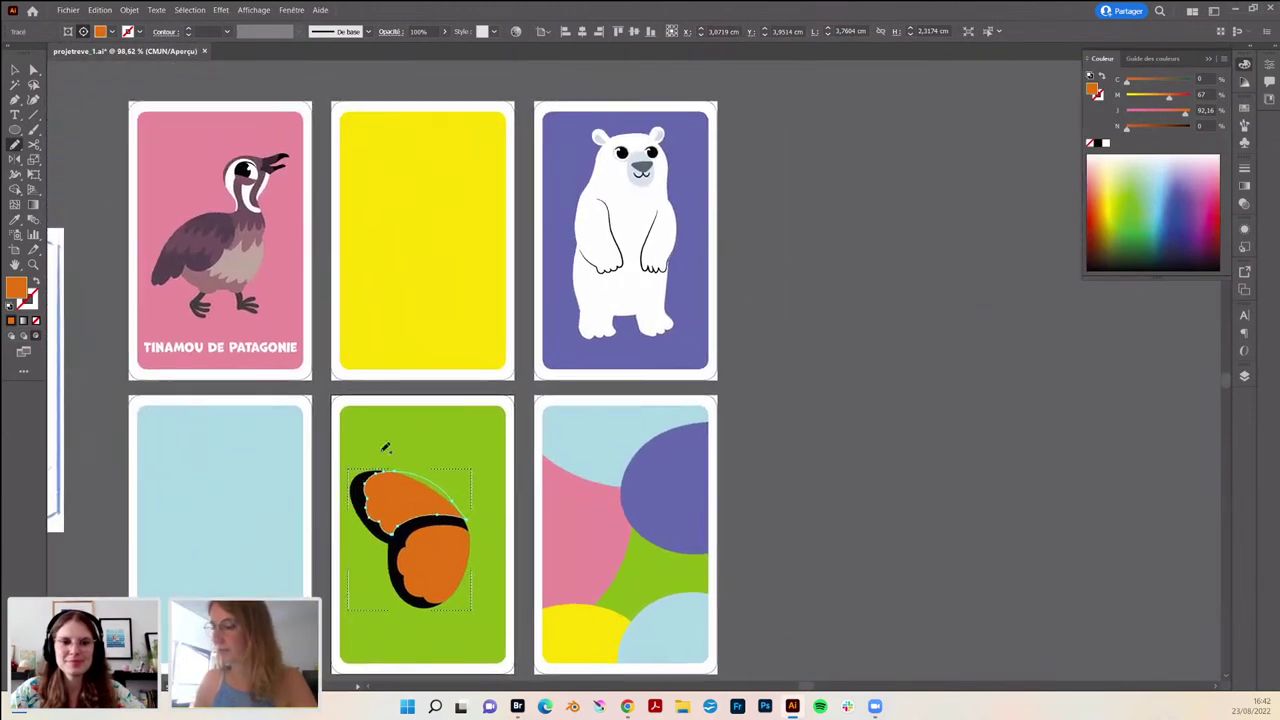
pyautogui.scroll(2, 476, 561)
pyautogui.press('v')
pyautogui.click(486, 530)
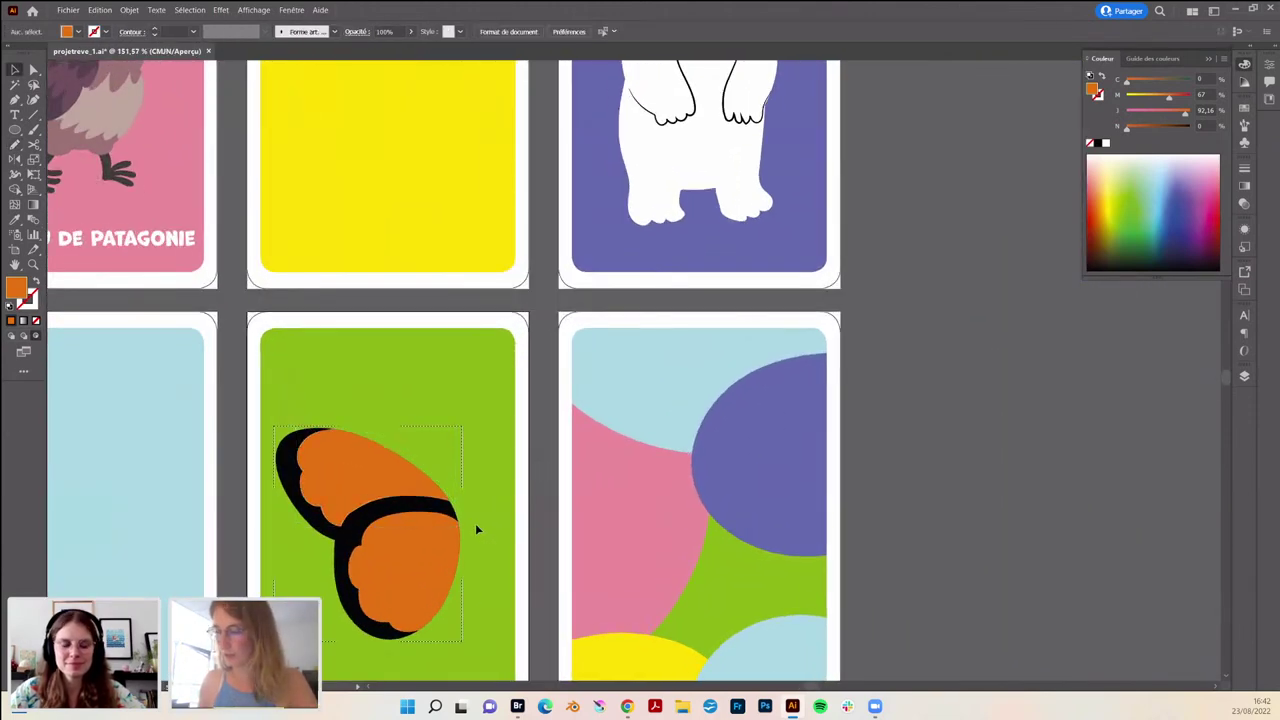
pyautogui.click(358, 513)
pyautogui.press('n')
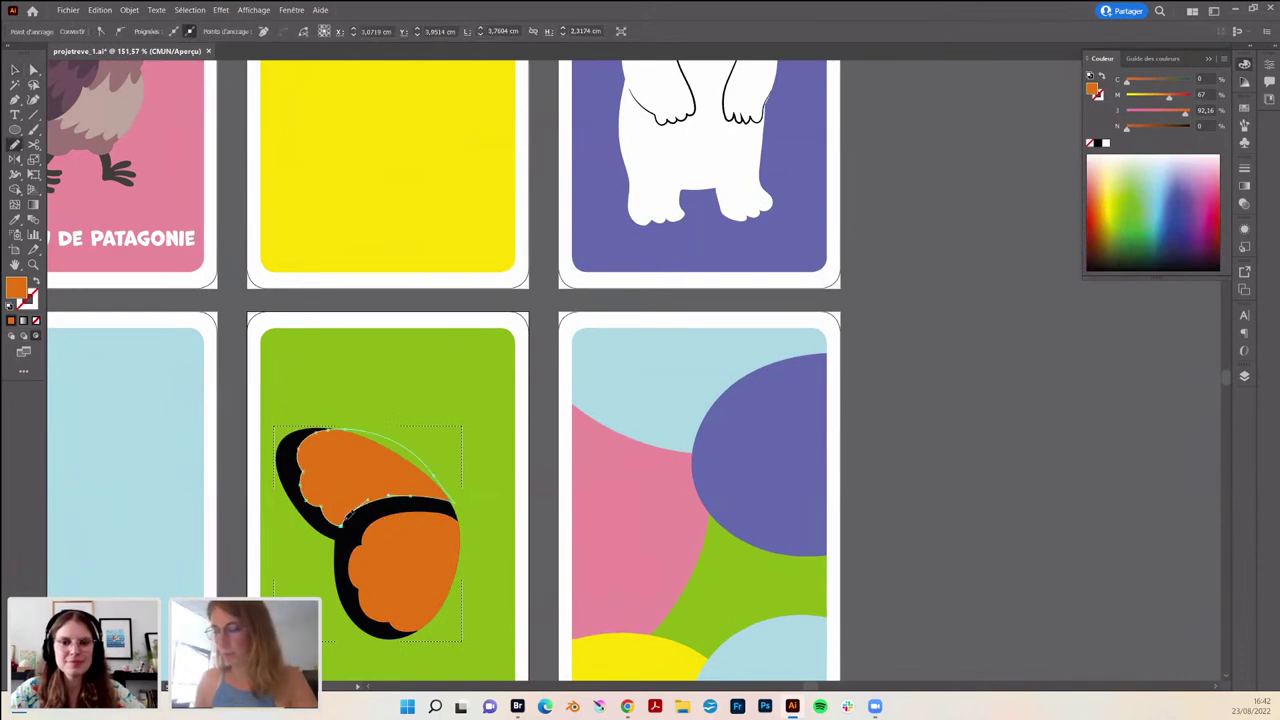
pyautogui.press('v')
pyautogui.scroll(-2, 514, 523)
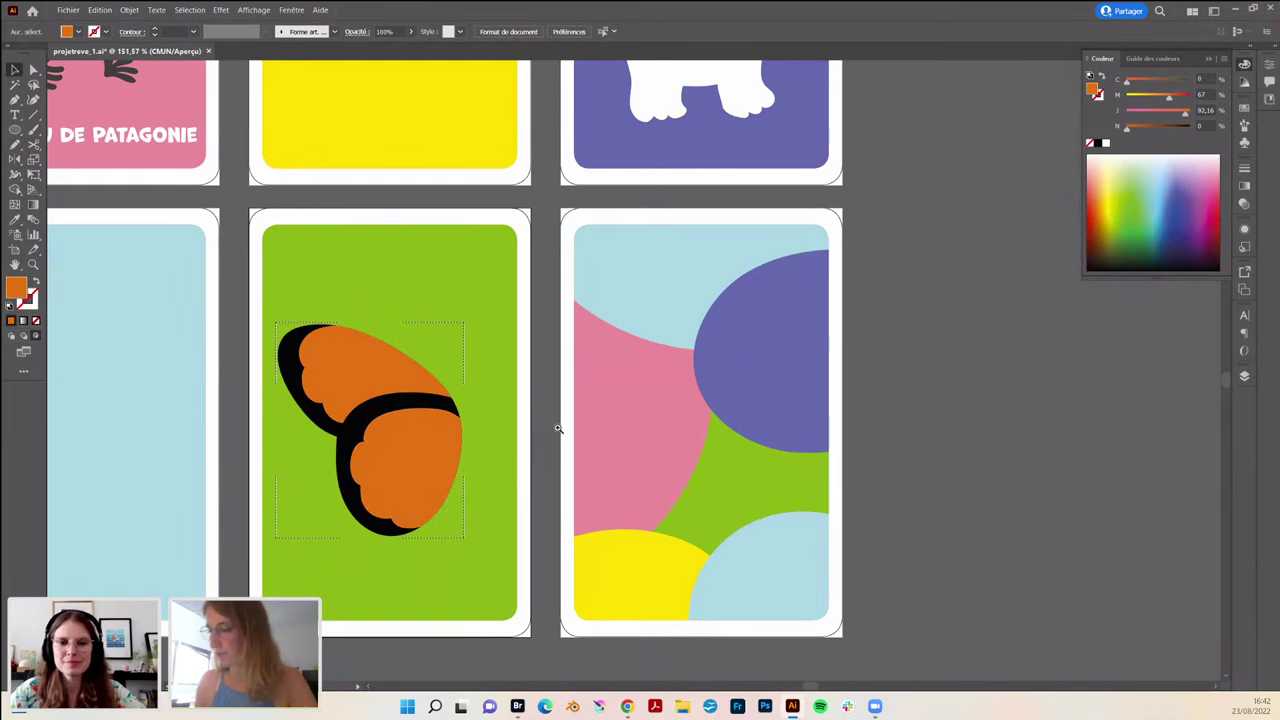
pyautogui.scroll(3, 379, 459)
pyautogui.press('n')
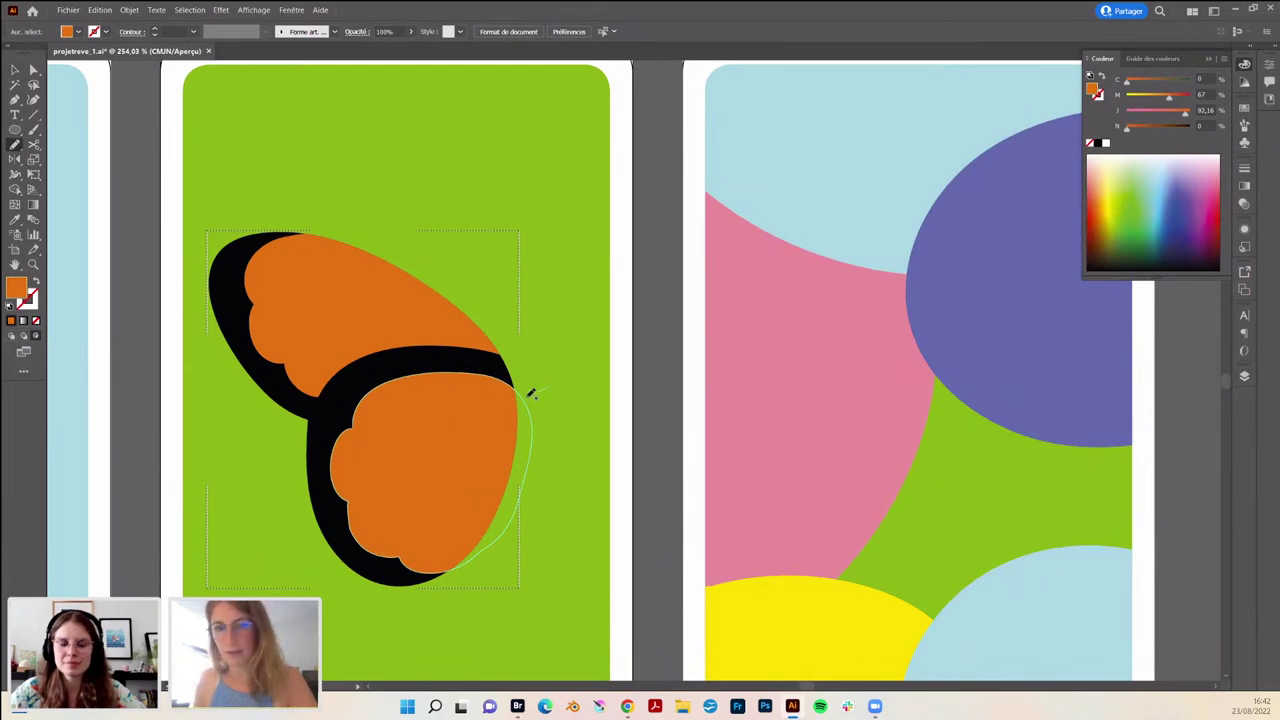
# - Sketch a curved vein across the lower orange wing with the Pencil tool
pyautogui.moveTo(543, 389)
pyautogui.mouseDown()
pyautogui.moveTo(418, 445)
pyautogui.moveTo(400, 506)
pyautogui.moveTo(480, 497)
pyautogui.moveTo(551, 374)
pyautogui.mouseUp()
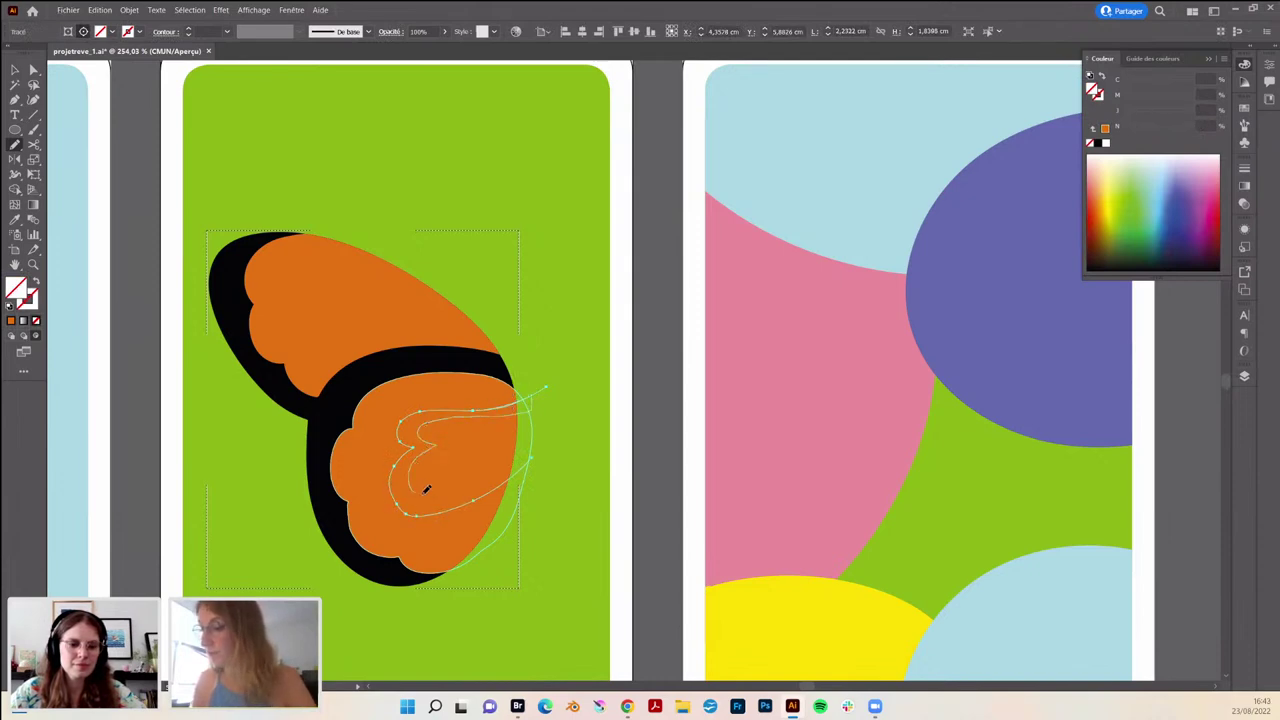
pyautogui.moveTo(426, 488); pyautogui.dragTo(539, 436)
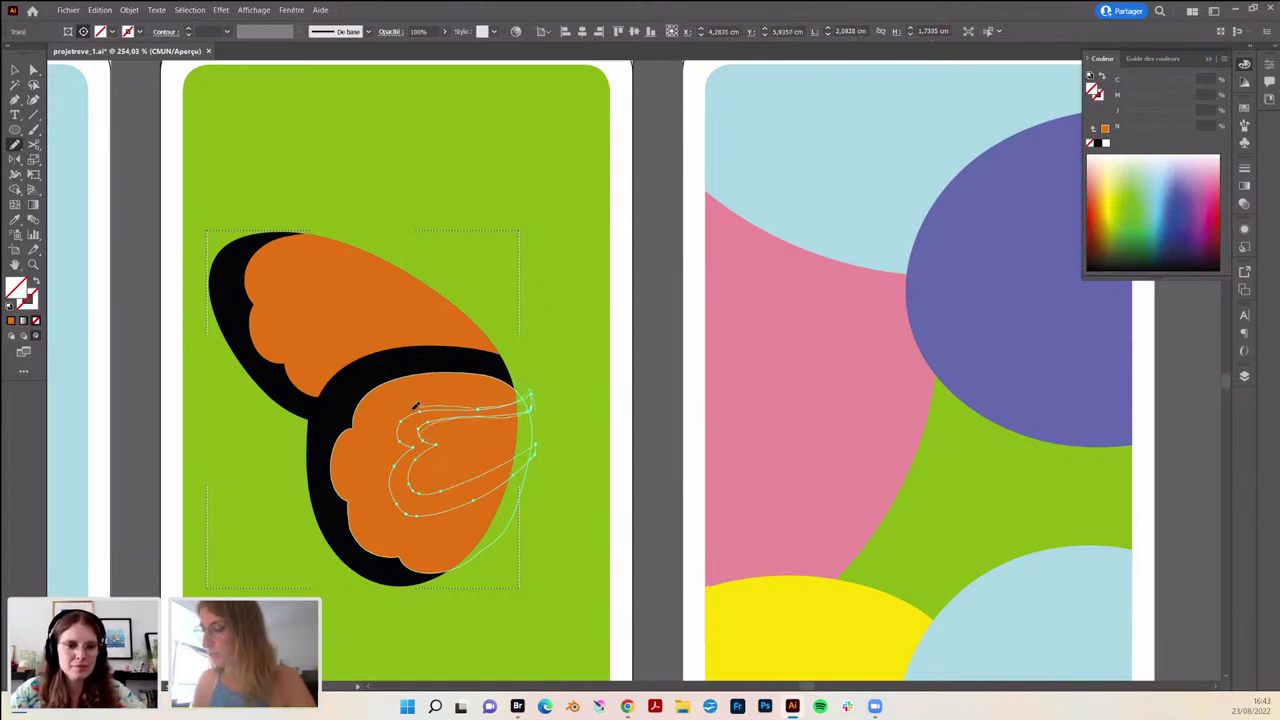
pyautogui.moveTo(415, 405); pyautogui.dragTo(400, 426)
# - Make the vein thick solid black from the outline, then smooth its lower curve
pyautogui.press('i')
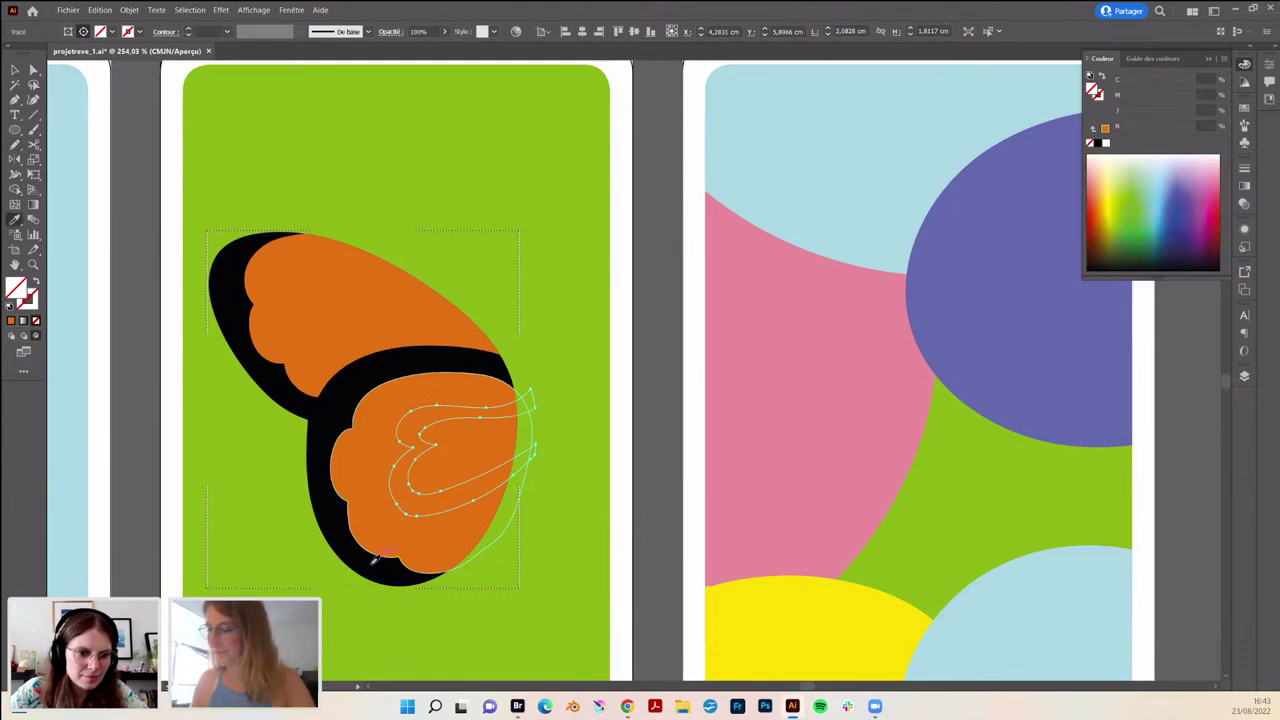
pyautogui.click(373, 560)
pyautogui.click(428, 575)
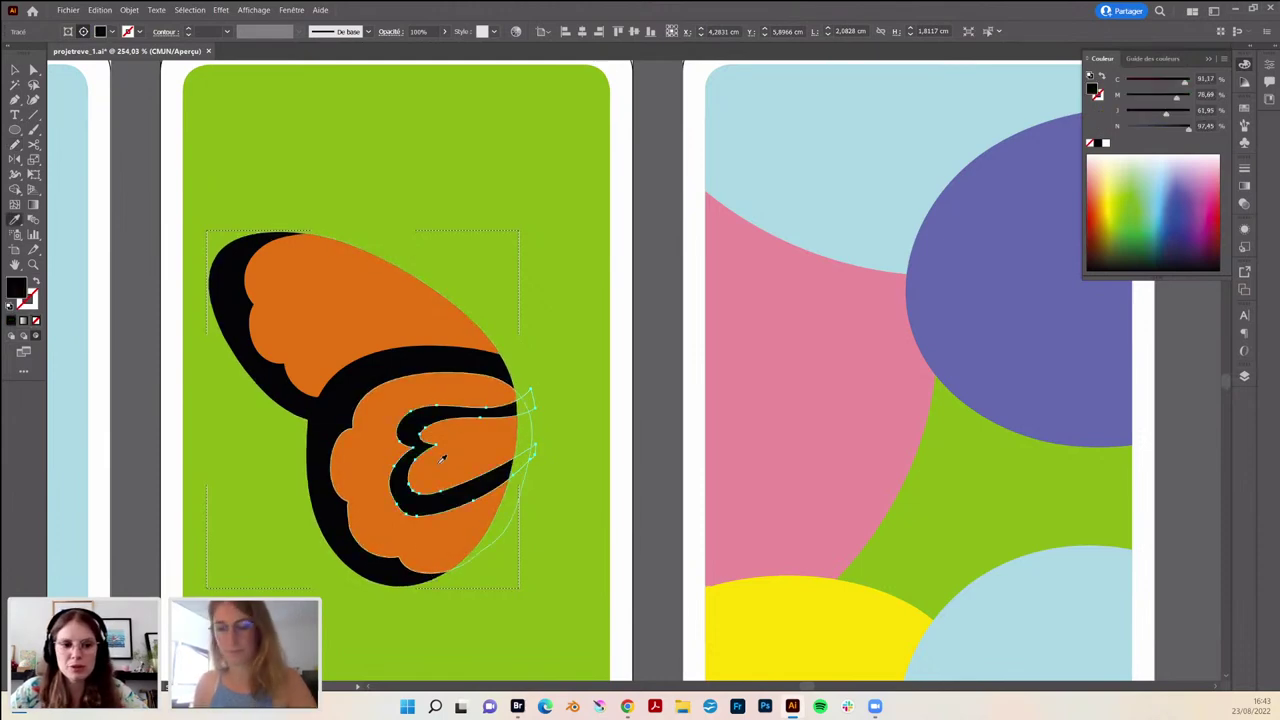
pyautogui.press('n')
pyautogui.moveTo(405, 478); pyautogui.dragTo(474, 502)
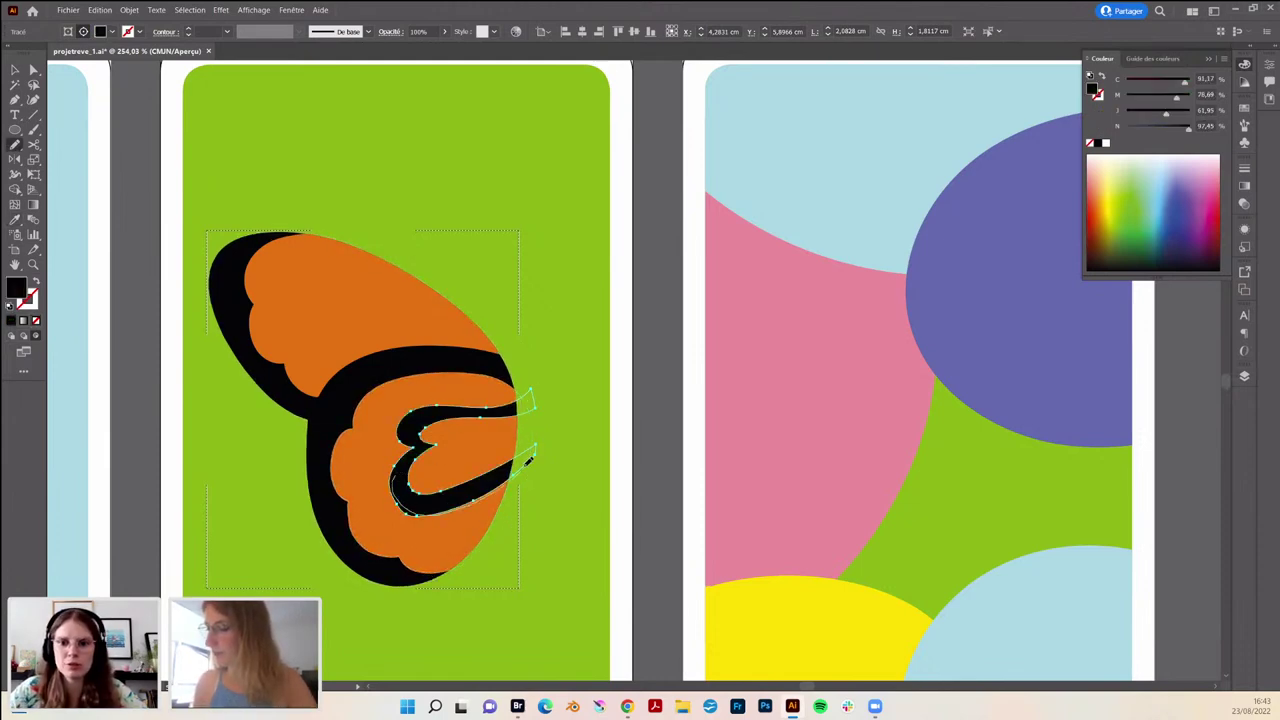
pyautogui.moveTo(508, 456)
pyautogui.mouseDown()
pyautogui.moveTo(401, 490)
pyautogui.moveTo(447, 476)
pyautogui.mouseUp()
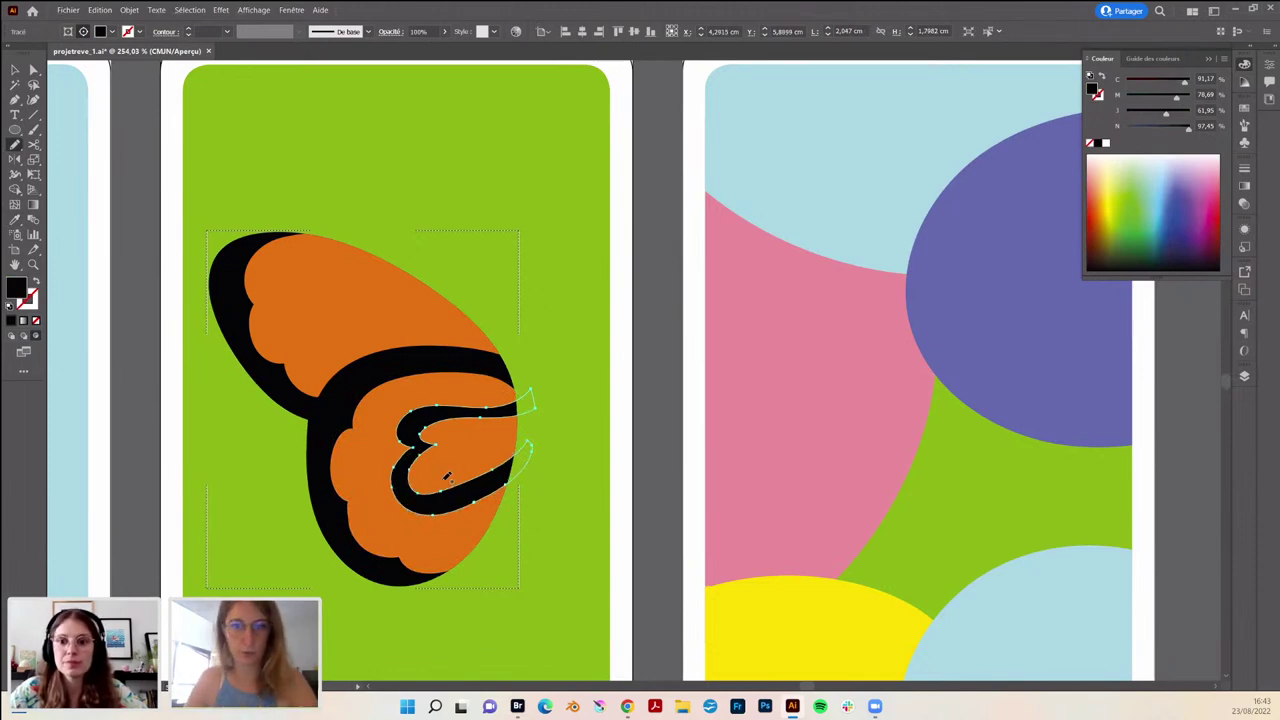
pyautogui.keyDown('ctrl'); pyautogui.click(592, 508); pyautogui.keyUp('ctrl')
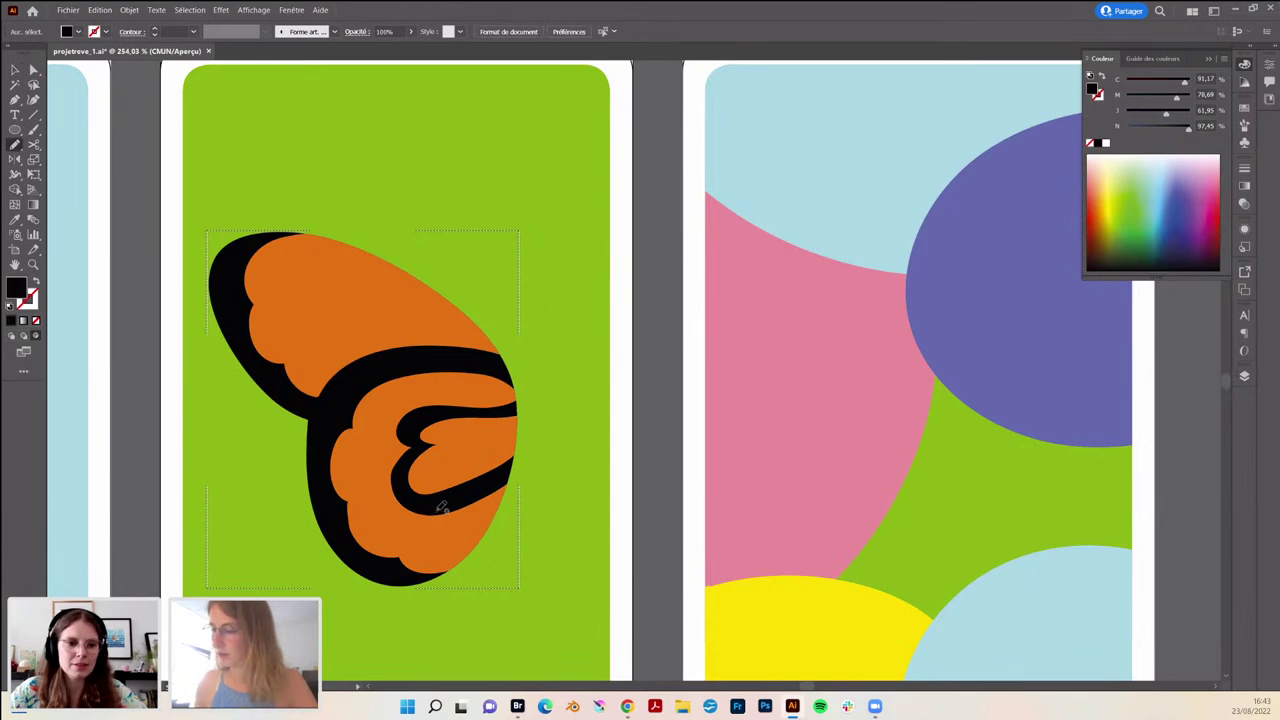
# - Draw a black-filled stripe in the lower wing and move it into place
pyautogui.moveTo(442, 507); pyautogui.dragTo(457, 498)
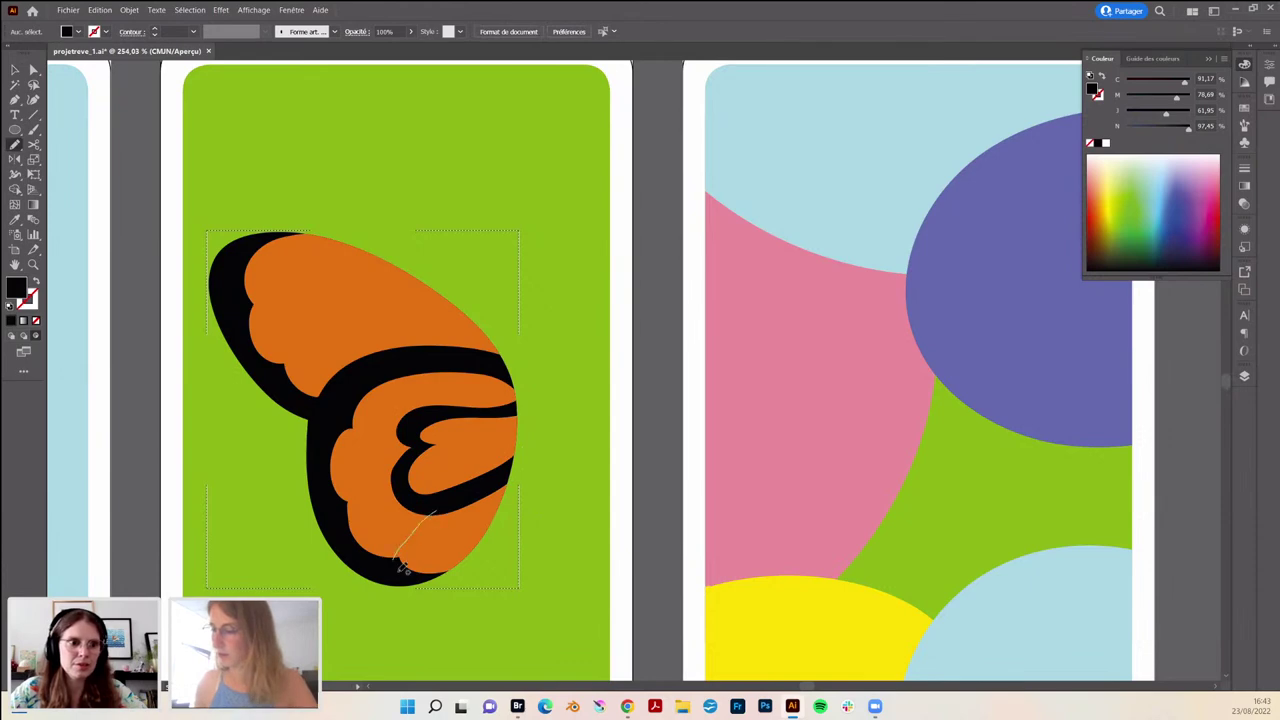
pyautogui.click(11, 321)
pyautogui.moveTo(415, 502)
pyautogui.mouseDown()
pyautogui.moveTo(370, 498)
pyautogui.moveTo(402, 488)
pyautogui.mouseUp()
pyautogui.click(12, 321)
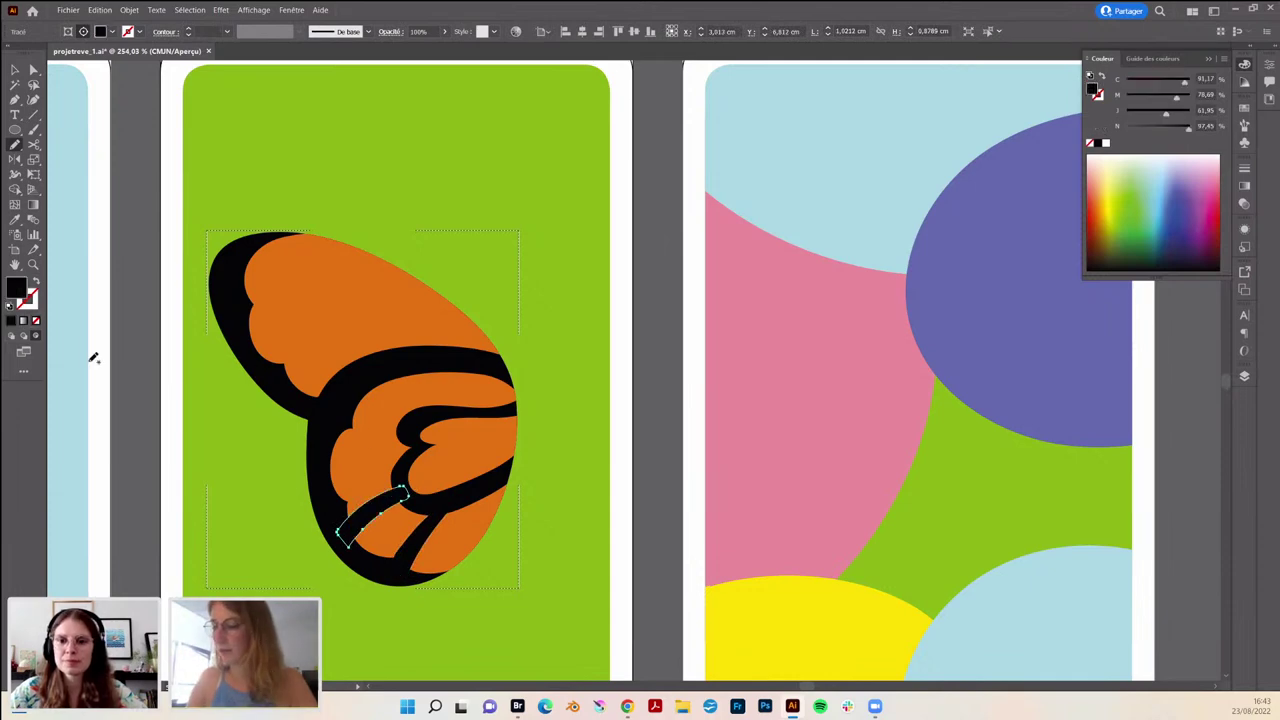
pyautogui.press('v')
pyautogui.moveTo(372, 509); pyautogui.dragTo(401, 489)
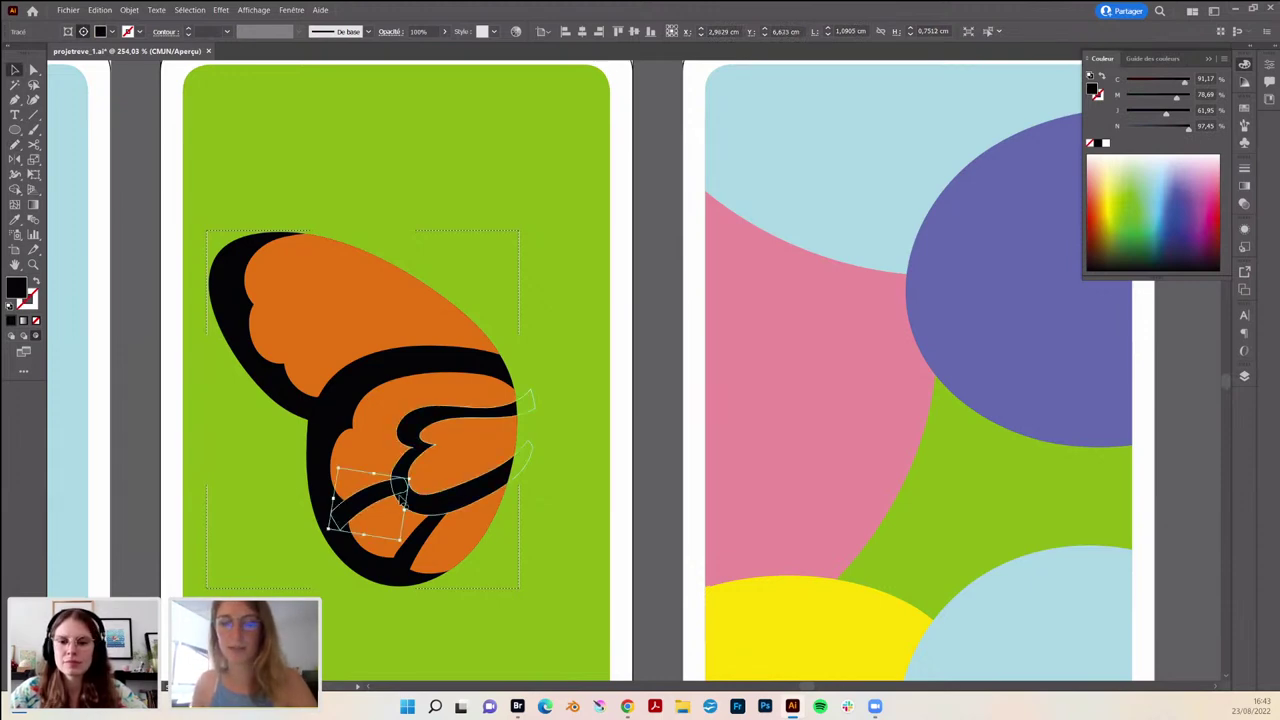
pyautogui.press('n')
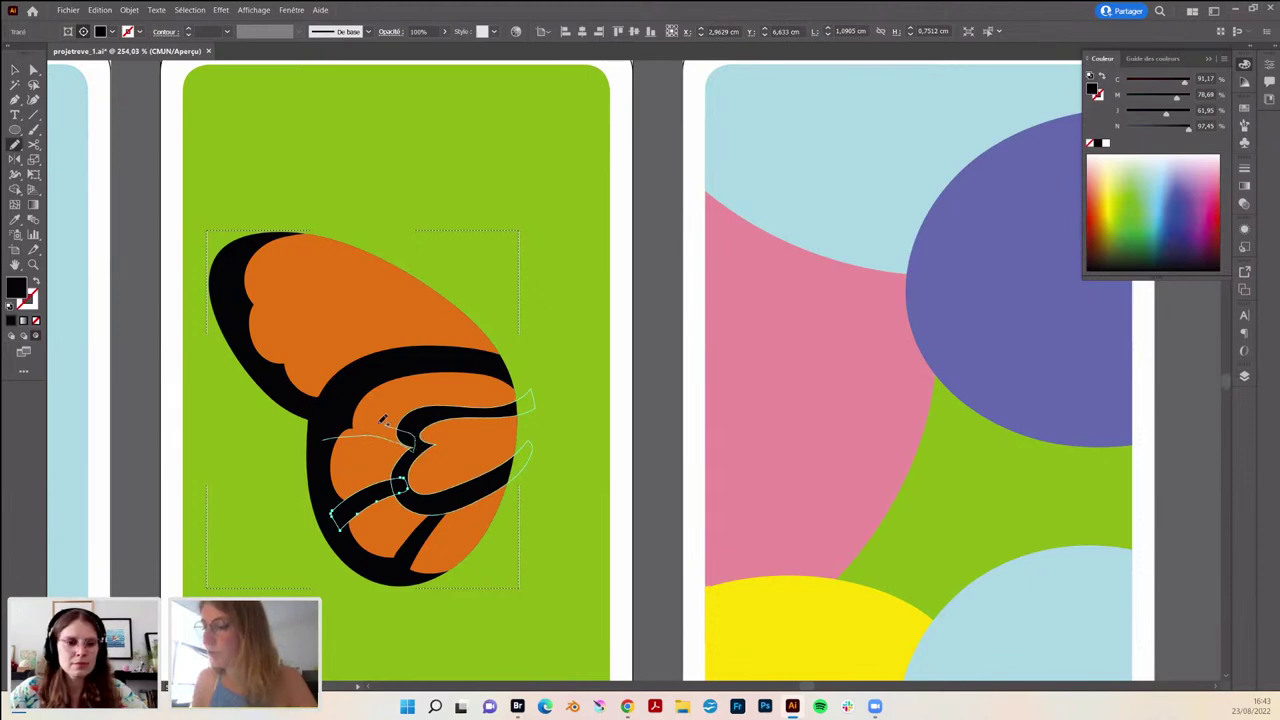
# - Add several more small black stripes across the lower wing
pyautogui.moveTo(338, 428); pyautogui.dragTo(337, 423)
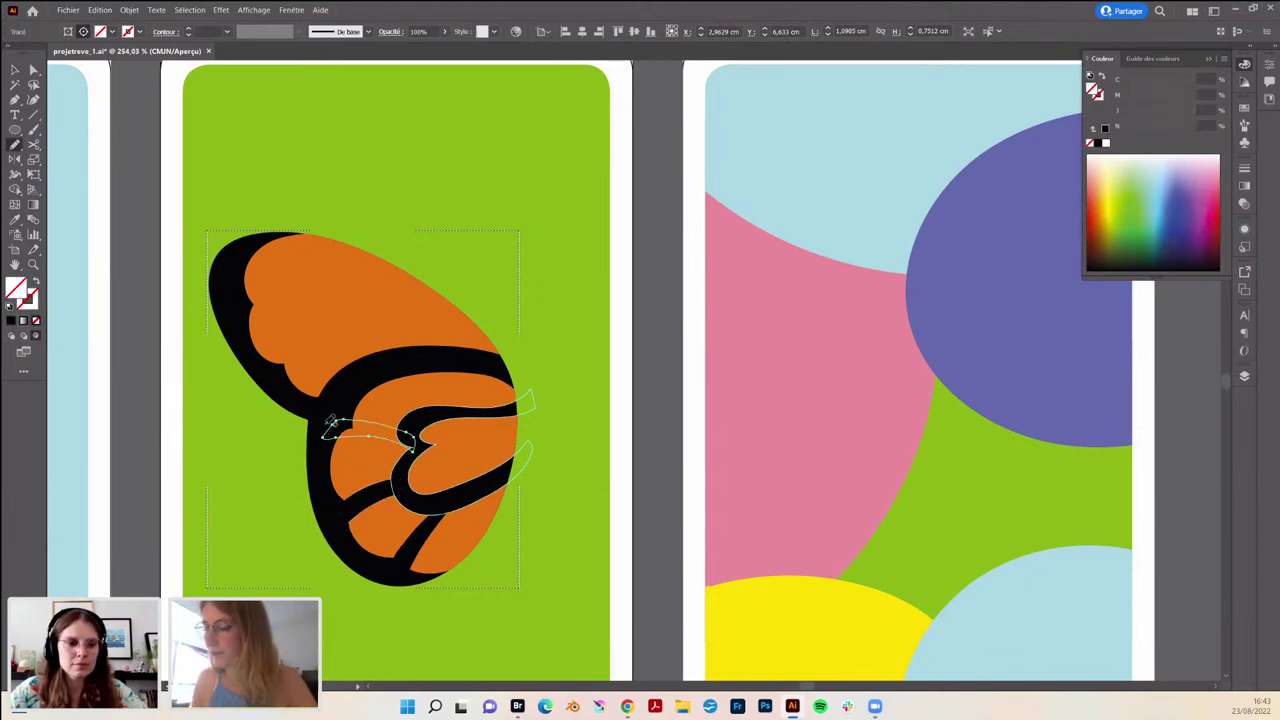
pyautogui.click(12, 321)
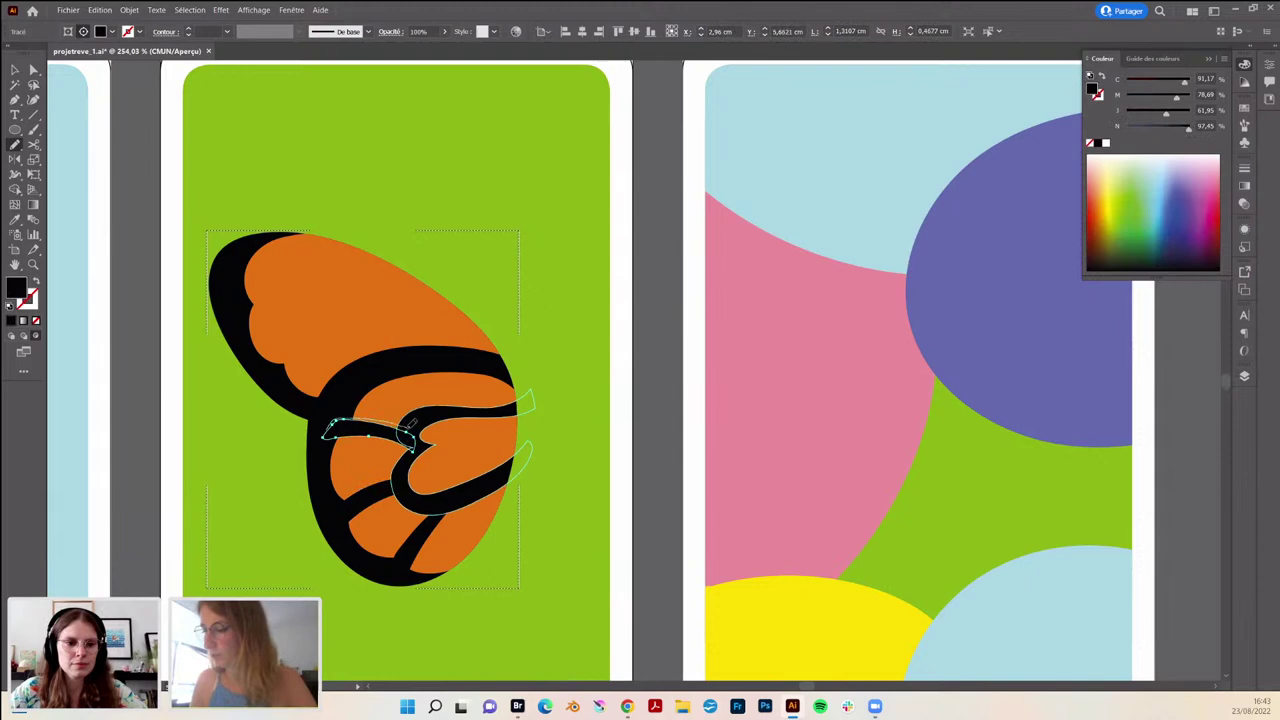
pyautogui.moveTo(330, 430); pyautogui.dragTo(420, 433)
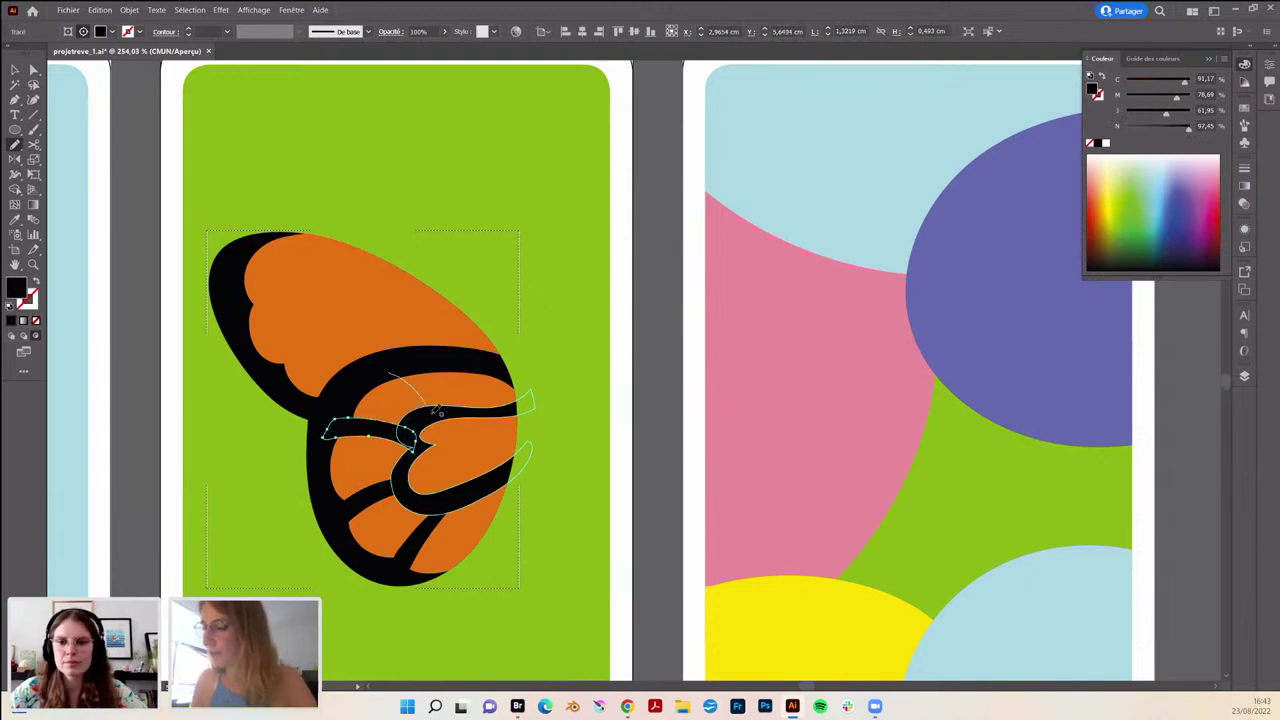
pyautogui.moveTo(434, 379); pyautogui.dragTo(430, 386)
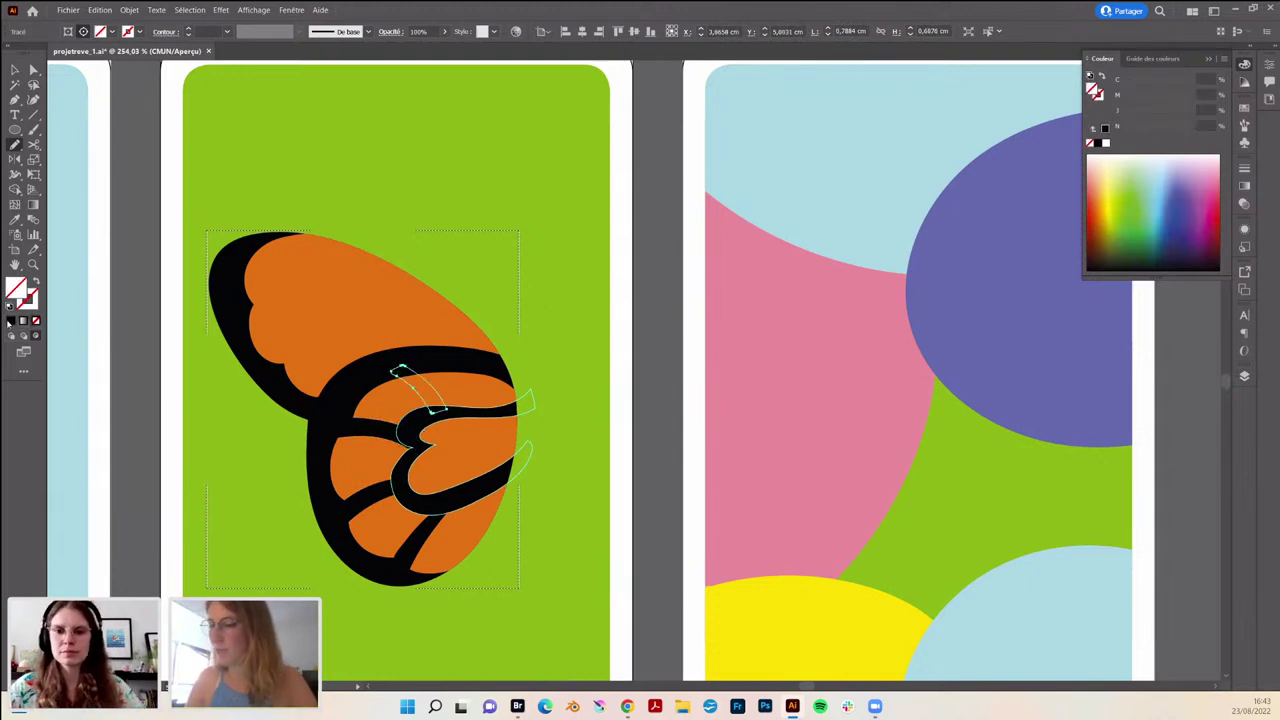
pyautogui.hotkey('ctrl', 'shift', 'a')
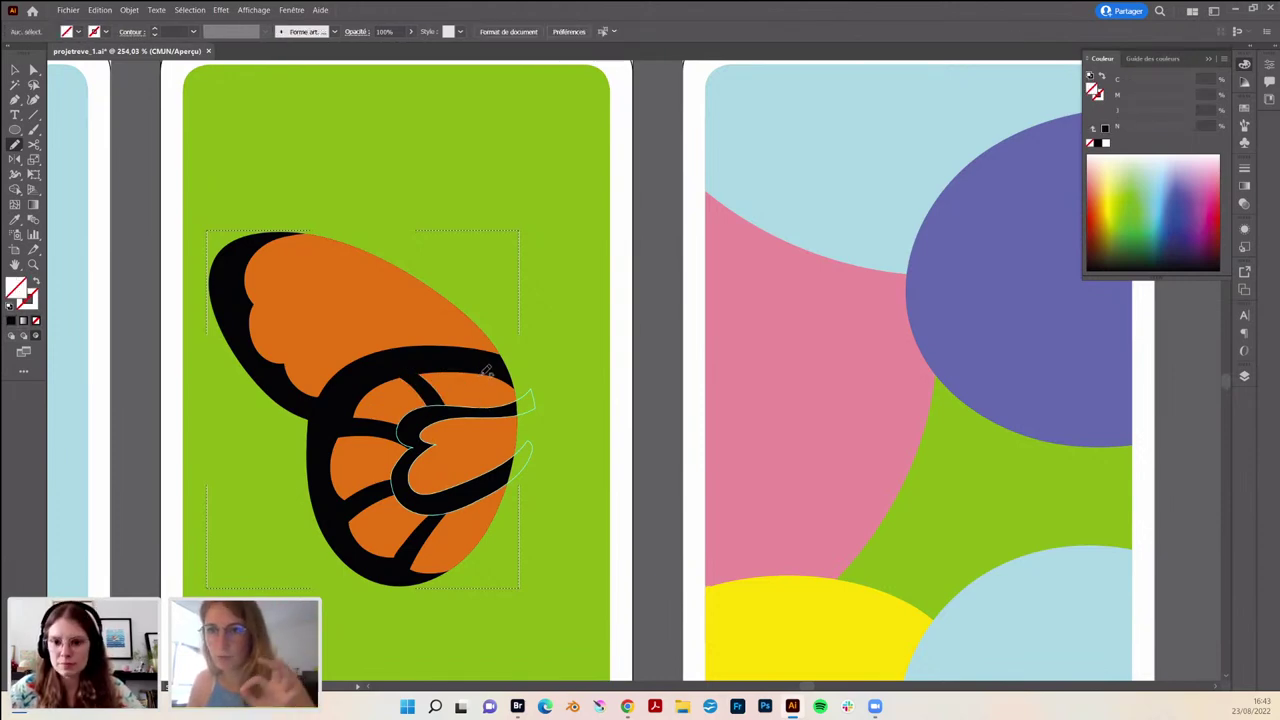
pyautogui.moveTo(472, 367); pyautogui.dragTo(490, 402)
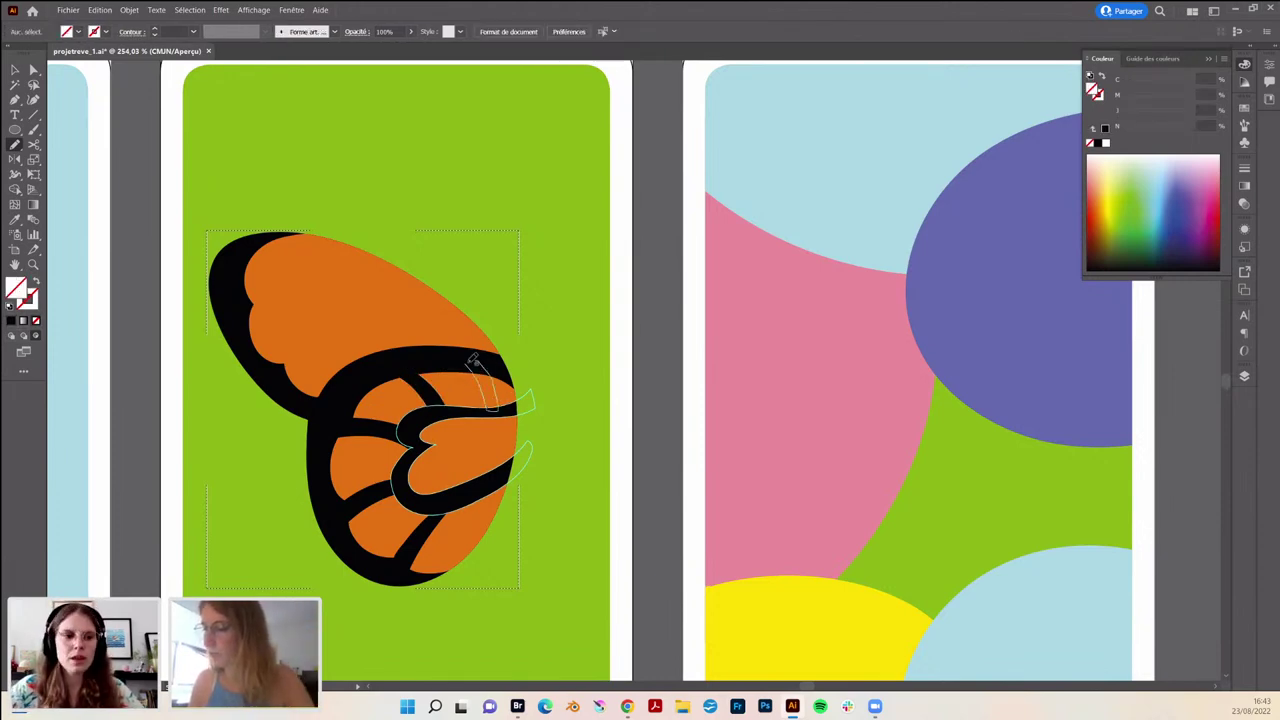
pyautogui.hotkey('shift', 'x')
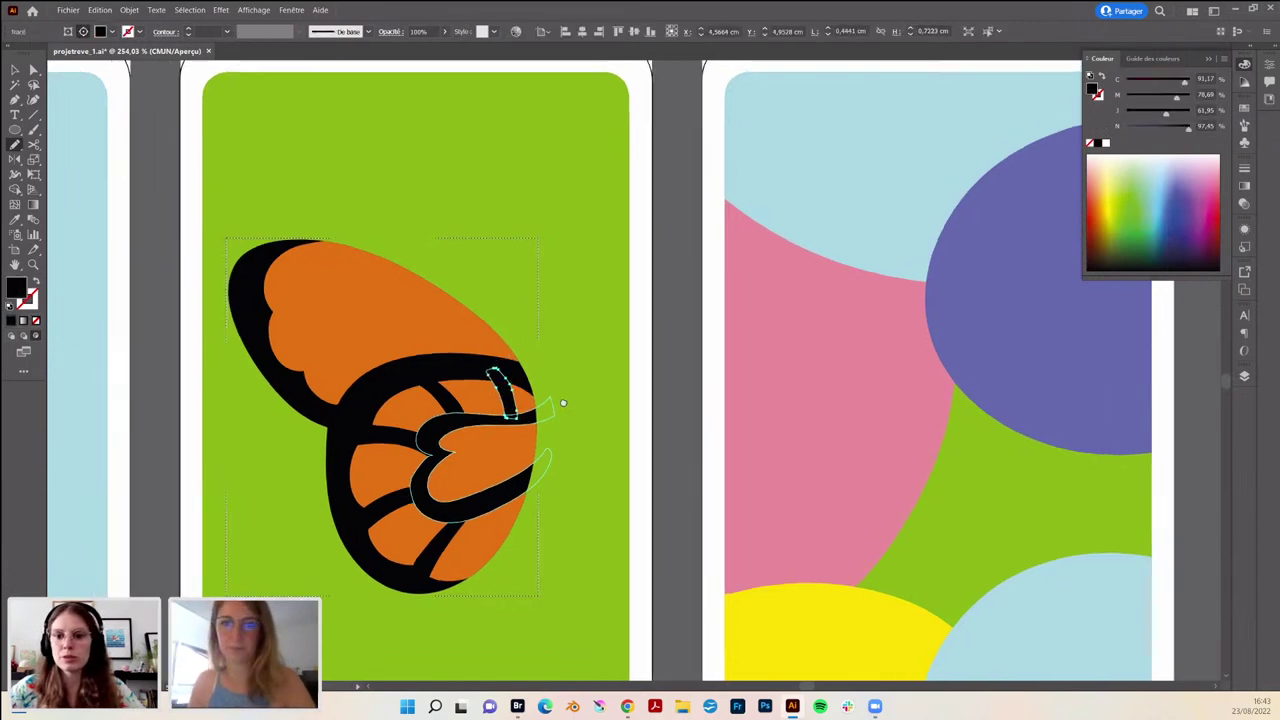
pyautogui.hscroll(-3, 563, 403)
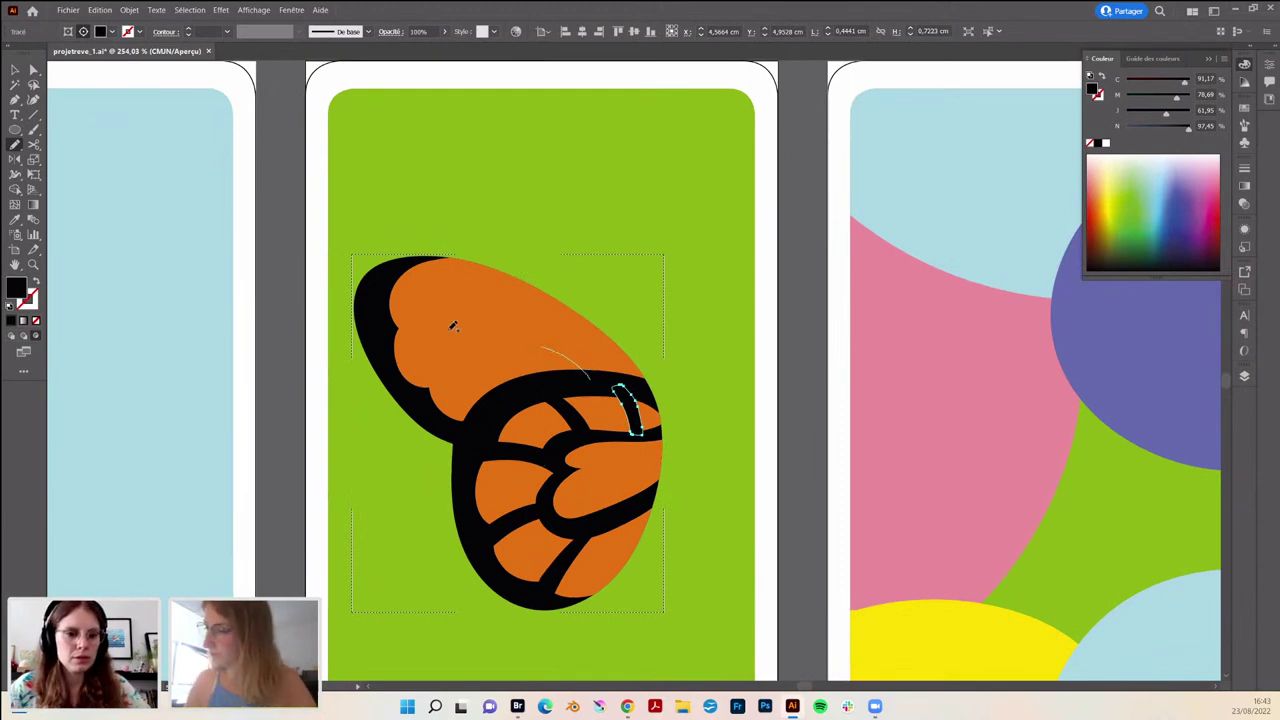
# - Draw a black vein along the upper wing, reposition it and reshape its ends
pyautogui.moveTo(388, 275); pyautogui.dragTo(603, 374)
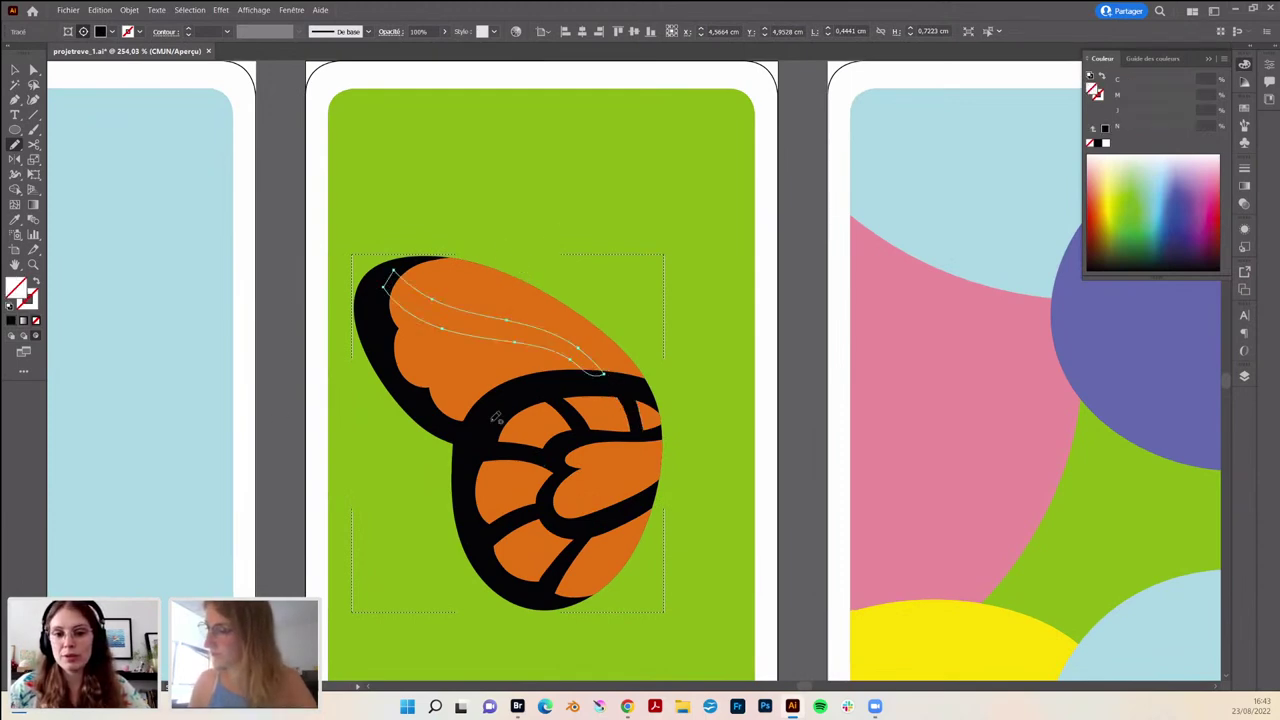
pyautogui.click(10, 321)
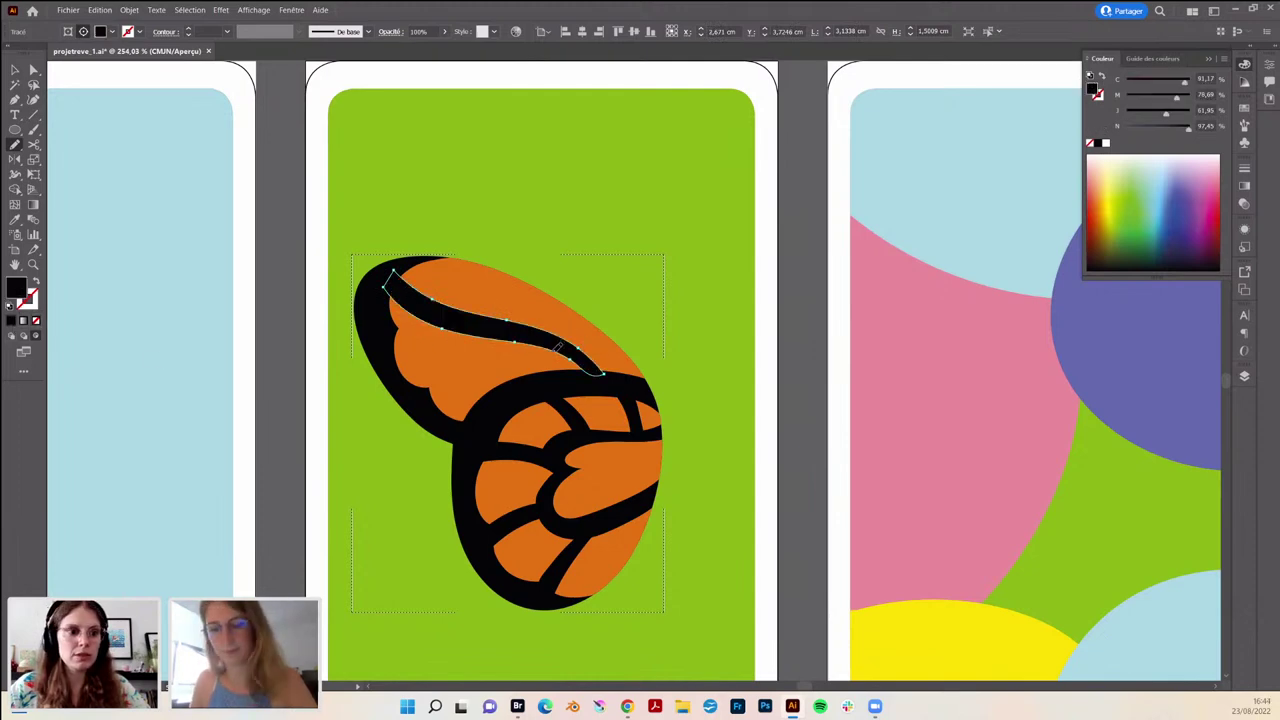
pyautogui.press('v')
pyautogui.moveTo(572, 354)
pyautogui.mouseDown()
pyautogui.moveTo(588, 347)
pyautogui.moveTo(625, 383)
pyautogui.mouseUp()
pyautogui.press('v')
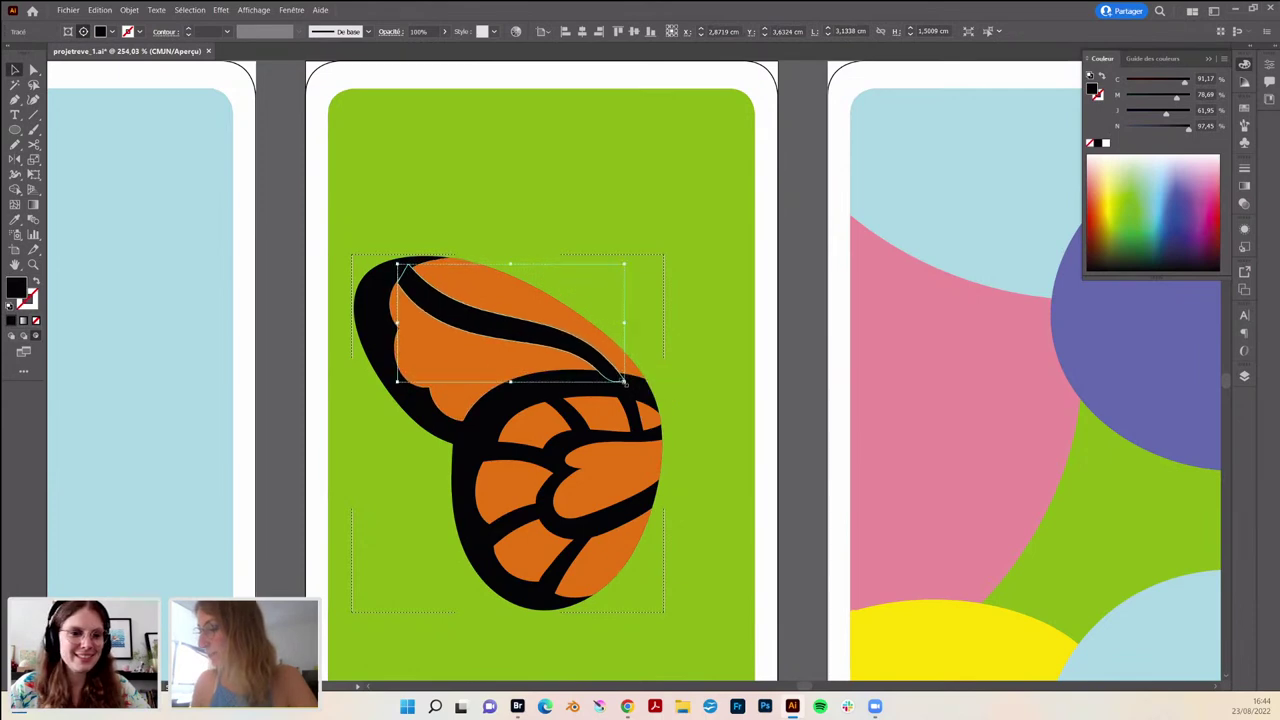
pyautogui.press('n')
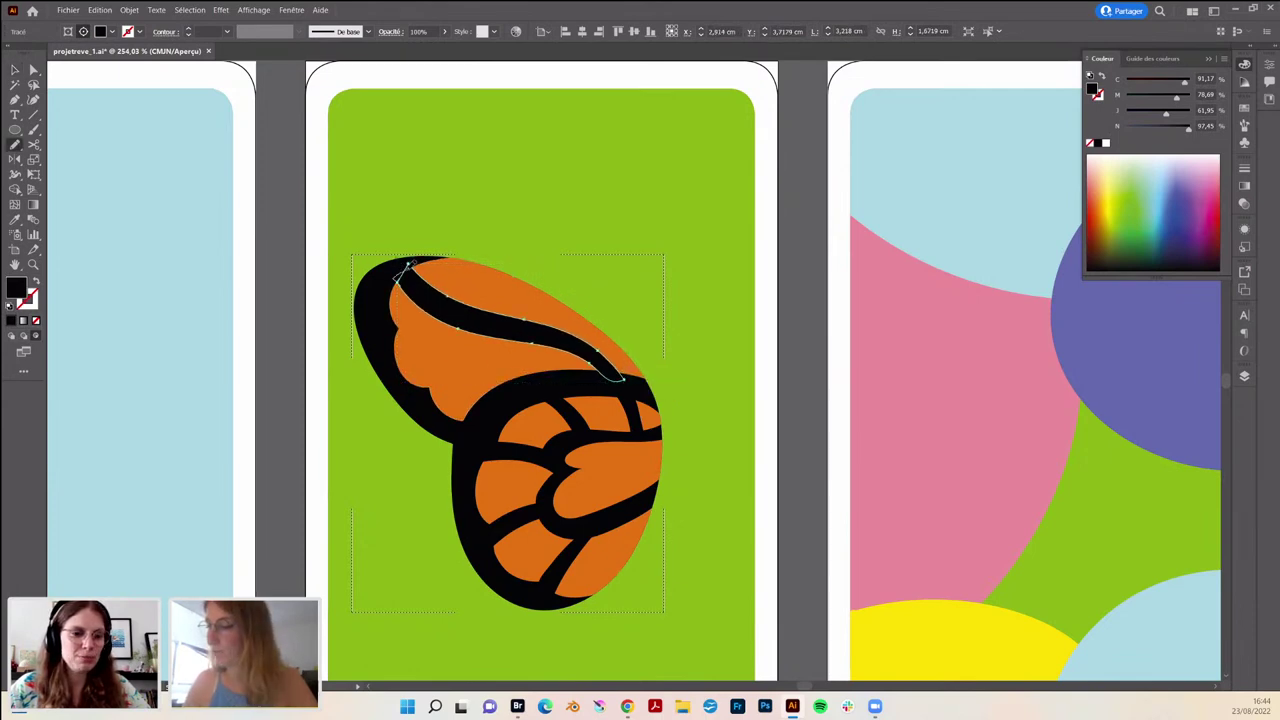
pyautogui.moveTo(405, 268); pyautogui.dragTo(411, 259)
pyautogui.moveTo(414, 309); pyautogui.dragTo(510, 313)
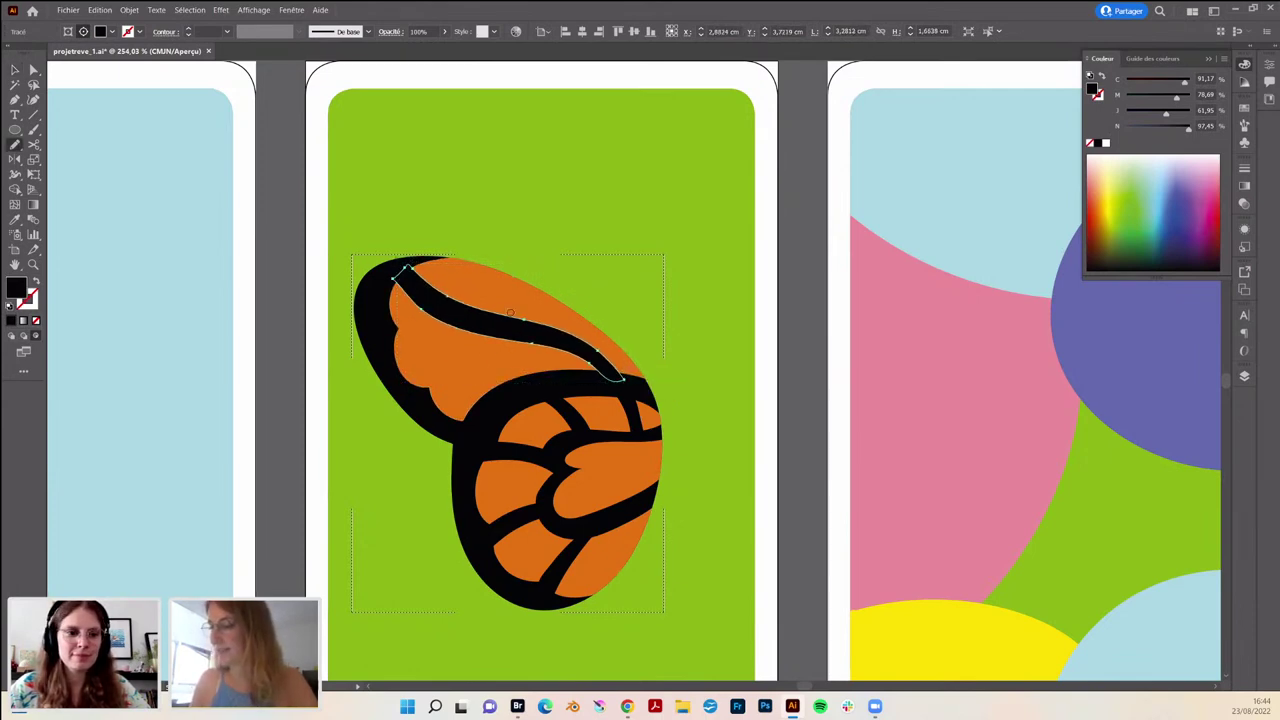
pyautogui.hotkey('ctrl', 'shift', 'a')
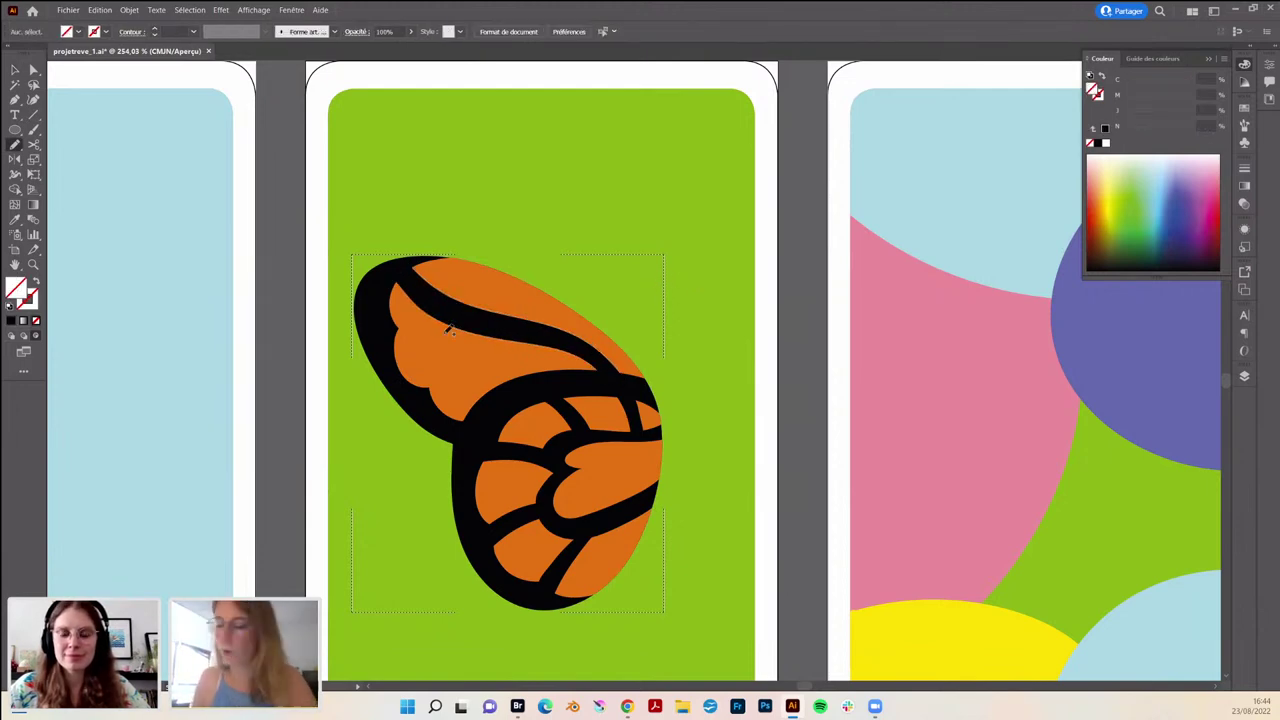
# - Add a second black-filled vein across the upper wing's orange area
pyautogui.moveTo(455, 316)
pyautogui.mouseDown()
pyautogui.moveTo(392, 340)
pyautogui.moveTo(478, 322)
pyautogui.moveTo(421, 372)
pyautogui.moveTo(548, 340)
pyautogui.mouseUp()
pyautogui.click(10, 321)
pyautogui.click(36, 321)
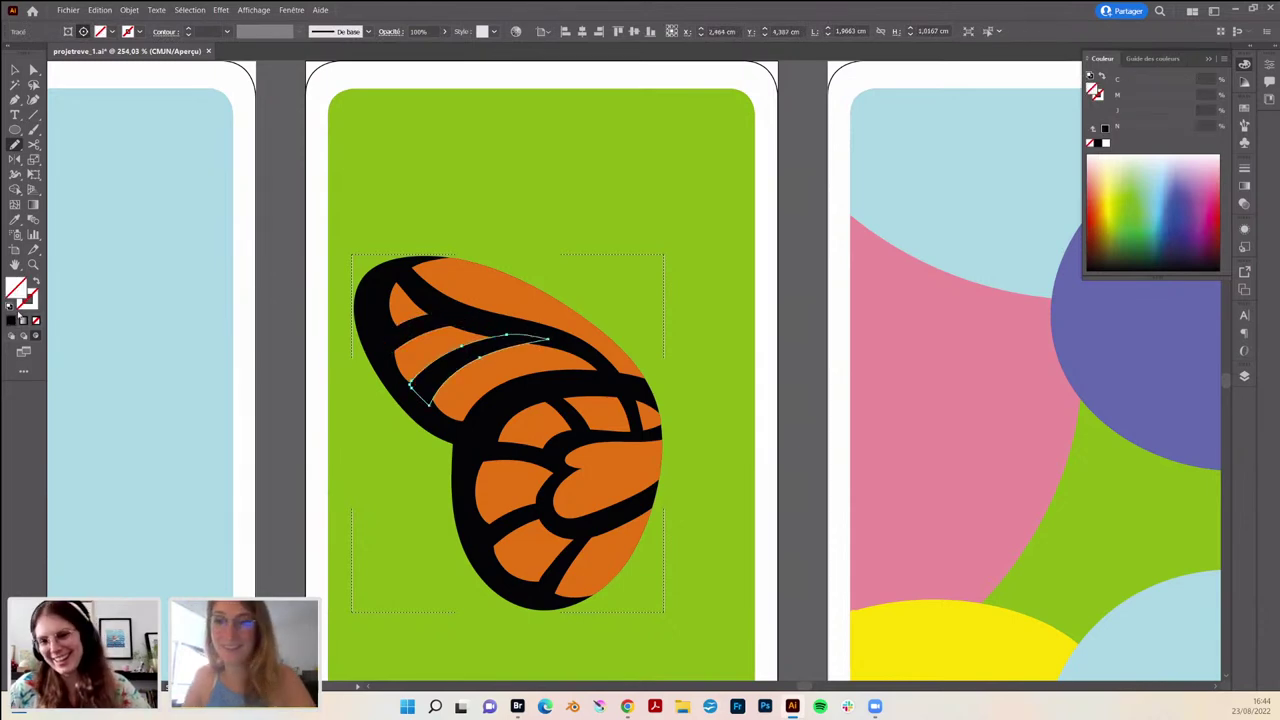
pyautogui.press('v')
pyautogui.click(788, 430)
# - Draw a black stroke across the lower wing and select its inner band
pyautogui.scroll(-1, 780, 435)
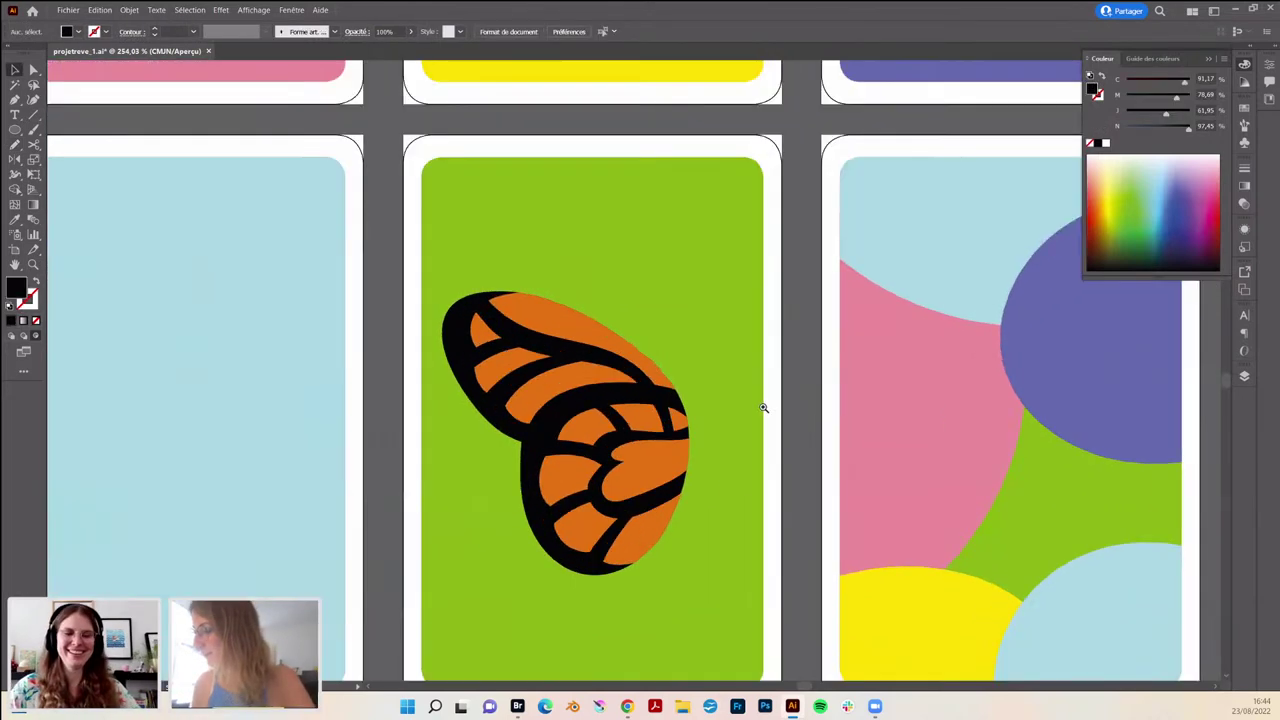
pyautogui.scroll(1, 763, 407)
pyautogui.press('n')
pyautogui.moveTo(468, 545)
pyautogui.mouseDown()
pyautogui.moveTo(543, 510)
pyautogui.moveTo(605, 516)
pyautogui.mouseUp()
pyautogui.press('v')
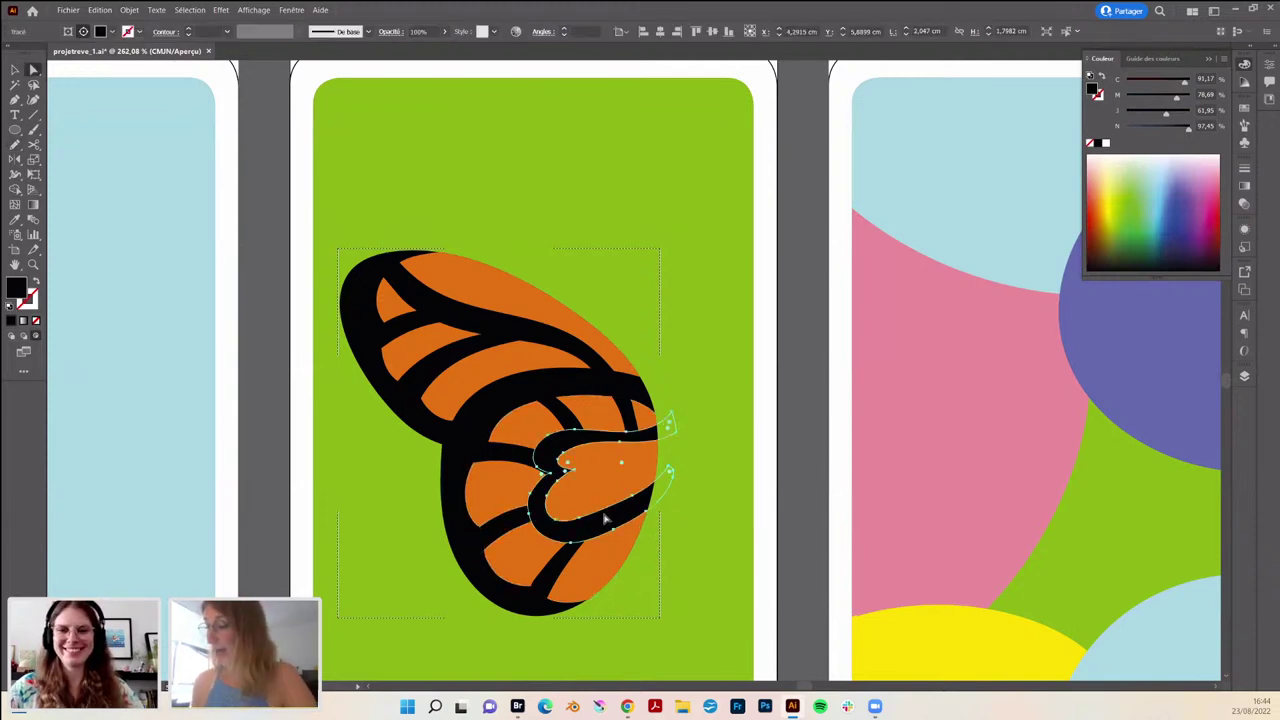
pyautogui.keyDown('shift'); pyautogui.click(605, 517); pyautogui.keyUp('shift')
# - Widen the band around the heart-shaped cell, extending its right end to the wing edge
pyautogui.press('n')
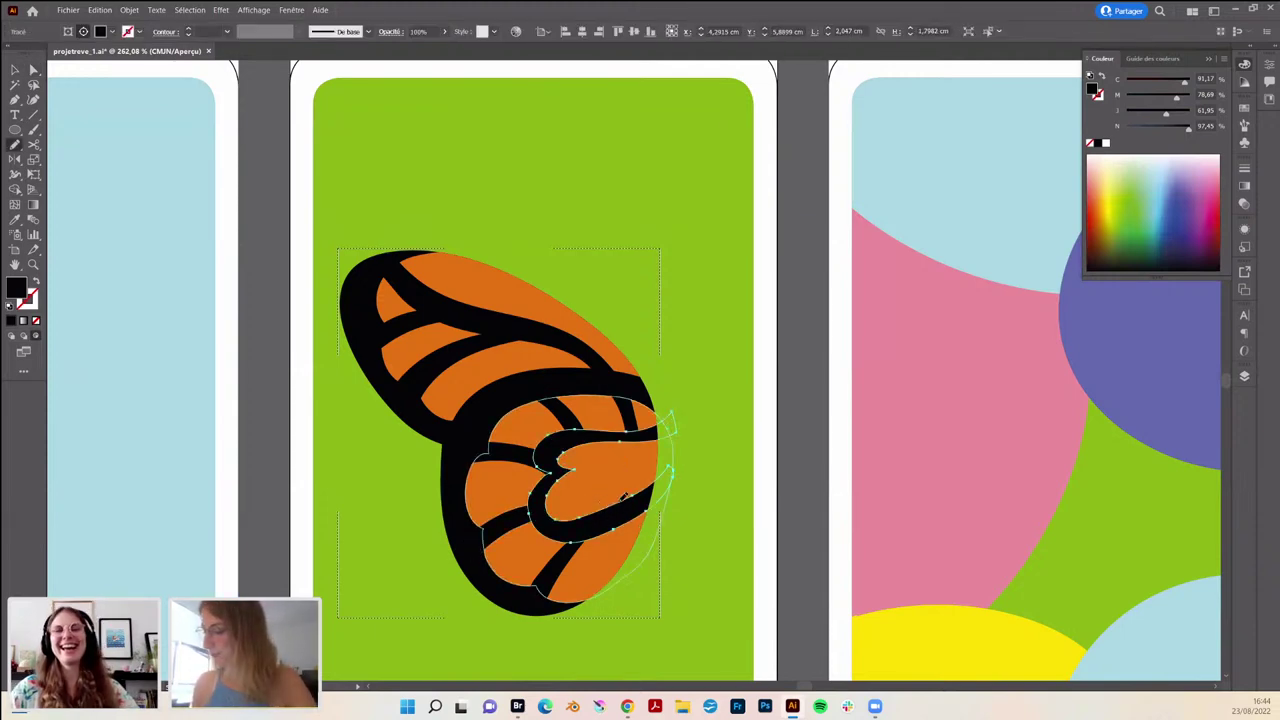
pyautogui.moveTo(604, 505); pyautogui.dragTo(556, 514)
pyautogui.moveTo(566, 461); pyautogui.dragTo(575, 447)
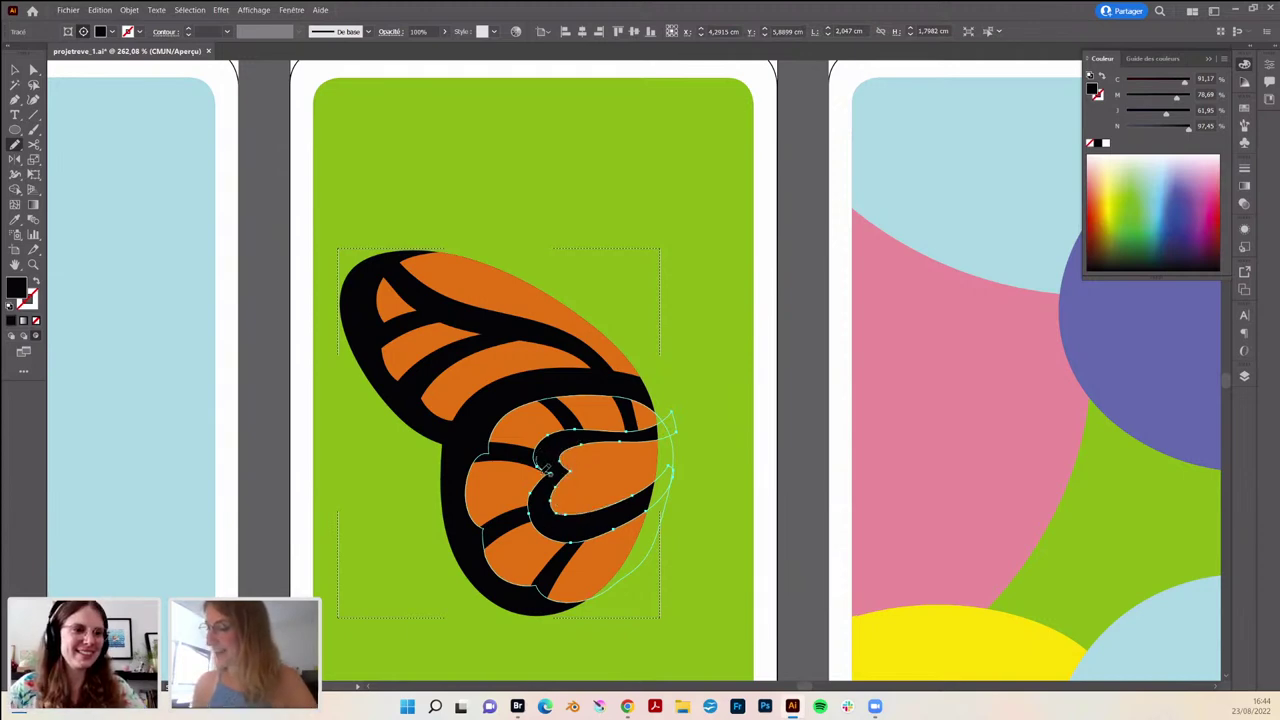
pyautogui.moveTo(545, 468)
pyautogui.mouseDown()
pyautogui.moveTo(543, 484)
pyautogui.moveTo(570, 487)
pyautogui.mouseUp()
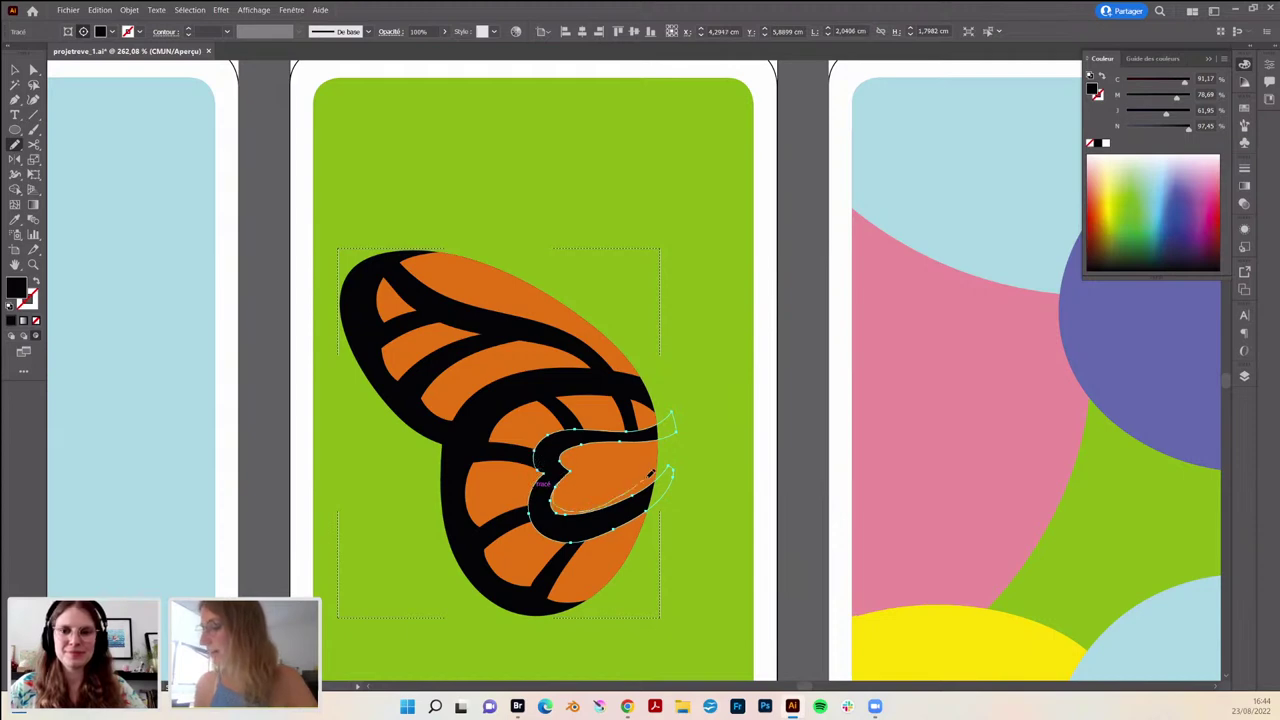
pyautogui.moveTo(681, 471); pyautogui.dragTo(676, 473)
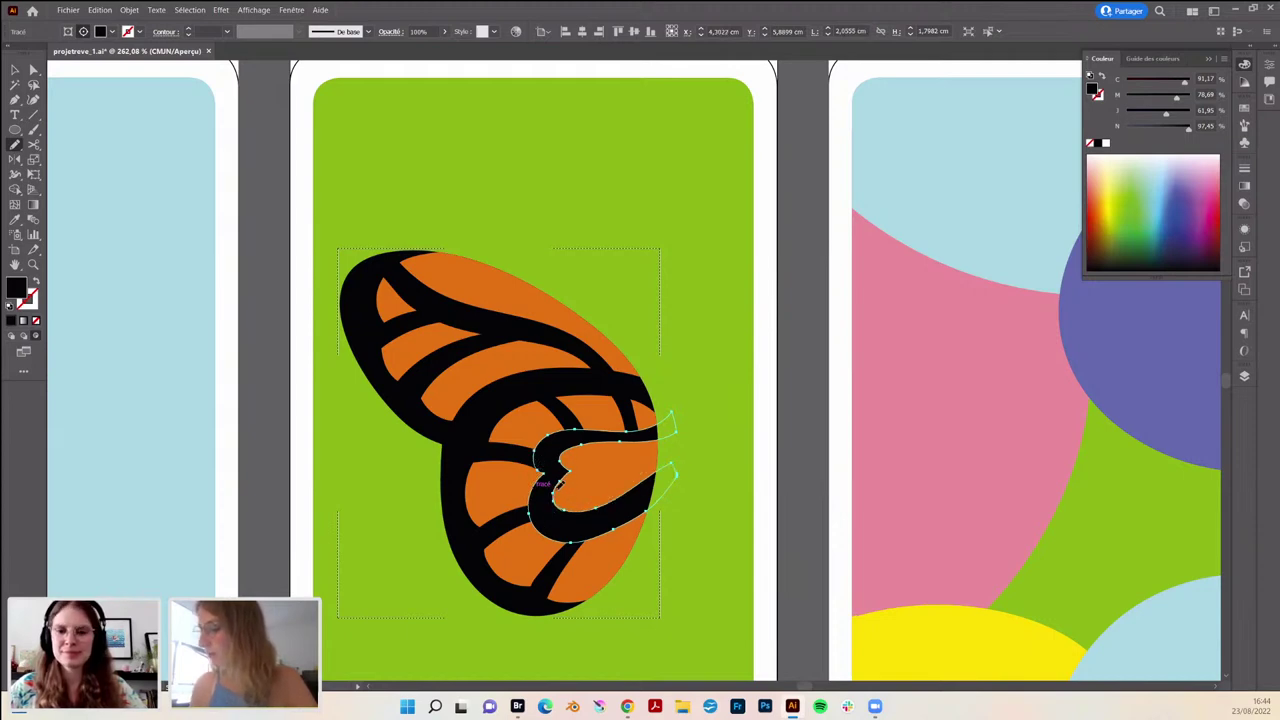
pyautogui.scroll(-5, 702, 443)
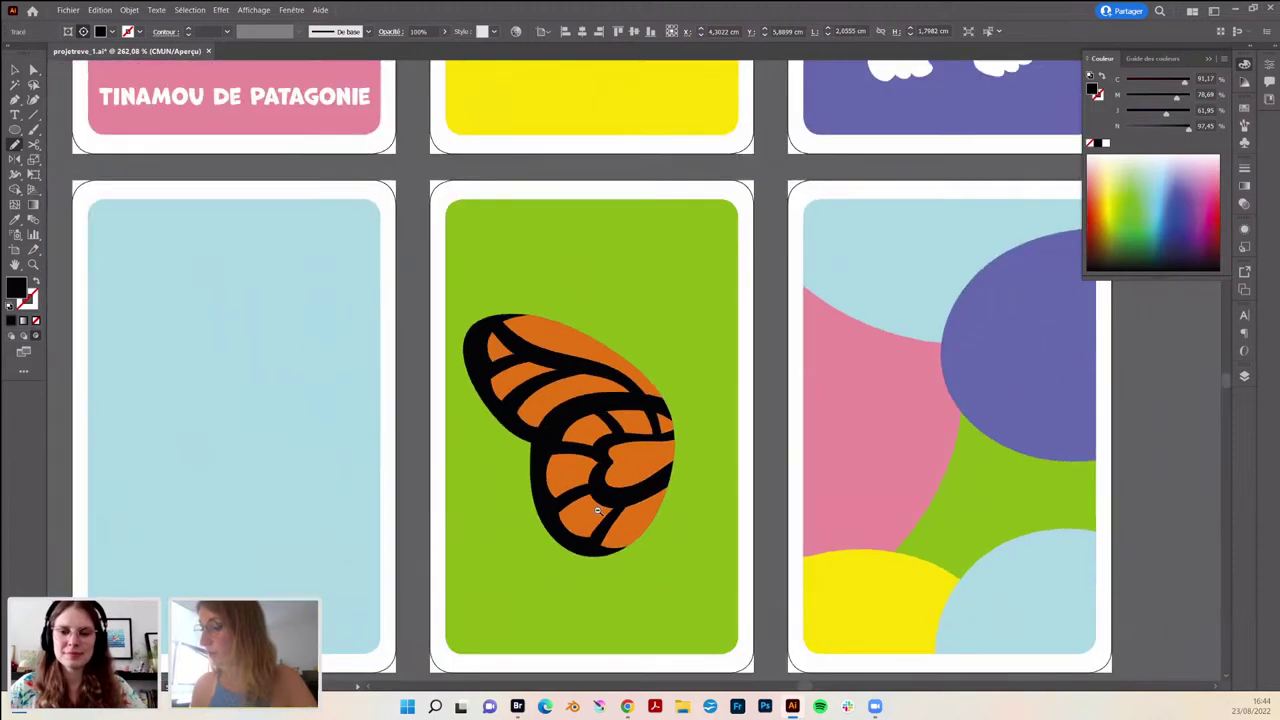
pyautogui.scroll(4, 667, 388)
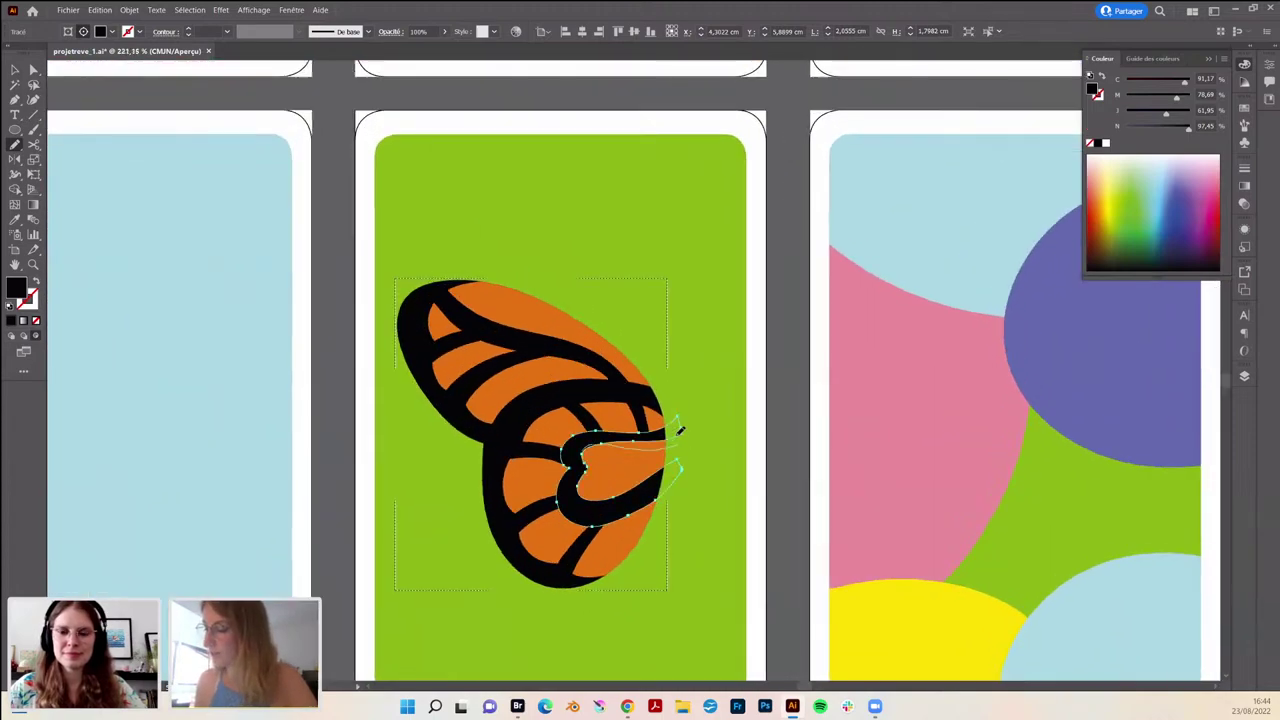
pyautogui.scroll(-1, 680, 430)
pyautogui.scroll(-3, 640, 450)
pyautogui.scroll(2, 600, 486)
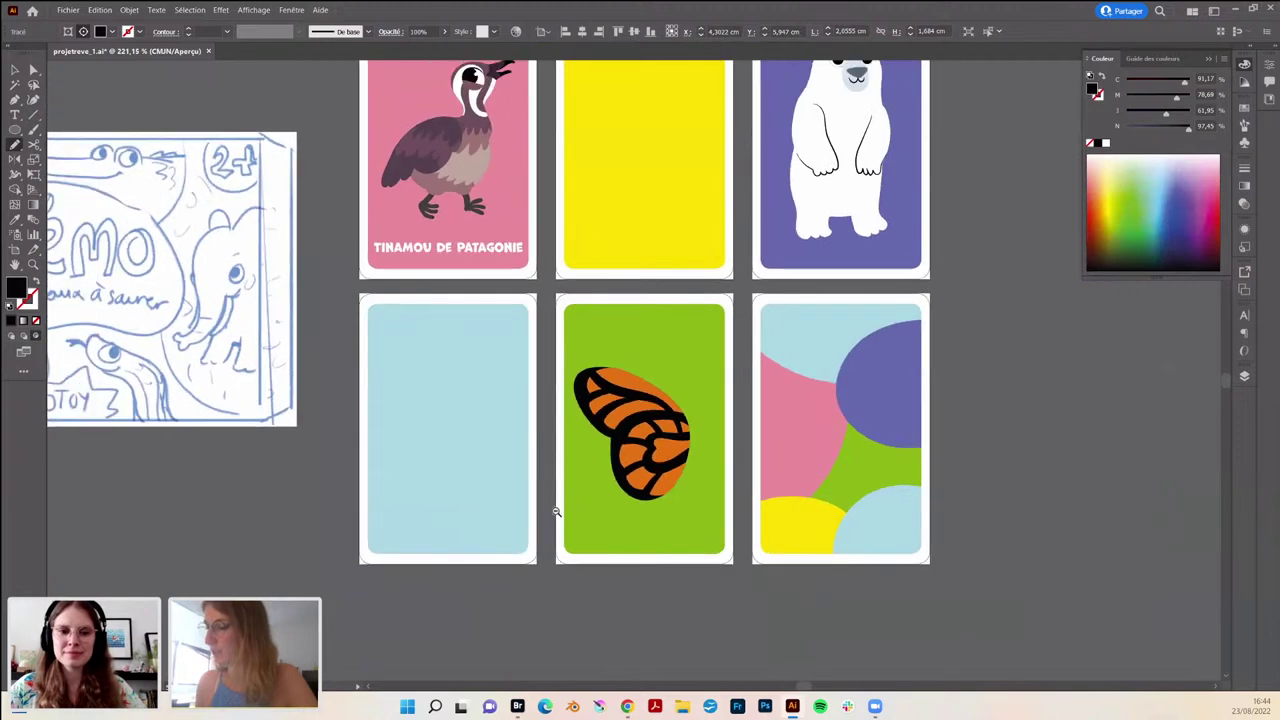
pyautogui.scroll(2, 700, 435)
pyautogui.scroll(1, 700, 435)
pyautogui.press('v')
pyautogui.click(675, 445)
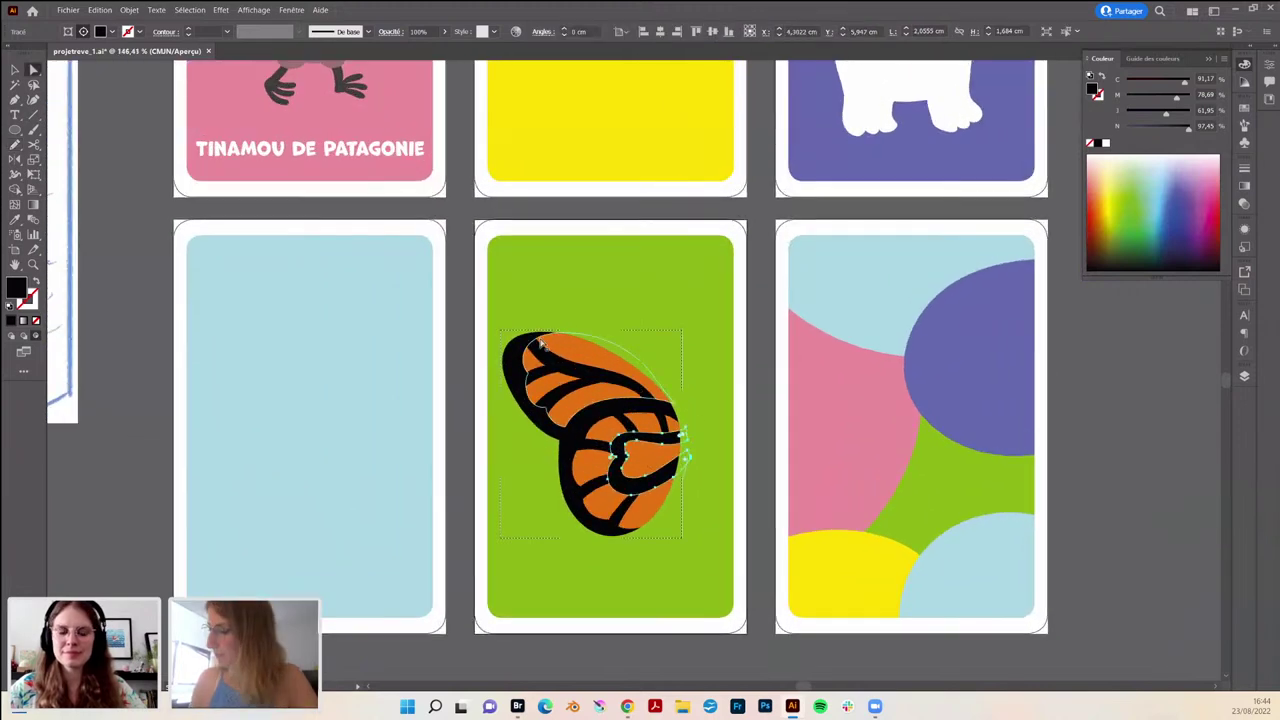
# - Direct-select the upper orange wing area and retrace its top edge
pyautogui.press('a')
pyautogui.click(540, 345)
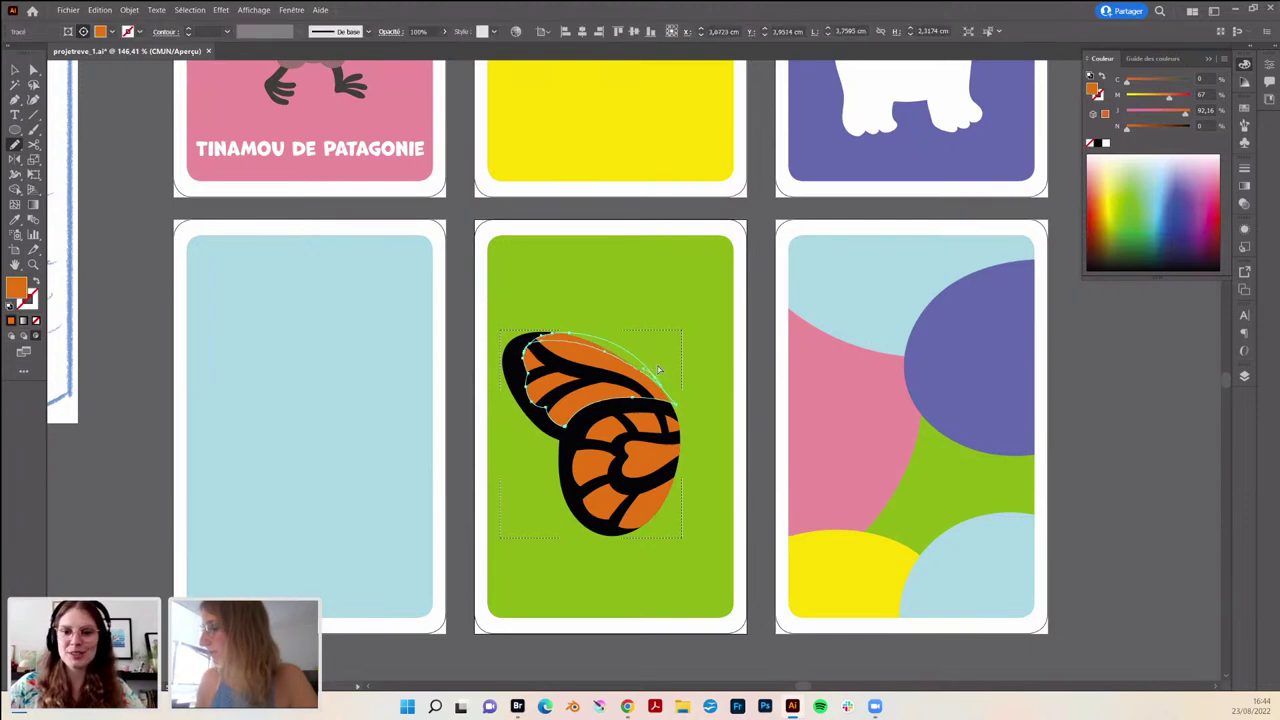
pyautogui.moveTo(648, 362); pyautogui.dragTo(527, 351)
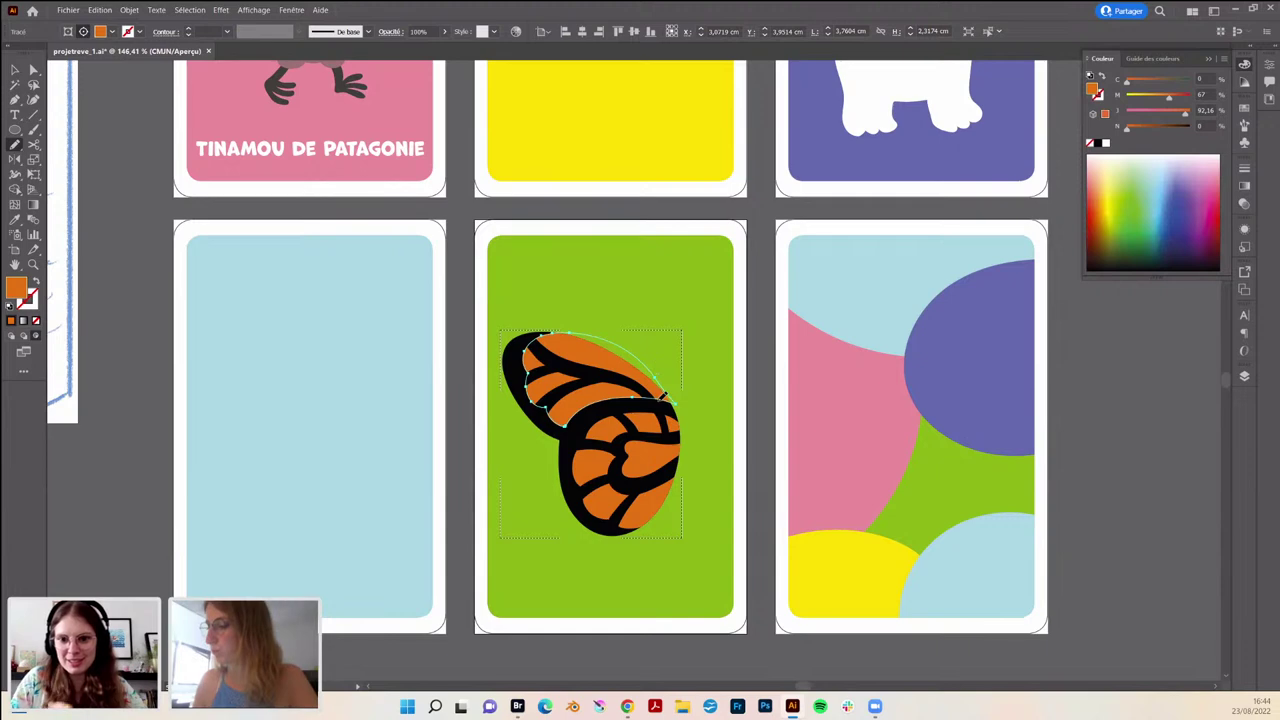
# - Zoom in and redraw the orange upper edge toward the tip along the black rim
pyautogui.moveTo(675, 385); pyautogui.dragTo(342, 430)
pyautogui.scroll(3, 300, 366)
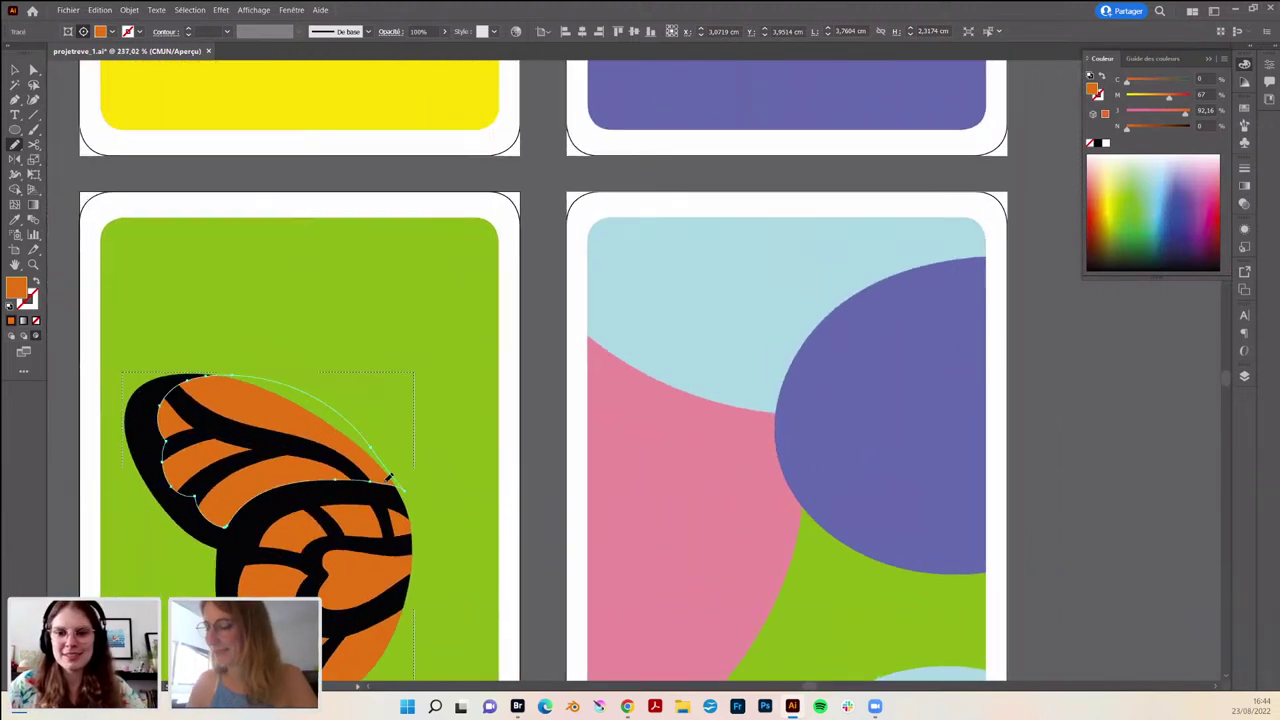
pyautogui.moveTo(388, 476); pyautogui.dragTo(364, 450)
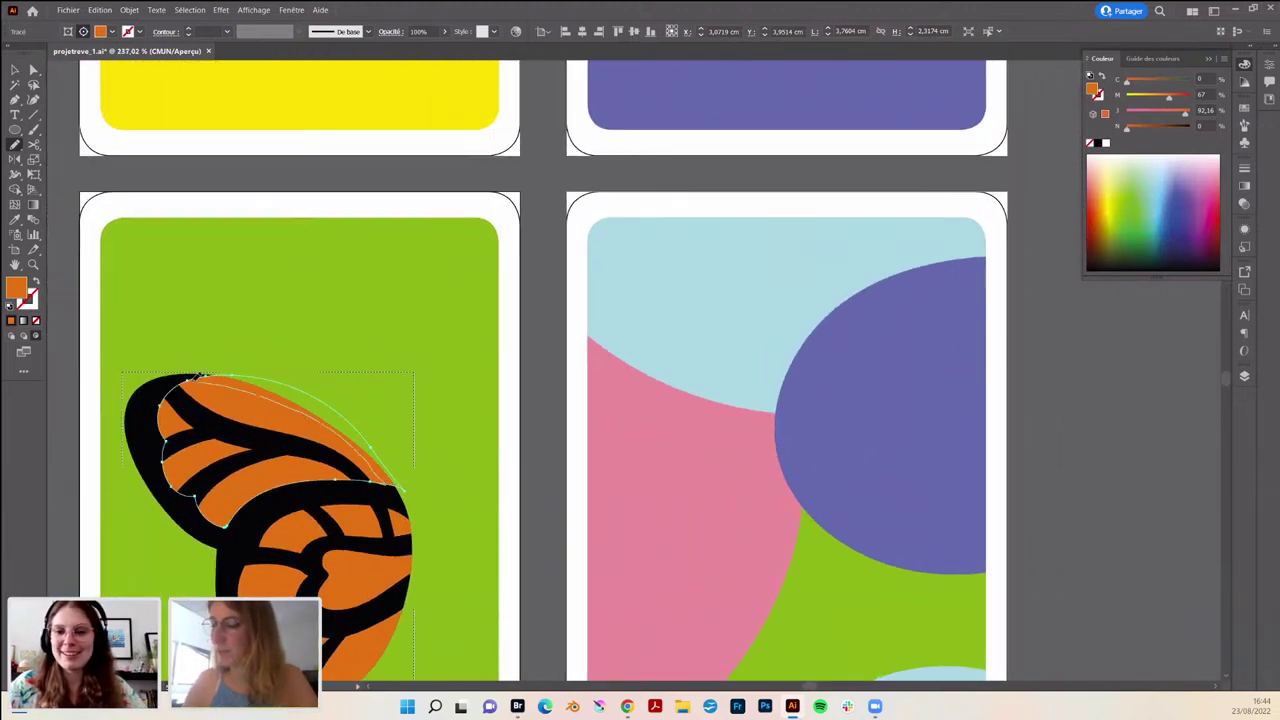
pyautogui.moveTo(197, 377); pyautogui.dragTo(186, 366)
pyautogui.moveTo(273, 402); pyautogui.dragTo(352, 465)
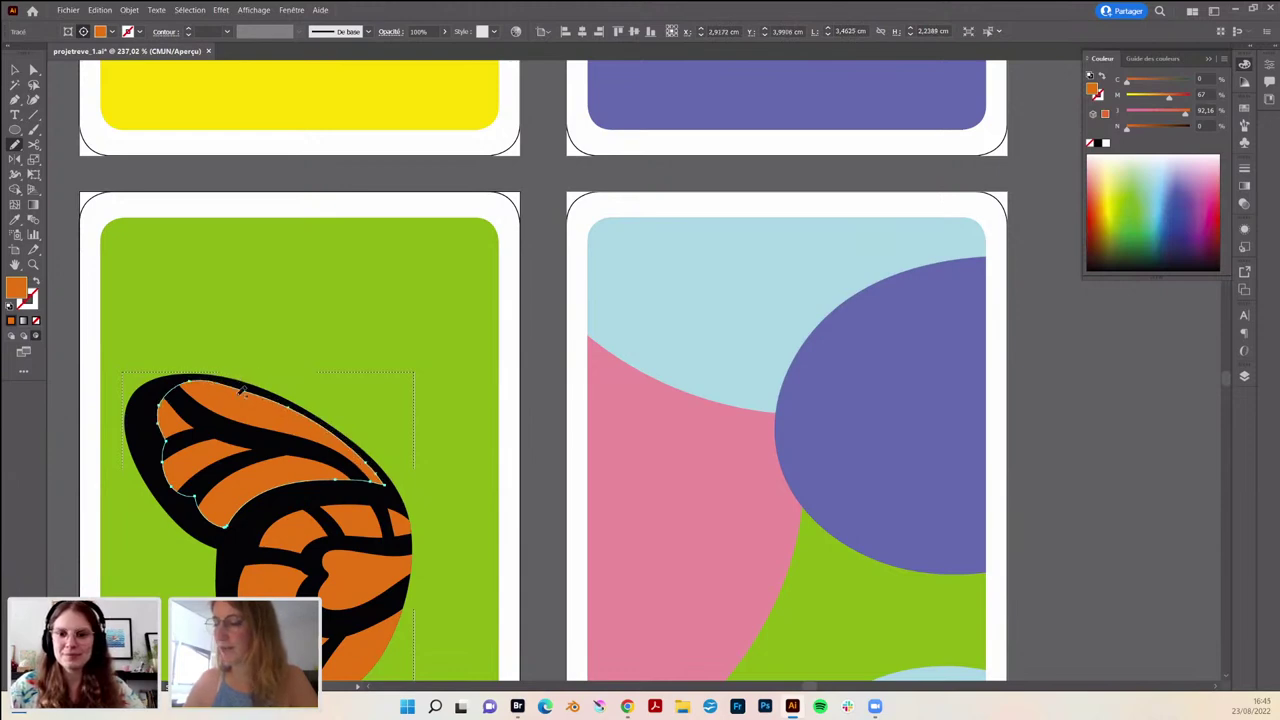
pyautogui.moveTo(175, 385); pyautogui.dragTo(375, 488)
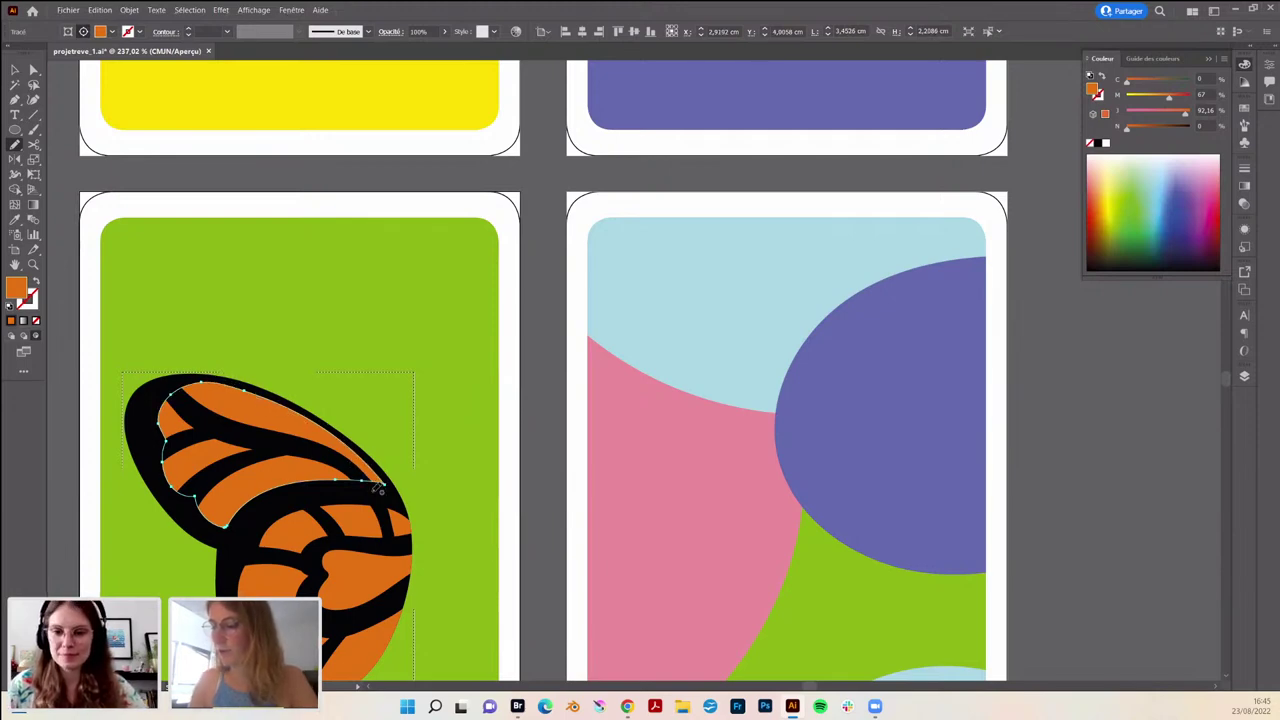
pyautogui.click(15, 70)
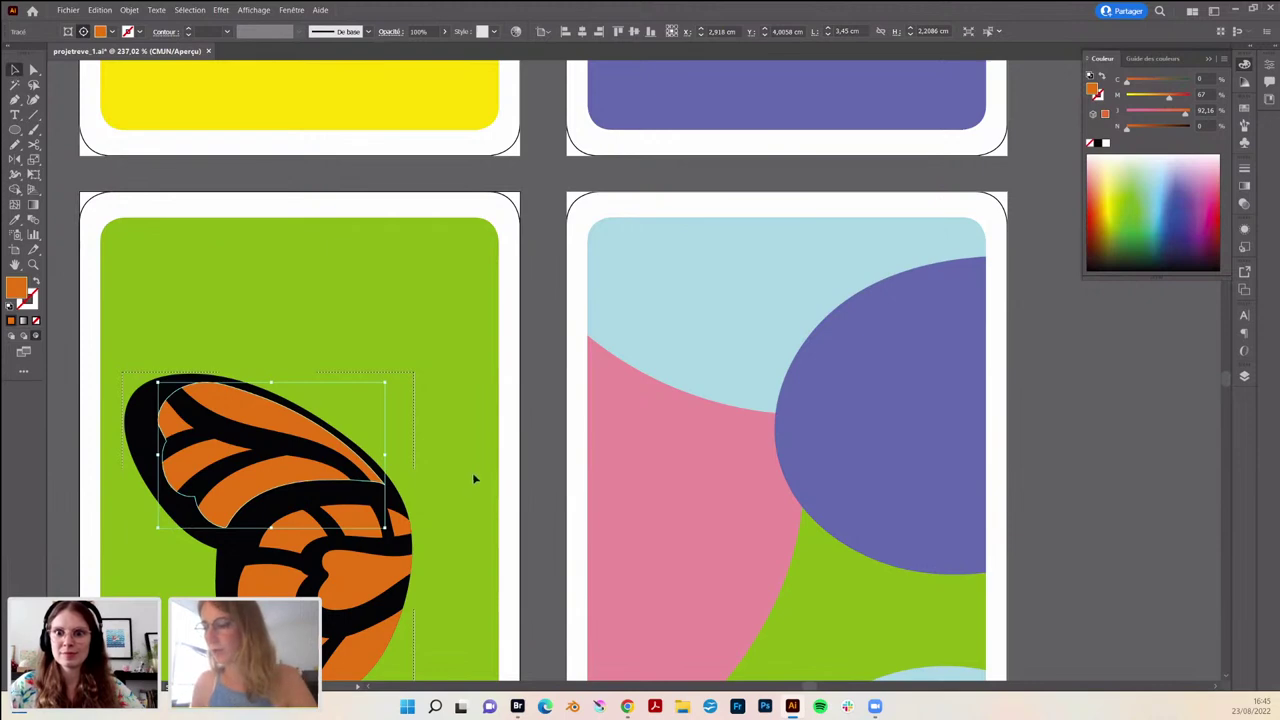
pyautogui.click(545, 465)
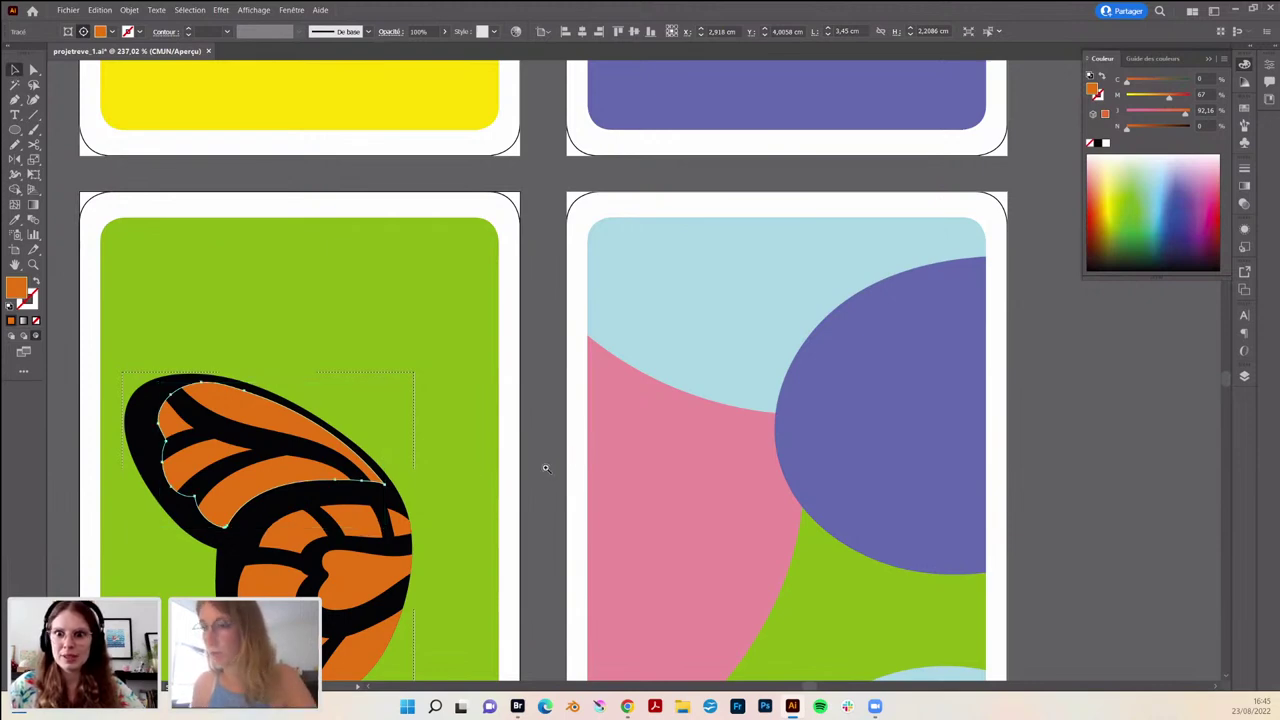
pyautogui.scroll(-2, 545, 465)
pyautogui.scroll(-3, 508, 488)
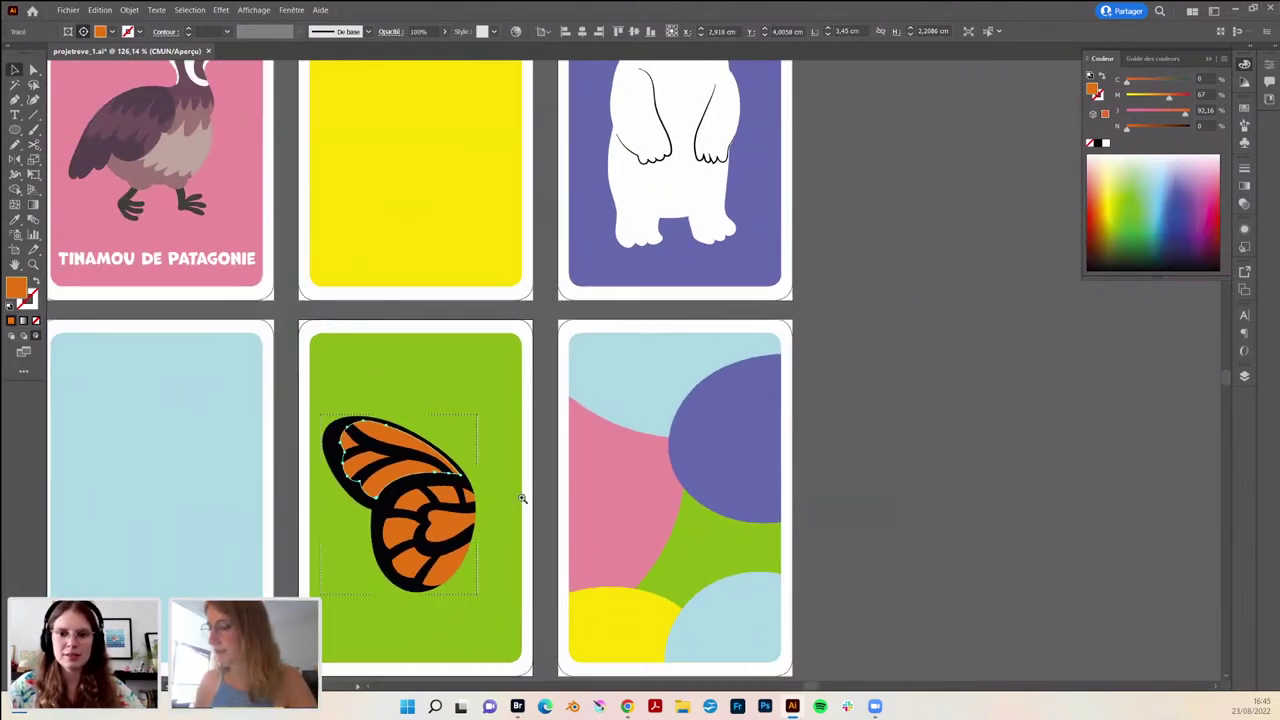
# - Rotate the butterfly to a more upright angle on the green card and show the Layers panel
pyautogui.click(537, 543)
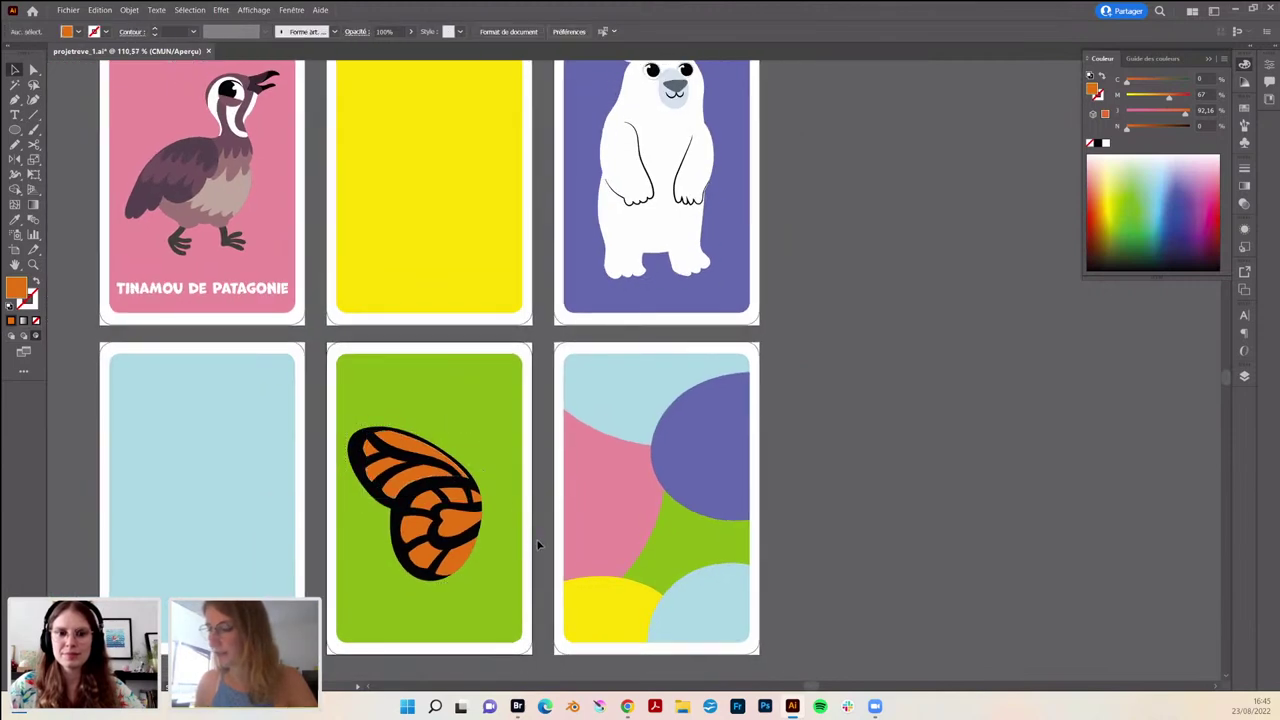
pyautogui.click(408, 546)
pyautogui.moveTo(490, 590)
pyautogui.mouseDown()
pyautogui.moveTo(418, 580)
pyautogui.moveTo(476, 481)
pyautogui.mouseUp()
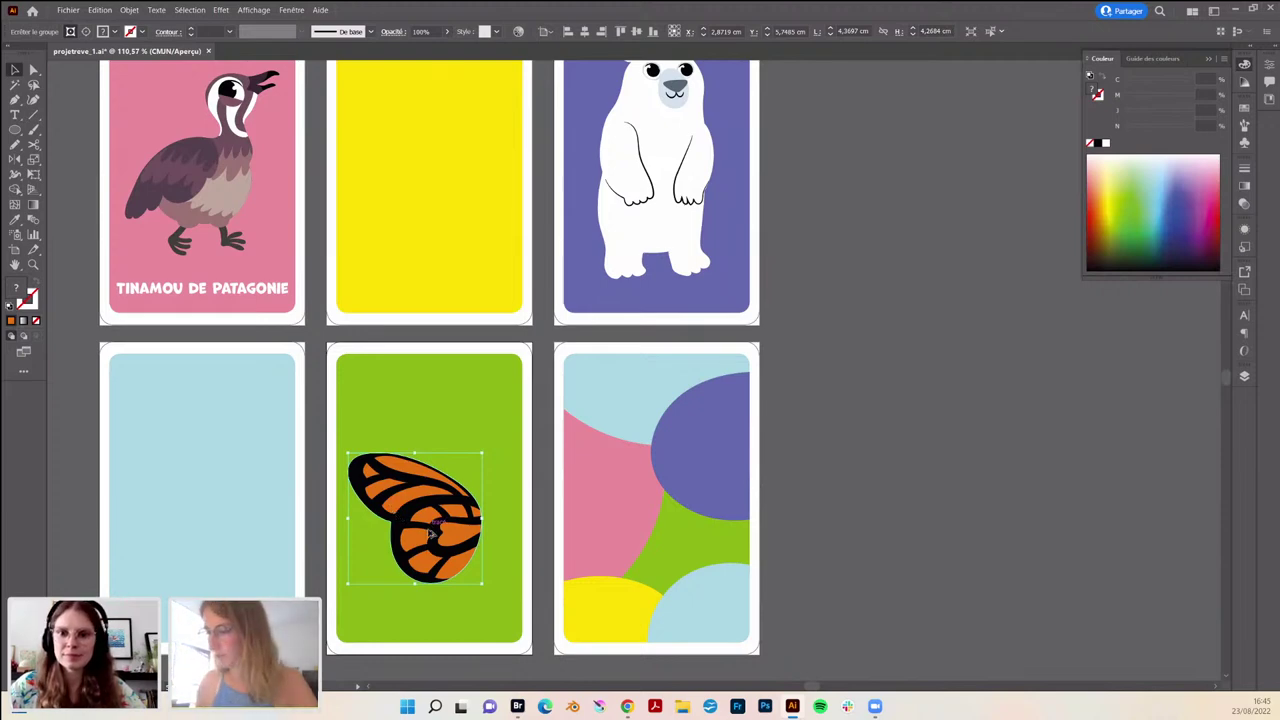
pyautogui.moveTo(446, 497)
pyautogui.mouseDown()
pyautogui.moveTo(463, 535)
pyautogui.moveTo(524, 531)
pyautogui.mouseUp()
pyautogui.moveTo(456, 640)
pyautogui.mouseDown()
pyautogui.moveTo(521, 628)
pyautogui.moveTo(517, 566)
pyautogui.mouseUp()
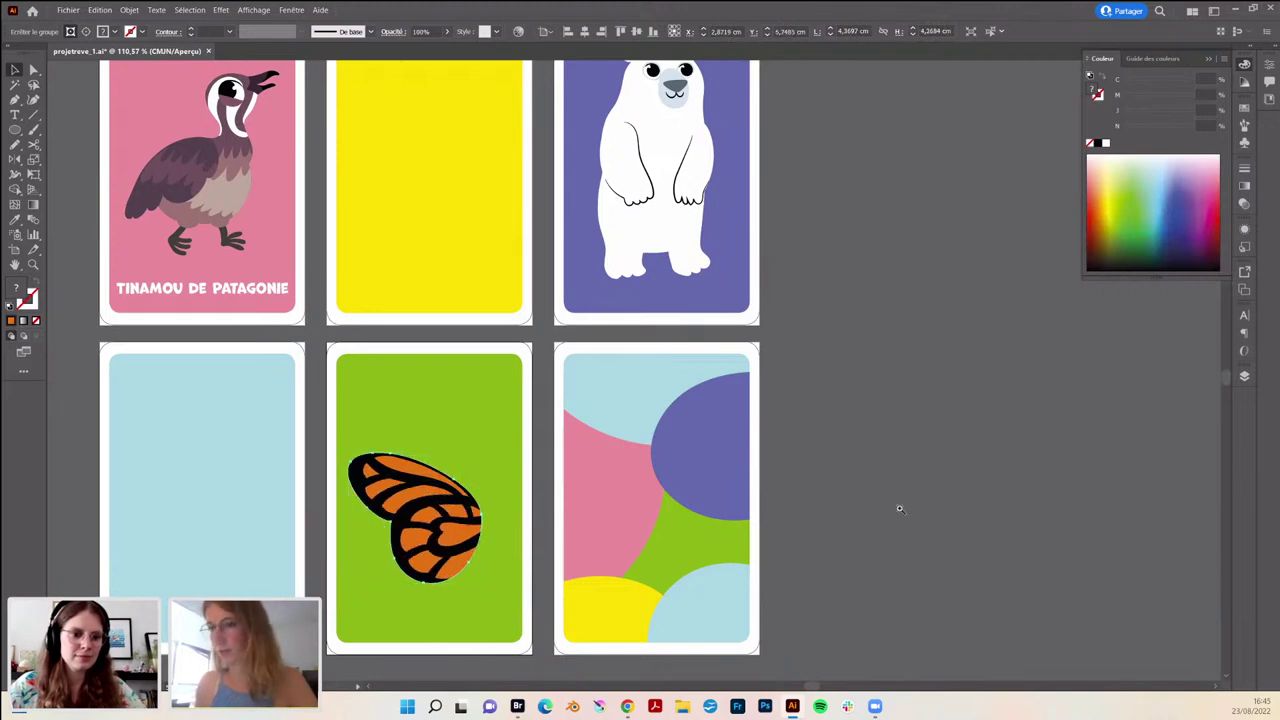
pyautogui.scroll(-5, 899, 509)
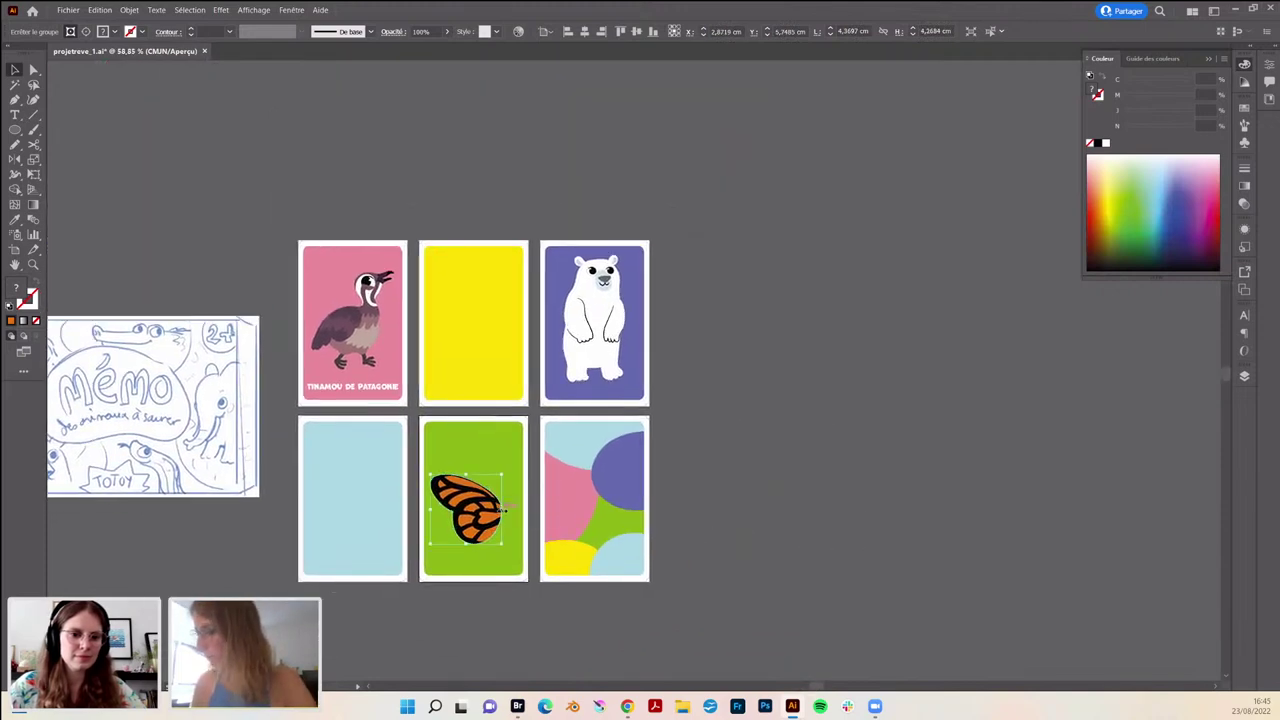
pyautogui.moveTo(503, 510); pyautogui.dragTo(505, 515)
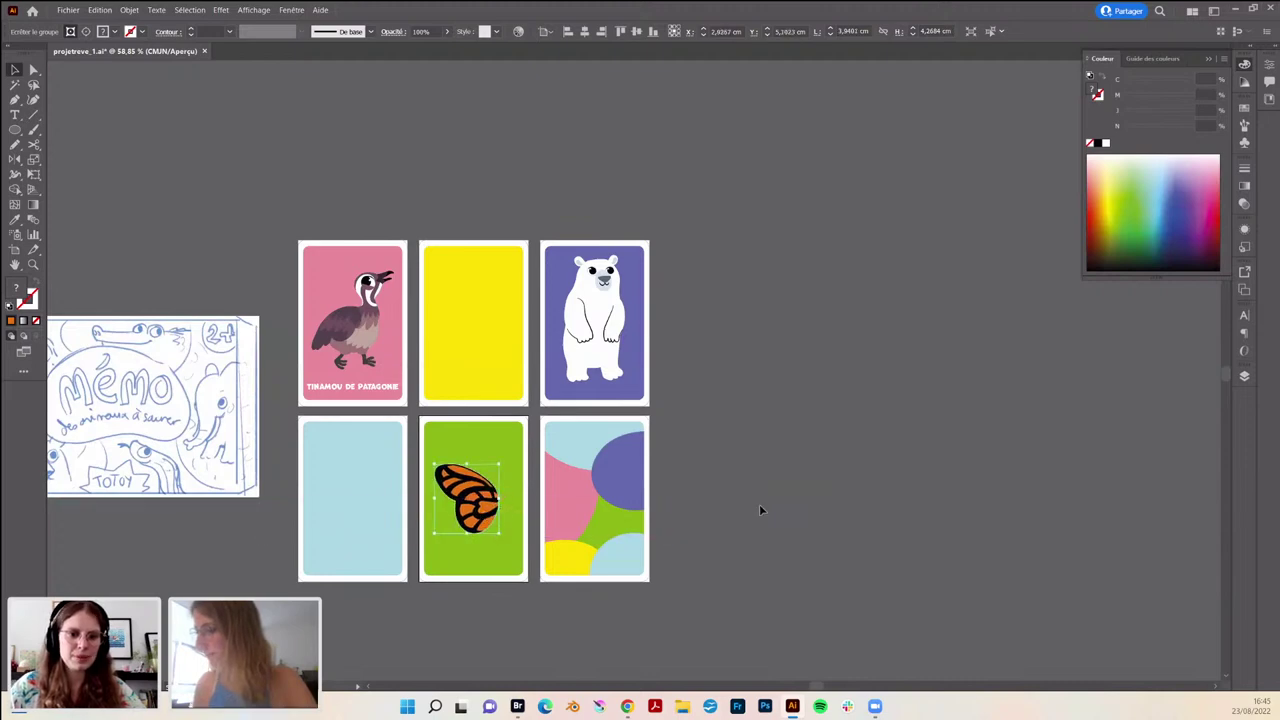
pyautogui.click(760, 510)
pyautogui.click(1244, 377)
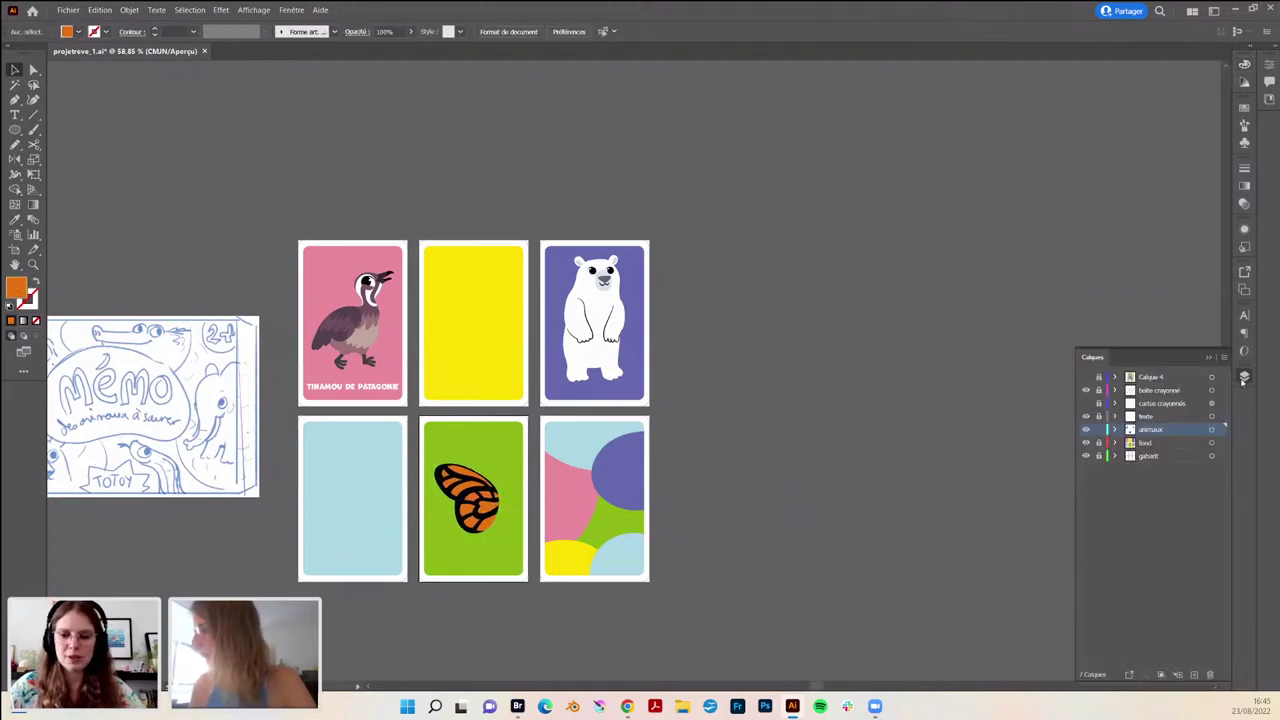
# - Unlock the fond layer and select two wing stripes, then the green card background
pyautogui.click(1098, 443)
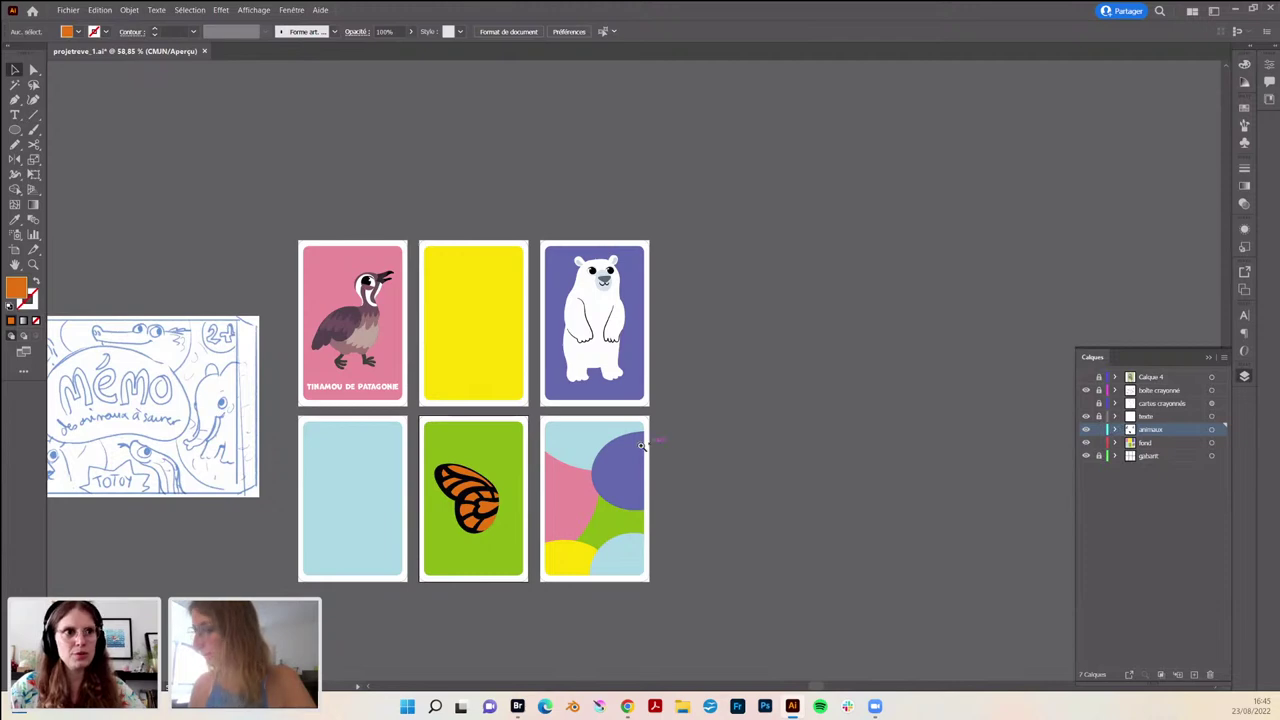
pyautogui.scroll(5, 641, 446)
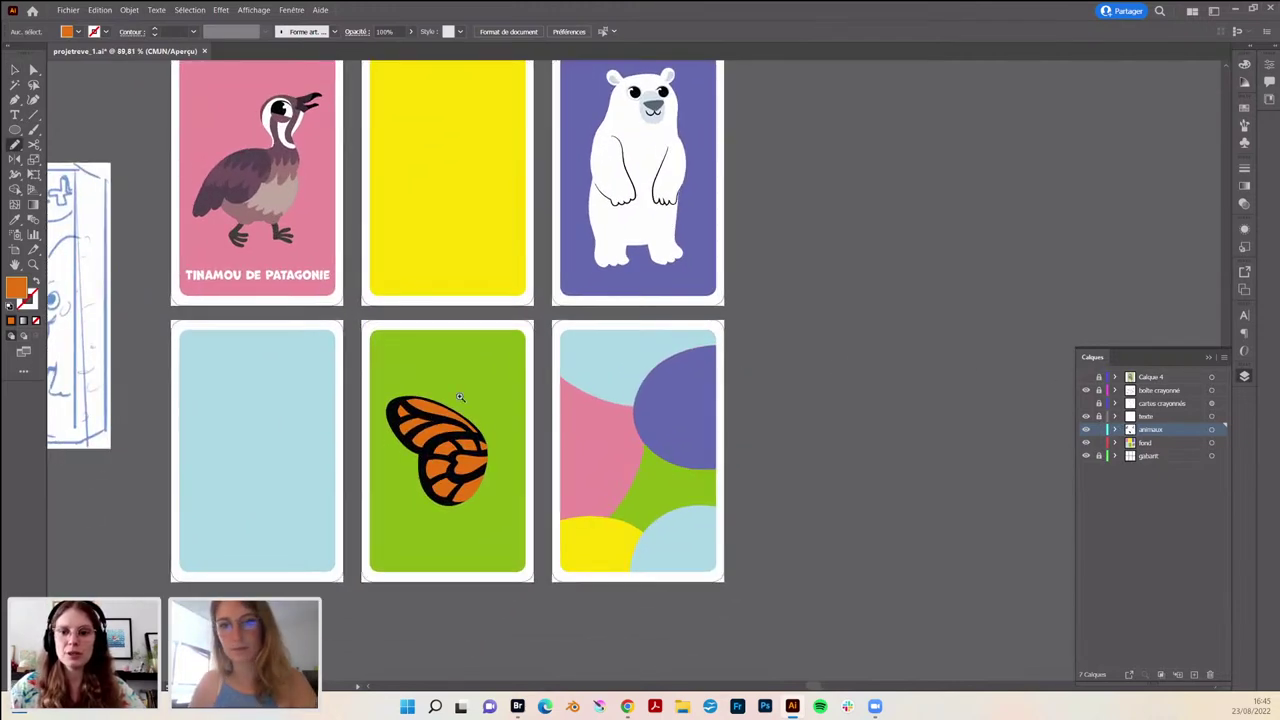
pyautogui.scroll(6, 430, 450)
pyautogui.click(560, 254)
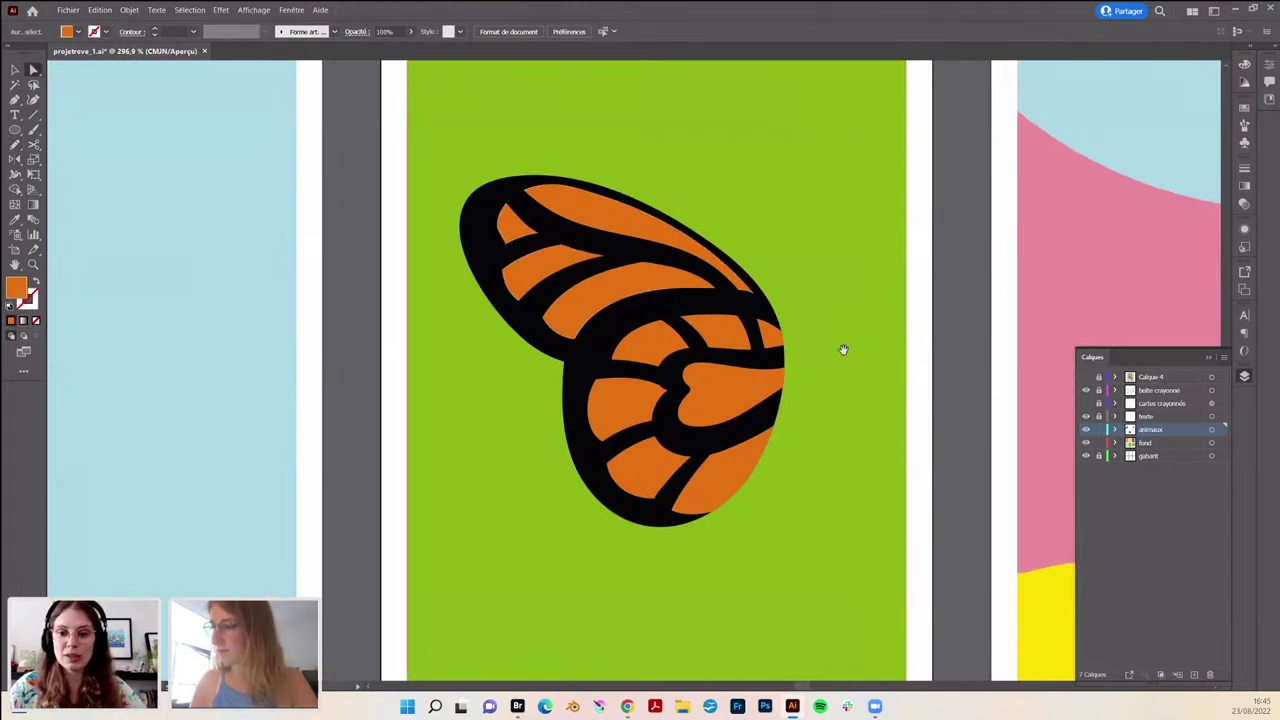
pyautogui.hscroll(5, 843, 349)
pyautogui.keyDown('shift'); pyautogui.click(388, 355); pyautogui.keyUp('shift')
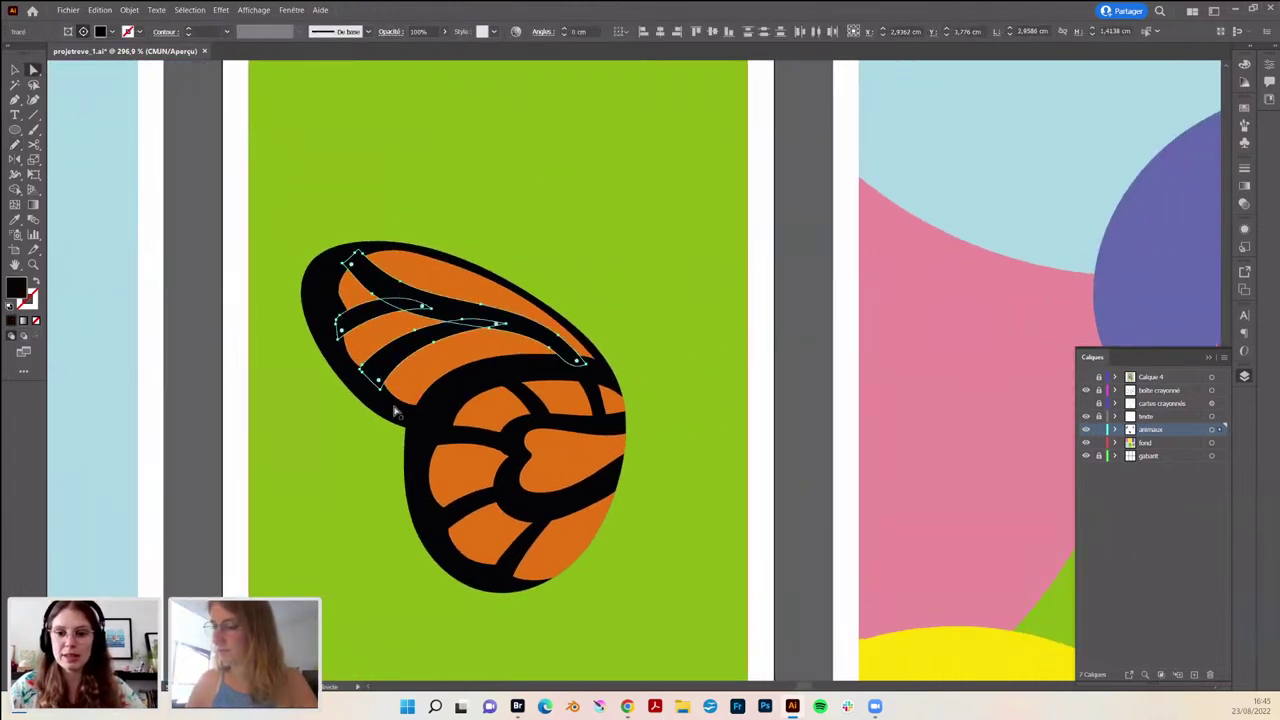
pyautogui.click(455, 418)
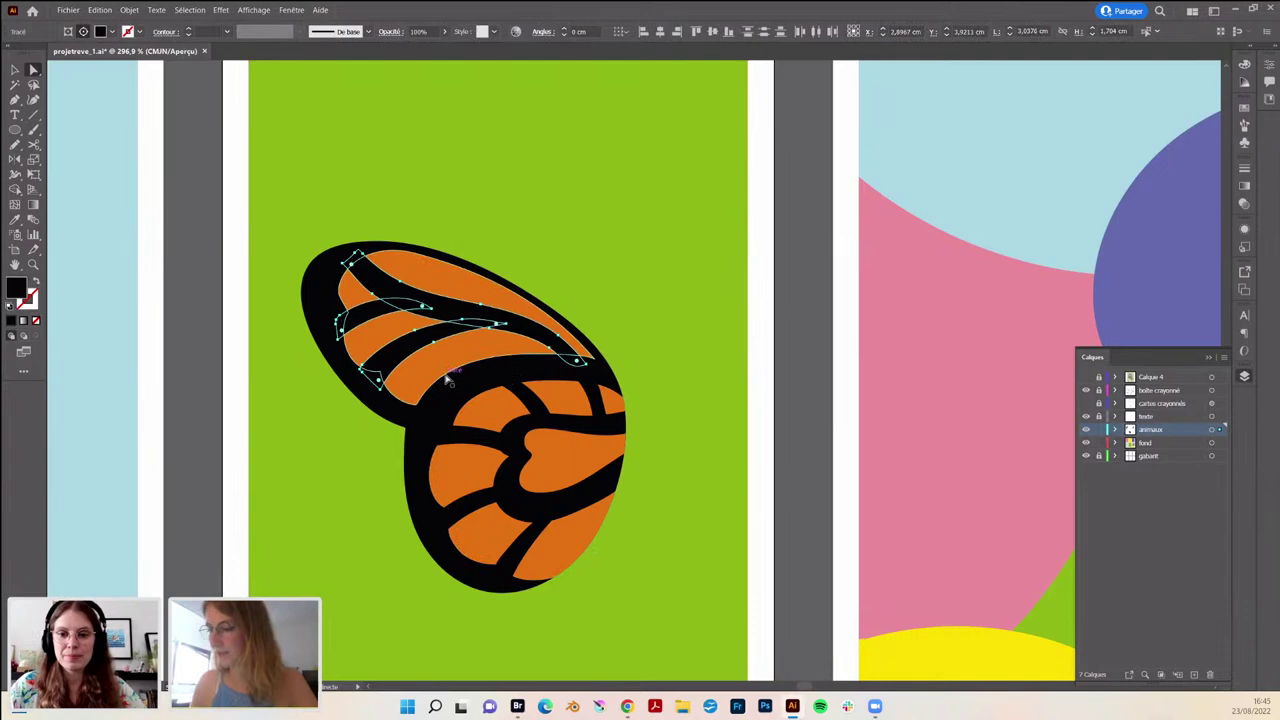
# - Zoom out and pan until the whole six-card grid is visible
pyautogui.scroll(-5, 480, 415)
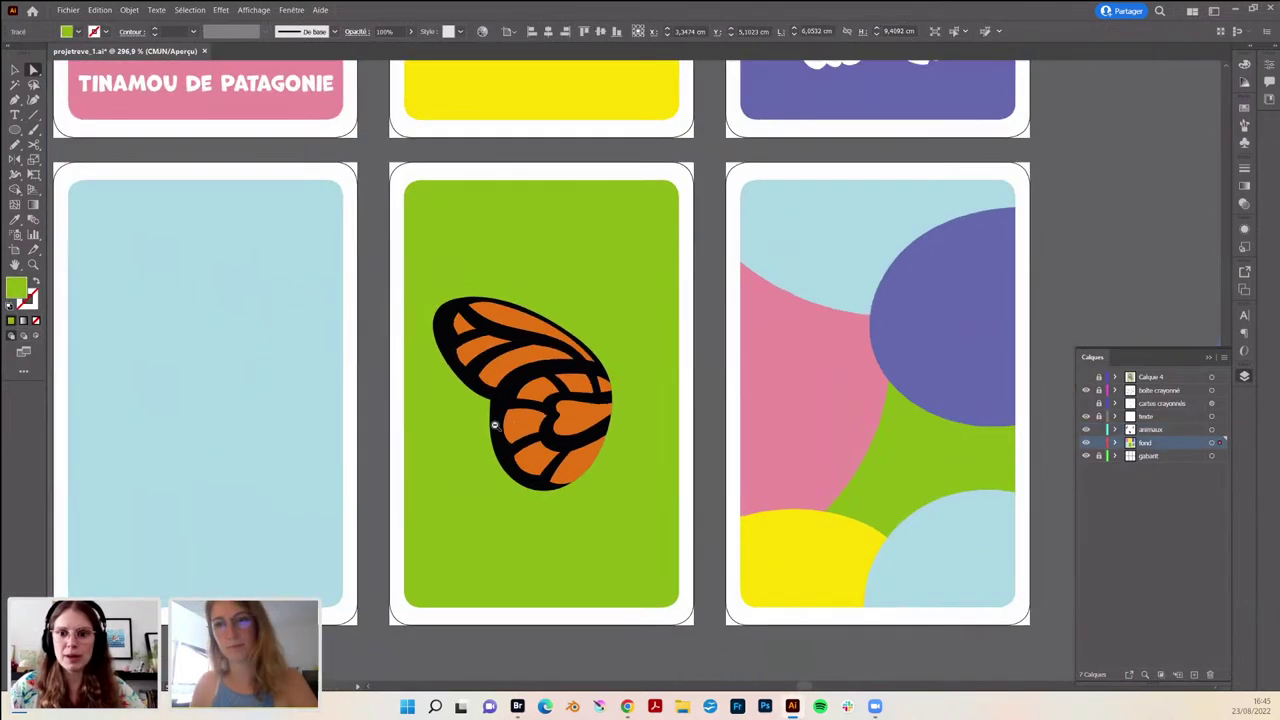
pyautogui.moveTo(686, 440); pyautogui.dragTo(502, 486)
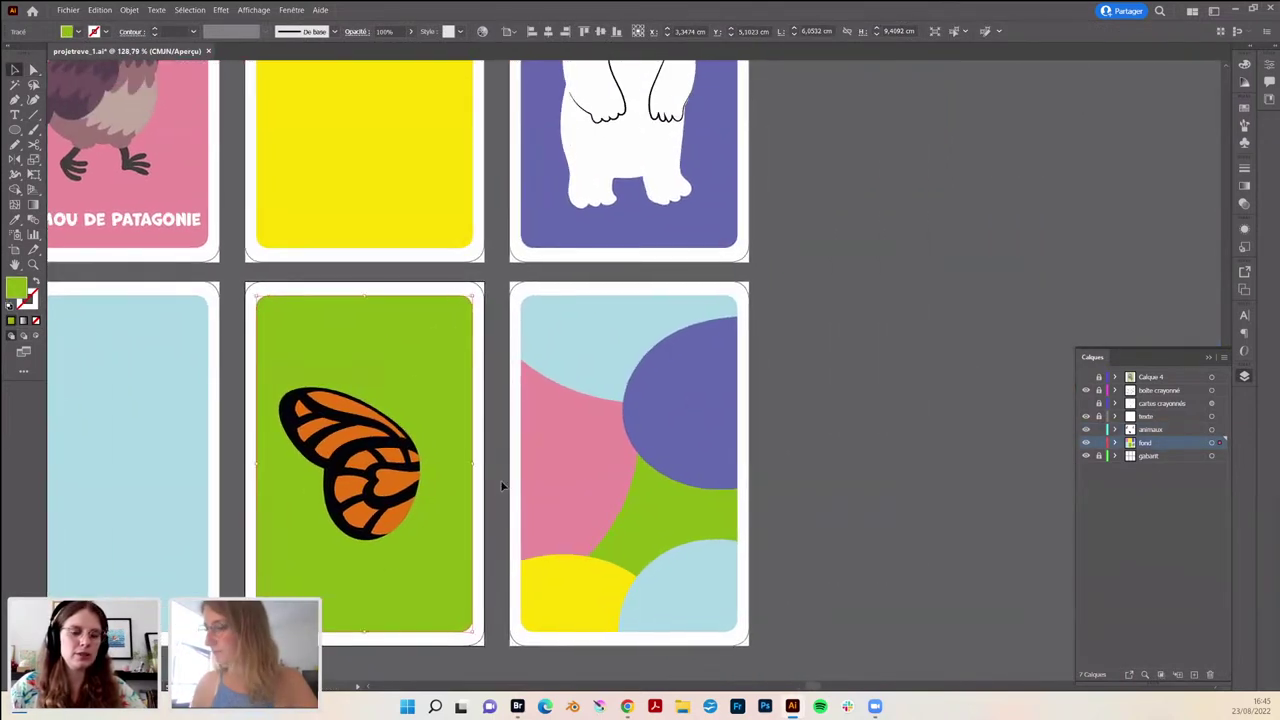
pyautogui.click(500, 486)
pyautogui.scroll(-2, 500, 486)
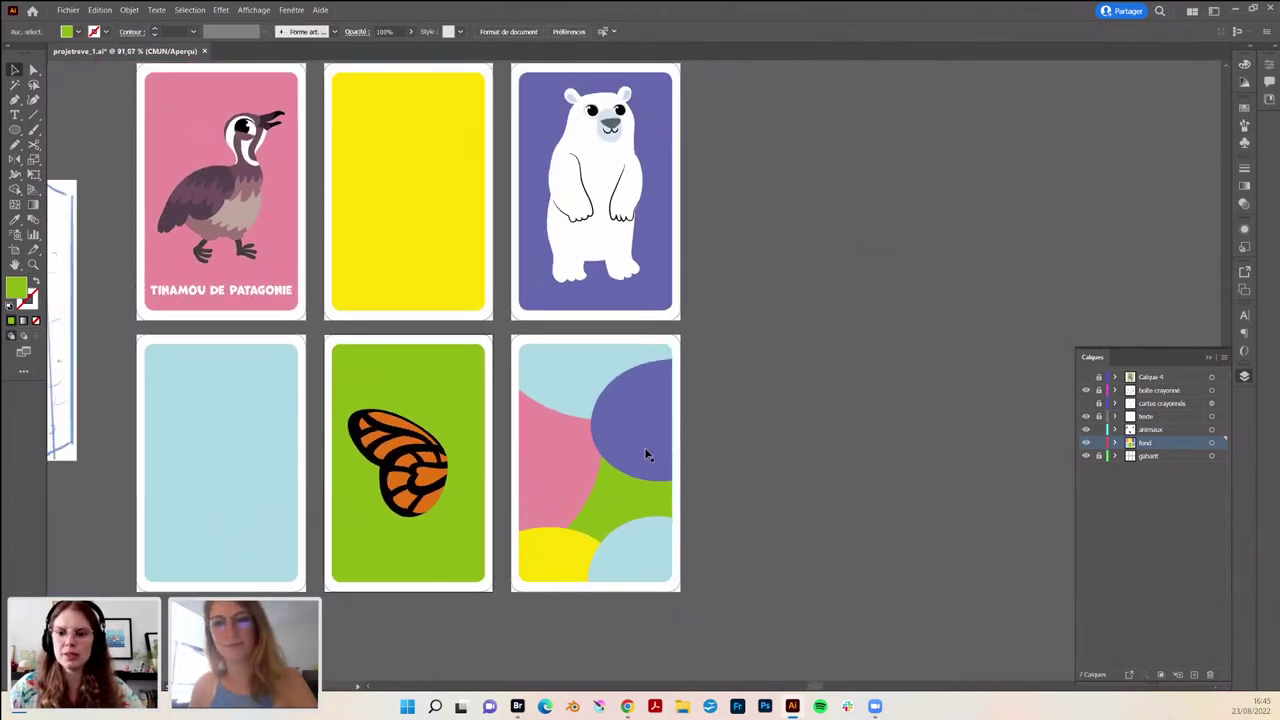
# - Pan the view to show the Mémo sketch beside the six cards
pyautogui.moveTo(747, 387); pyautogui.dragTo(739, 400)
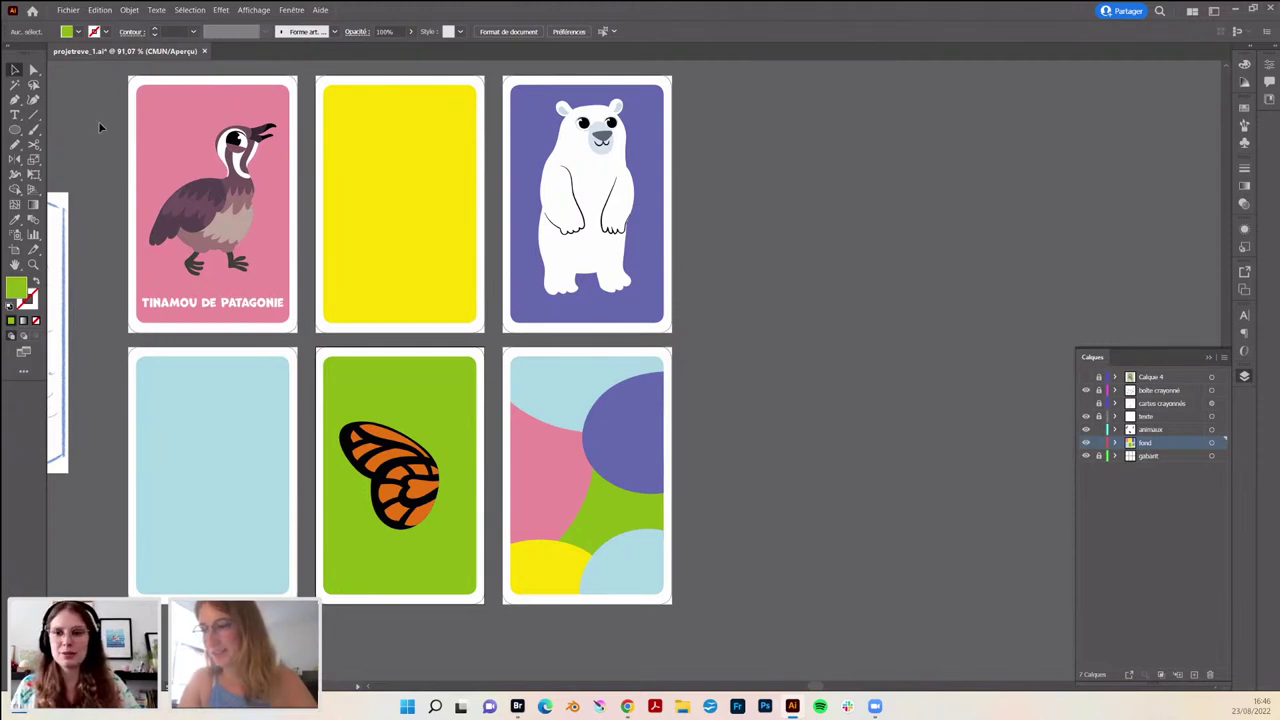
pyautogui.moveTo(806, 358)
pyautogui.mouseDown()
pyautogui.moveTo(820, 386)
pyautogui.moveTo(776, 401)
pyautogui.moveTo(837, 420)
pyautogui.moveTo(897, 406)
pyautogui.moveTo(939, 359)
pyautogui.mouseUp()
pyautogui.moveTo(910, 405); pyautogui.dragTo(881, 418)
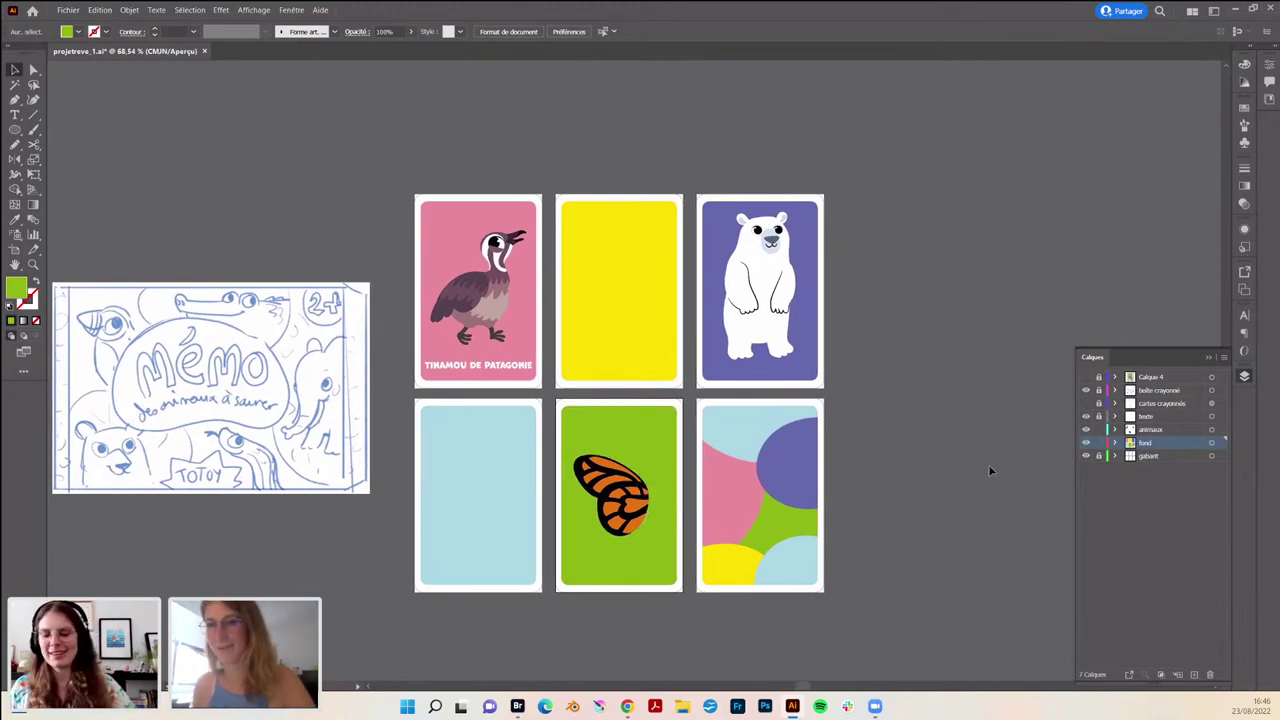
pyautogui.moveTo(980, 514); pyautogui.dragTo(957, 511)
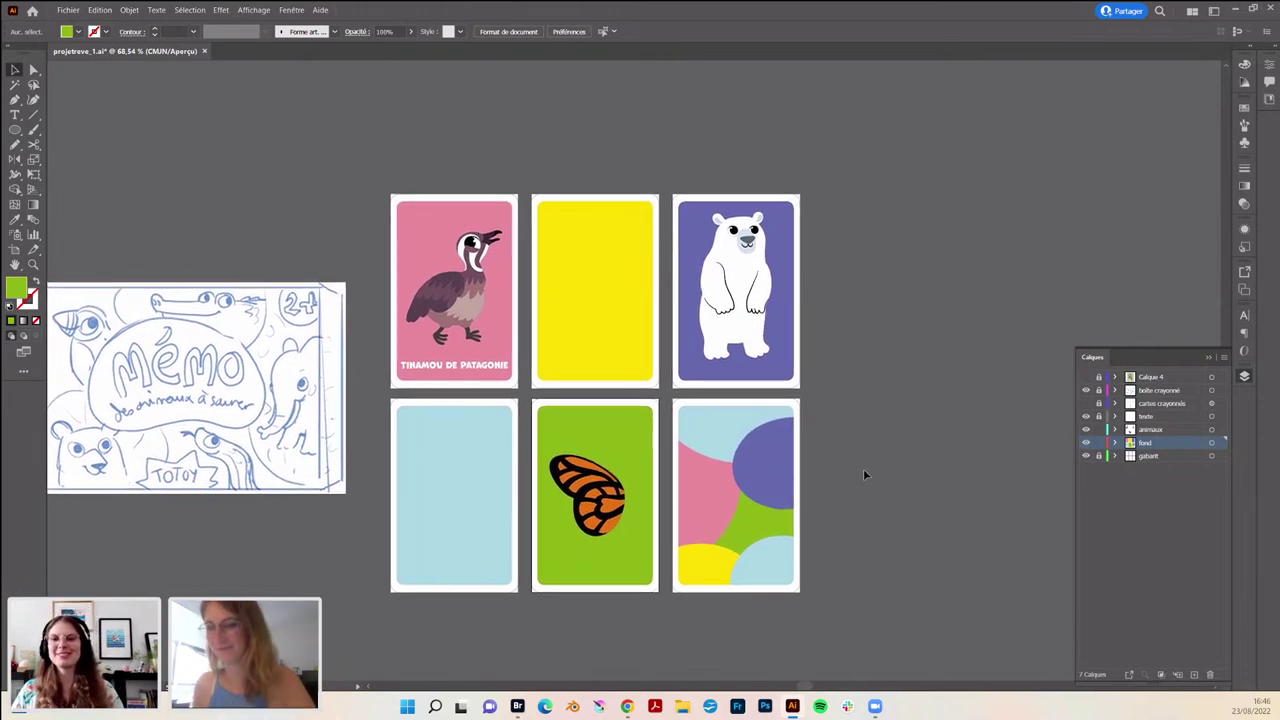
pyautogui.moveTo(809, 543); pyautogui.dragTo(846, 498)
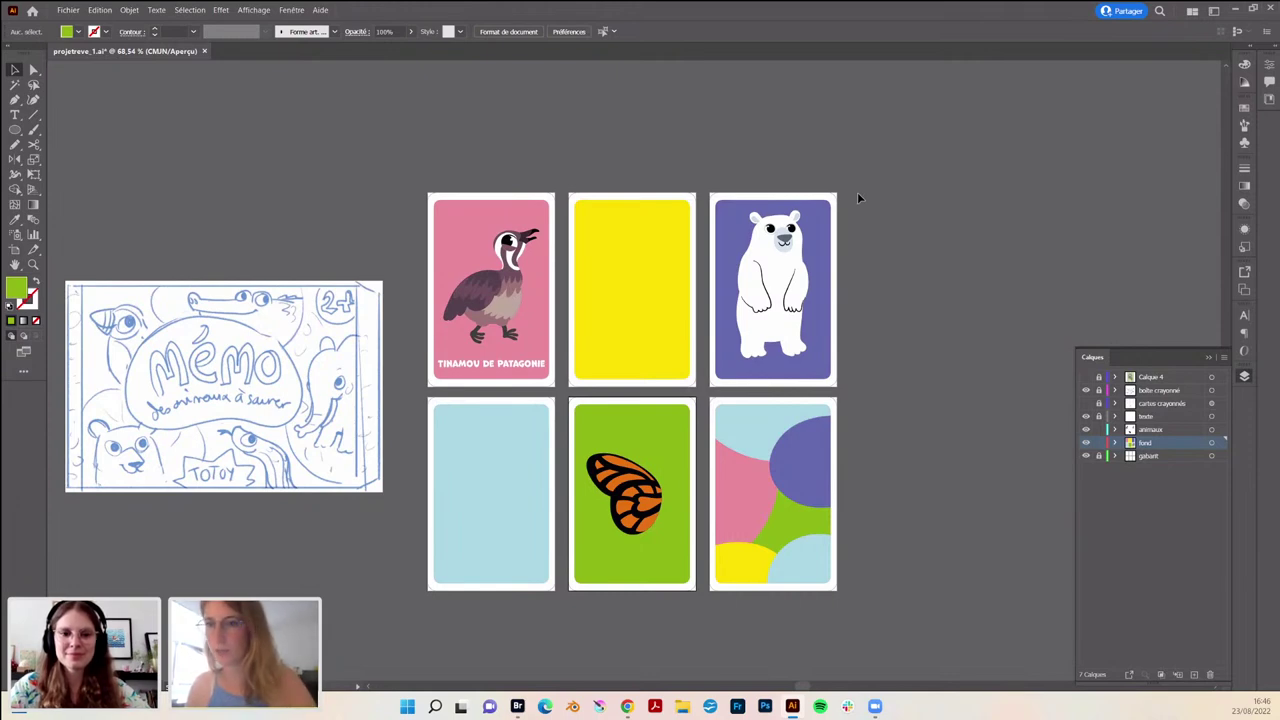
# - Select all artwork and open Edition > Modifier les couleurs > Redéfinir les couleurs de l'illustration
pyautogui.hotkey('ctrl', 'a')
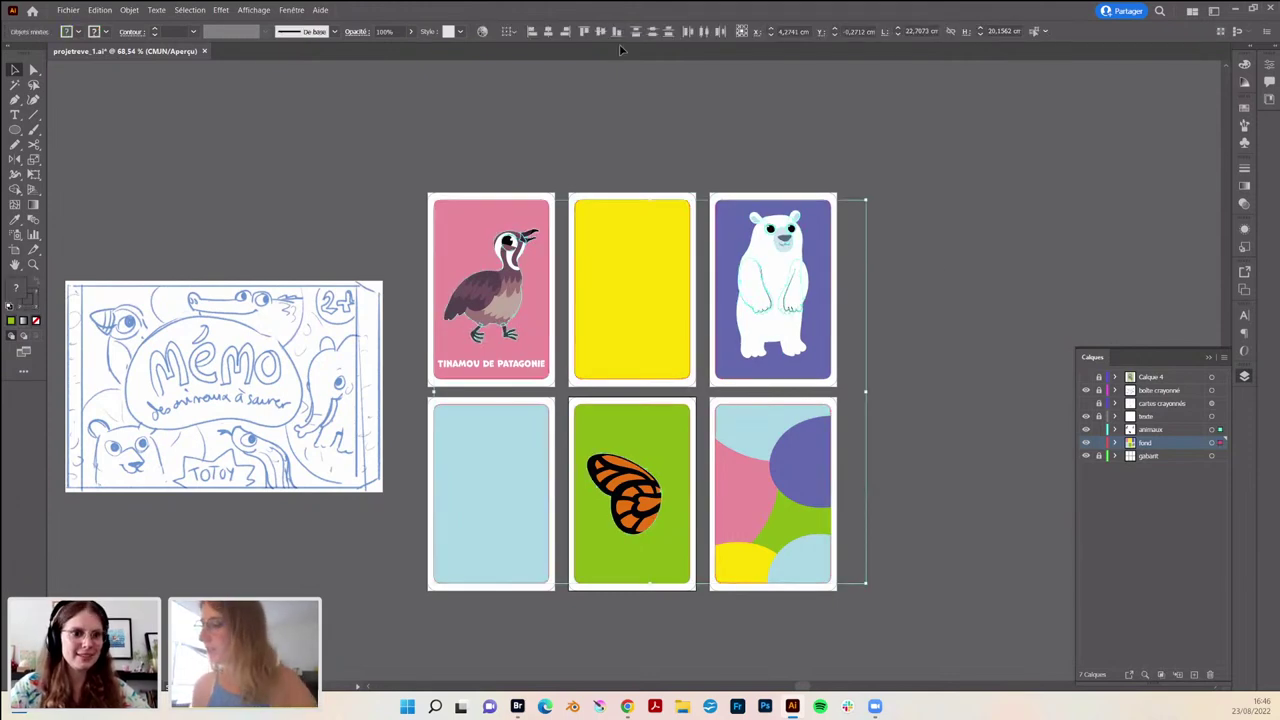
pyautogui.click(99, 10)
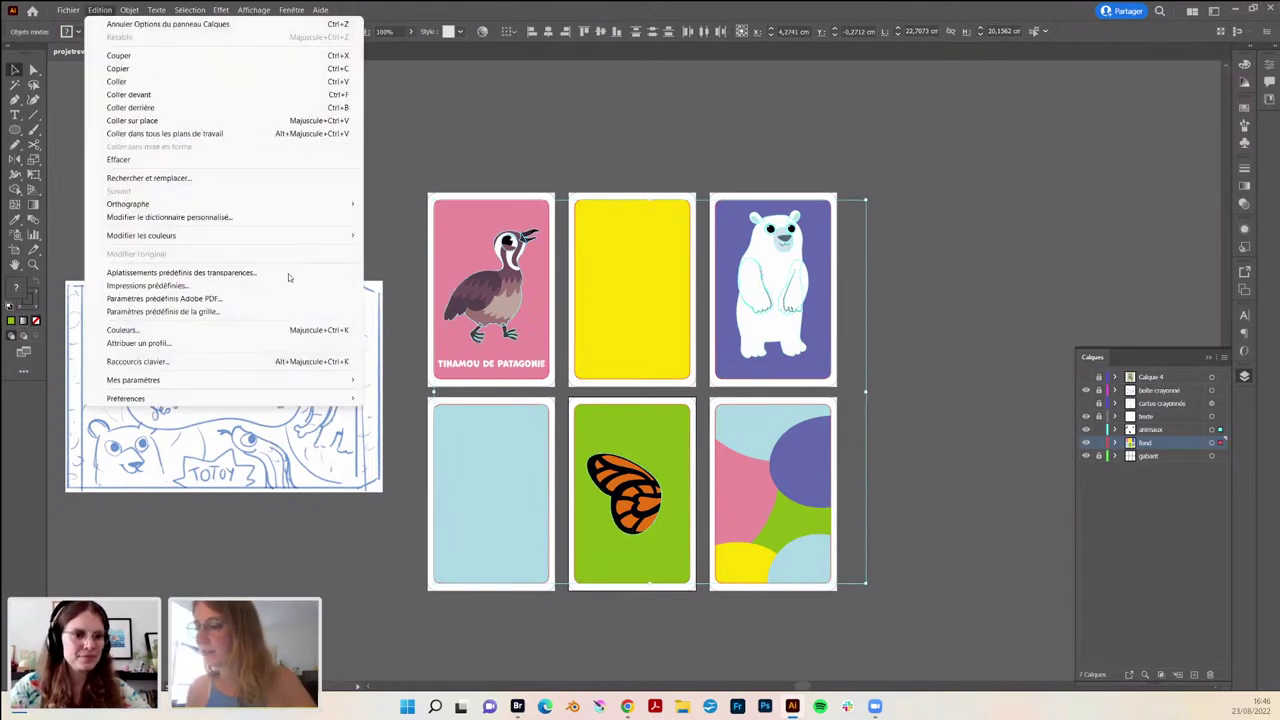
pyautogui.moveTo(141, 235)
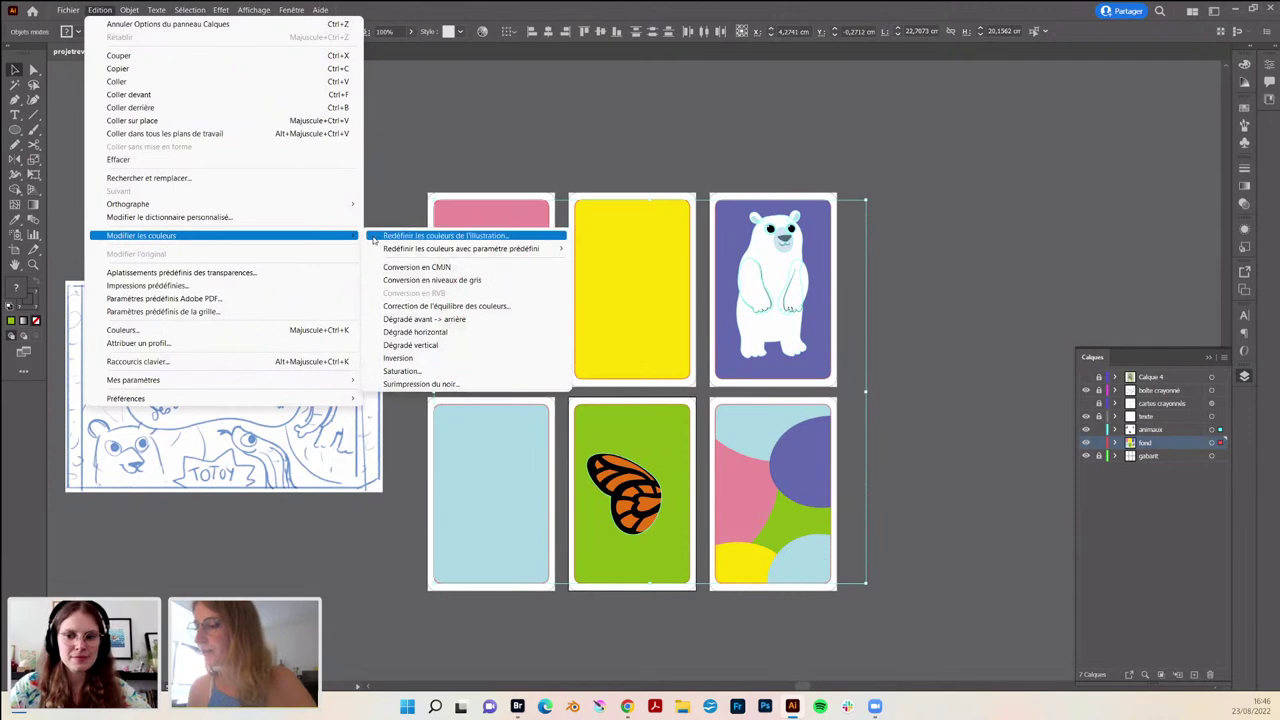
pyautogui.click(385, 238)
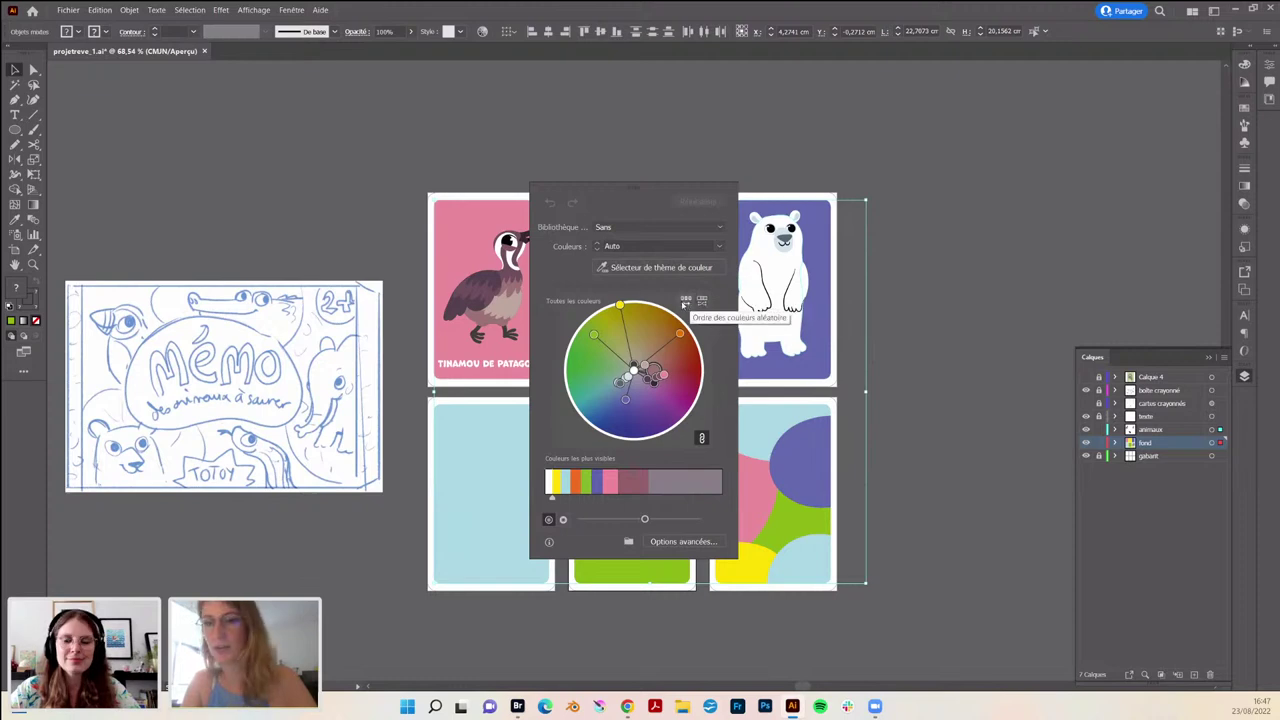
pyautogui.moveTo(684, 187); pyautogui.dragTo(984, 148)
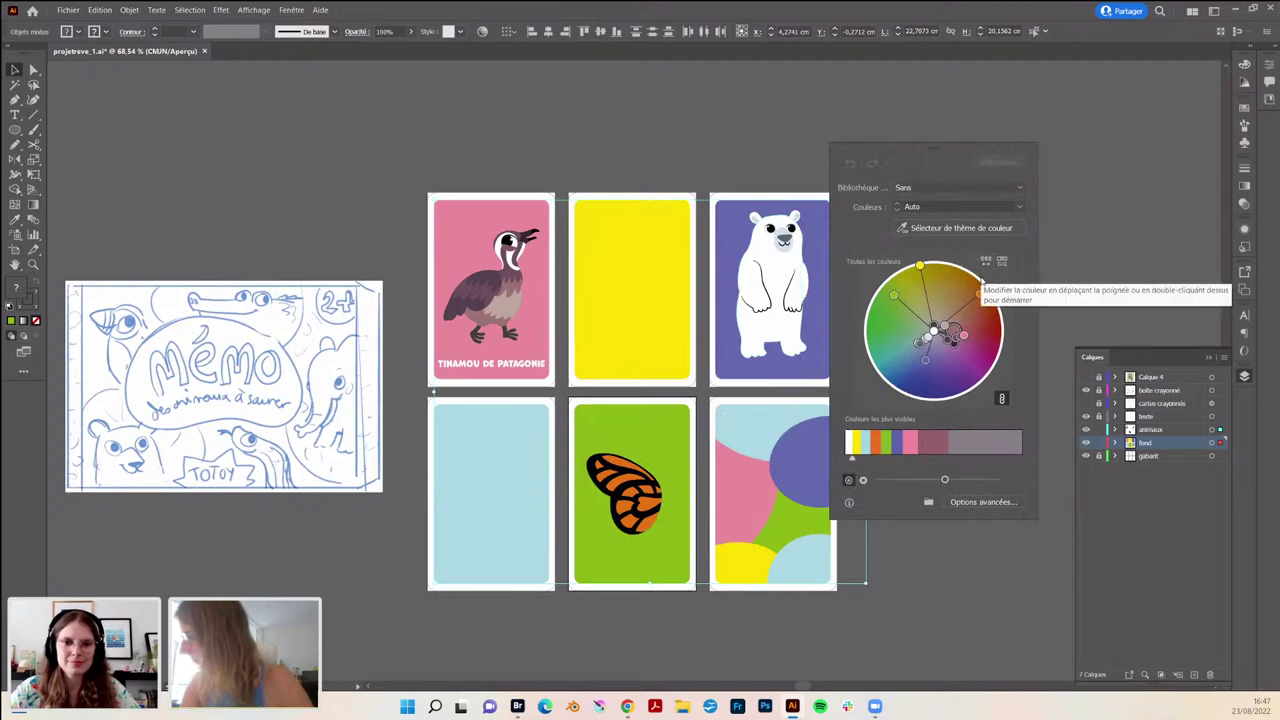
pyautogui.click(1000, 263)
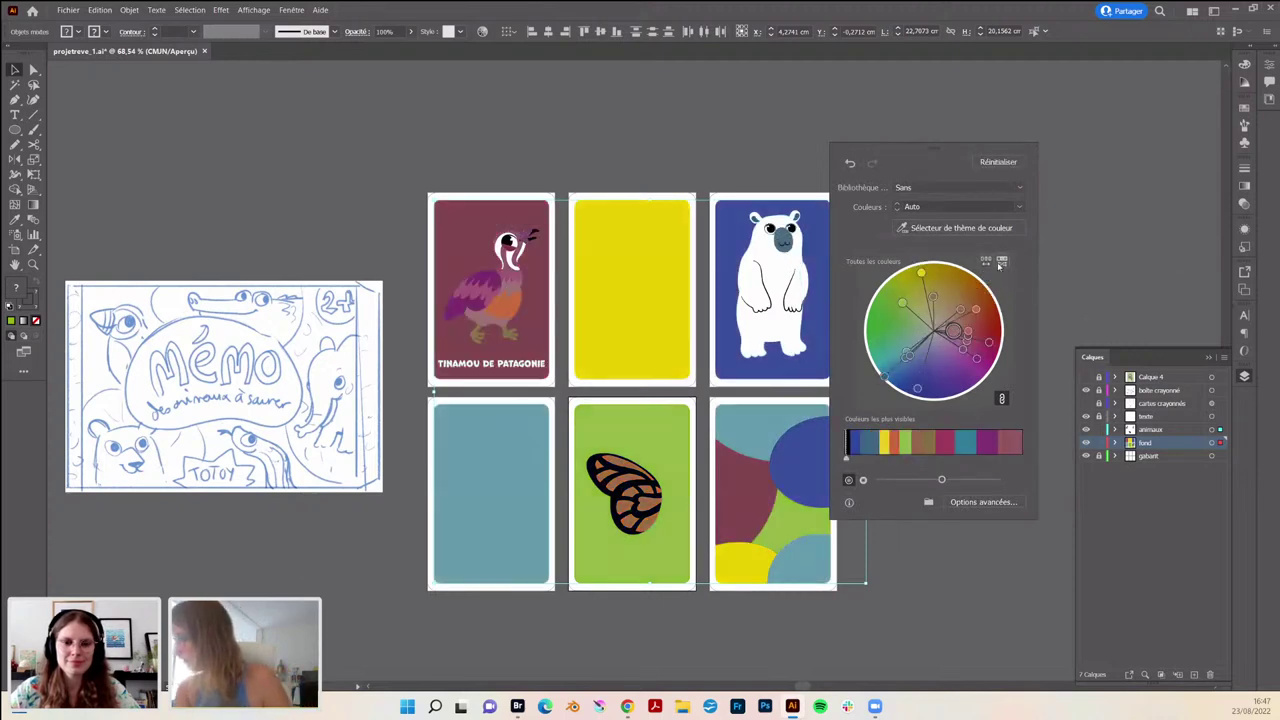
pyautogui.click(1000, 263)
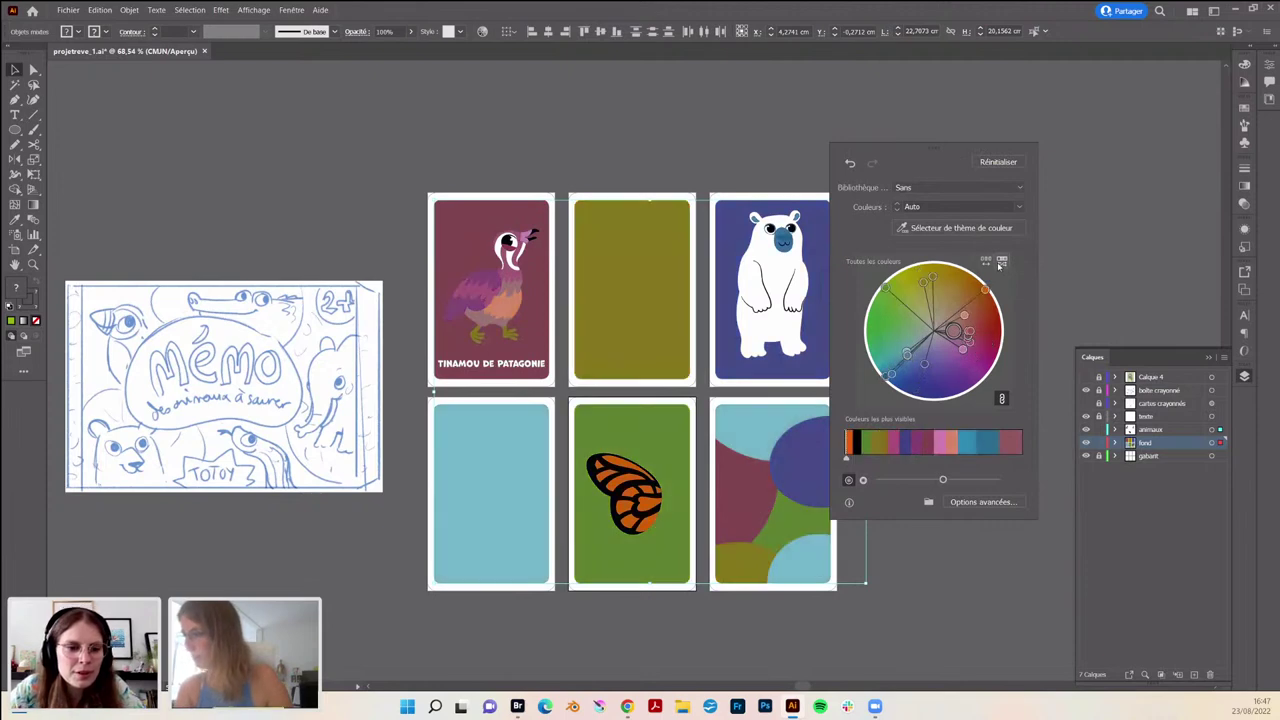
pyautogui.click(1000, 263)
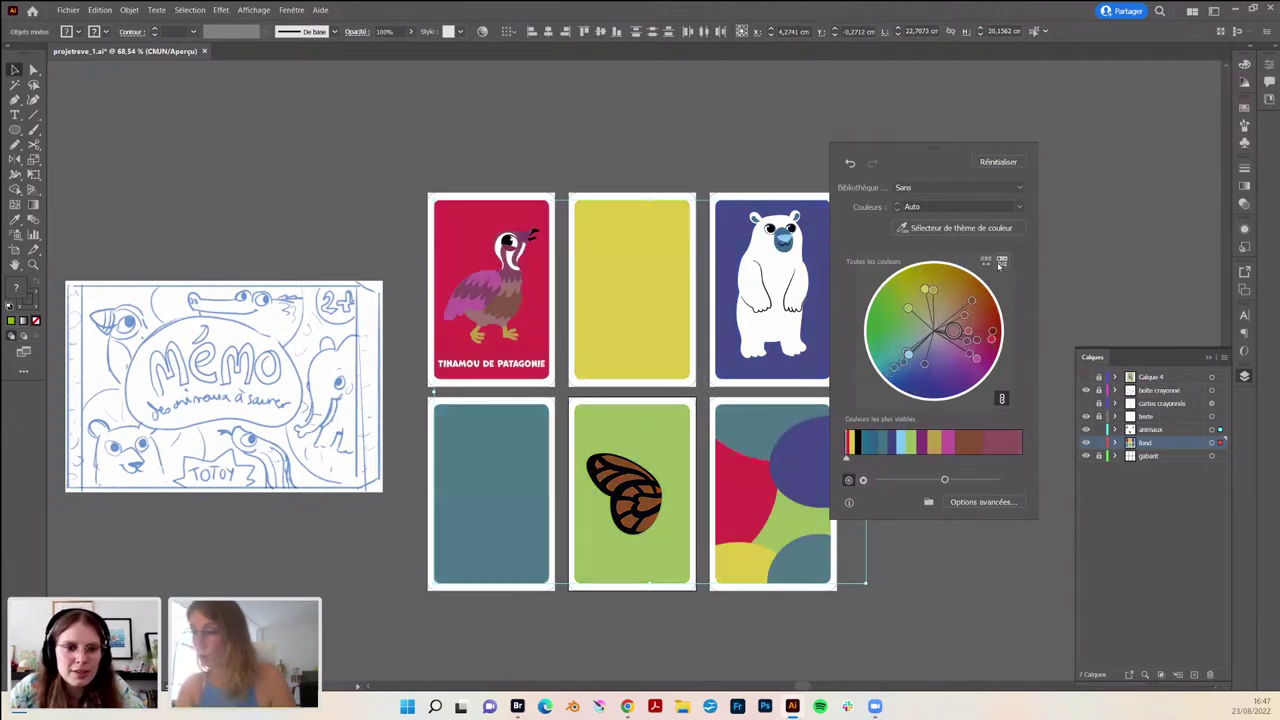
pyautogui.click(1000, 263)
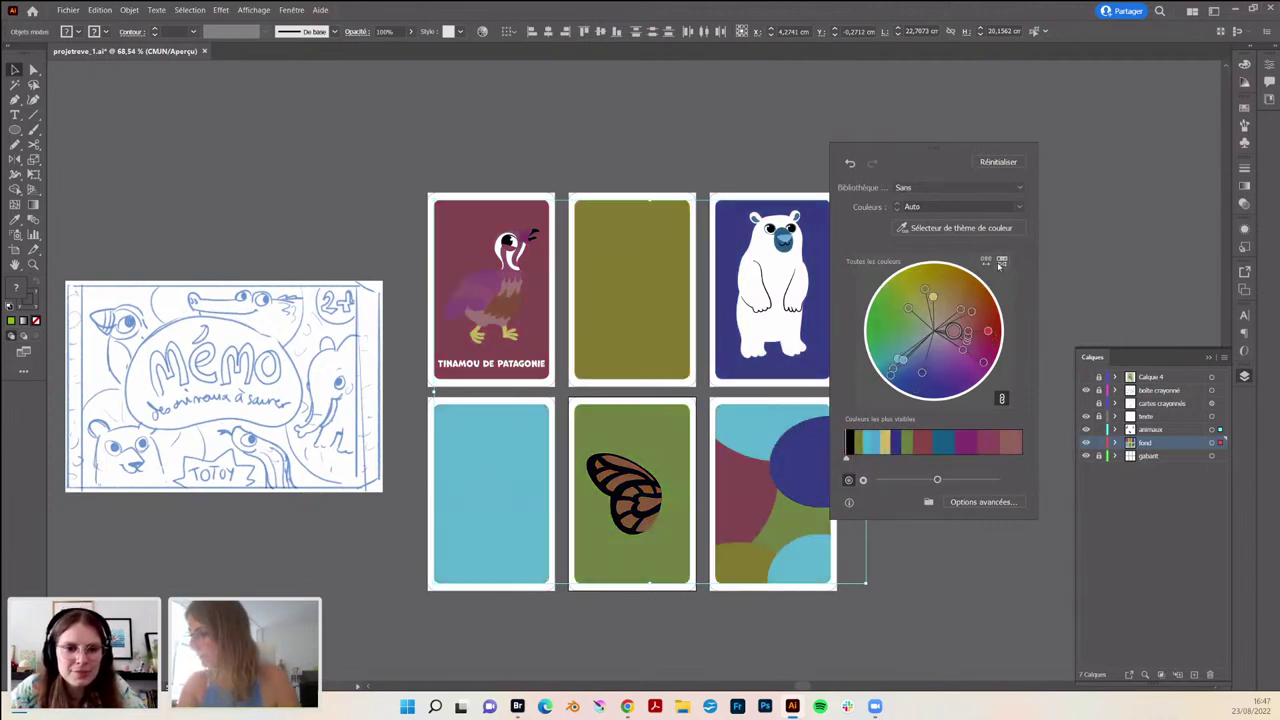
pyautogui.click(1000, 263)
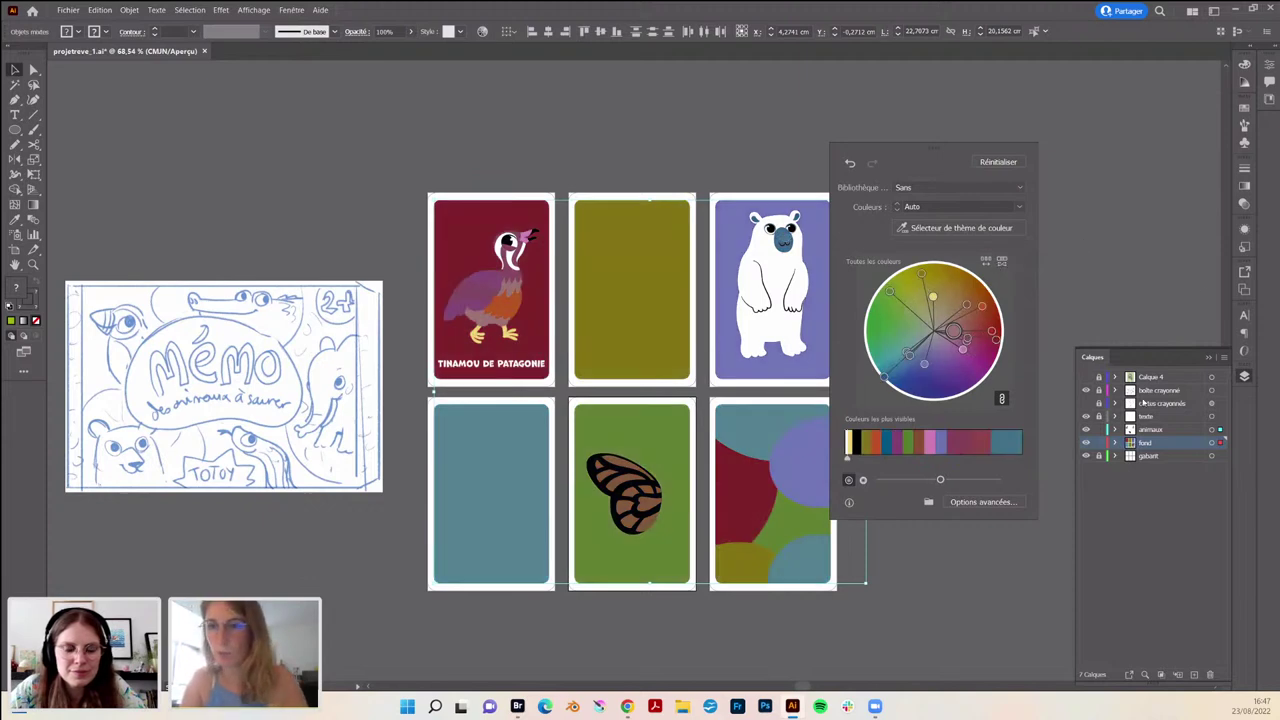
pyautogui.click(997, 162)
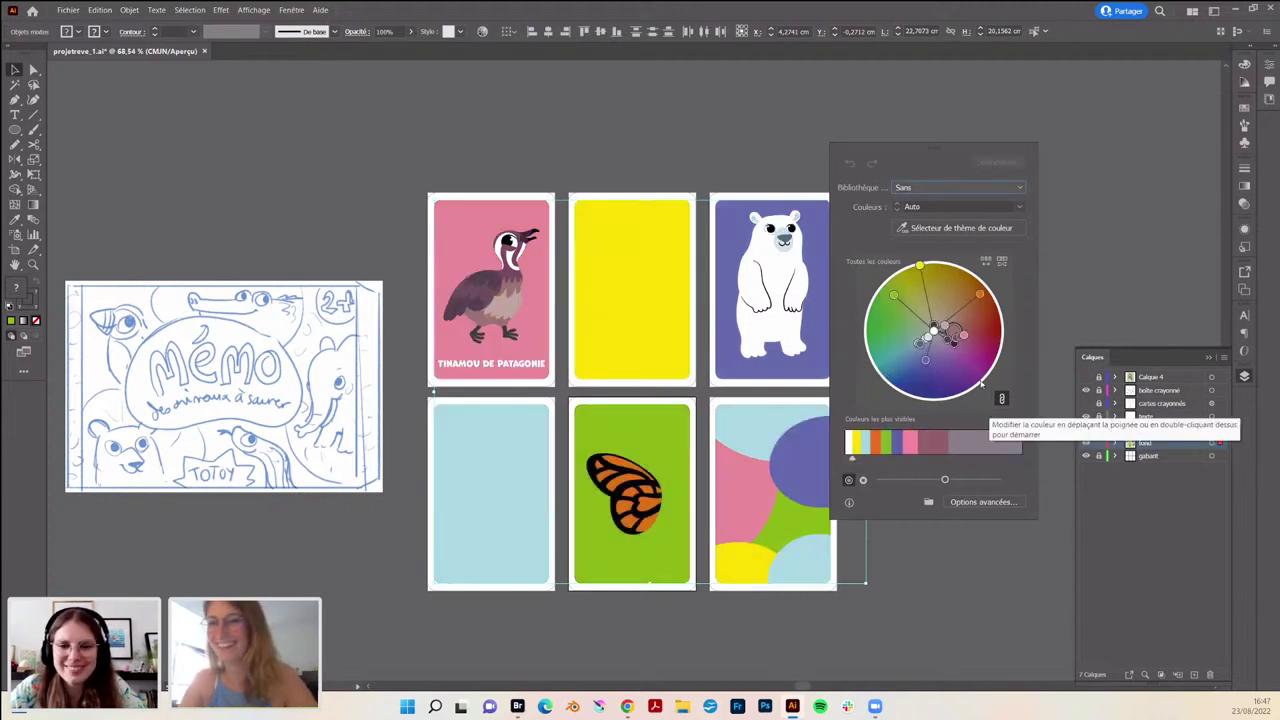
pyautogui.moveTo(954, 341); pyautogui.dragTo(963, 346)
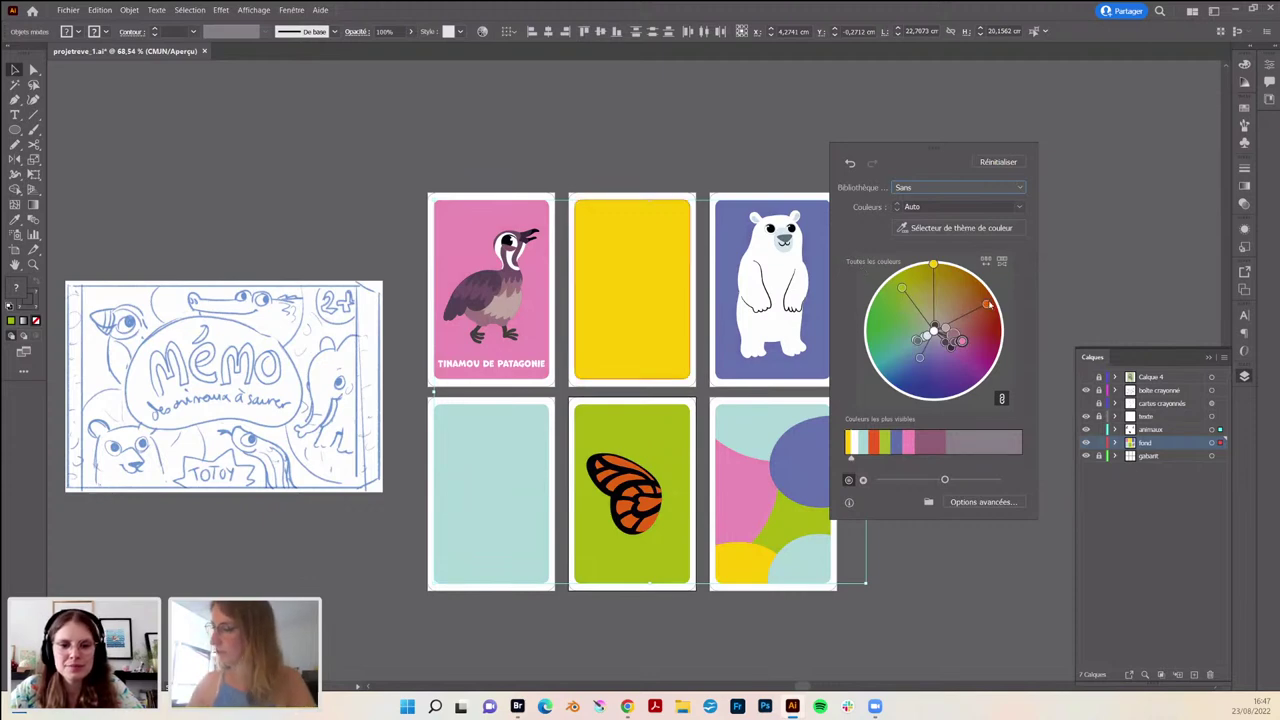
pyautogui.moveTo(986, 304); pyautogui.dragTo(990, 313)
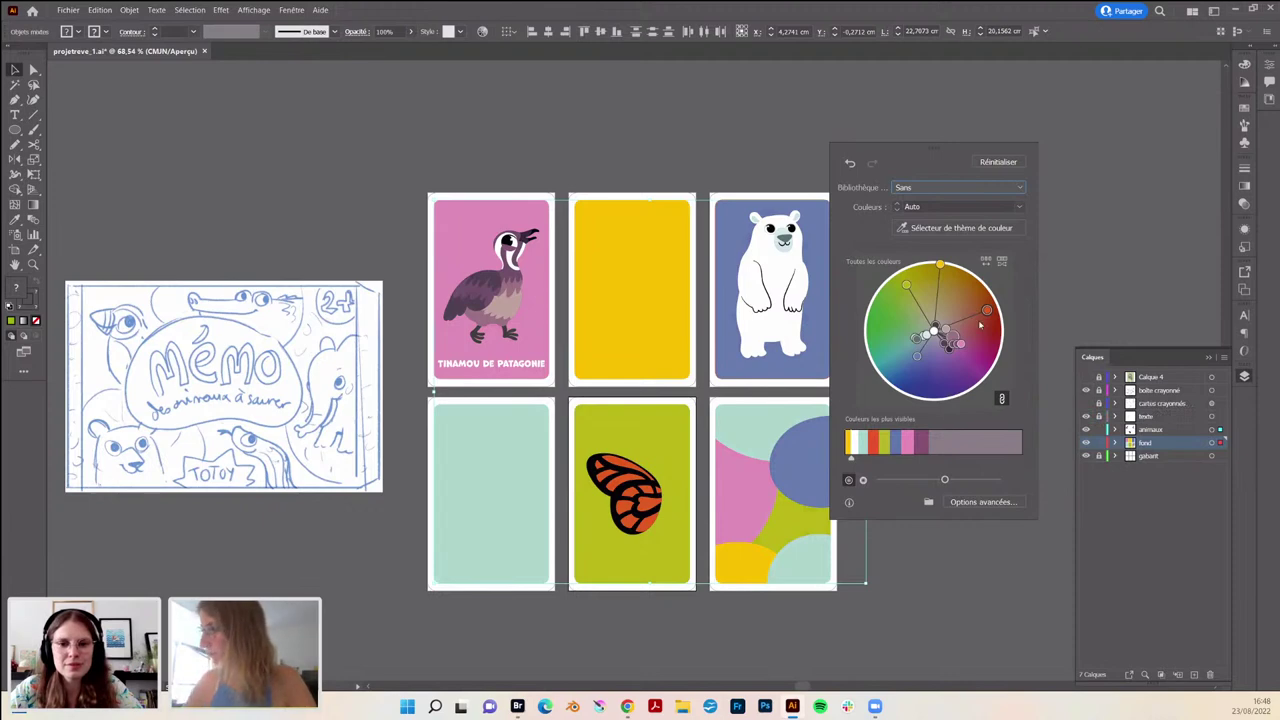
pyautogui.click(1009, 166)
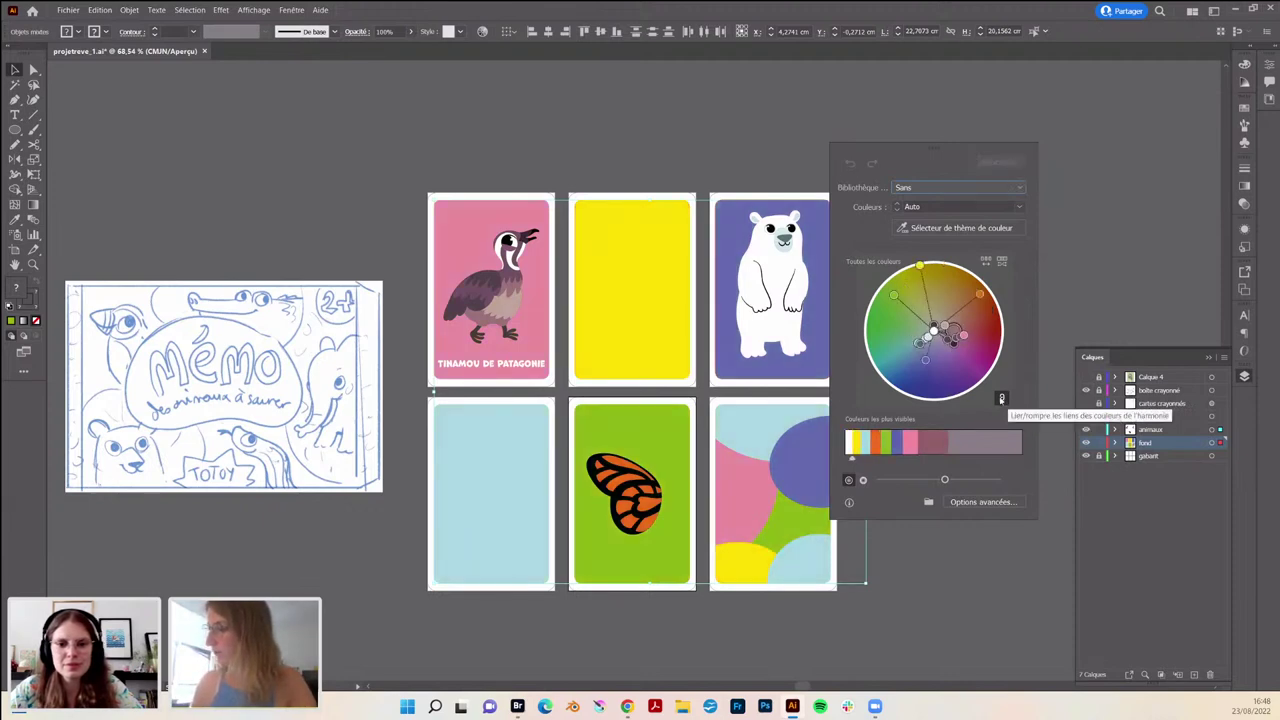
# - Unlink the harmony colours and shift the butterfly's orange to light blue
pyautogui.click(1001, 398)
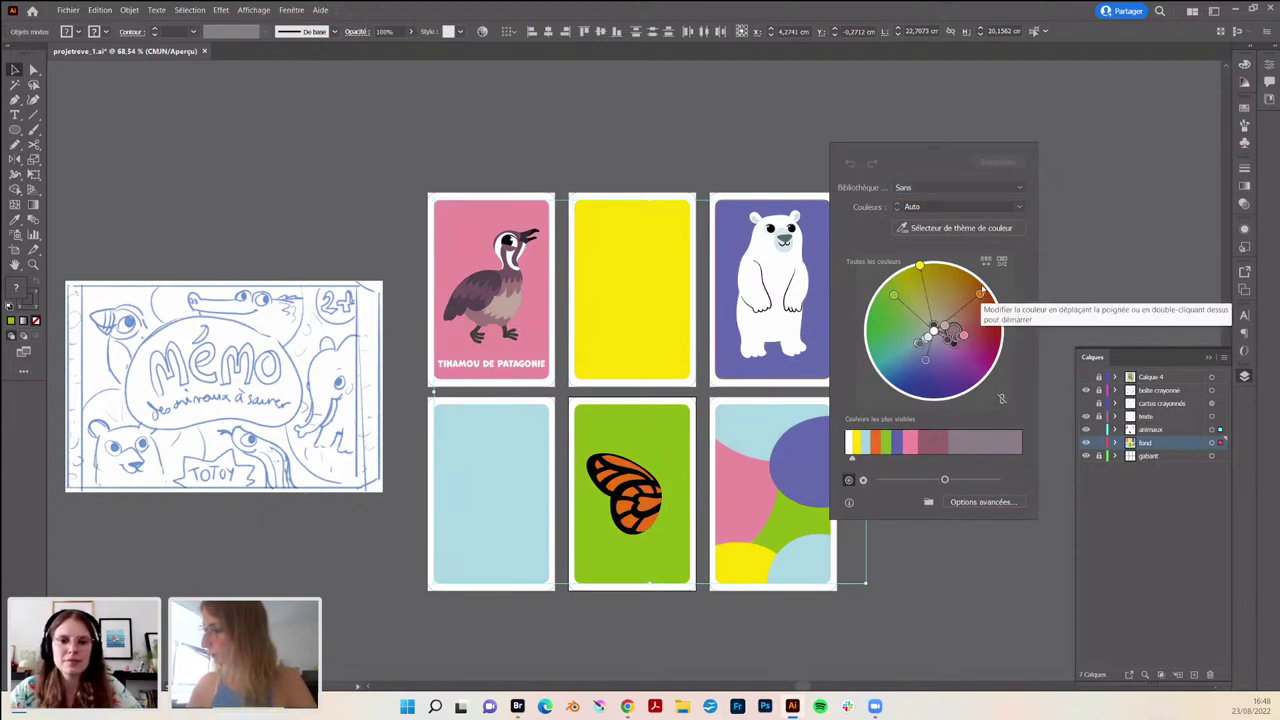
pyautogui.moveTo(981, 291)
pyautogui.mouseDown()
pyautogui.moveTo(960, 304)
pyautogui.moveTo(942, 380)
pyautogui.moveTo(889, 365)
pyautogui.mouseUp()
pyautogui.moveTo(894, 296); pyautogui.dragTo(891, 328)
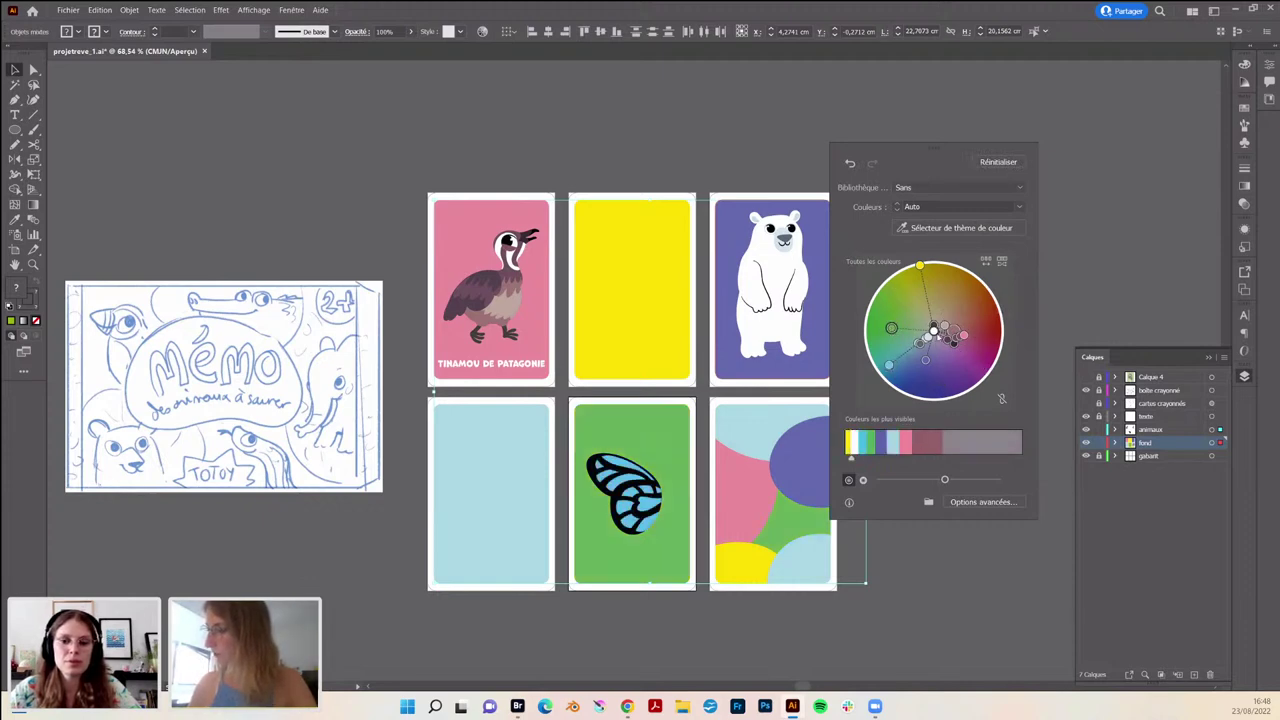
pyautogui.moveTo(963, 148); pyautogui.dragTo(985, 134)
# - Change the green and brown card grounds to purple, then open Options avancées
pyautogui.moveTo(913, 316); pyautogui.dragTo(938, 327)
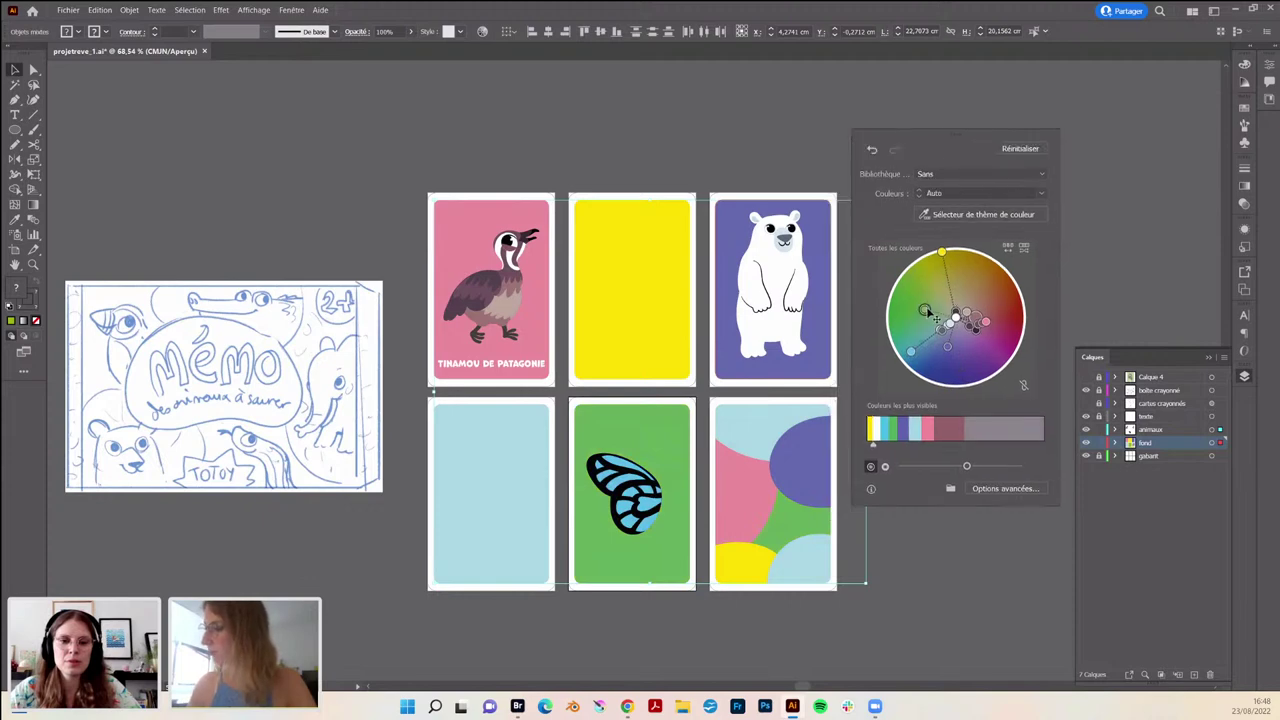
pyautogui.moveTo(1006, 348)
pyautogui.mouseDown()
pyautogui.moveTo(1004, 301)
pyautogui.moveTo(976, 293)
pyautogui.moveTo(1001, 292)
pyautogui.mouseUp()
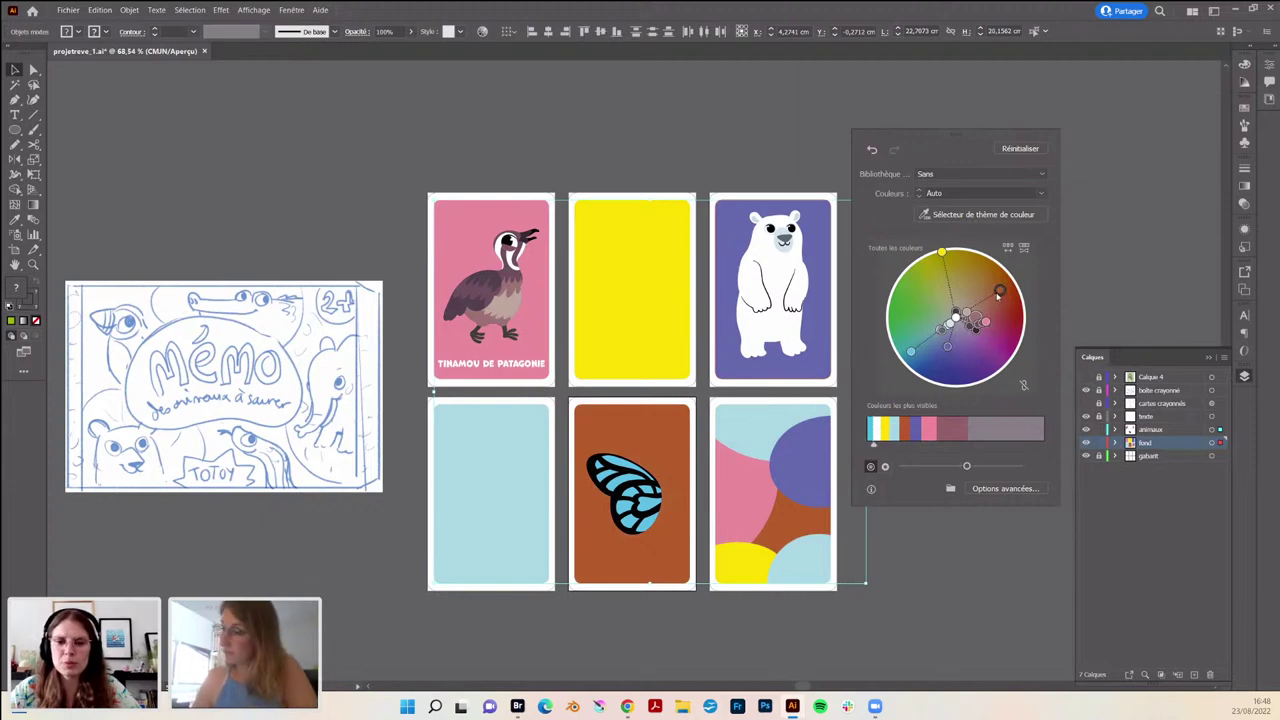
pyautogui.moveTo(995, 347); pyautogui.dragTo(988, 346)
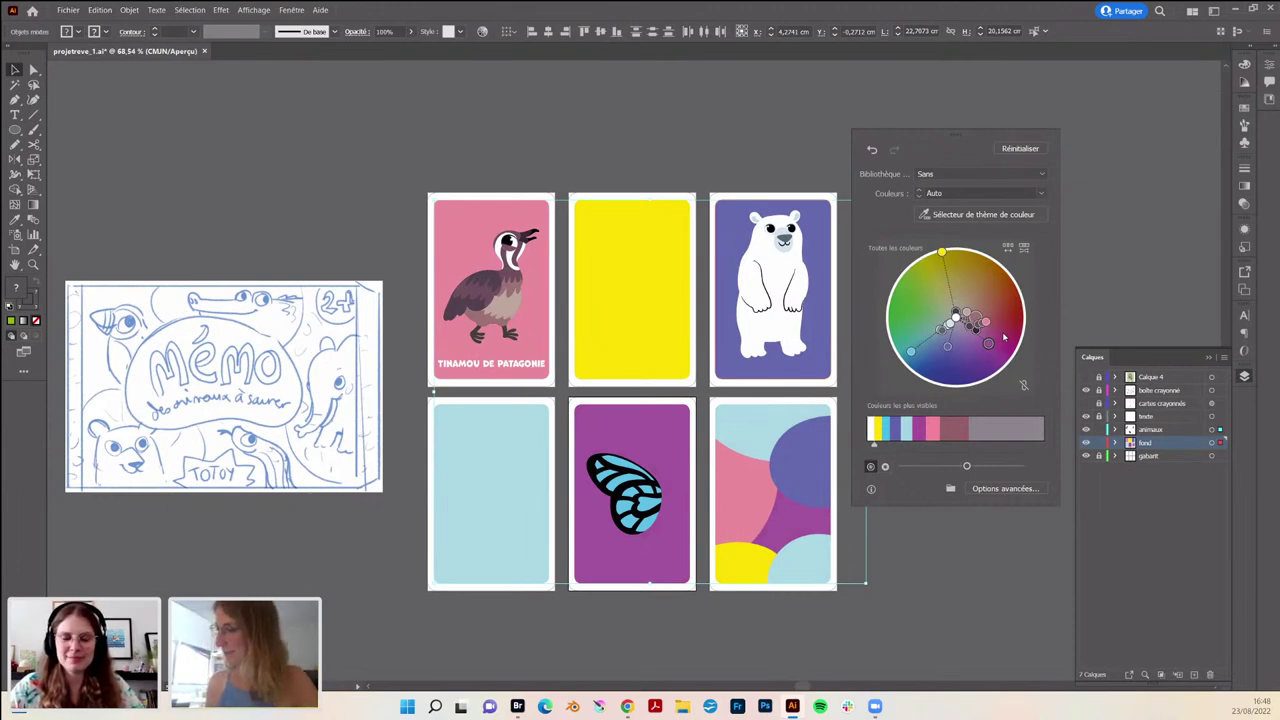
pyautogui.click(1006, 489)
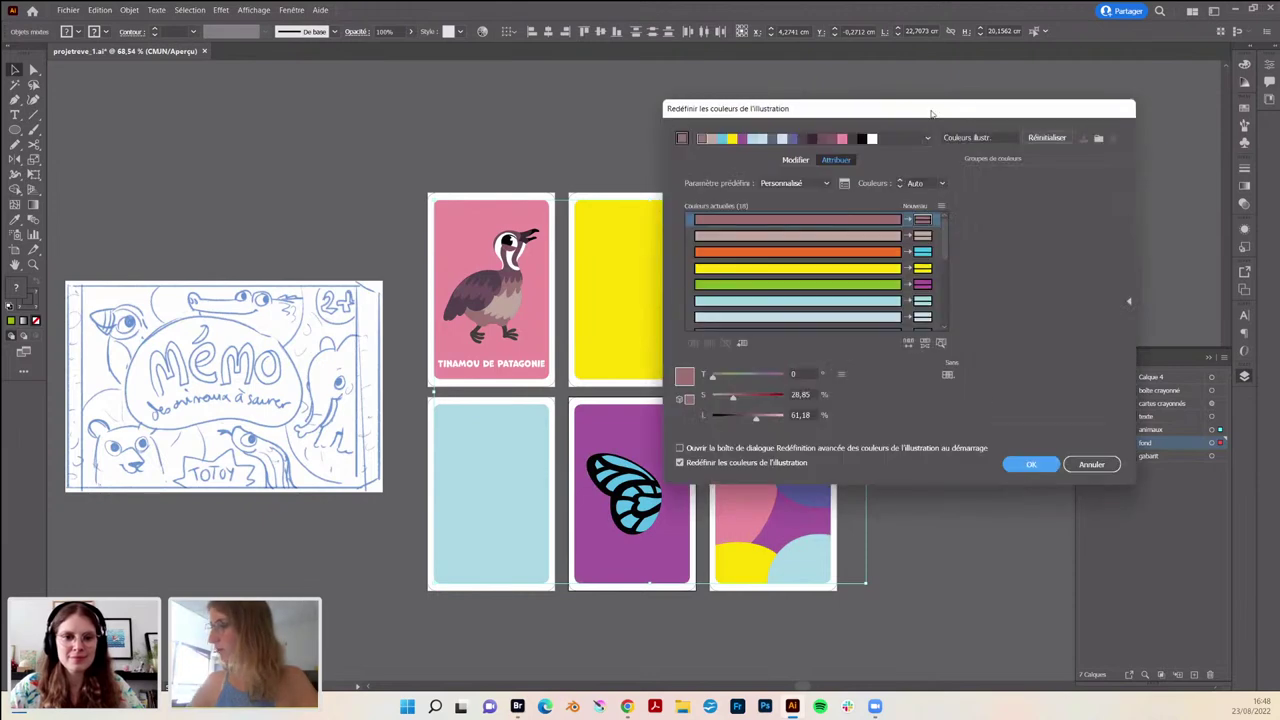
# - Move the Recolor Artwork dialog beside the cards, then inspect the first colour and the Preset list, keeping Custom
pyautogui.moveTo(878, 117); pyautogui.dragTo(460, 110)
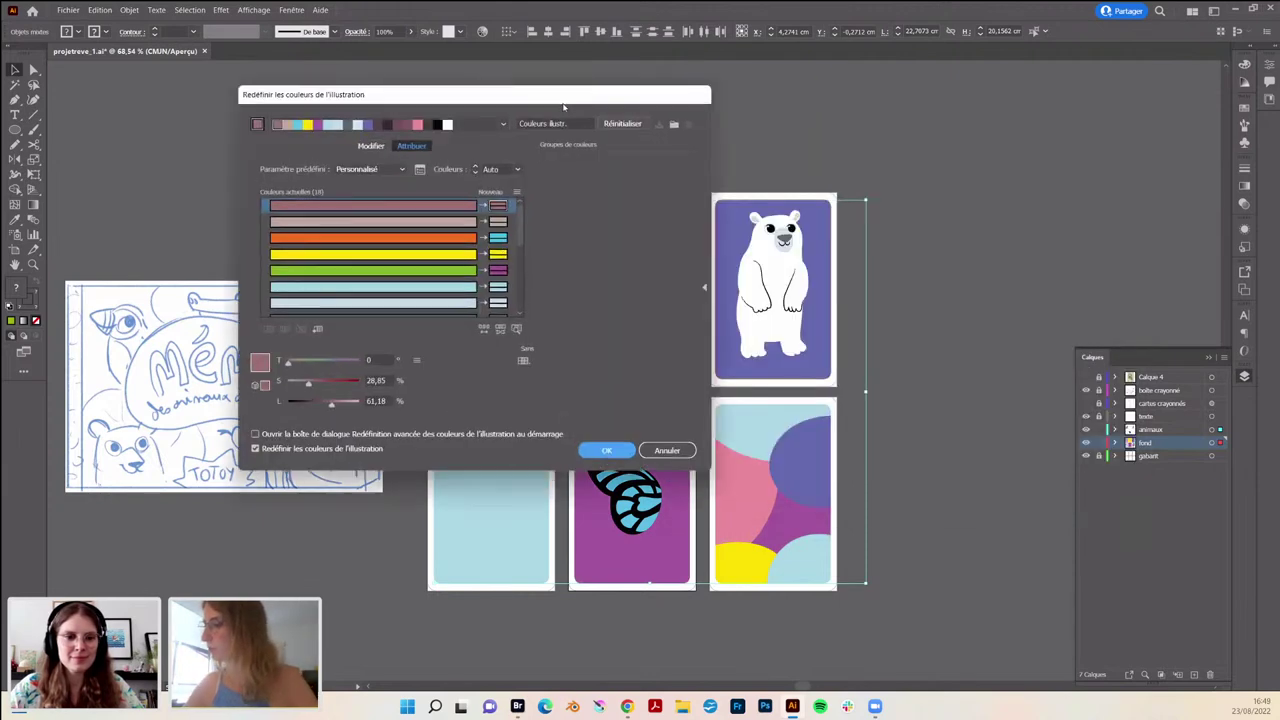
pyautogui.moveTo(563, 106); pyautogui.dragTo(1094, 108)
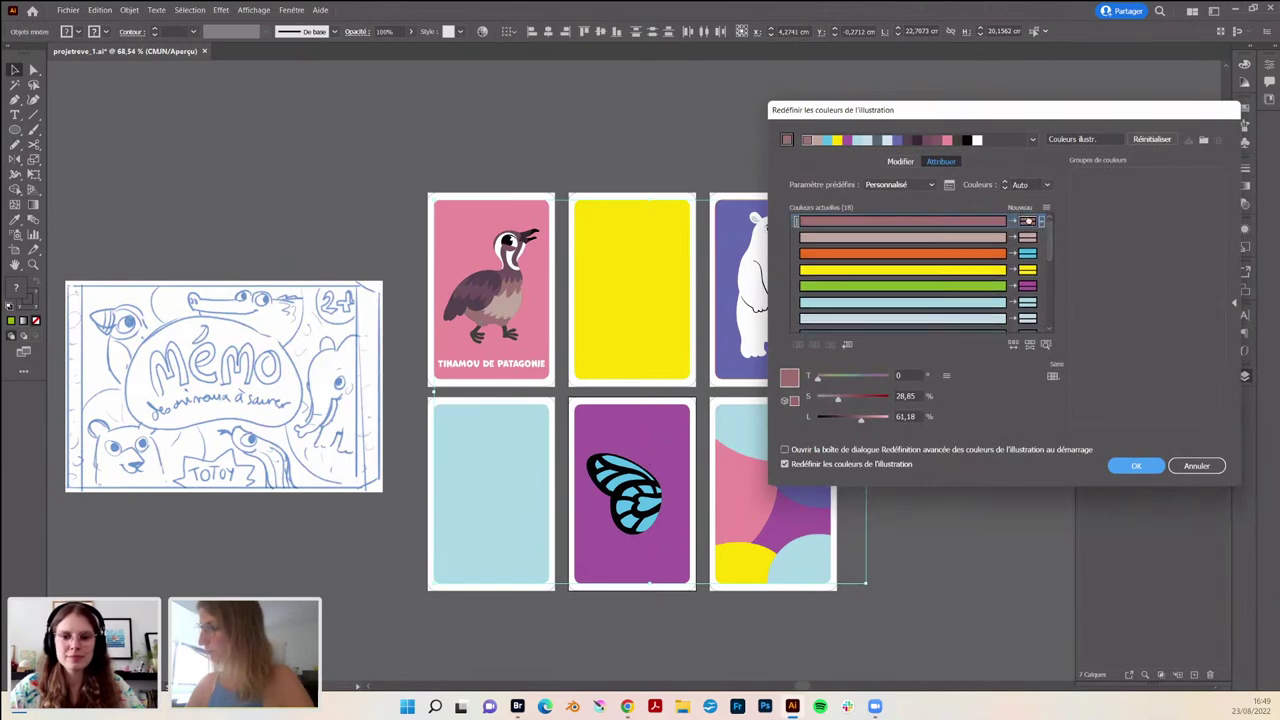
pyautogui.doubleClick(1027, 221)
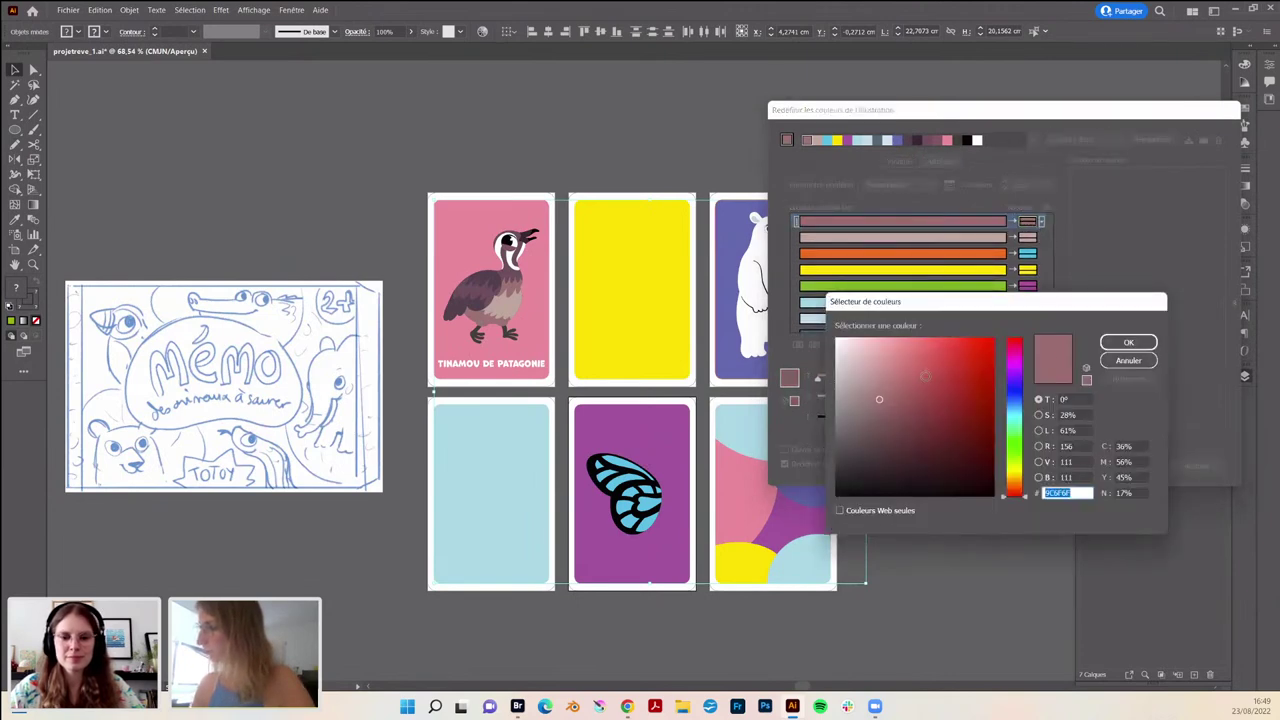
pyautogui.click(1138, 359)
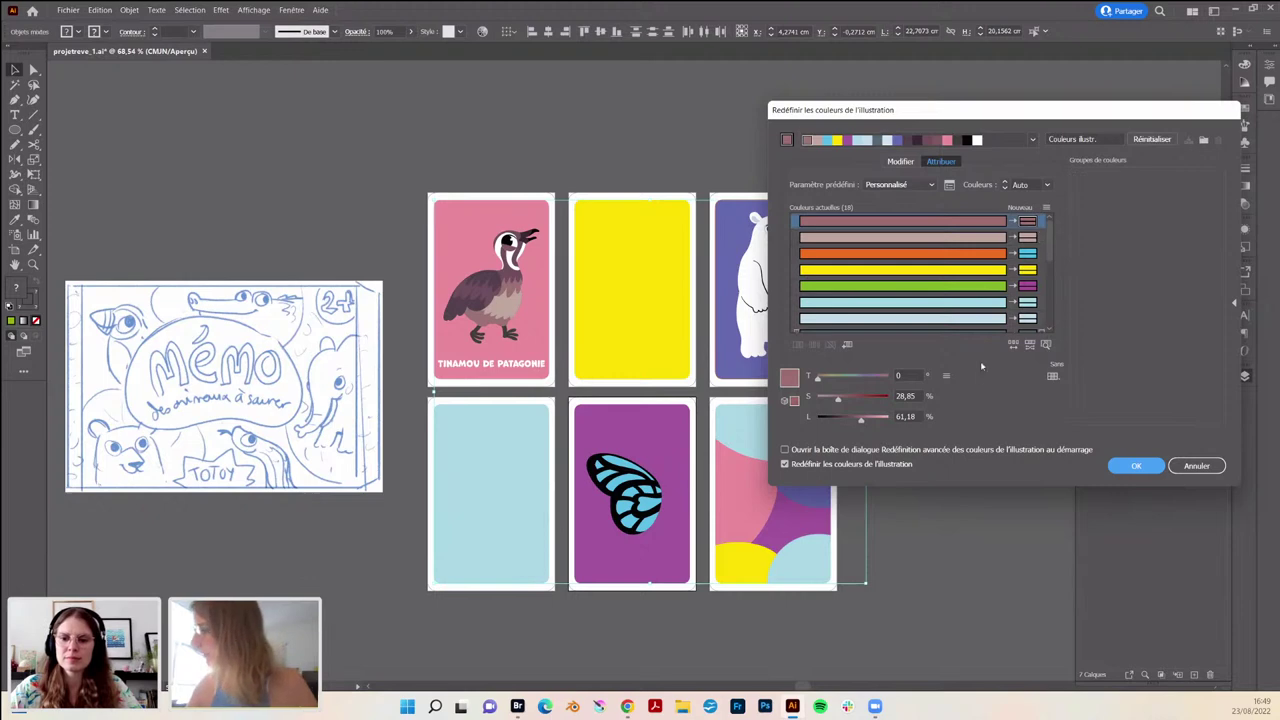
pyautogui.click(905, 185)
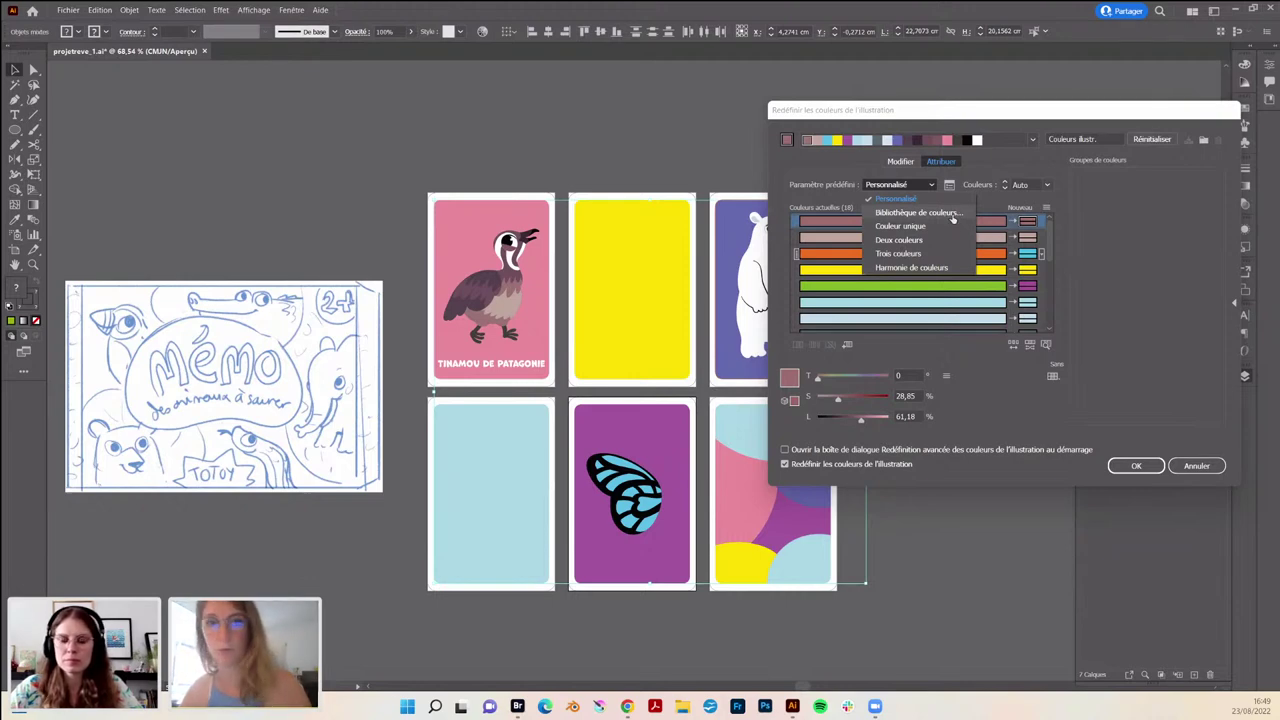
pyautogui.click(1115, 290)
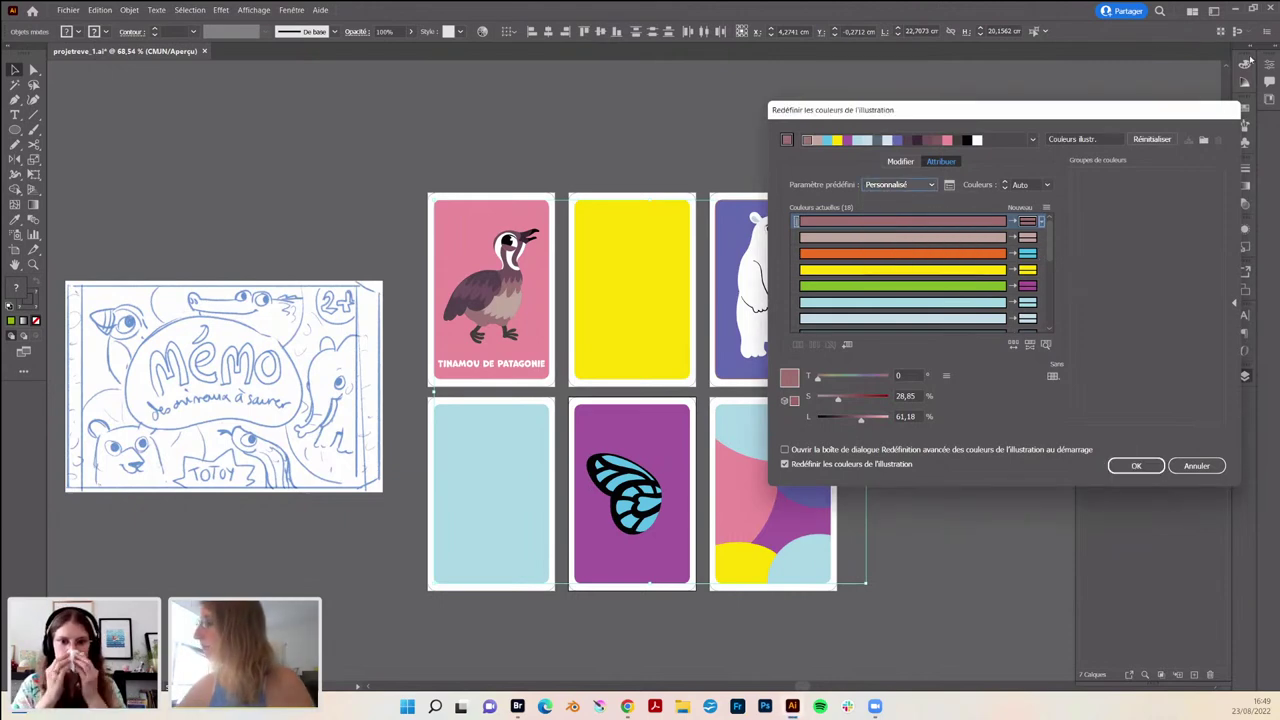
# - Cancel the recolouring and bring up the Swatches and Layers panels
pyautogui.click(1196, 466)
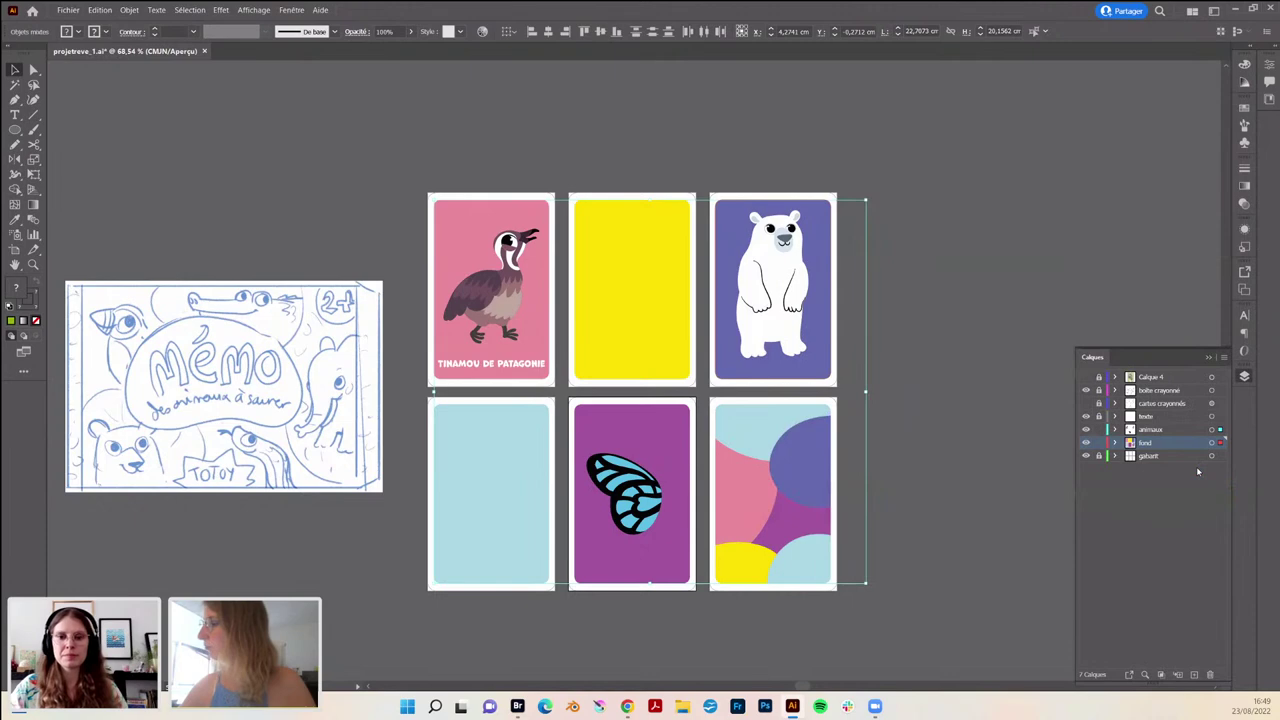
pyautogui.click(1244, 107)
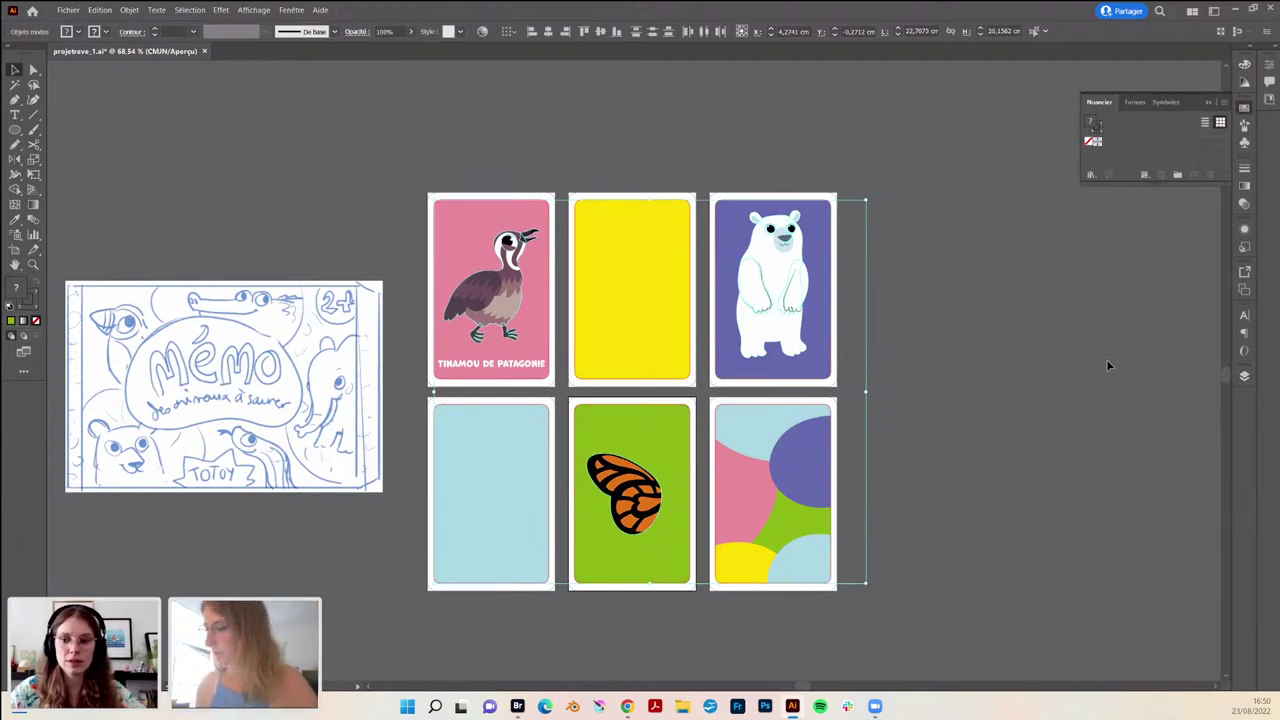
pyautogui.click(1244, 375)
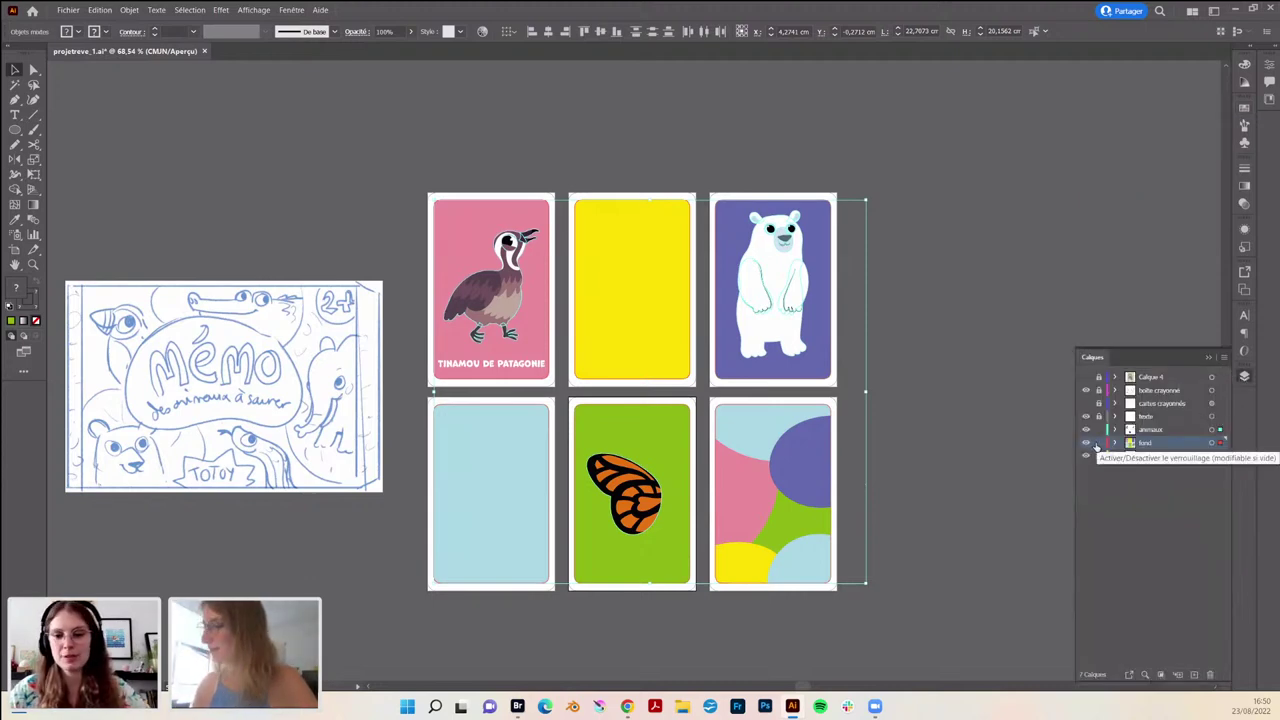
# - Lock the fond layer holding the card grounds and make texte the working layer
pyautogui.click(1098, 443)
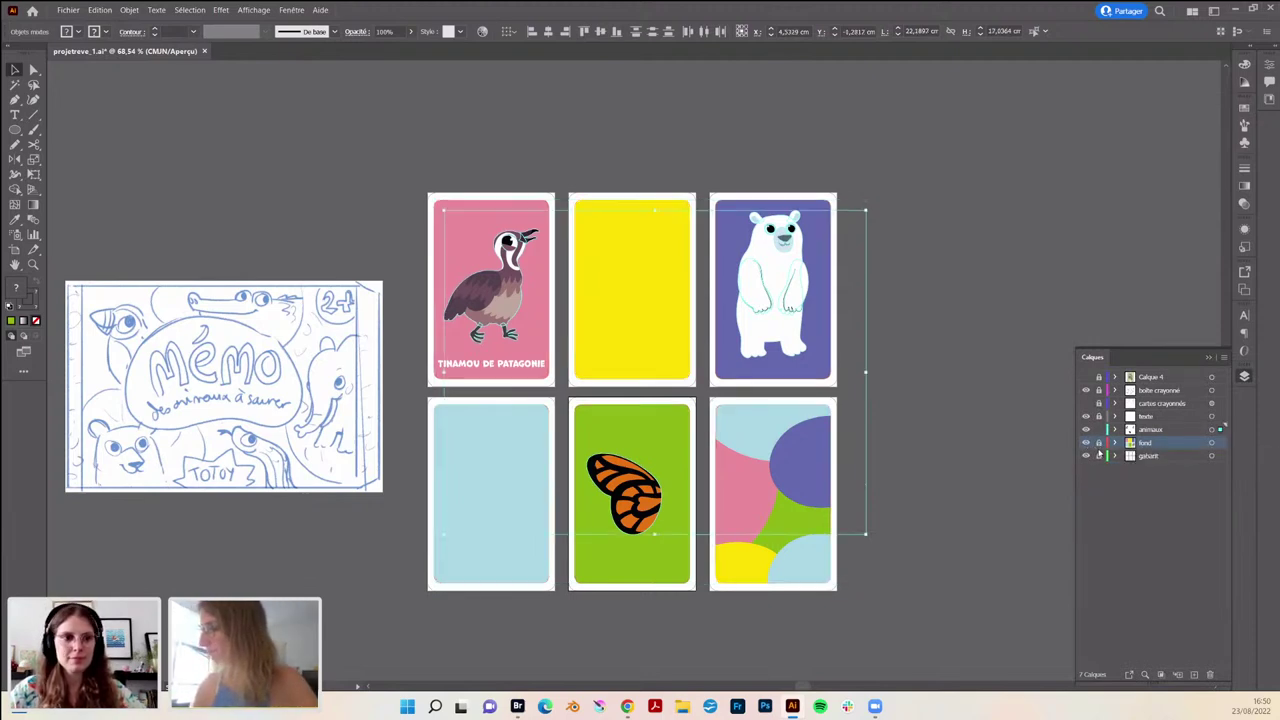
pyautogui.click(1098, 443)
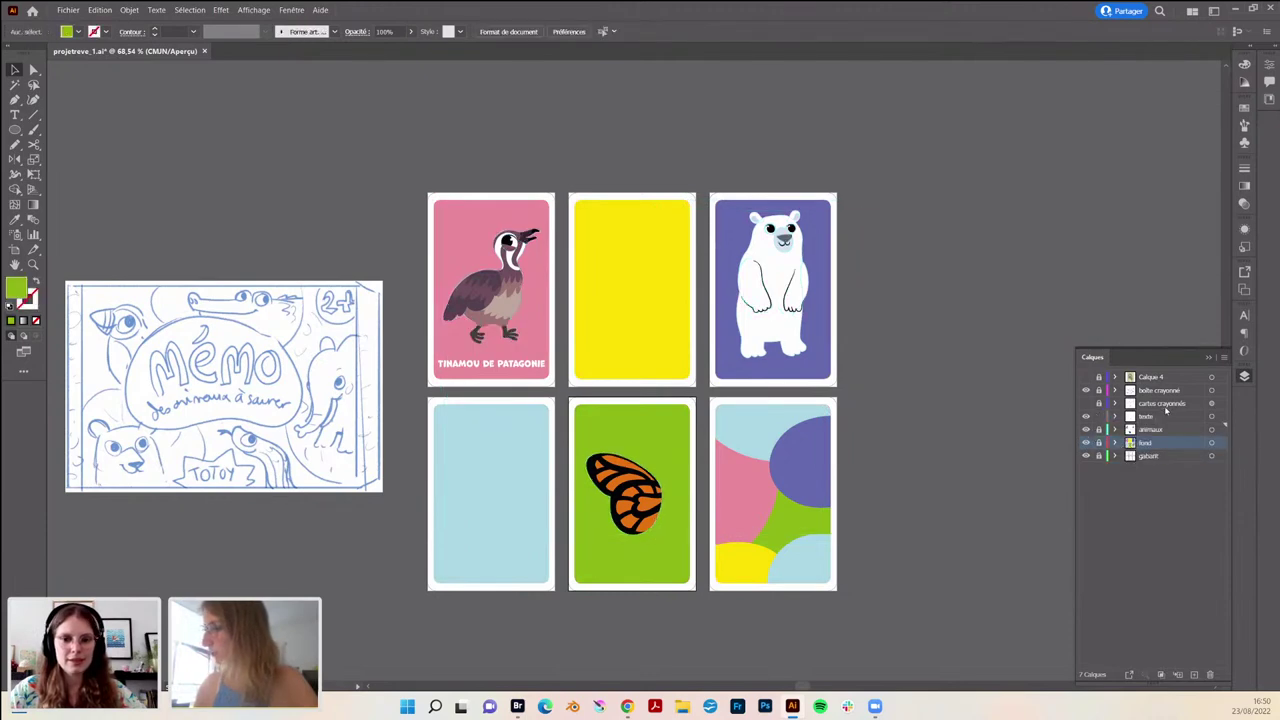
pyautogui.click(1145, 416)
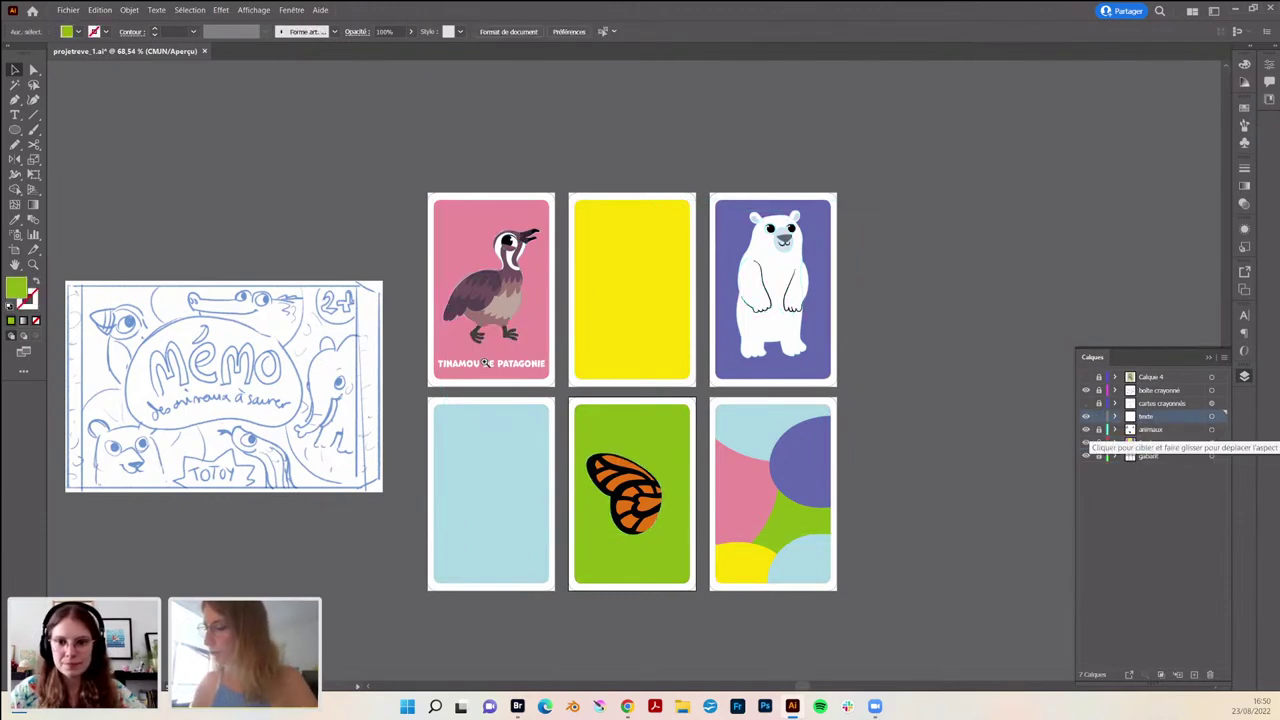
pyautogui.scroll(5, 788, 332)
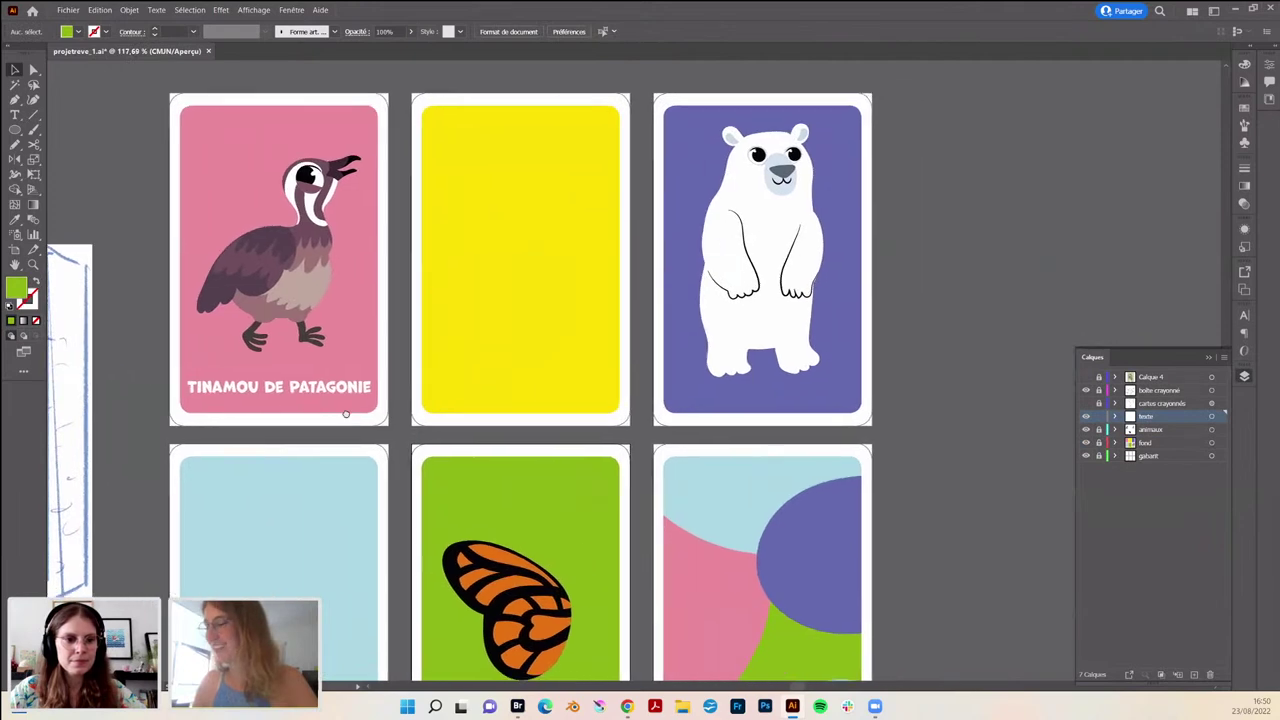
# - Select the TINAMOU DE PATAGONIE title and open the Character panel and its options menu
pyautogui.moveTo(345, 413); pyautogui.dragTo(343, 411)
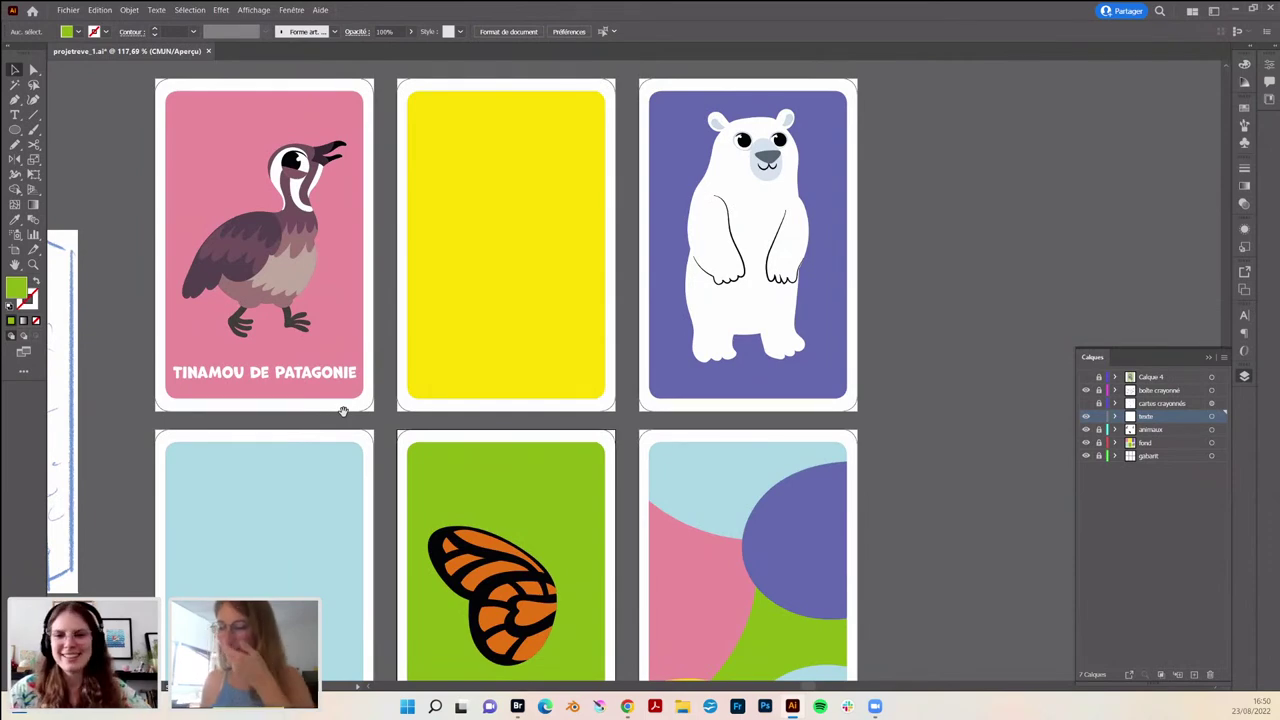
pyautogui.click(230, 376)
pyautogui.click(1245, 315)
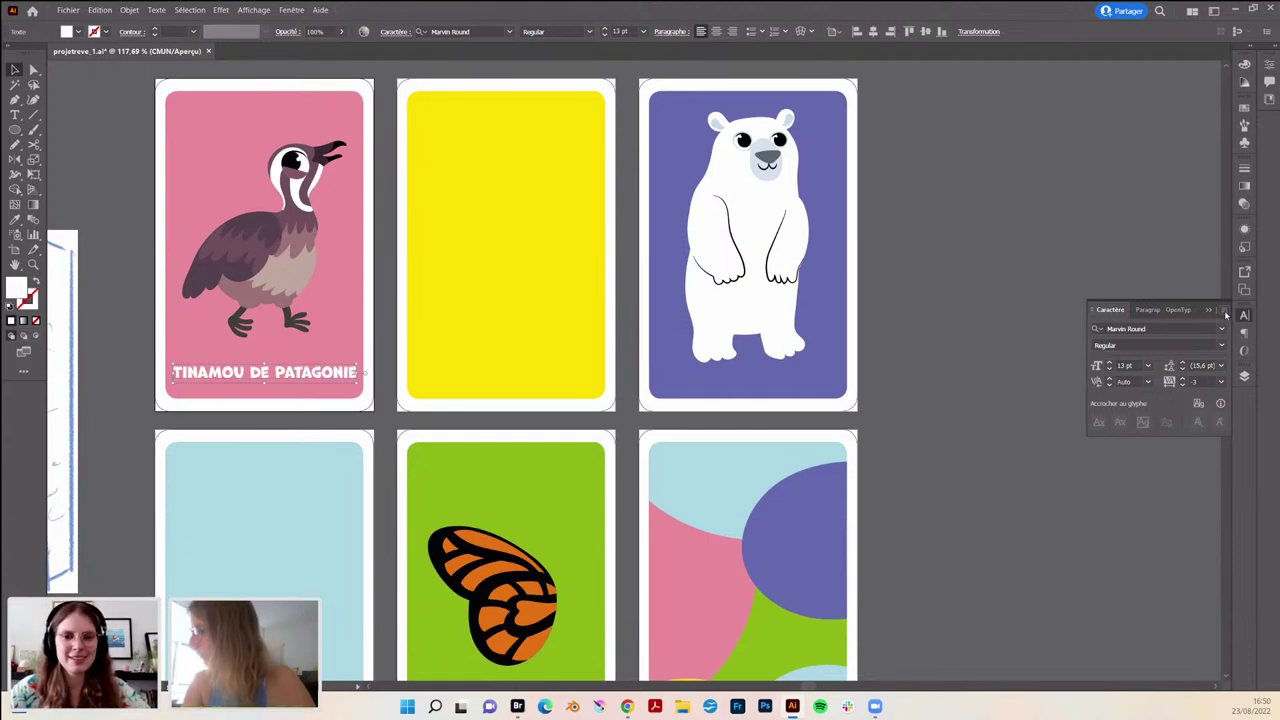
pyautogui.click(1225, 314)
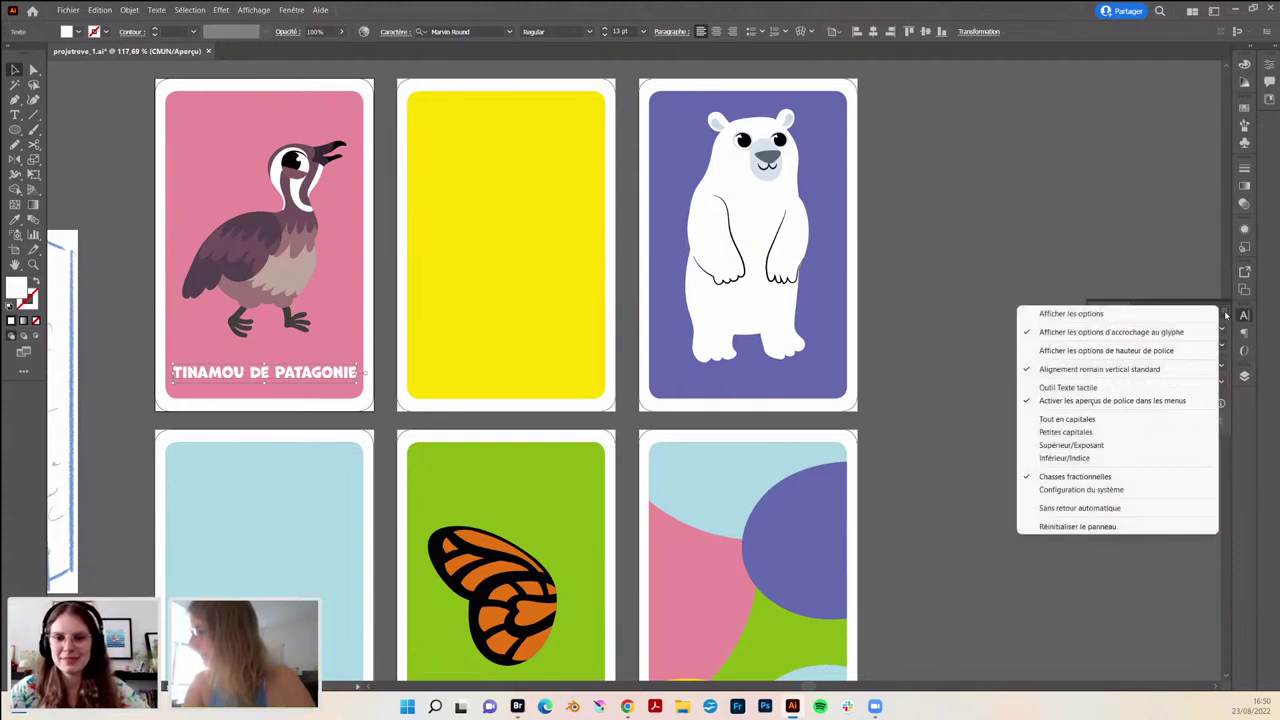
pyautogui.click(1226, 315)
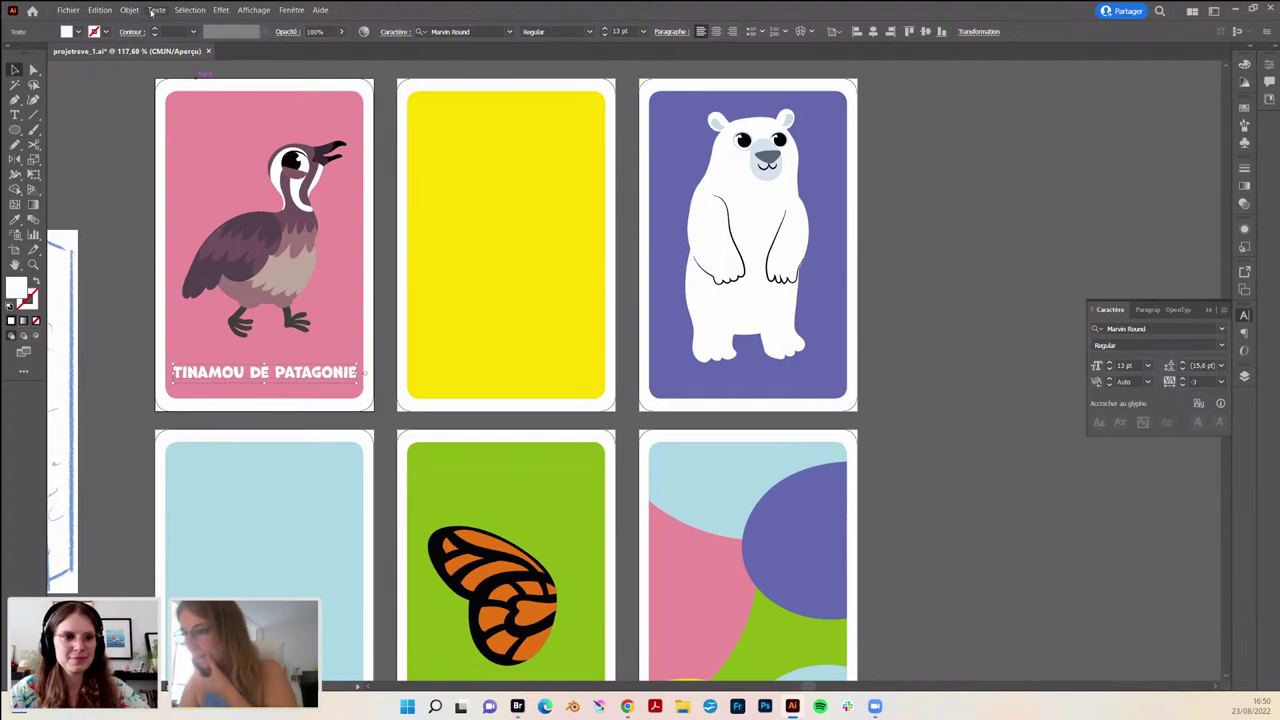
# - Choose Type > More from Adobe Fonts to look for a new font
pyautogui.click(155, 10)
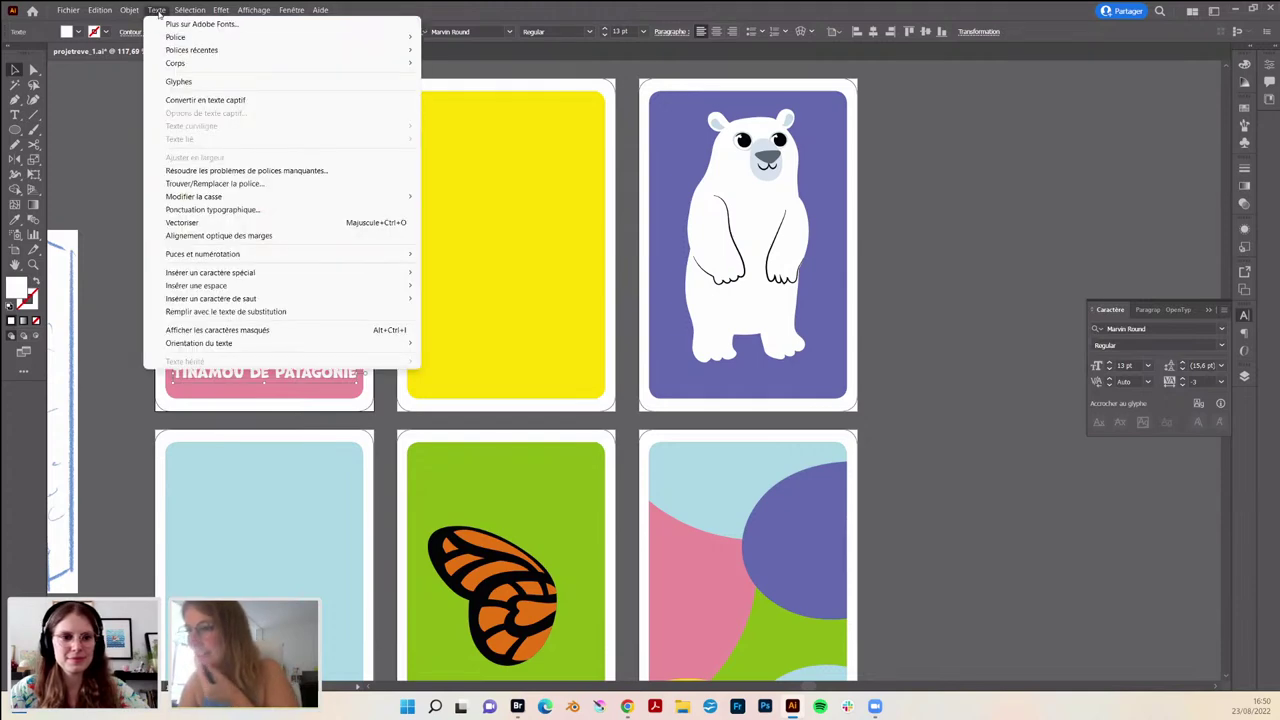
pyautogui.click(158, 11)
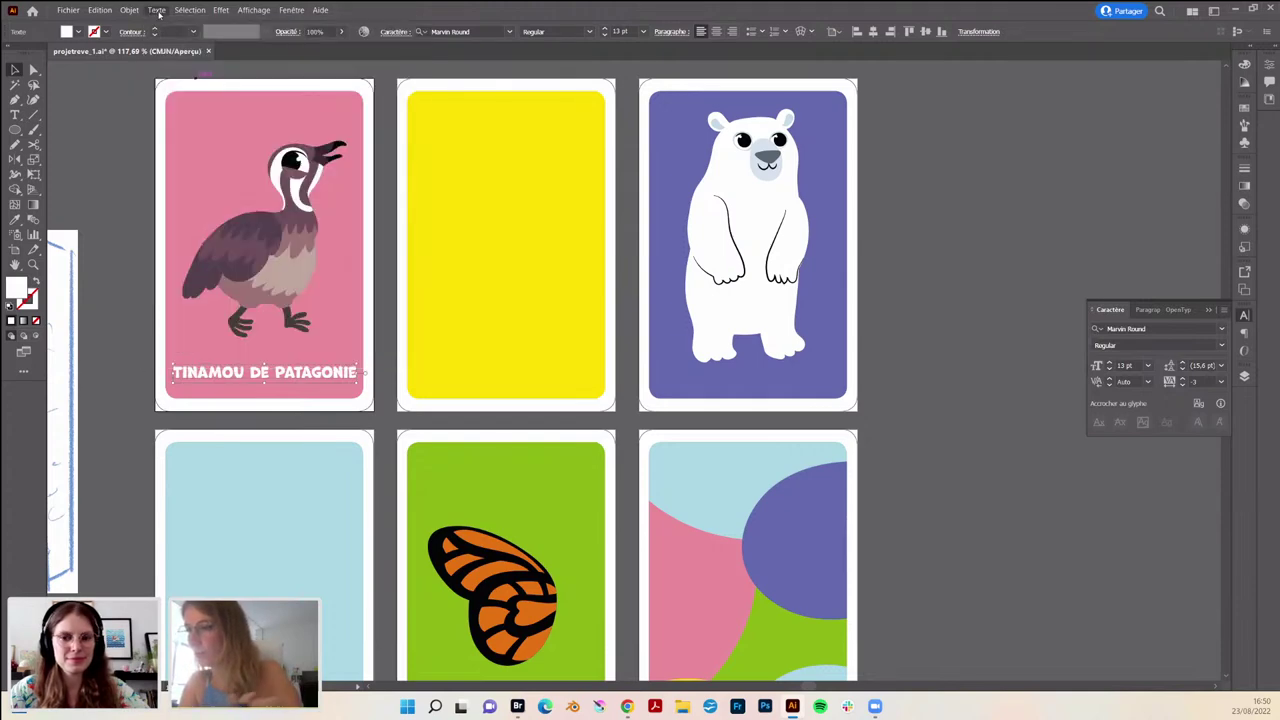
pyautogui.click(158, 11)
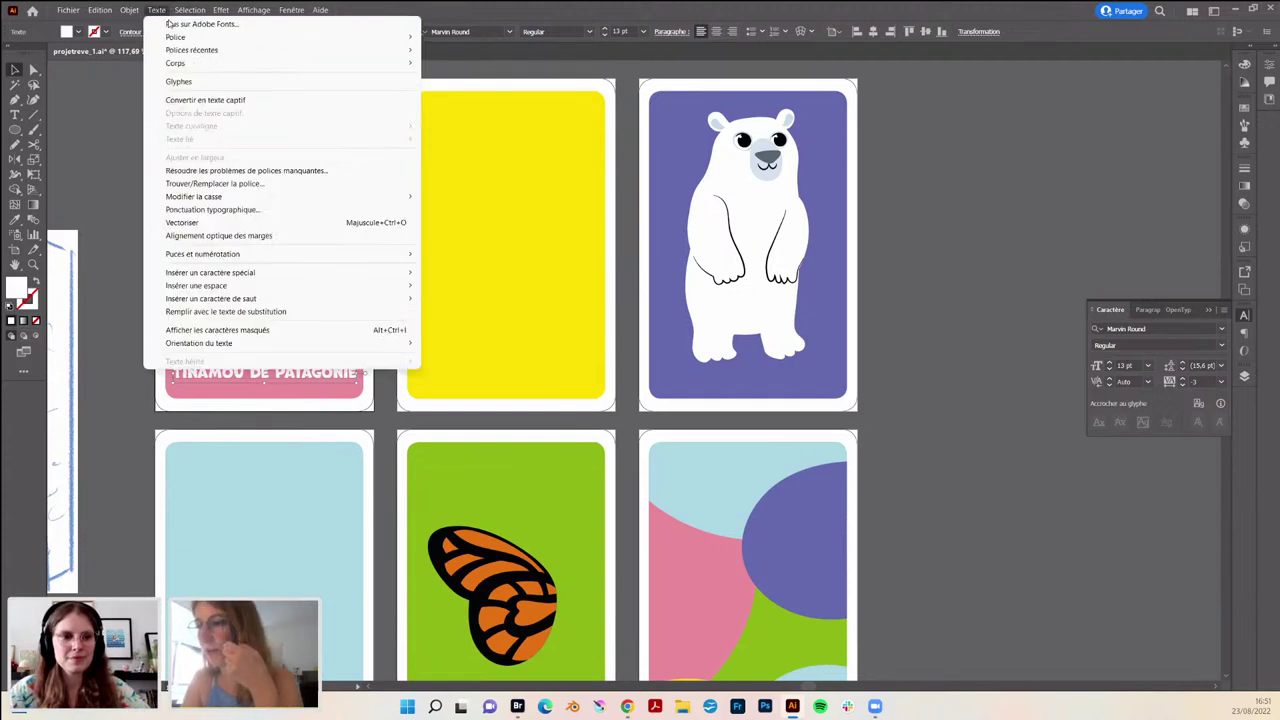
pyautogui.click(172, 28)
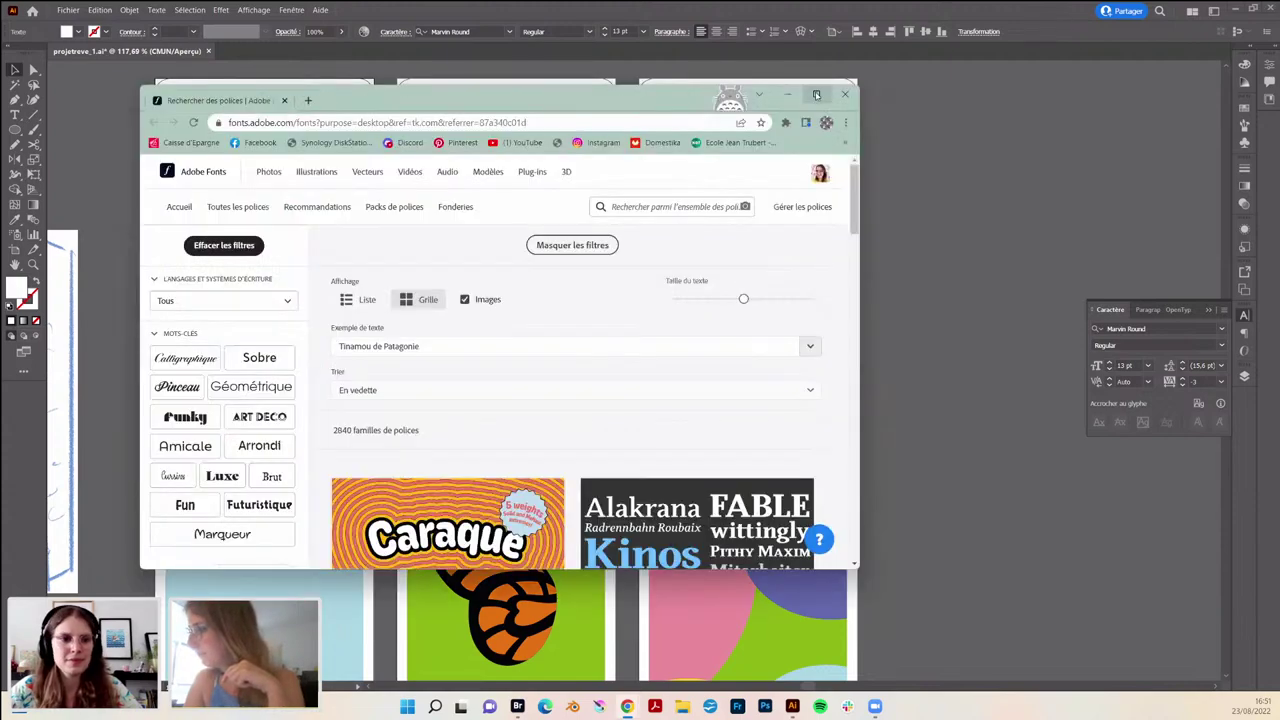
# - On the Adobe Fonts page, preview the font families with the sample text 'Tinamou de Patagonie'
pyautogui.click(820, 93)
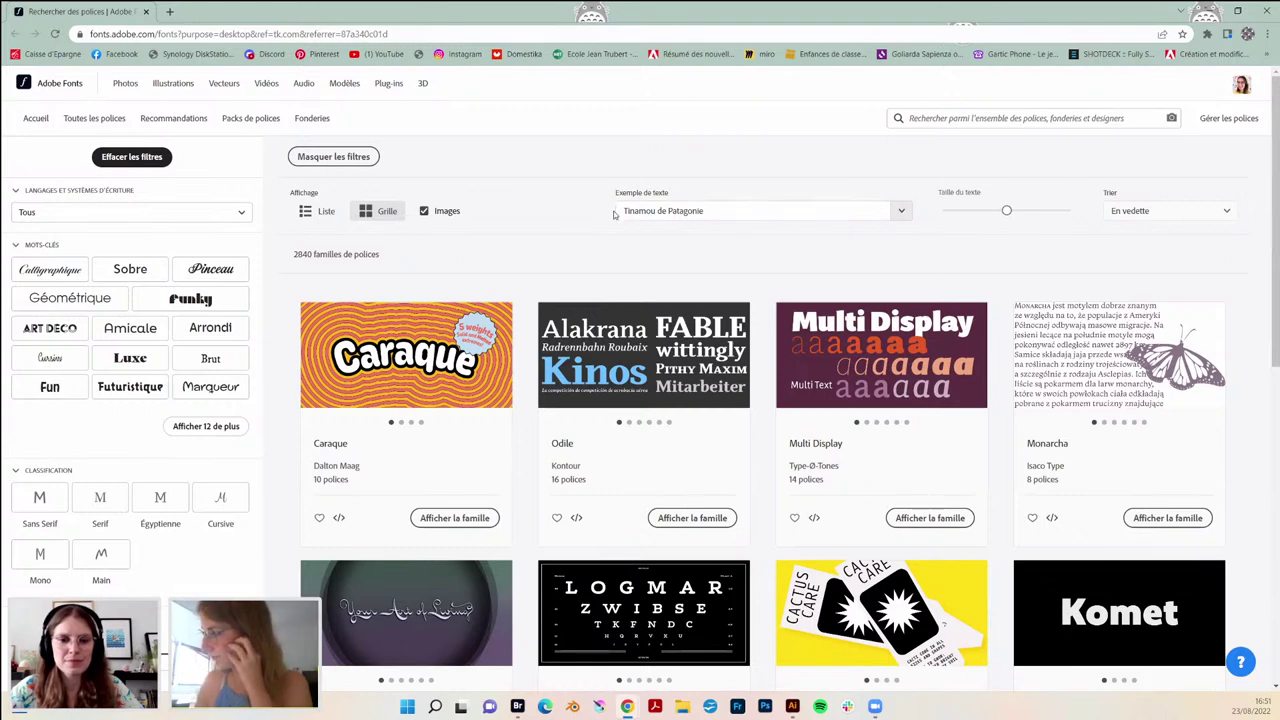
pyautogui.click(614, 212)
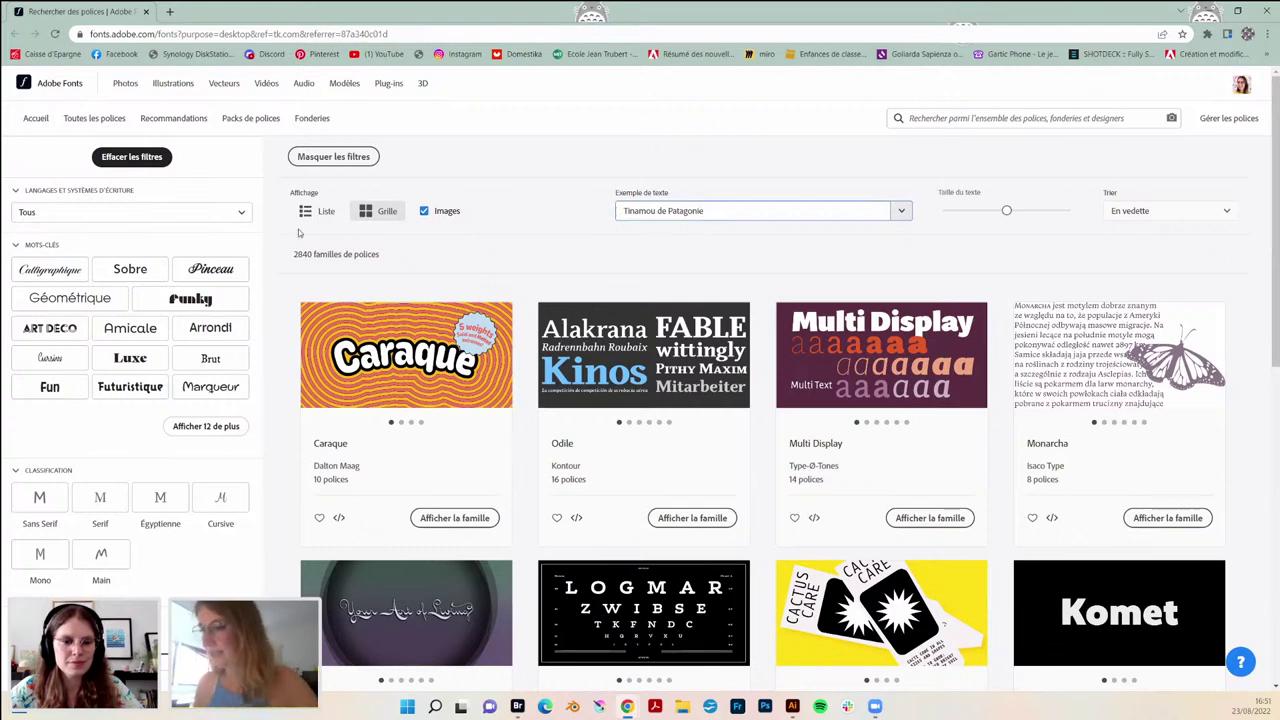
pyautogui.scroll(-1, 130, 320)
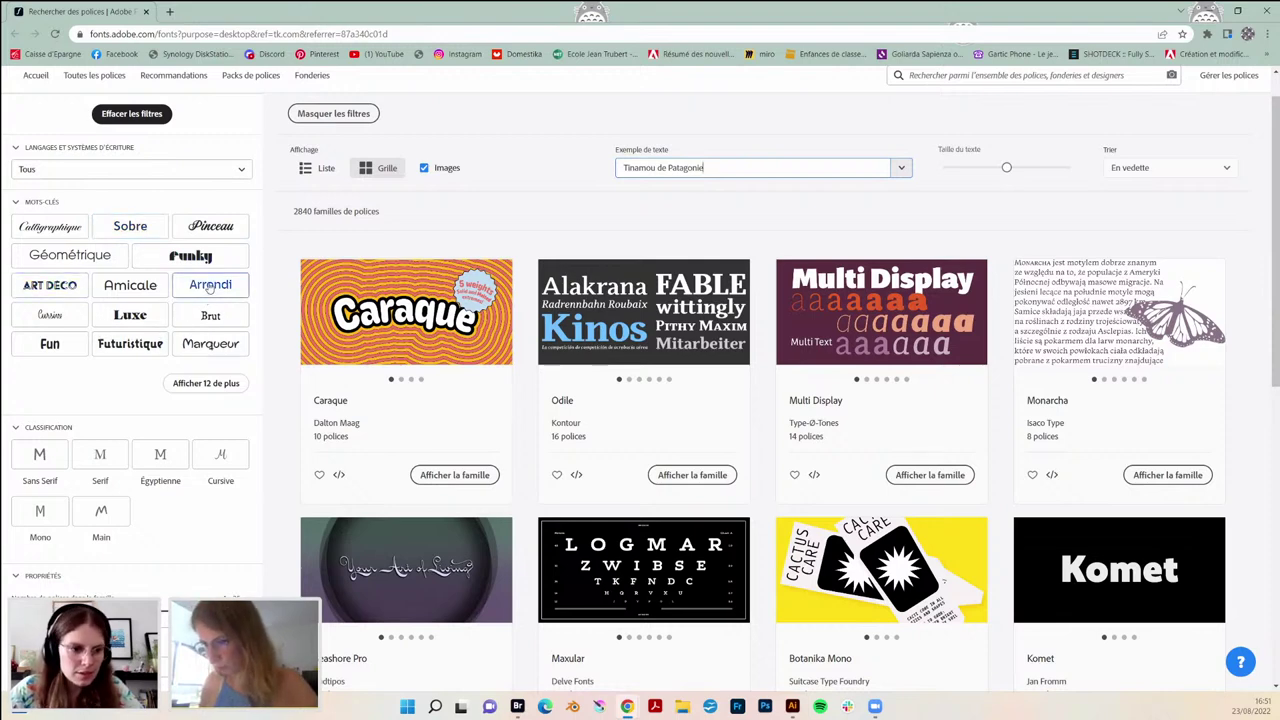
# - Filter the font catalogue by the Fun keyword and browse the first page of results
pyautogui.click(47, 345)
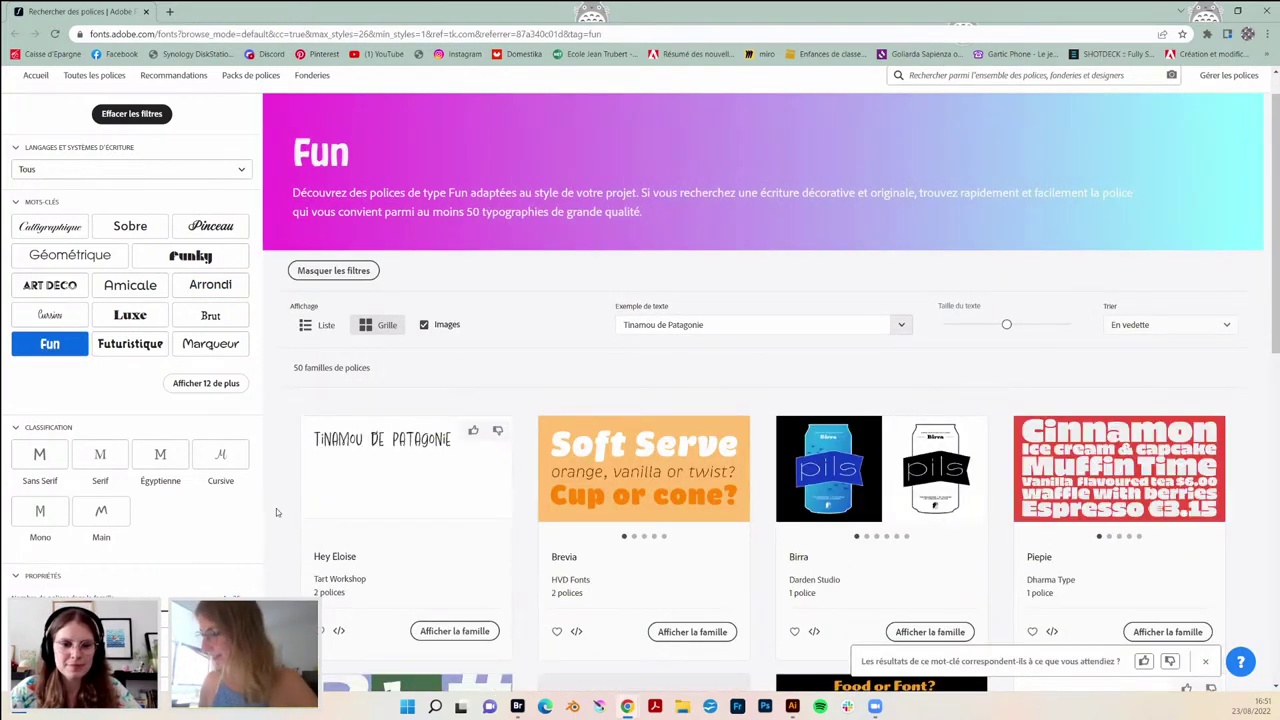
pyautogui.scroll(-1, 276, 508)
pyautogui.scroll(-1, 276, 508)
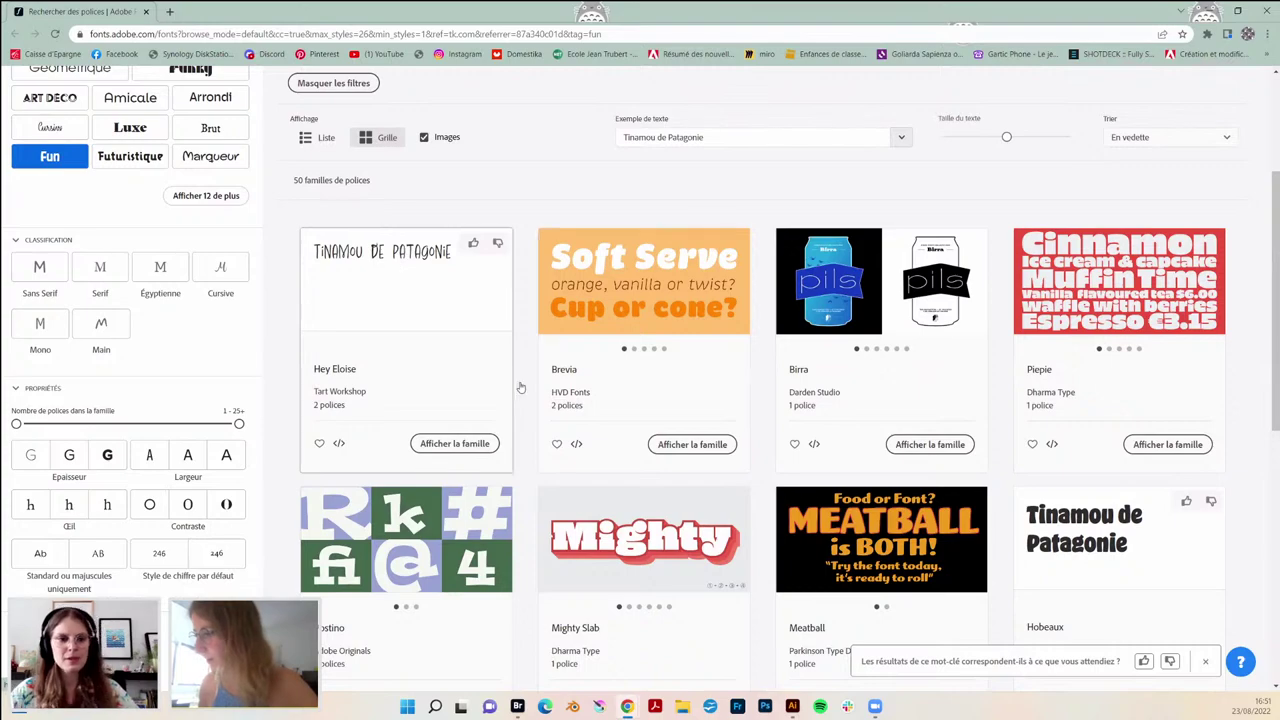
pyautogui.scroll(-4, 480, 320)
pyautogui.scroll(4, 524, 383)
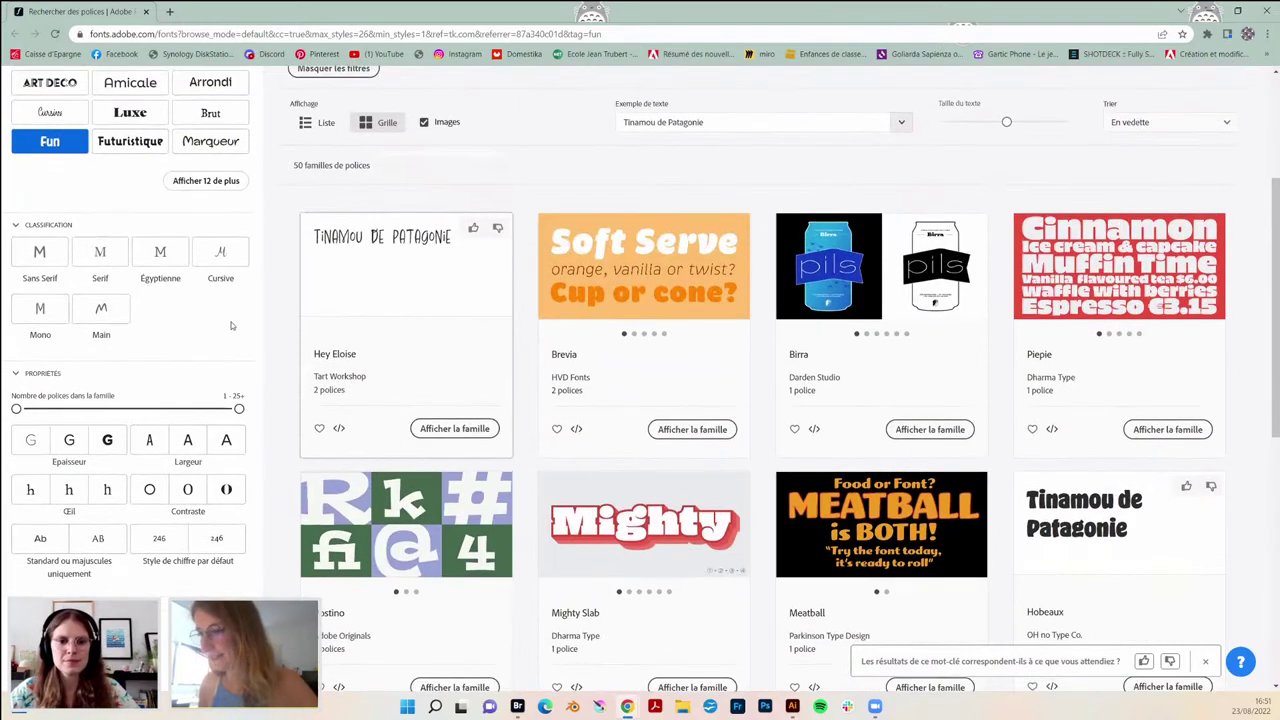
pyautogui.scroll(1, 86, 393)
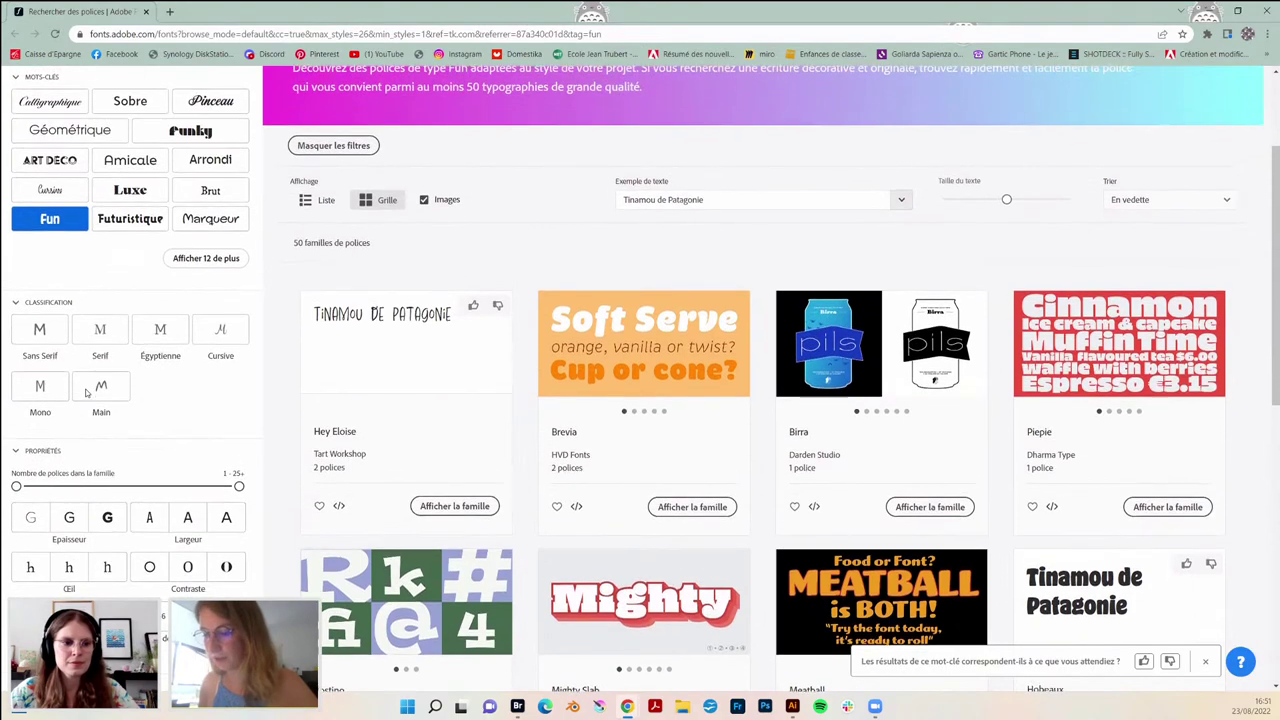
pyautogui.scroll(1, 86, 393)
pyautogui.scroll(1, 278, 394)
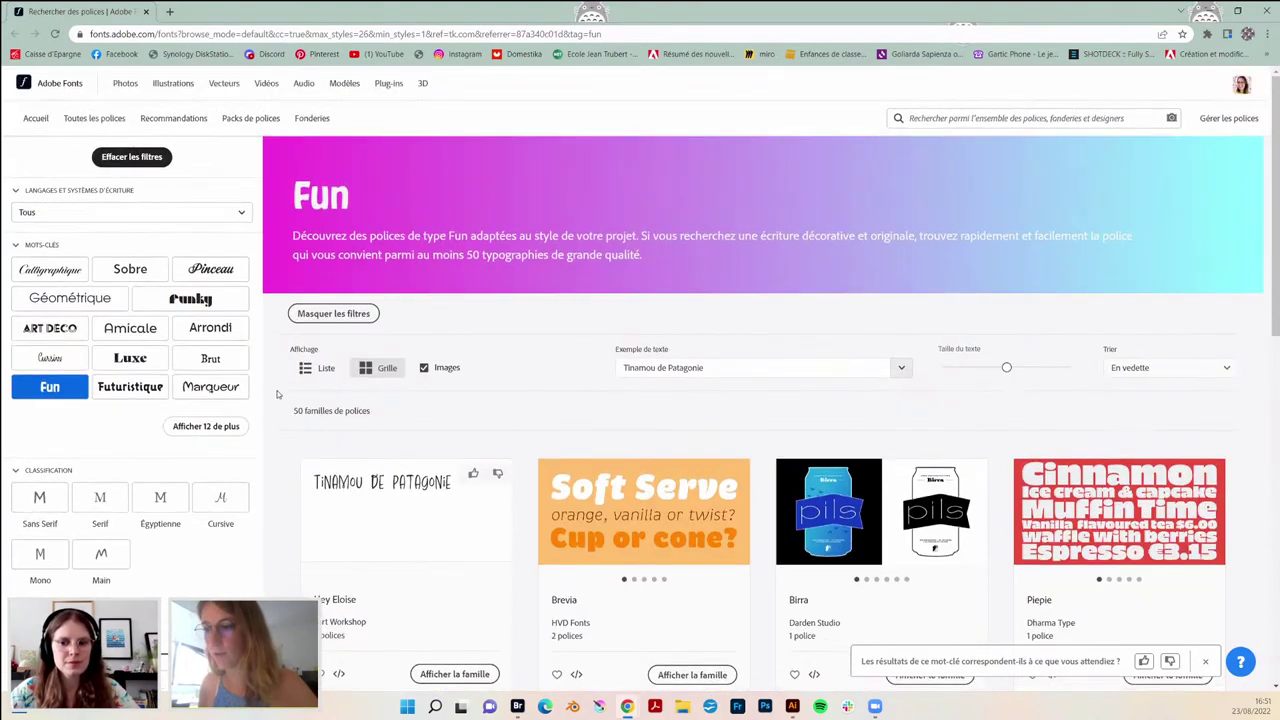
pyautogui.scroll(-1, 278, 394)
pyautogui.scroll(-1, 278, 394)
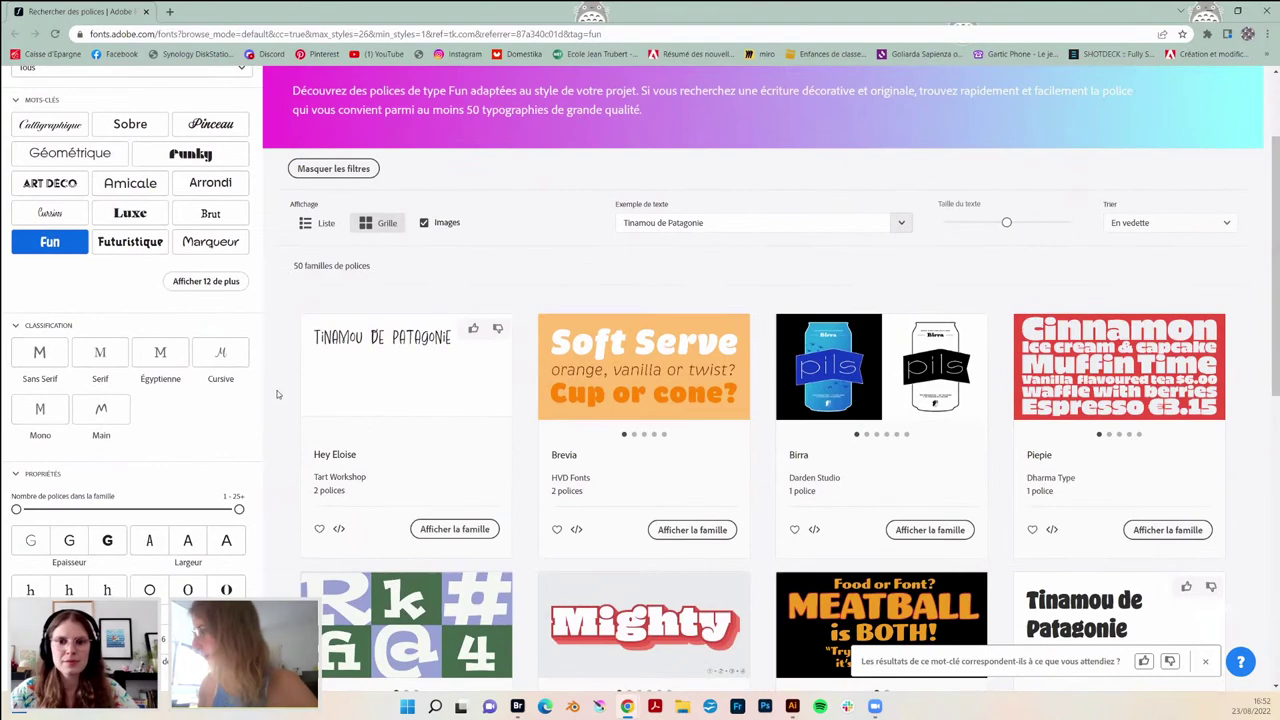
pyautogui.scroll(-5, 278, 394)
pyautogui.scroll(-3, 278, 394)
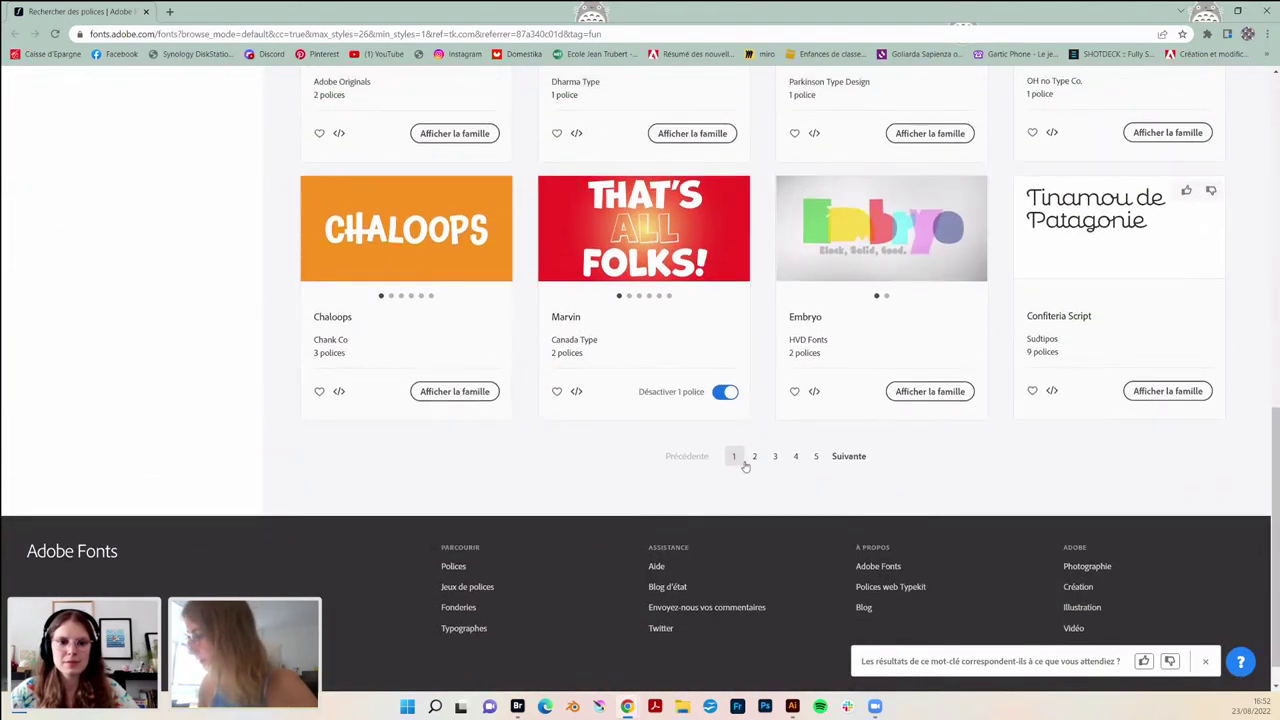
# - Page through results 2, 3 and 4, then return to page 3 showing Snicker
pyautogui.click(754, 457)
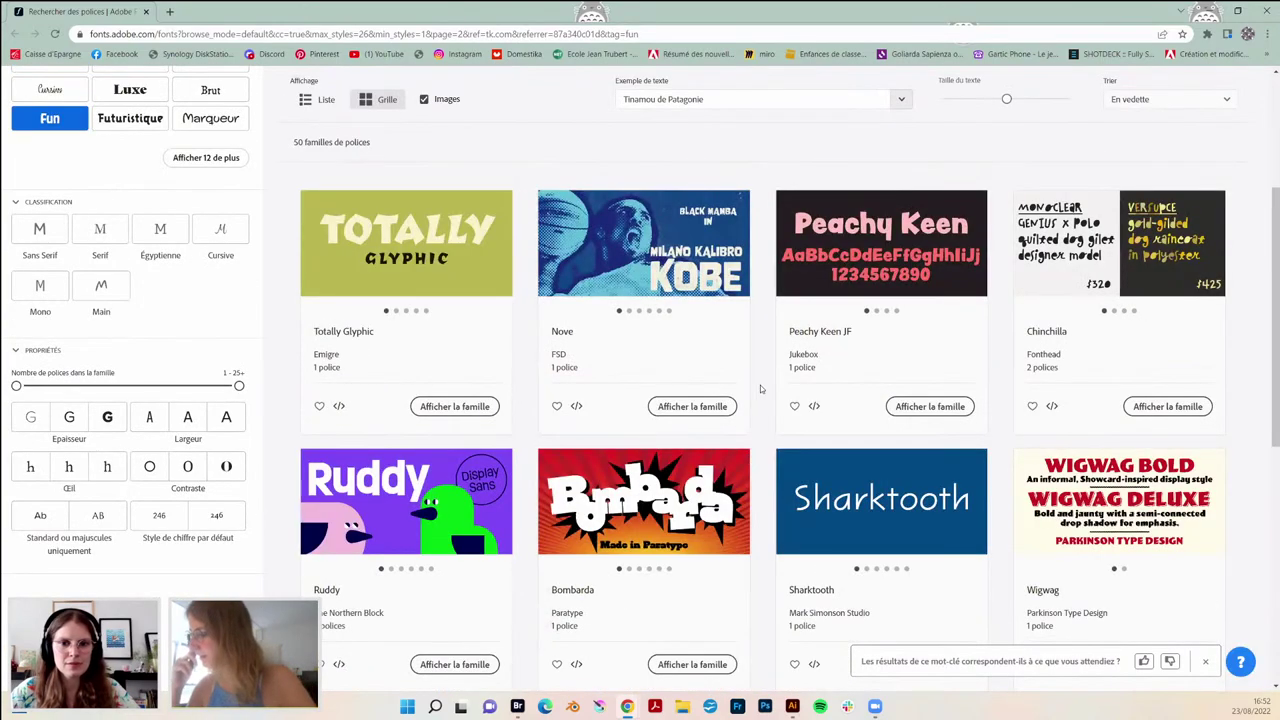
pyautogui.scroll(-1, 760, 387)
pyautogui.scroll(-1, 760, 388)
pyautogui.scroll(-2, 760, 388)
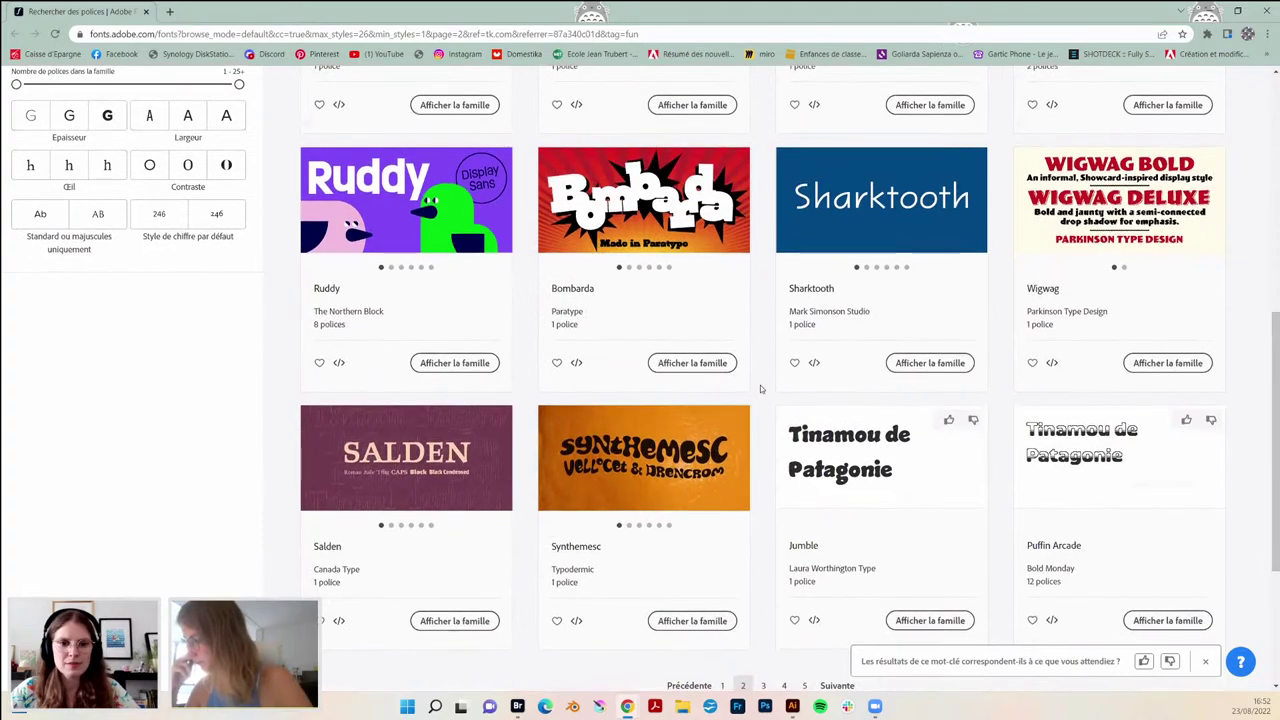
pyautogui.scroll(-2, 760, 388)
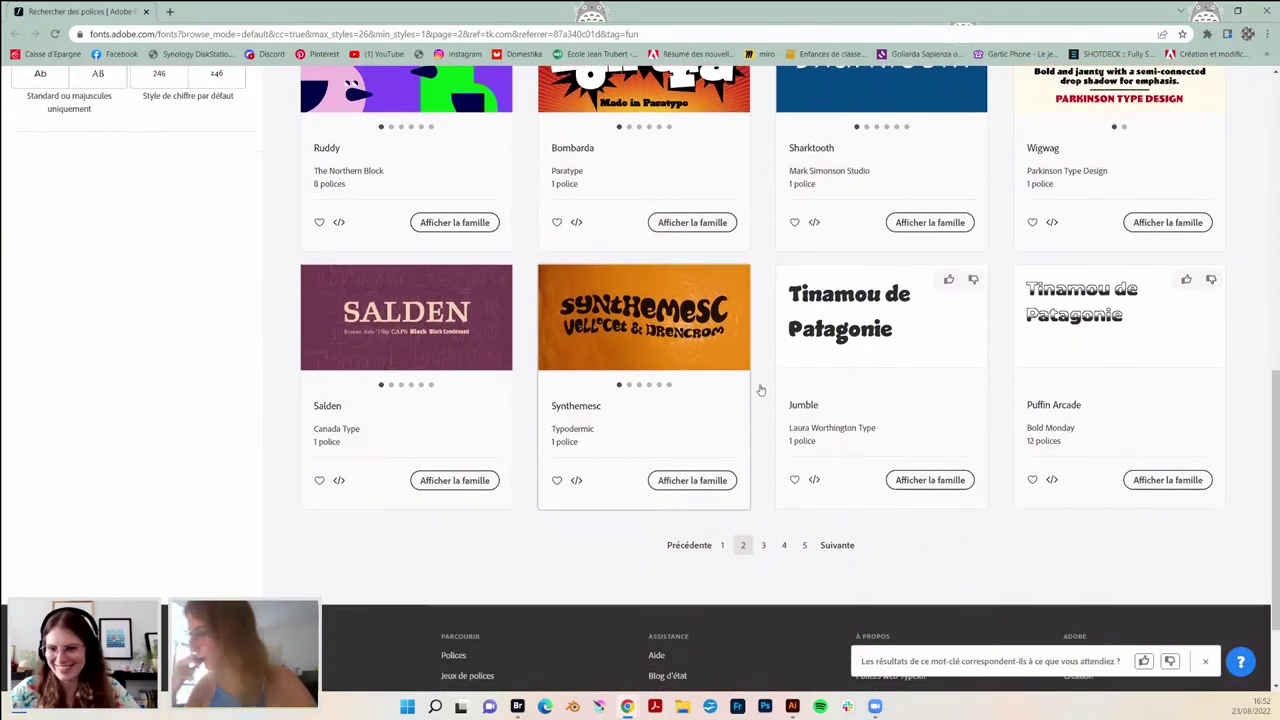
pyautogui.click(763, 544)
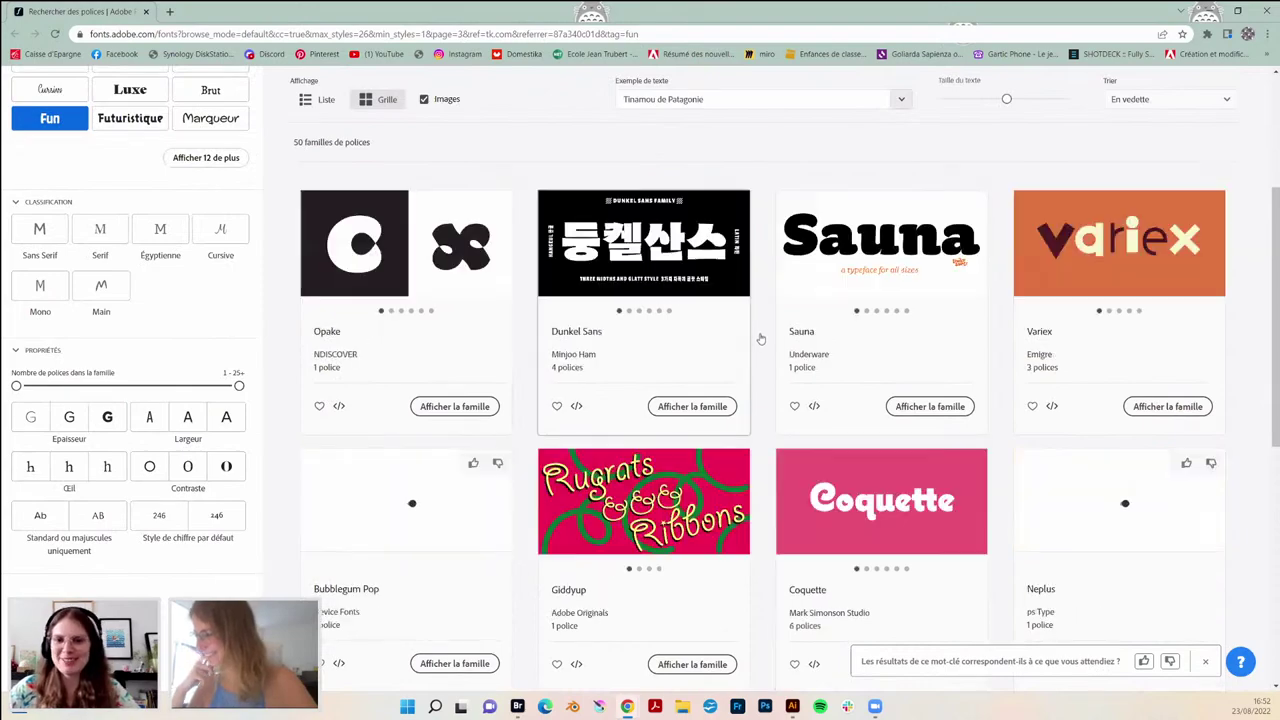
pyautogui.scroll(-2, 760, 339)
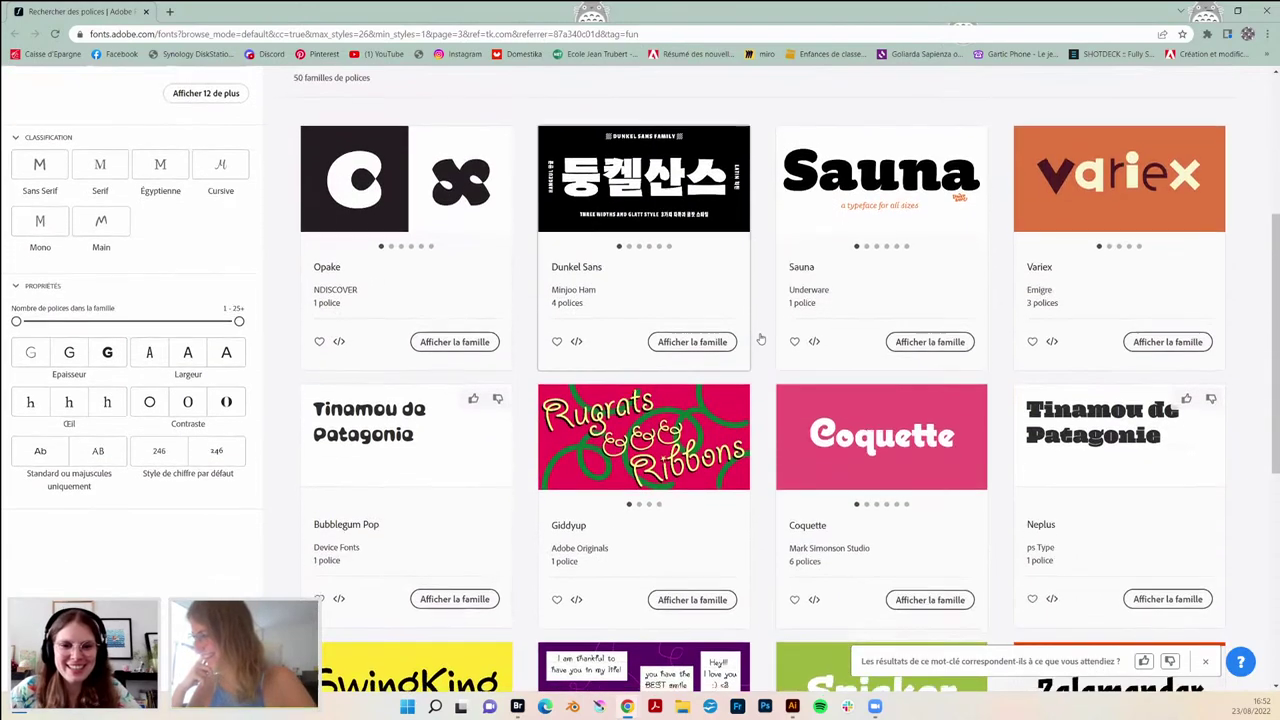
pyautogui.scroll(-3, 760, 339)
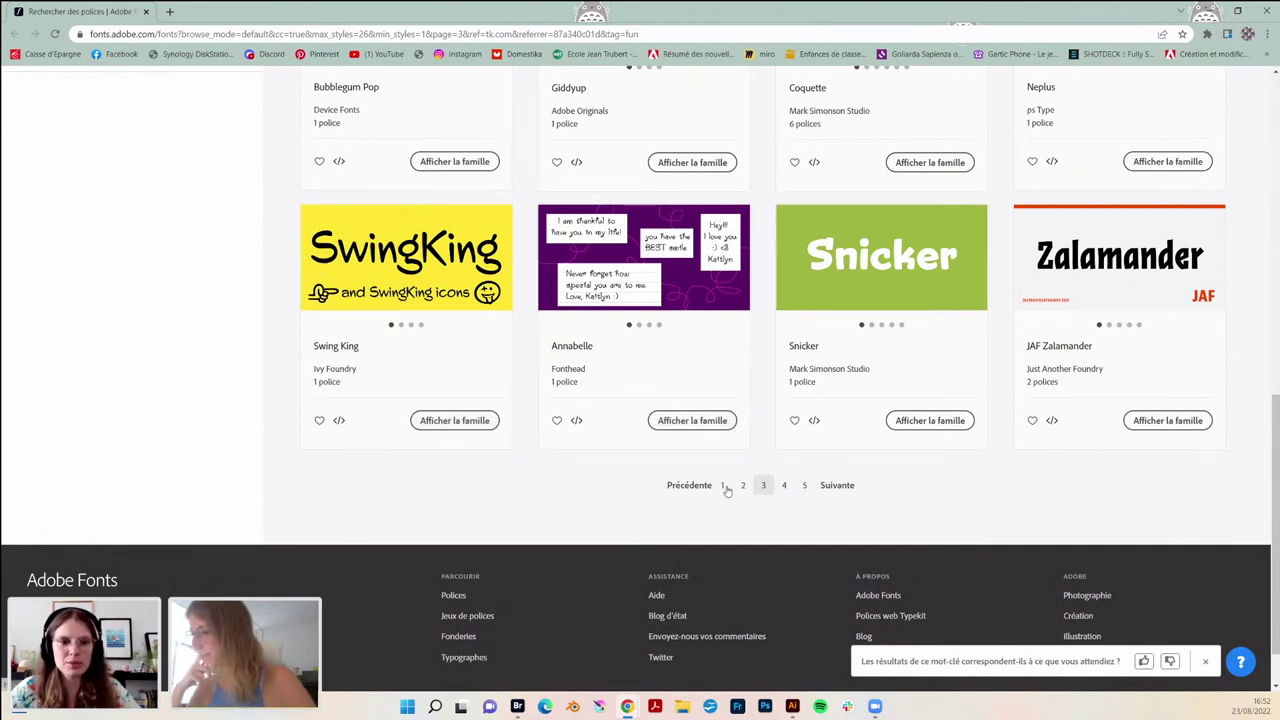
pyautogui.click(786, 486)
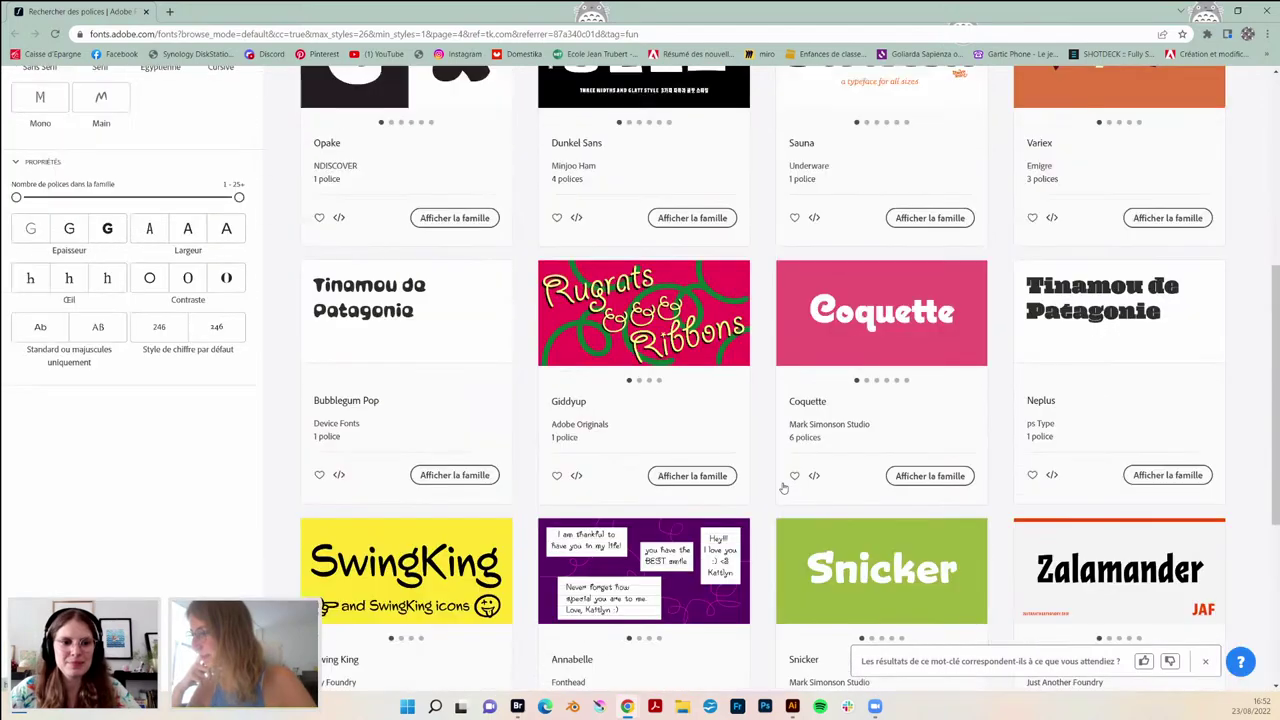
pyautogui.scroll(-10, 695, 538)
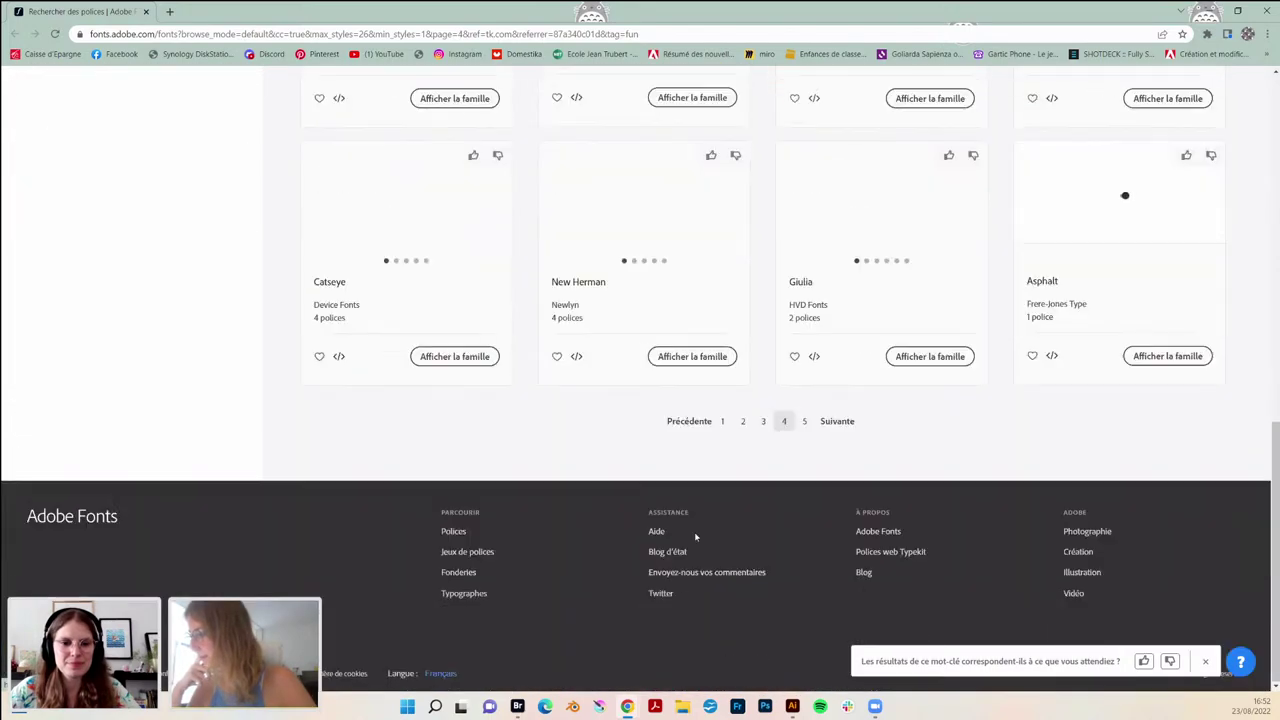
pyautogui.click(760, 421)
pyautogui.scroll(-4, 765, 422)
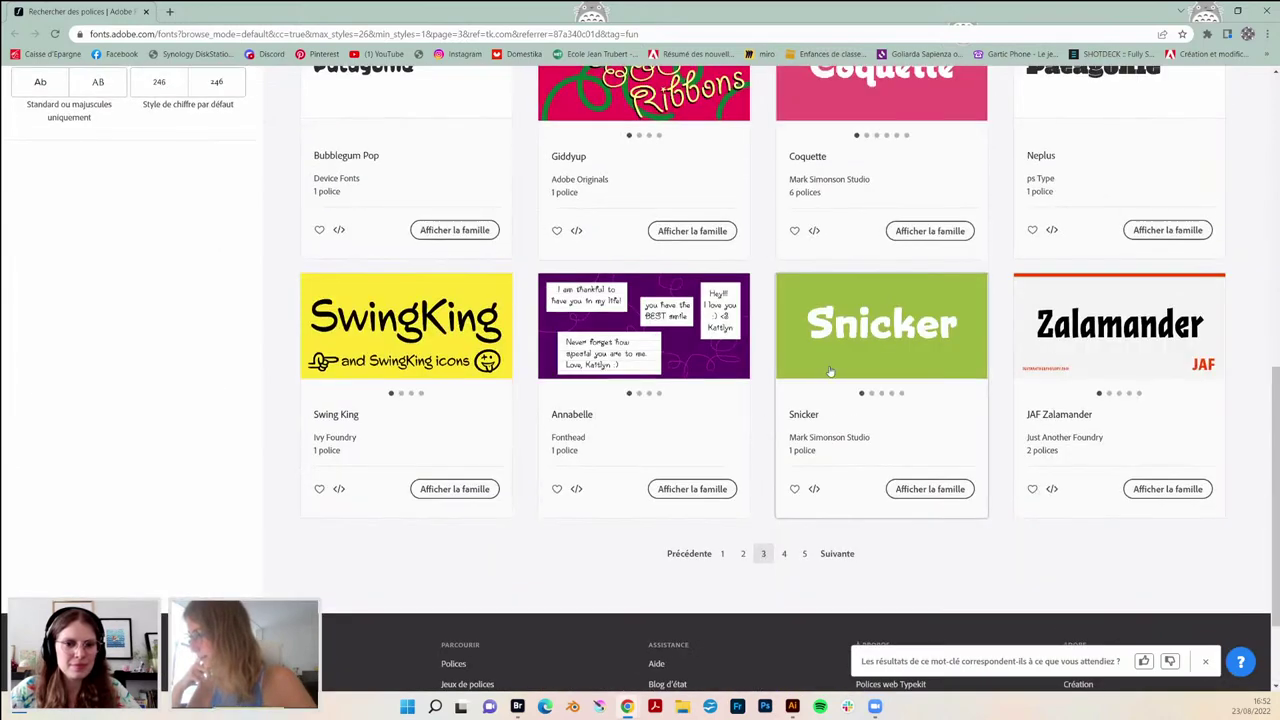
pyautogui.moveTo(881, 395)
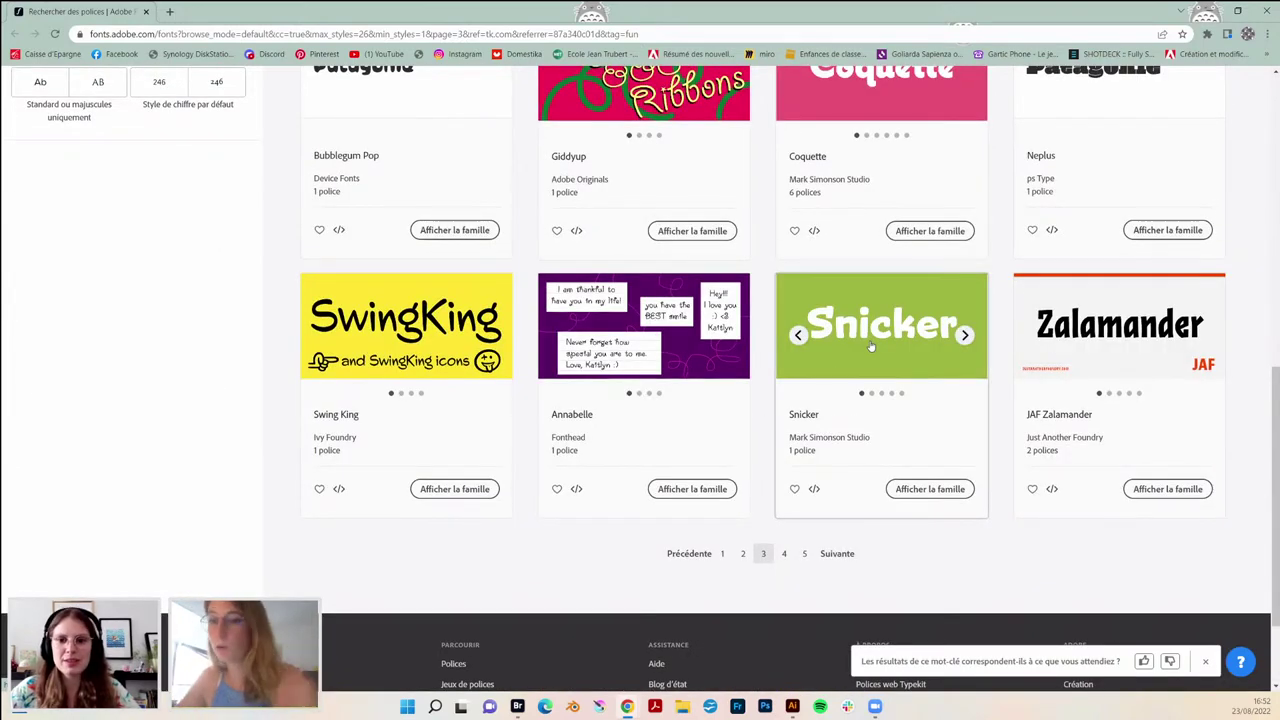
# - Activate the Snicker font family on Adobe Fonts and return to the Illustrator card document
pyautogui.click(930, 489)
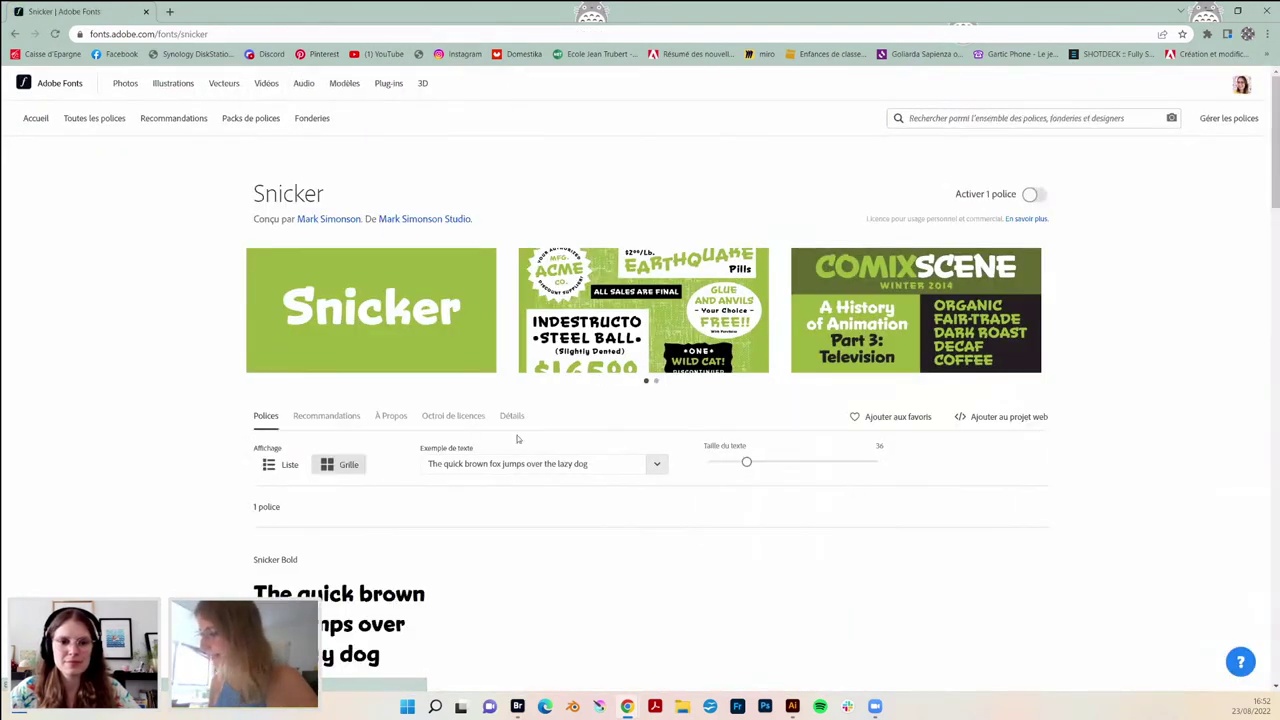
pyautogui.scroll(-1, 518, 439)
pyautogui.scroll(-2, 518, 439)
pyautogui.scroll(-5, 518, 439)
pyautogui.scroll(-2, 518, 439)
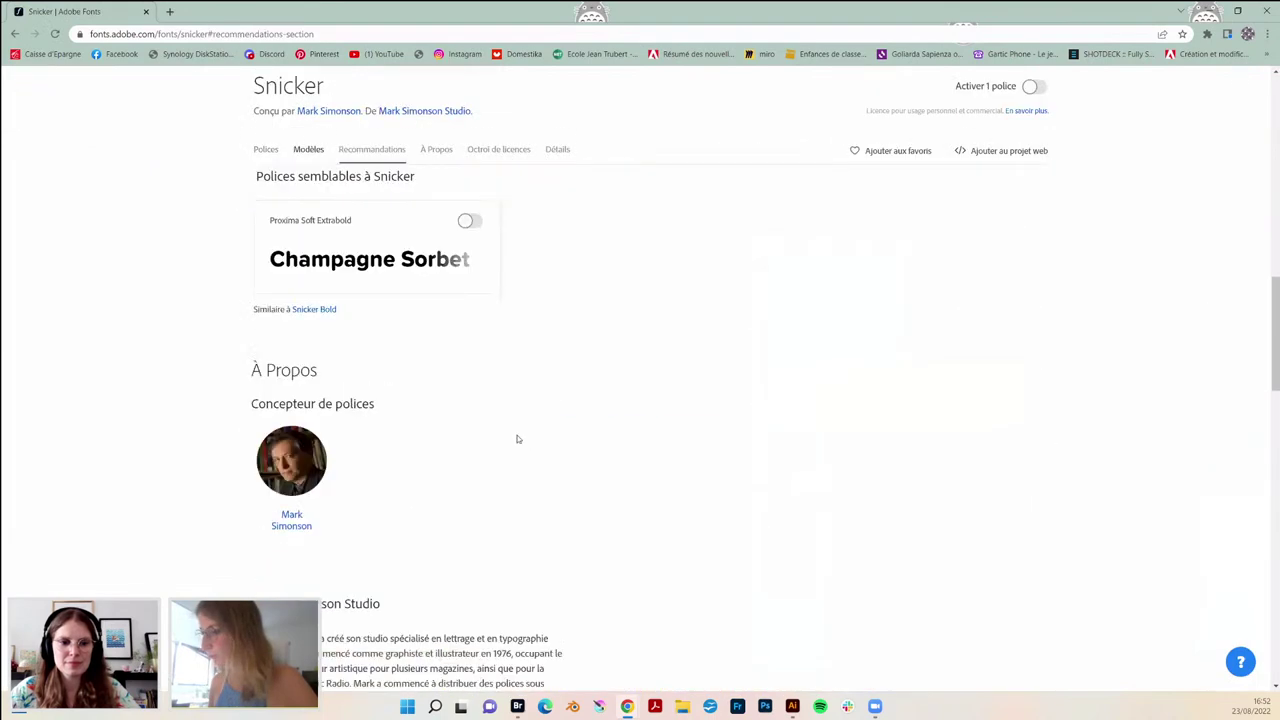
pyautogui.scroll(5, 518, 439)
pyautogui.scroll(5, 518, 439)
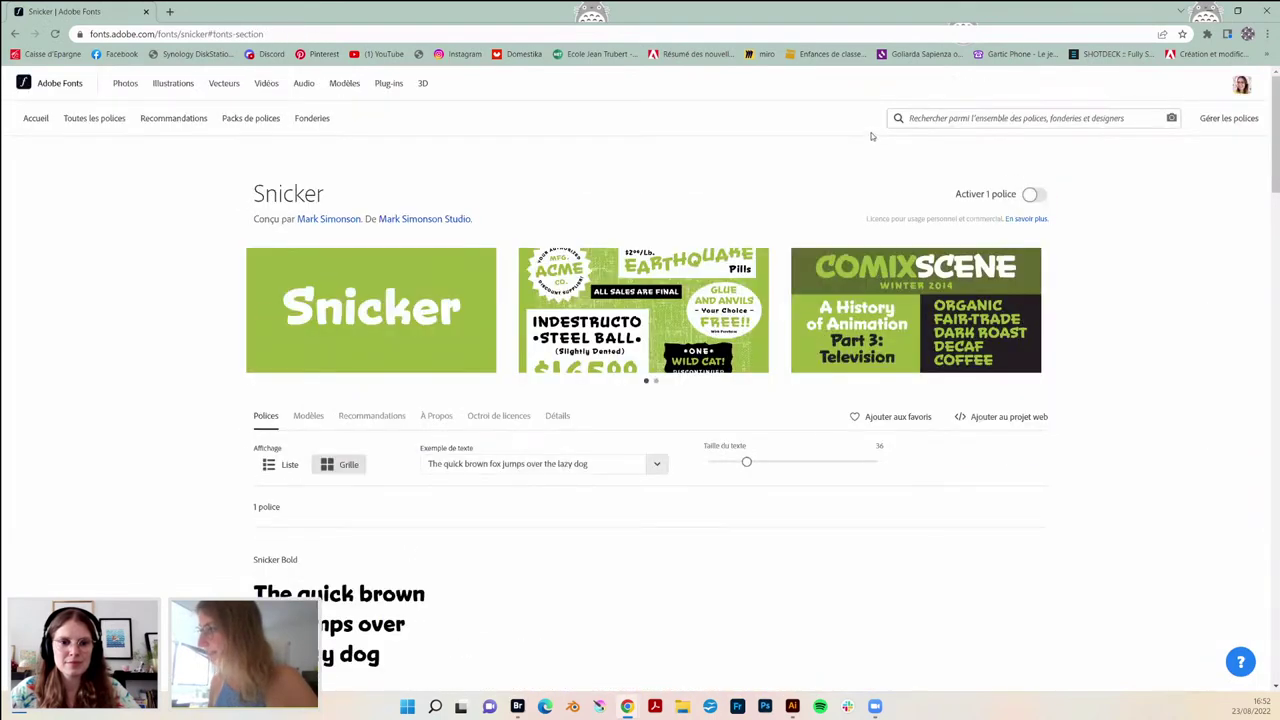
pyautogui.click(1030, 194)
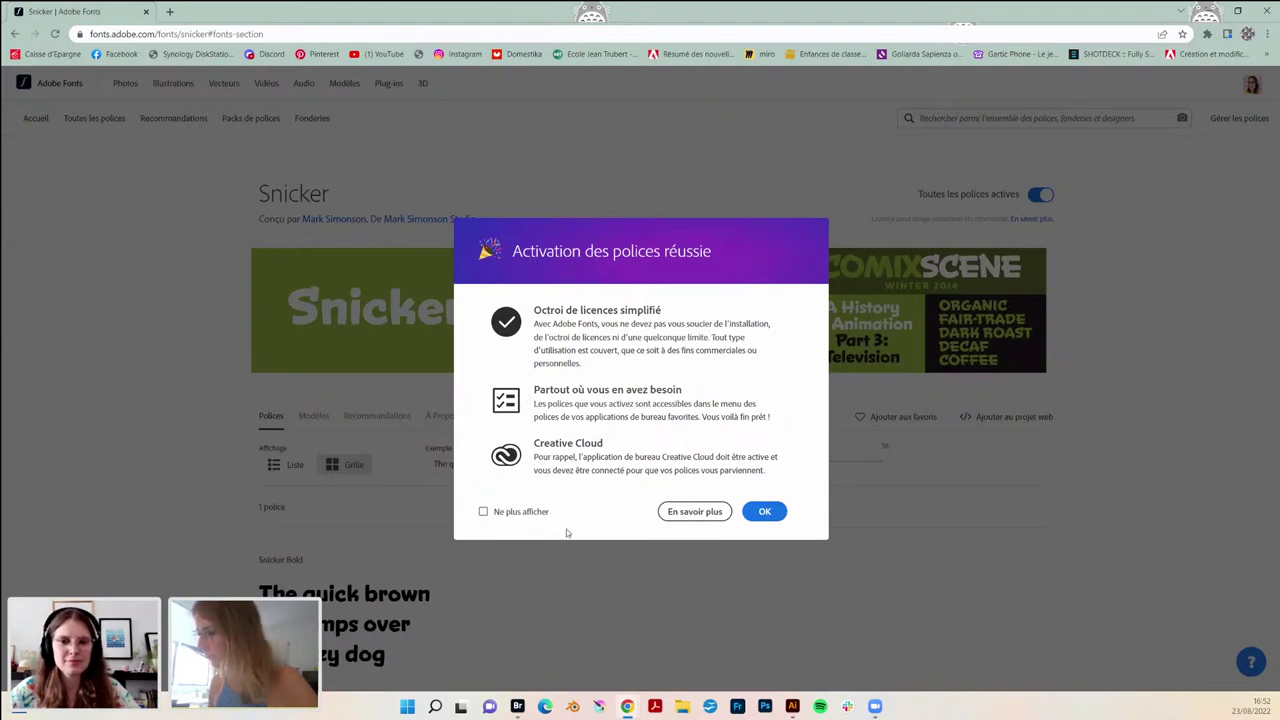
pyautogui.click(754, 516)
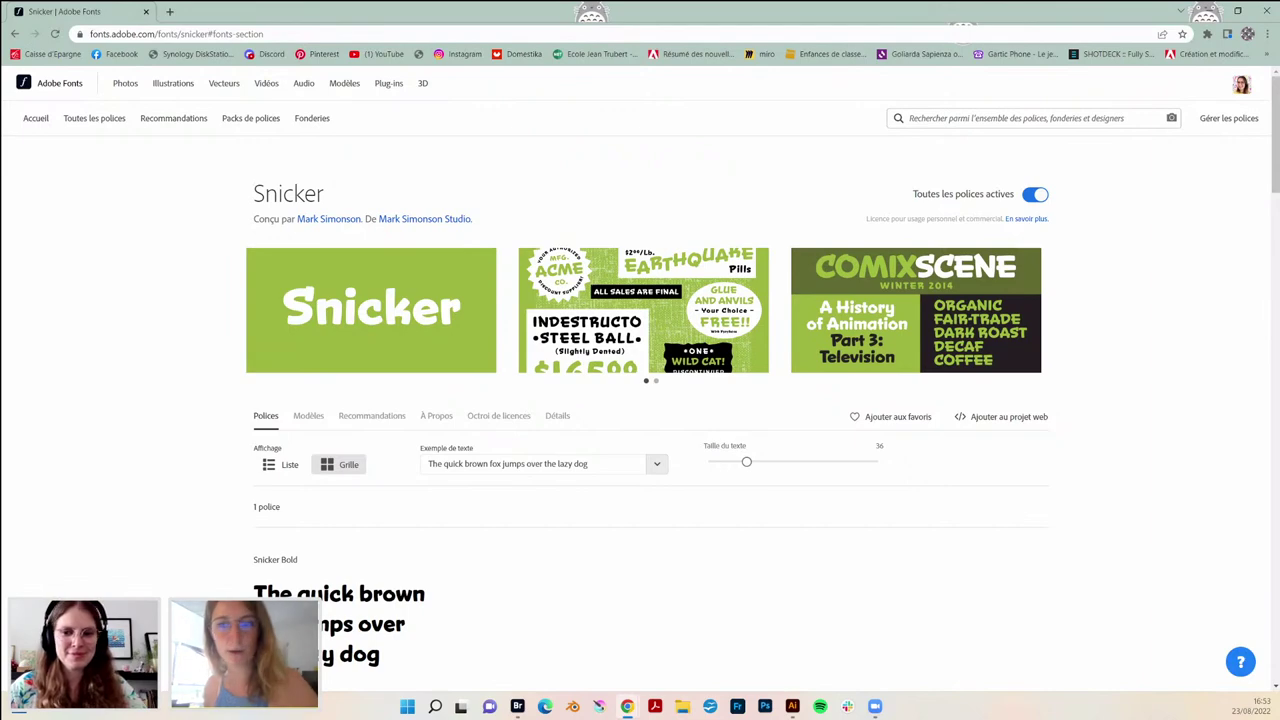
pyautogui.click(791, 707)
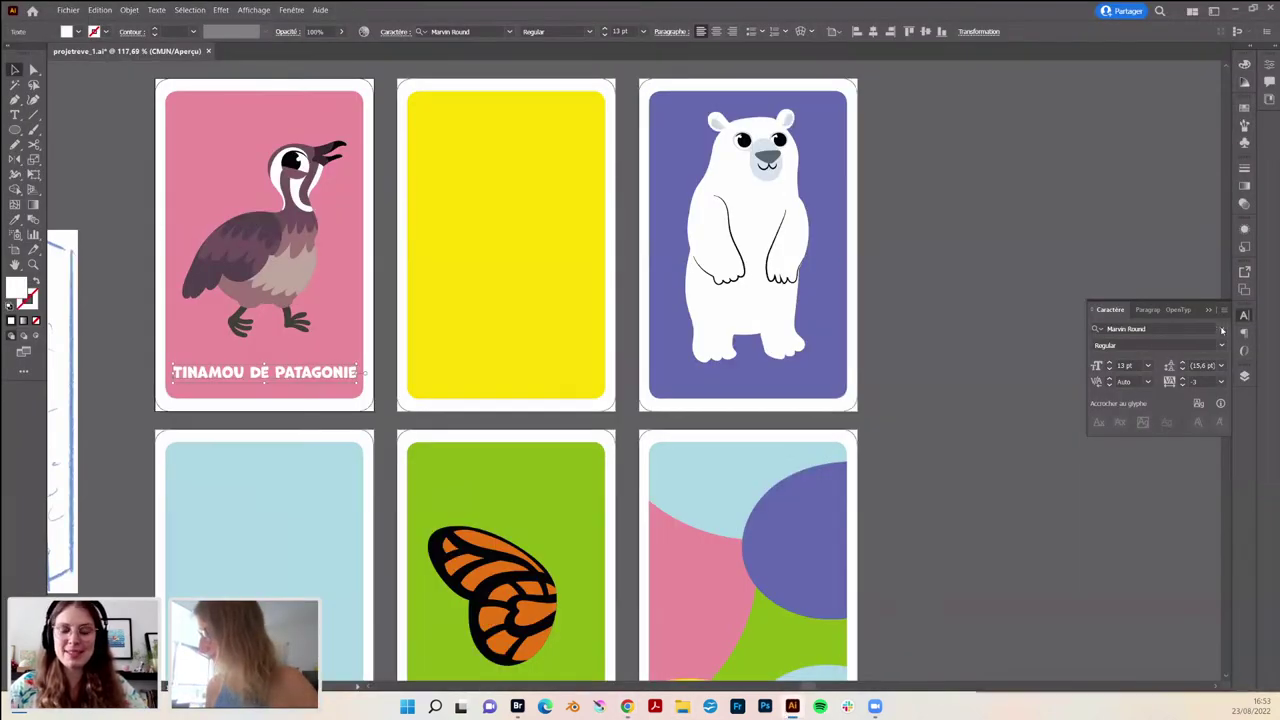
# - Apply Snicker Bold to the title from the font list and nudge it slightly right and down
pyautogui.click(1221, 328)
pyautogui.scroll(-1, 1076, 458)
pyautogui.scroll(-5, 1076, 458)
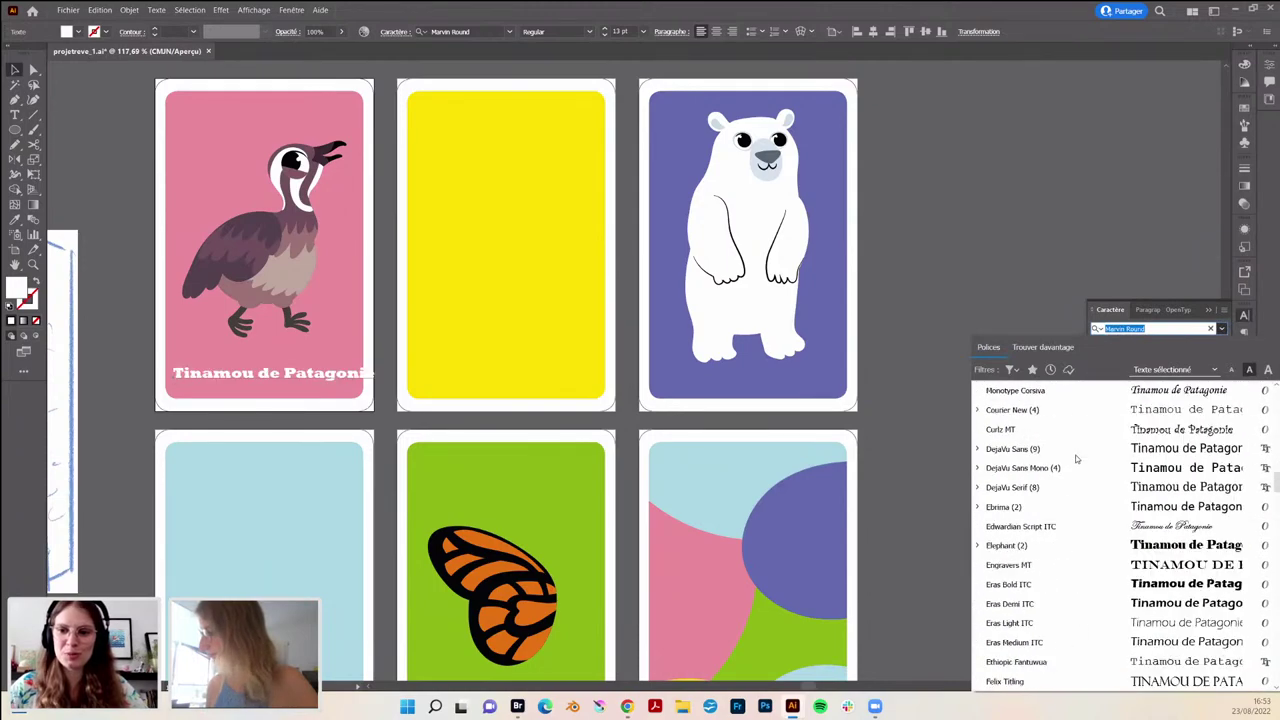
pyautogui.scroll(-5, 1076, 458)
pyautogui.scroll(-5, 1076, 458)
pyautogui.scroll(-3, 1076, 458)
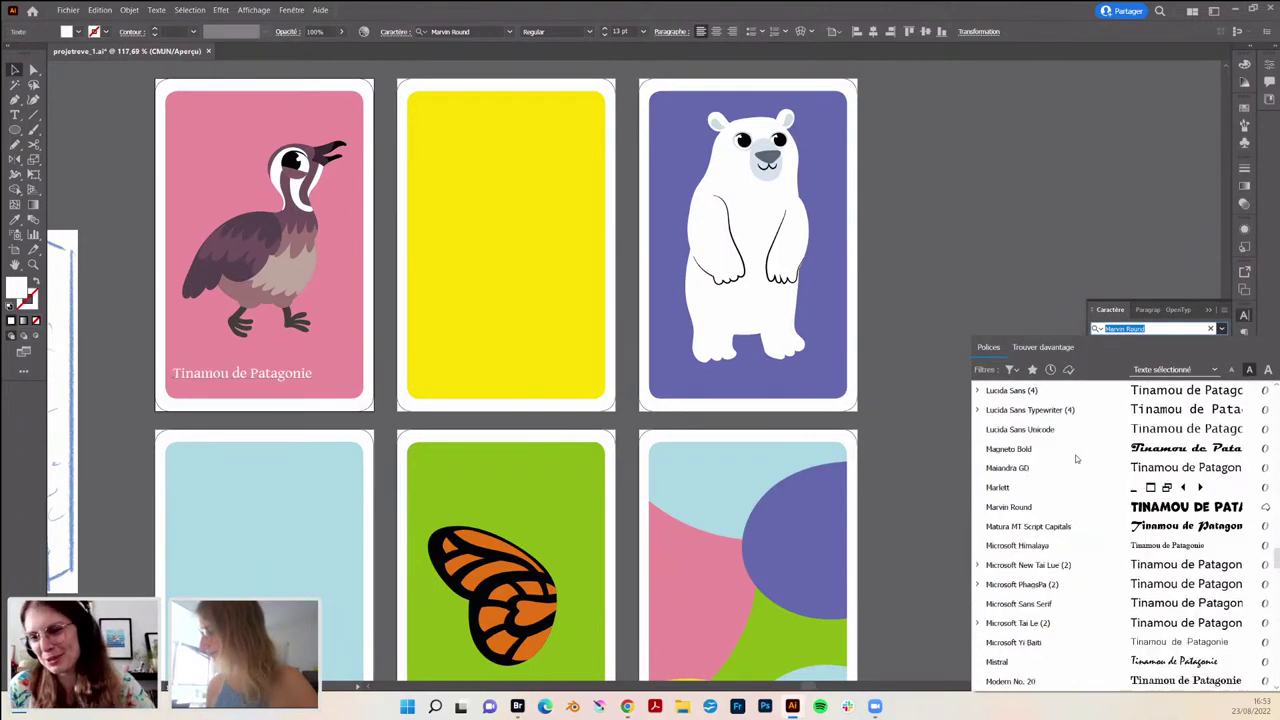
pyautogui.scroll(-3, 1076, 458)
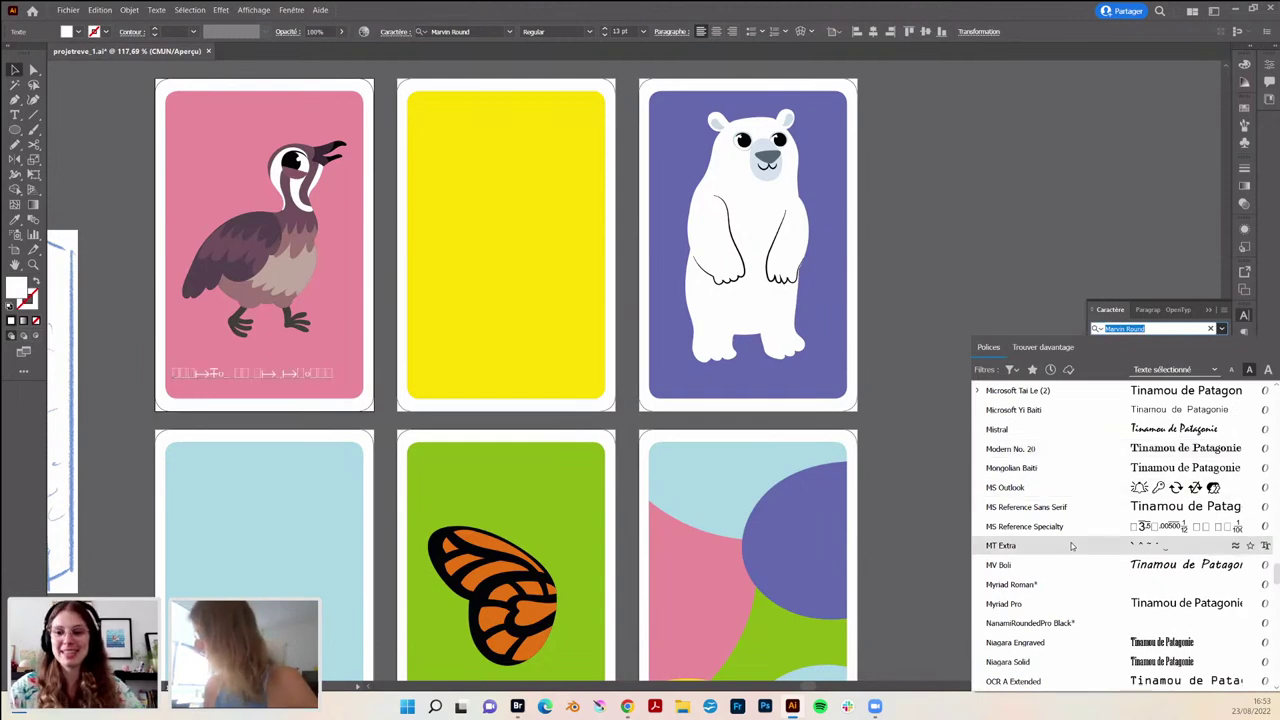
pyautogui.scroll(-3, 1071, 545)
pyautogui.scroll(-3, 1071, 545)
pyautogui.scroll(-1, 1066, 575)
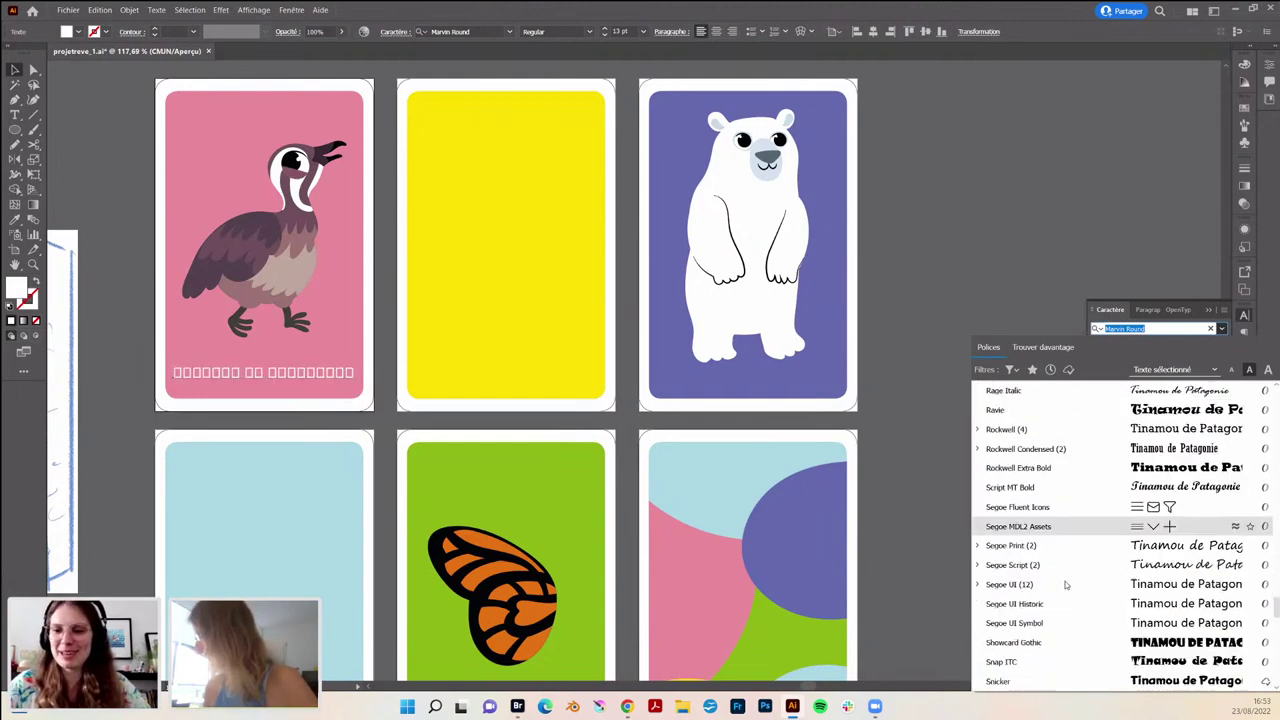
pyautogui.scroll(-2, 1050, 575)
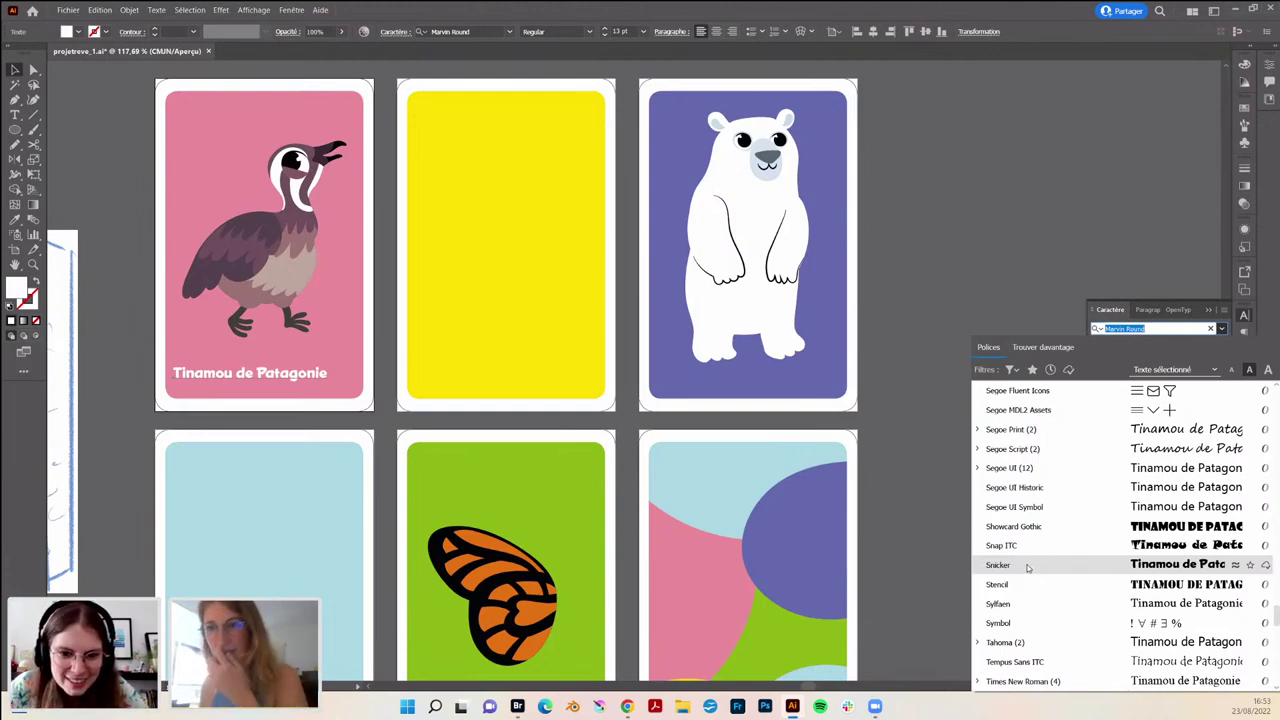
pyautogui.click(1024, 567)
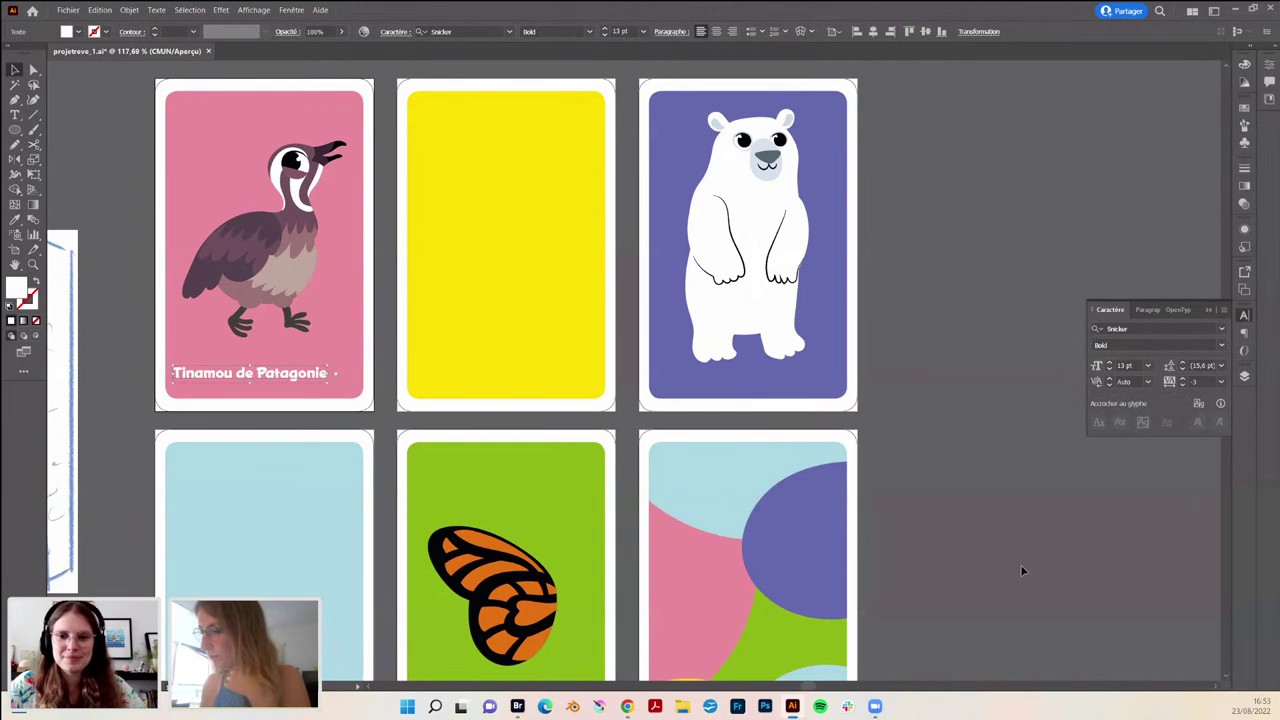
pyautogui.moveTo(290, 370); pyautogui.dragTo(297, 372)
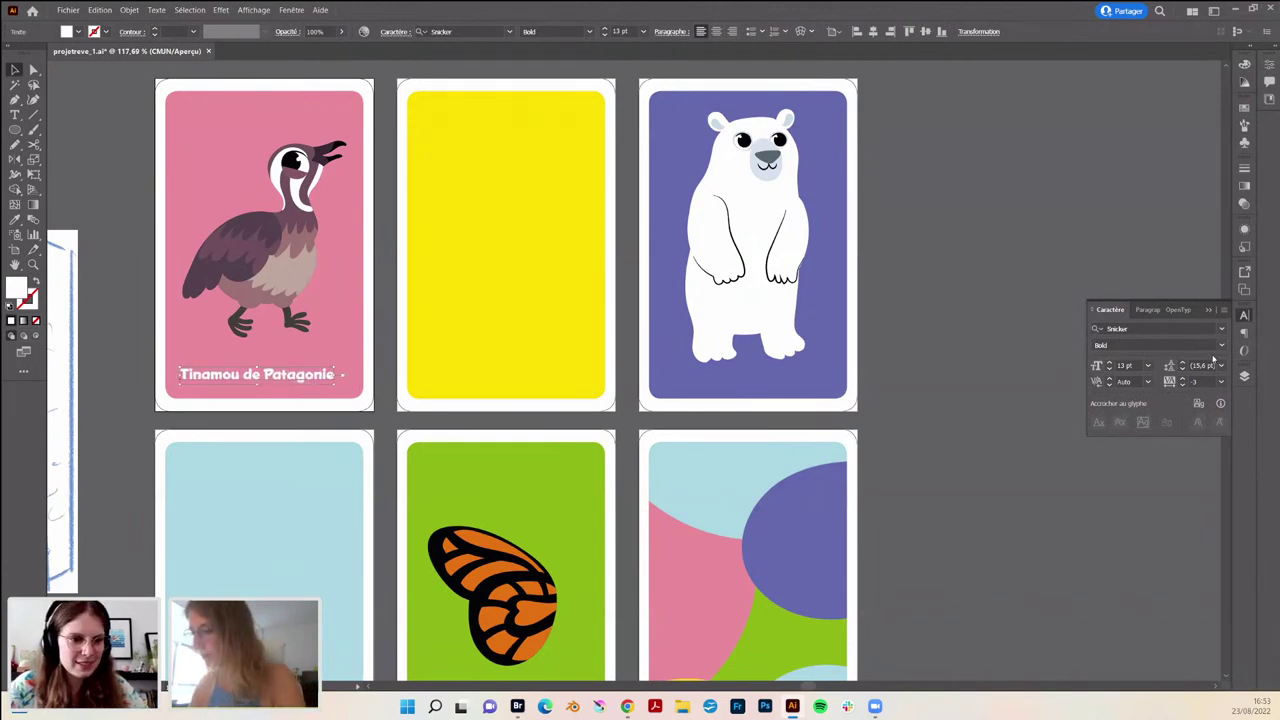
# - Deselect the title, zoom around the cards, and make animaux the current layer
pyautogui.click(325, 415)
pyautogui.moveTo(306, 383)
pyautogui.mouseDown()
pyautogui.moveTo(372, 390)
pyautogui.moveTo(294, 409)
pyautogui.mouseUp()
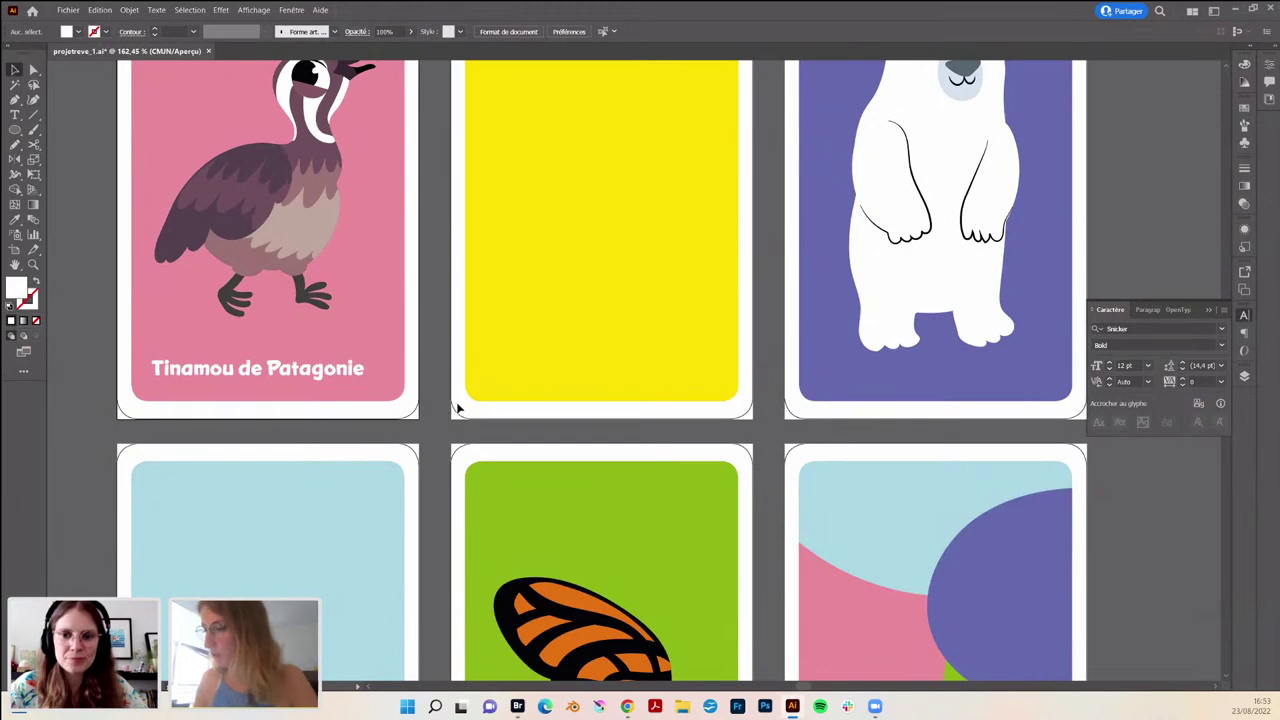
pyautogui.moveTo(435, 428)
pyautogui.mouseDown()
pyautogui.moveTo(287, 533)
pyautogui.moveTo(210, 443)
pyautogui.mouseUp()
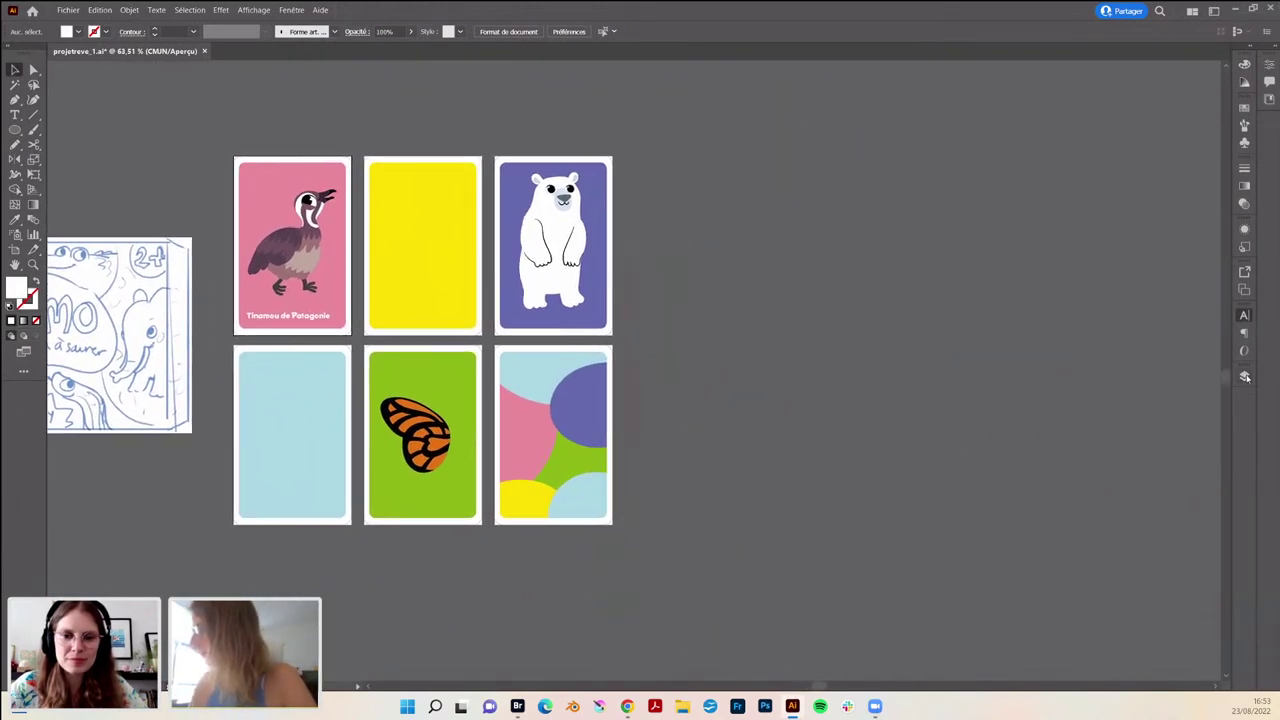
pyautogui.click(1245, 376)
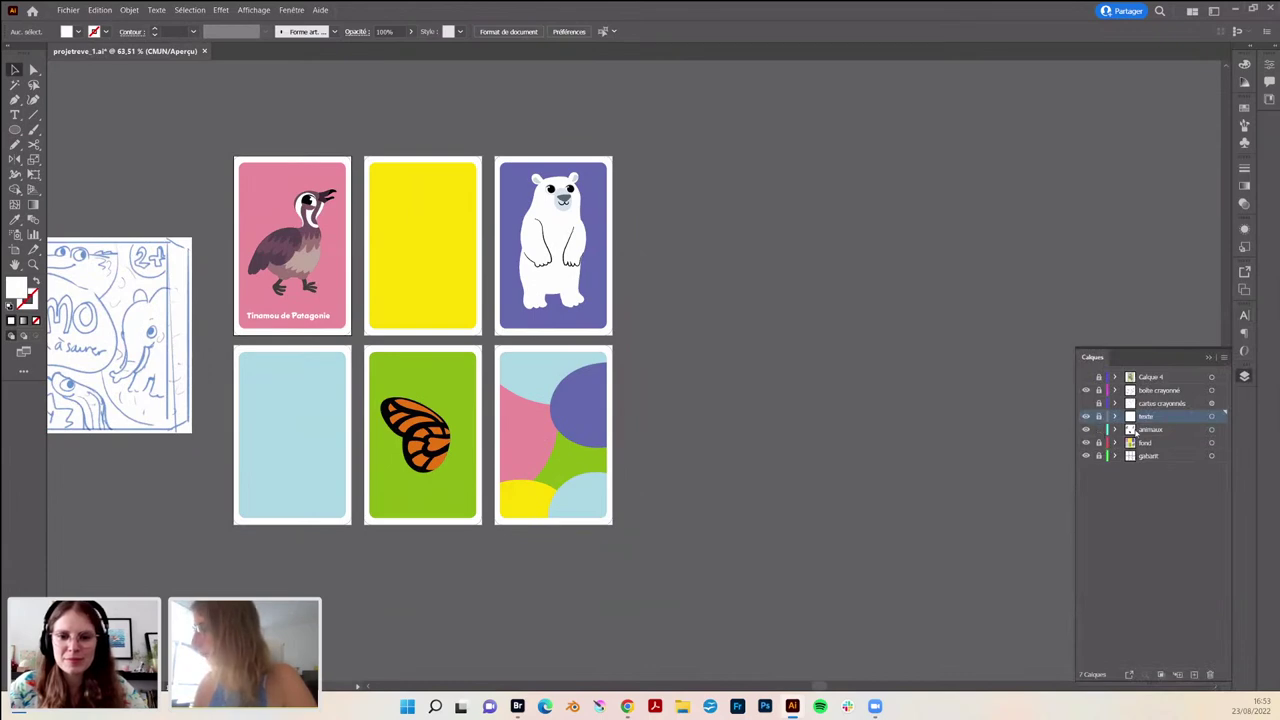
pyautogui.click(1140, 429)
pyautogui.moveTo(389, 482); pyautogui.dragTo(493, 425)
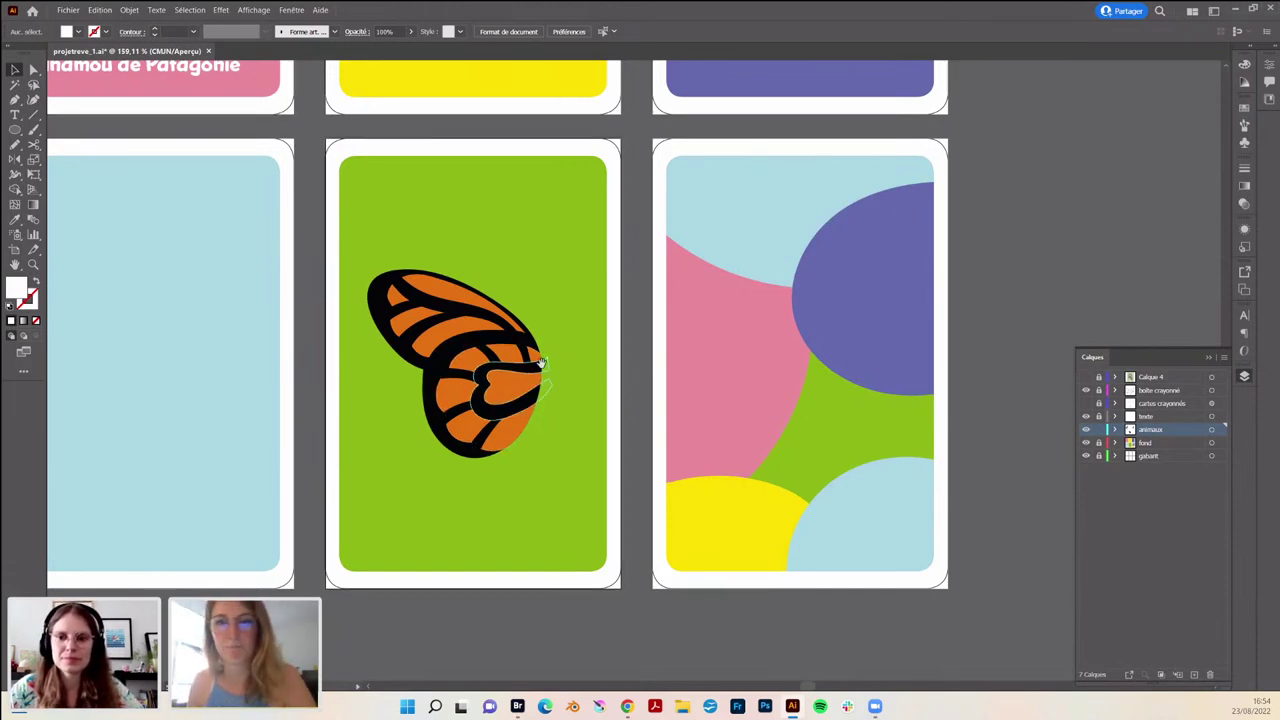
pyautogui.scroll(1, 541, 362)
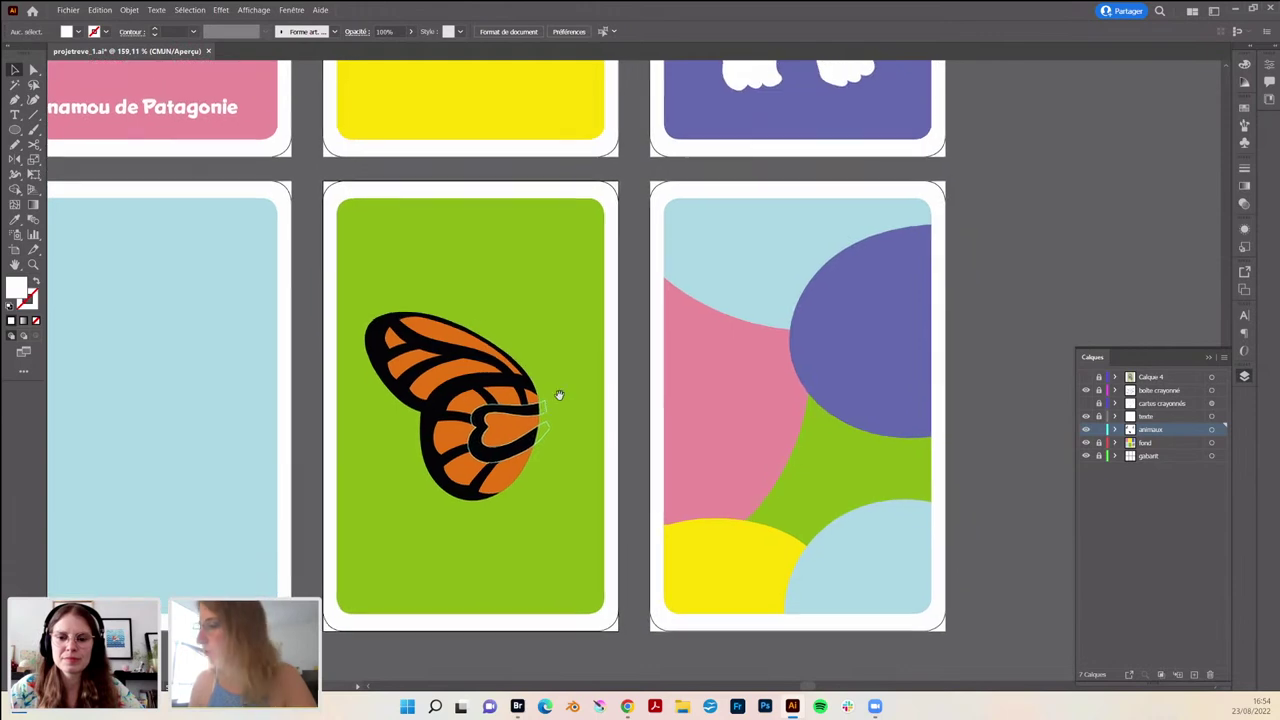
# - Make the cartes crayonnés sketch layer visible, zoom out, and select the tinamou bird illustration
pyautogui.click(1086, 403)
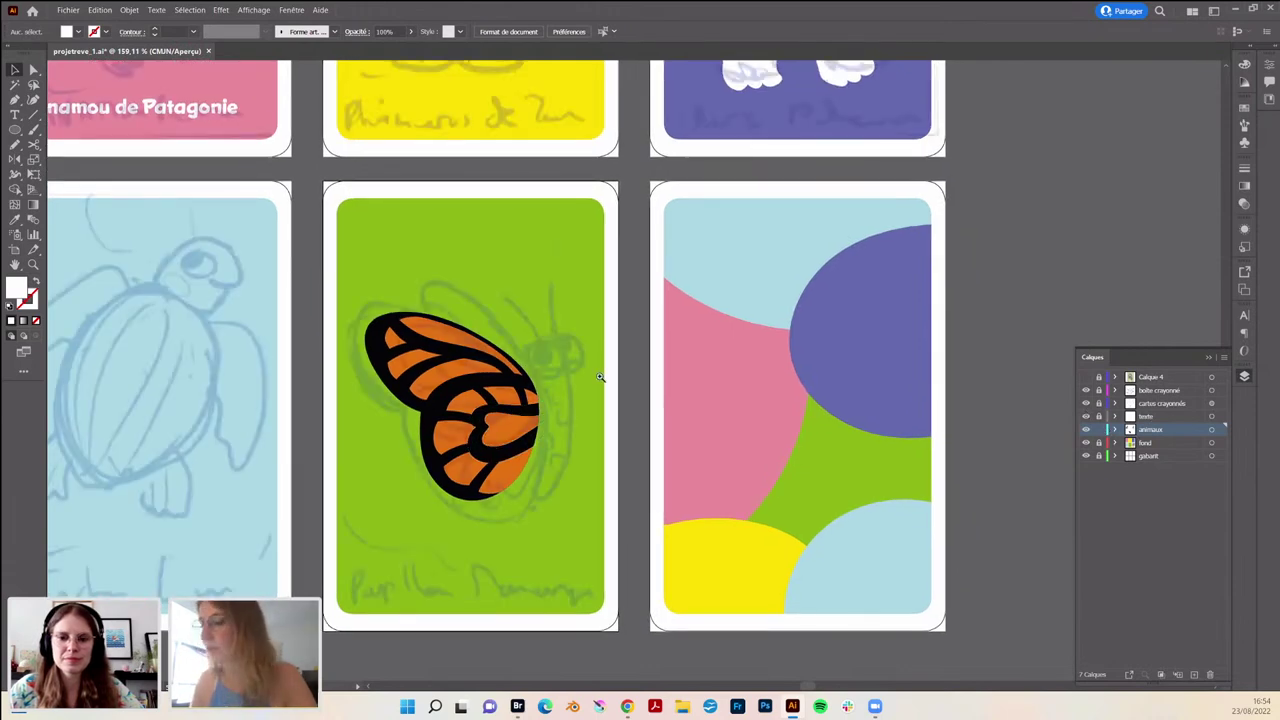
pyautogui.scroll(-1, 600, 377)
pyautogui.scroll(-1, 600, 377)
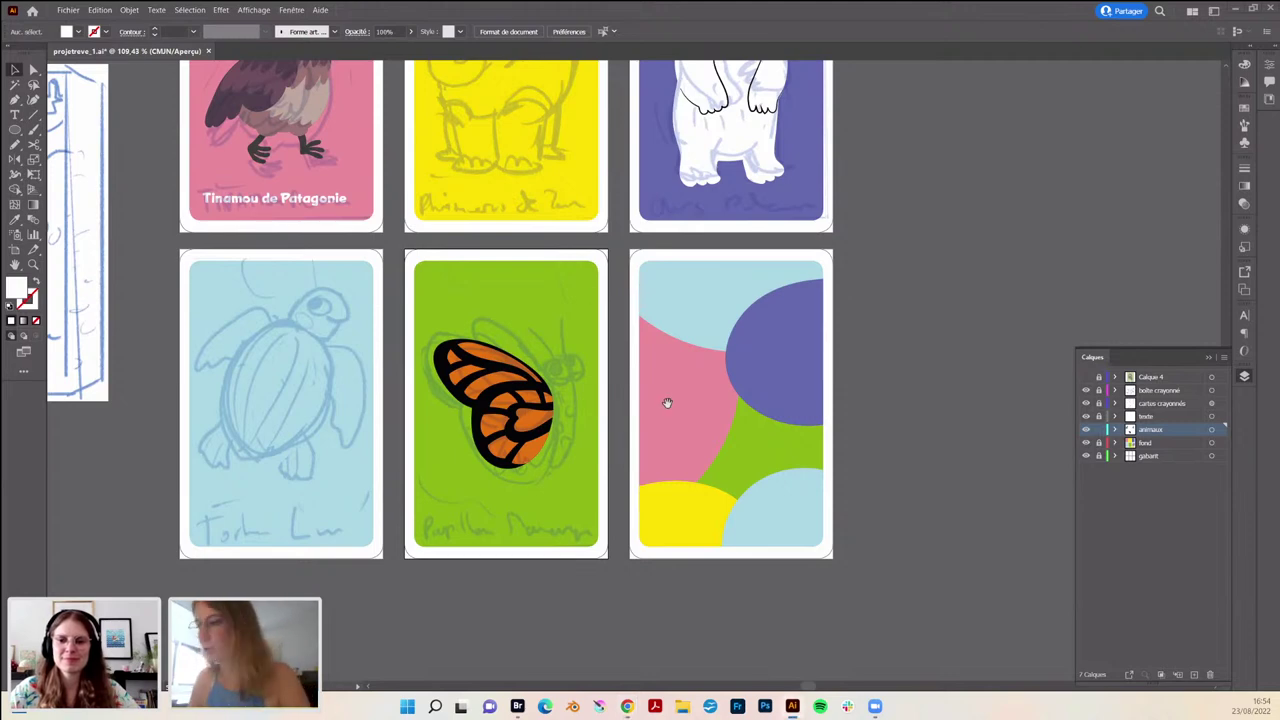
pyautogui.scroll(2, 660, 395)
pyautogui.hscroll(-2, 660, 395)
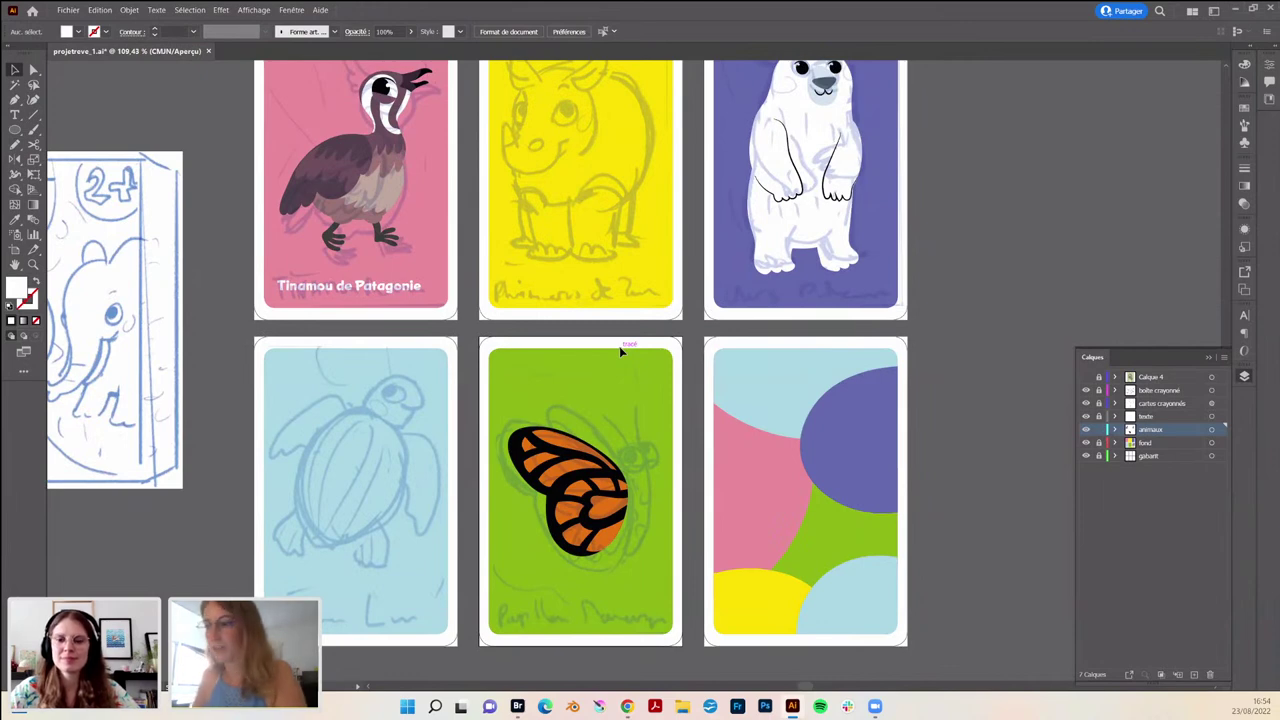
pyautogui.click(399, 137)
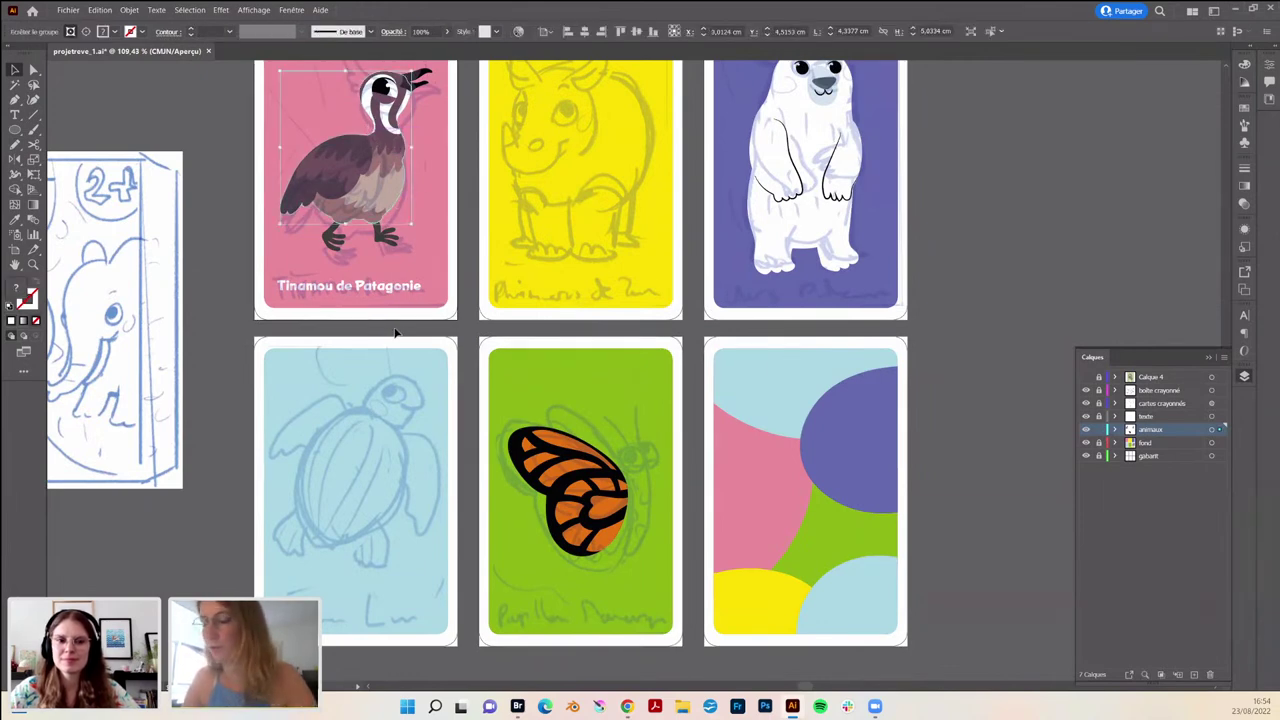
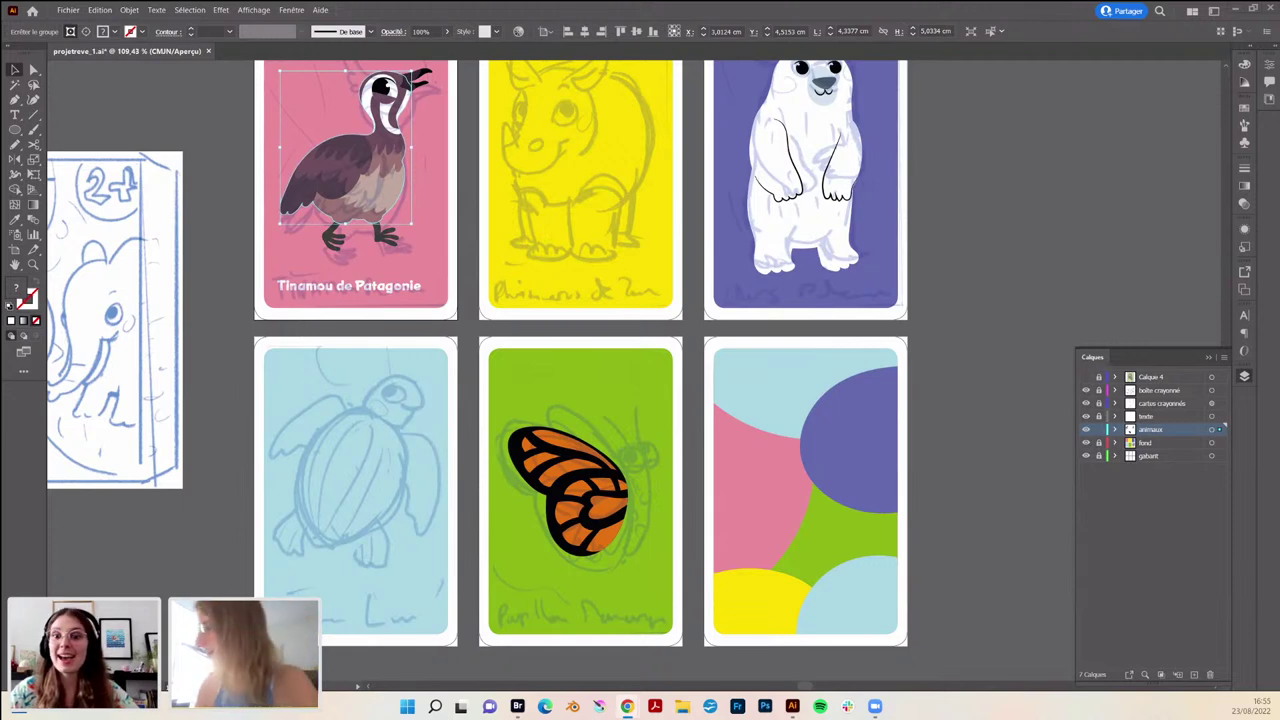
# - Trace the turtle's oval shell outline on the light-blue card with the Pencil tool
pyautogui.press('n')
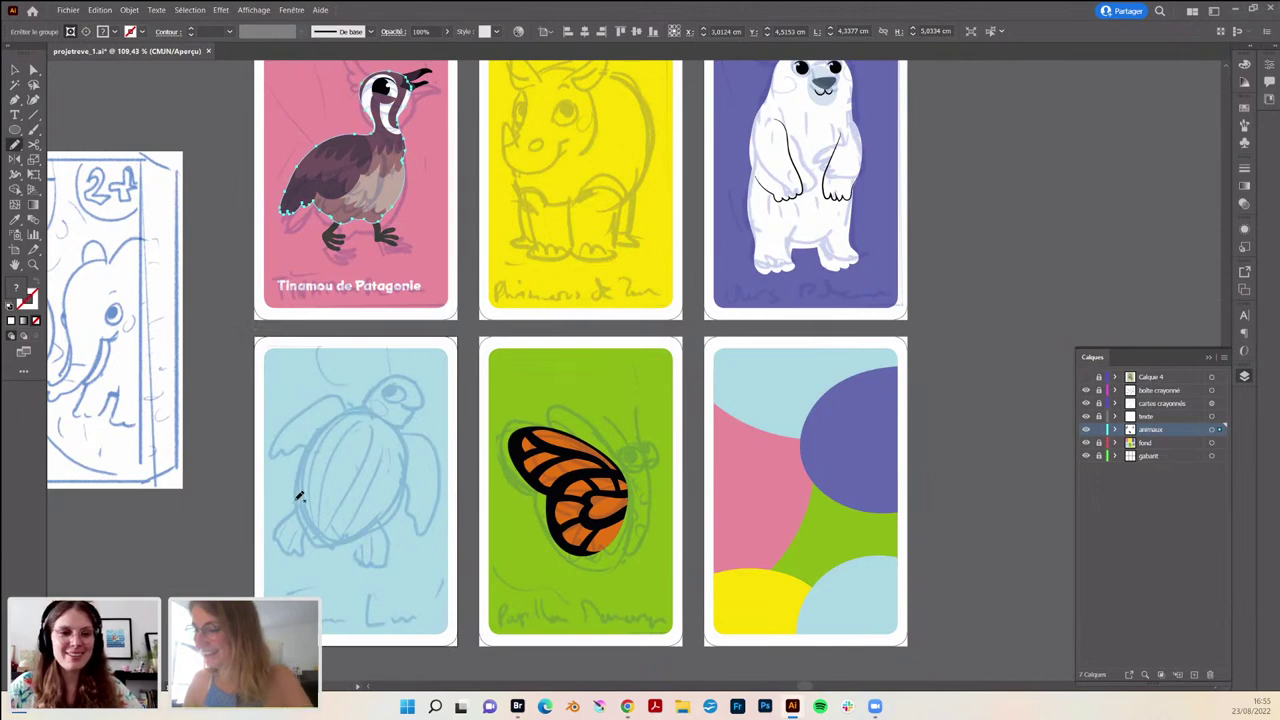
pyautogui.hotkey('ctrl', 'shift', 'a')
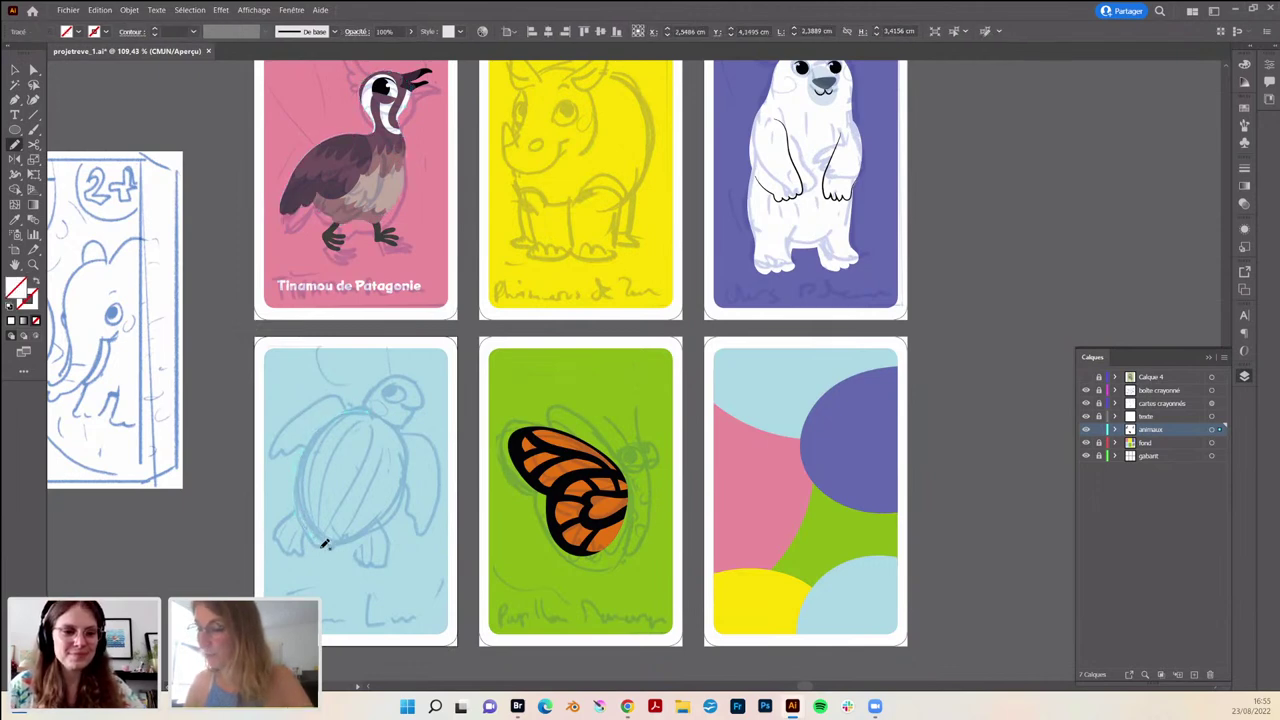
pyautogui.moveTo(324, 543); pyautogui.dragTo(337, 540)
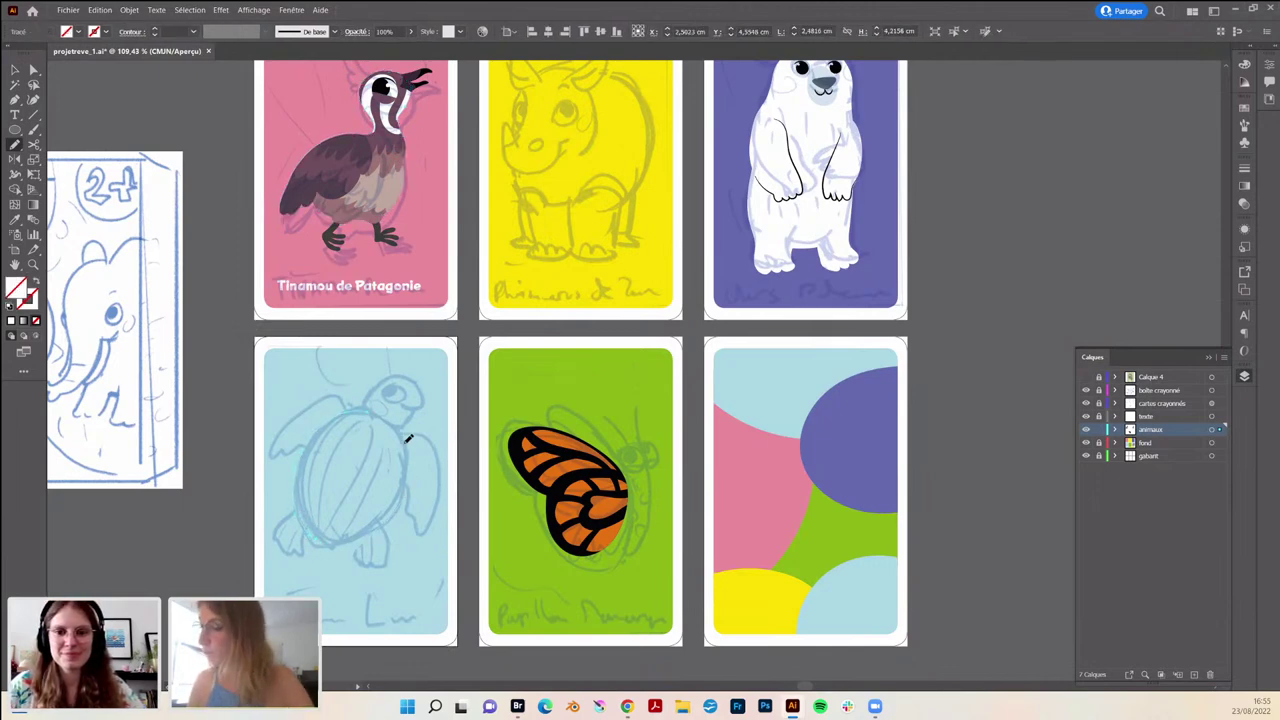
pyautogui.moveTo(380, 408)
pyautogui.mouseDown()
pyautogui.moveTo(362, 404)
pyautogui.moveTo(414, 460)
pyautogui.moveTo(399, 503)
pyautogui.moveTo(296, 514)
pyautogui.moveTo(346, 571)
pyautogui.mouseUp()
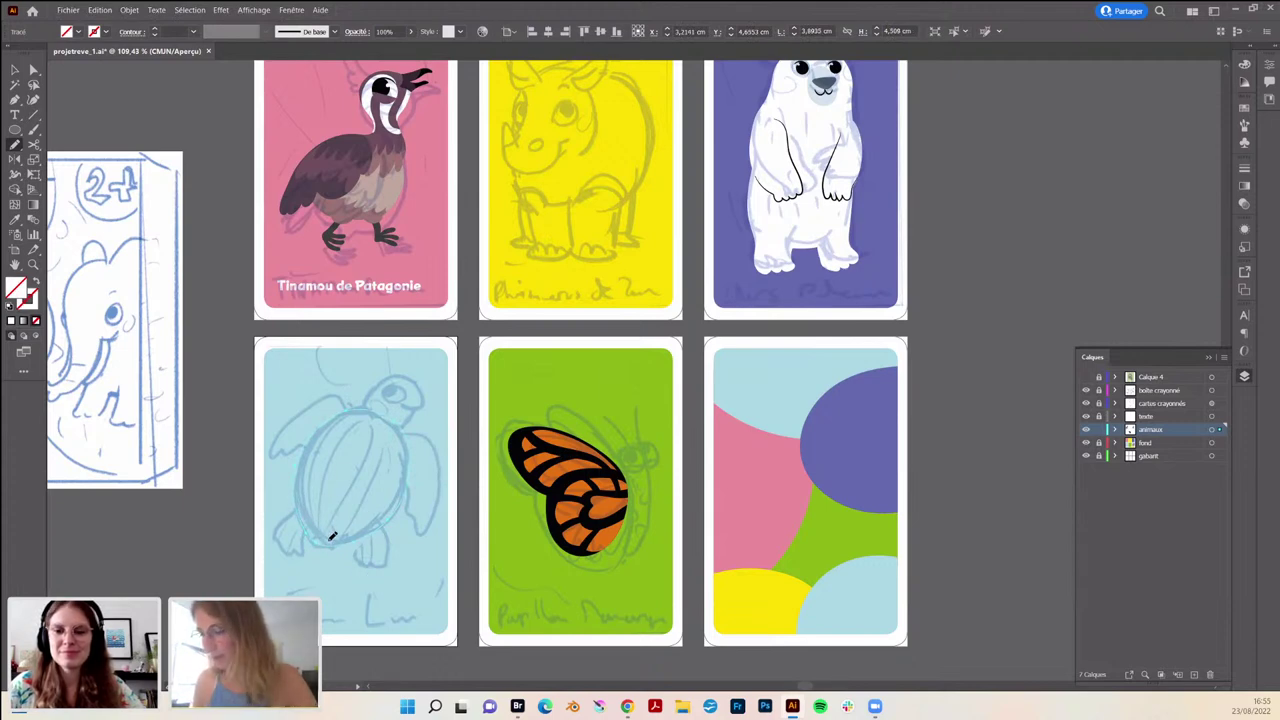
pyautogui.moveTo(305, 520); pyautogui.dragTo(344, 537)
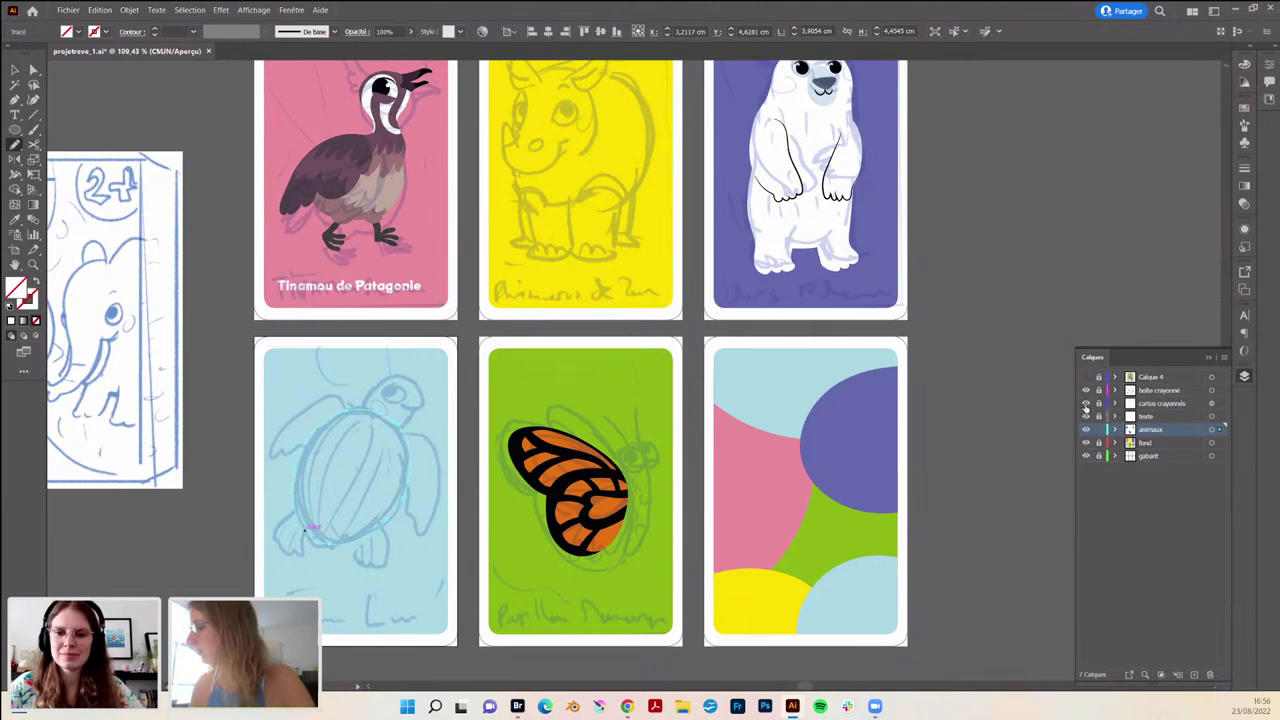
# - Hide the 'cartes crayonnées' sketch layer and fill the shell with slate grey using the Eyedropper
pyautogui.click(1086, 404)
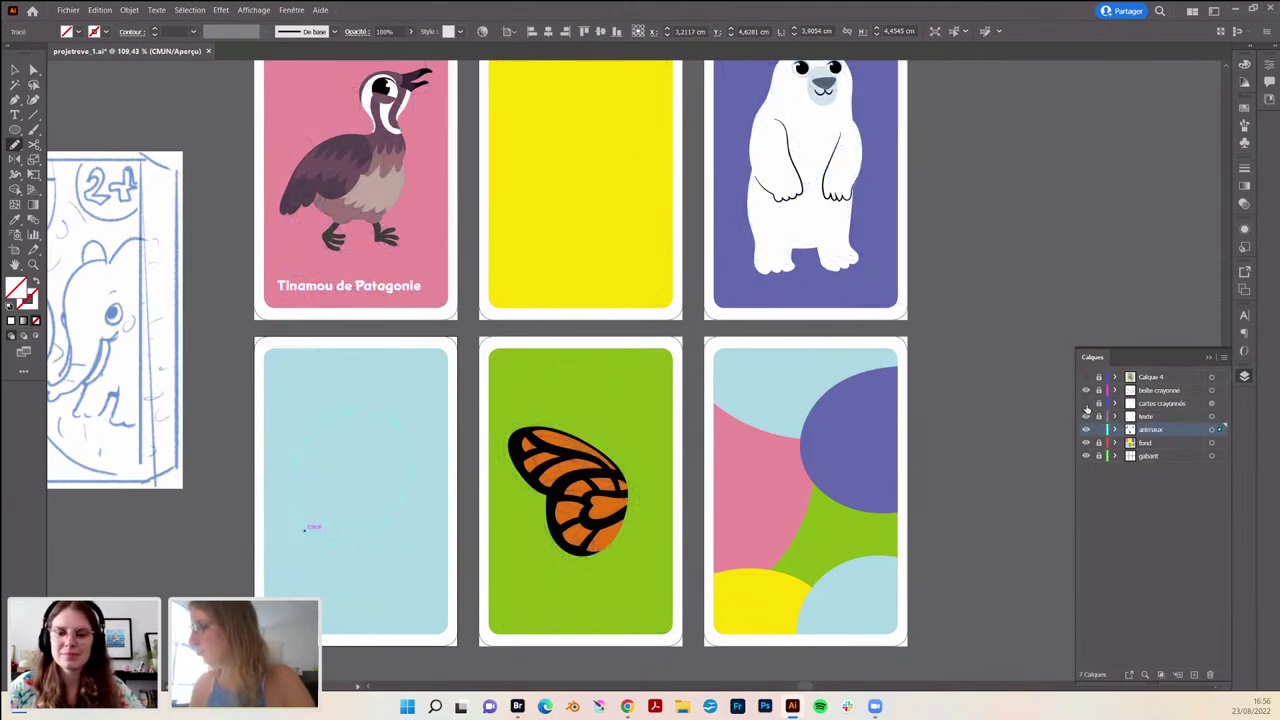
pyautogui.press('i')
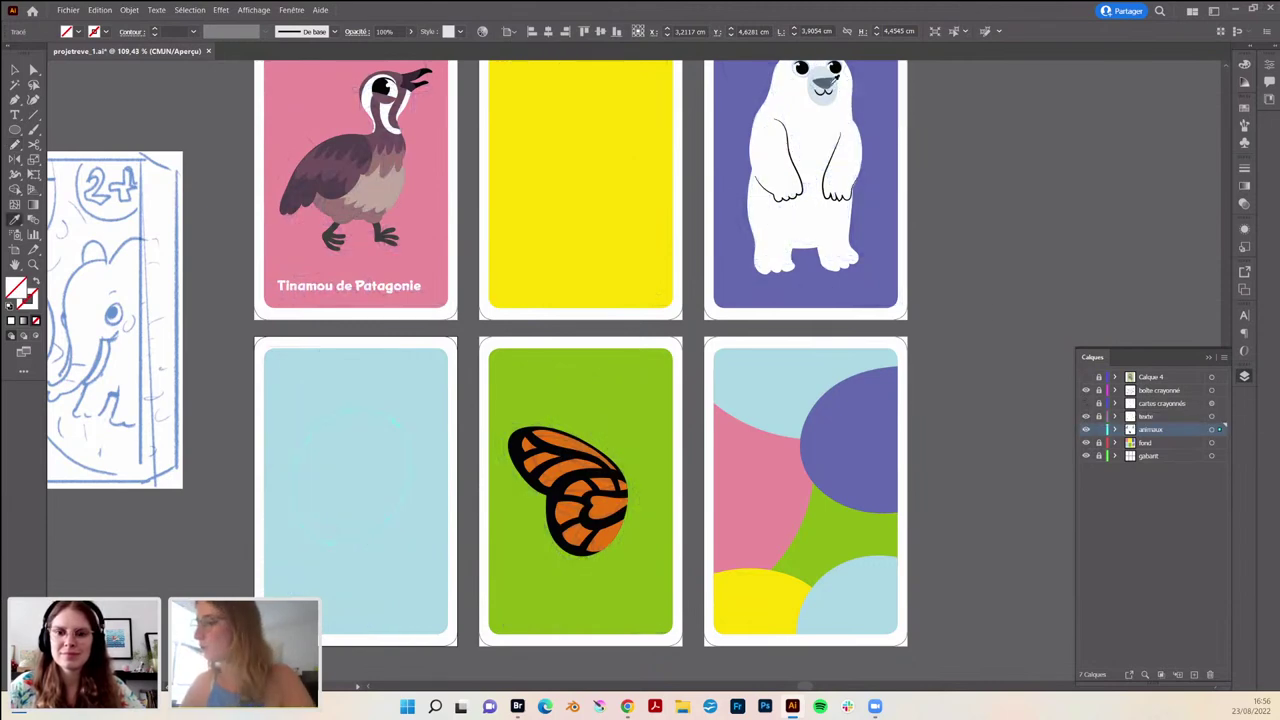
pyautogui.click(843, 90)
# - Deselect the shell, make the sketch layer visible again and zoom in on the turtle
pyautogui.press('v')
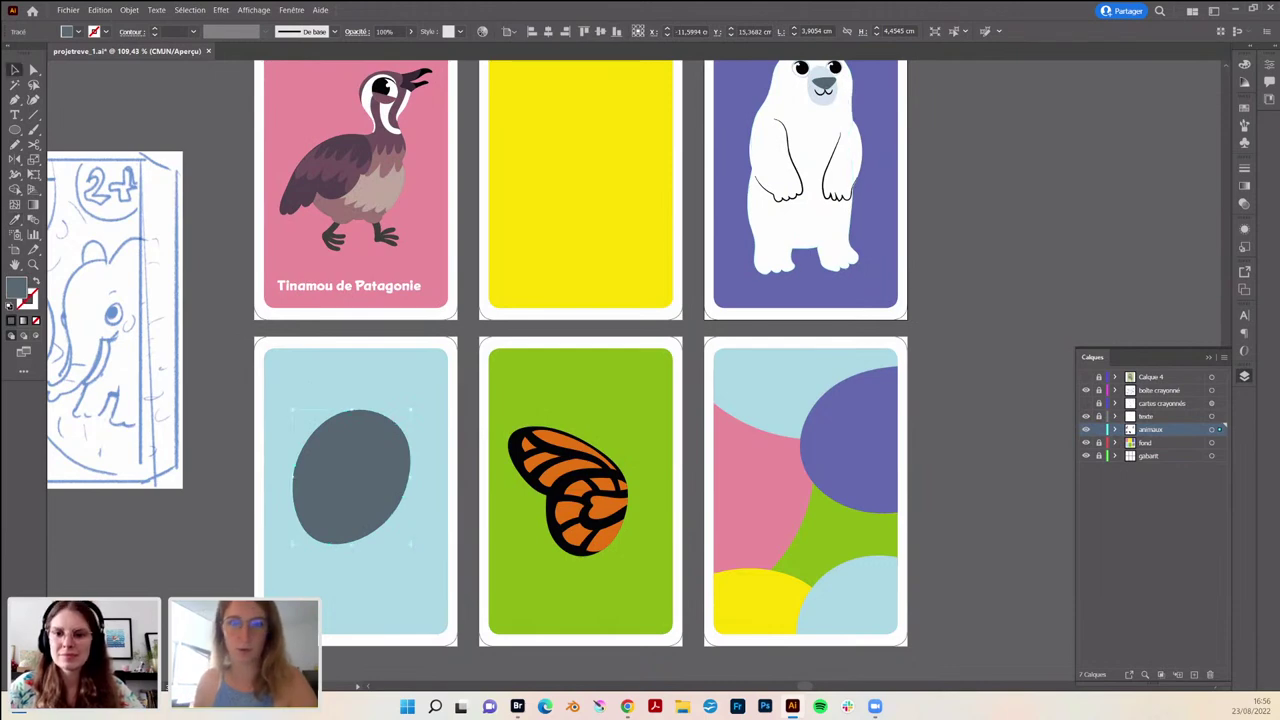
pyautogui.hotkey('ctrl', 'shift', 'a')
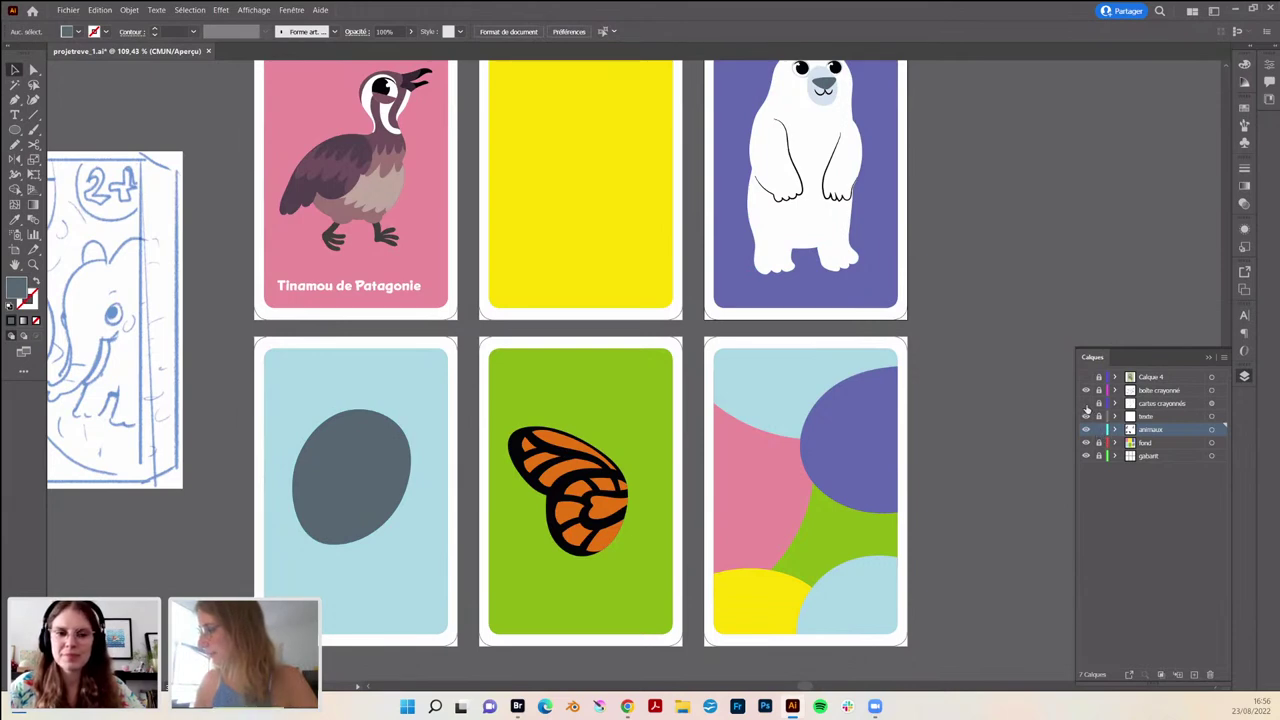
pyautogui.click(1086, 404)
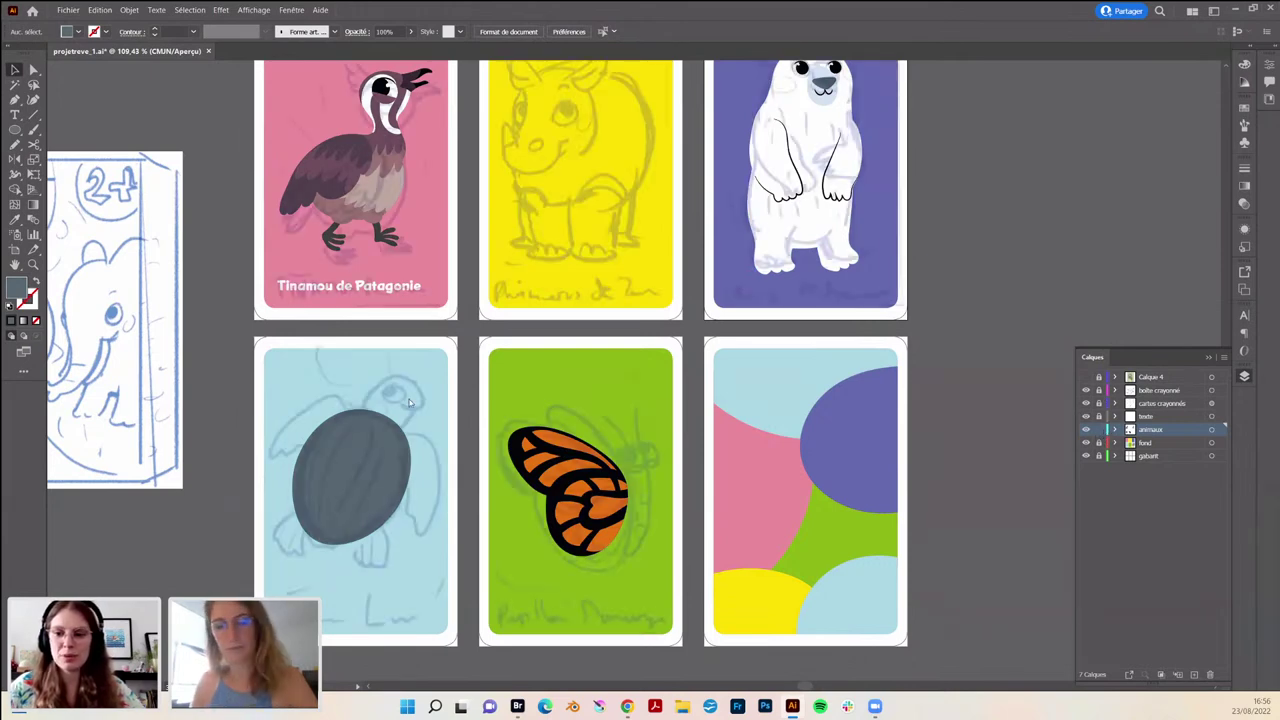
pyautogui.press('b')
pyautogui.scroll(3, 376, 390)
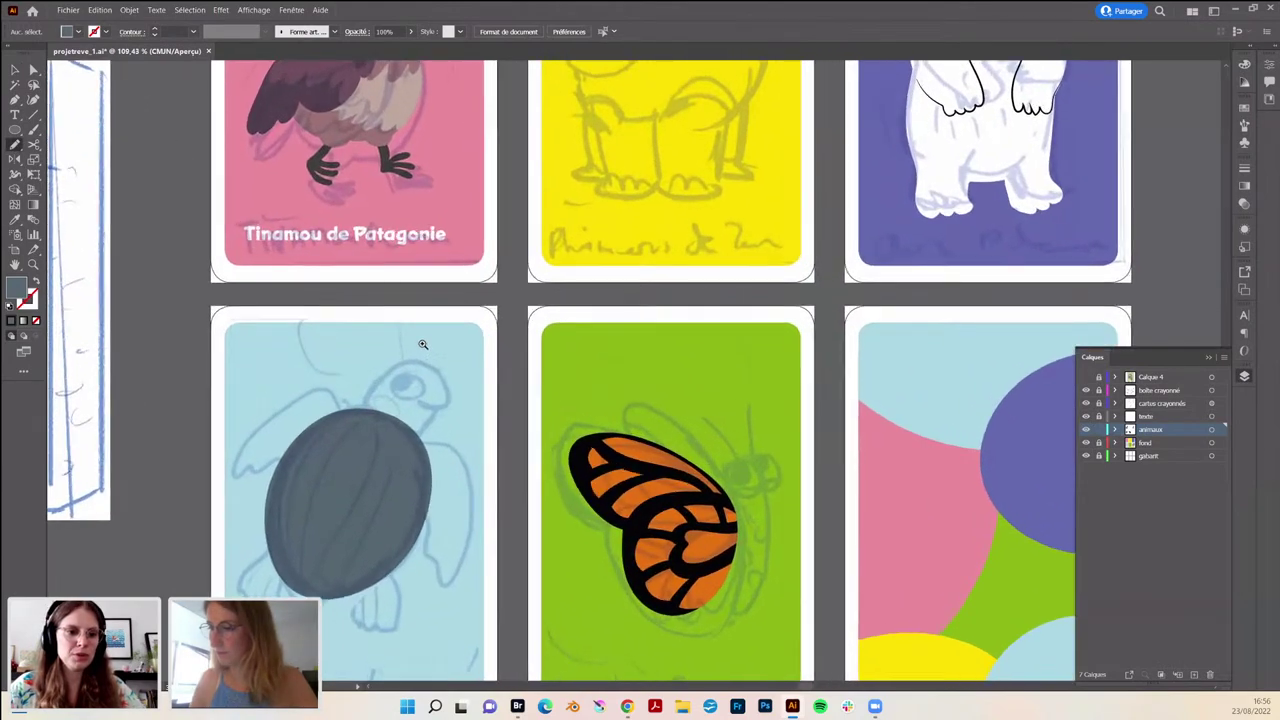
pyautogui.moveTo(407, 377); pyautogui.dragTo(424, 423)
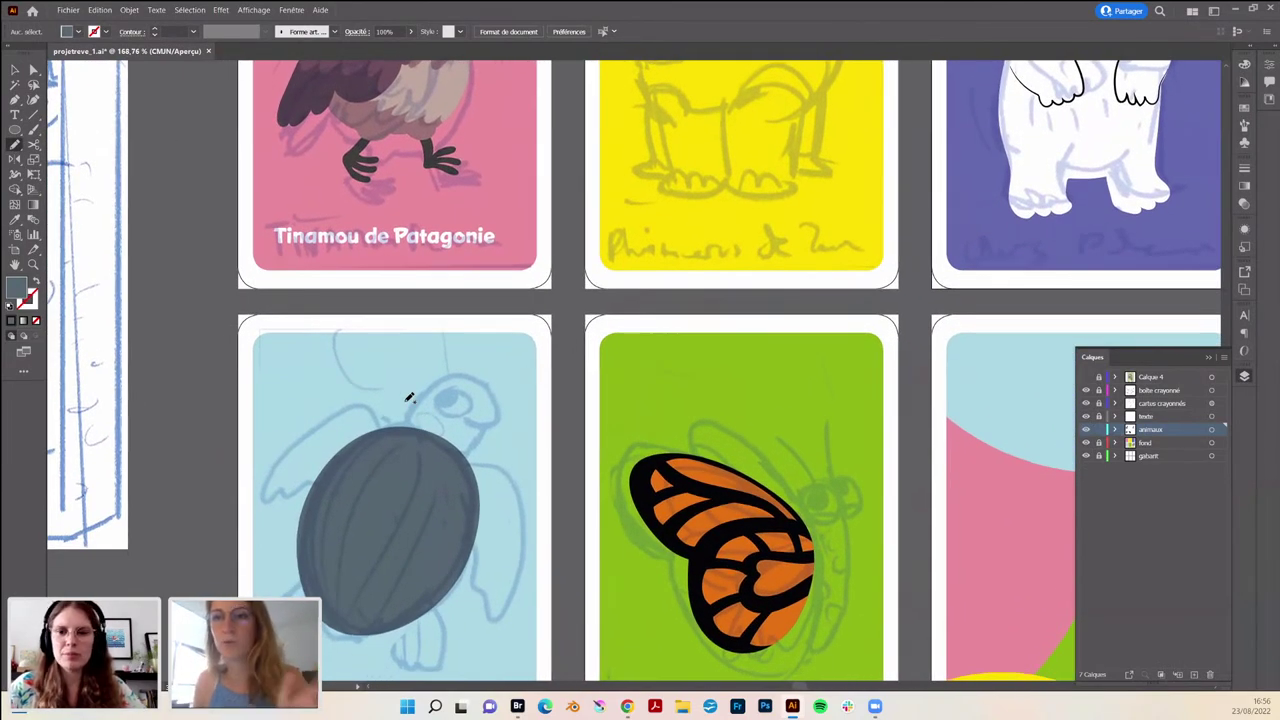
pyautogui.scroll(2, 434, 421)
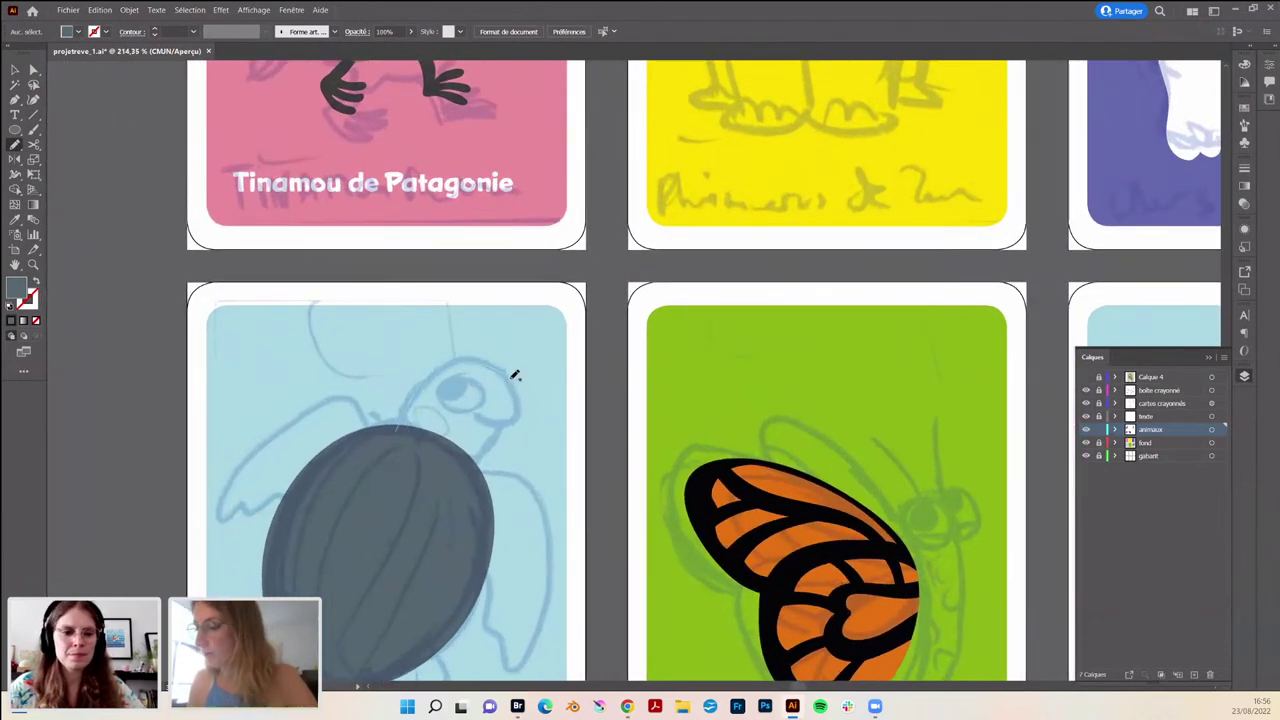
# - Trace the turtle's head and neck outline above the shell with the Pencil
pyautogui.moveTo(395, 427); pyautogui.dragTo(515, 375)
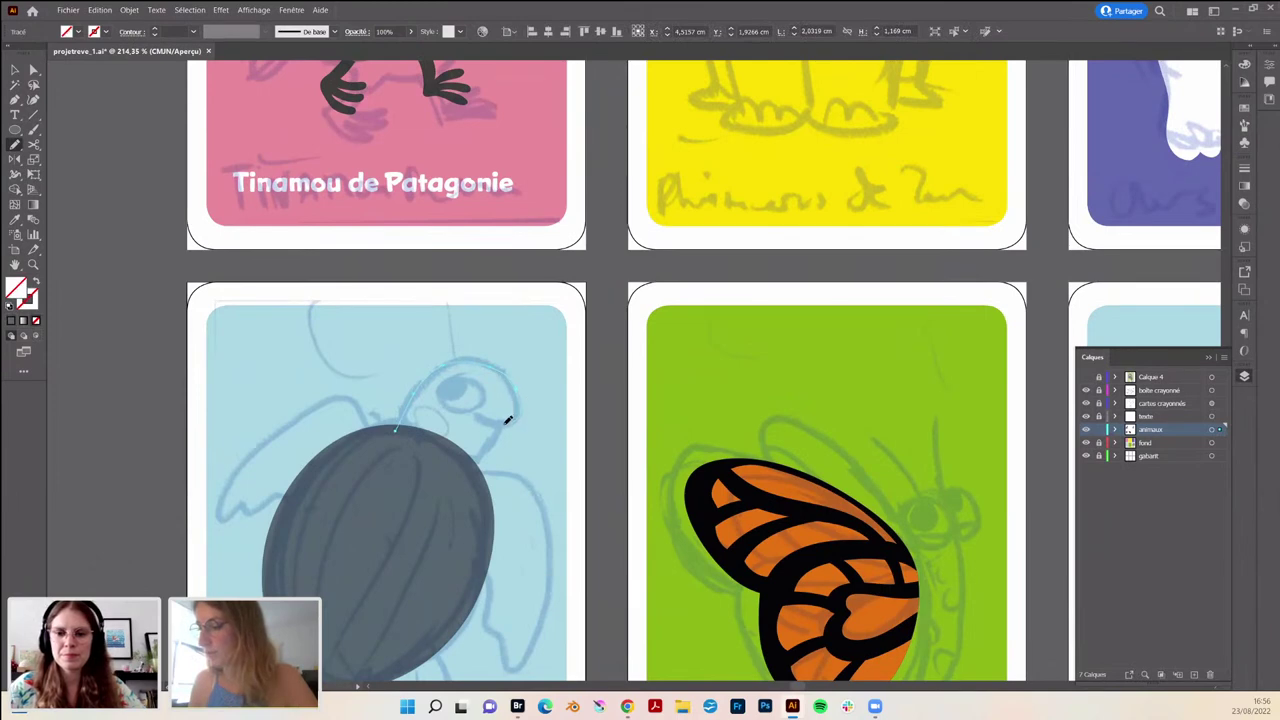
pyautogui.moveTo(480, 456); pyautogui.dragTo(466, 467)
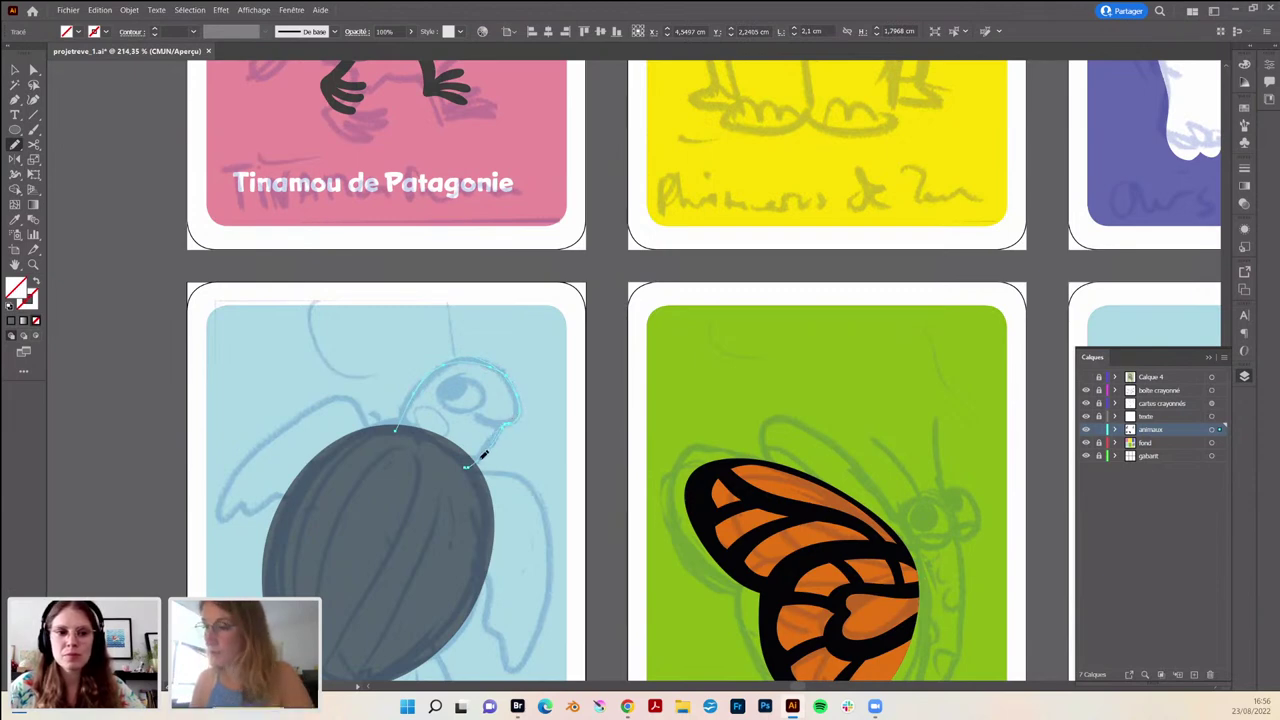
pyautogui.moveTo(484, 455); pyautogui.dragTo(458, 478)
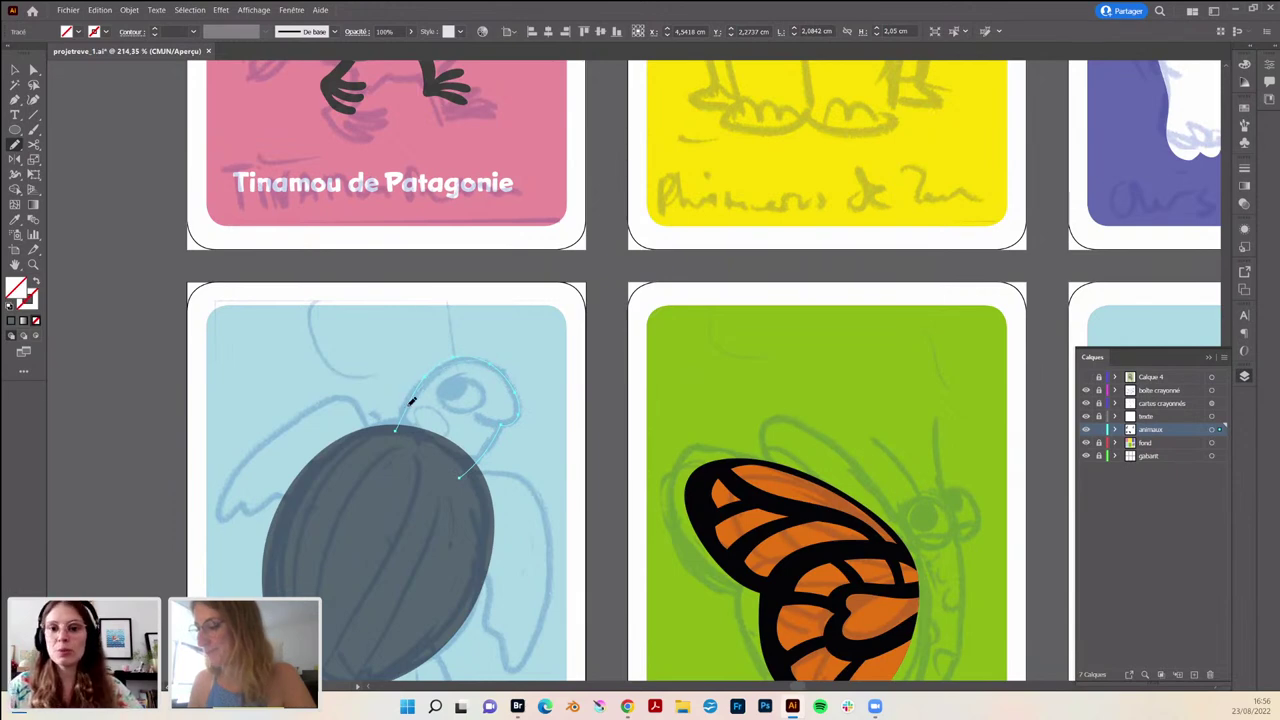
pyautogui.moveTo(395, 430); pyautogui.dragTo(465, 470)
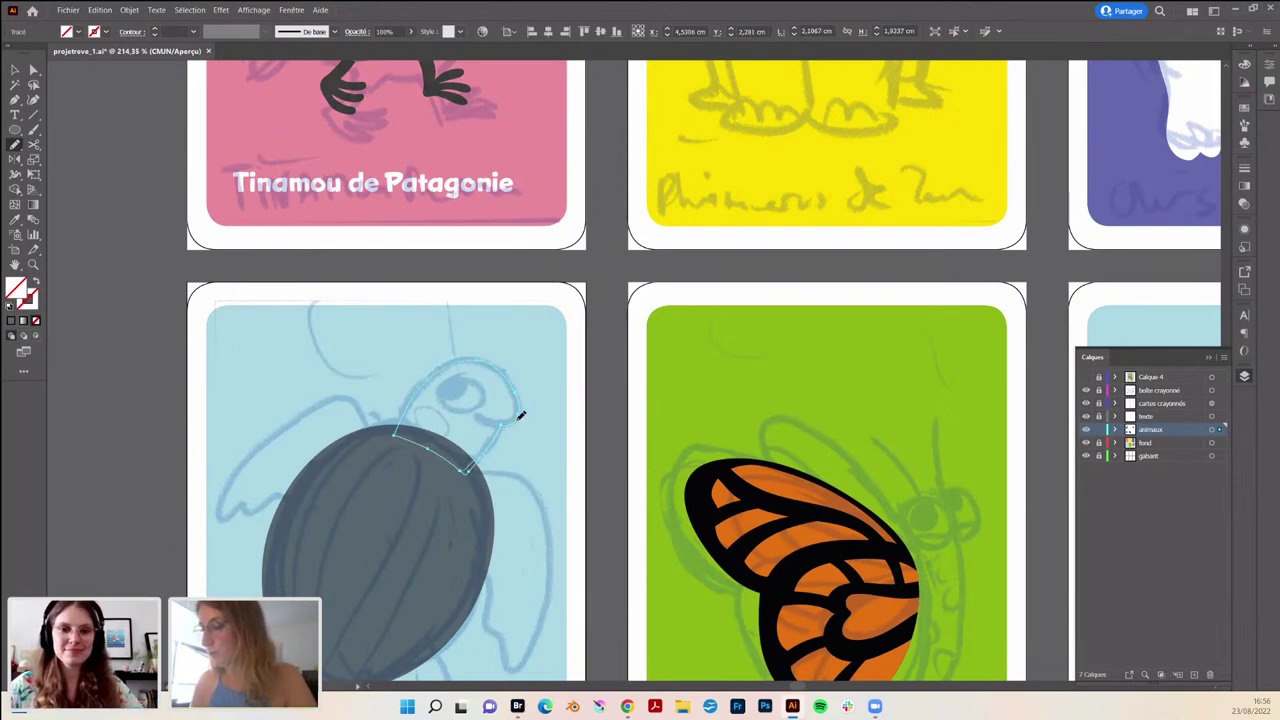
pyautogui.moveTo(507, 418); pyautogui.dragTo(520, 410)
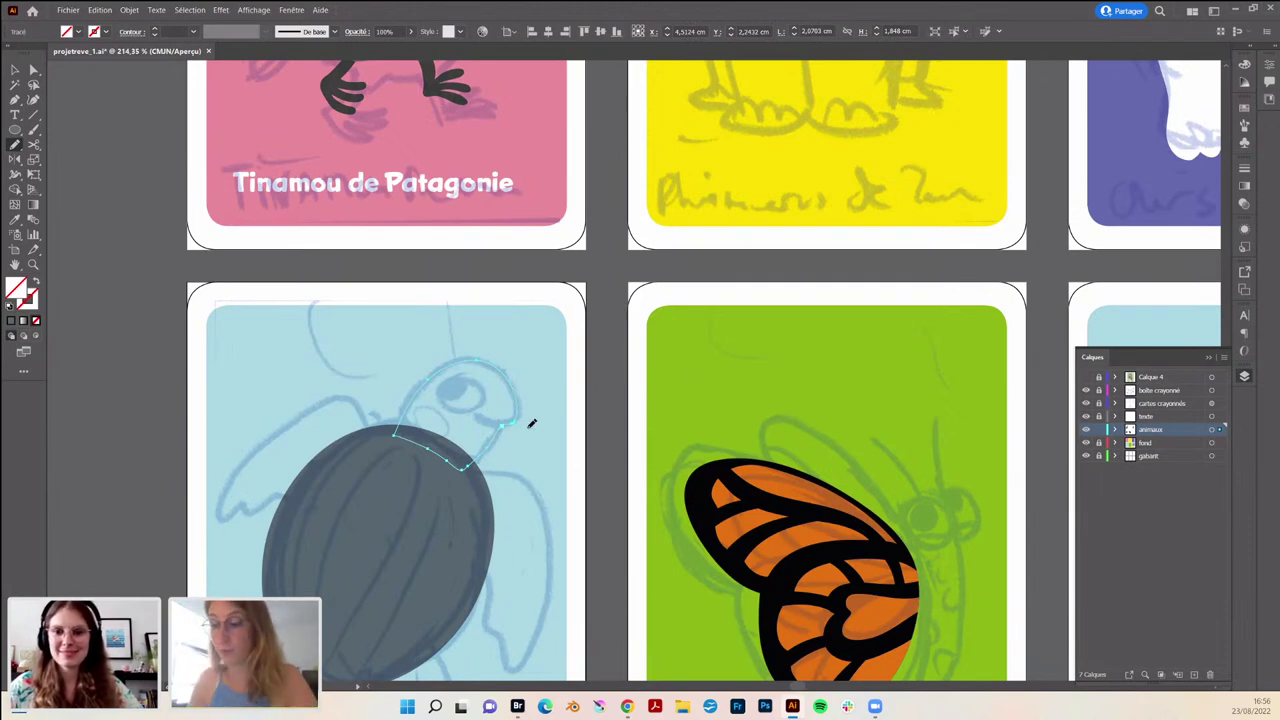
# - Fill the head path grey, then lower the K slider to make it lighter than the shell
pyautogui.click(11, 321)
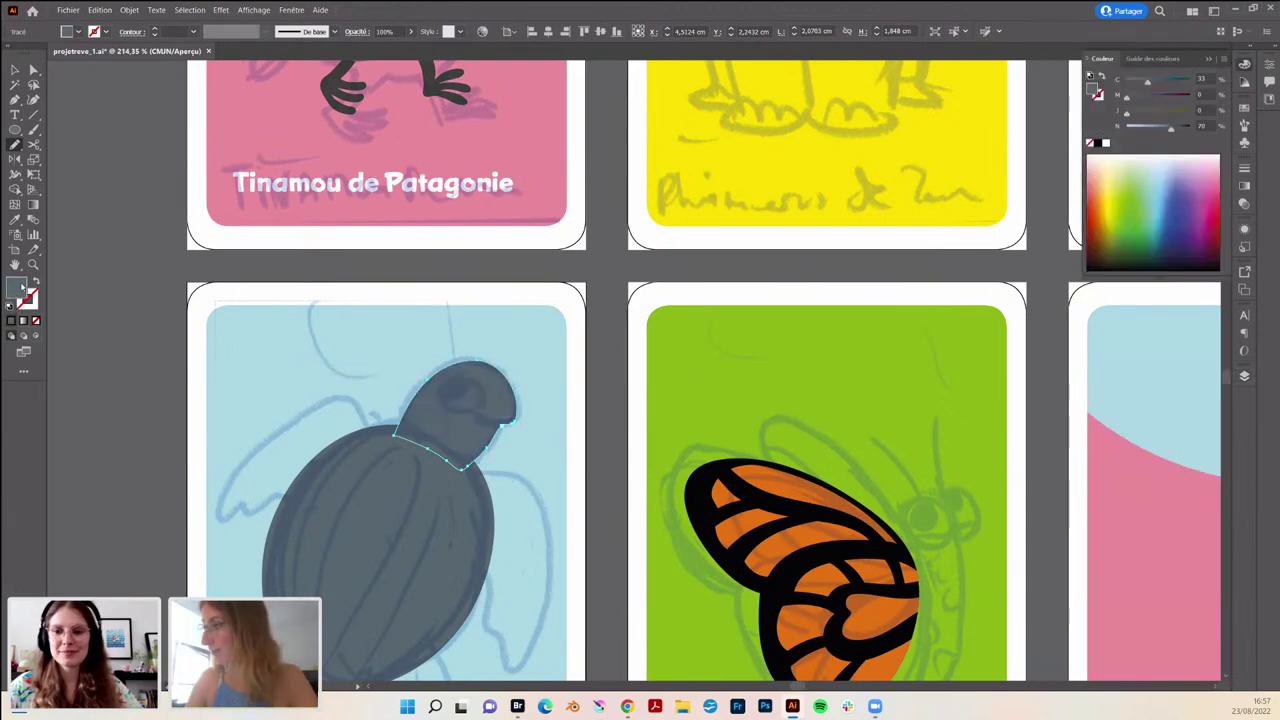
pyautogui.click(1176, 130)
pyautogui.moveTo(1176, 130); pyautogui.dragTo(1160, 130)
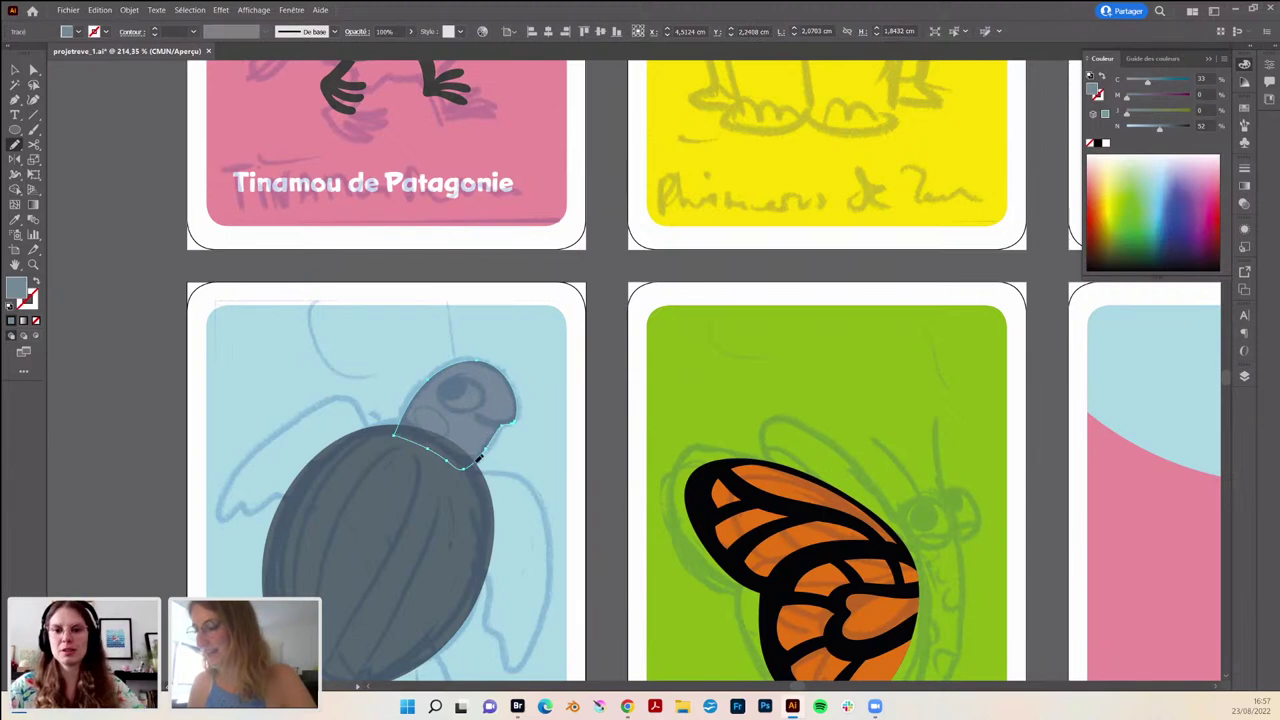
pyautogui.scroll(2, 524, 410)
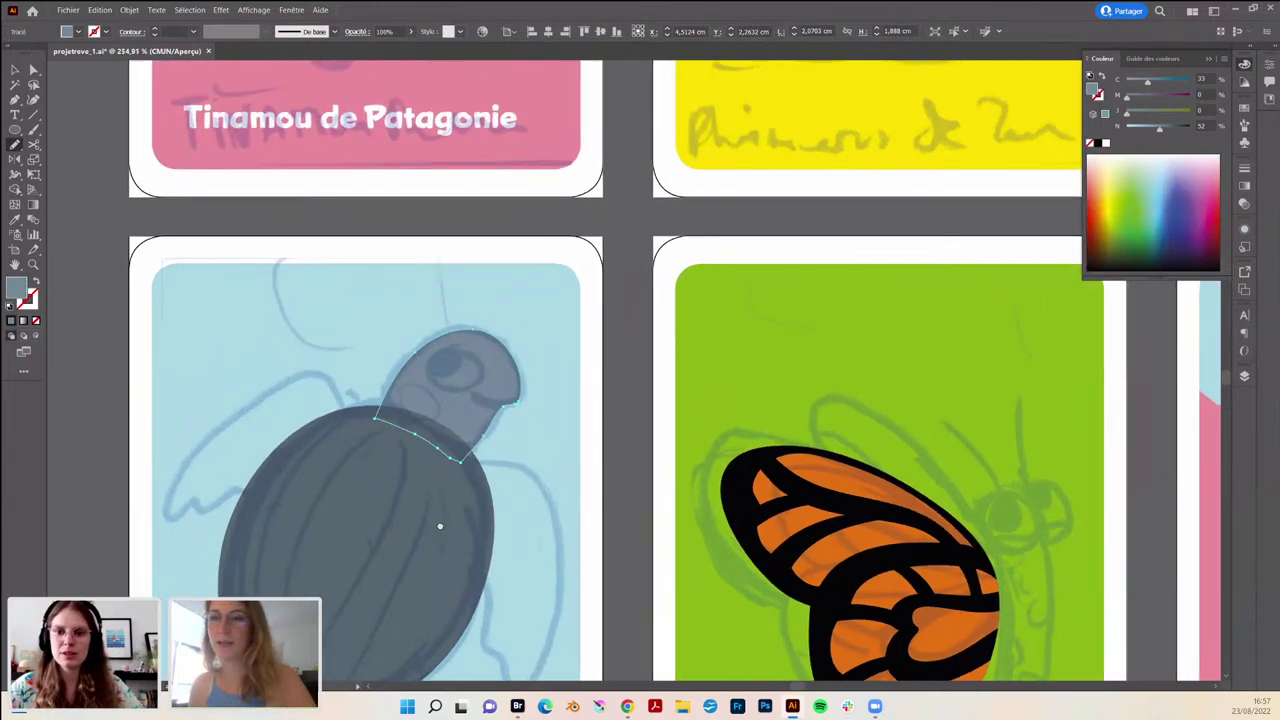
pyautogui.scroll(1, 414, 392)
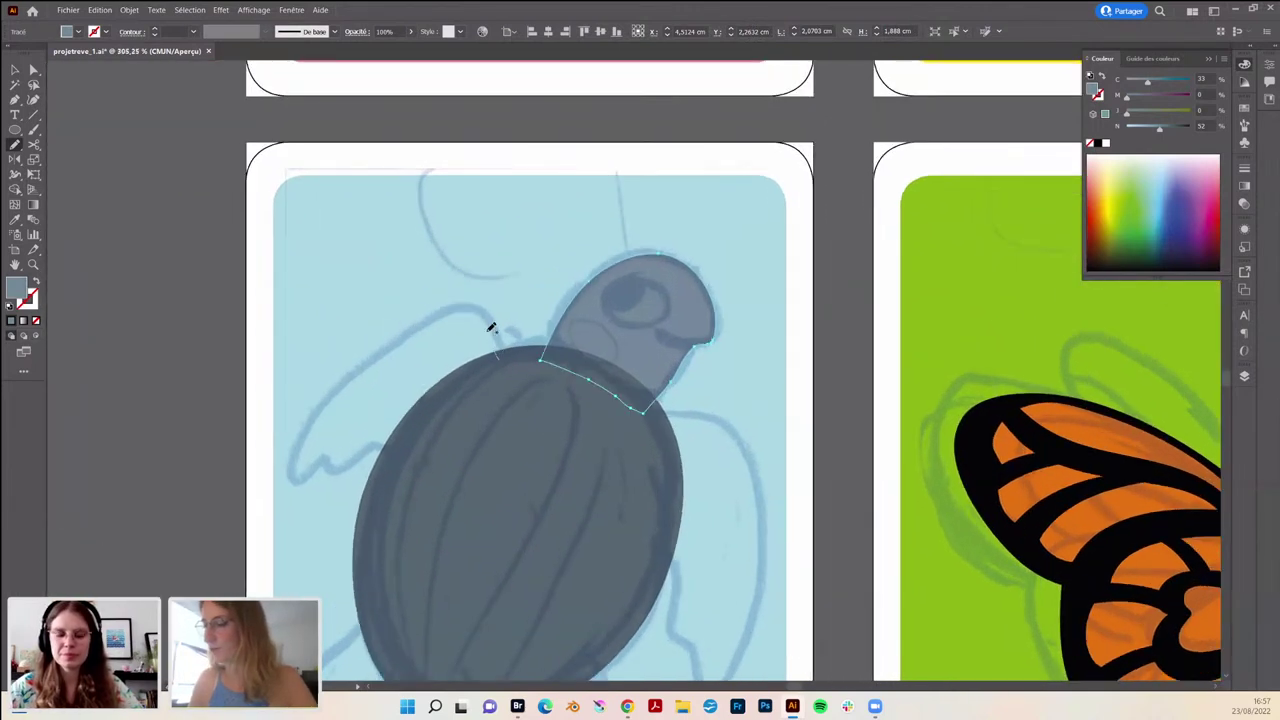
# - Draw the front flipper outline at the turtle's upper left along the sketch
pyautogui.hotkey('ctrl', 'shift', 'a')
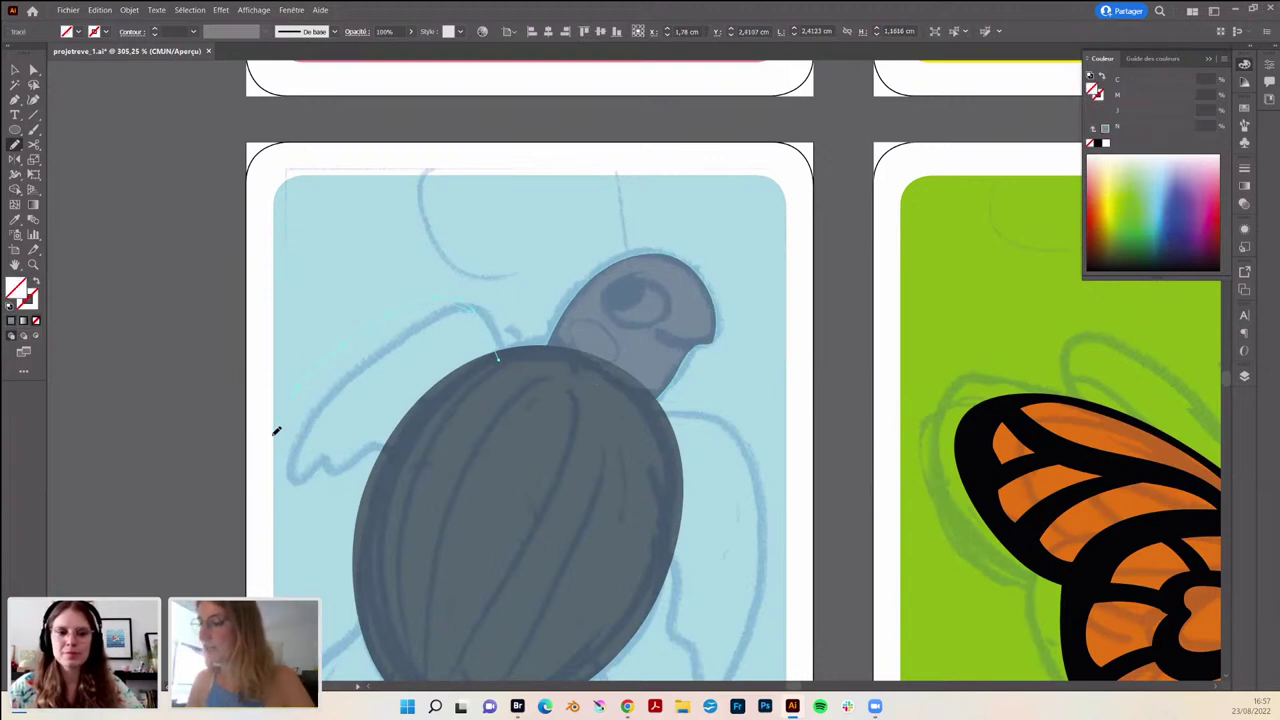
pyautogui.moveTo(285, 426); pyautogui.dragTo(271, 442)
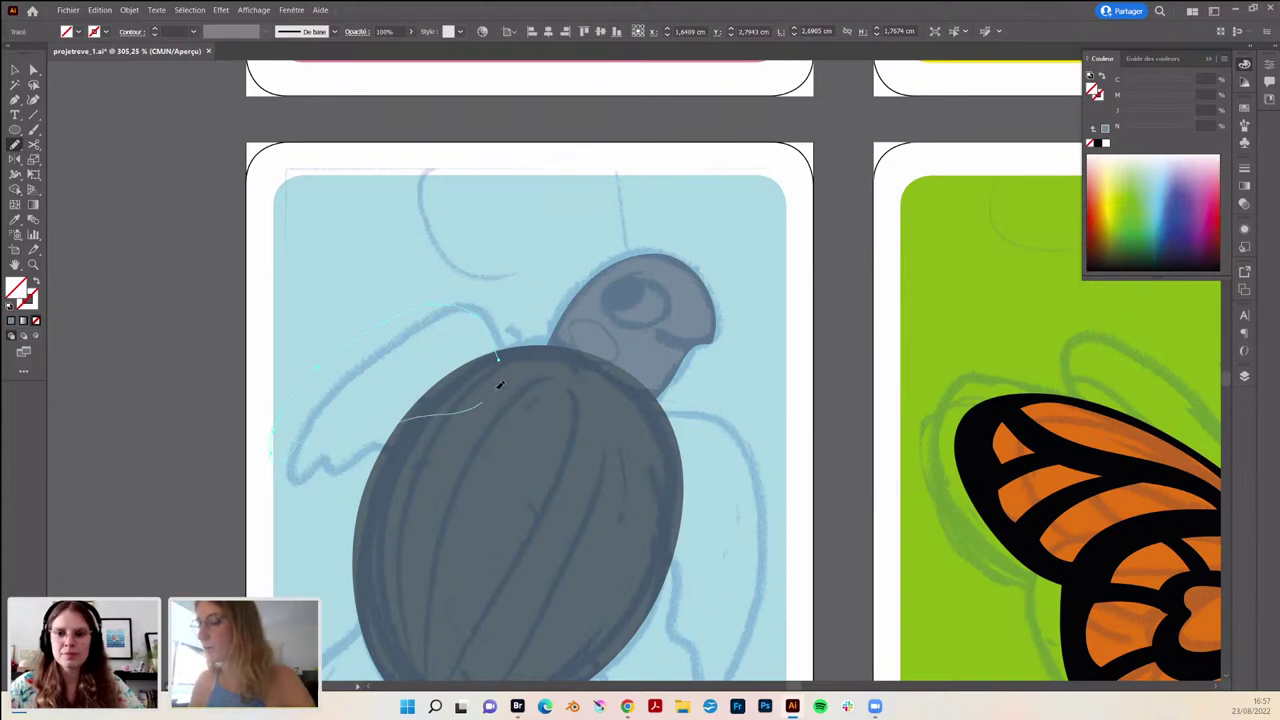
pyautogui.moveTo(335, 336); pyautogui.dragTo(328, 363)
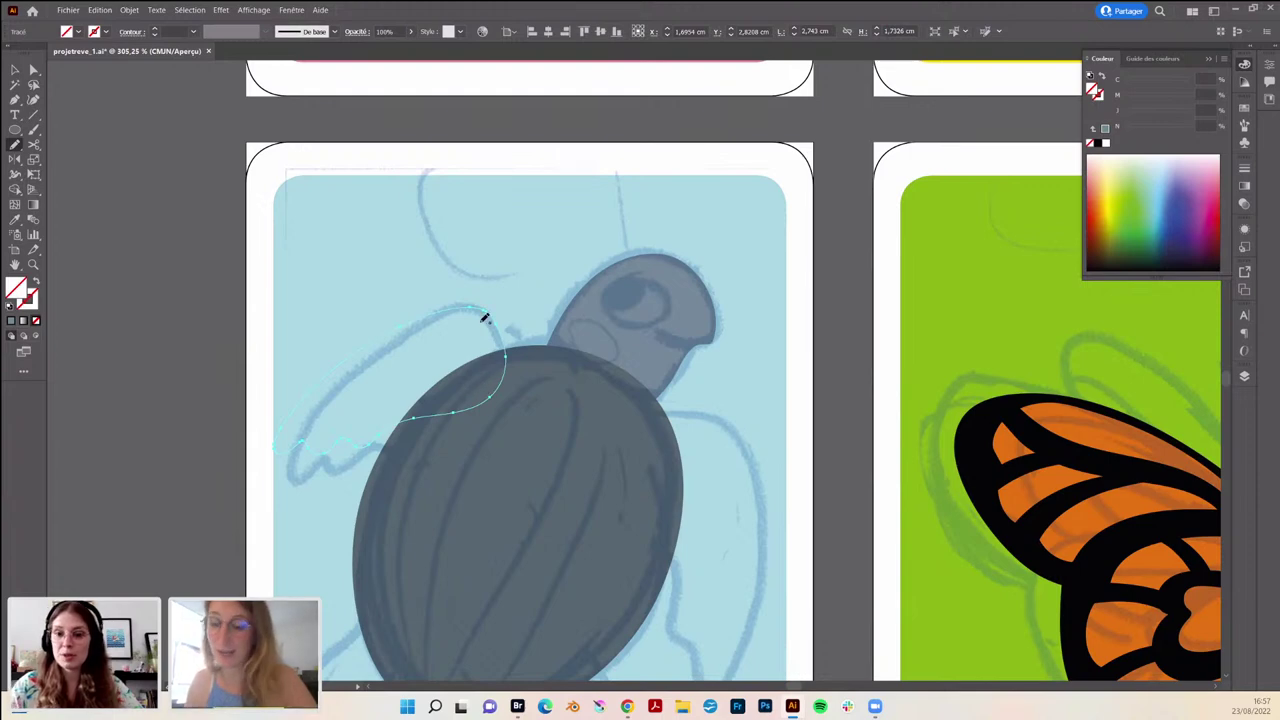
# - Fill the flipper grey, send it behind the shell, nudge it up and redraw its top-right edge
pyautogui.click(9, 320)
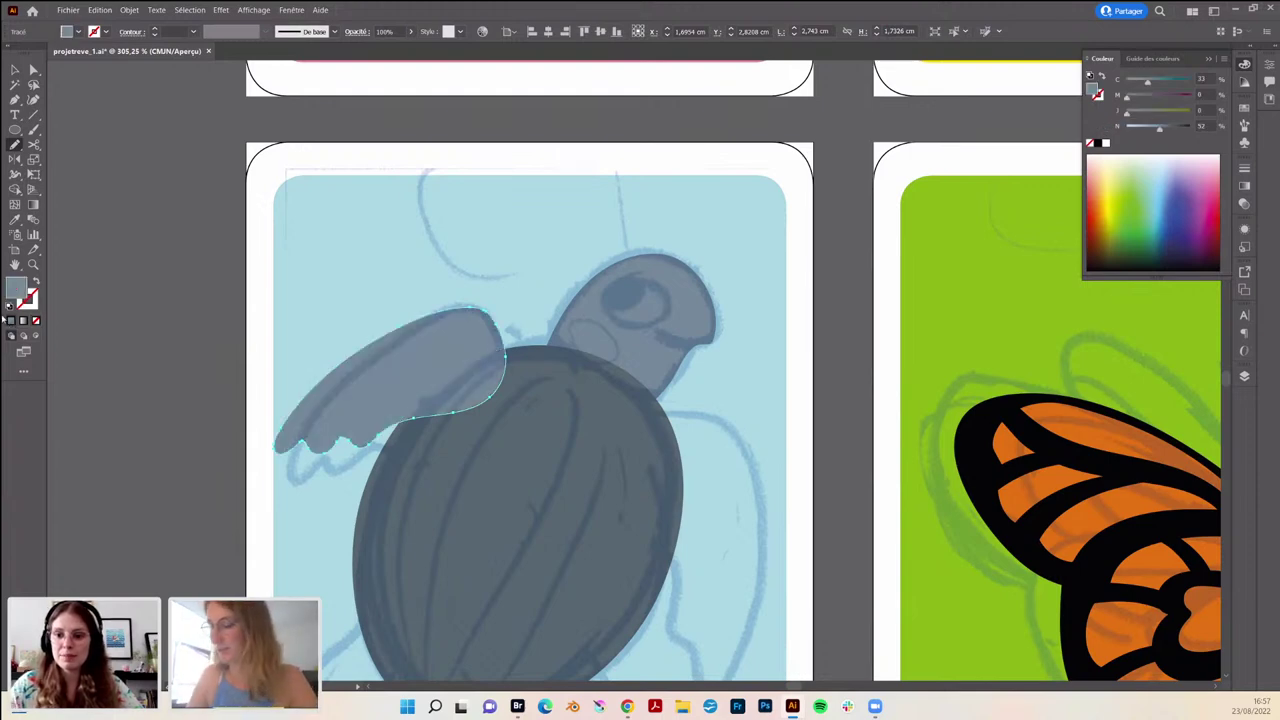
pyautogui.hotkey('ctrl', '[')
pyautogui.press('v')
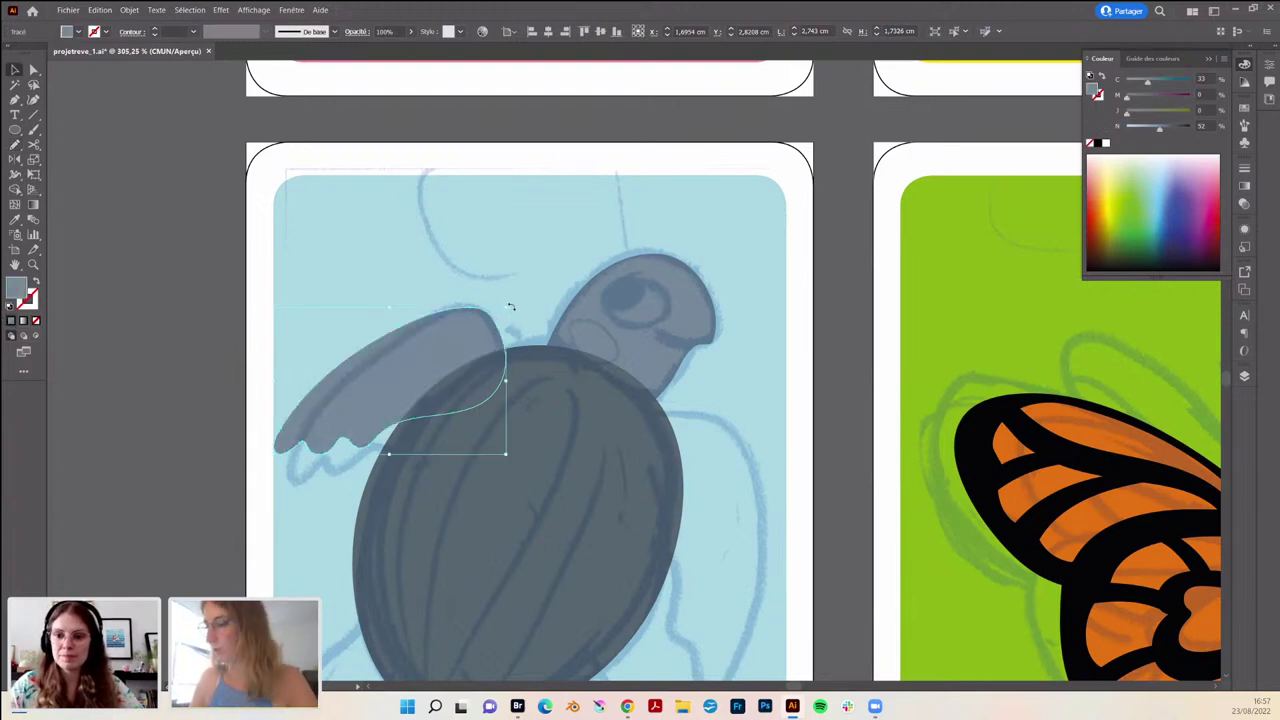
pyautogui.moveTo(460, 346)
pyautogui.mouseDown()
pyautogui.moveTo(458, 324)
pyautogui.moveTo(395, 405)
pyautogui.mouseUp()
pyautogui.press('n')
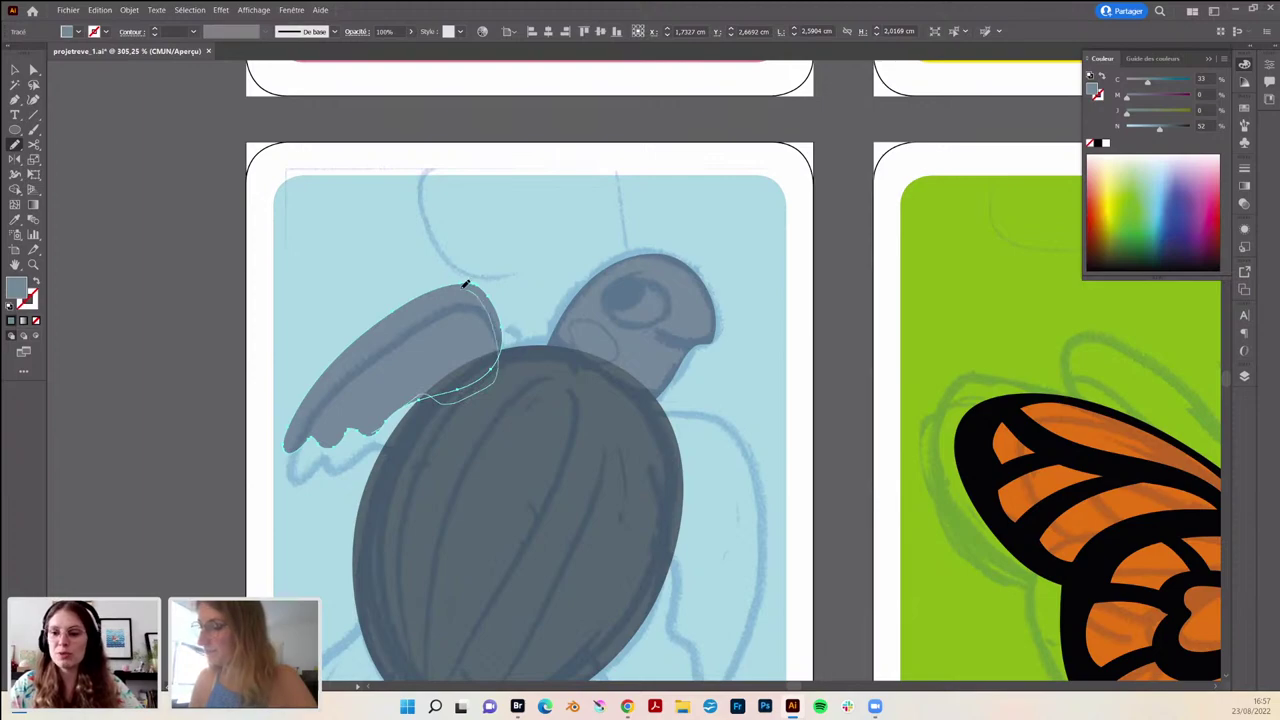
pyautogui.moveTo(464, 284); pyautogui.dragTo(420, 292)
pyautogui.scroll(-3, 541, 376)
# - Alt-drag a copy of the left flipper over to the turtle's right side
pyautogui.scroll(-2, 571, 466)
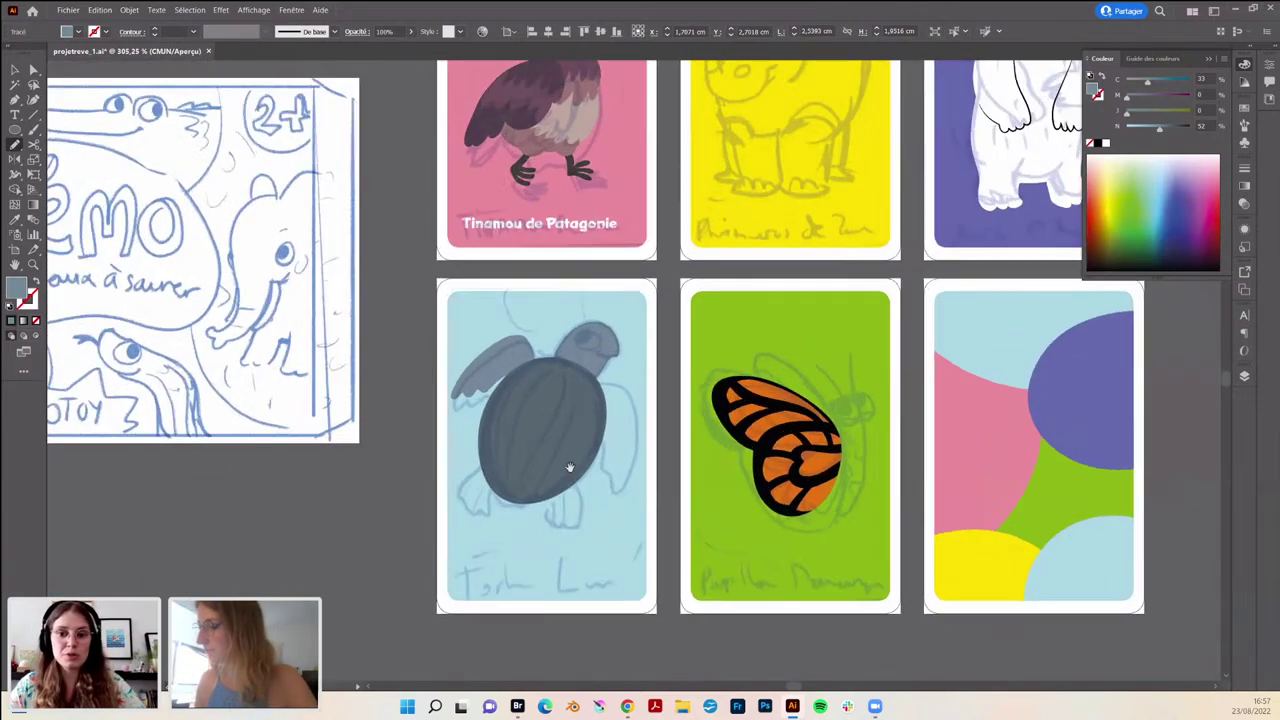
pyautogui.scroll(3, 480, 363)
pyautogui.press('v')
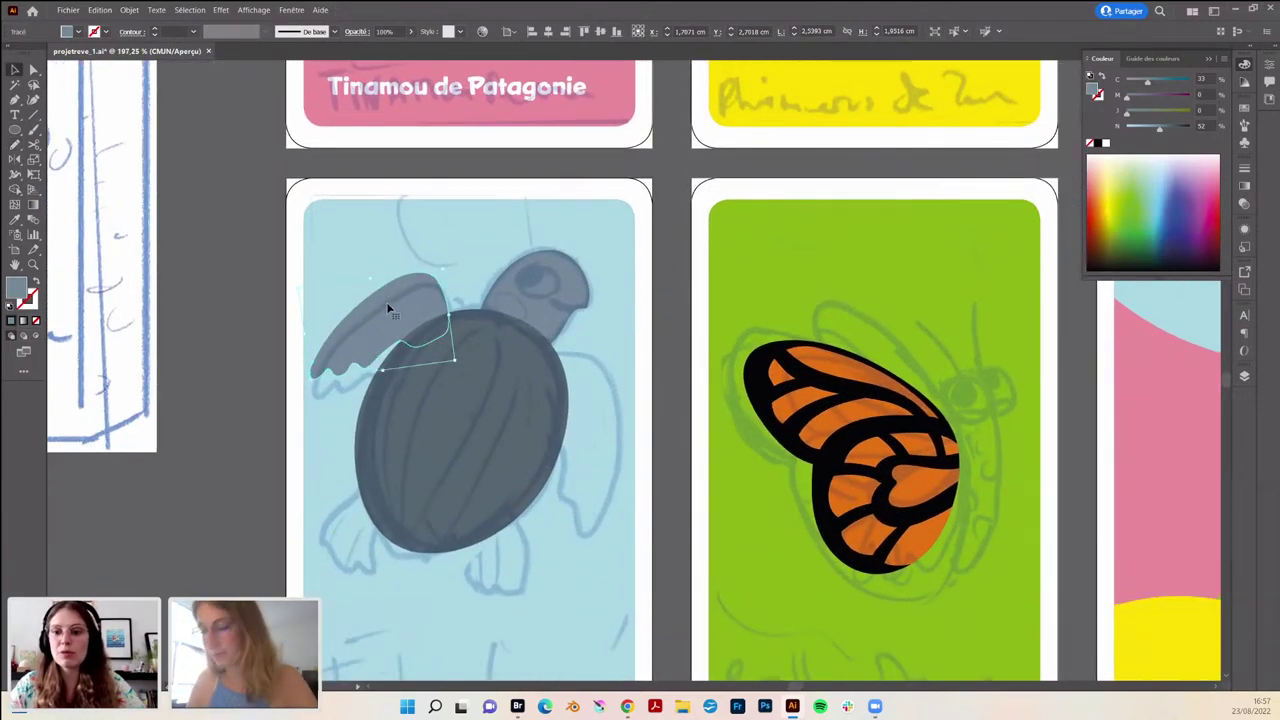
pyautogui.press('n')
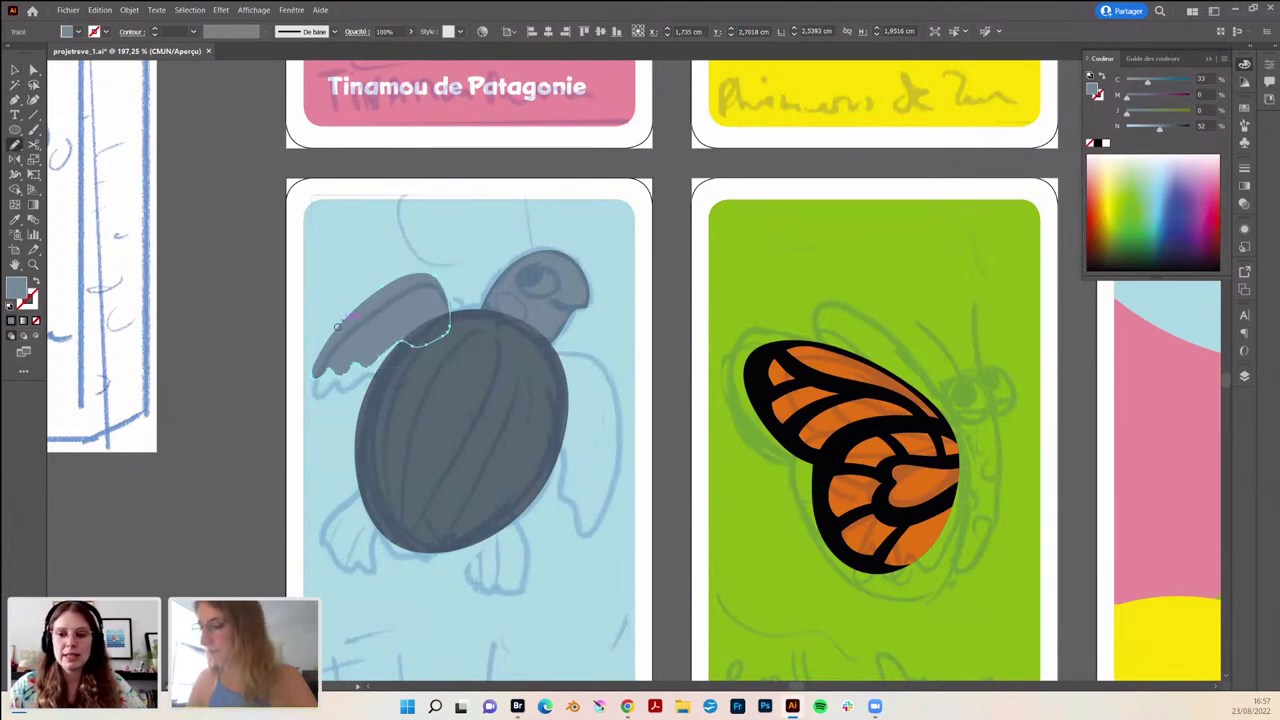
pyautogui.press('v')
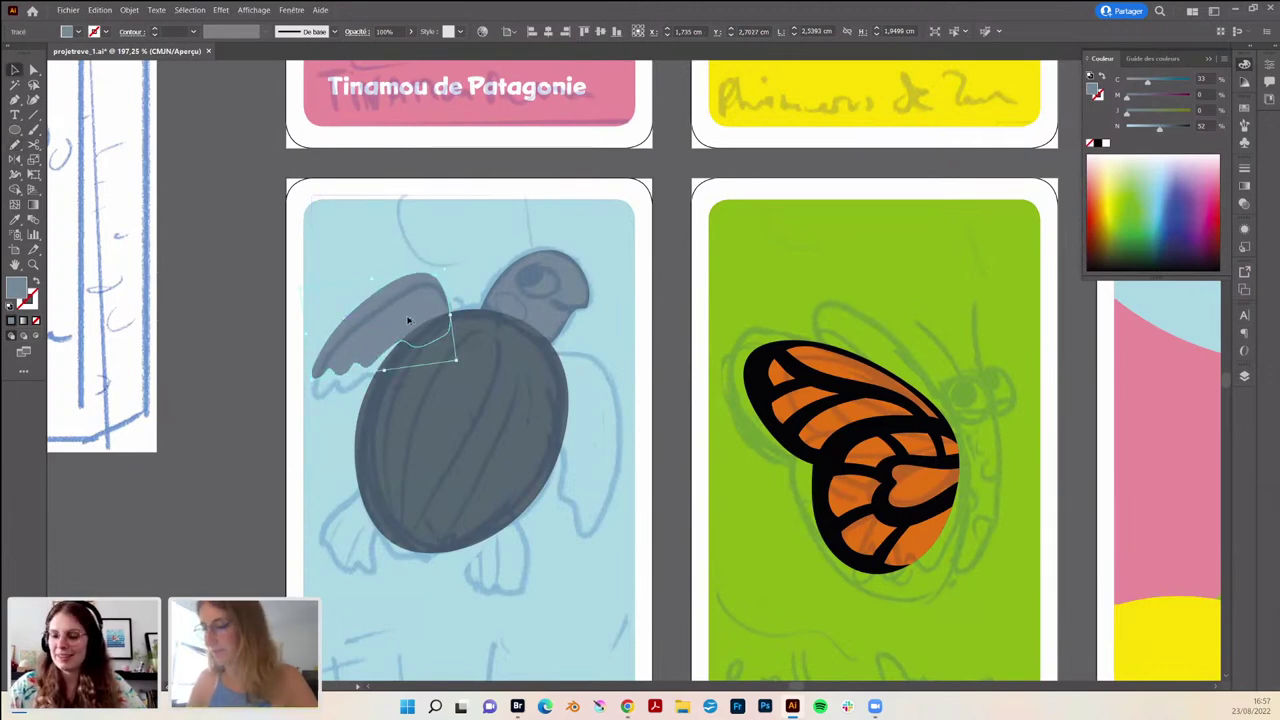
pyautogui.moveTo(420, 330)
pyautogui.mouseDown()
pyautogui.moveTo(605, 427)
pyautogui.moveTo(633, 393)
pyautogui.moveTo(608, 325)
pyautogui.mouseUp()
# - Rotate the copied flipper against the shell's right side, then zoom out to see all six cards
pyautogui.press('v')
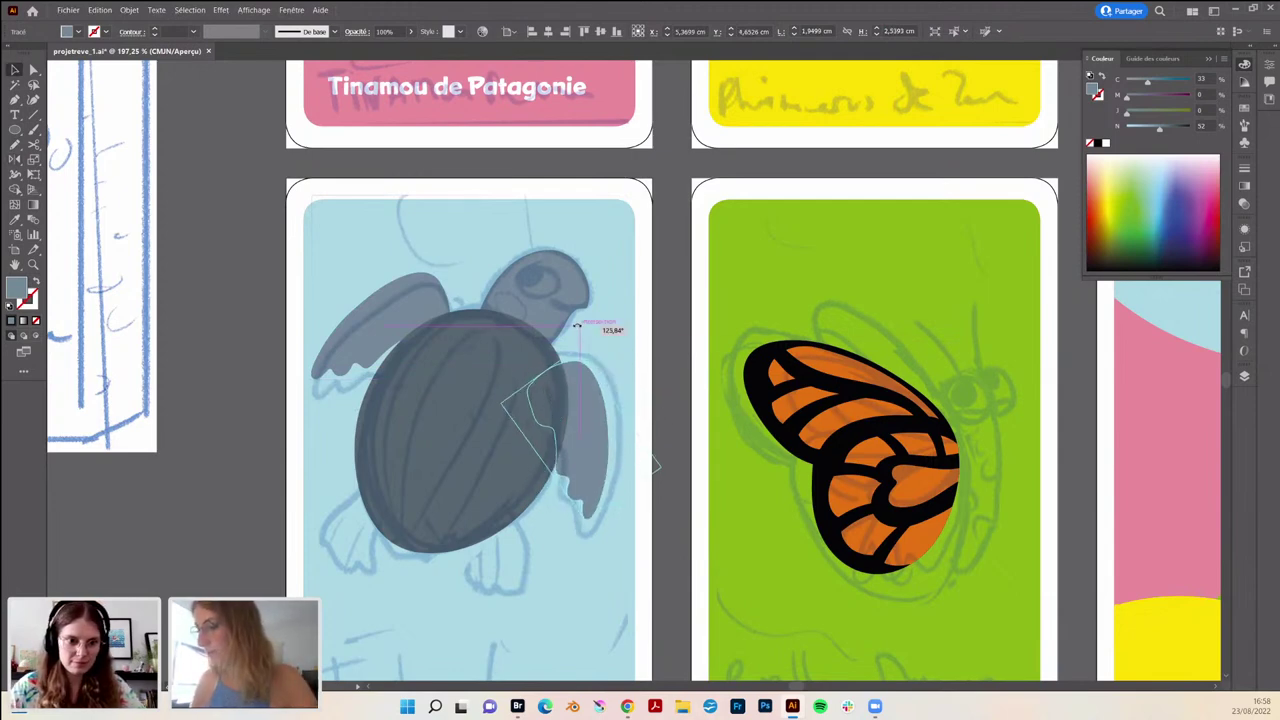
pyautogui.moveTo(604, 406); pyautogui.dragTo(603, 404)
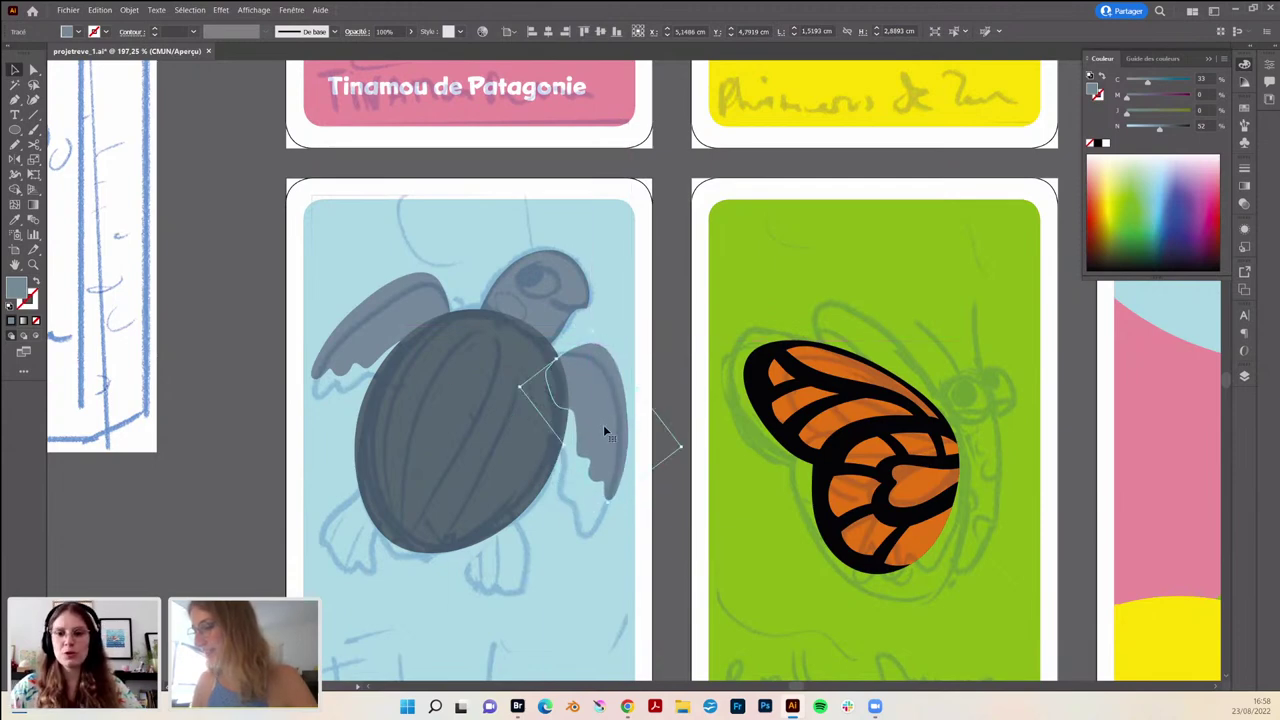
pyautogui.click(668, 368)
pyautogui.moveTo(658, 371)
pyautogui.mouseDown()
pyautogui.moveTo(578, 412)
pyautogui.moveTo(529, 394)
pyautogui.mouseUp()
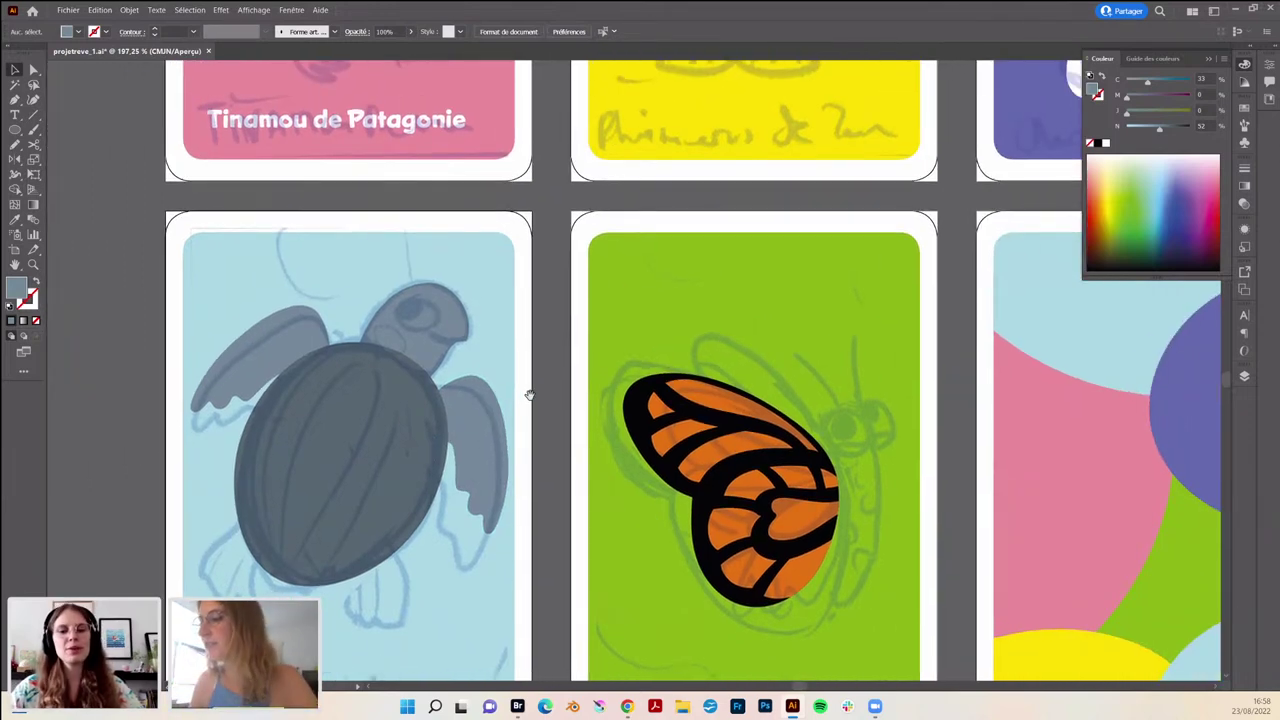
pyautogui.moveTo(510, 449); pyautogui.dragTo(443, 466)
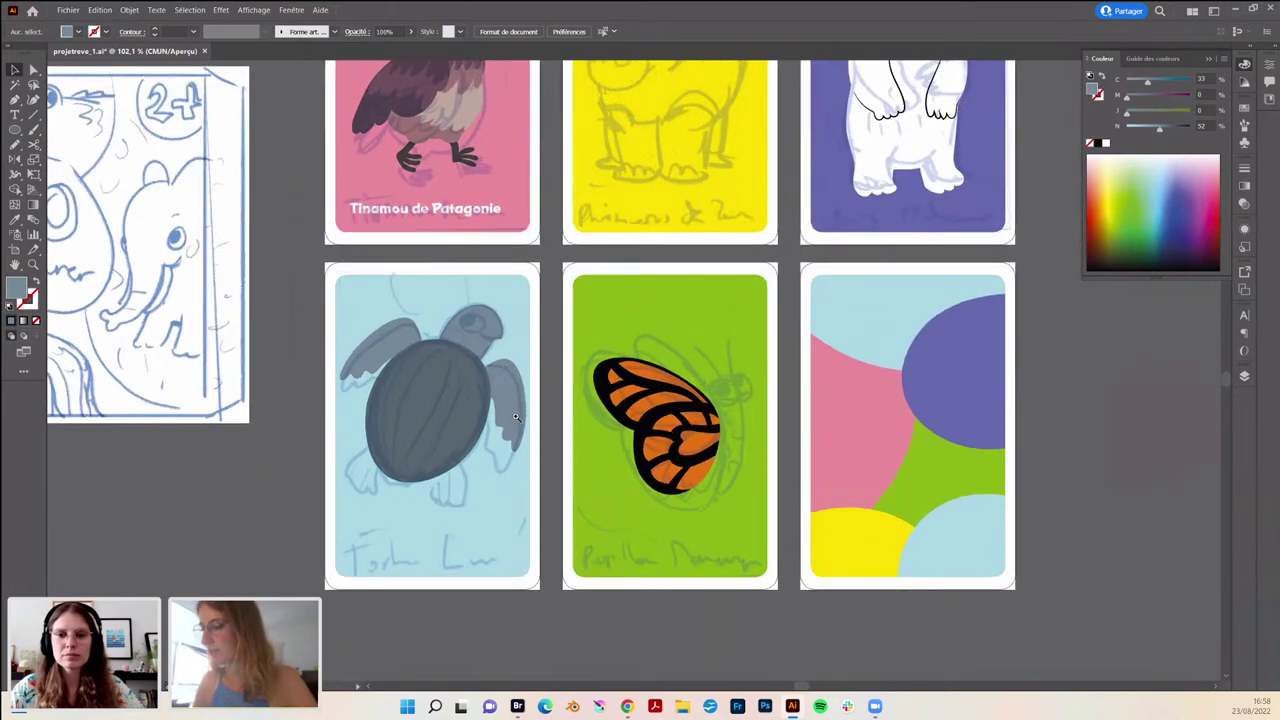
pyautogui.scroll(3, 467, 537)
# - Draw a rear flipper below the shell and trim its top so it tucks underneath
pyautogui.moveTo(503, 480); pyautogui.dragTo(450, 505)
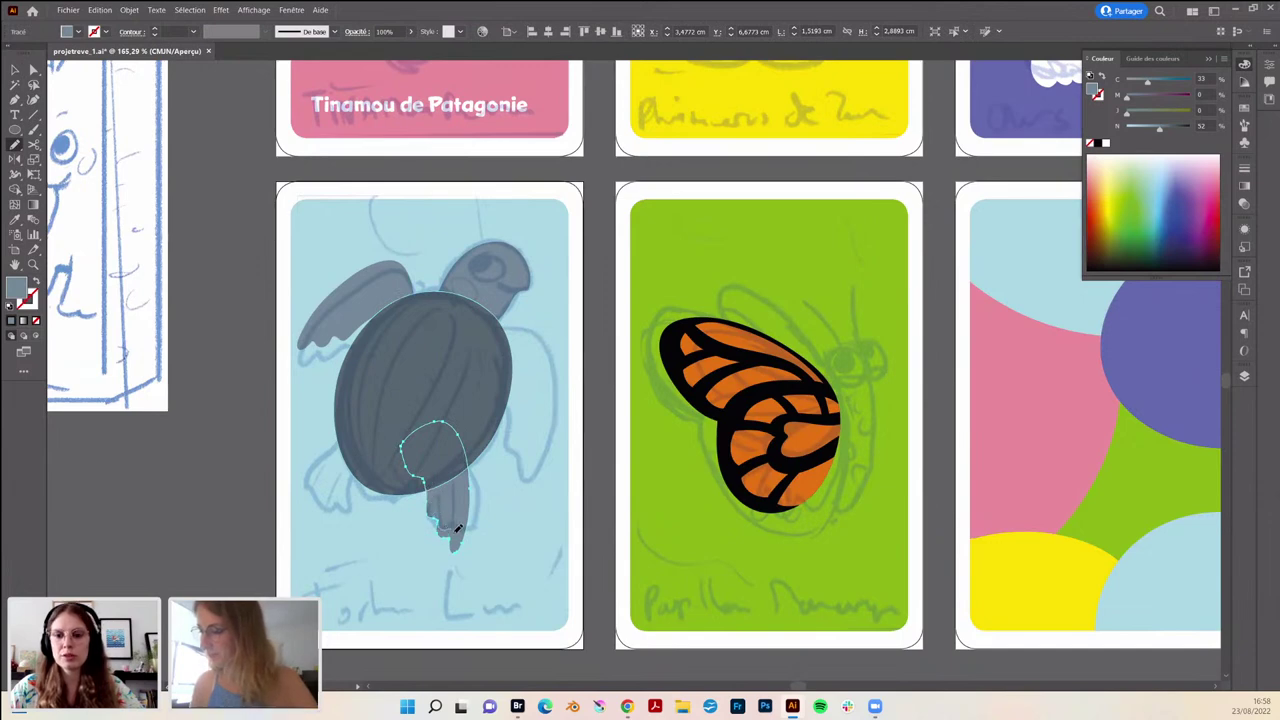
pyautogui.moveTo(445, 456)
pyautogui.mouseDown()
pyautogui.moveTo(445, 478)
pyautogui.moveTo(340, 492)
pyautogui.moveTo(577, 457)
pyautogui.moveTo(540, 418)
pyautogui.moveTo(469, 527)
pyautogui.mouseUp()
pyautogui.press('v')
pyautogui.press('n')
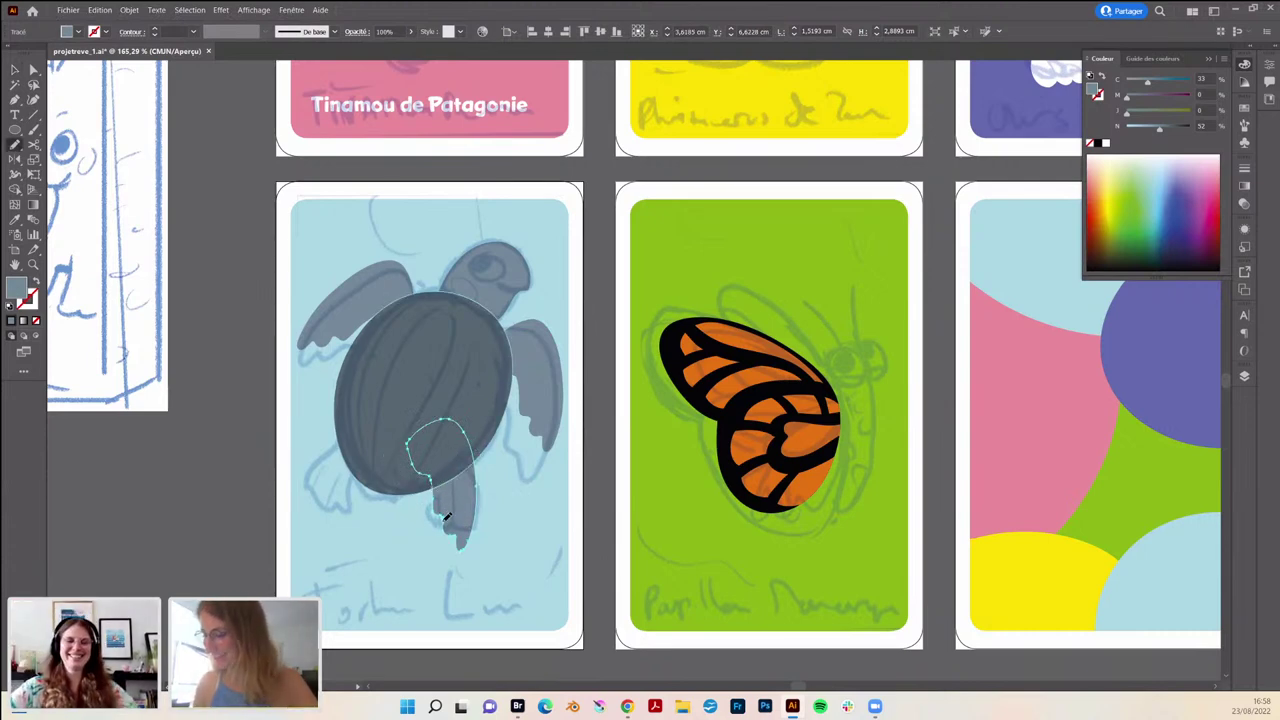
pyautogui.moveTo(436, 505); pyautogui.dragTo(478, 524)
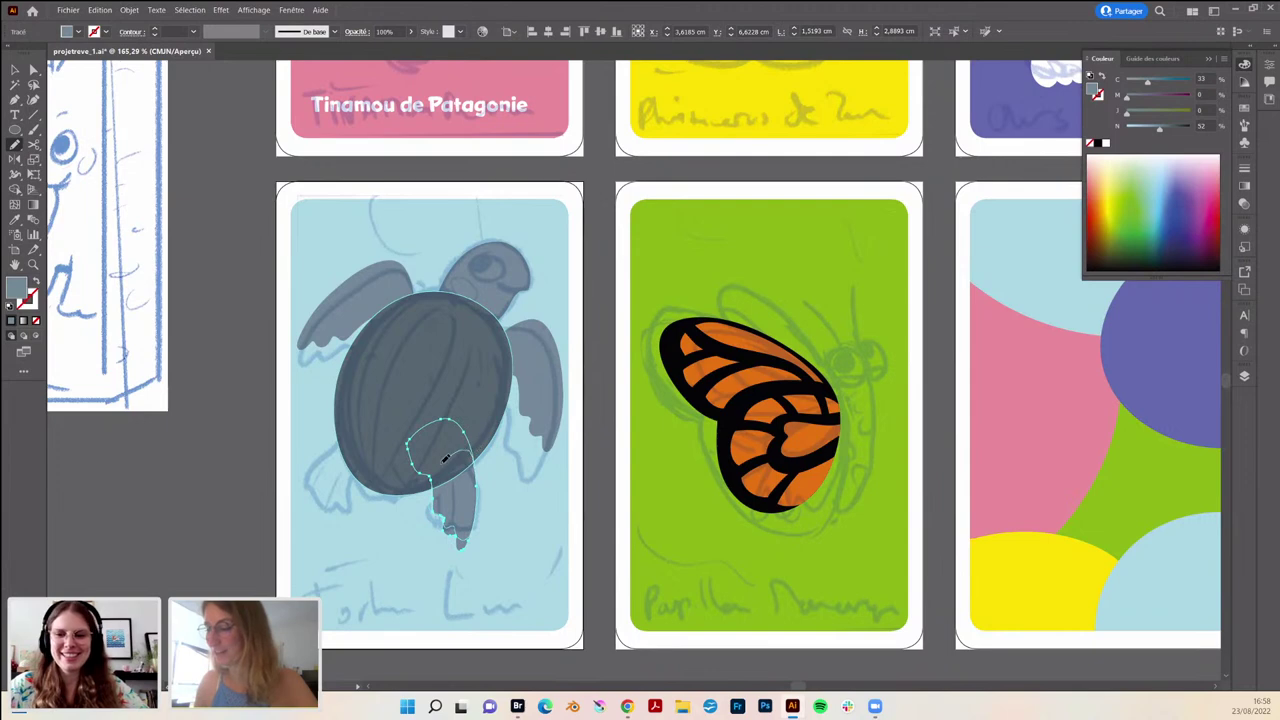
pyautogui.moveTo(446, 458); pyautogui.dragTo(434, 458)
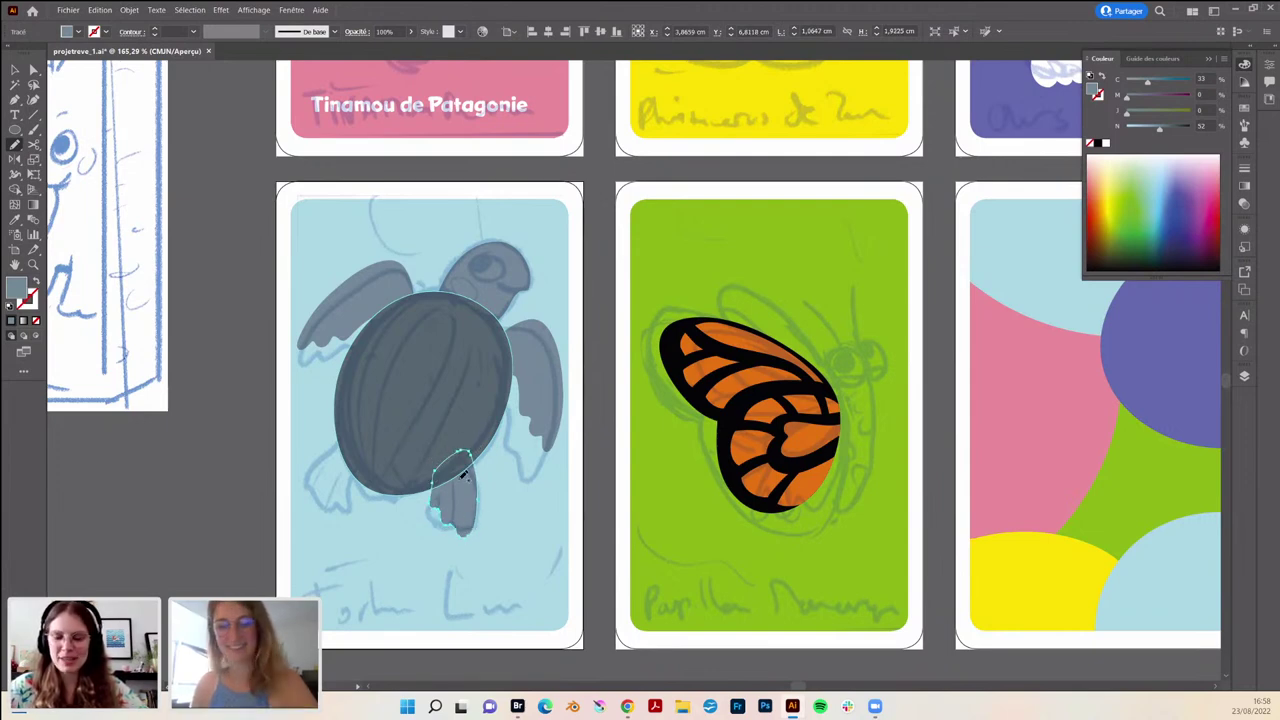
# - Copy the rear flipper to the left and rotate it along the shell's lower-left edge
pyautogui.press('v')
pyautogui.moveTo(463, 520)
pyautogui.mouseDown()
pyautogui.moveTo(335, 500)
pyautogui.moveTo(339, 476)
pyautogui.moveTo(306, 473)
pyautogui.mouseUp()
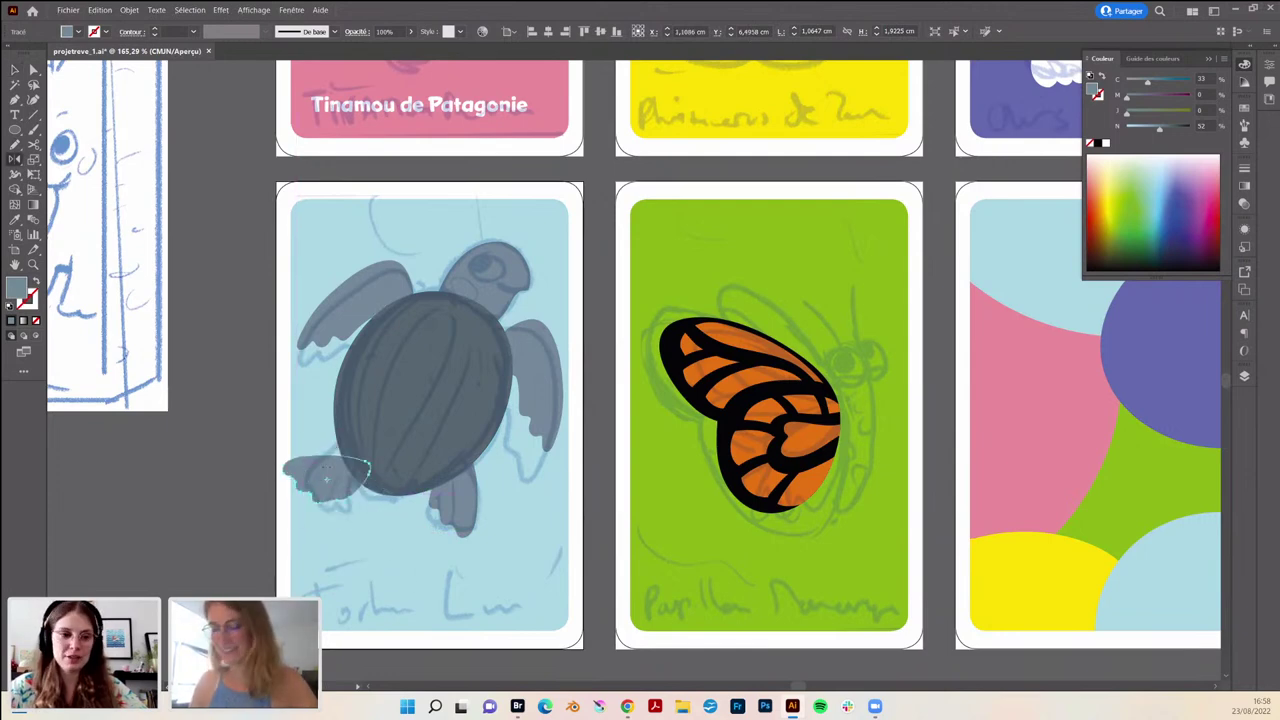
pyautogui.press('v')
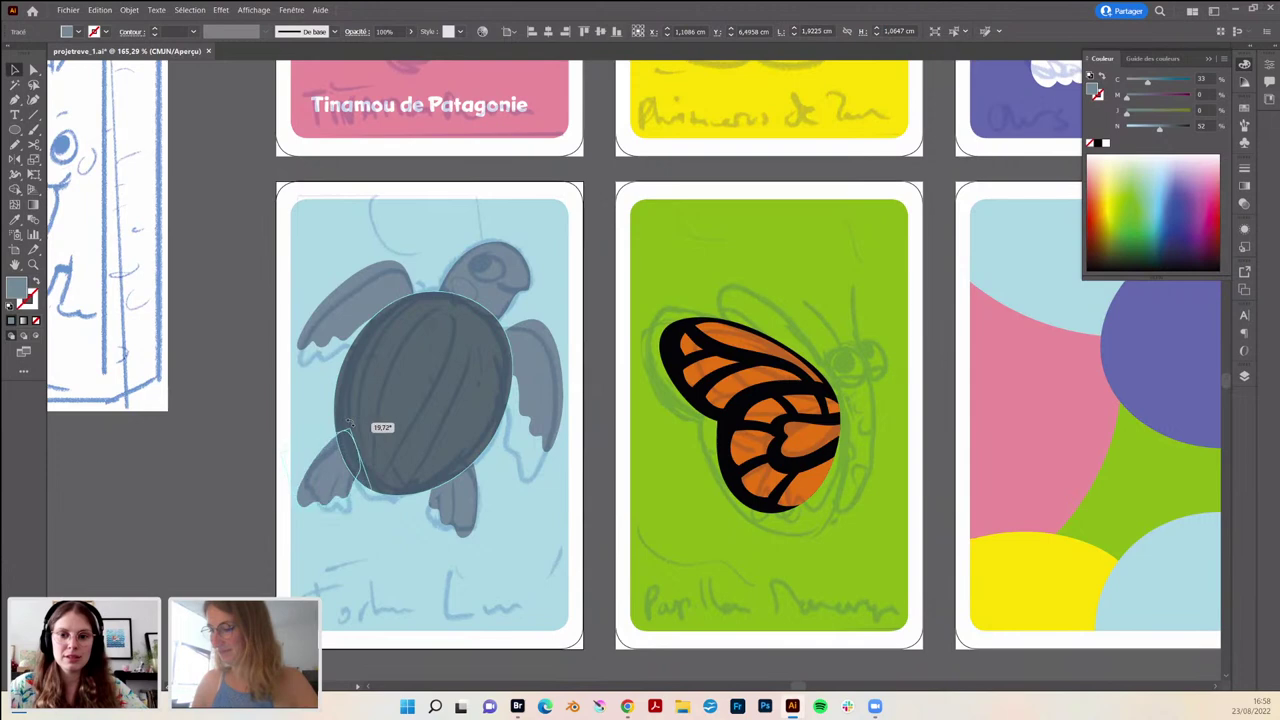
pyautogui.moveTo(376, 465); pyautogui.dragTo(345, 432)
pyautogui.moveTo(321, 500); pyautogui.dragTo(318, 496)
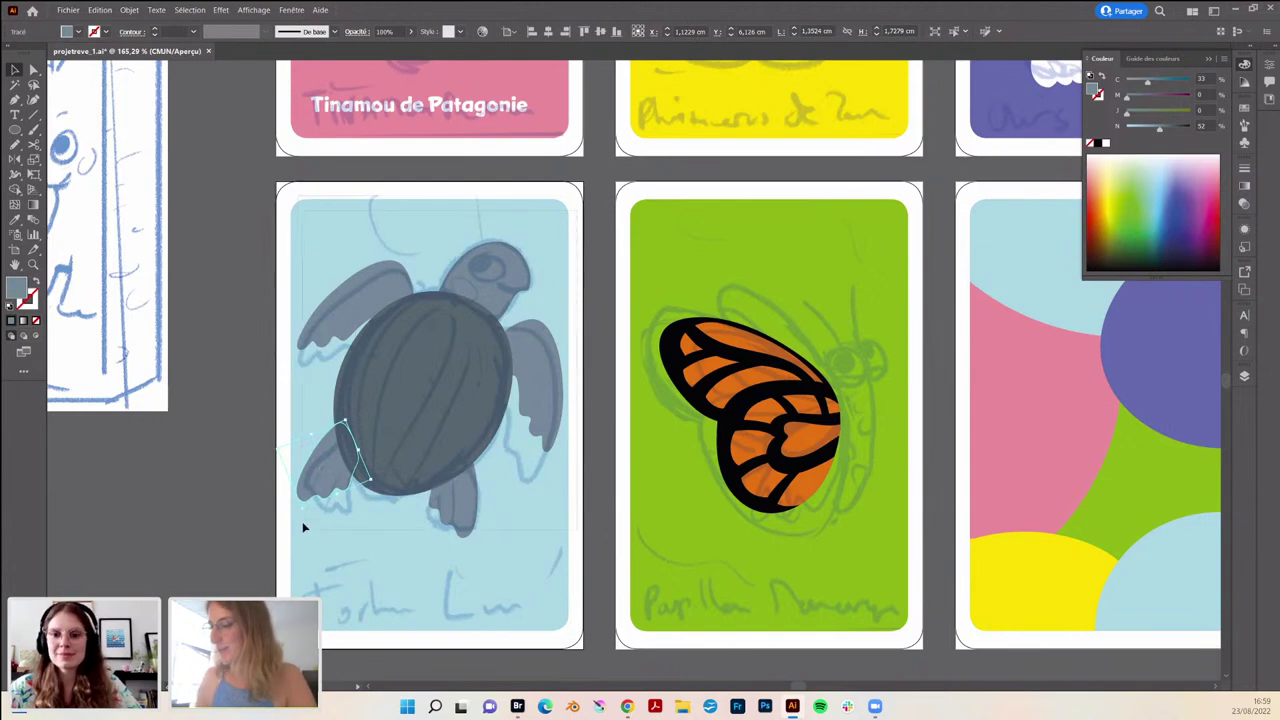
# - Select all the turtle's shapes and nudge the whole turtle slightly right and down
pyautogui.moveTo(303, 527); pyautogui.dragTo(564, 238)
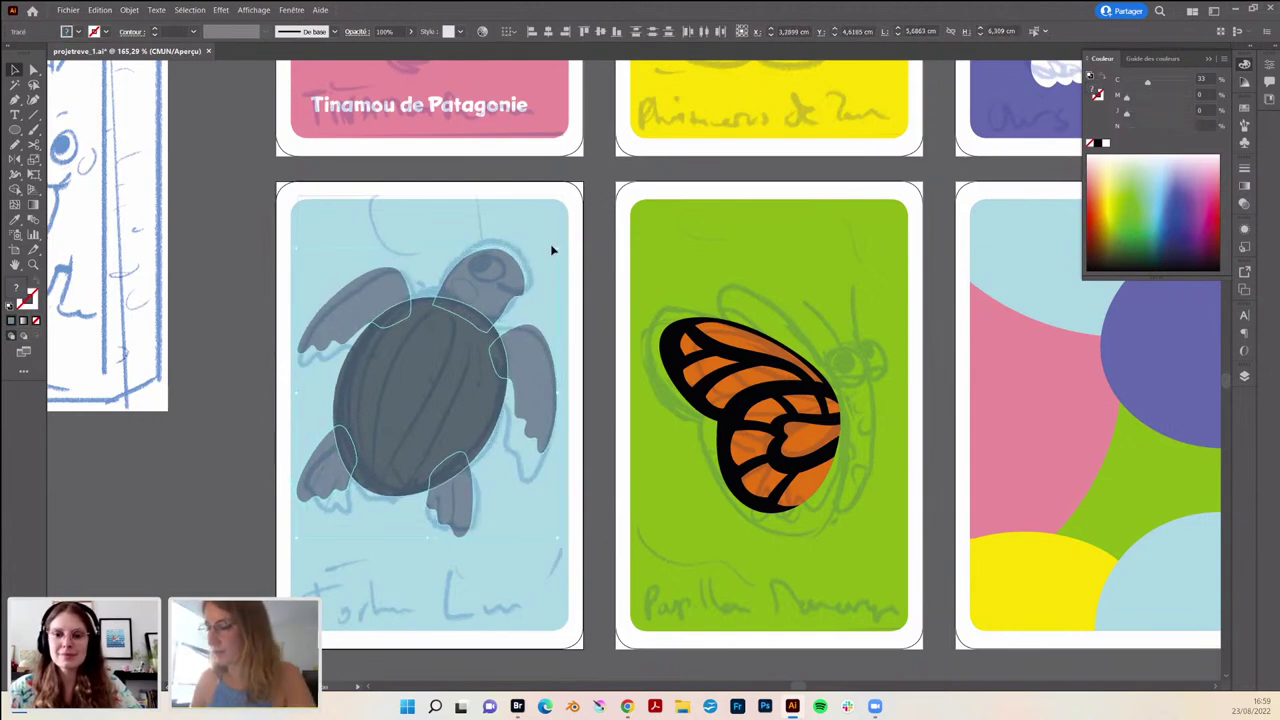
pyautogui.click(441, 480)
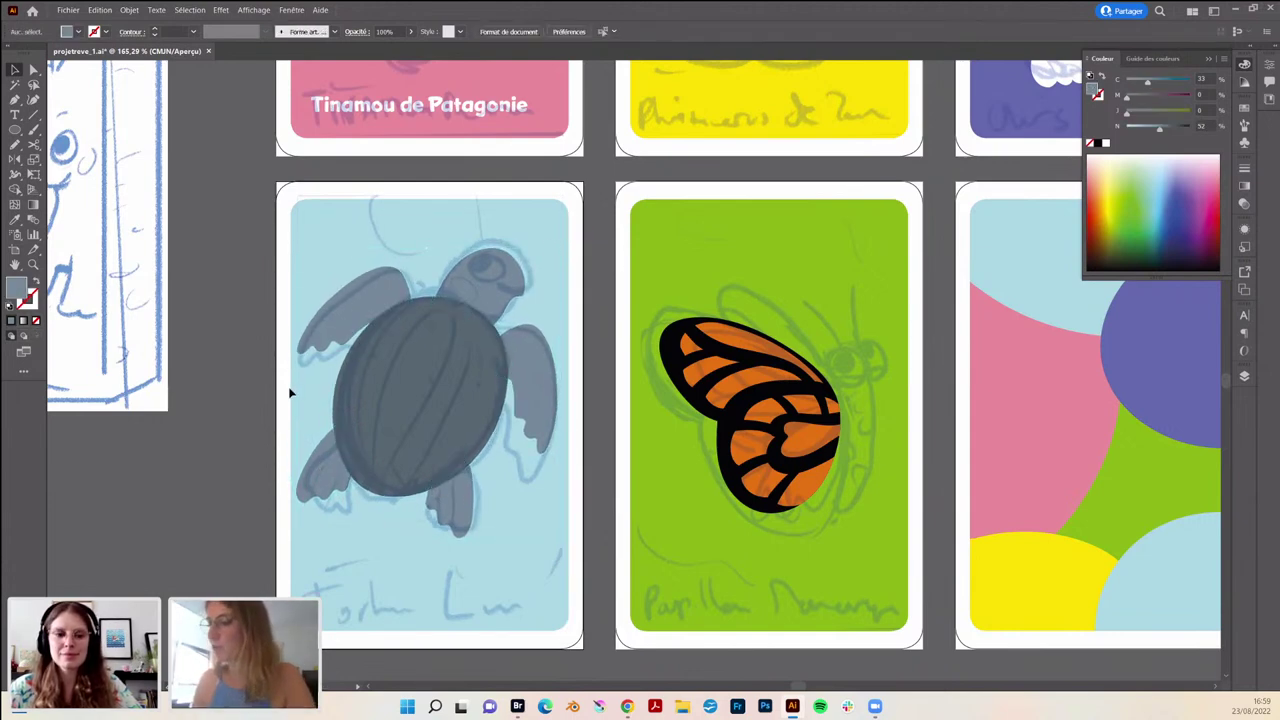
pyautogui.click(565, 538)
pyautogui.moveTo(477, 457); pyautogui.dragTo(481, 461)
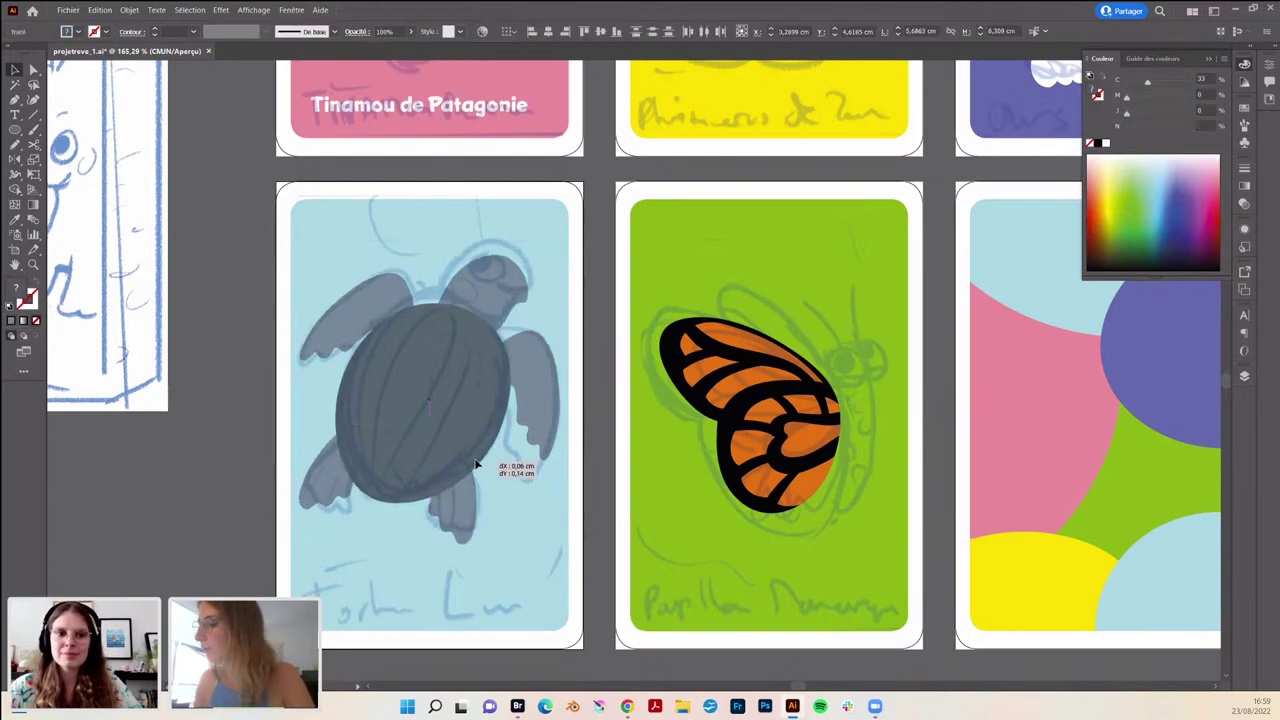
pyautogui.click(505, 508)
# - Select the tinamou bird's eye and copy it
pyautogui.scroll(-4, 515, 495)
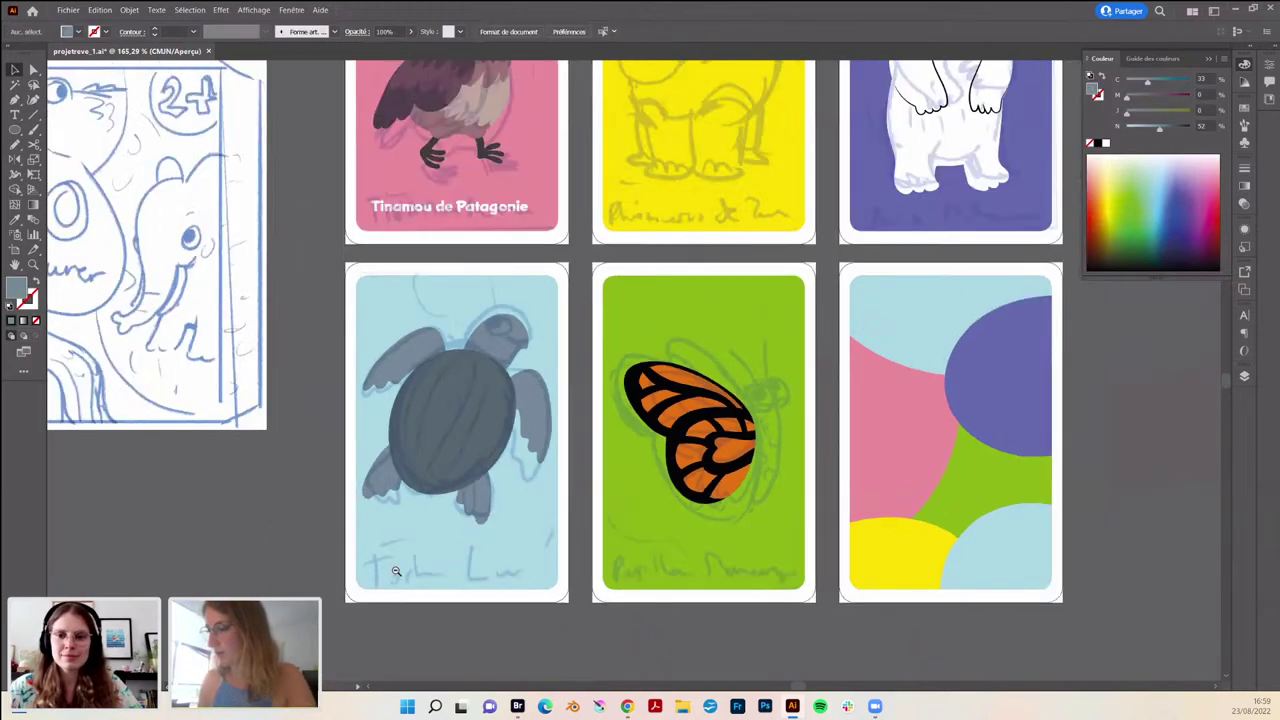
pyautogui.scroll(3, 570, 437)
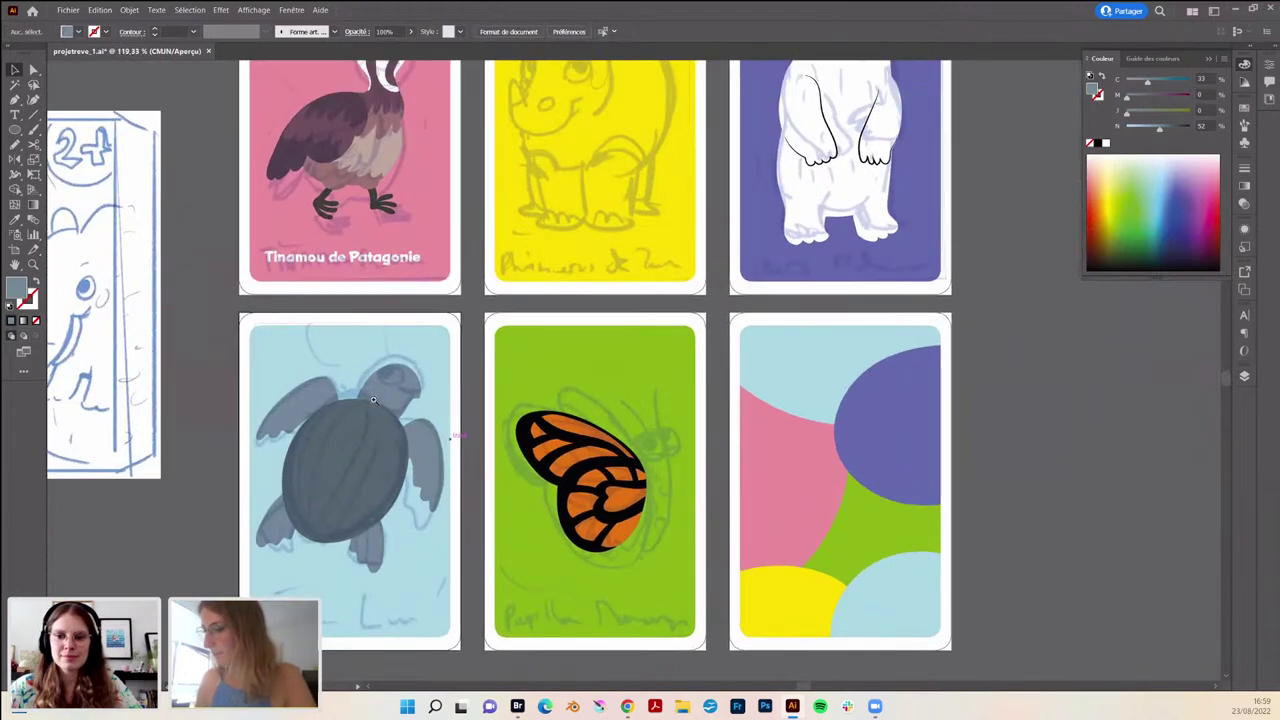
pyautogui.scroll(3, 570, 437)
pyautogui.scroll(-2, 450, 300)
pyautogui.scroll(5, 350, 300)
pyautogui.scroll(5, 330, 340)
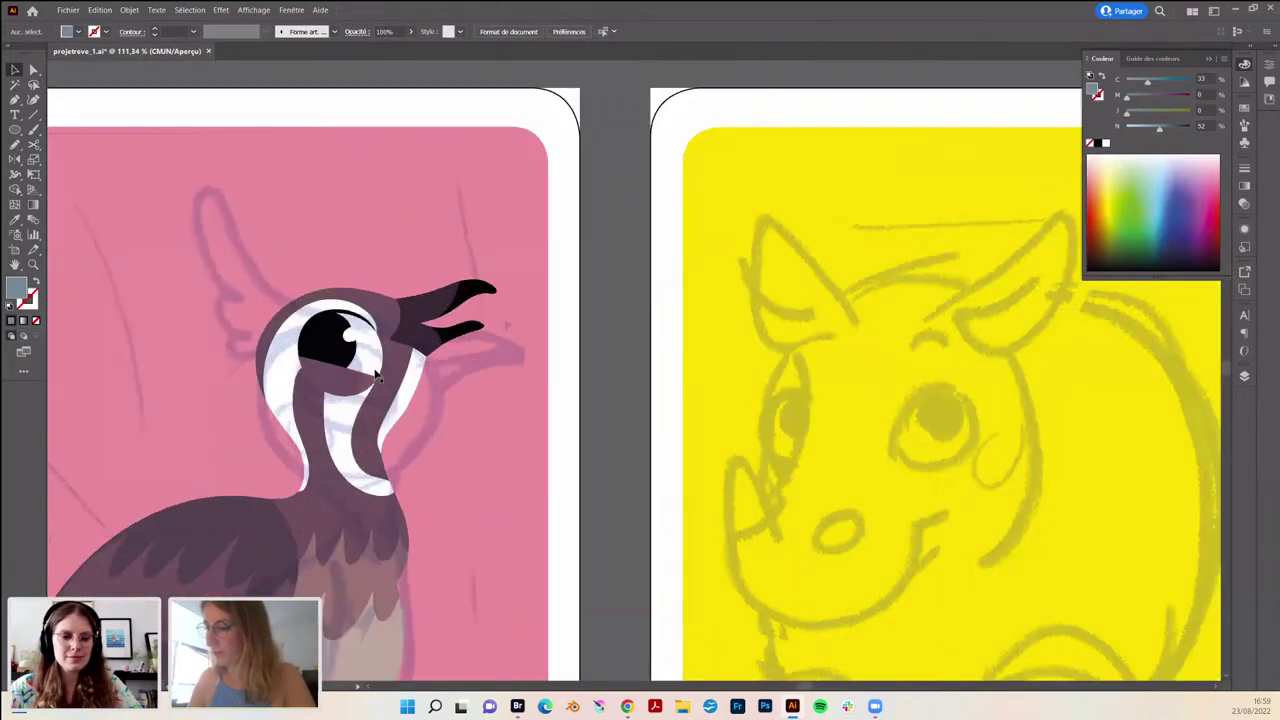
pyautogui.scroll(1, 330, 340)
pyautogui.click(330, 370)
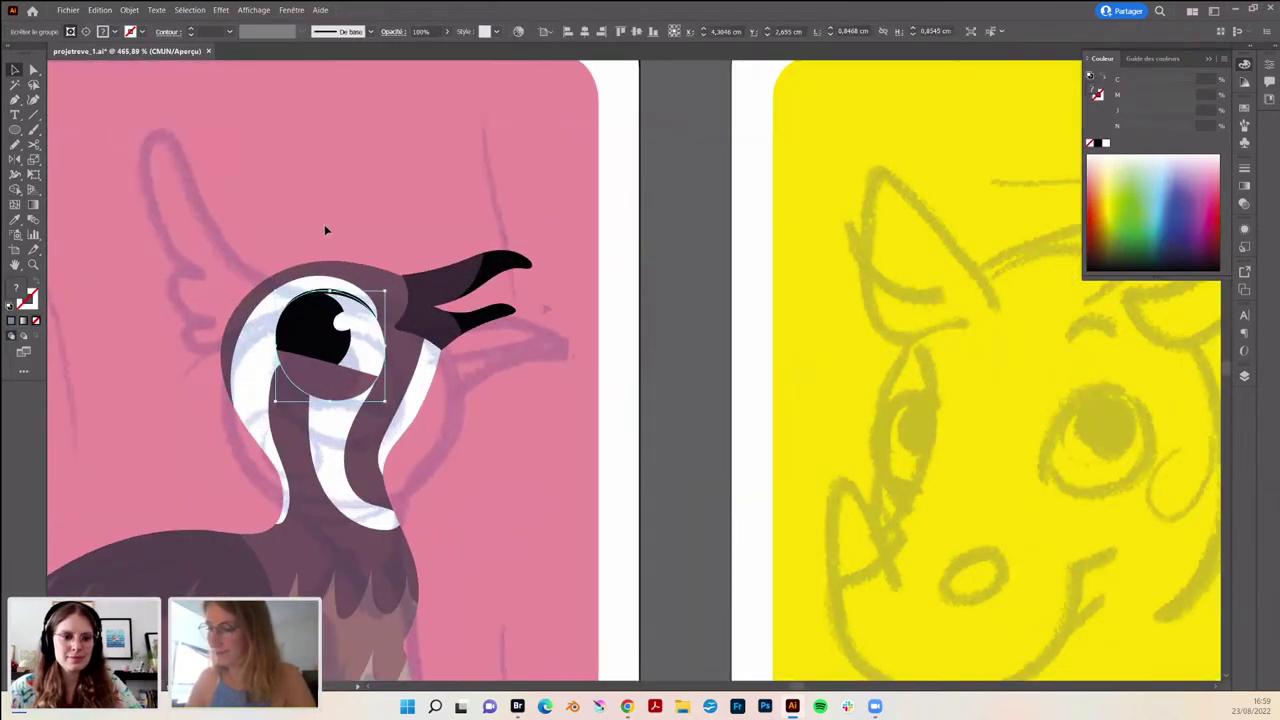
pyautogui.hotkey('ctrl', 'shift', 'g')
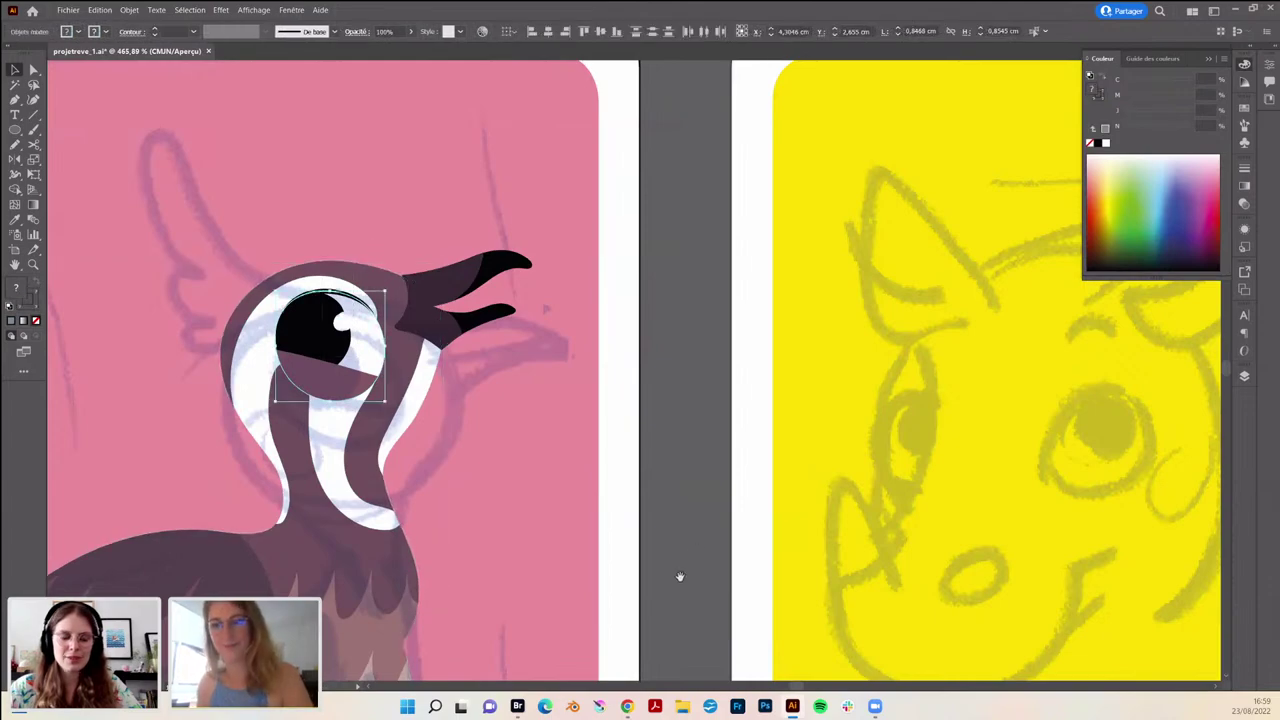
# - Paste the eye onto the turtle card, move it onto the head and rotate it to fit
pyautogui.scroll(-2, 680, 577)
pyautogui.scroll(-2, 683, 449)
pyautogui.scroll(-5, 626, 514)
pyautogui.scroll(-1, 451, 286)
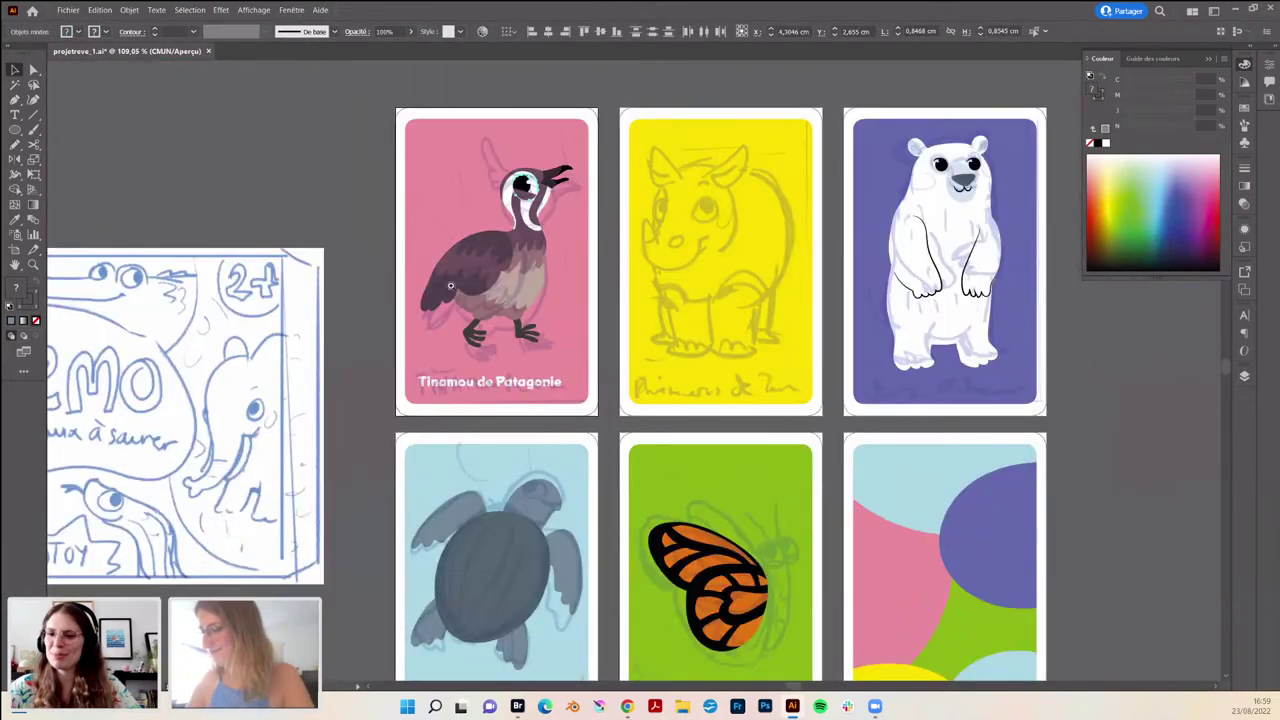
pyautogui.scroll(-3, 451, 286)
pyautogui.scroll(5, 420, 330)
pyautogui.hotkey('ctrl', 'v')
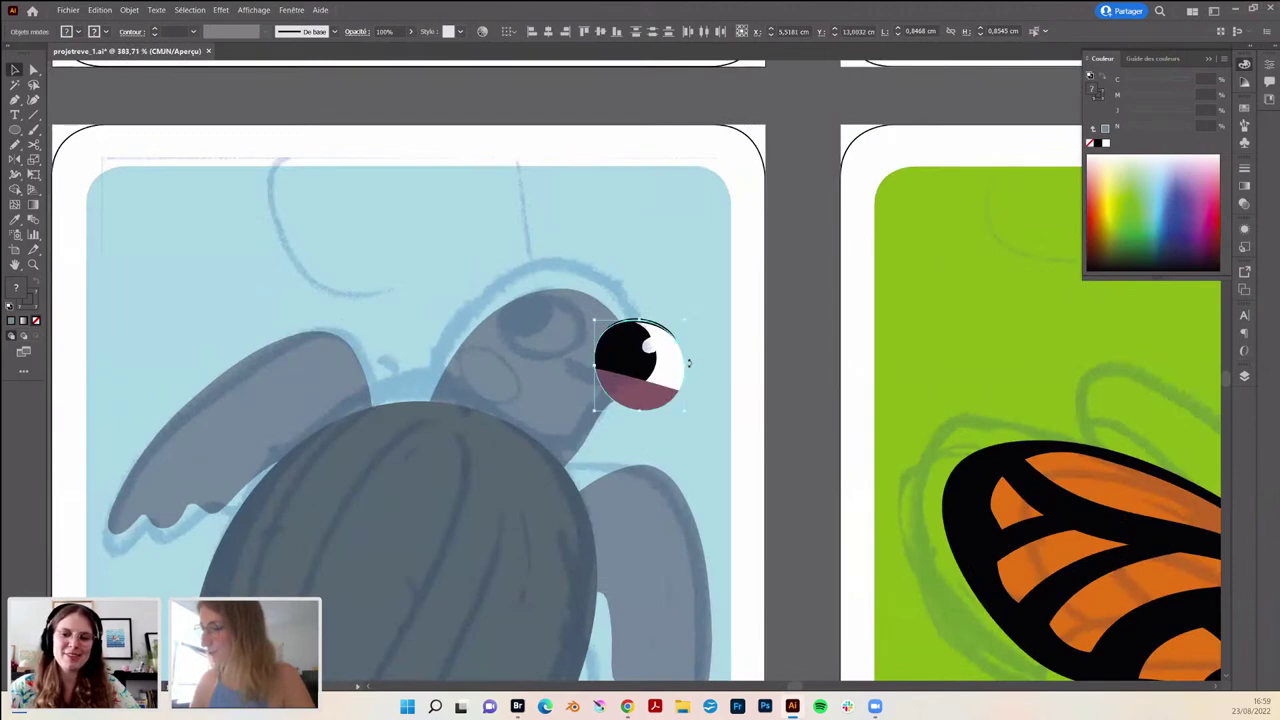
pyautogui.moveTo(660, 370); pyautogui.dragTo(575, 355)
pyautogui.moveTo(605, 305)
pyautogui.mouseDown()
pyautogui.moveTo(575, 292)
pyautogui.moveTo(603, 356)
pyautogui.moveTo(553, 320)
pyautogui.moveTo(542, 334)
pyautogui.moveTo(568, 375)
pyautogui.mouseUp()
# - Select the eye's pupil and lower crescent, sample a colour with the Eyedropper, and open Layers
pyautogui.click(697, 355)
pyautogui.click(567, 330)
pyautogui.click(569, 371)
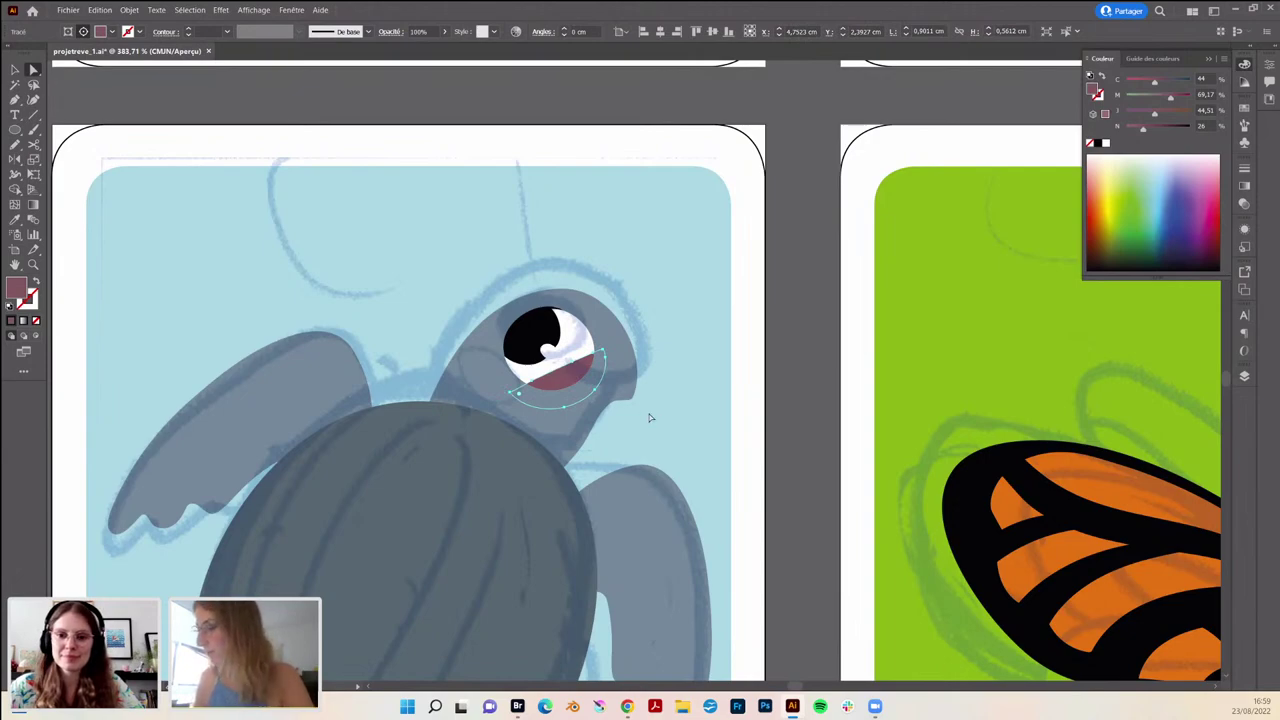
pyautogui.press('i')
pyautogui.scroll(-5, 749, 370)
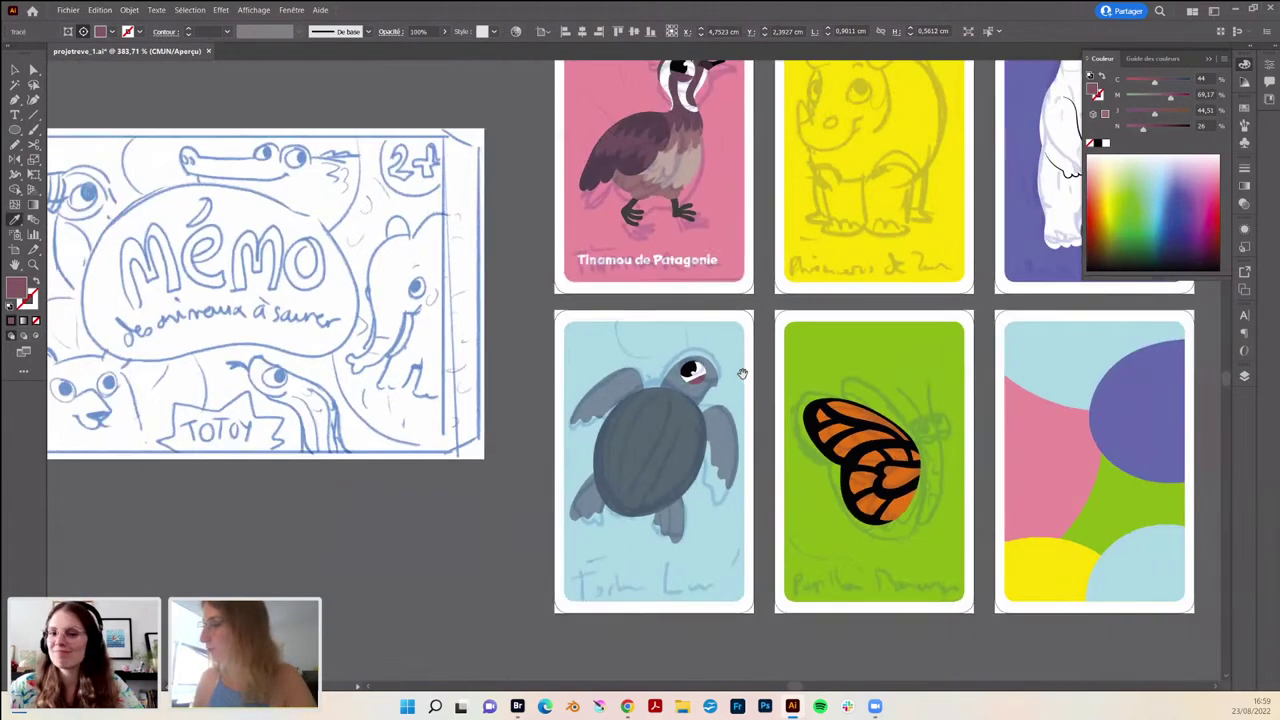
pyautogui.hscroll(2, 650, 370)
pyautogui.scroll(-2, 527, 367)
pyautogui.scroll(-2, 527, 367)
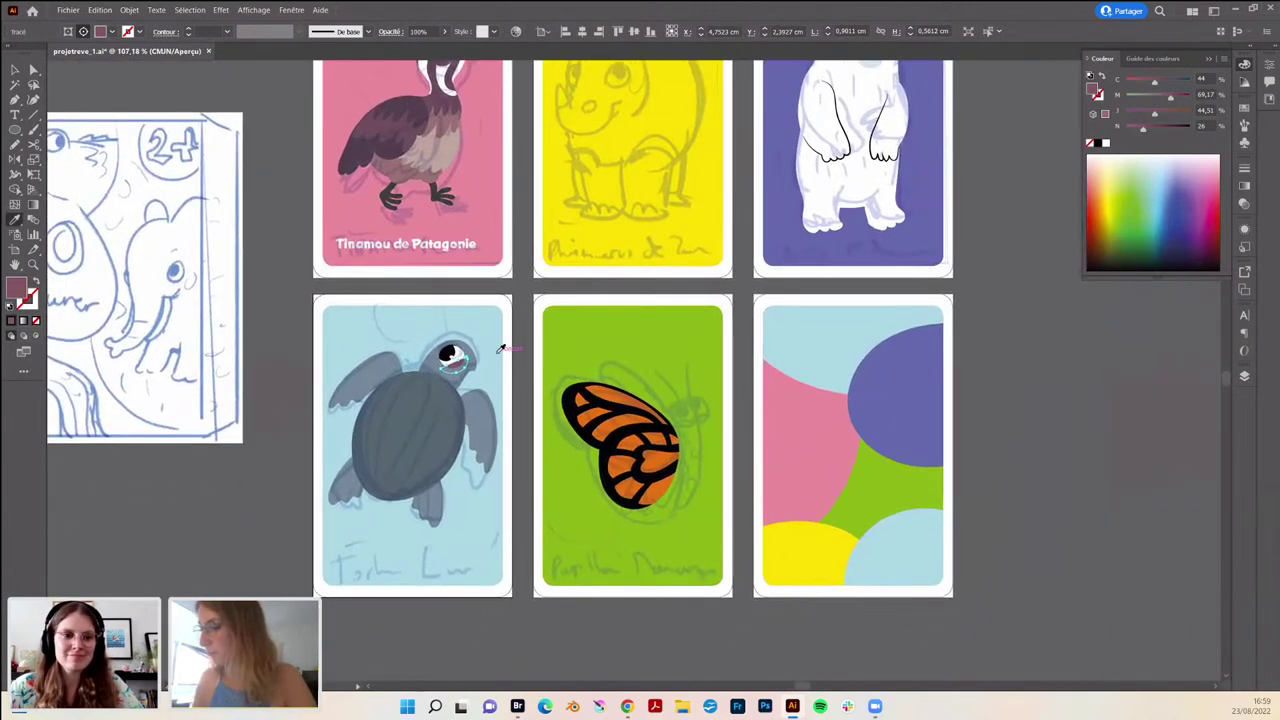
pyautogui.click(1244, 375)
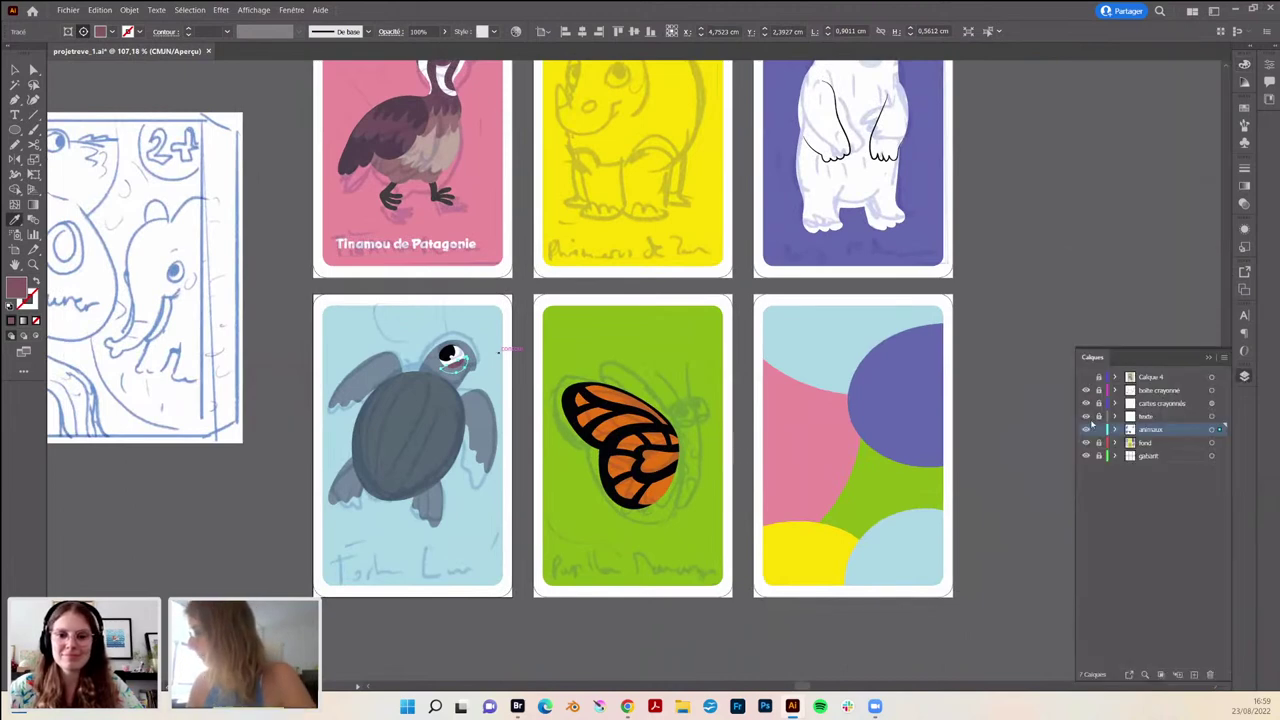
# - Hide the sketch layer and recolour the eye's lower crescent to 7398A8
pyautogui.click(1086, 403)
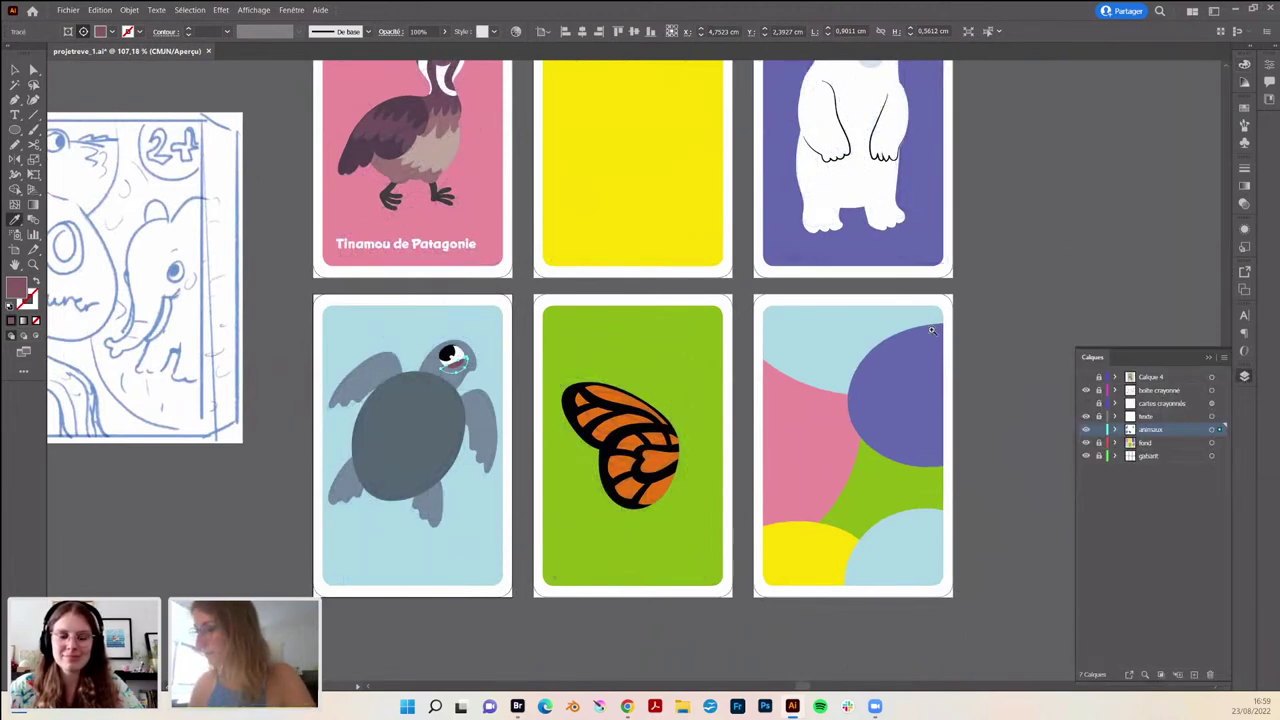
pyautogui.scroll(2, 409, 401)
pyautogui.scroll(2, 409, 401)
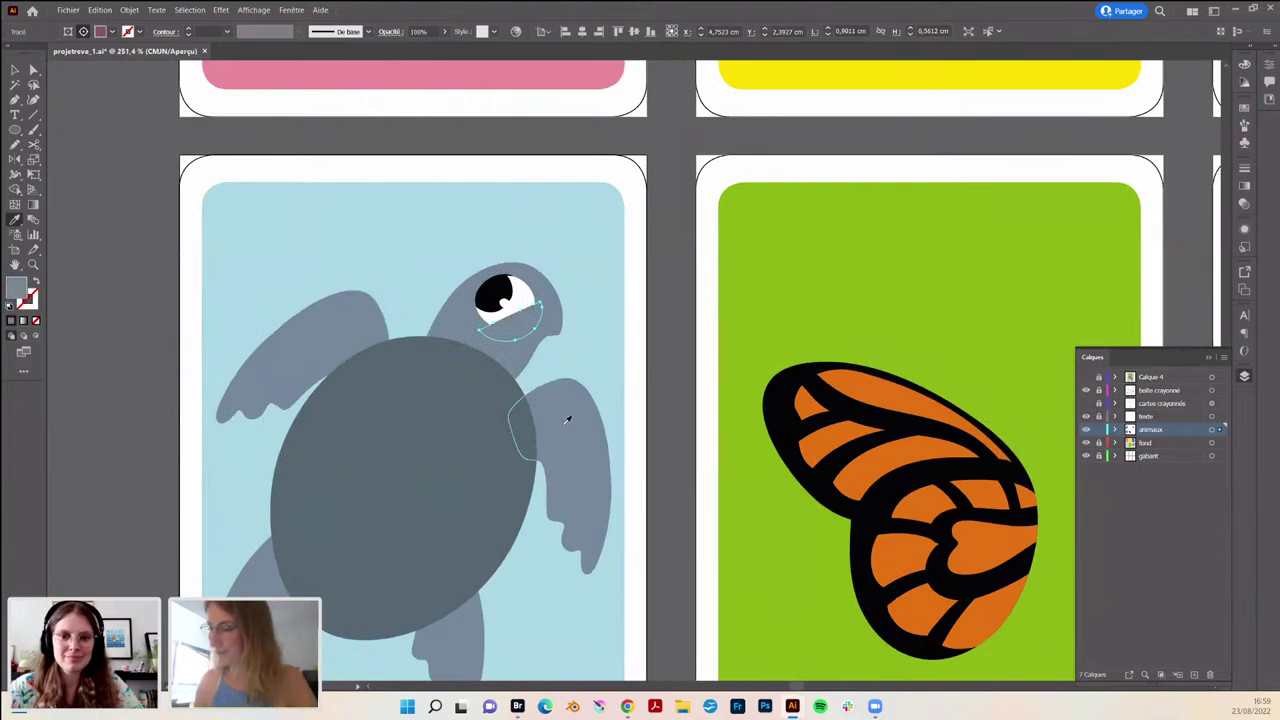
pyautogui.doubleClick(20, 290)
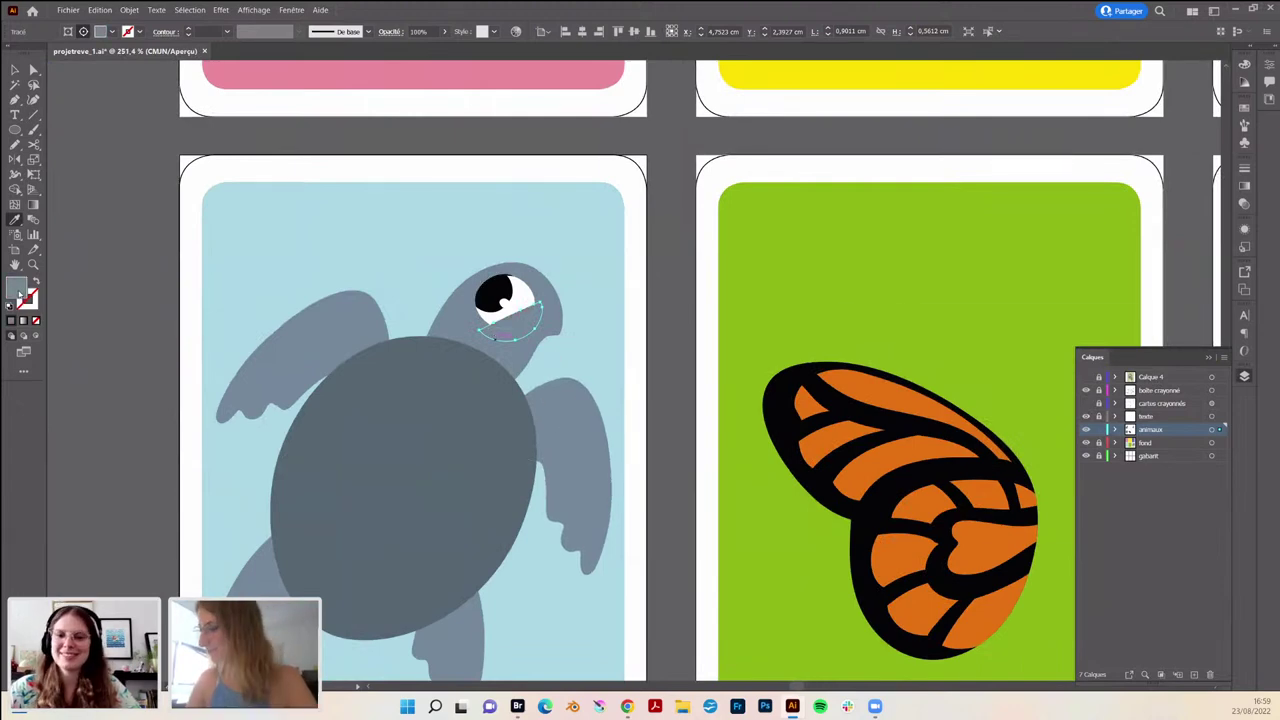
pyautogui.write('7398A8')
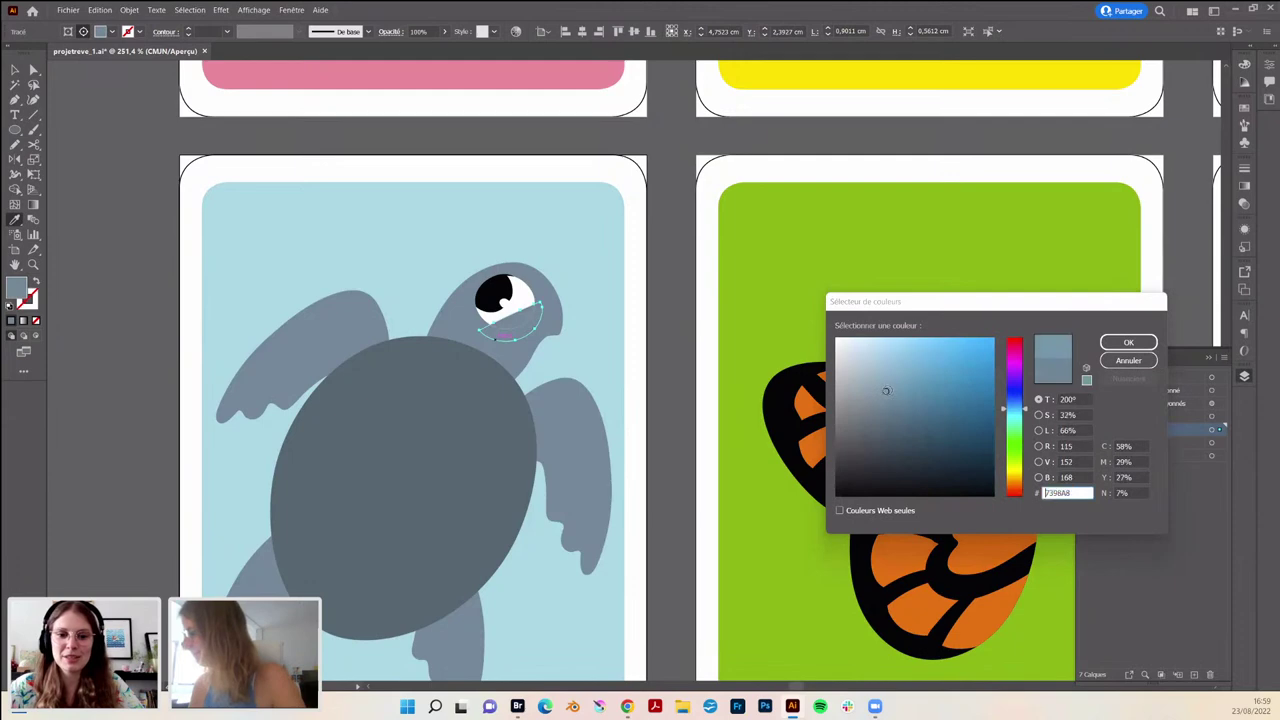
pyautogui.click(1121, 343)
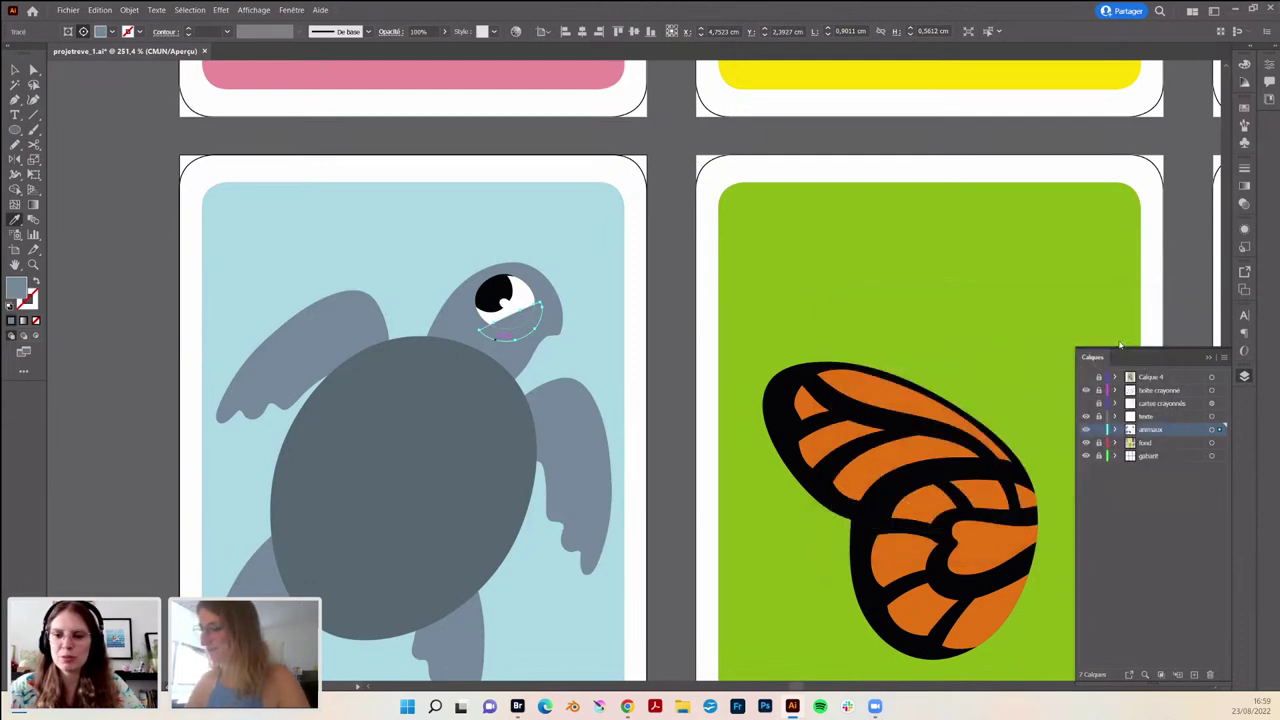
# - Reshape the white highlight in the turtle's eye and zoom in on the head
pyautogui.click(518, 296)
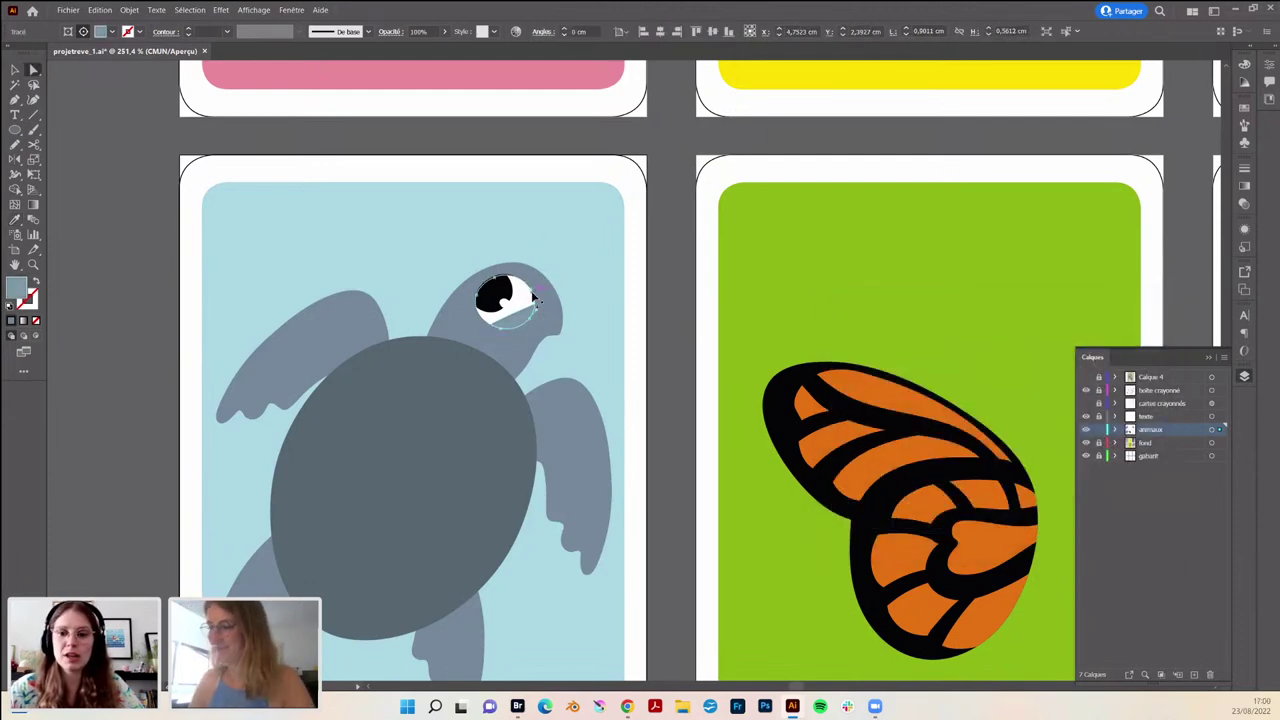
pyautogui.click(503, 318)
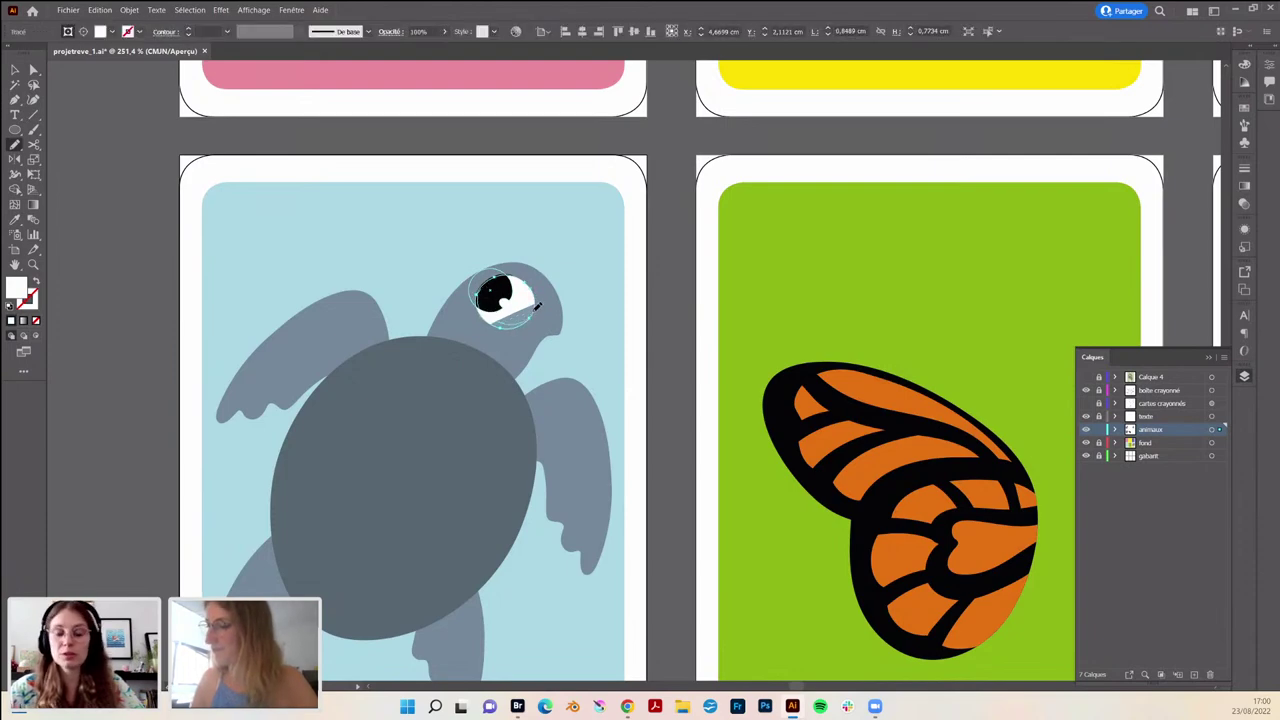
pyautogui.moveTo(537, 306); pyautogui.dragTo(535, 308)
pyautogui.press('v')
pyautogui.click(540, 308)
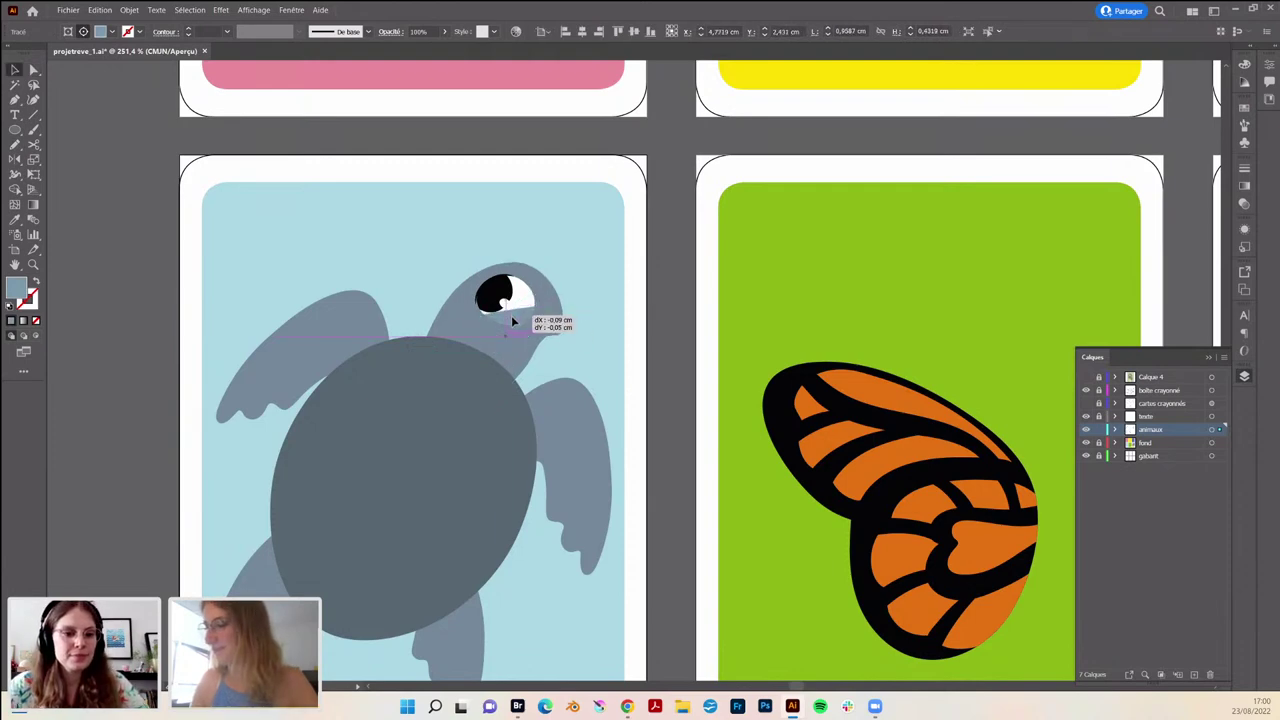
pyautogui.moveTo(515, 325); pyautogui.dragTo(657, 266)
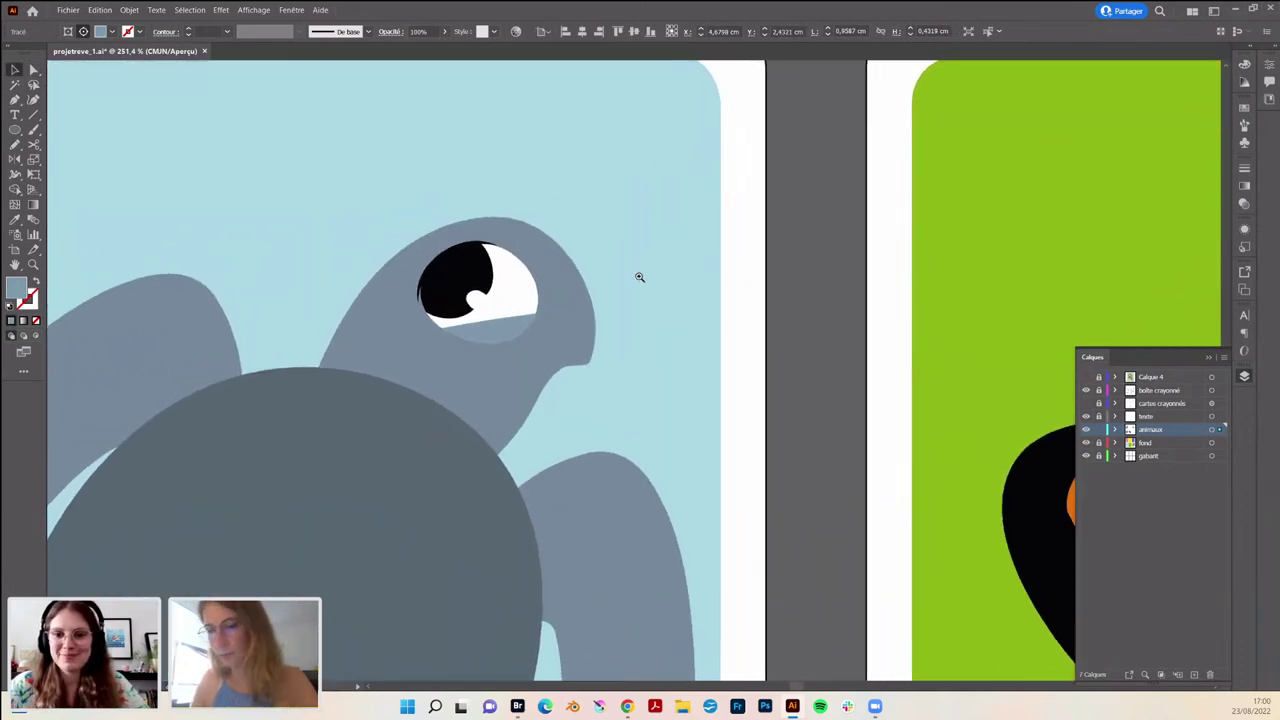
# - Redraw the eye's upper-left edge with the Pencil, then move the lower eyelid edge and pupil up-right
pyautogui.press('a')
pyautogui.click(463, 268)
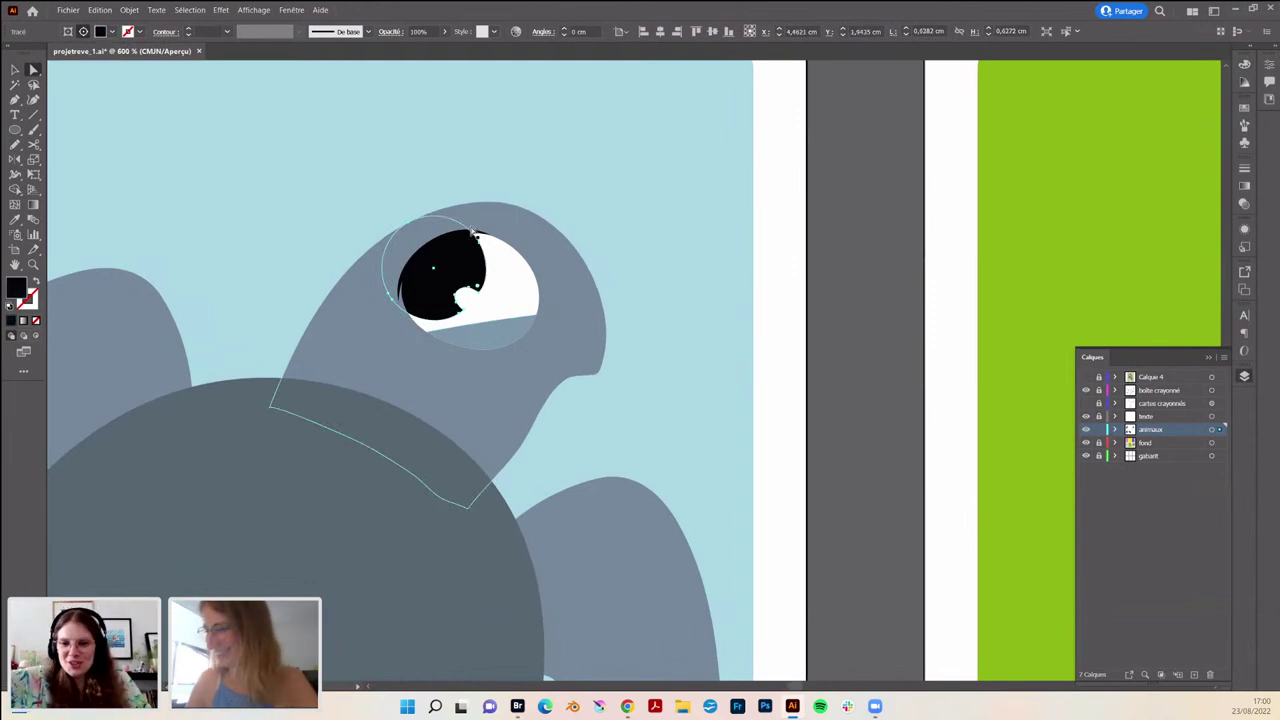
pyautogui.click(477, 238)
pyautogui.press('n')
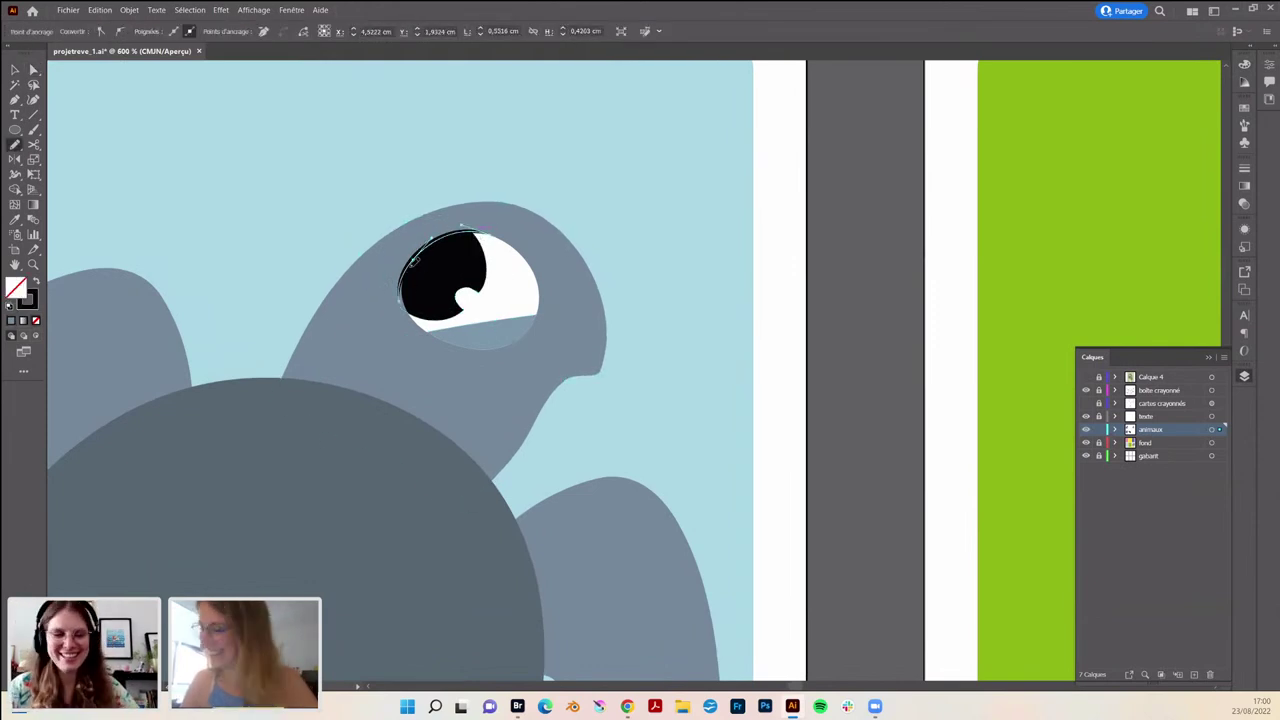
pyautogui.moveTo(401, 300); pyautogui.dragTo(455, 248)
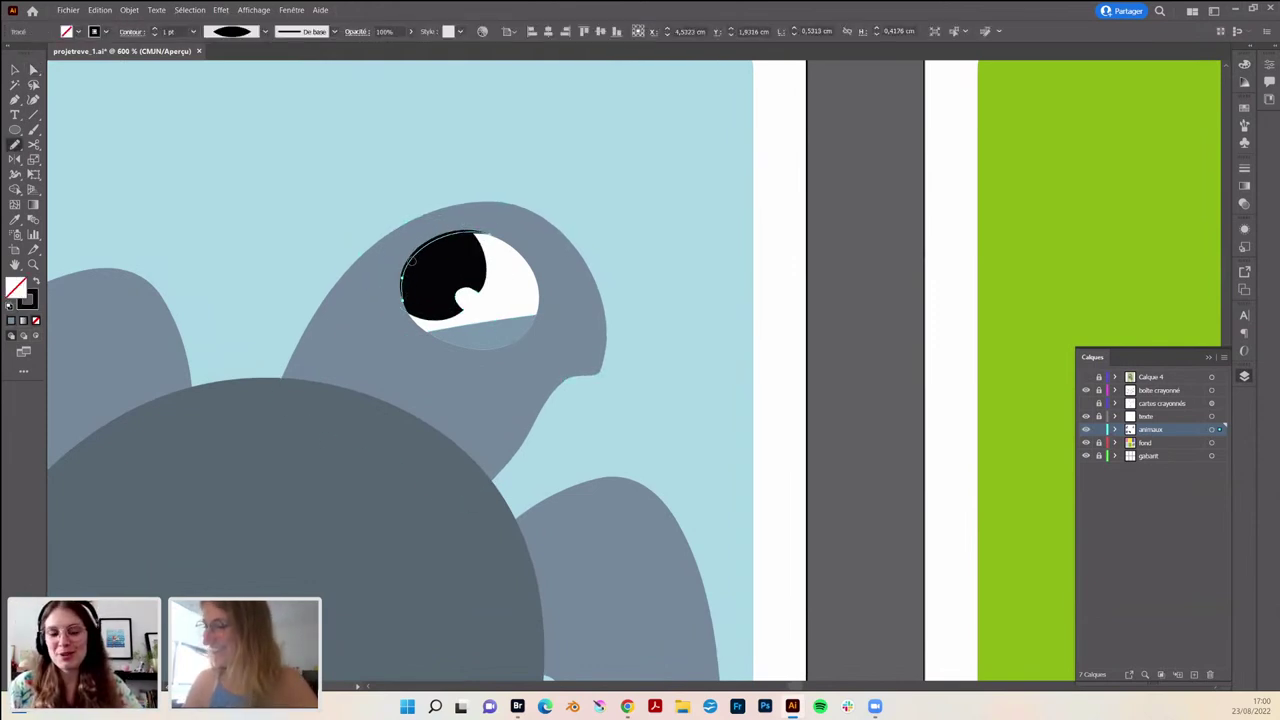
pyautogui.press('a')
pyautogui.moveTo(505, 345); pyautogui.dragTo(476, 350)
pyautogui.moveTo(450, 275); pyautogui.dragTo(490, 258)
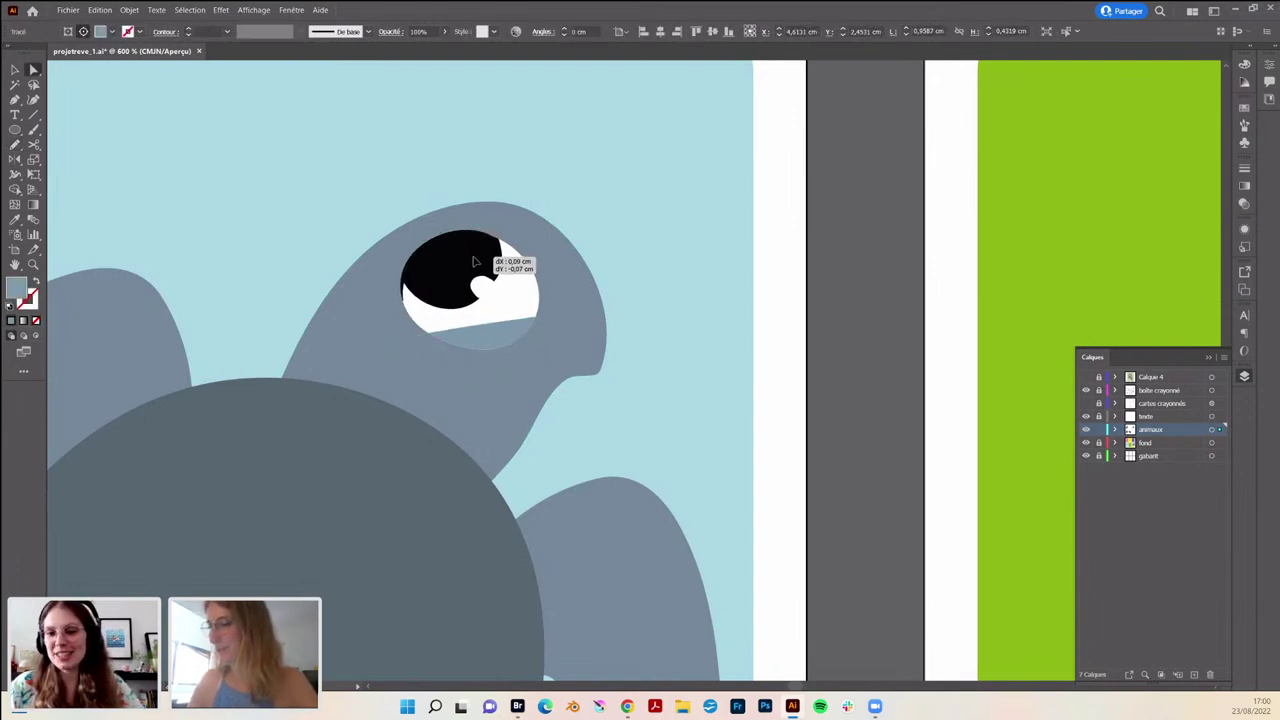
pyautogui.keyDown('alt'); pyautogui.scroll(-2, 600, 242); pyautogui.keyUp('alt')
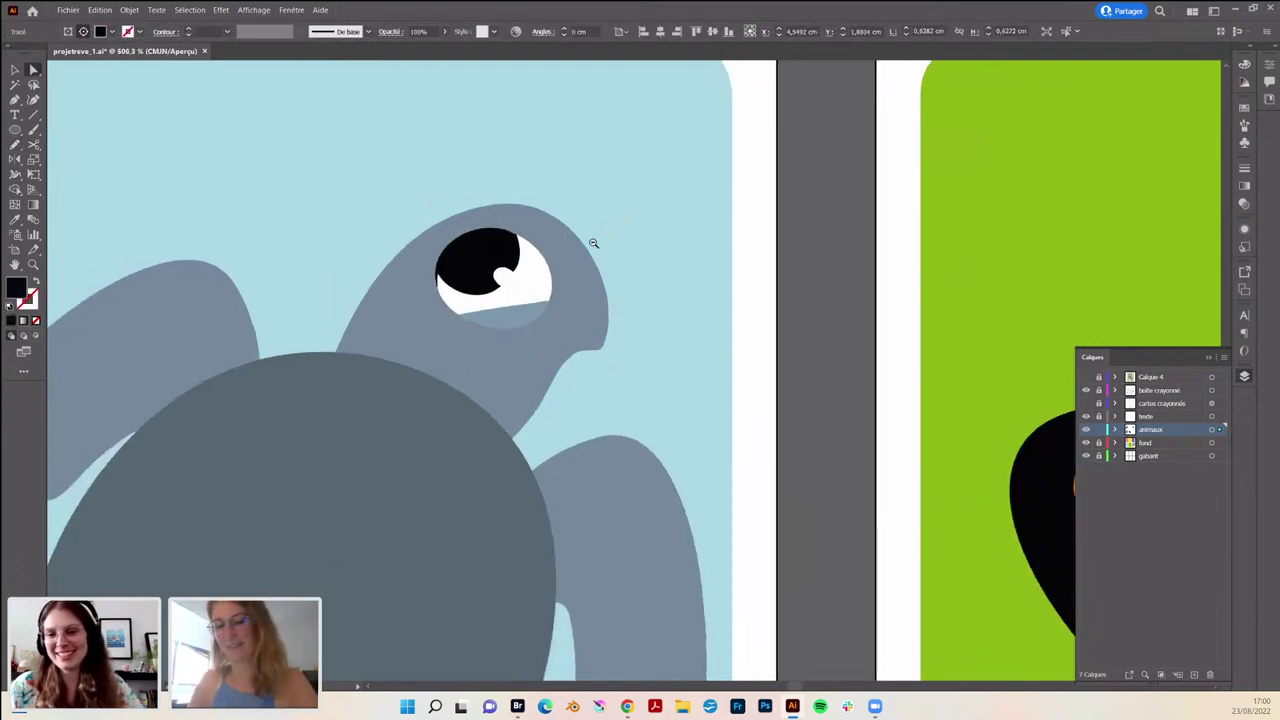
# - Move the whole eye group slightly up and left on the turtle's head
pyautogui.press('v')
pyautogui.click(495, 268)
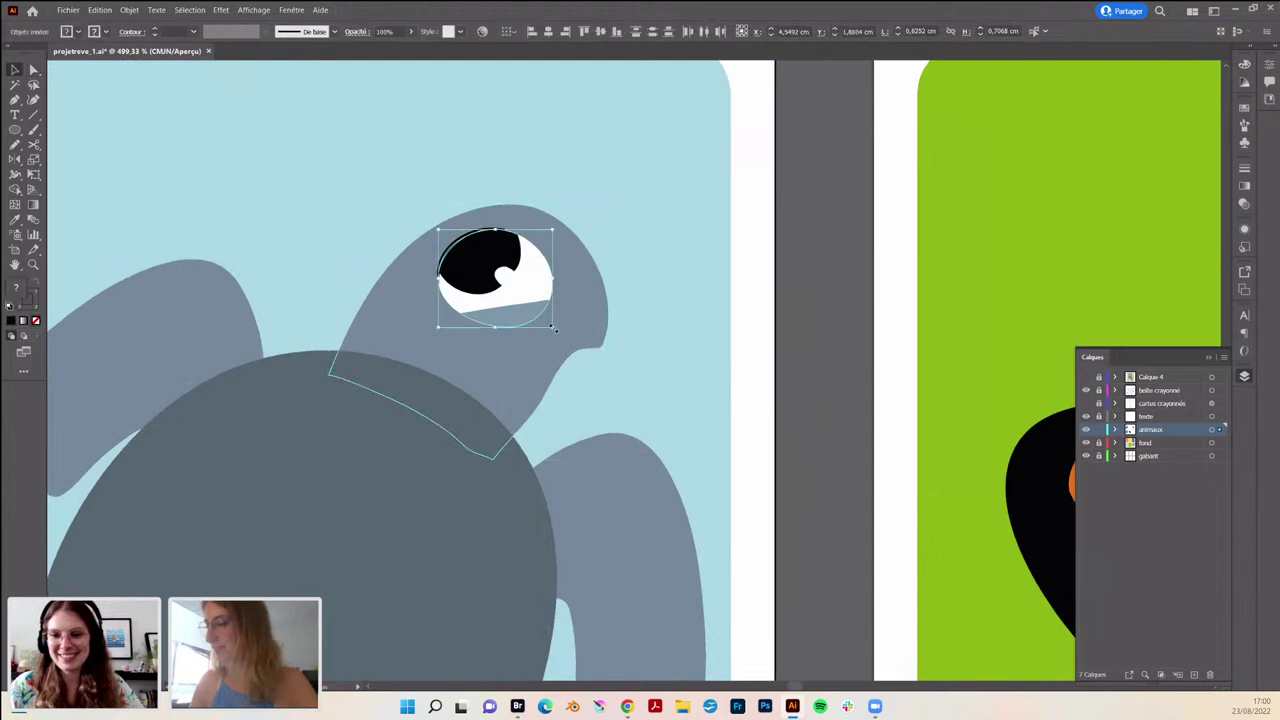
pyautogui.click(606, 163)
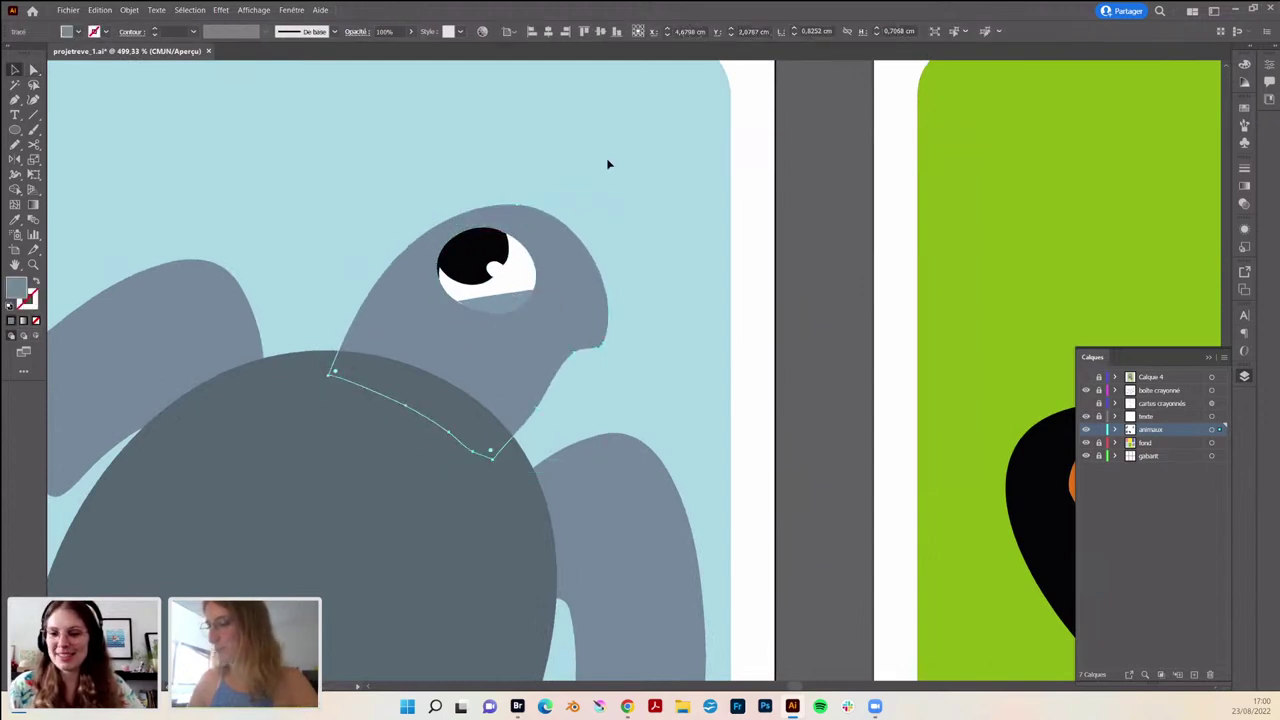
pyautogui.click(528, 294)
pyautogui.moveTo(528, 294); pyautogui.dragTo(505, 275)
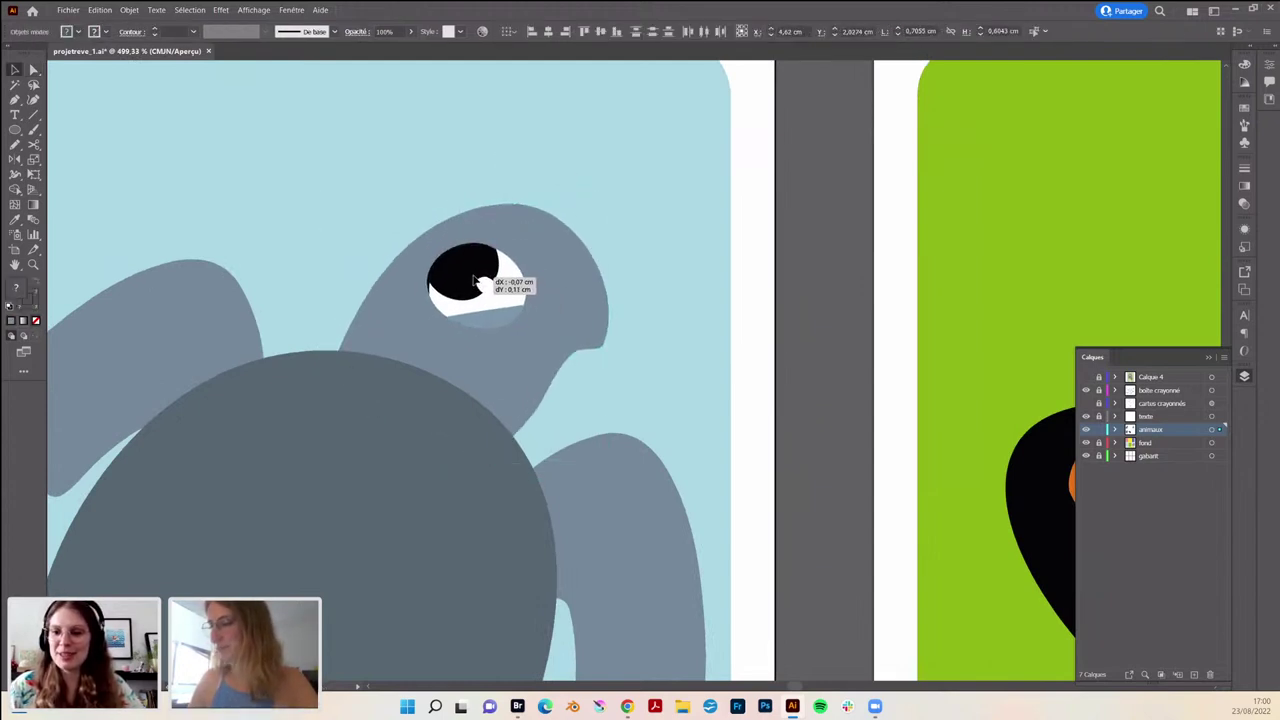
pyautogui.keyDown('alt'); pyautogui.scroll(-5, 503, 461); pyautogui.keyUp('alt')
pyautogui.keyDown('alt'); pyautogui.scroll(-2, 503, 461); pyautogui.keyUp('alt')
pyautogui.keyDown('alt'); pyautogui.scroll(-2, 722, 440); pyautogui.keyUp('alt')
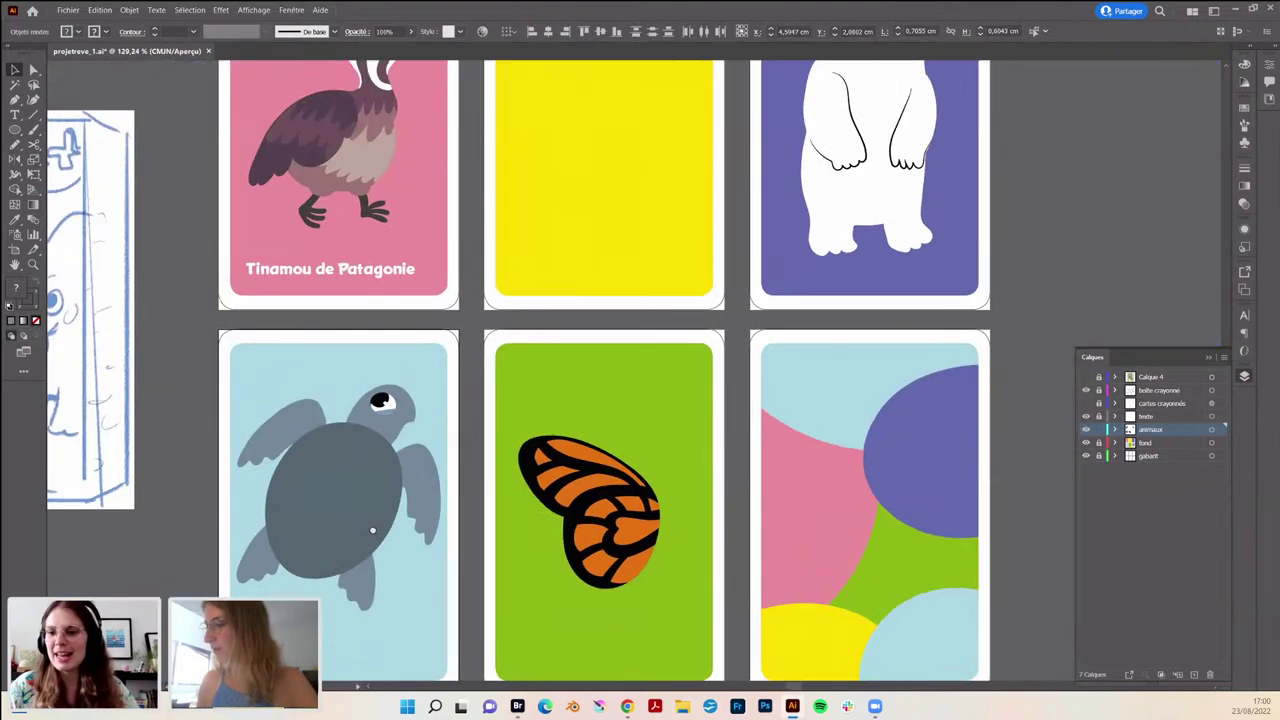
pyautogui.keyDown('alt'); pyautogui.scroll(-2, 371, 543); pyautogui.keyUp('alt')
pyautogui.keyDown('alt'); pyautogui.scroll(-2, 371, 543); pyautogui.keyUp('alt')
pyautogui.keyDown('alt'); pyautogui.scroll(1, 242, 603); pyautogui.keyUp('alt')
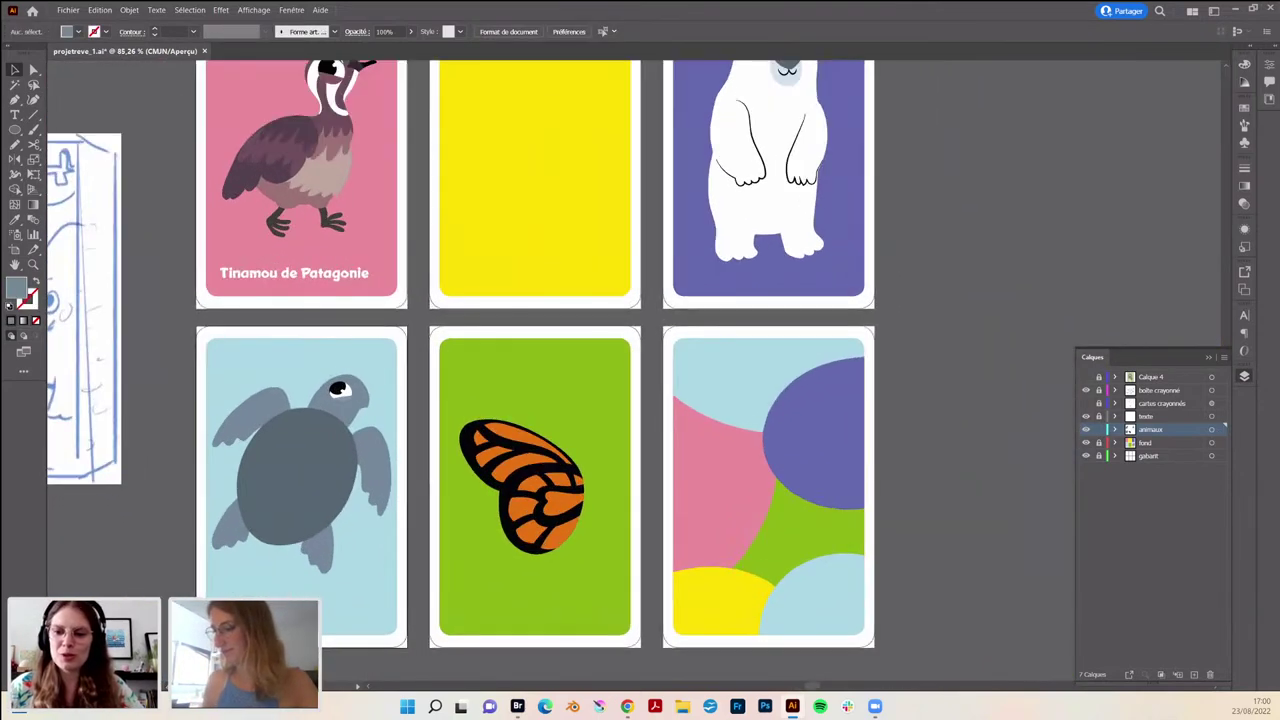
pyautogui.scroll(2, 434, 440)
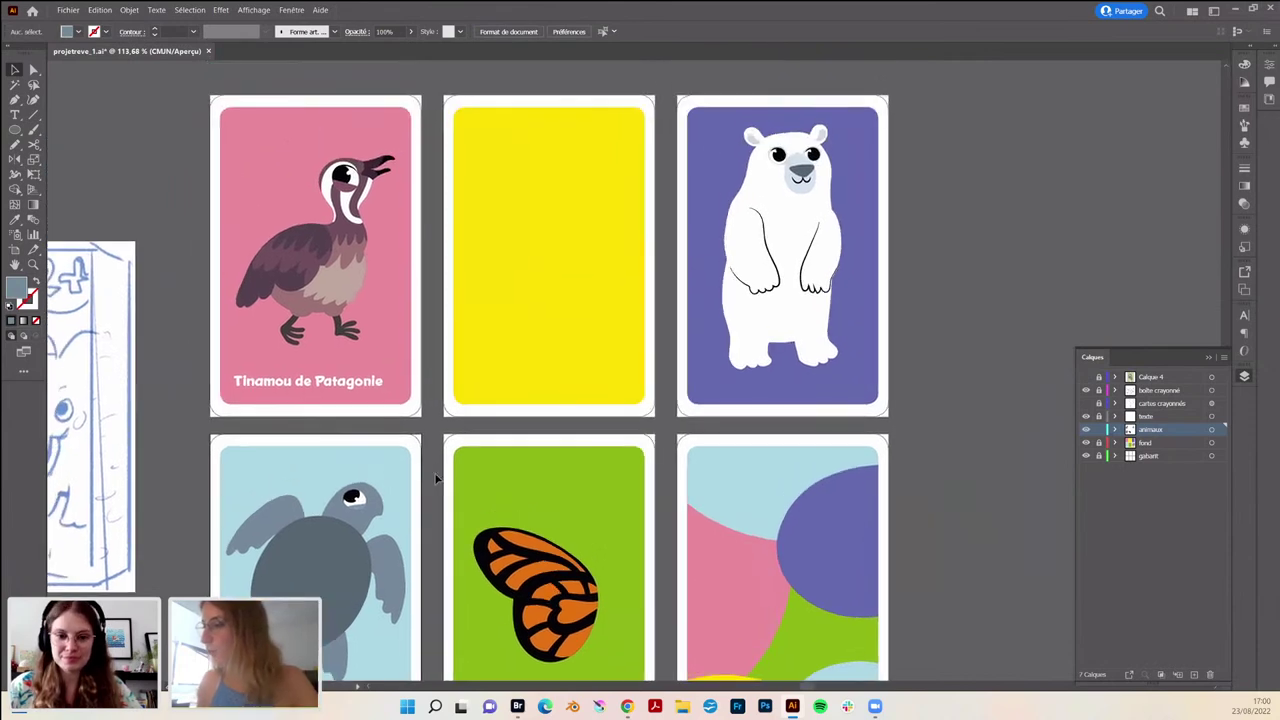
pyautogui.moveTo(469, 611); pyautogui.dragTo(499, 597)
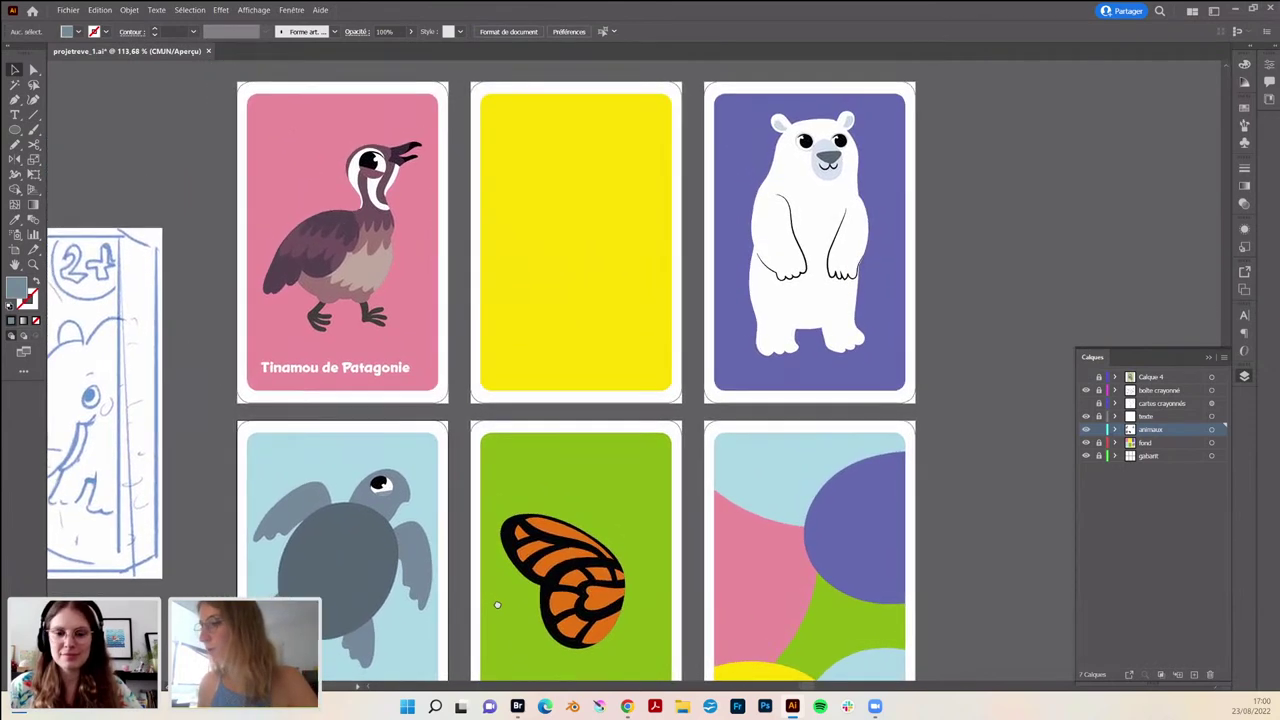
pyautogui.keyDown('alt'); pyautogui.scroll(-2, 424, 562); pyautogui.keyUp('alt')
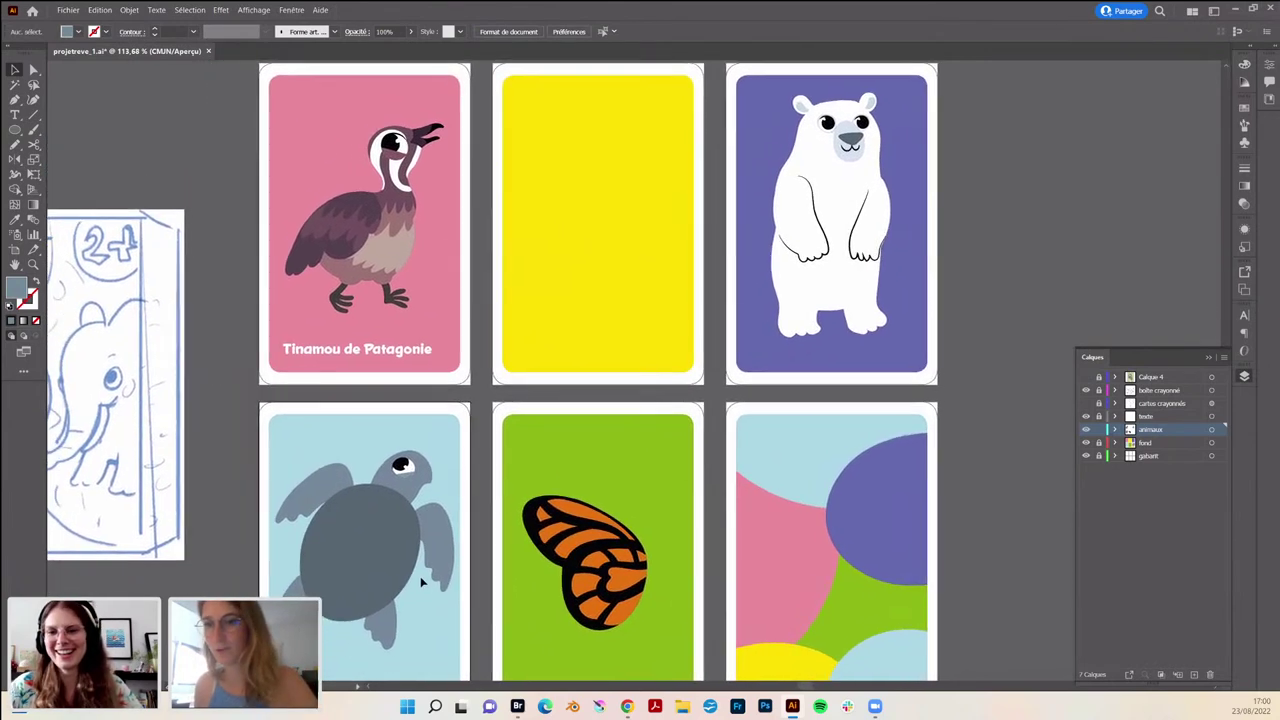
pyautogui.moveTo(420, 547); pyautogui.dragTo(442, 493)
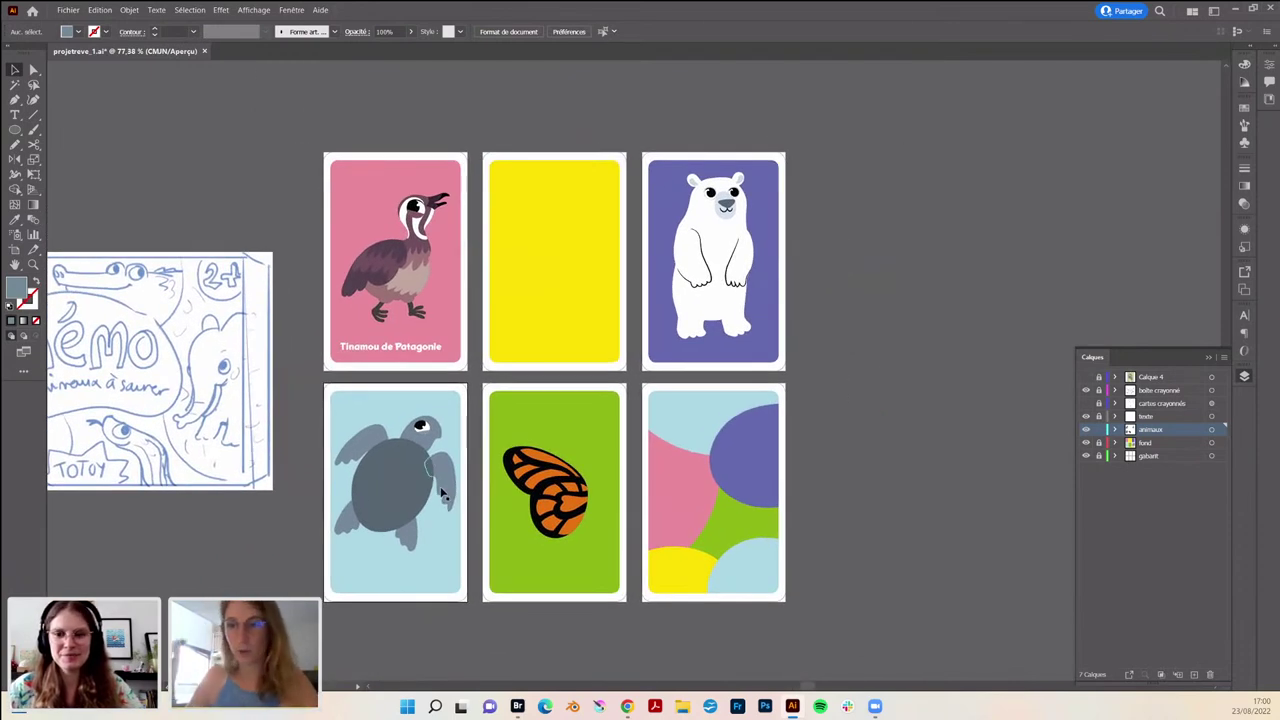
# - Scroll the canvas to bring the turtle card into view
pyautogui.keyDown('alt'); pyautogui.scroll(1, 480, 500); pyautogui.keyUp('alt')
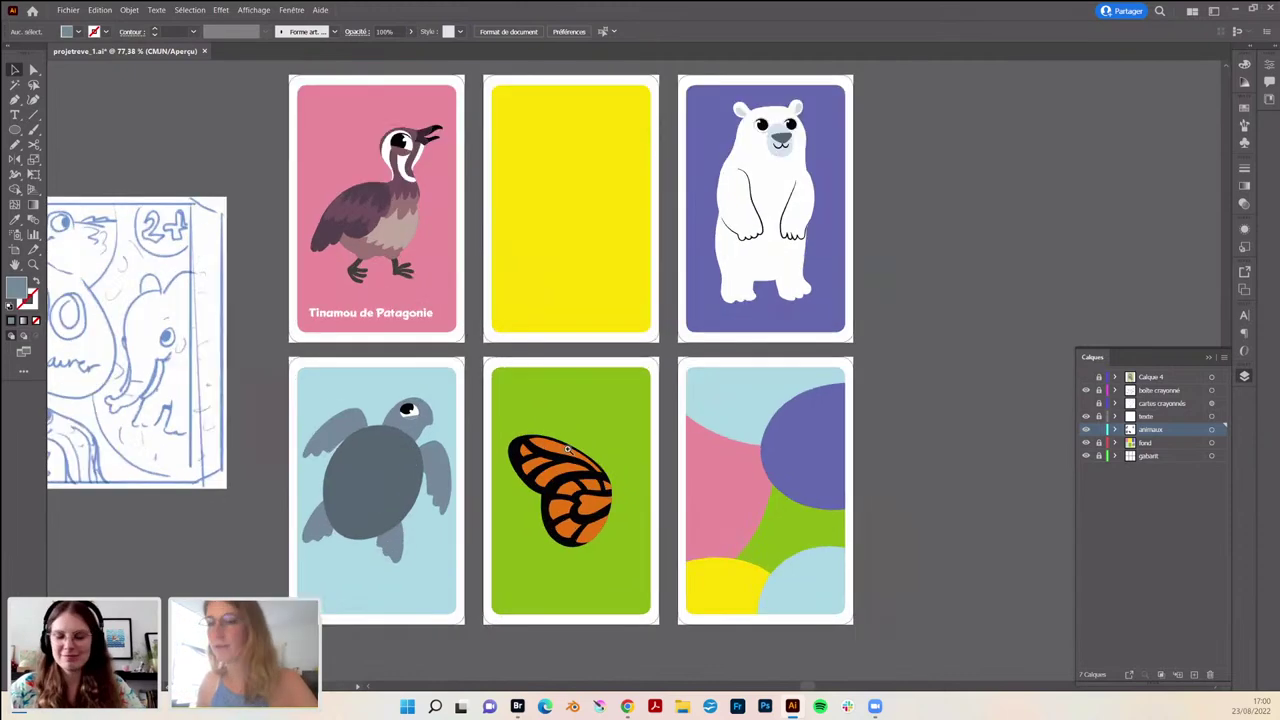
pyautogui.keyDown('alt'); pyautogui.scroll(2, 480, 500); pyautogui.keyUp('alt')
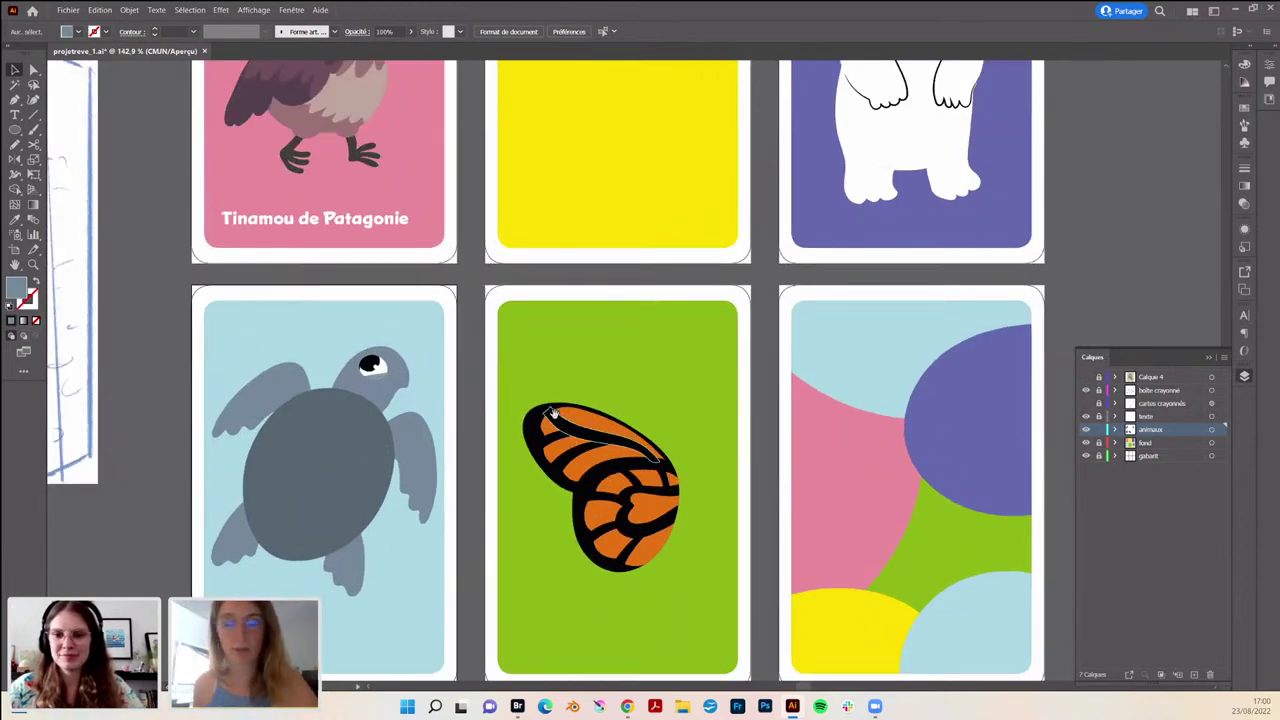
pyautogui.scroll(1, 551, 413)
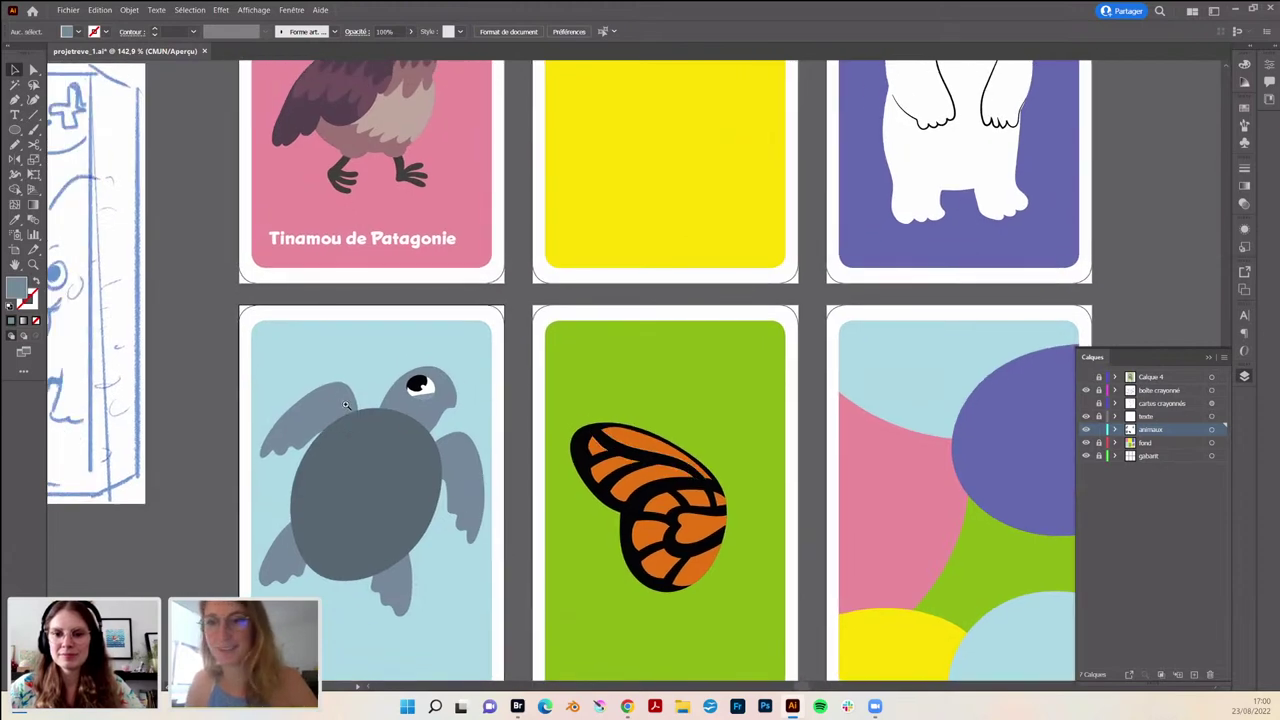
pyautogui.keyDown('alt'); pyautogui.scroll(2, 345, 404); pyautogui.keyUp('alt')
pyautogui.scroll(-2, 383, 451)
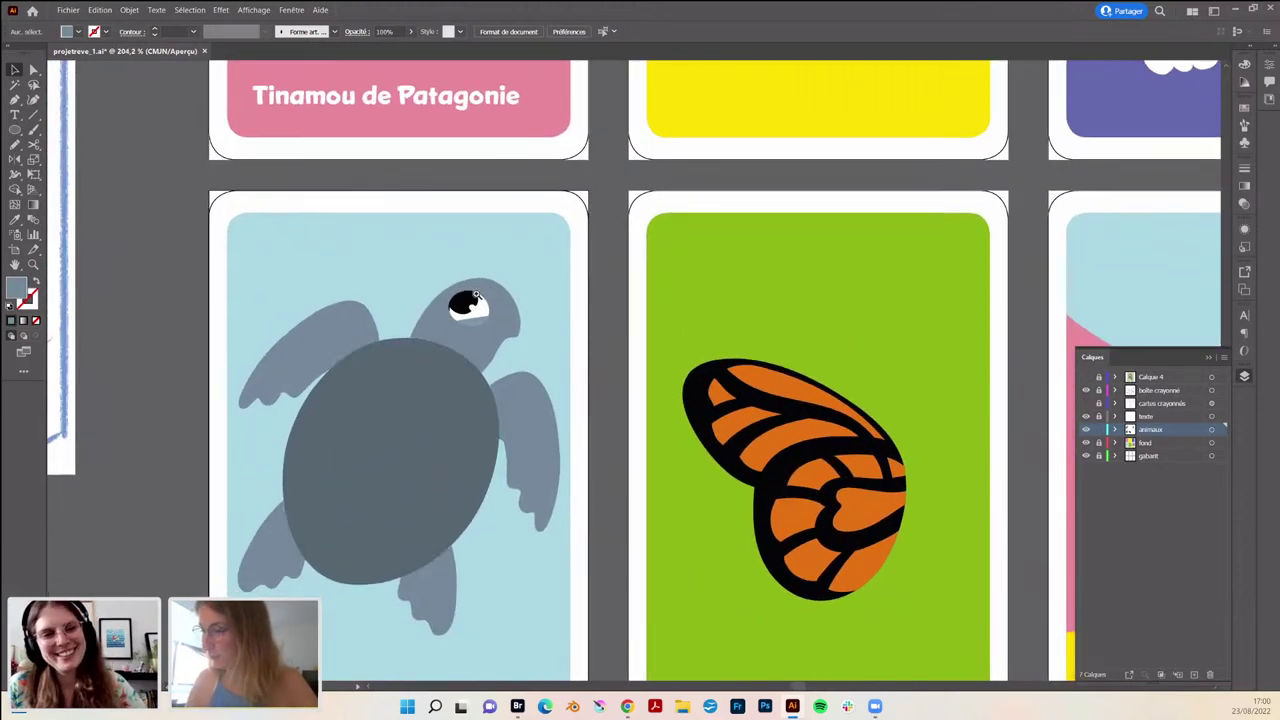
pyautogui.keyDown('alt'); pyautogui.scroll(5, 477, 296); pyautogui.keyUp('alt')
pyautogui.press('a')
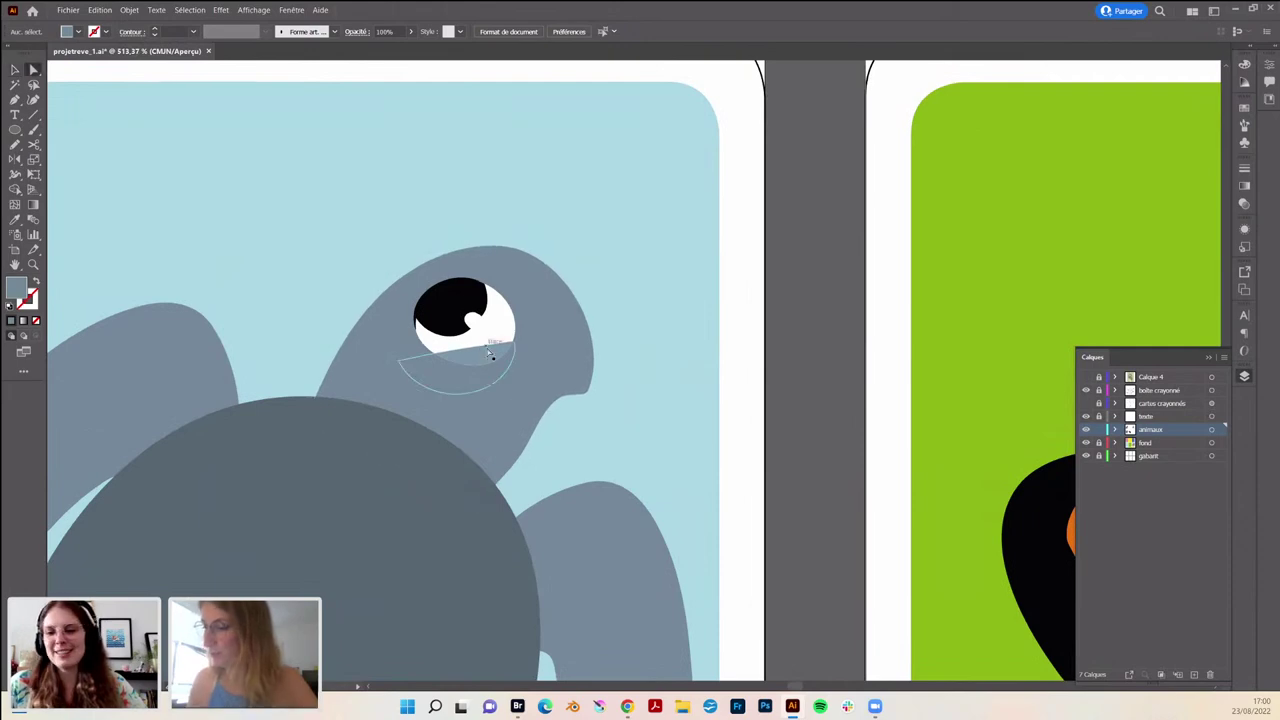
pyautogui.keyDown('alt'); pyautogui.scroll(-3, 490, 380); pyautogui.keyUp('alt')
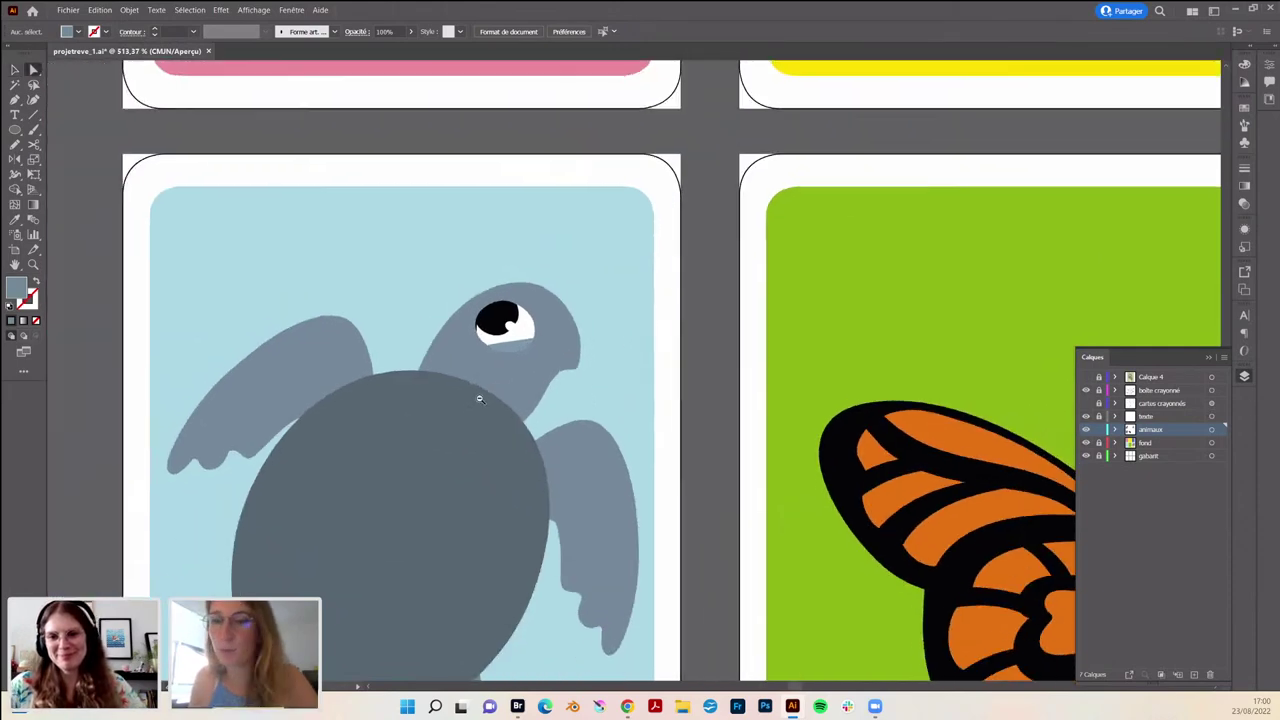
pyautogui.keyDown('alt'); pyautogui.scroll(-1, 571, 544); pyautogui.keyUp('alt')
pyautogui.keyDown('alt'); pyautogui.scroll(-3, 571, 544); pyautogui.keyUp('alt')
pyautogui.keyDown('alt'); pyautogui.scroll(-2, 571, 544); pyautogui.keyUp('alt')
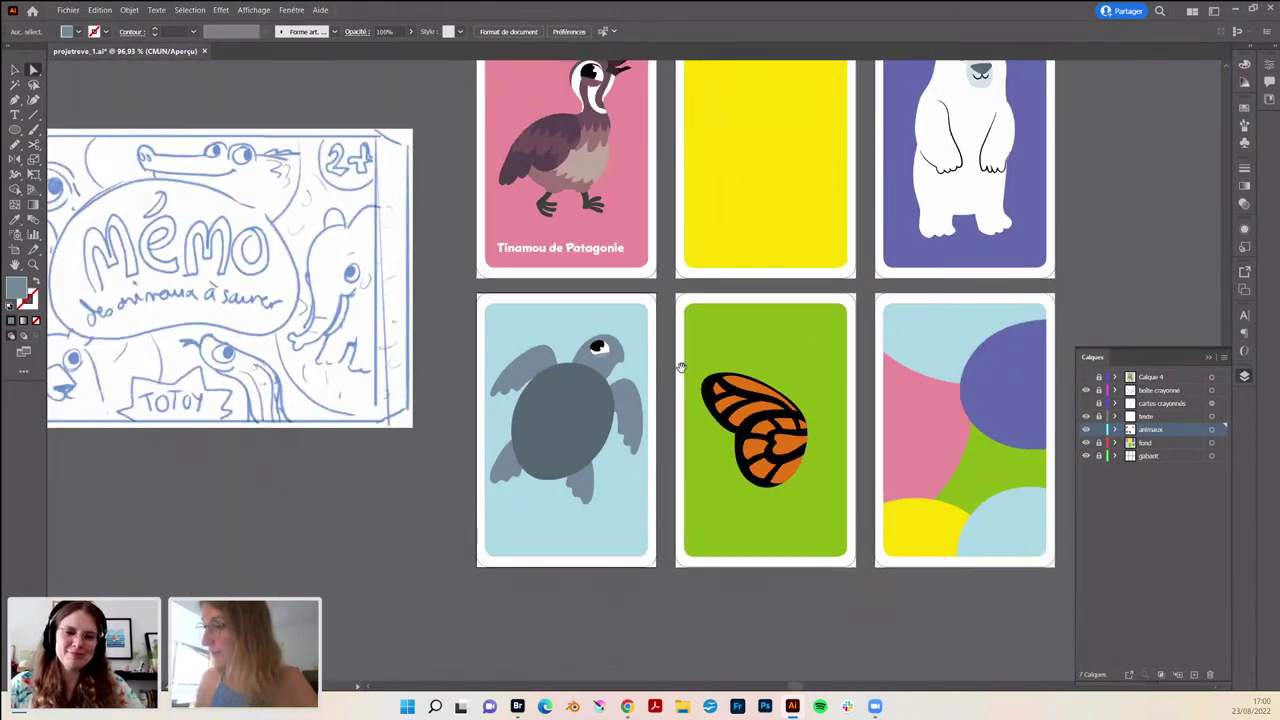
# - Zoom to about 276% so the turtle card, next to the butterfly, fills the view
pyautogui.moveTo(664, 344); pyautogui.dragTo(437, 524)
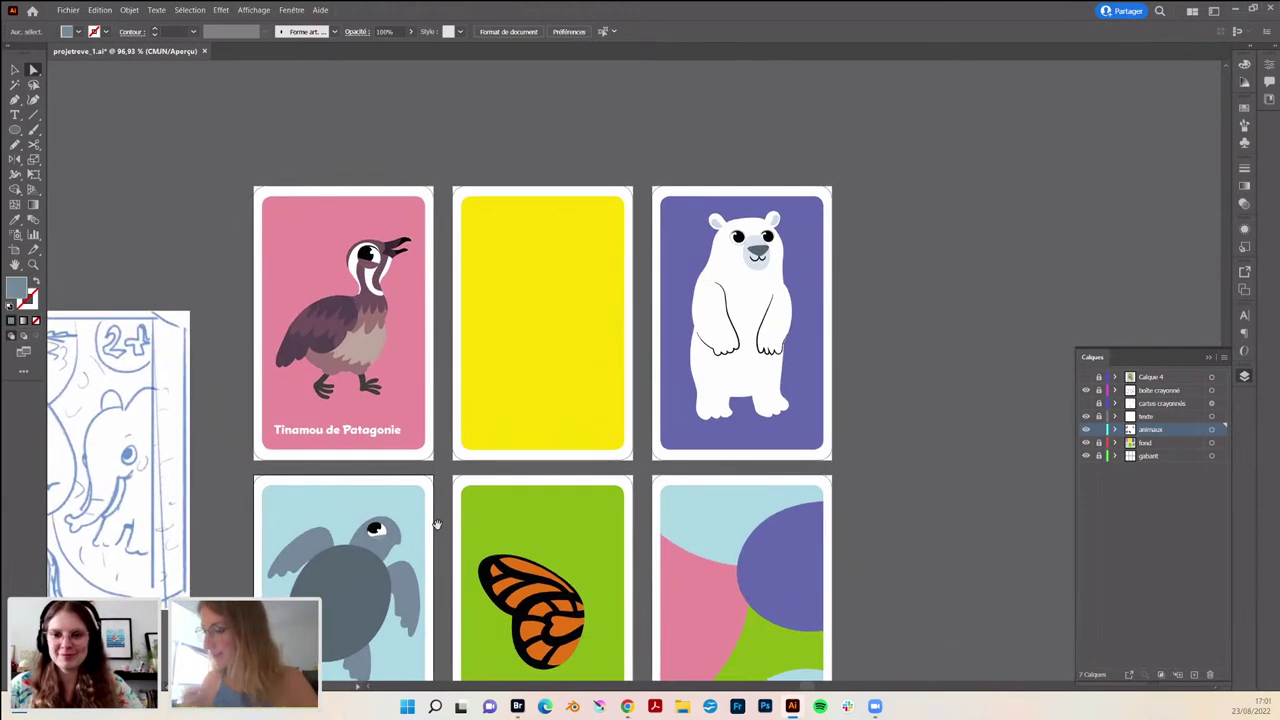
pyautogui.moveTo(437, 524); pyautogui.dragTo(646, 480)
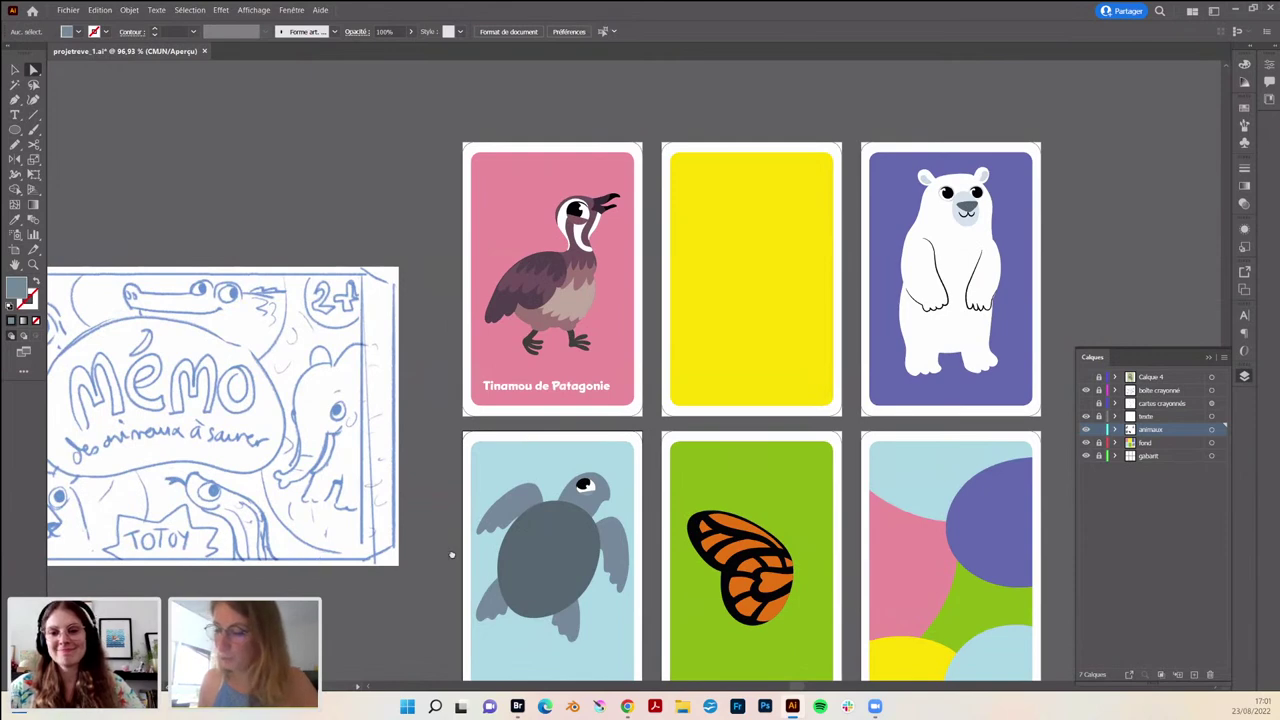
pyautogui.moveTo(449, 551); pyautogui.dragTo(488, 483)
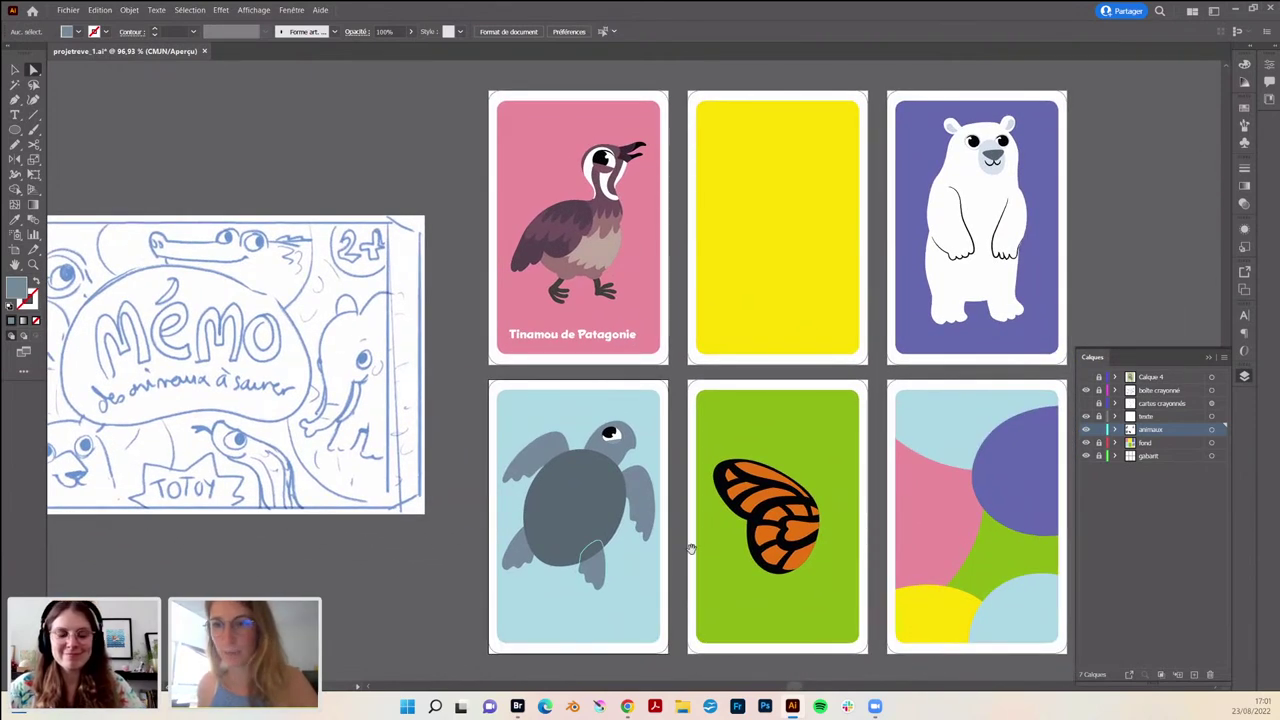
pyautogui.hscroll(5, 485, 480)
pyautogui.moveTo(474, 531); pyautogui.dragTo(440, 524)
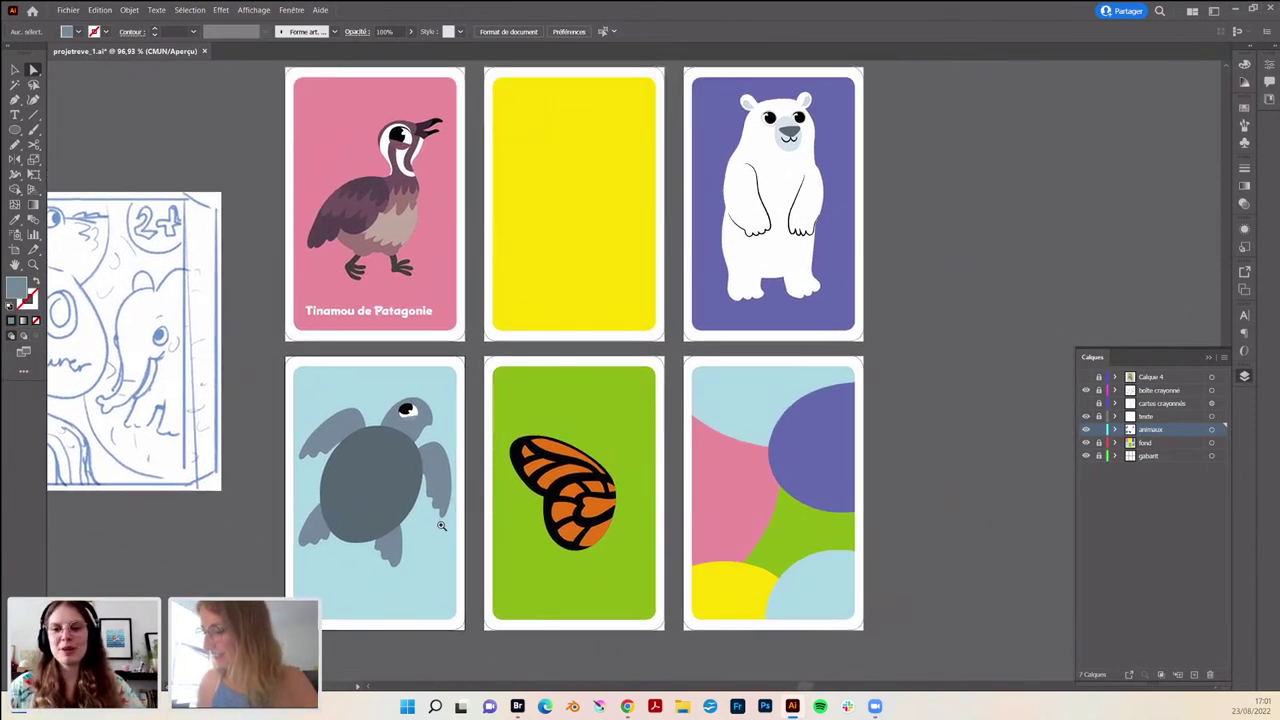
pyautogui.moveTo(330, 445); pyautogui.dragTo(497, 403)
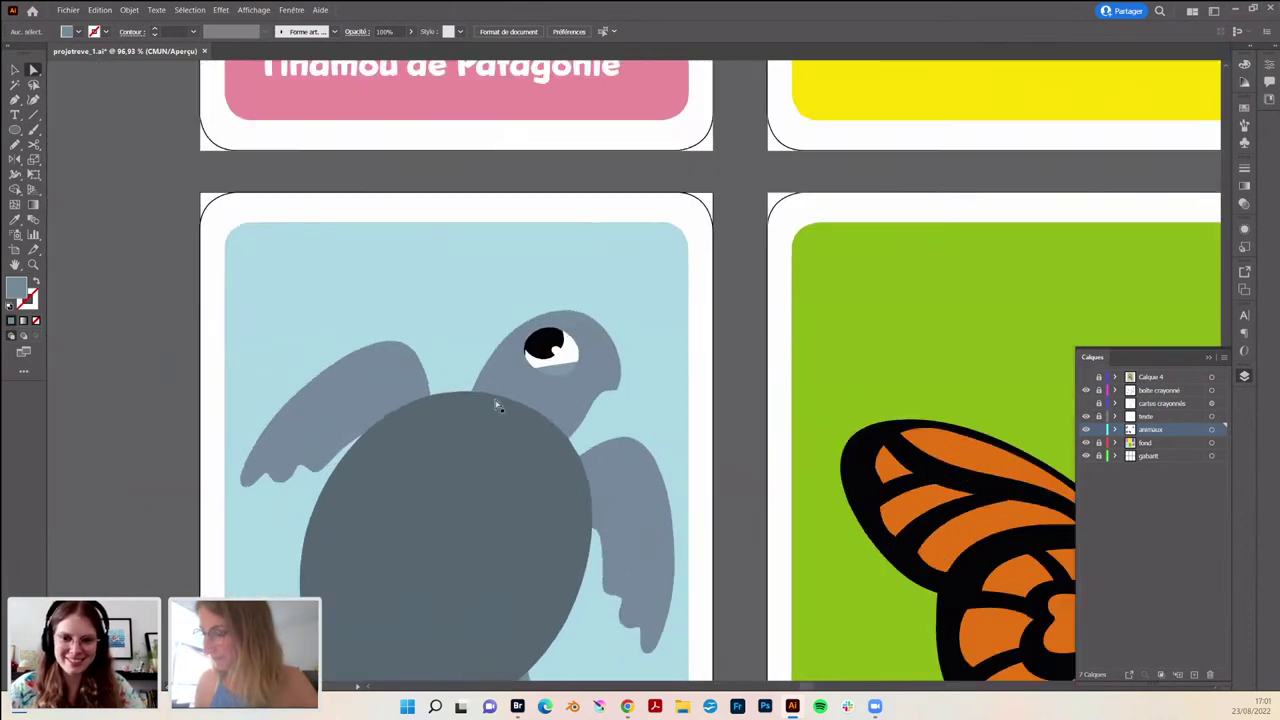
pyautogui.moveTo(571, 600); pyautogui.dragTo(386, 449)
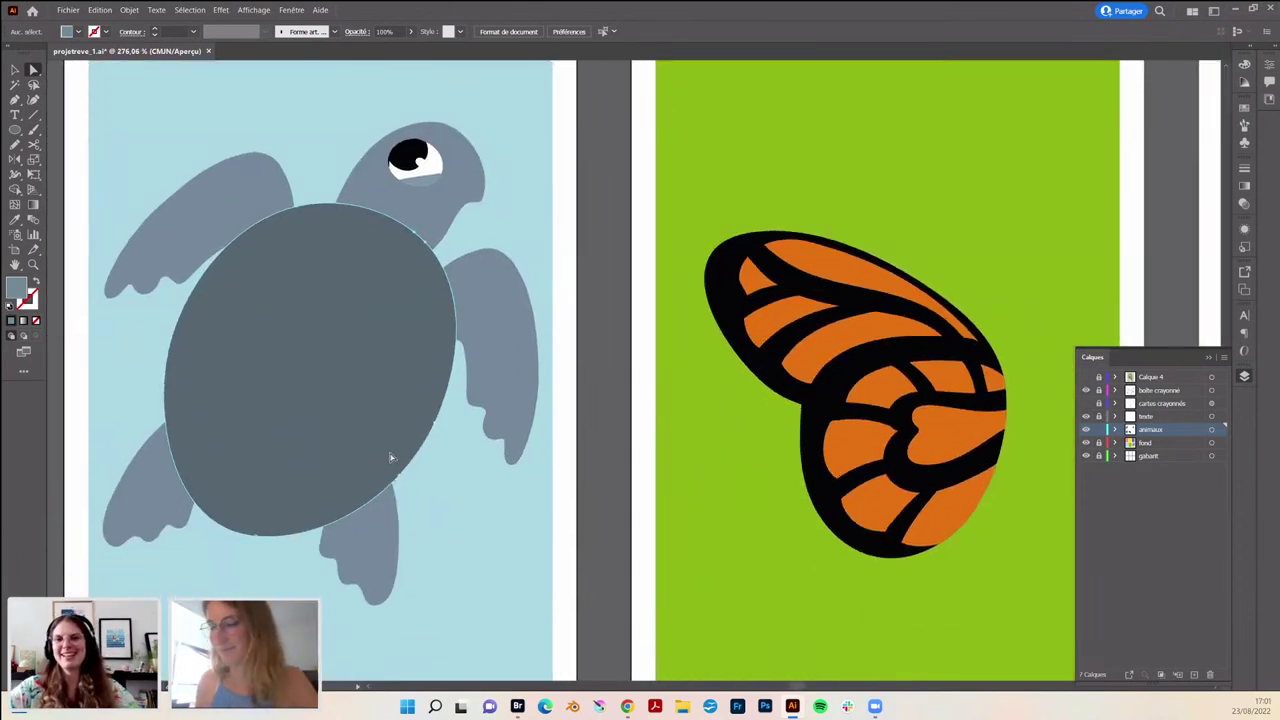
# - Select the shell and pencil curved stripe lines down its left side, top to bottom edge
pyautogui.click(391, 454)
pyautogui.press('n')
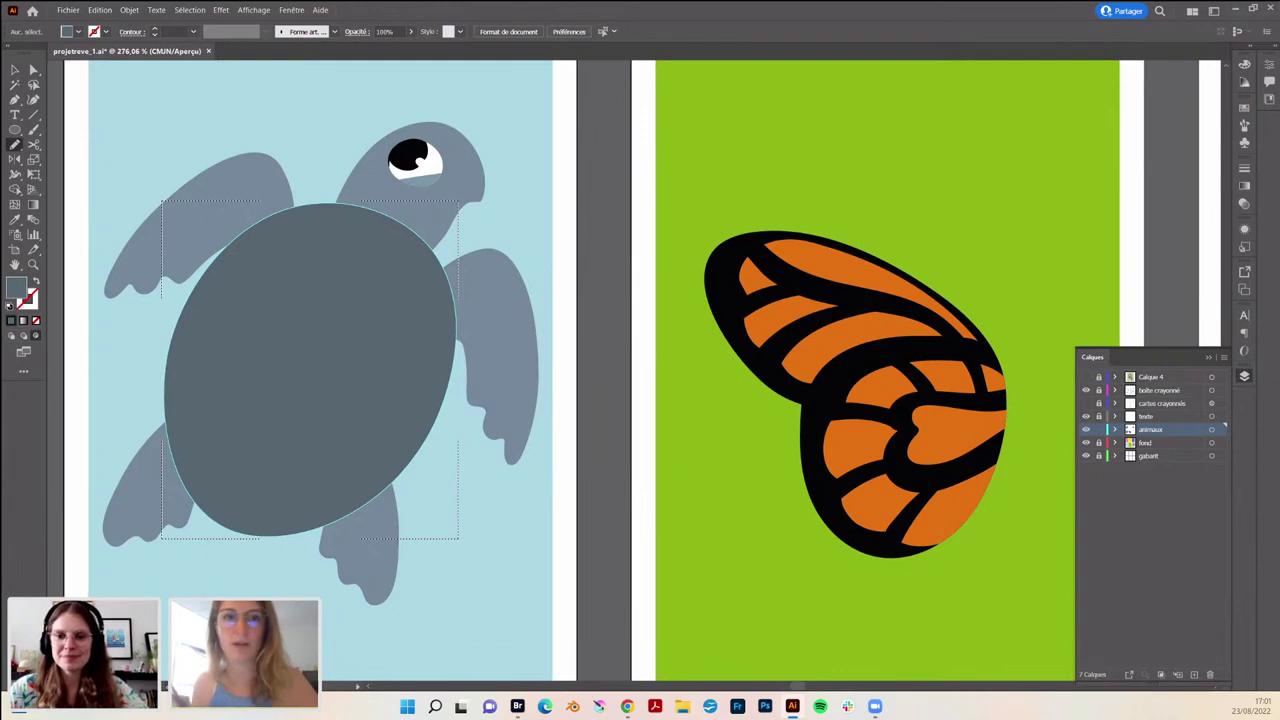
pyautogui.moveTo(225, 525); pyautogui.dragTo(312, 205)
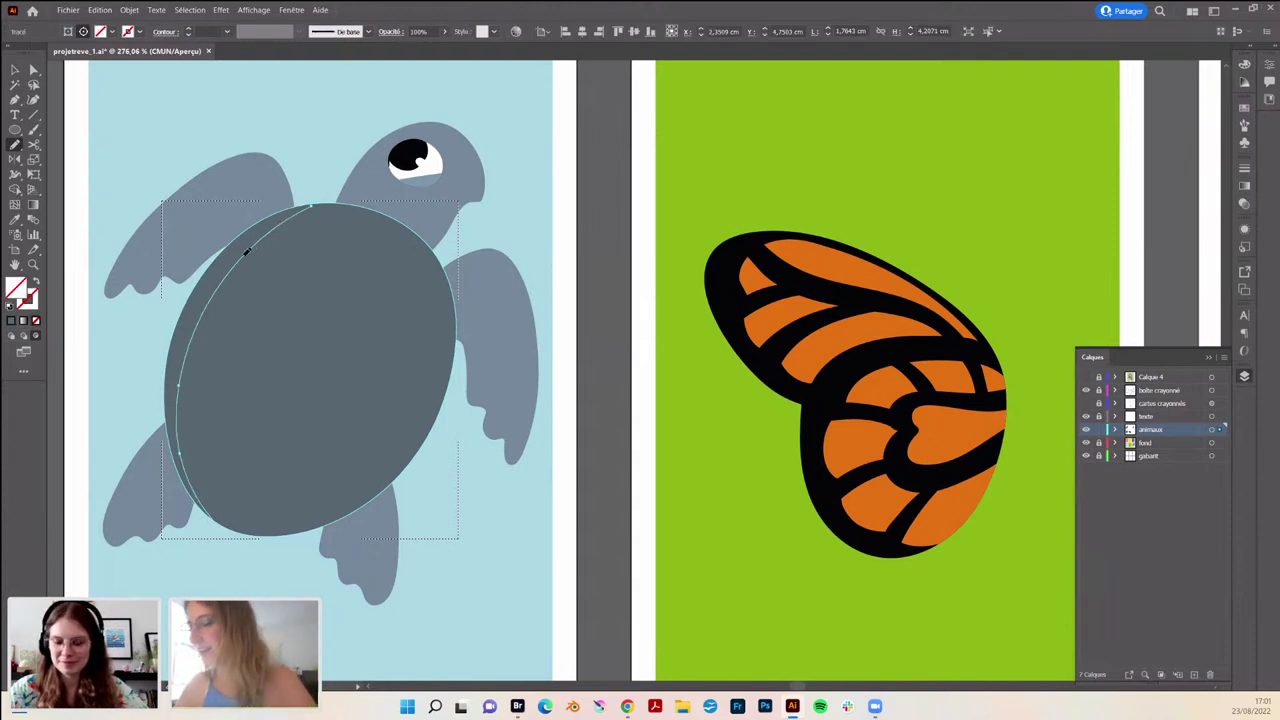
pyautogui.moveTo(308, 208)
pyautogui.mouseDown()
pyautogui.moveTo(225, 400)
pyautogui.moveTo(223, 466)
pyautogui.mouseUp()
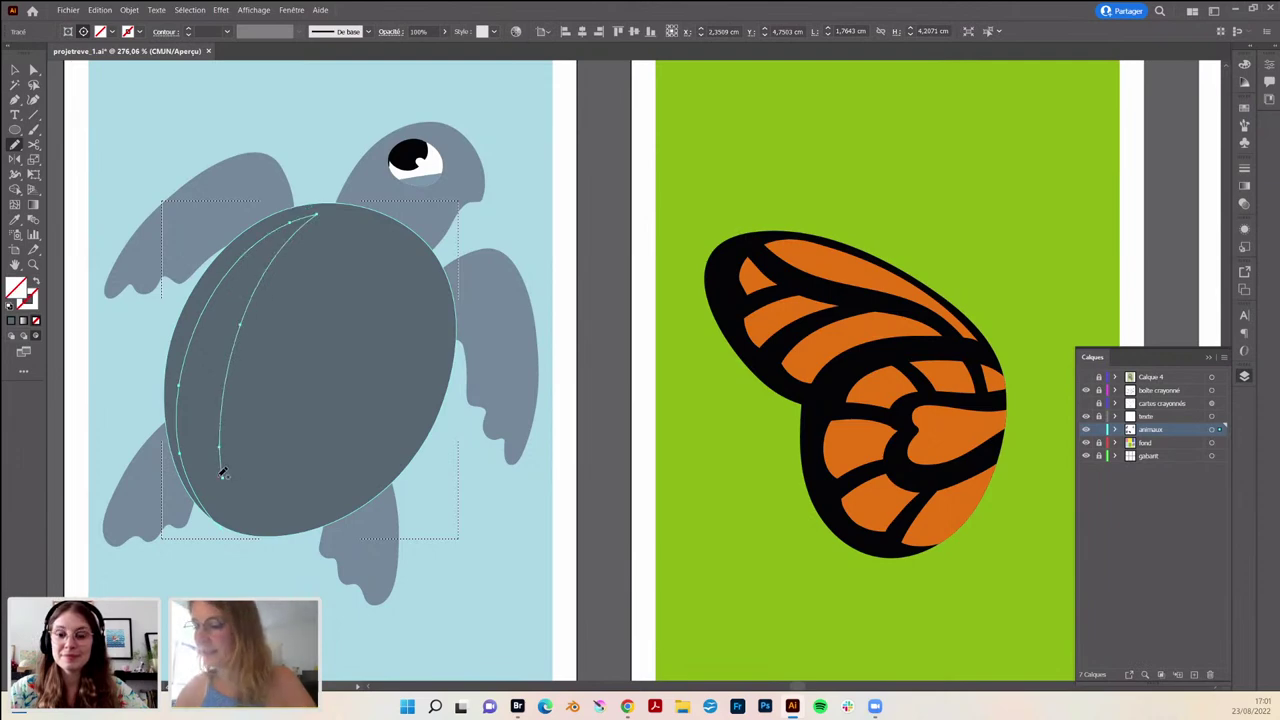
pyautogui.moveTo(229, 357); pyautogui.dragTo(214, 528)
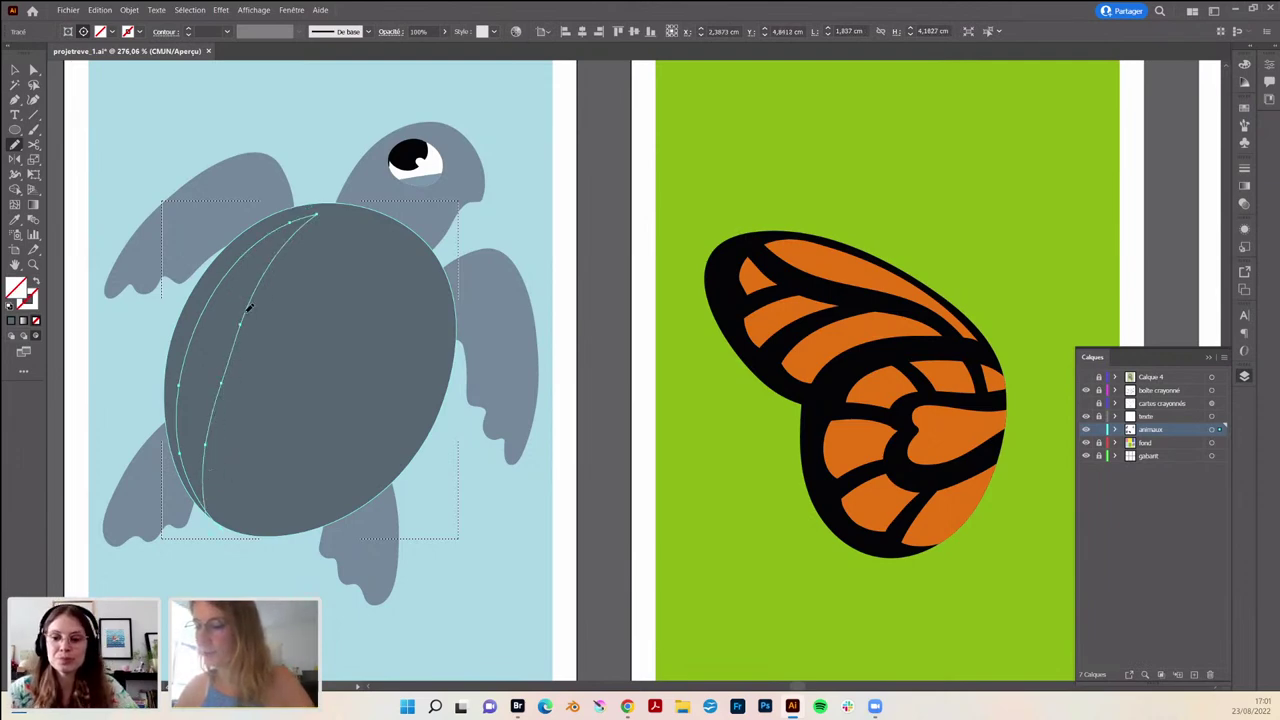
pyautogui.moveTo(248, 310)
pyautogui.mouseDown()
pyautogui.moveTo(211, 471)
pyautogui.moveTo(224, 520)
pyautogui.moveTo(243, 380)
pyautogui.moveTo(340, 213)
pyautogui.moveTo(349, 277)
pyautogui.moveTo(318, 375)
pyautogui.mouseUp()
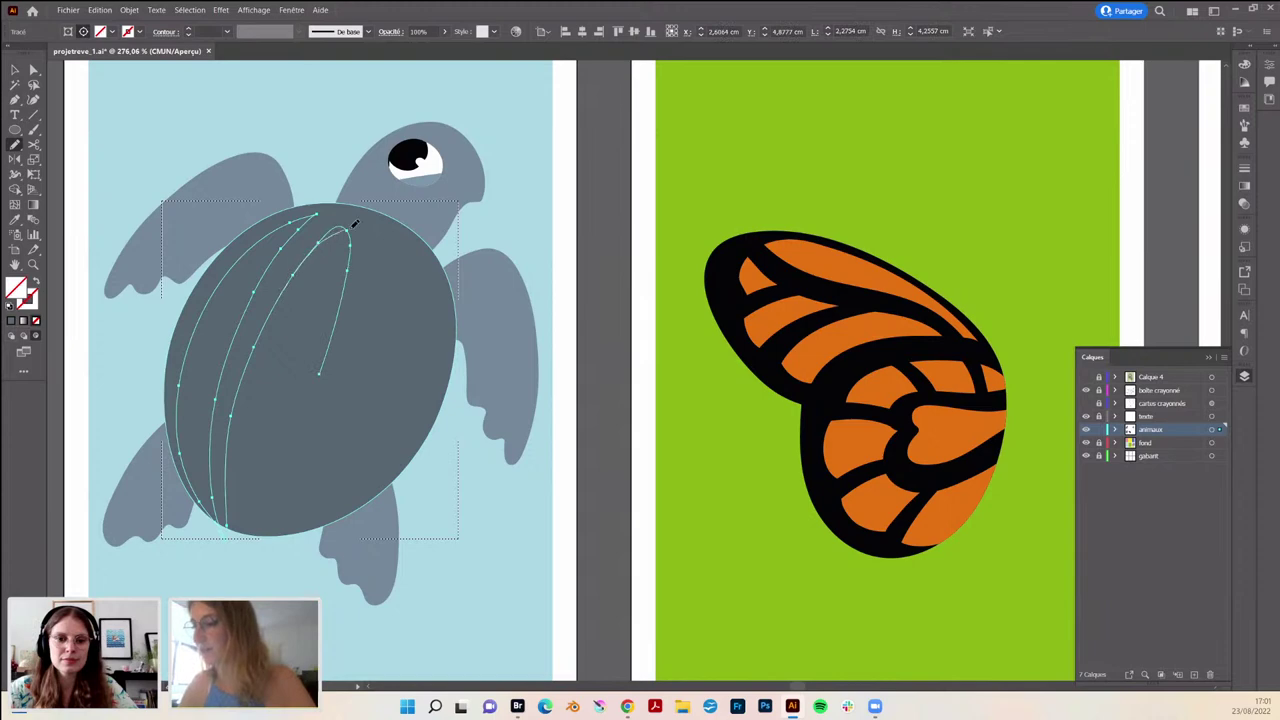
# - Pencil two more curved stripe lines across the middle of the shell, top to bottom
pyautogui.moveTo(358, 260); pyautogui.dragTo(258, 522)
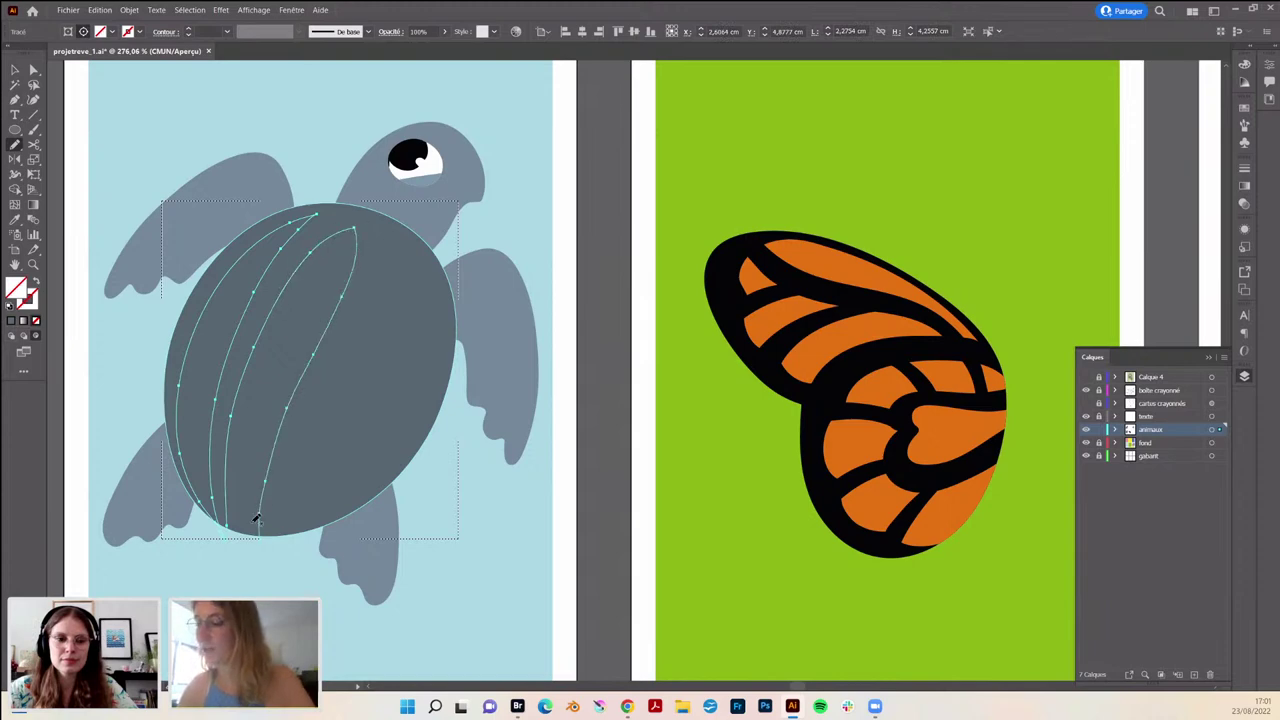
pyautogui.moveTo(290, 405); pyautogui.dragTo(257, 517)
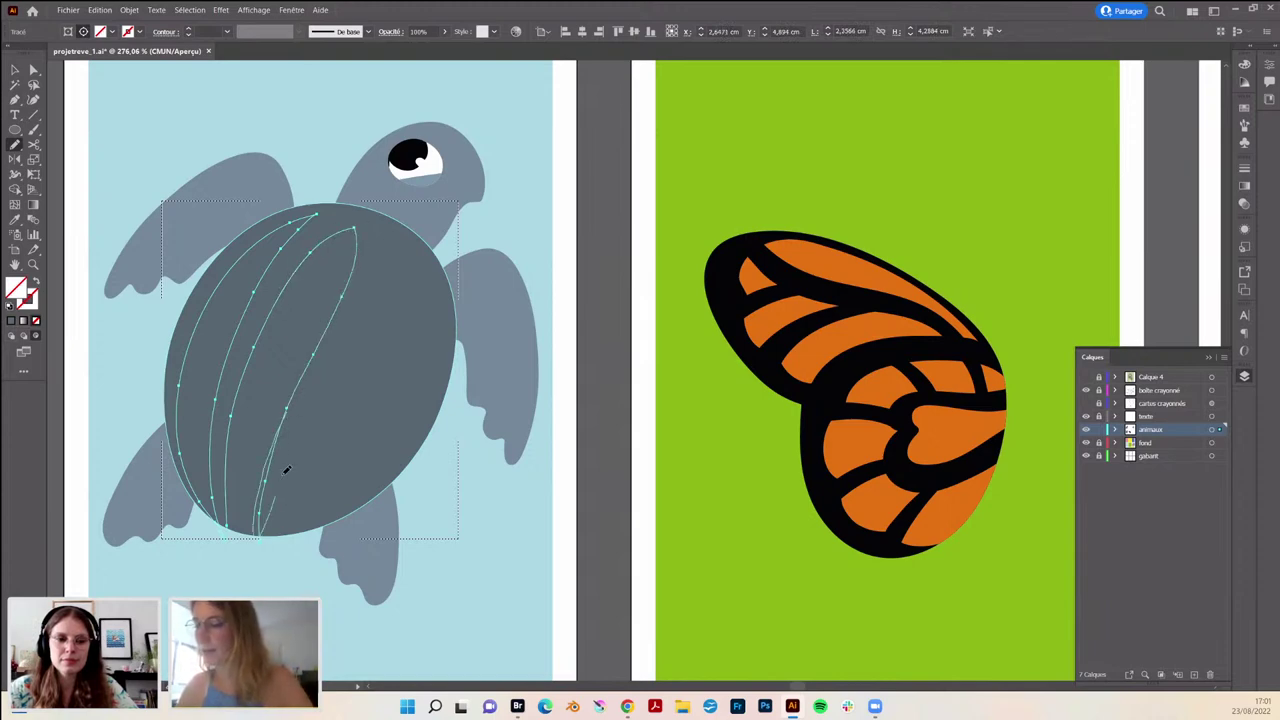
pyautogui.moveTo(286, 470); pyautogui.dragTo(342, 350)
pyautogui.moveTo(385, 252); pyautogui.dragTo(382, 238)
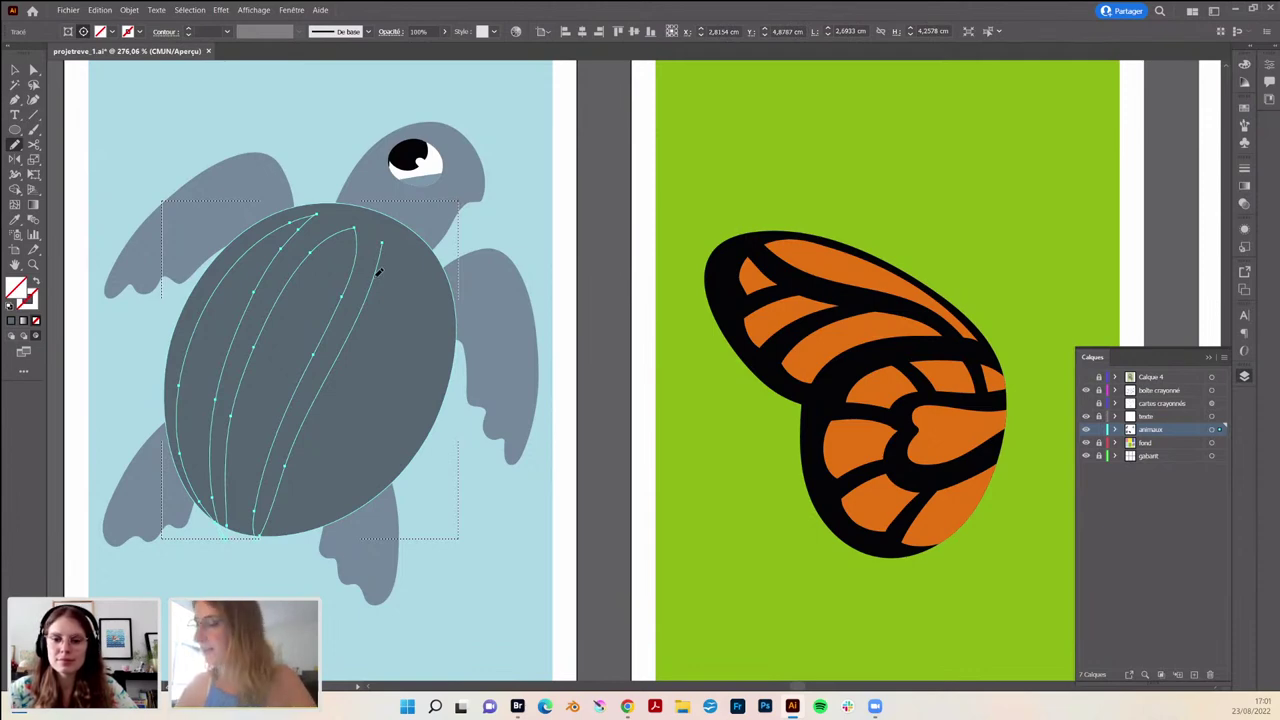
# - Draw an outward-bulging stripe on the shell's right side plus a short line near its edge
pyautogui.moveTo(394, 262); pyautogui.dragTo(393, 335)
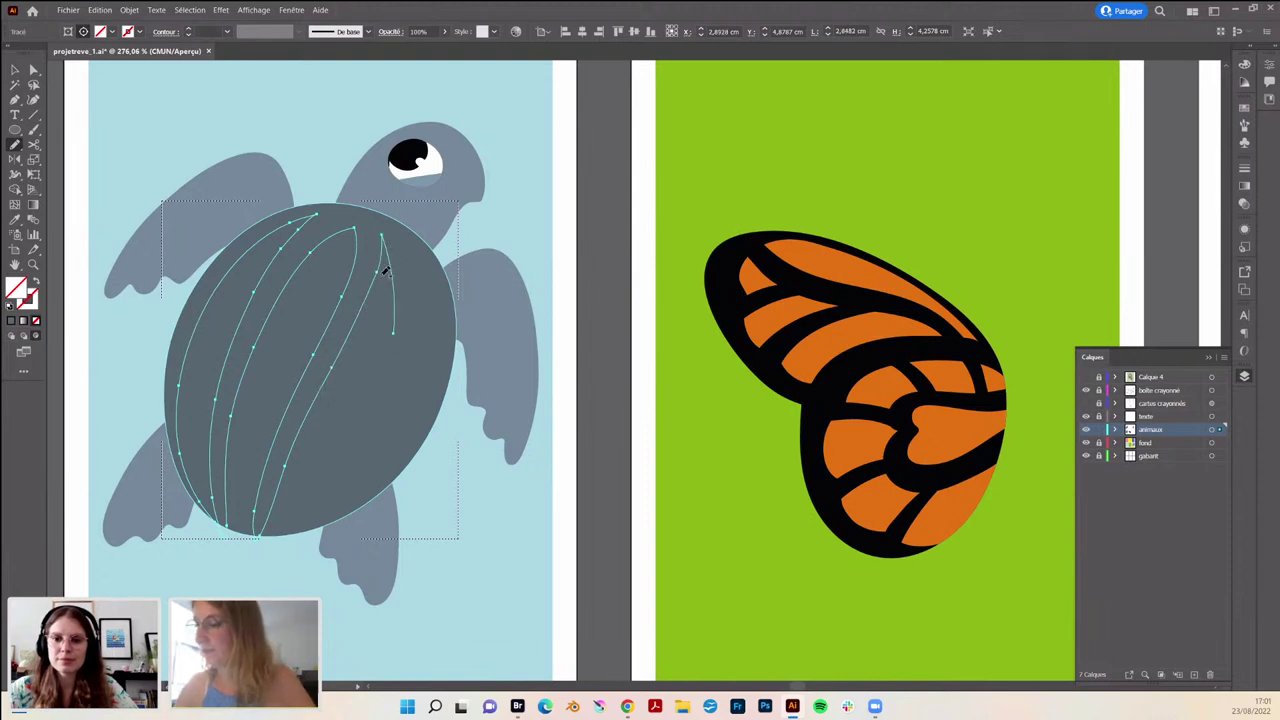
pyautogui.moveTo(409, 278); pyautogui.dragTo(396, 365)
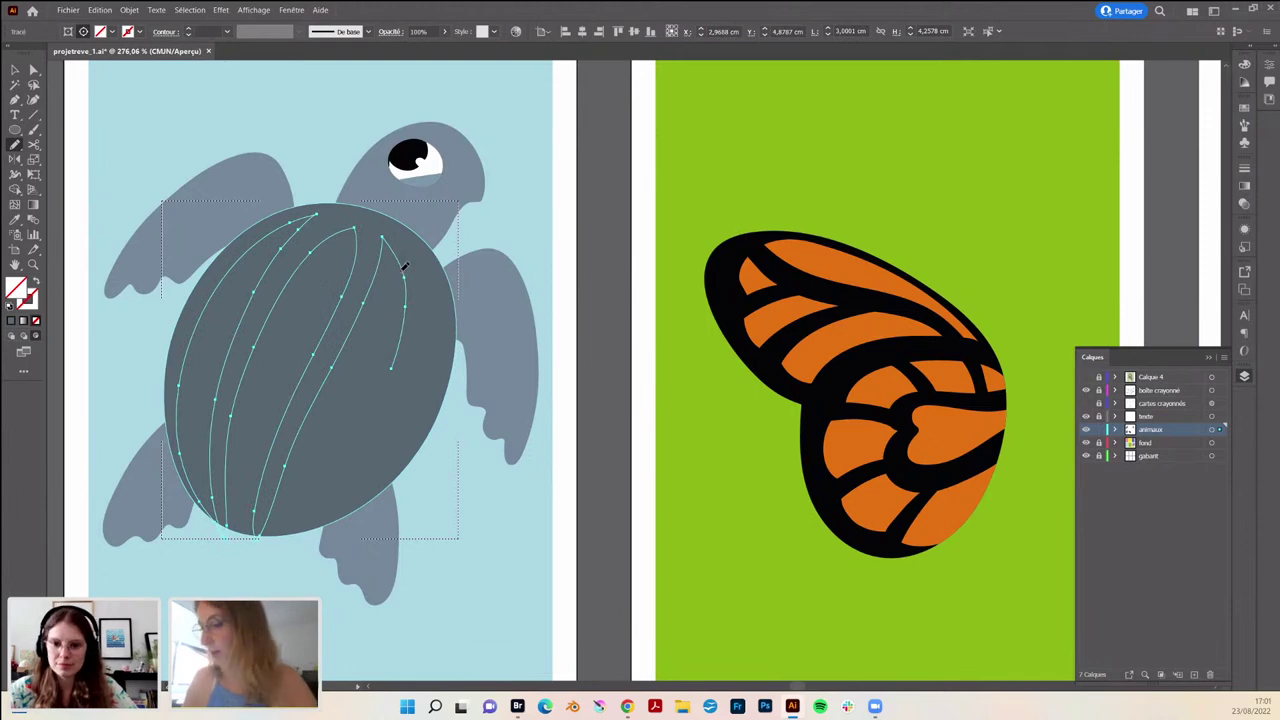
pyautogui.moveTo(403, 266); pyautogui.dragTo(360, 422)
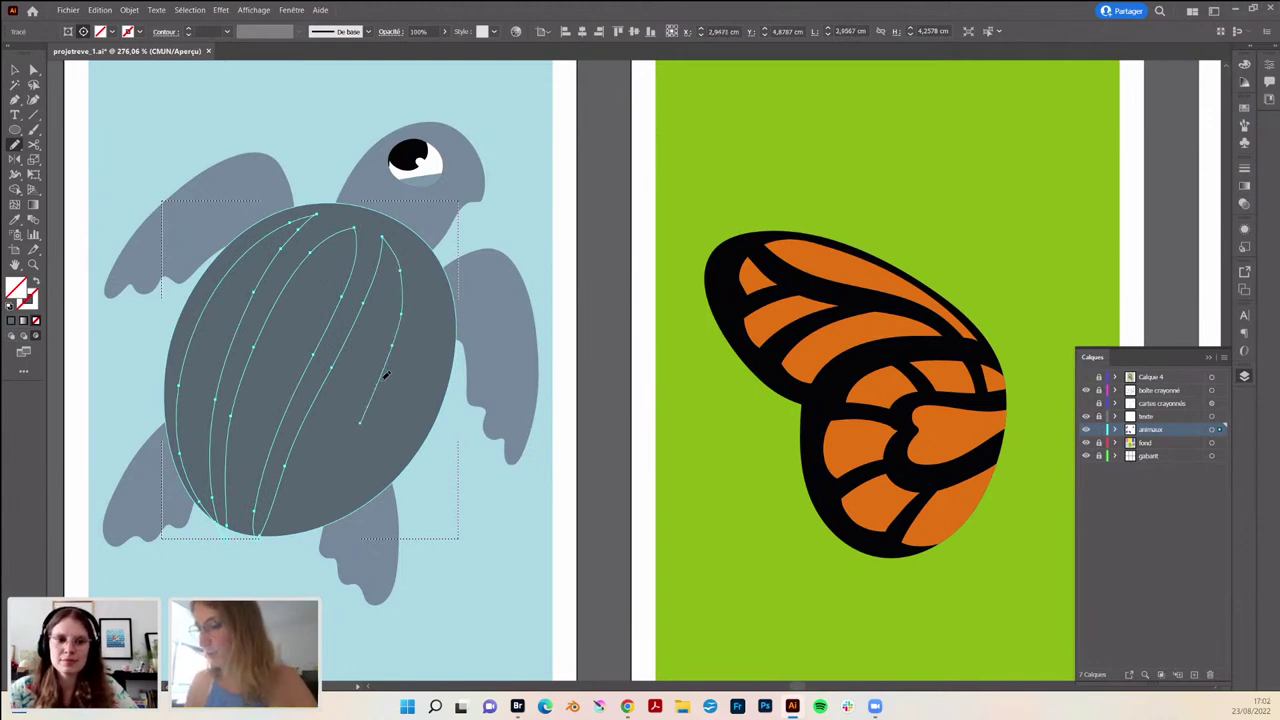
pyautogui.moveTo(386, 371); pyautogui.dragTo(289, 534)
pyautogui.moveTo(350, 473)
pyautogui.mouseDown()
pyautogui.moveTo(409, 371)
pyautogui.moveTo(429, 266)
pyautogui.mouseUp()
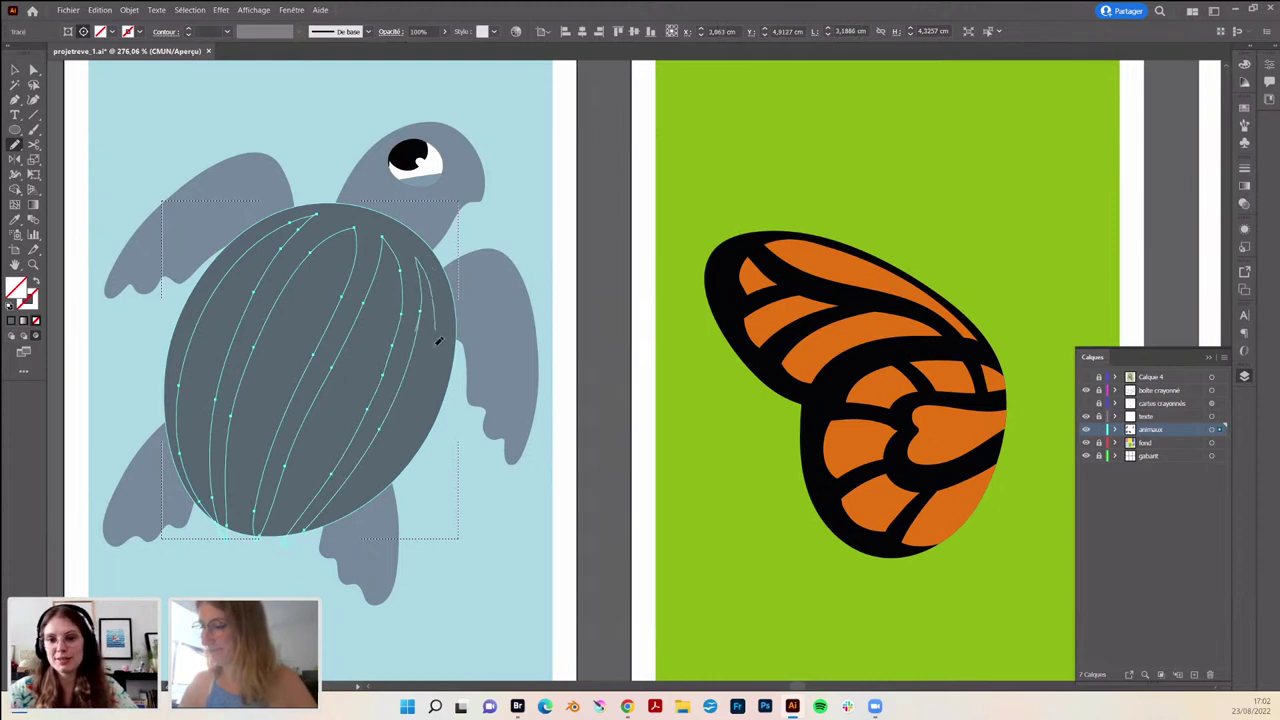
pyautogui.moveTo(434, 366); pyautogui.dragTo(412, 420)
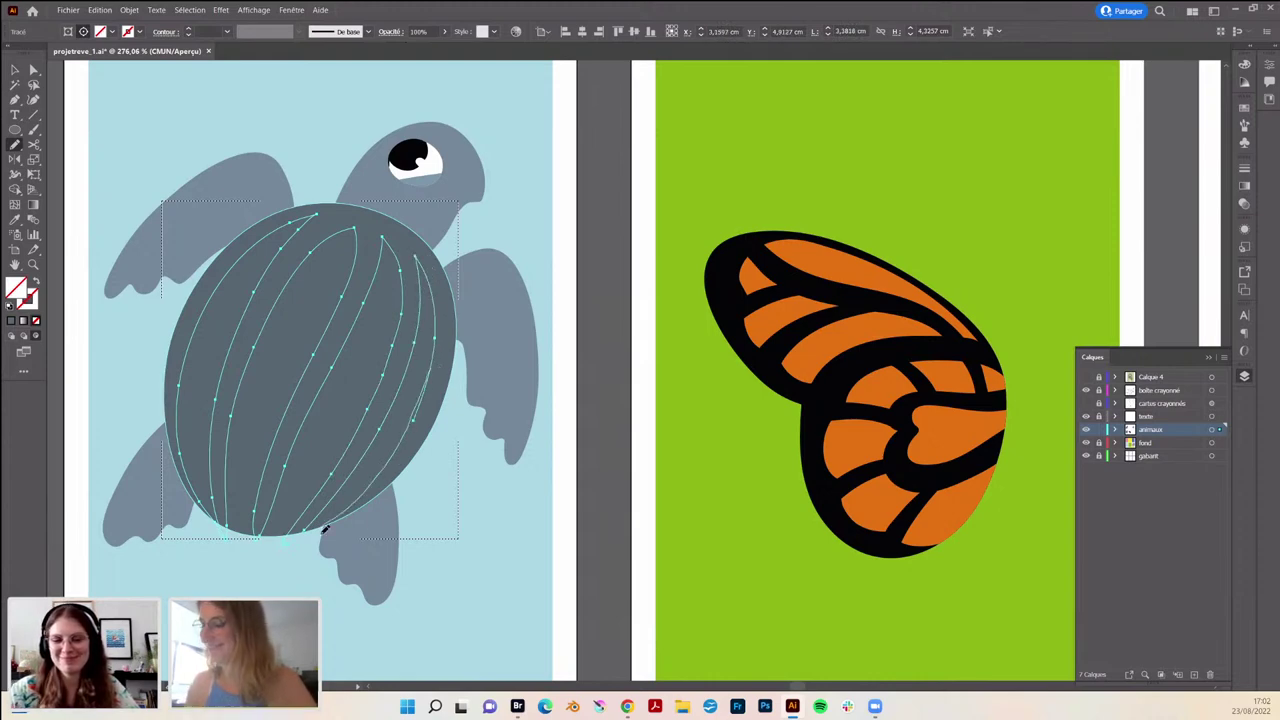
pyautogui.moveTo(325, 530)
pyautogui.mouseDown()
pyautogui.moveTo(490, 260)
pyautogui.moveTo(137, 508)
pyautogui.moveTo(223, 529)
pyautogui.mouseUp()
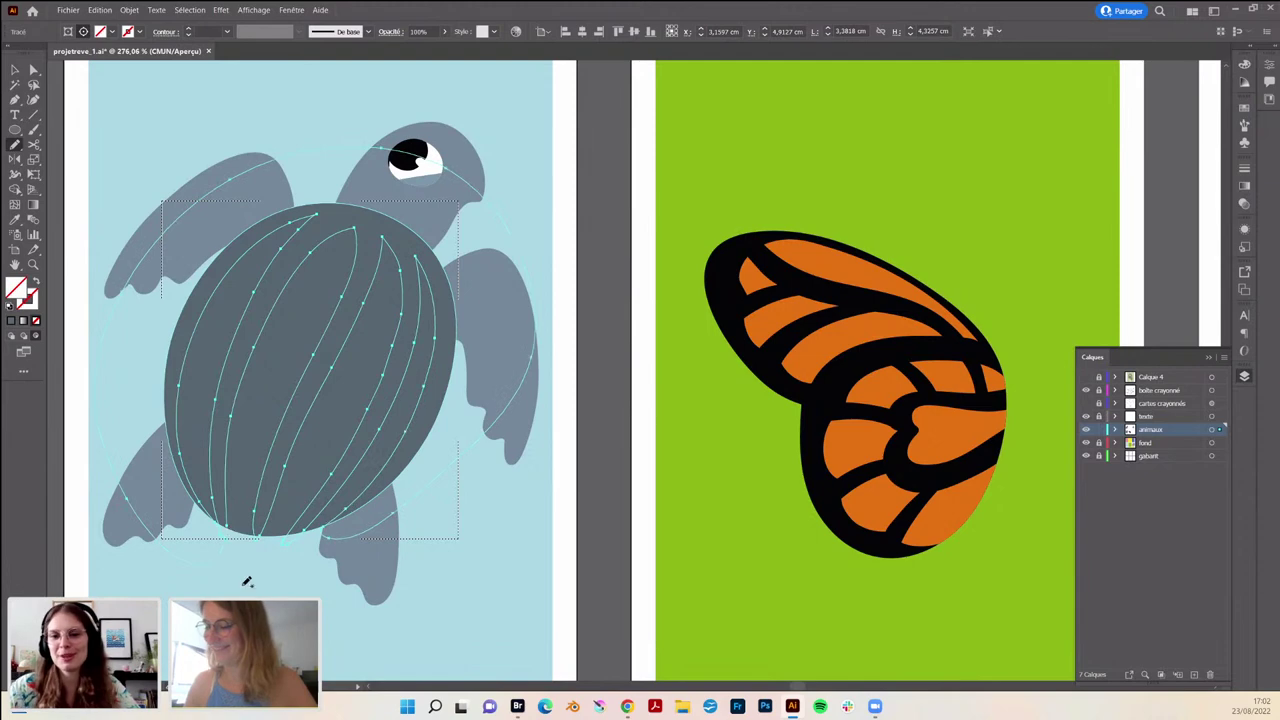
# - Fill the shell lines white by sampling the eye's white with the Eyedropper
pyautogui.press('i')
pyautogui.click(446, 163)
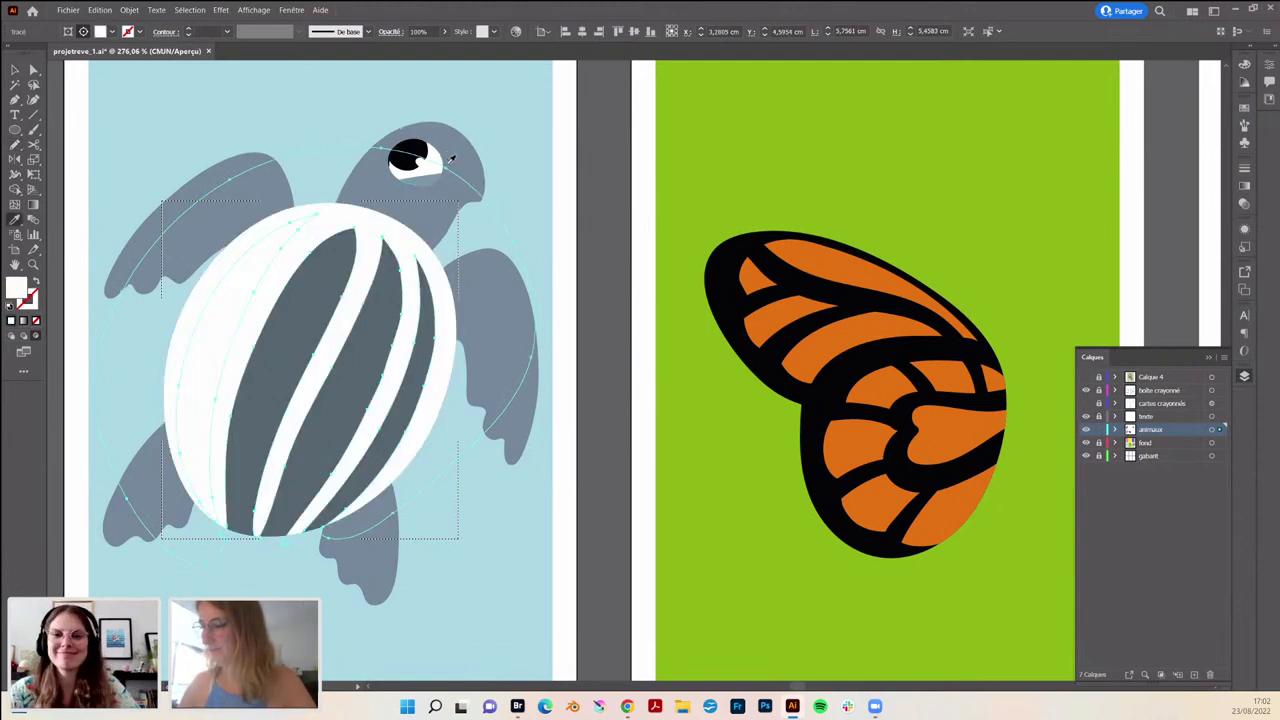
pyautogui.press('n')
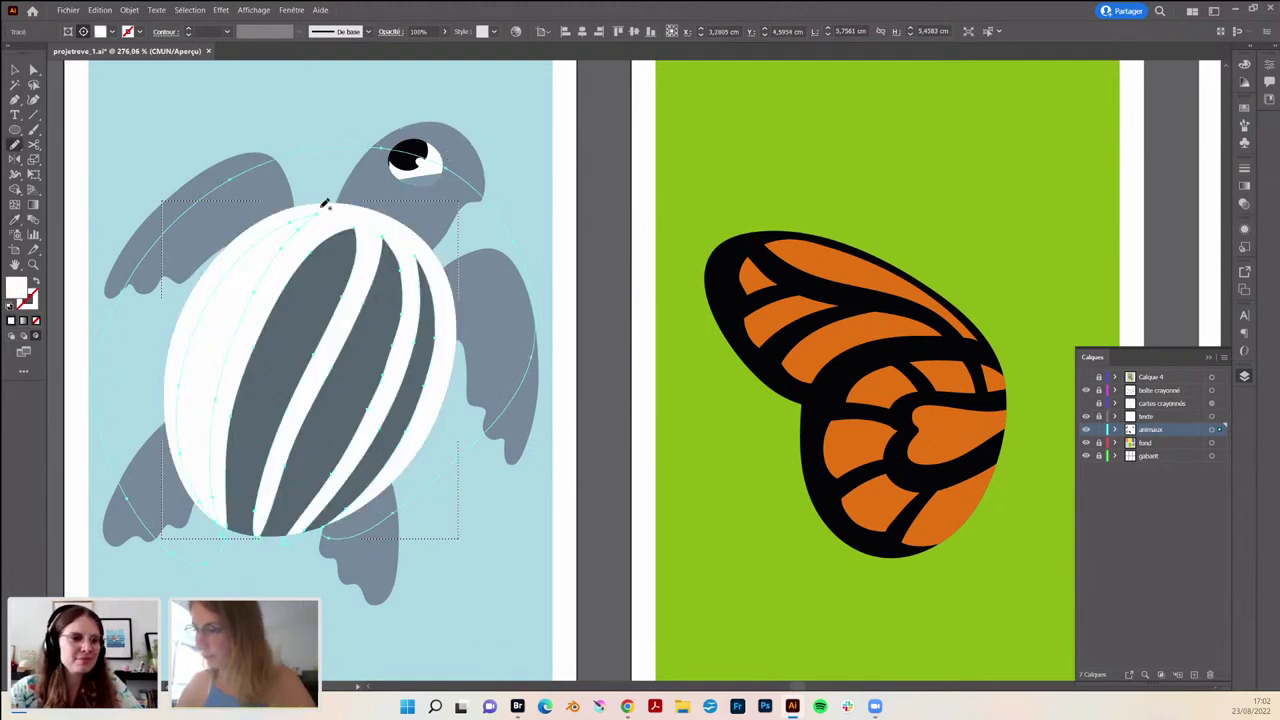
pyautogui.moveTo(395, 165)
pyautogui.mouseDown()
pyautogui.moveTo(440, 158)
pyautogui.moveTo(428, 164)
pyautogui.mouseUp()
pyautogui.press('/')
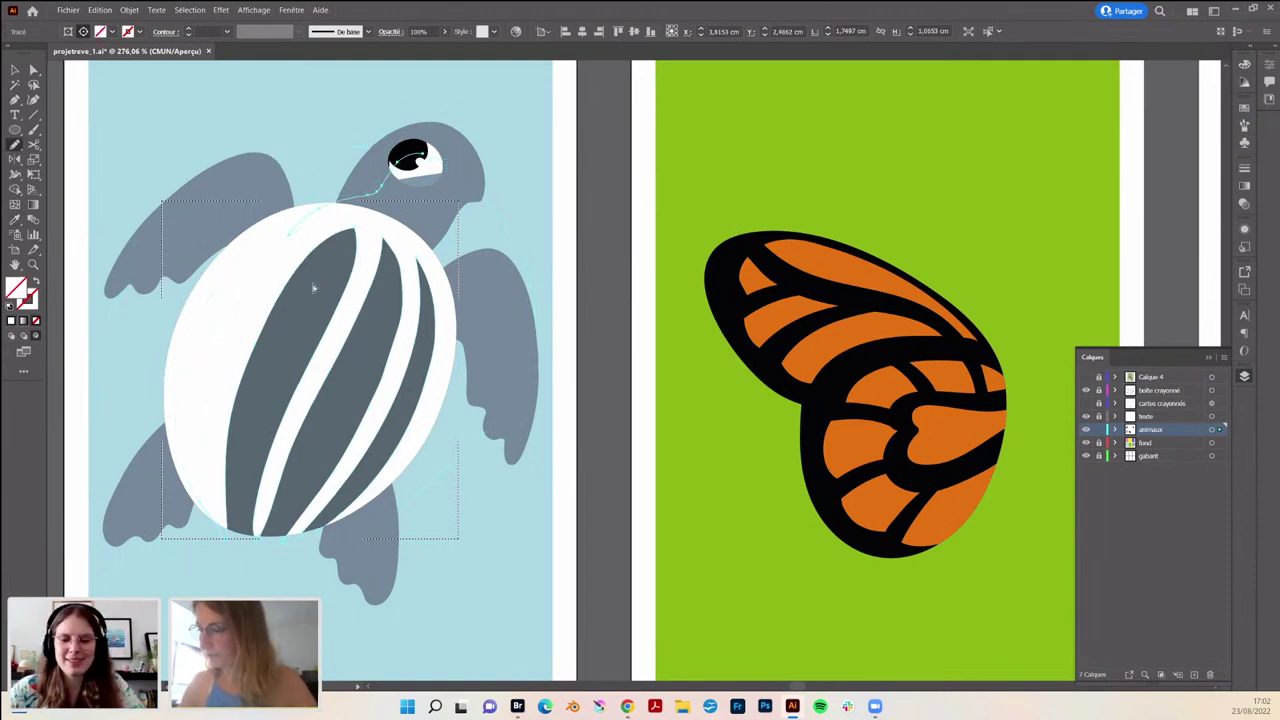
pyautogui.hotkey('ctrl', 'z')
# - Pencil a grey shape over the shell's left side, leaving only right-hand stripes showing
pyautogui.moveTo(231, 523); pyautogui.dragTo(395, 240)
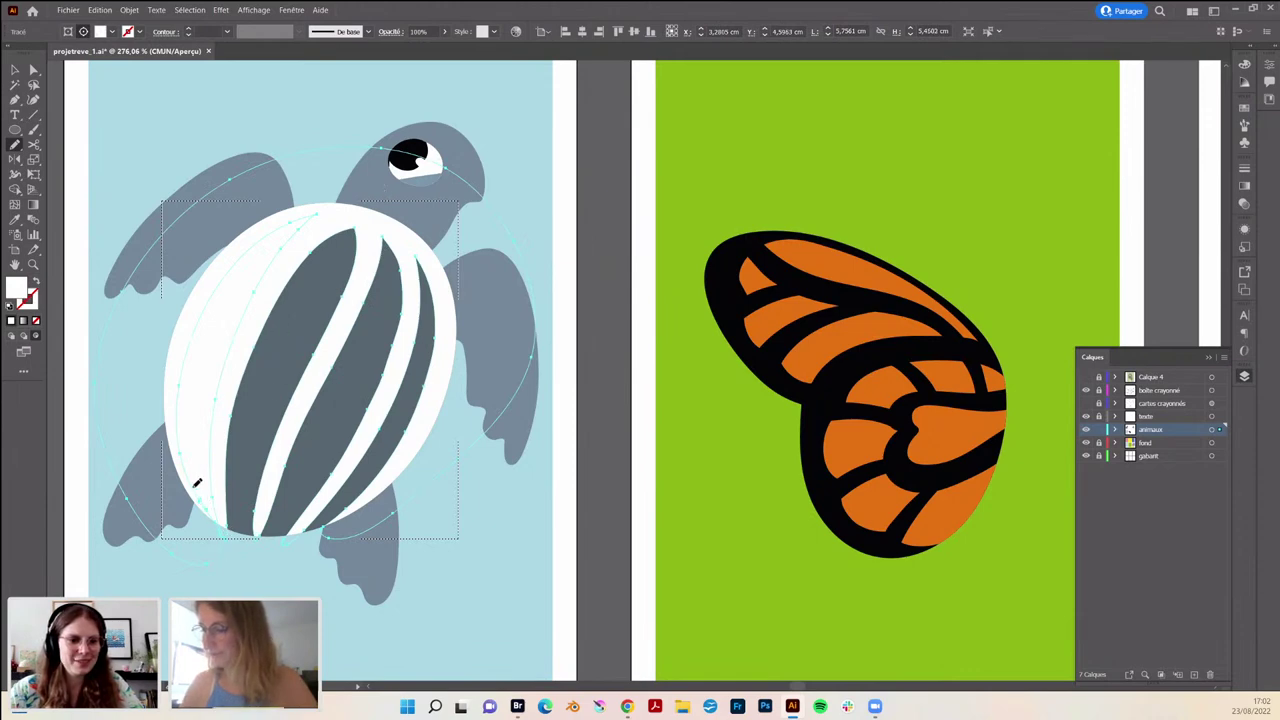
pyautogui.moveTo(197, 483); pyautogui.dragTo(214, 533)
pyautogui.hotkey('ctrl', 'z')
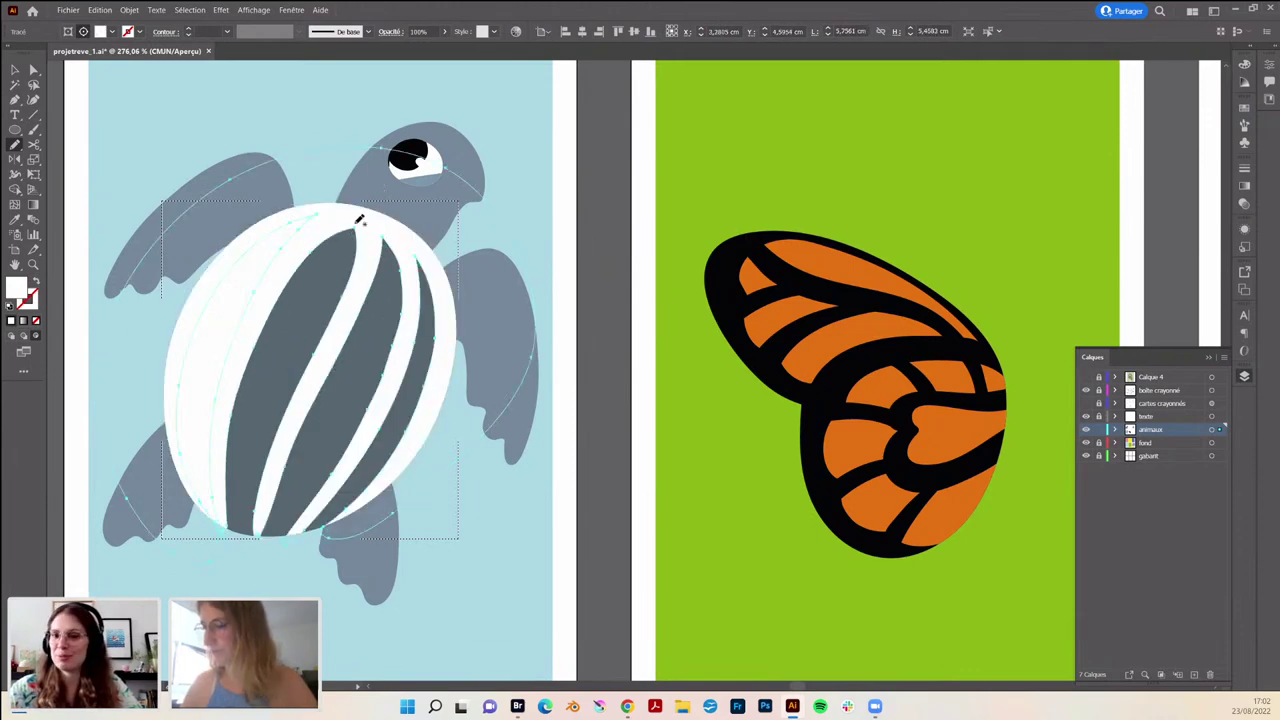
pyautogui.hotkey('ctrl', 'shift', 'z')
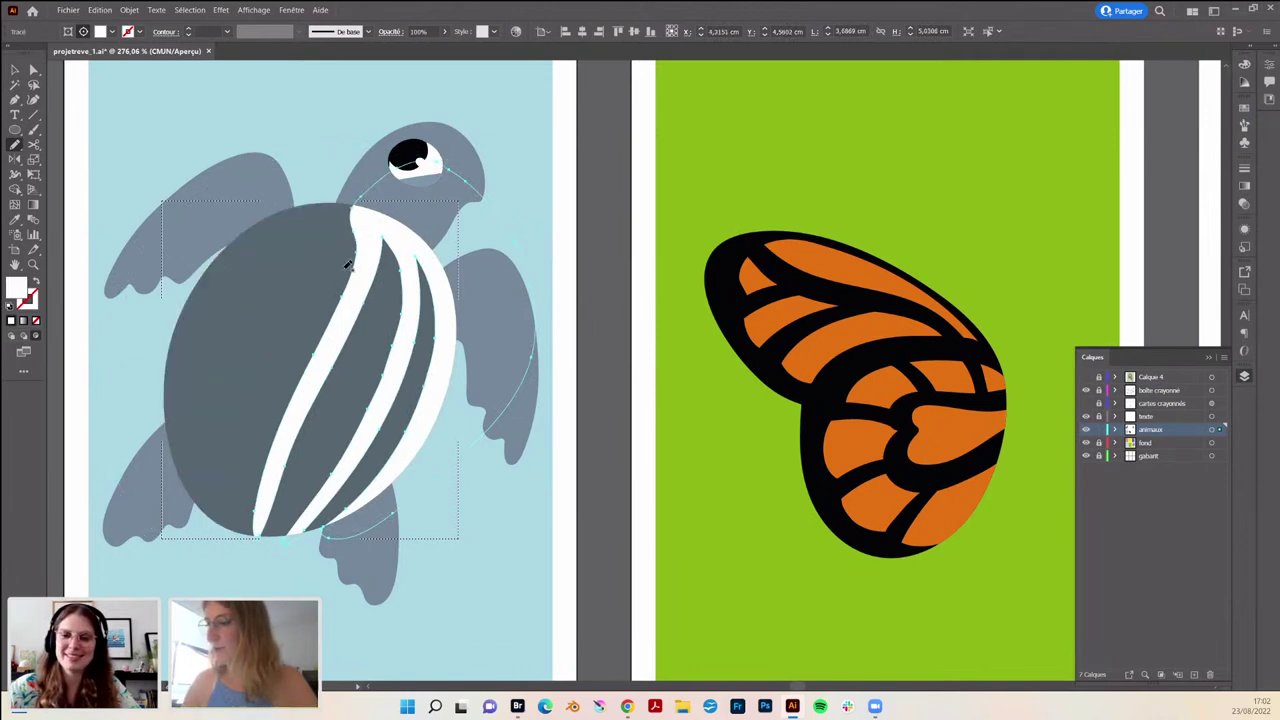
# - Scroll out to view the whole memory-card grid, then return to the turtle card at about 112.9%
pyautogui.scroll(-2, 358, 248)
pyautogui.scroll(-2, 320, 360)
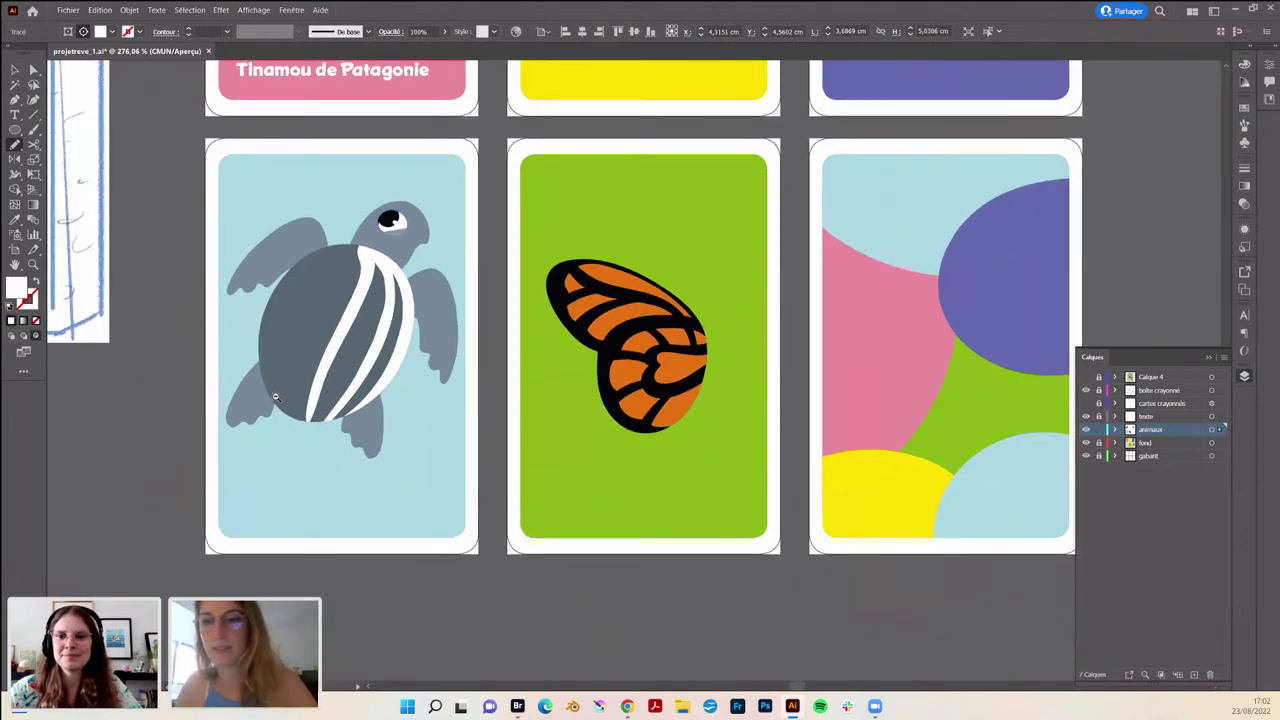
pyautogui.scroll(-1, 256, 417)
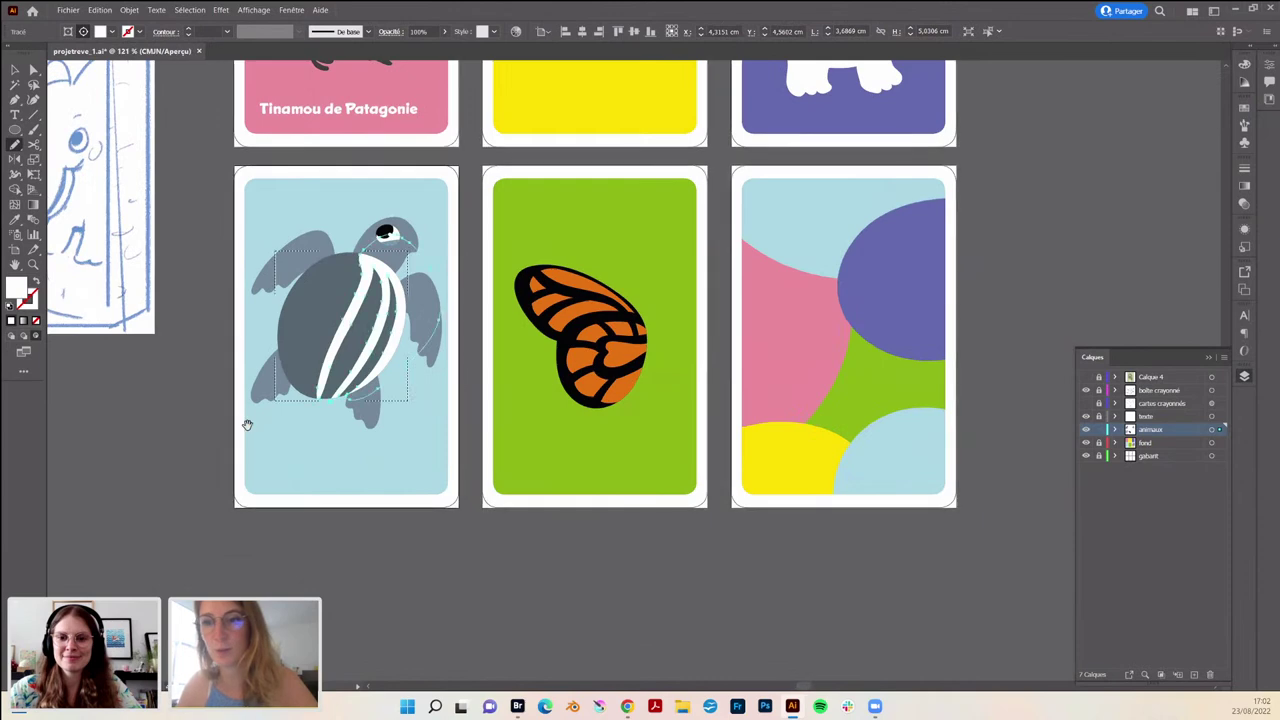
pyautogui.scroll(5, 248, 426)
pyautogui.hscroll(4, 248, 426)
pyautogui.hscroll(-3, 283, 420)
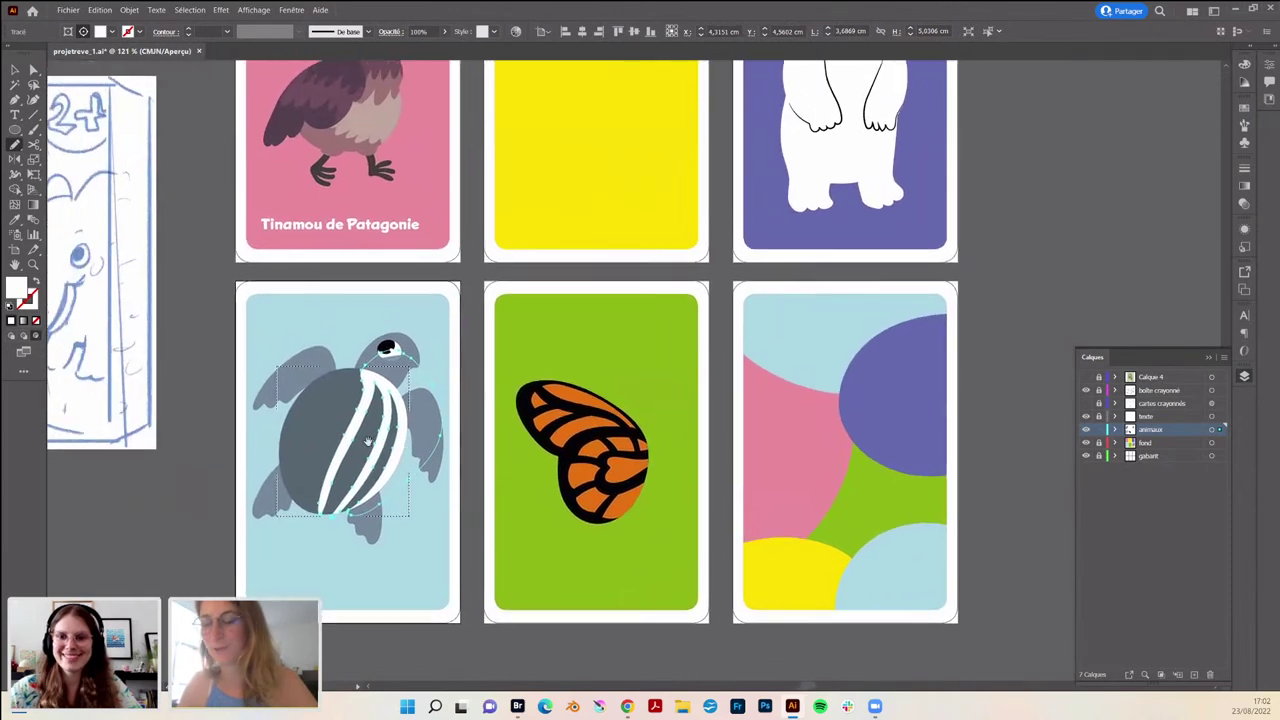
pyautogui.scroll(3, 330, 460)
pyautogui.scroll(-1, 378, 497)
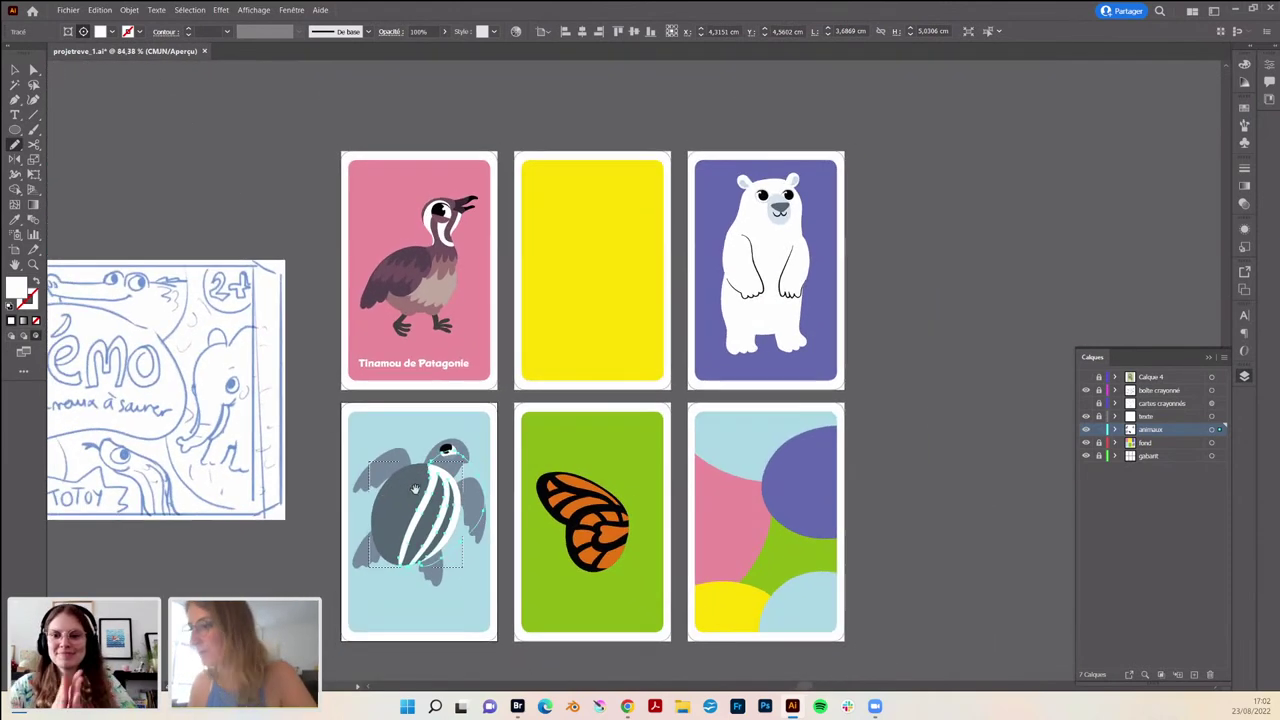
pyautogui.hscroll(-2, 448, 466)
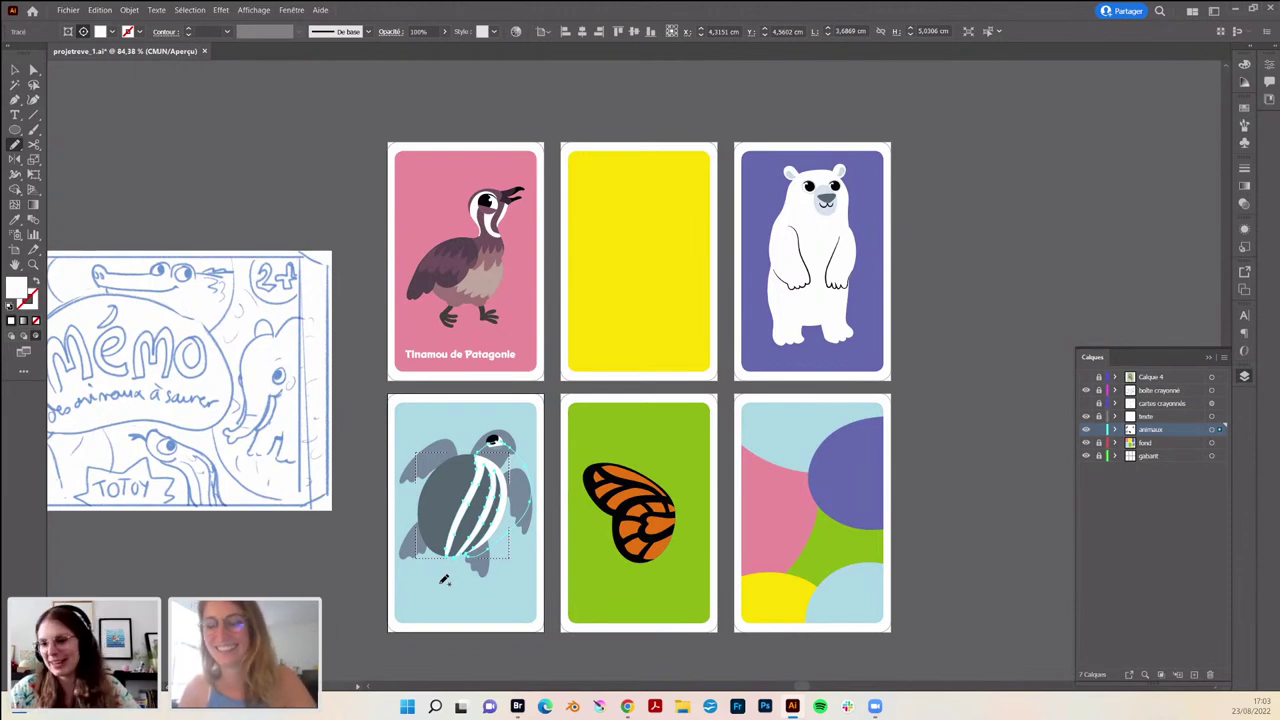
pyautogui.scroll(2, 465, 490)
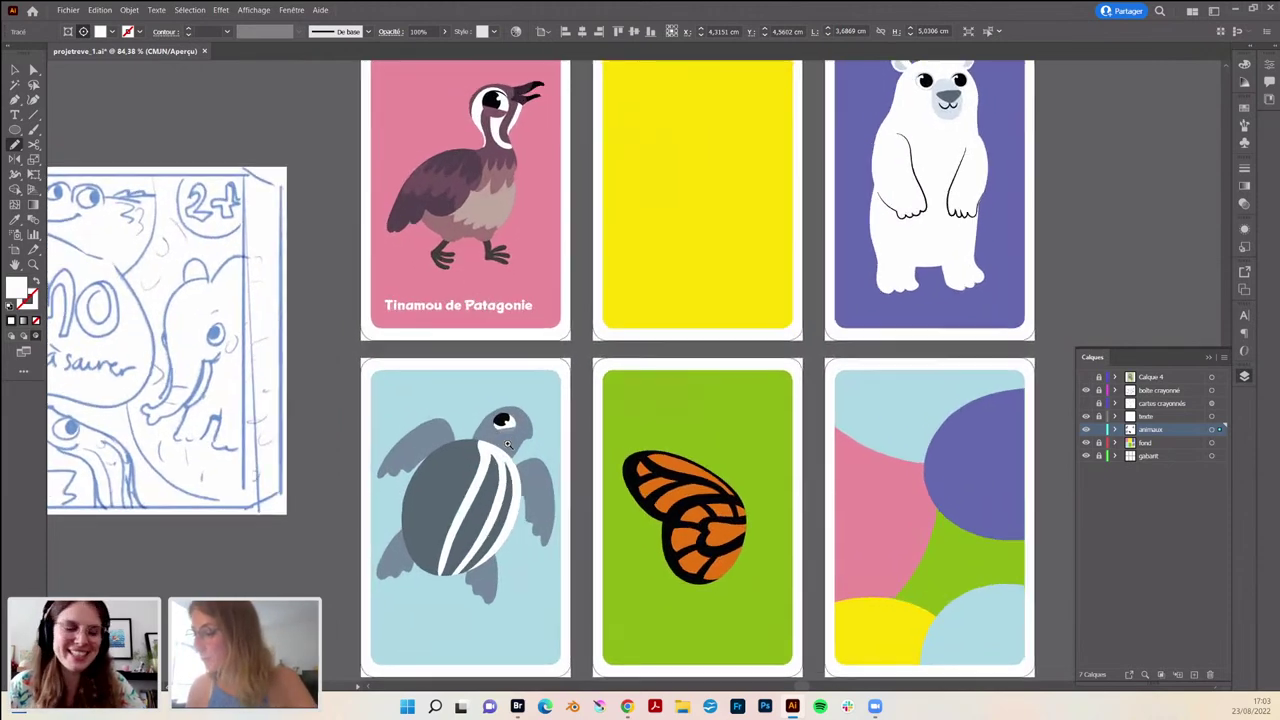